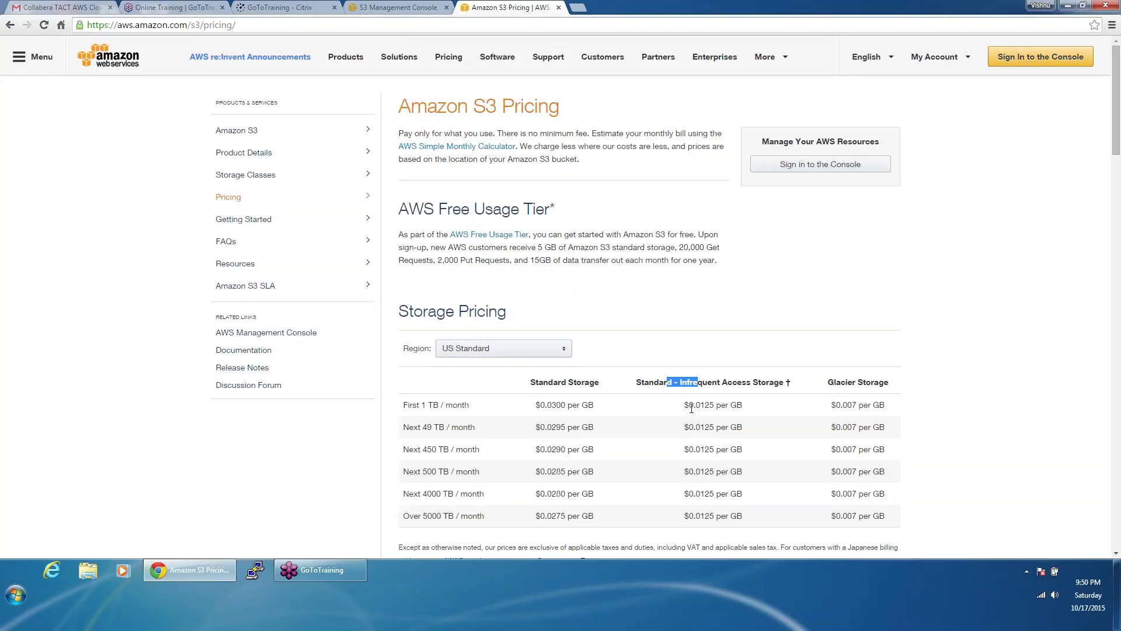
Step: Read through the S3 pricing tables, including Glacier storage, then return to the Management Console tab
double_click(876, 380)
left_click(894, 384)
scroll(894, 385, "down", 1)
scroll(895, 385, "down", 3)
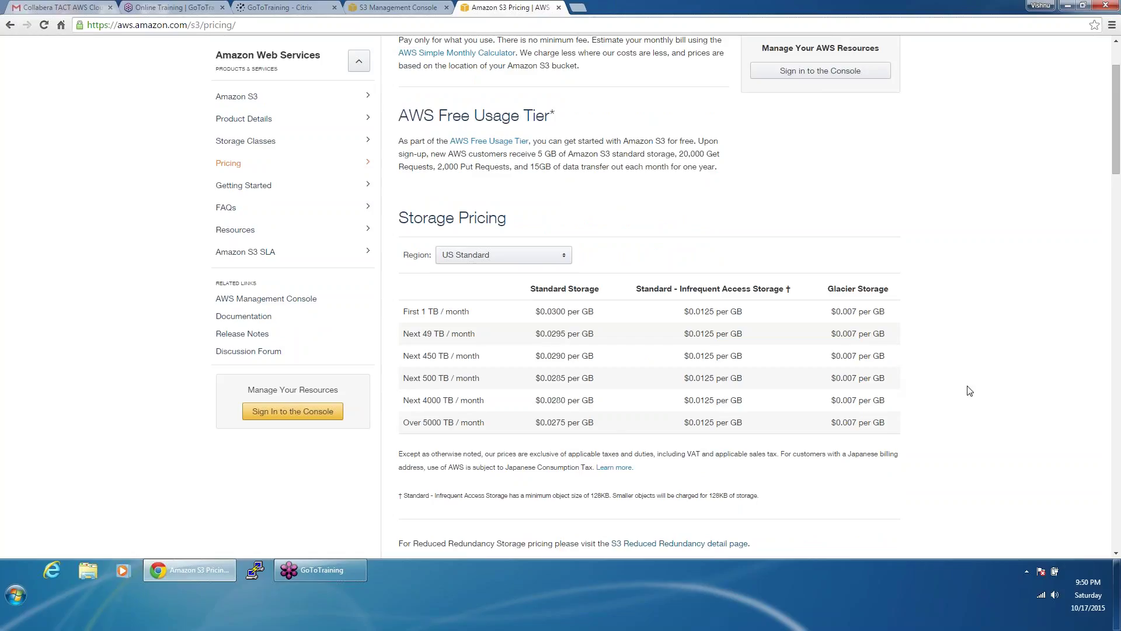
scroll(970, 390, "down", 3)
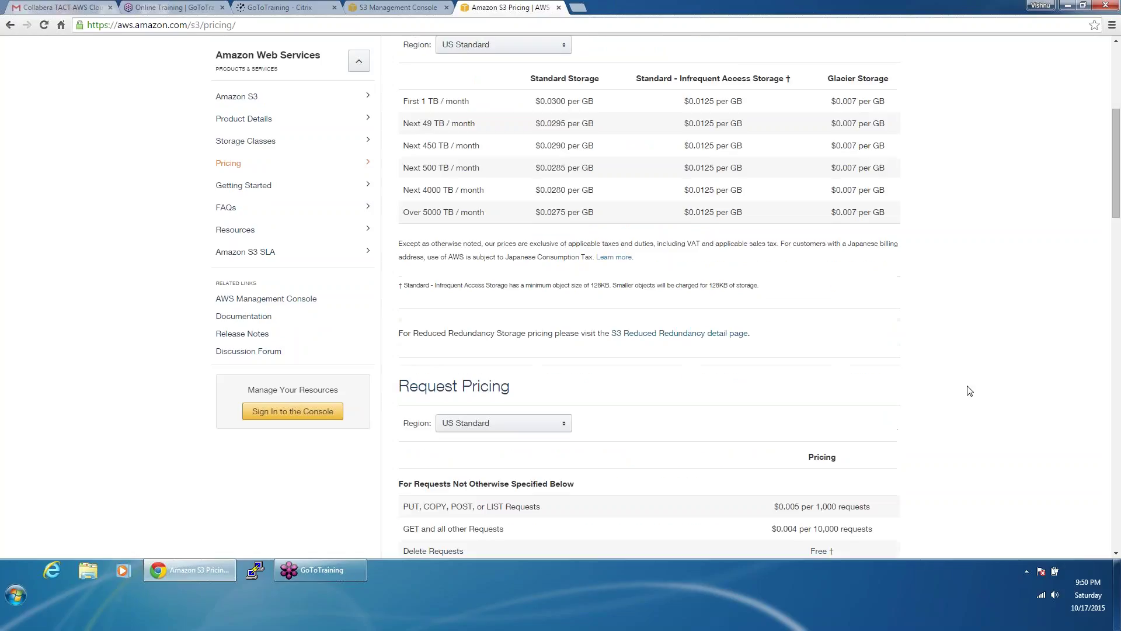
scroll(970, 390, "down", 3)
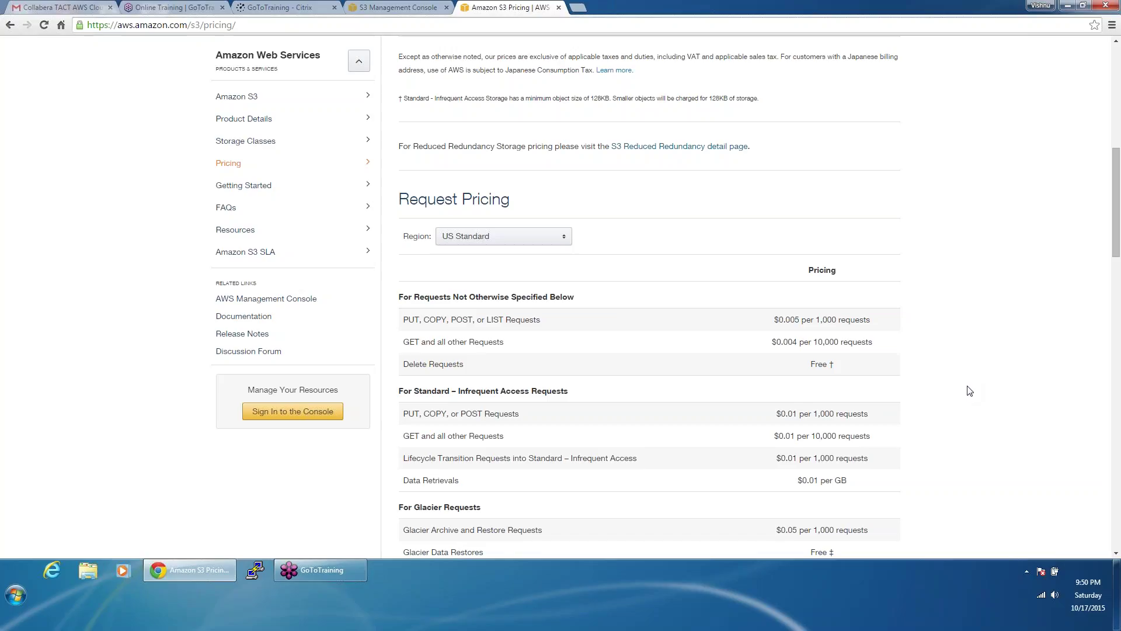
scroll(969, 390, "down", 2)
scroll(970, 390, "down", 4)
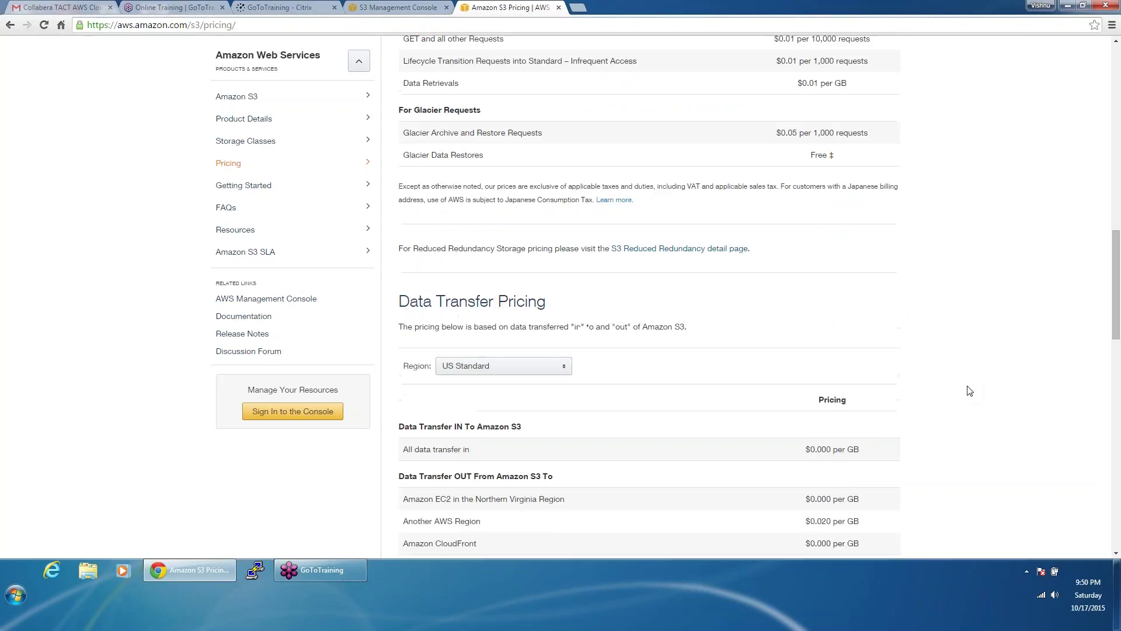
scroll(969, 391, "up", 2)
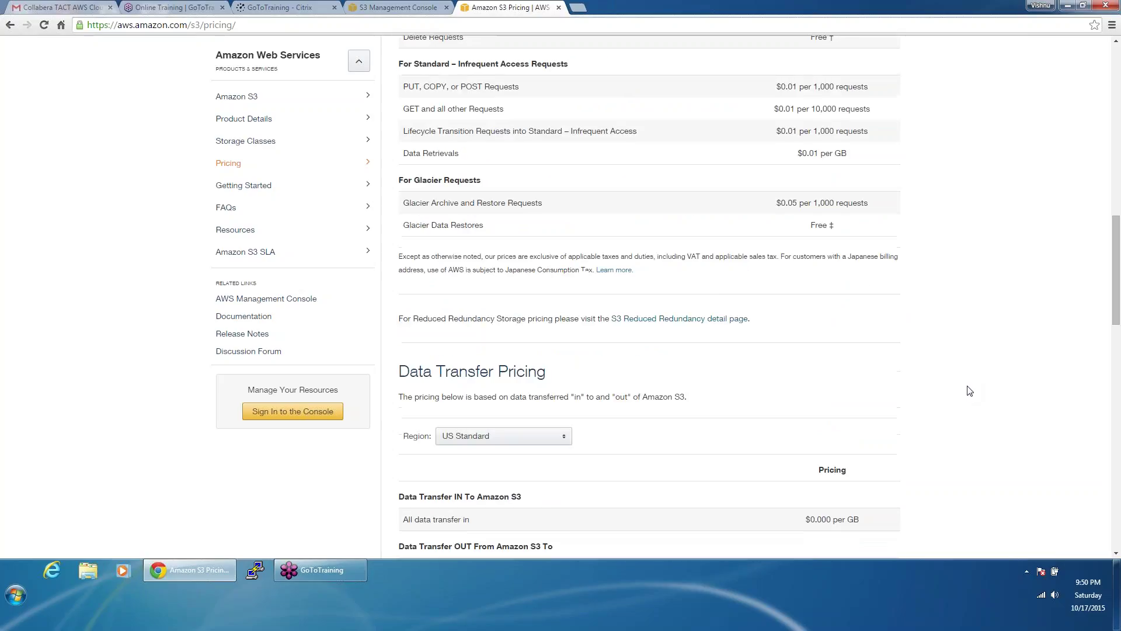
scroll(970, 391, "up", 1)
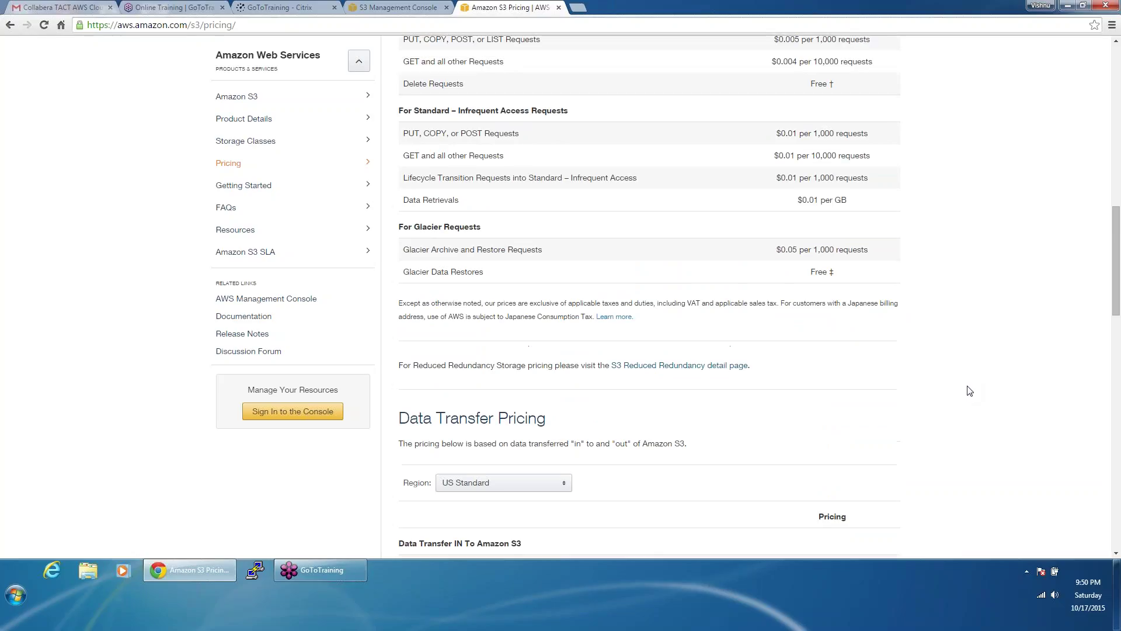
scroll(969, 390, "down", 2)
scroll(969, 391, "down", 8)
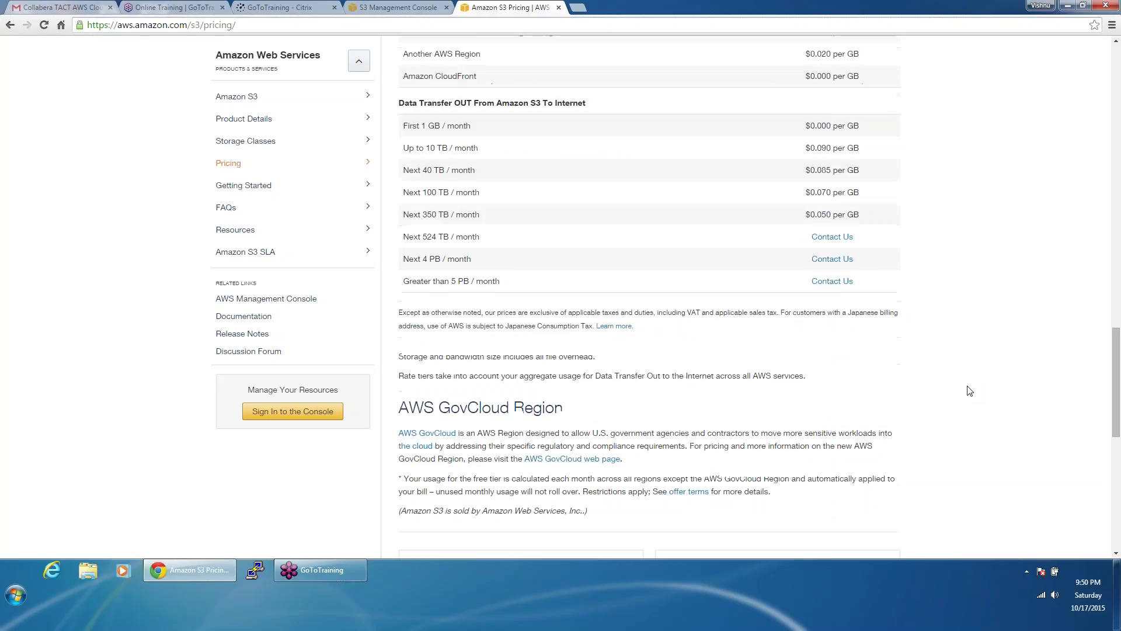
scroll(969, 390, "down", 3)
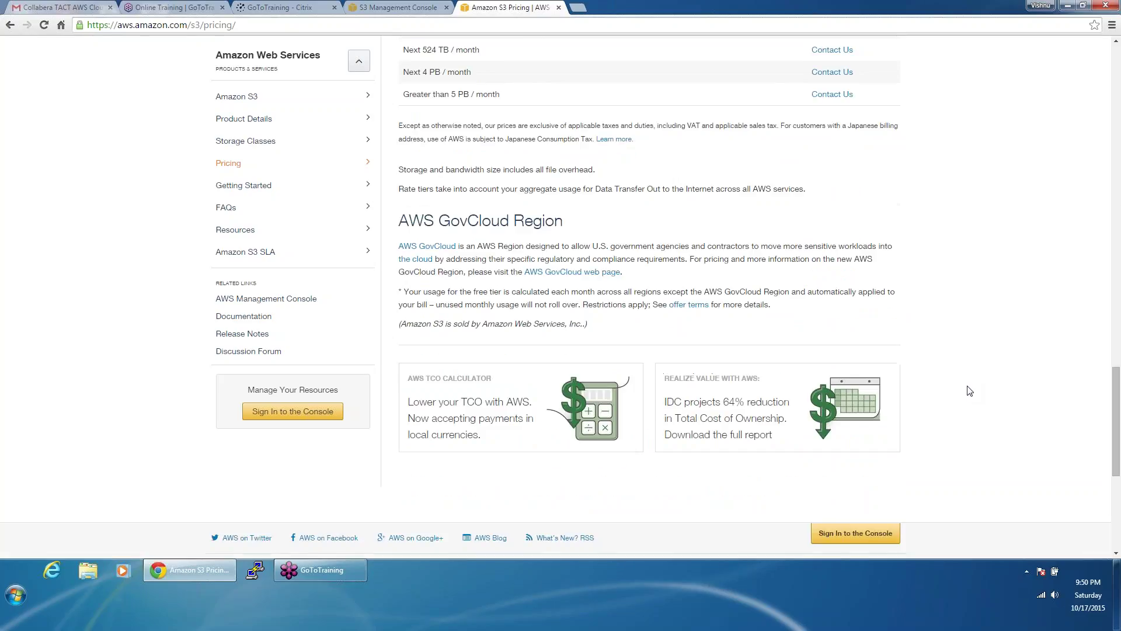
scroll(970, 390, "down", 4)
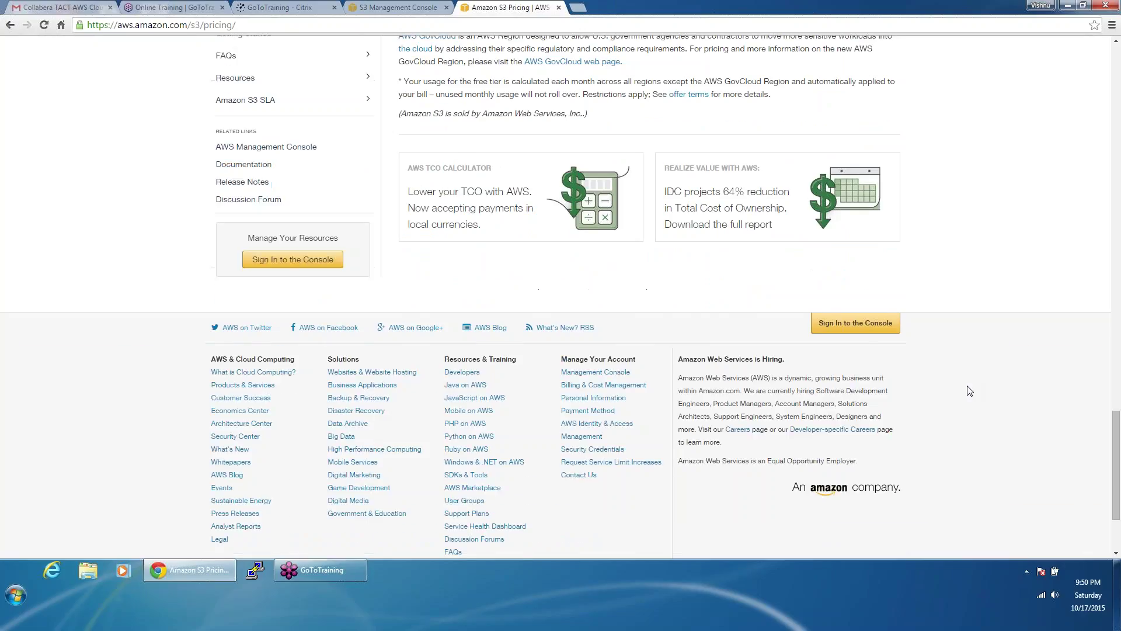
scroll(969, 390, "up", 20)
scroll(969, 390, "up", 12)
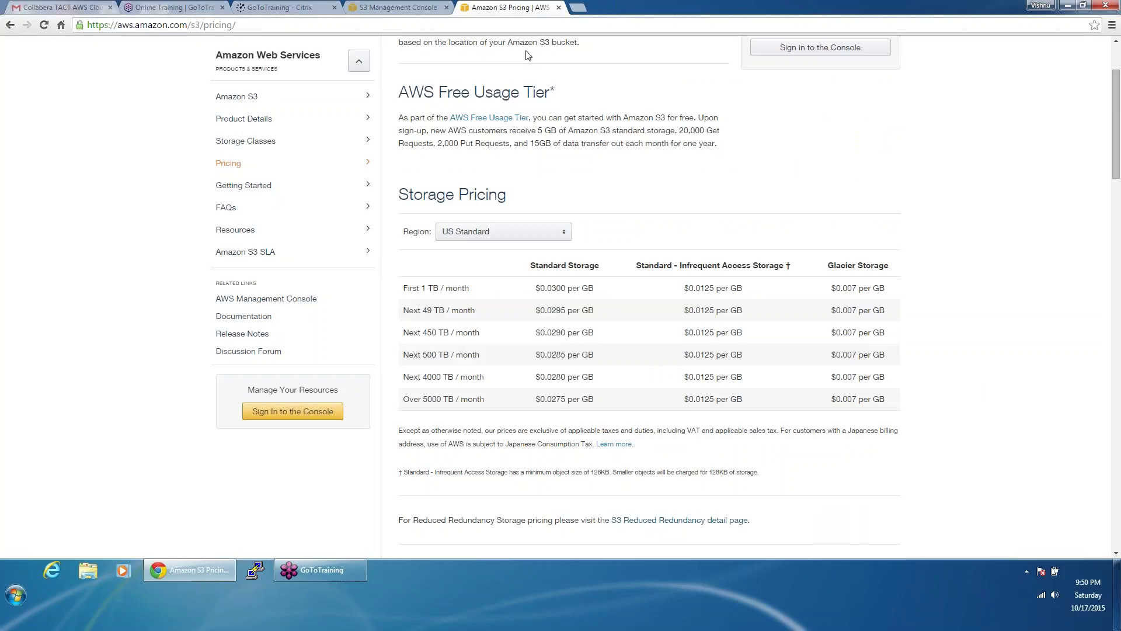
key("ctrl+shift+Tab")
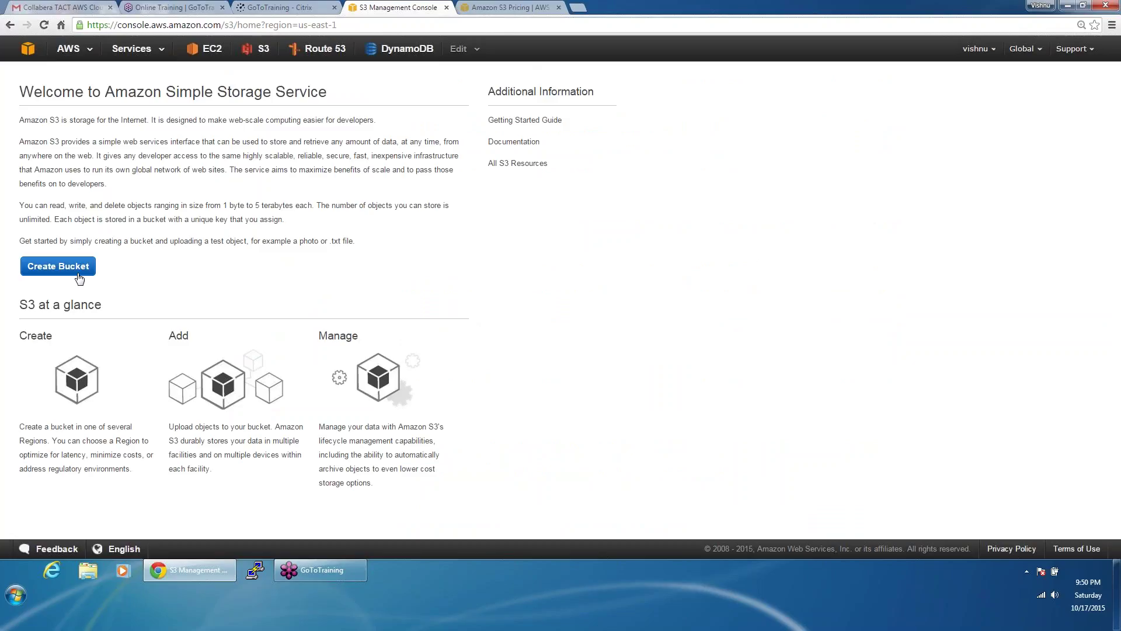
Step: Try creating a bucket named test in the US Standard region
left_click(47, 268)
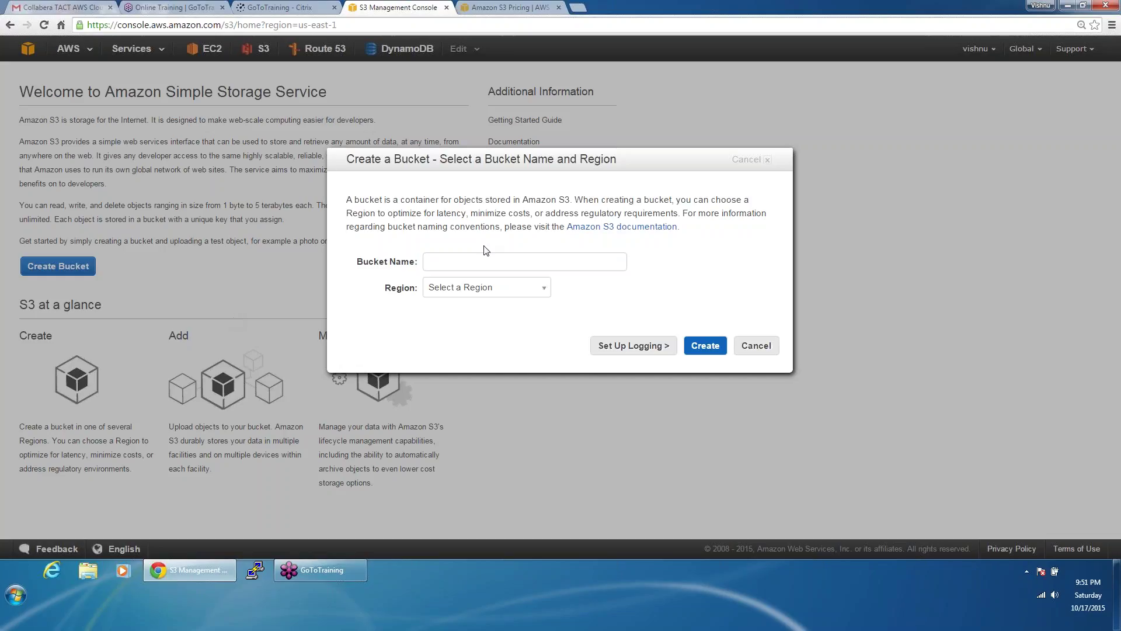
left_click(471, 258)
type("test")
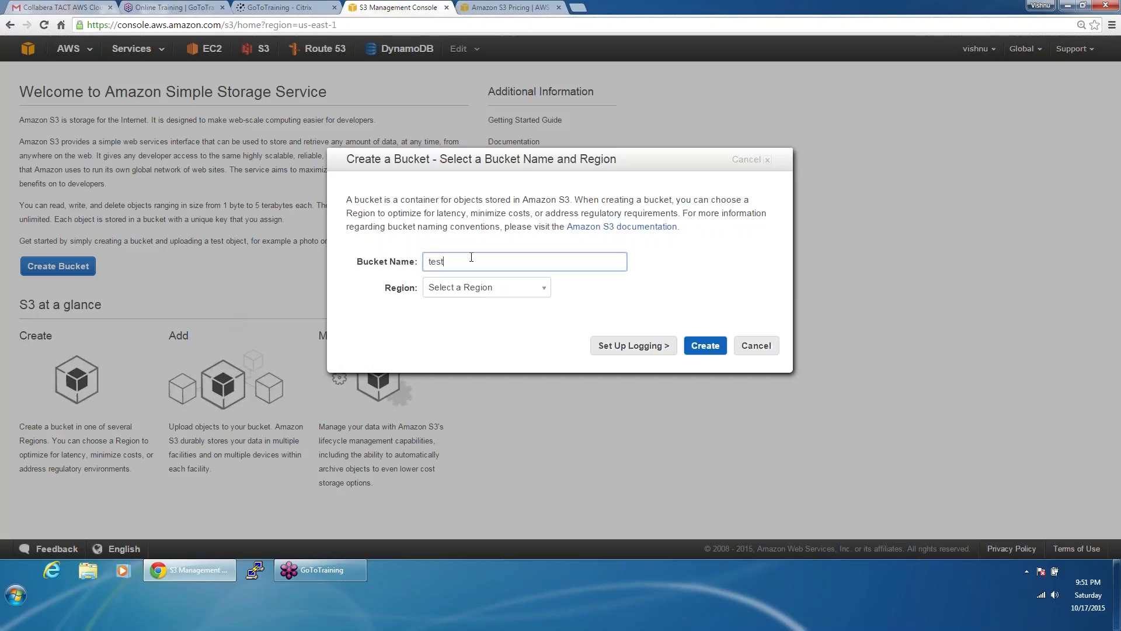
left_click(473, 288)
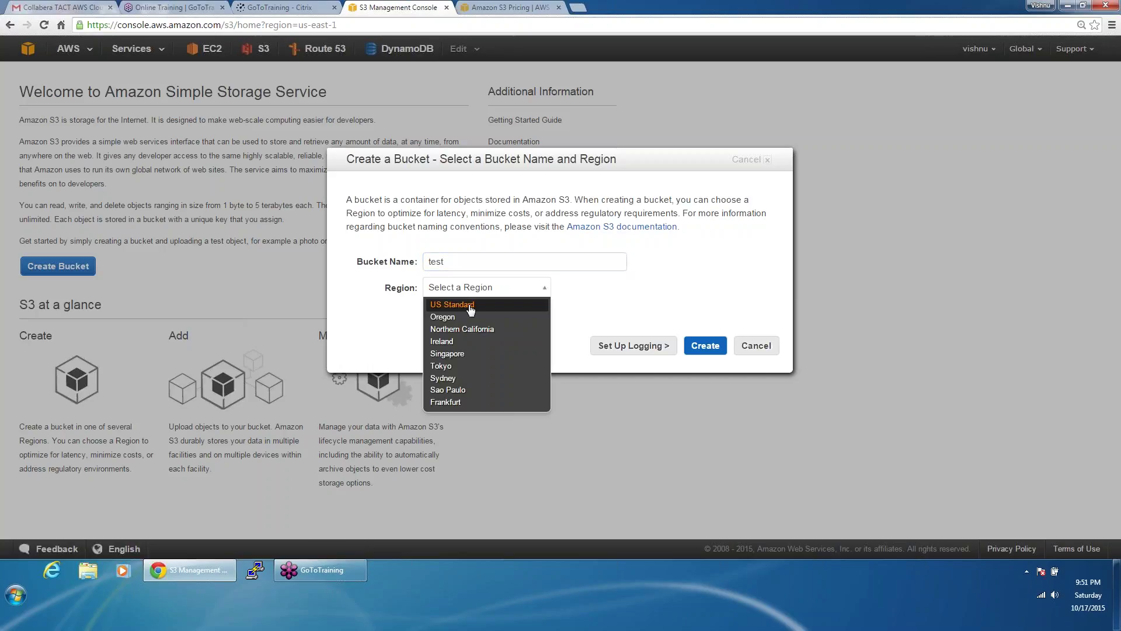
left_click(471, 307)
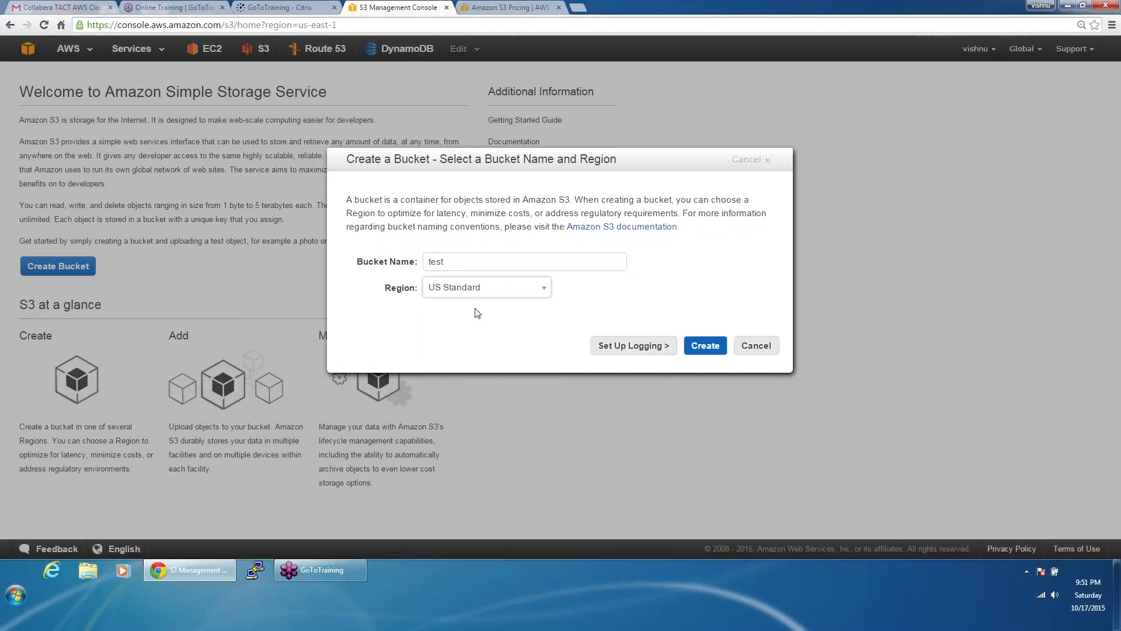
left_click(709, 347)
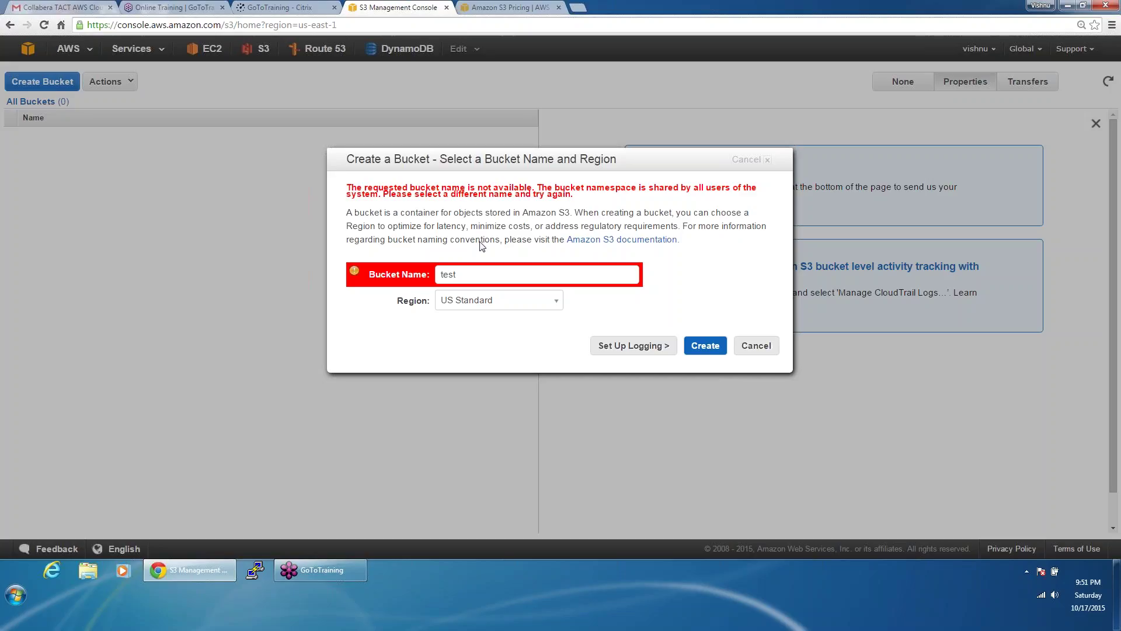
Step: After test123 and collabera are rejected, create the bucket as collabera123
left_click(479, 275)
type("123")
left_click(707, 346)
double_click(523, 280)
type("collabera")
left_click(701, 344)
type("123")
left_click(703, 347)
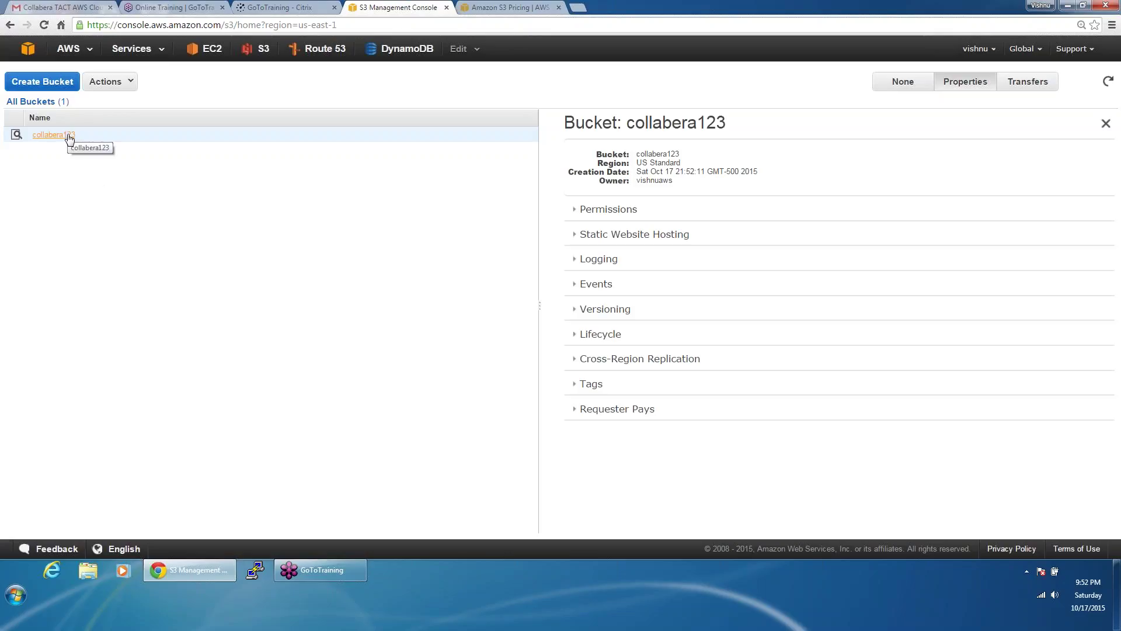
Step: Create a bucket in the Oregon region, settling on the name collabera1234
left_click(59, 80)
left_click(465, 257)
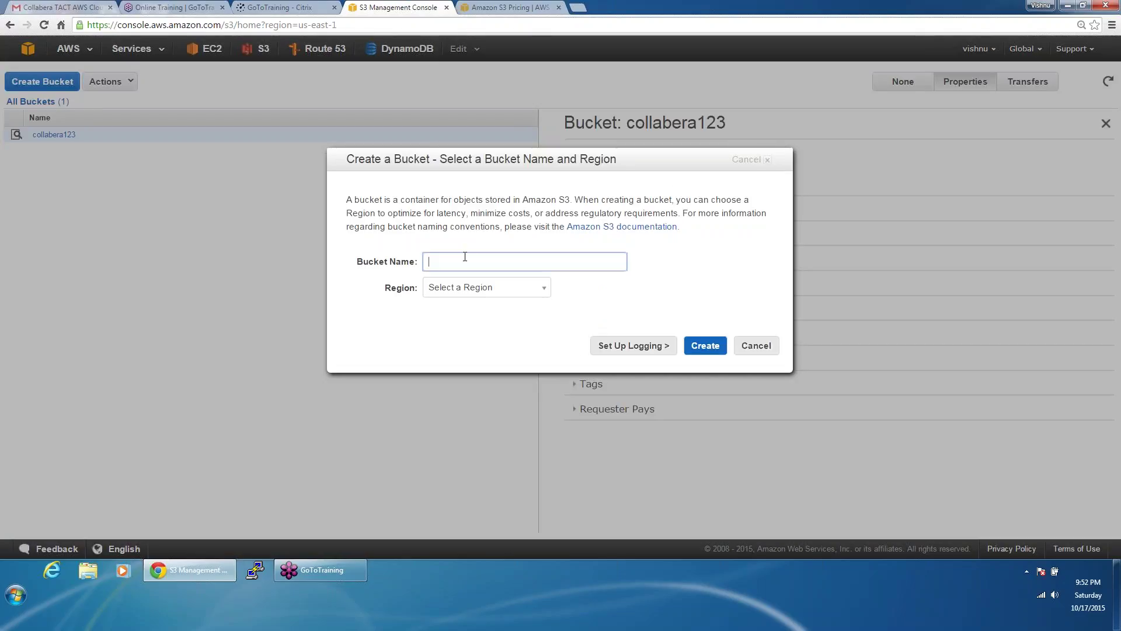
type("collabera")
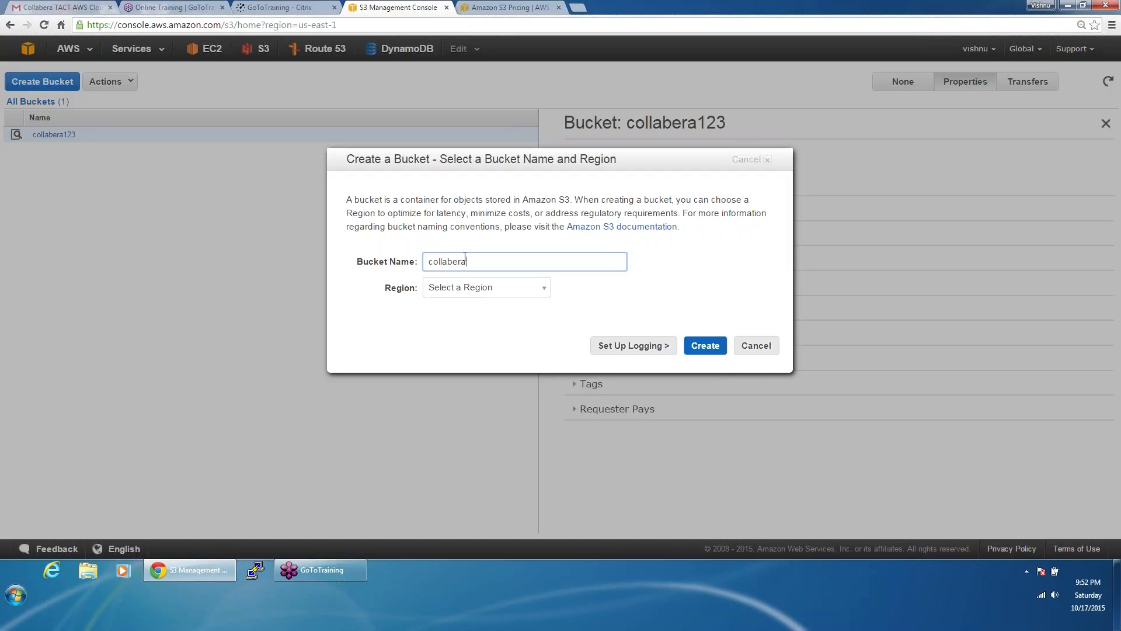
left_click(476, 290)
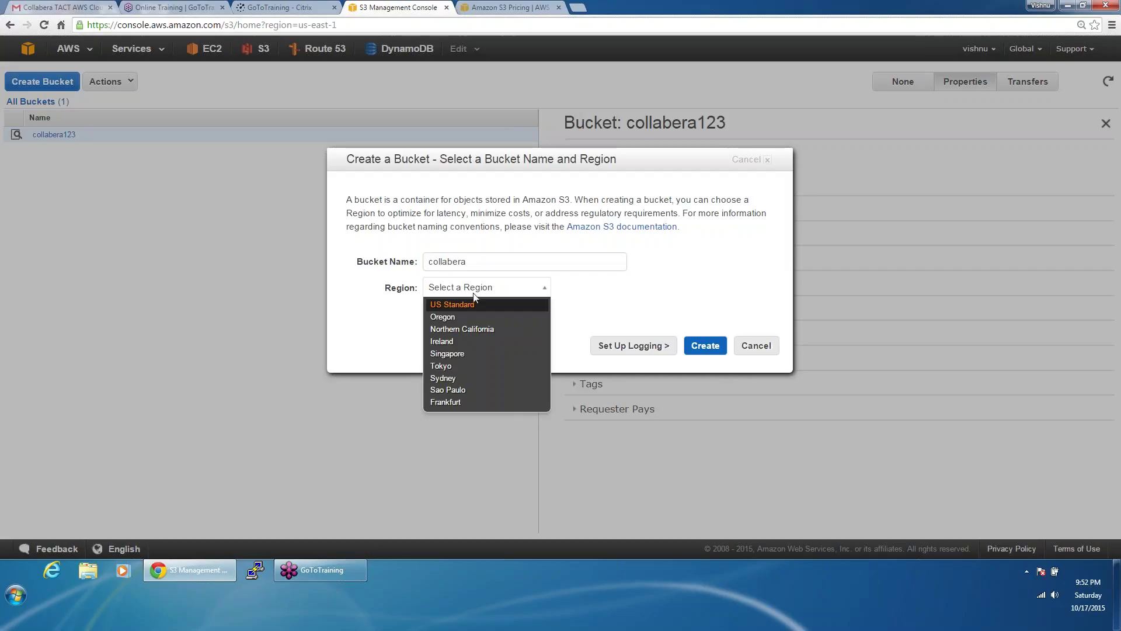
left_click(455, 319)
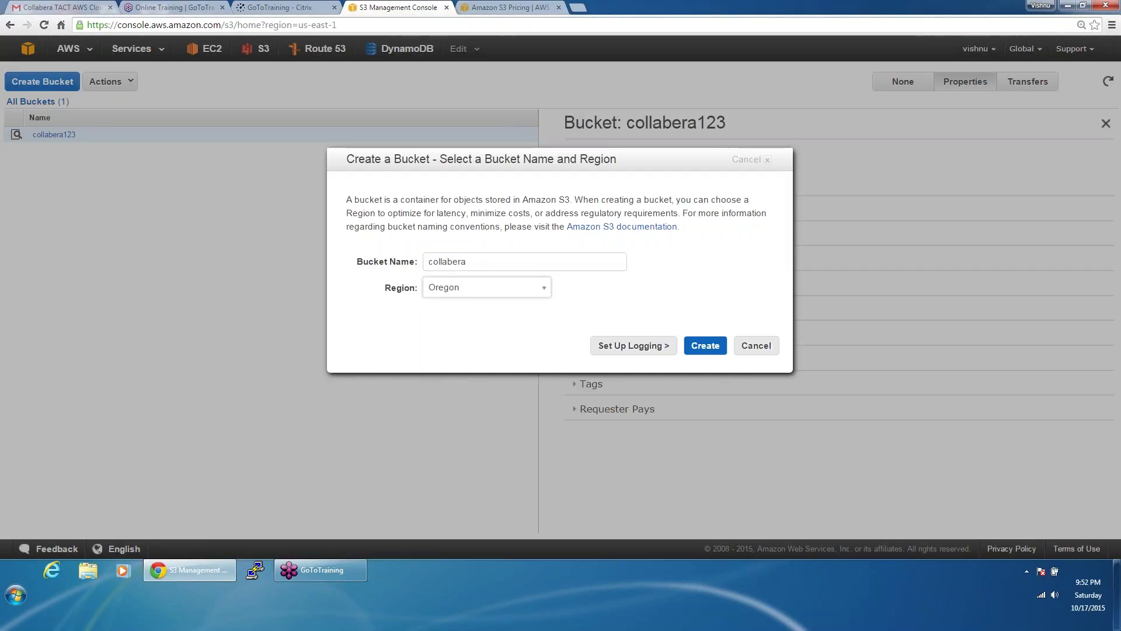
left_click(692, 348)
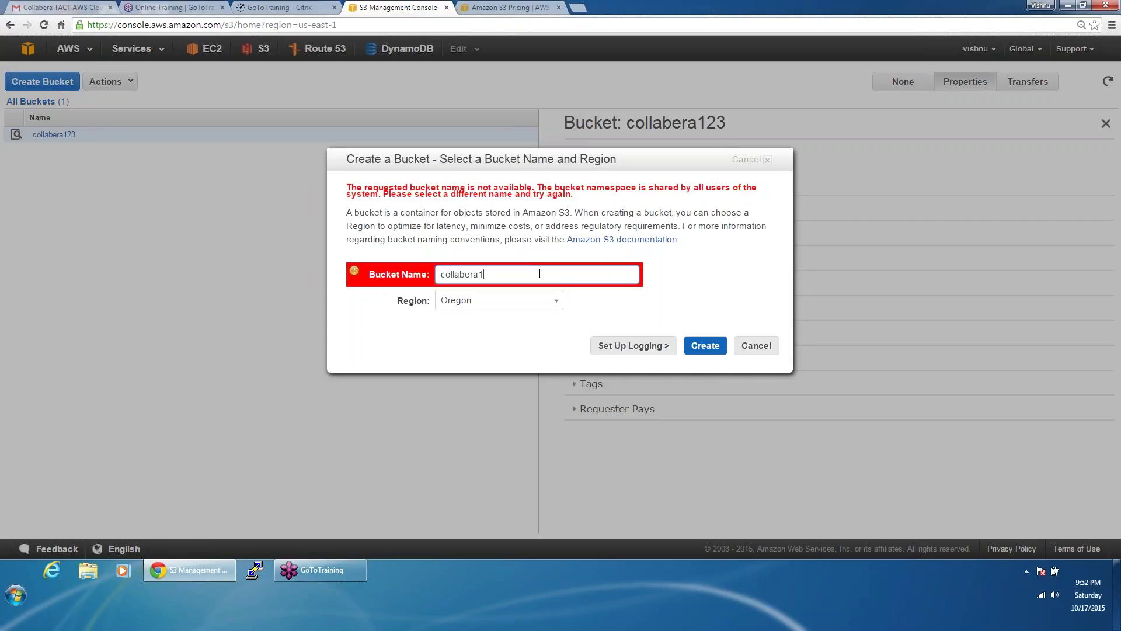
type("234")
left_click(716, 350)
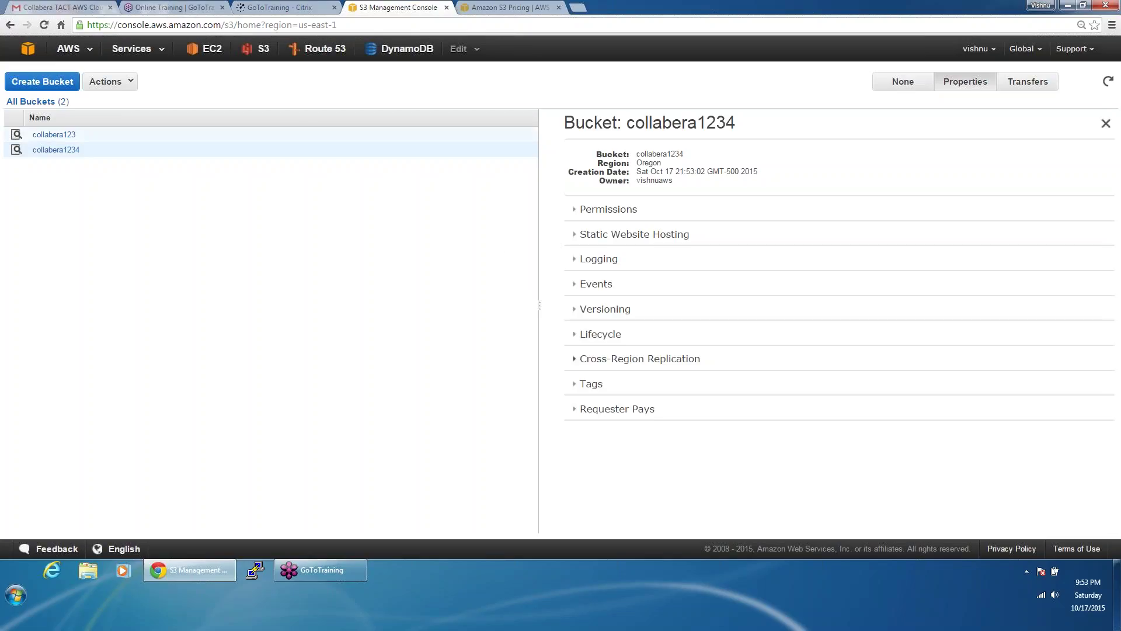
Step: Compare the regions of collabera123 (US Standard) and collabera1234 (Oregon) in their properties
left_click(193, 134)
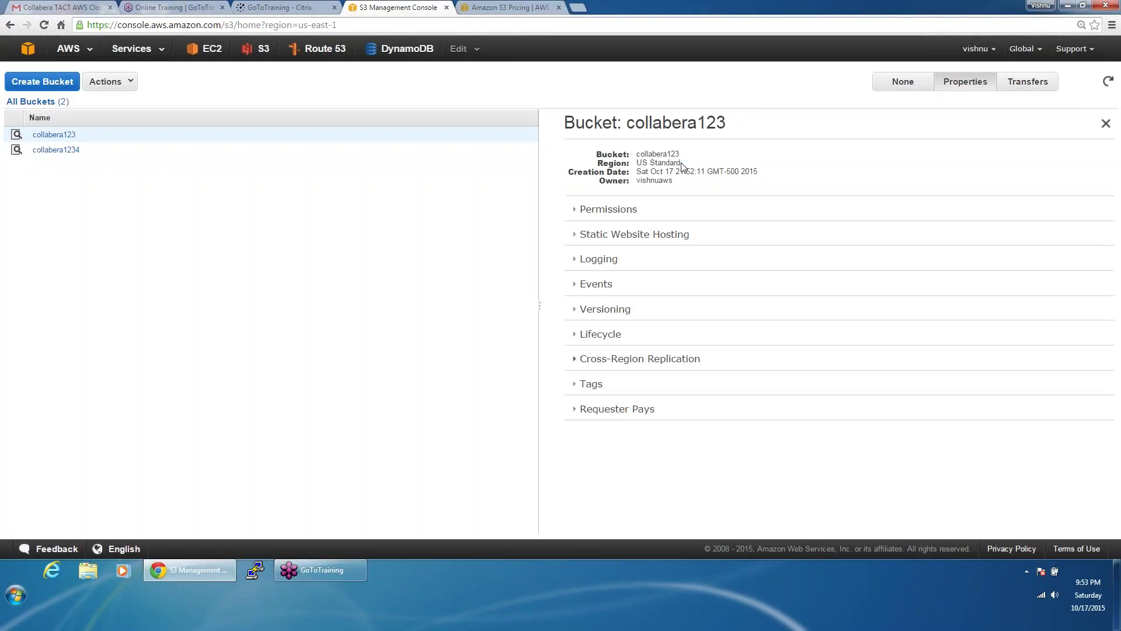
left_click_drag(682, 166, 637, 169)
left_click(204, 155)
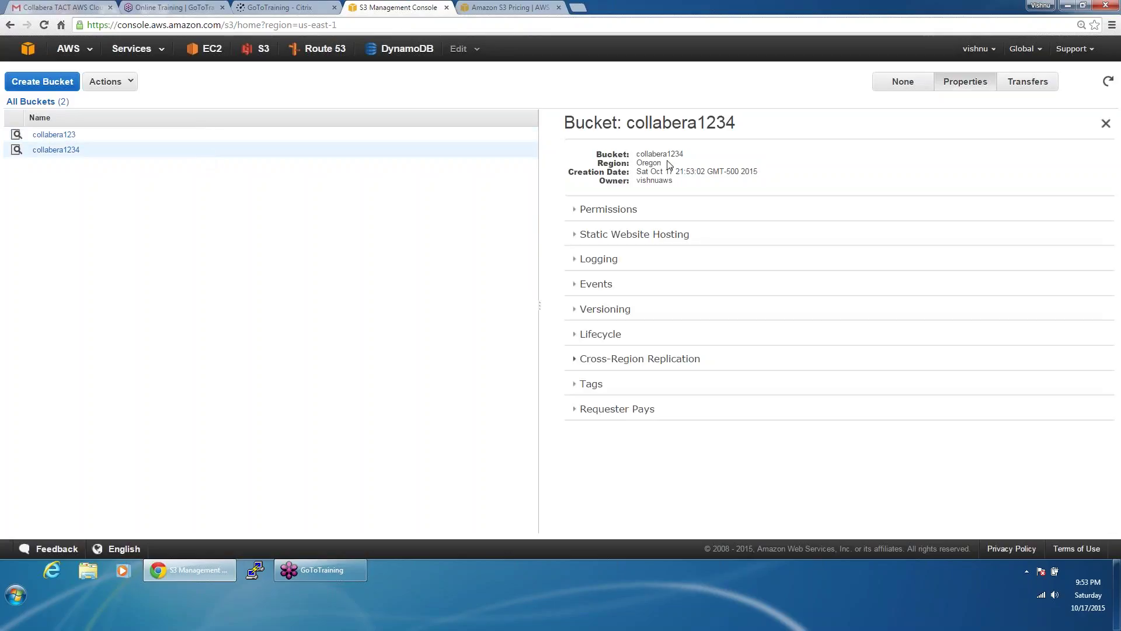
left_click_drag(666, 164, 641, 166)
left_click(41, 93)
Step: Start a new bucket named creat12345 in the US Standard region
left_click(40, 85)
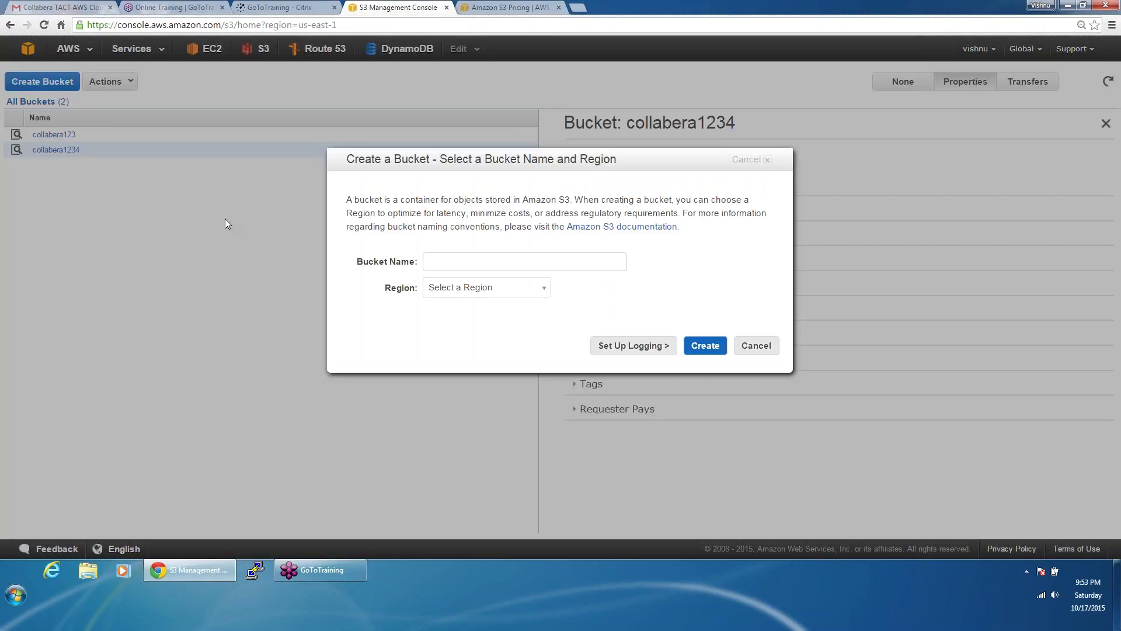
left_click(459, 257)
type("cr")
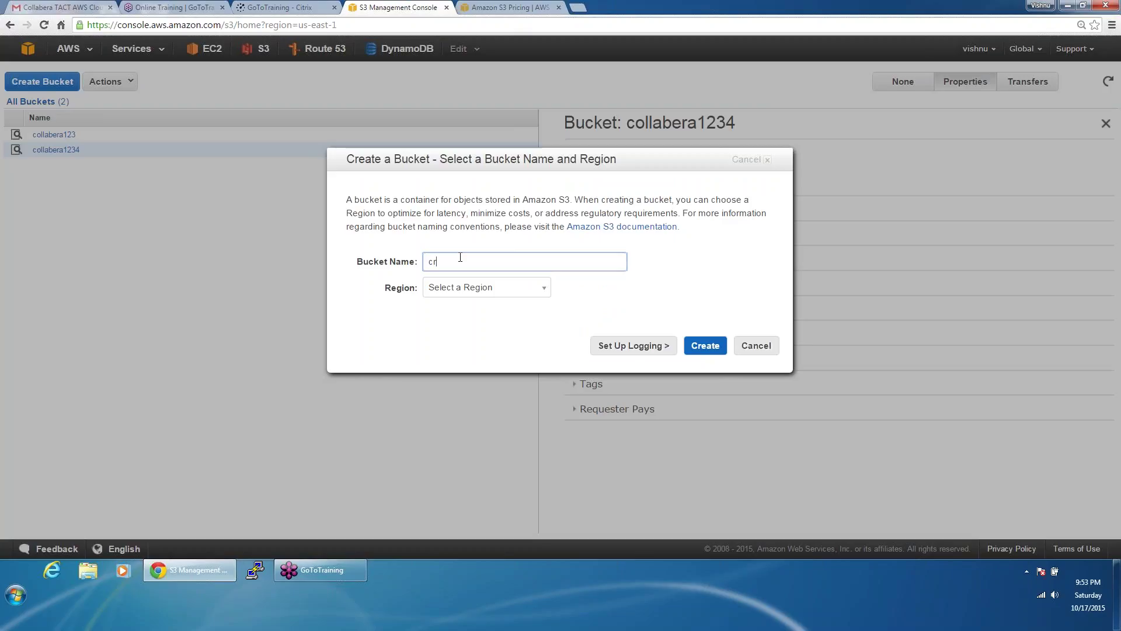
type("eat12")
type("345")
left_click(477, 291)
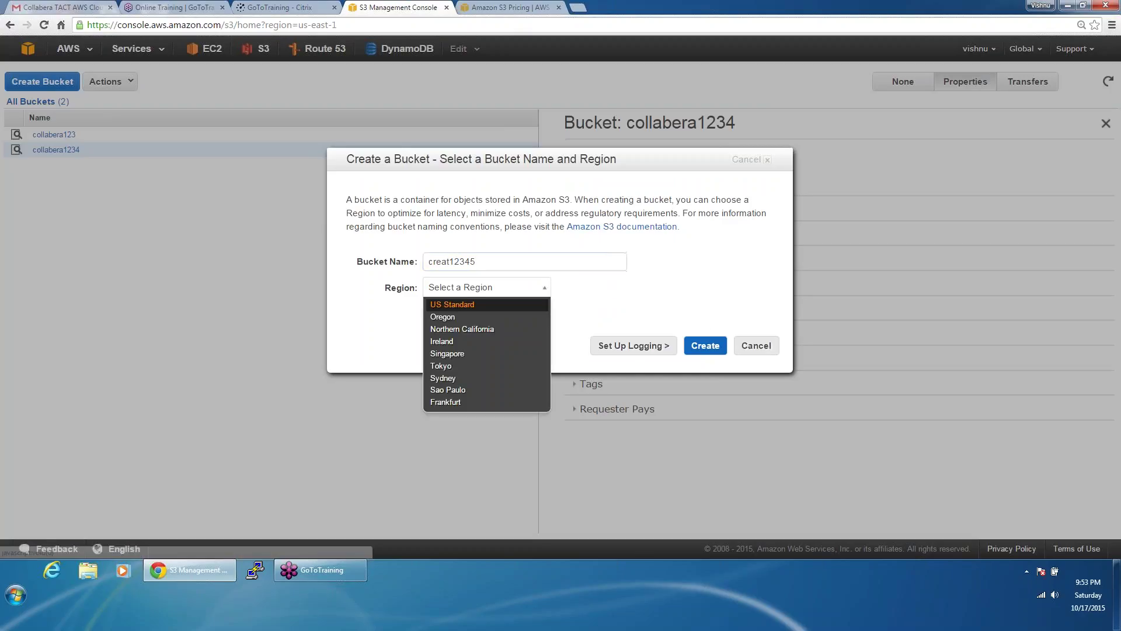
left_click(476, 304)
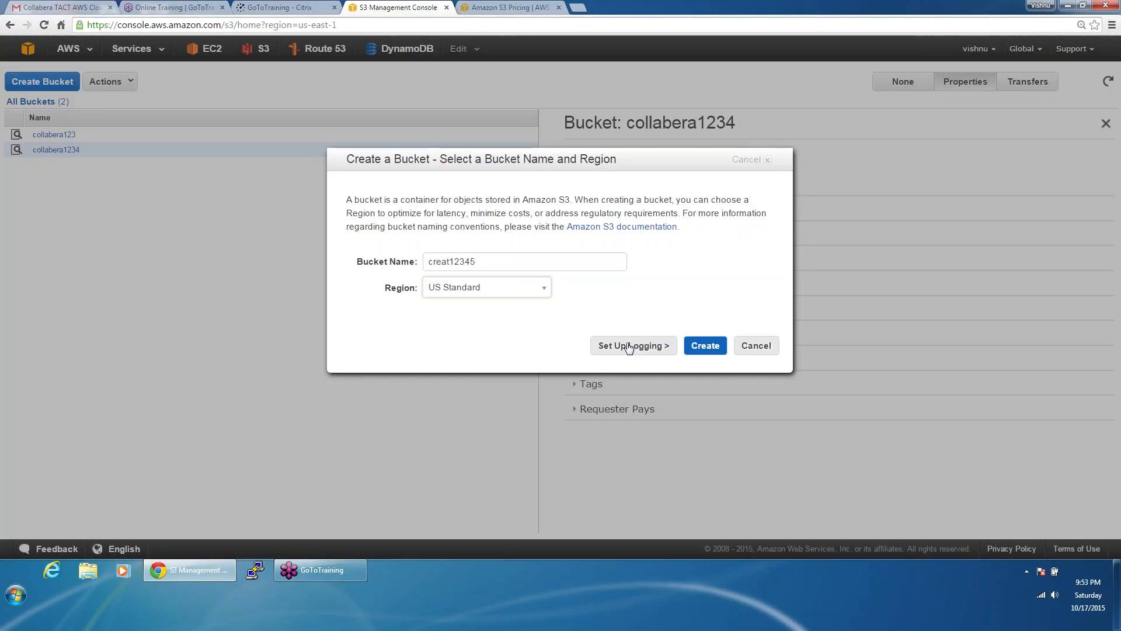
Step: Enable access logging and browse the target bucket list, then return to the name page
left_click(629, 346)
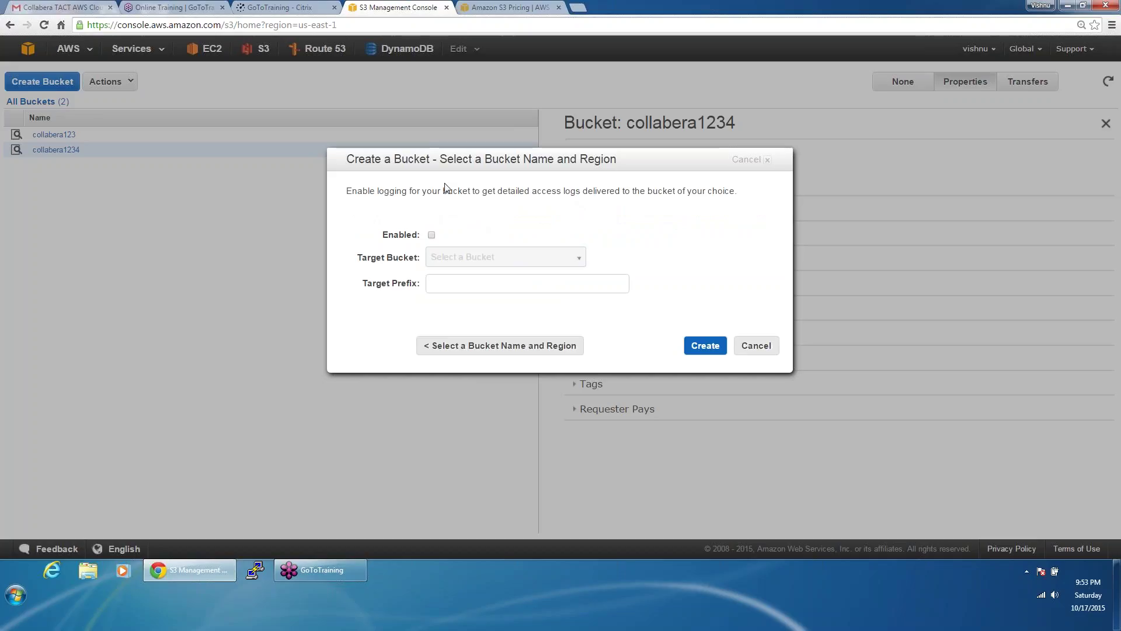
left_click(432, 236)
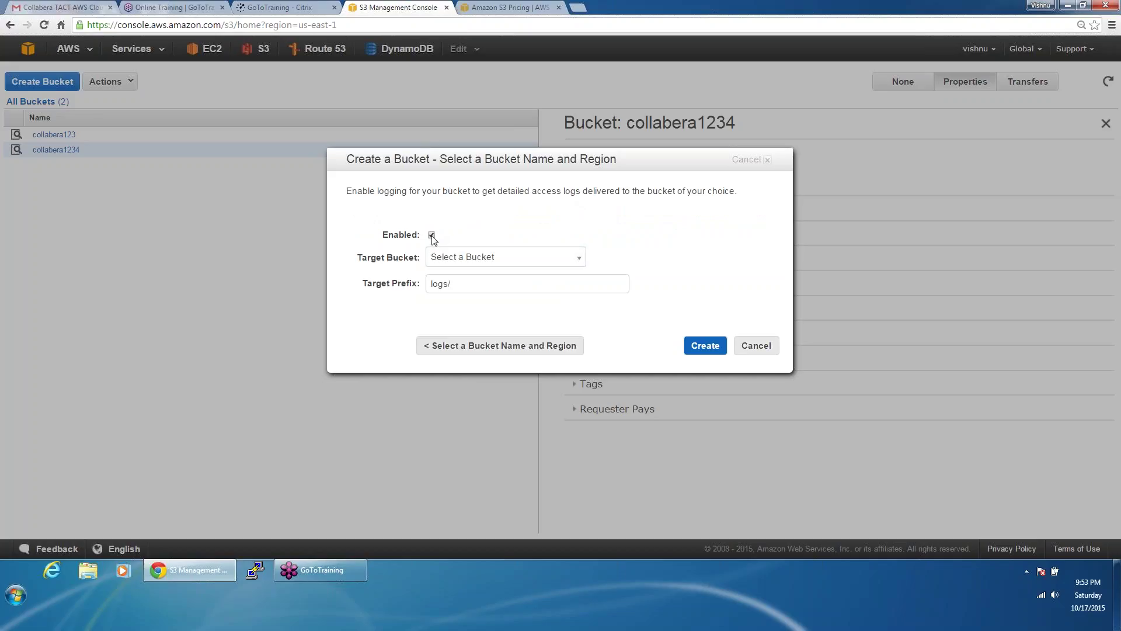
left_click(453, 258)
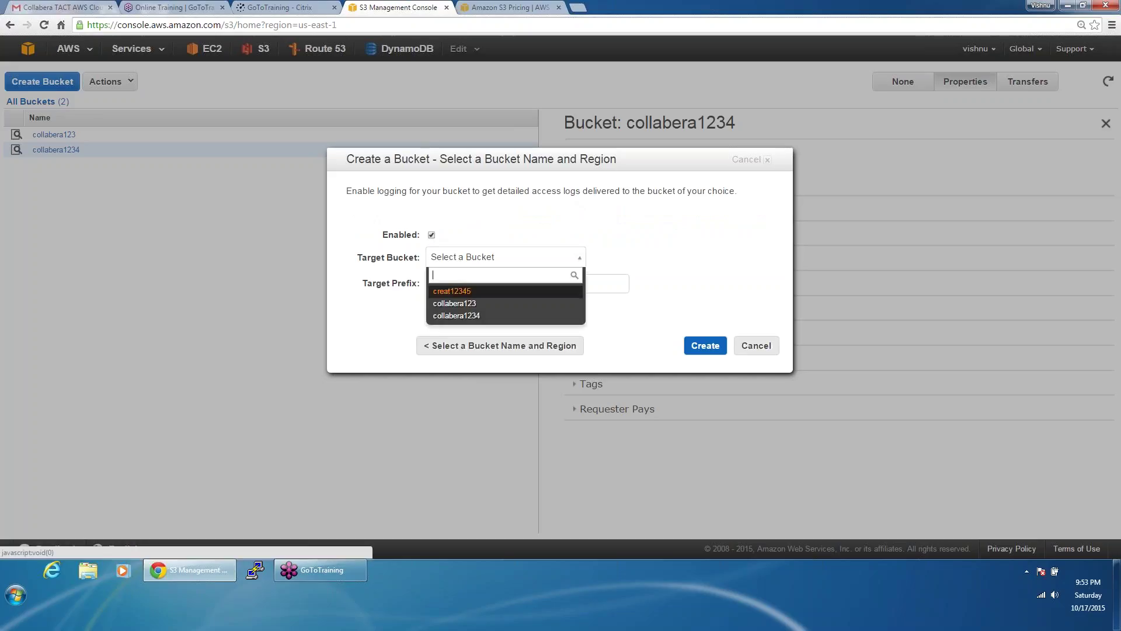
left_click(540, 211)
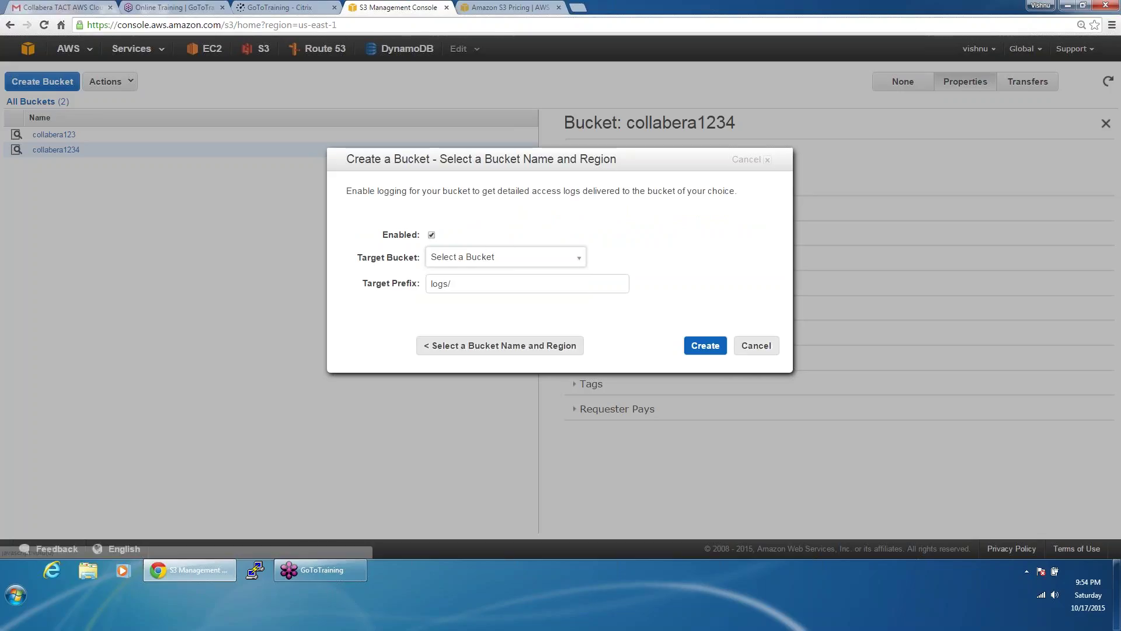
left_click(492, 263)
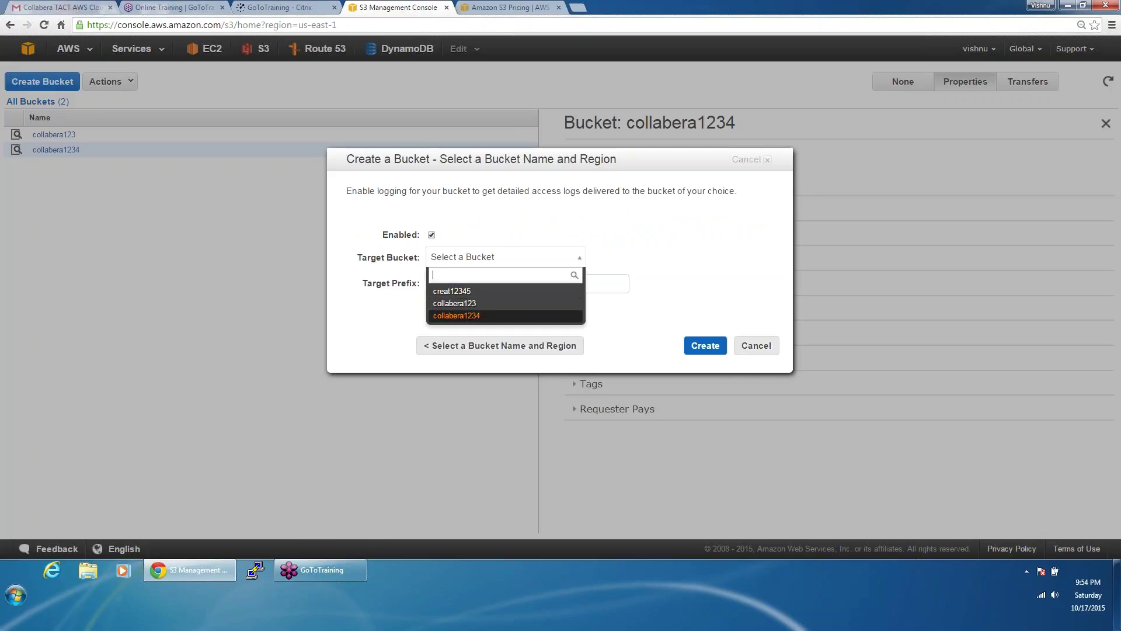
left_click(466, 299)
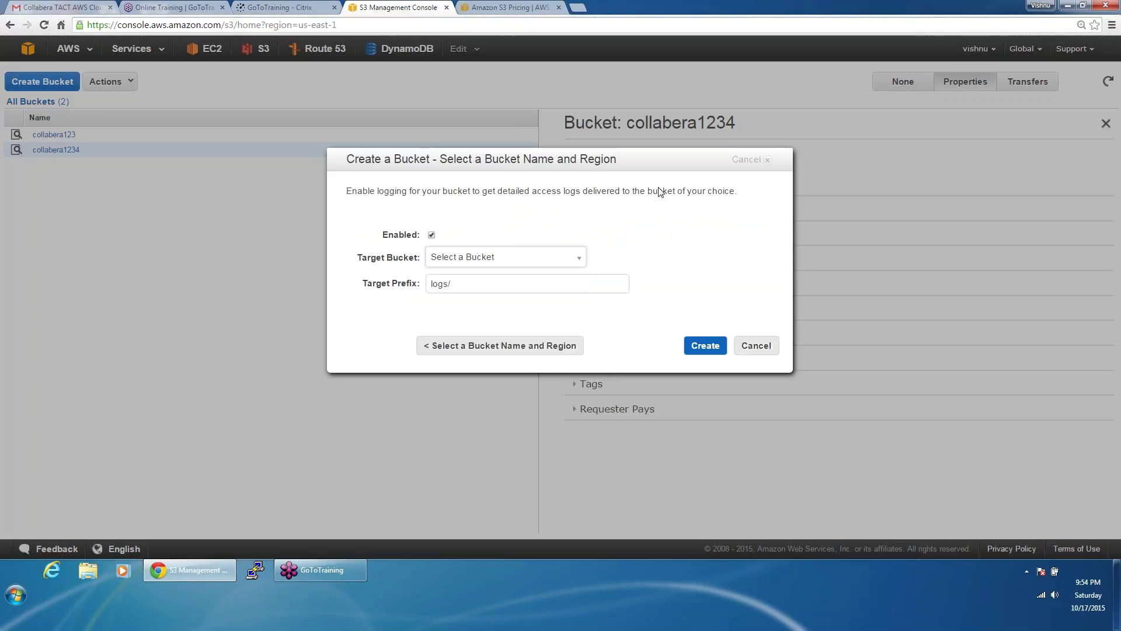
left_click(510, 346)
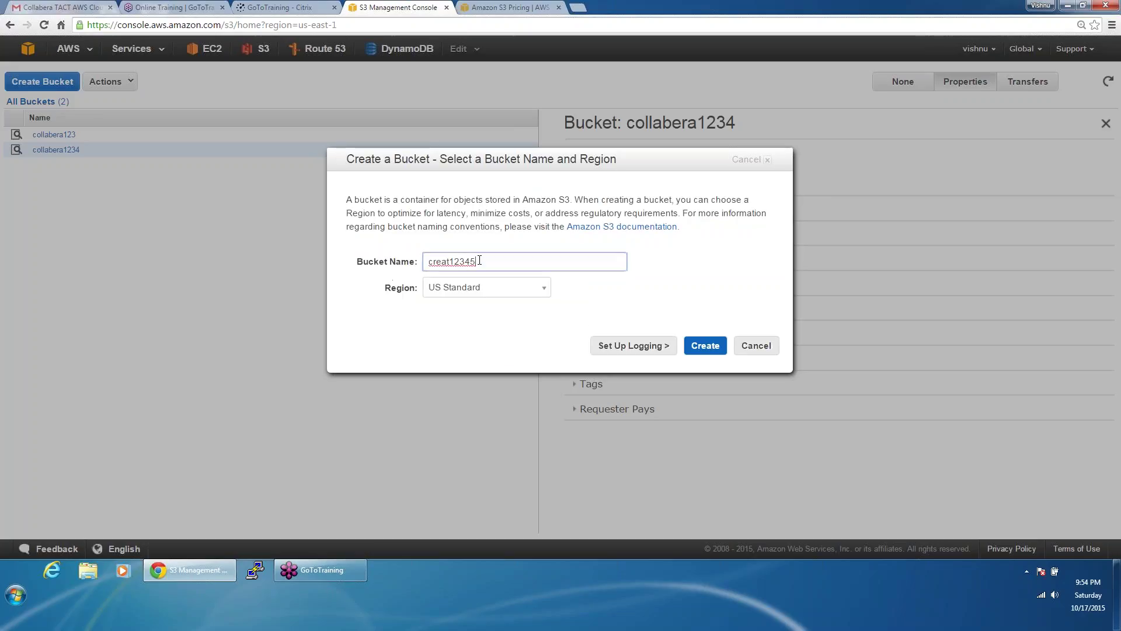
Step: Rename the bucket to collabera12345, log to itself under prefix logs/, and create it
left_click_drag(479, 261, 304, 241)
type("collabera12345")
left_click(646, 347)
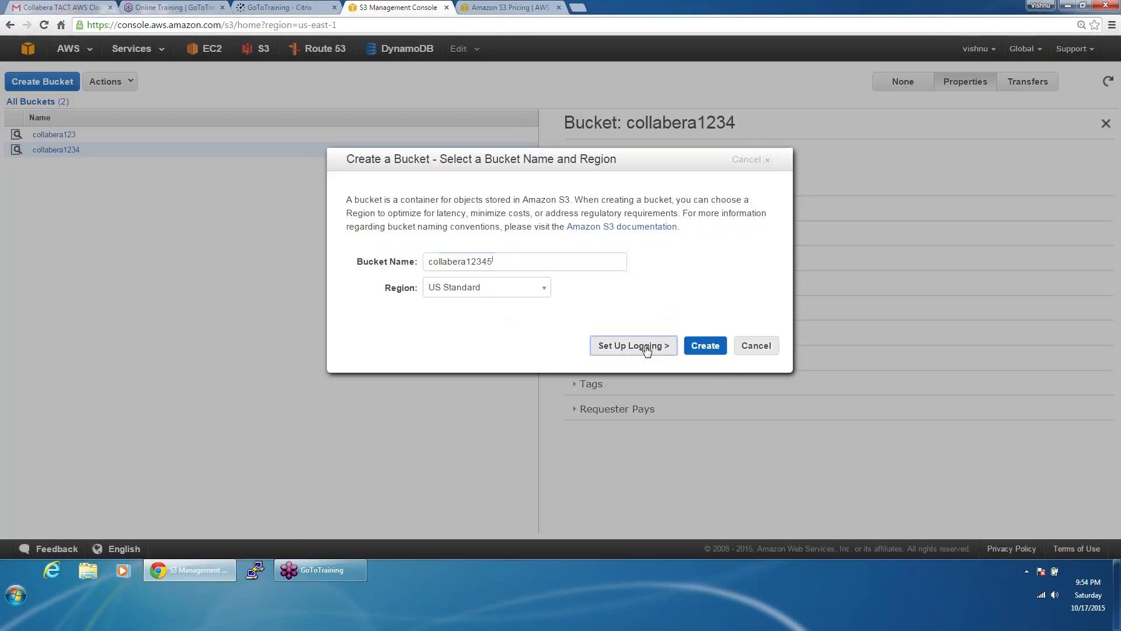
left_click(458, 263)
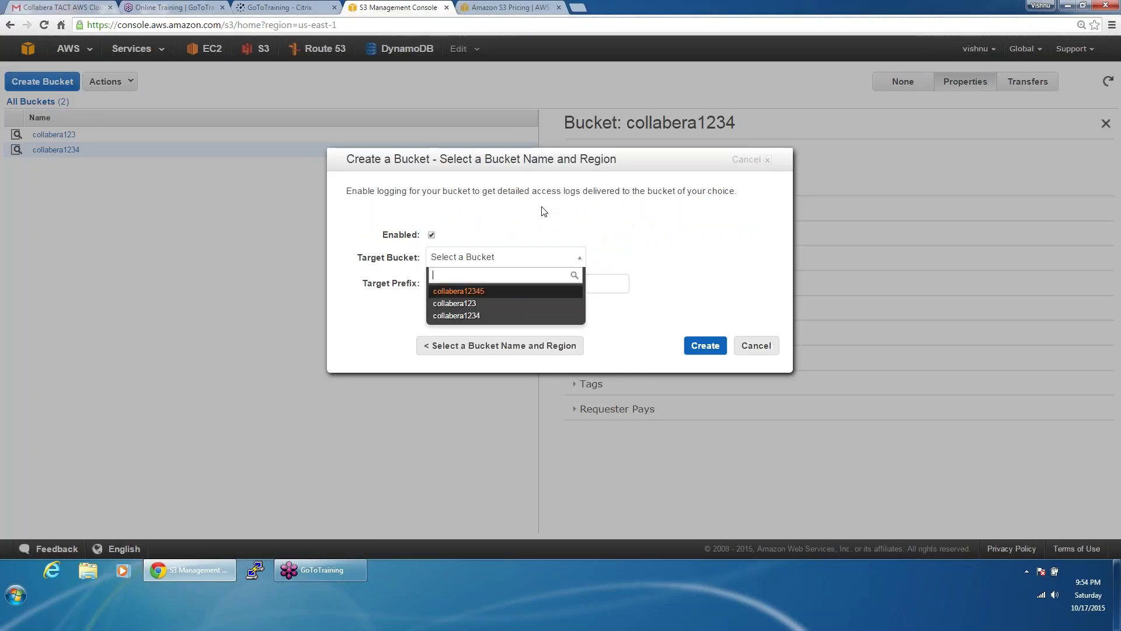
left_click(539, 222)
left_click(516, 257)
left_click(471, 292)
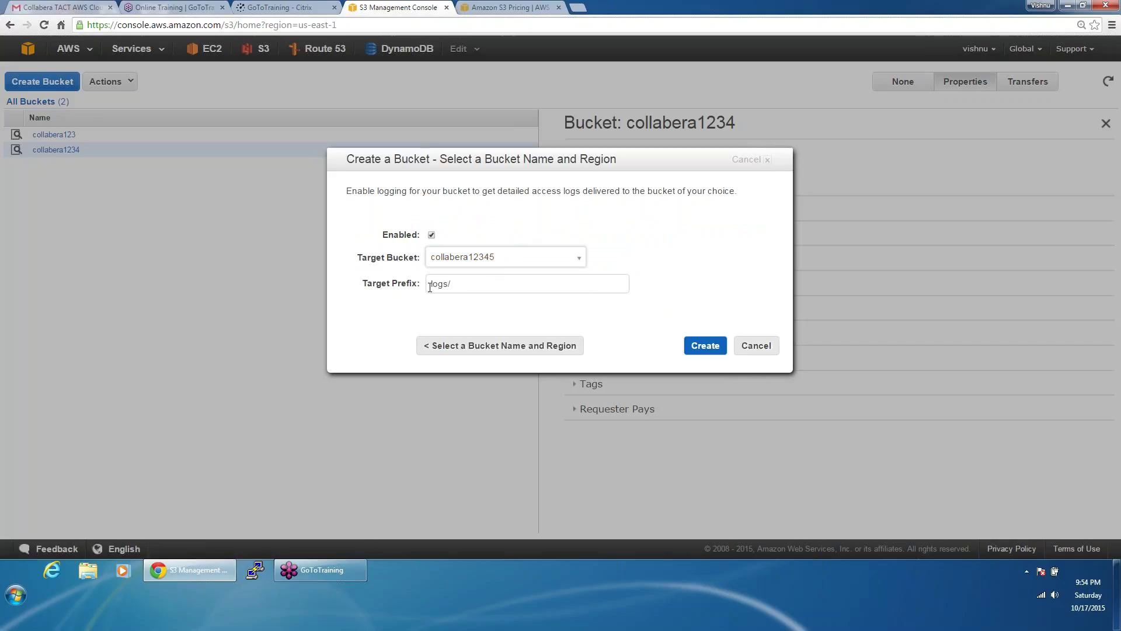
left_click_drag(430, 284, 465, 282)
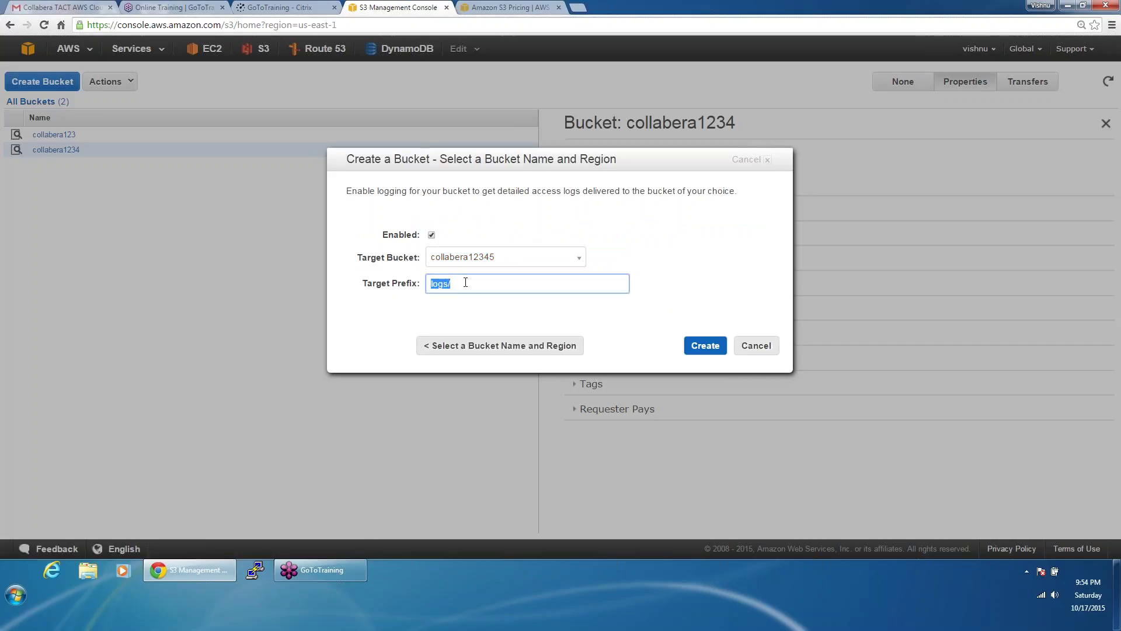
left_click(466, 282)
left_click_drag(466, 283, 412, 286)
left_click(705, 345)
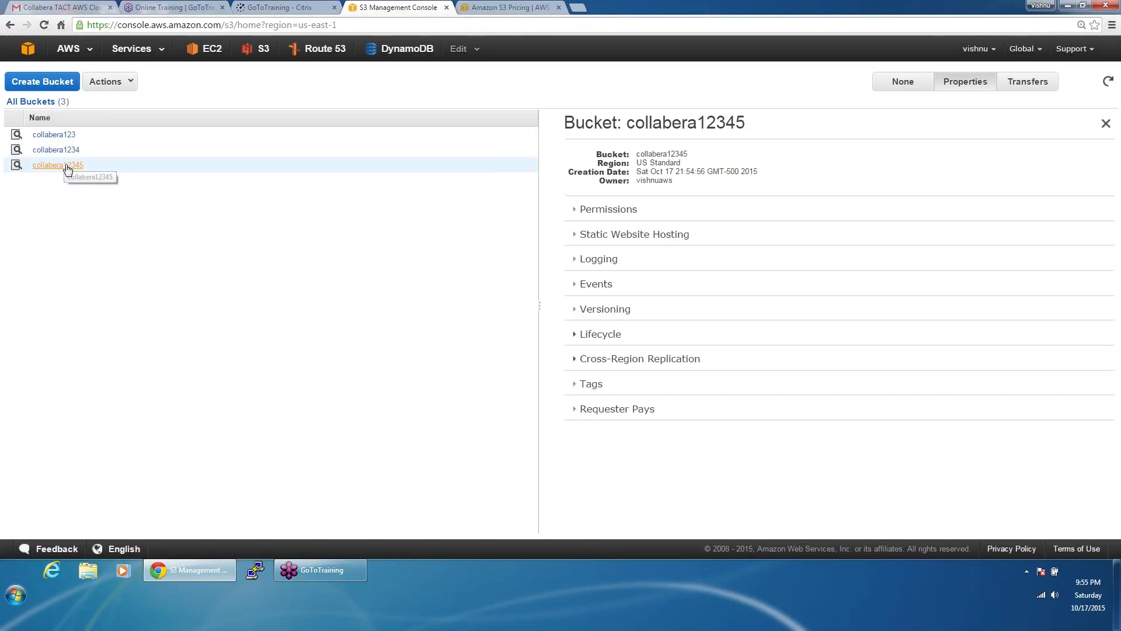
left_click(68, 167)
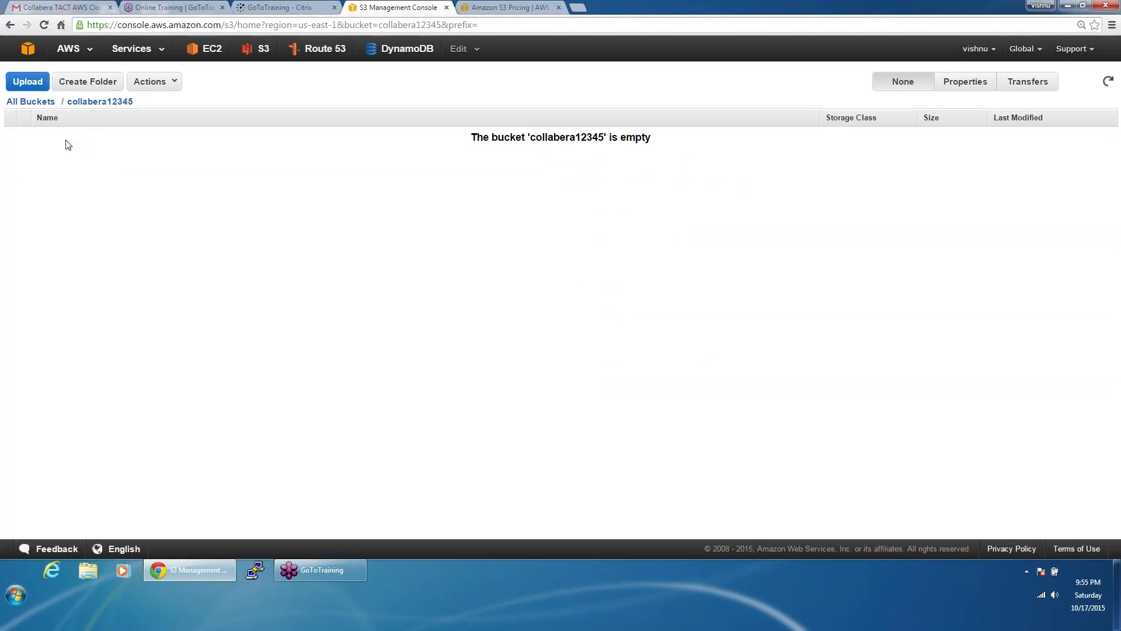
left_click(41, 103)
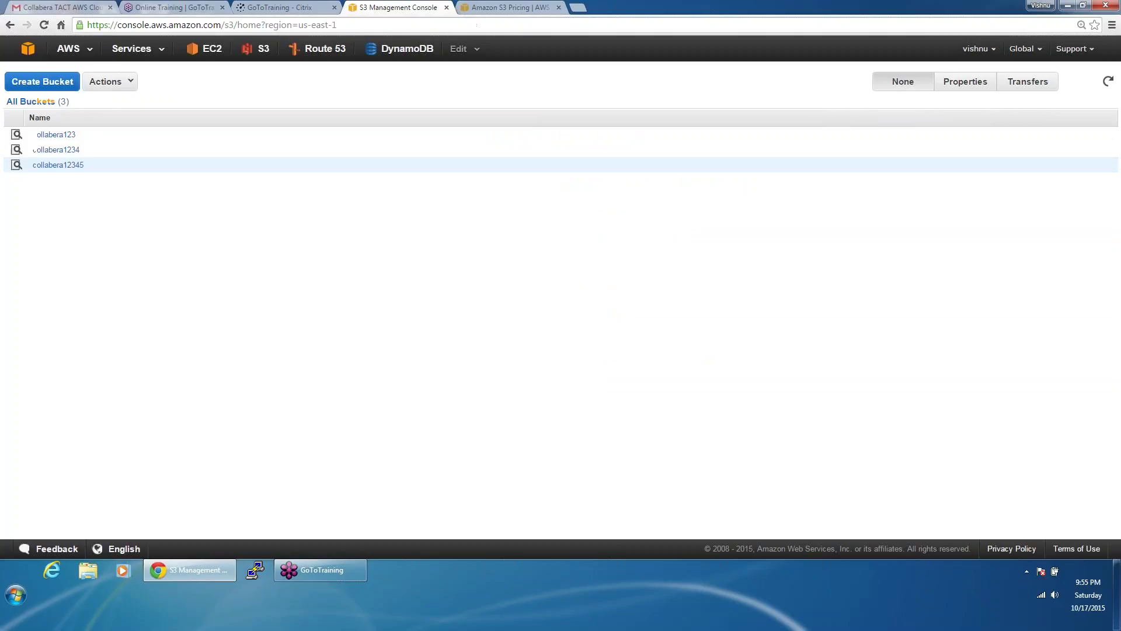
left_click(56, 166)
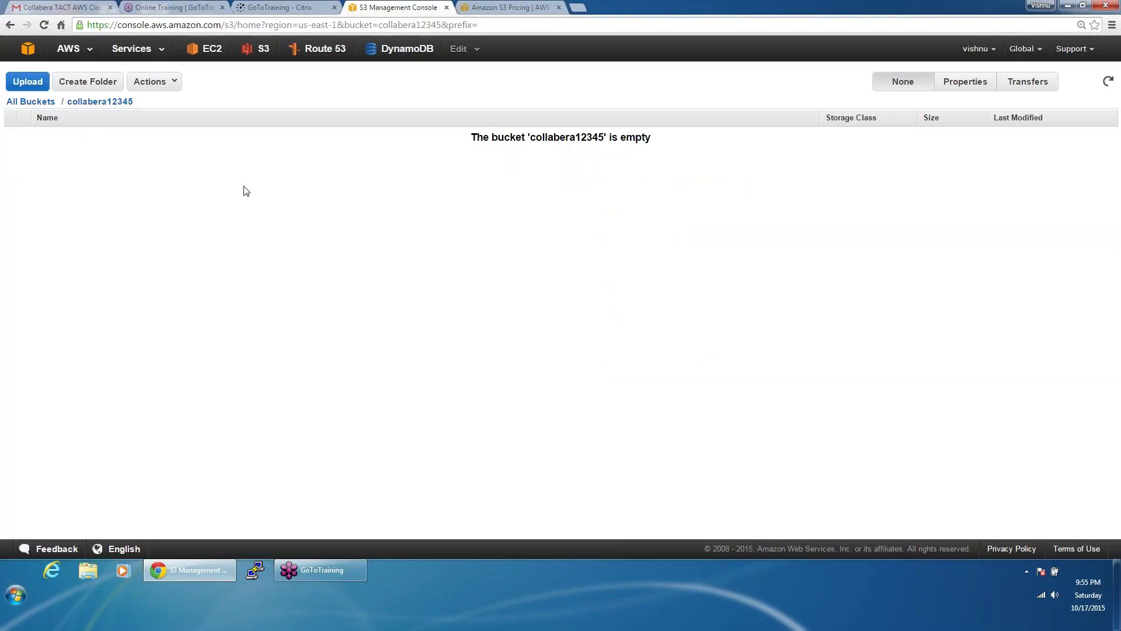
left_click(34, 102)
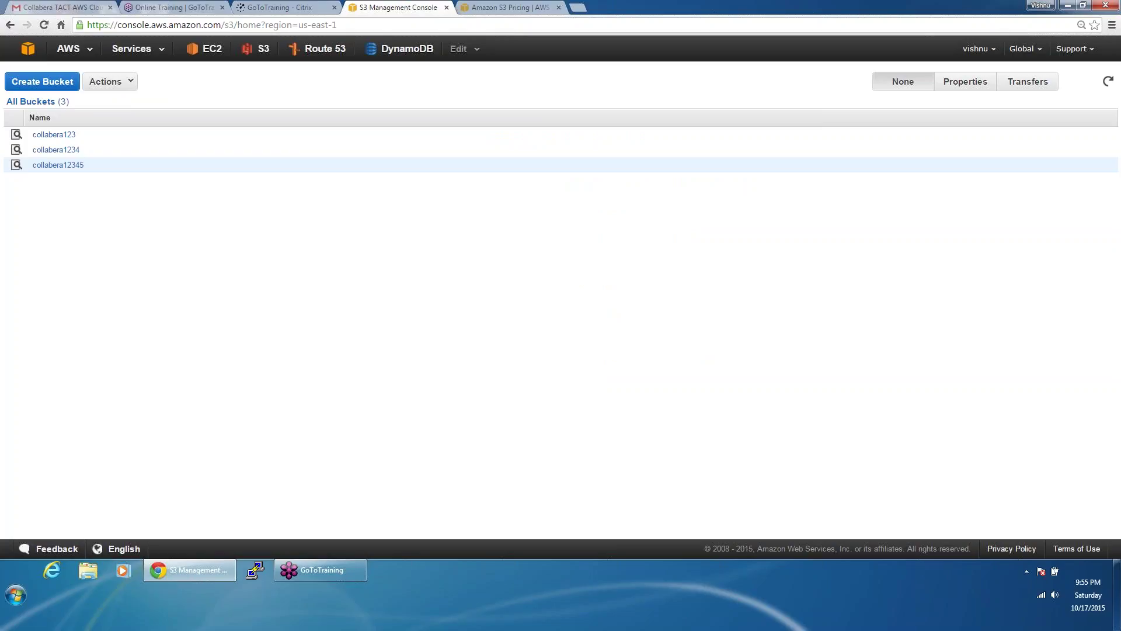
left_click(69, 165)
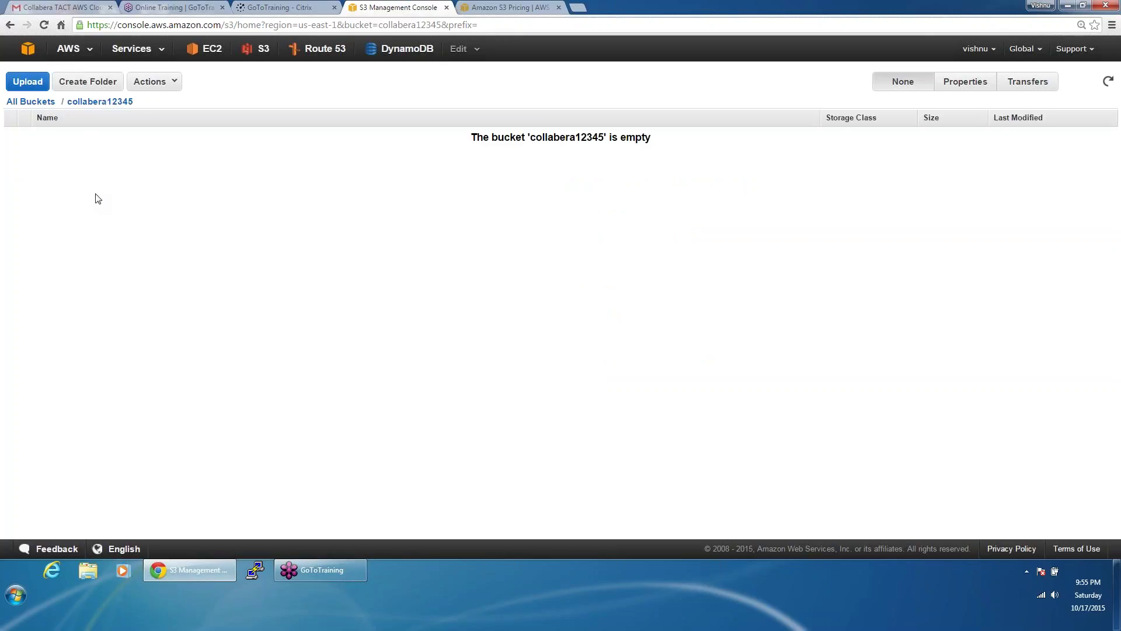
left_click(40, 107)
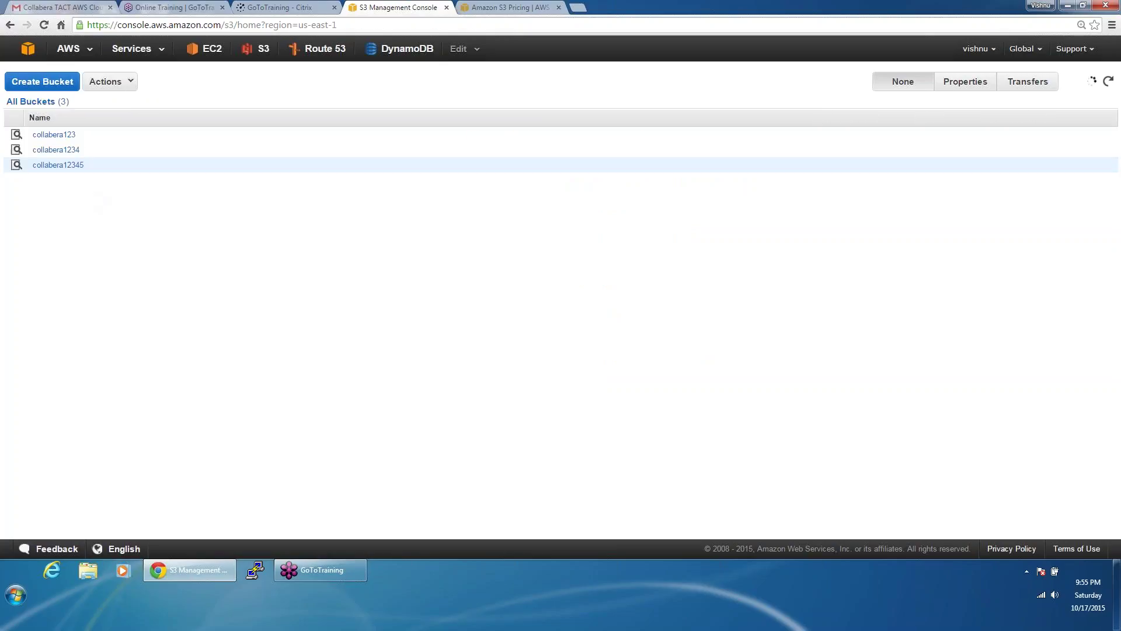
left_click(64, 135)
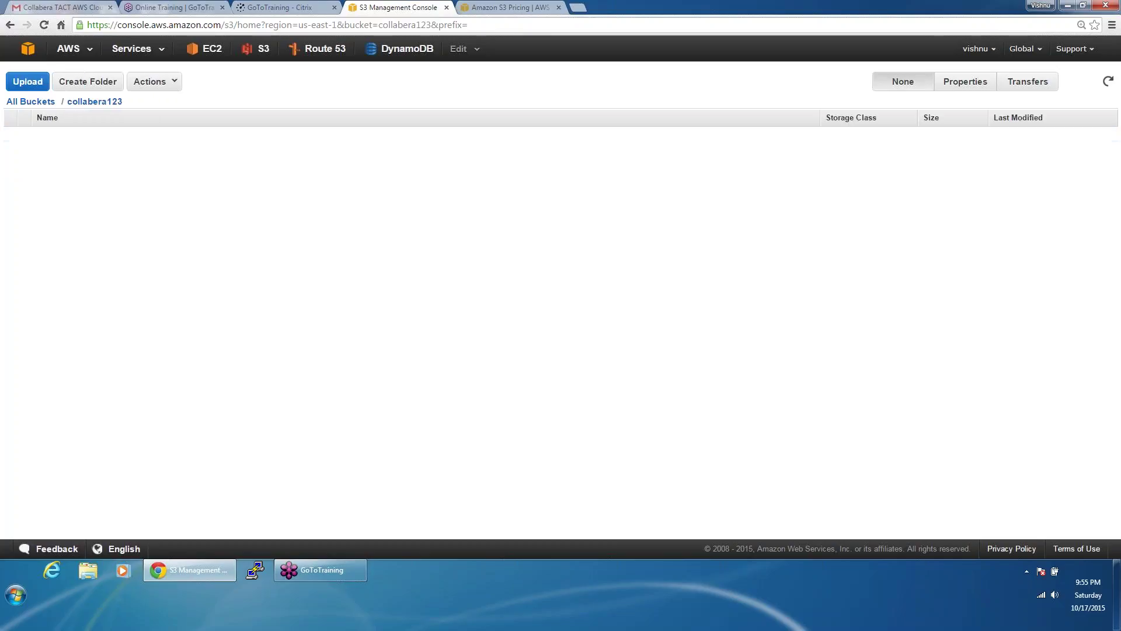
left_click(41, 104)
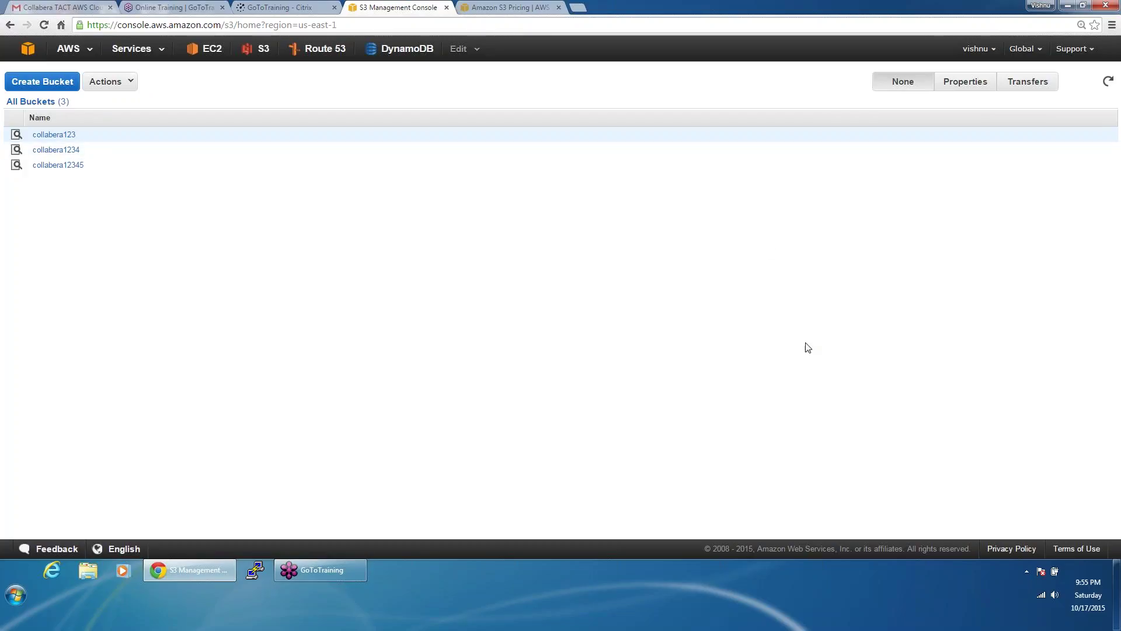
left_click(56, 87)
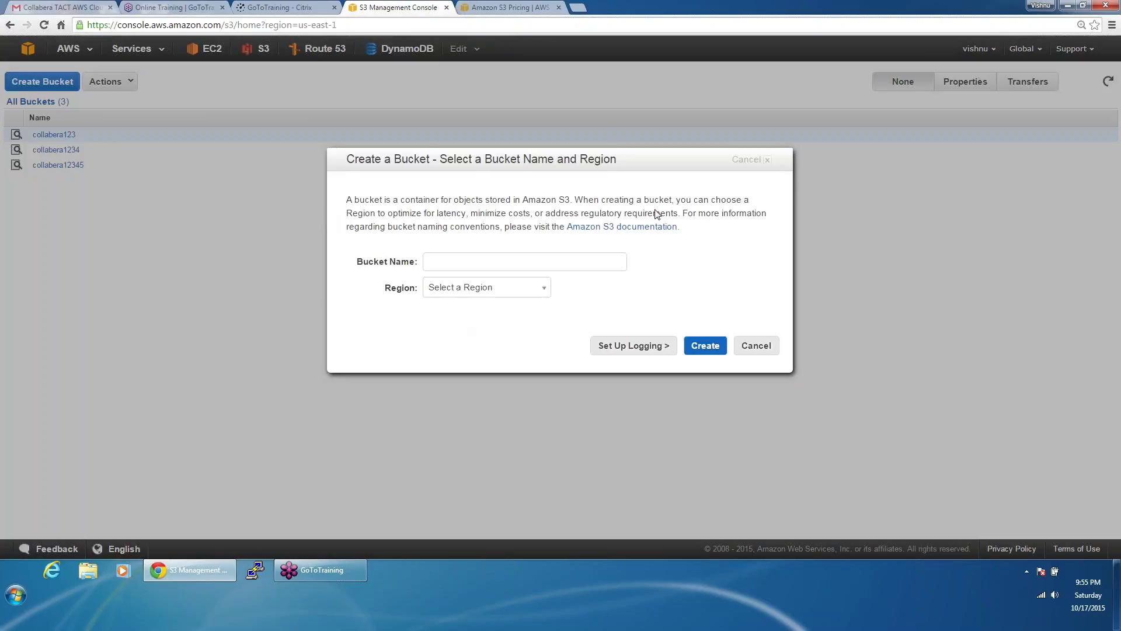
left_click(769, 166)
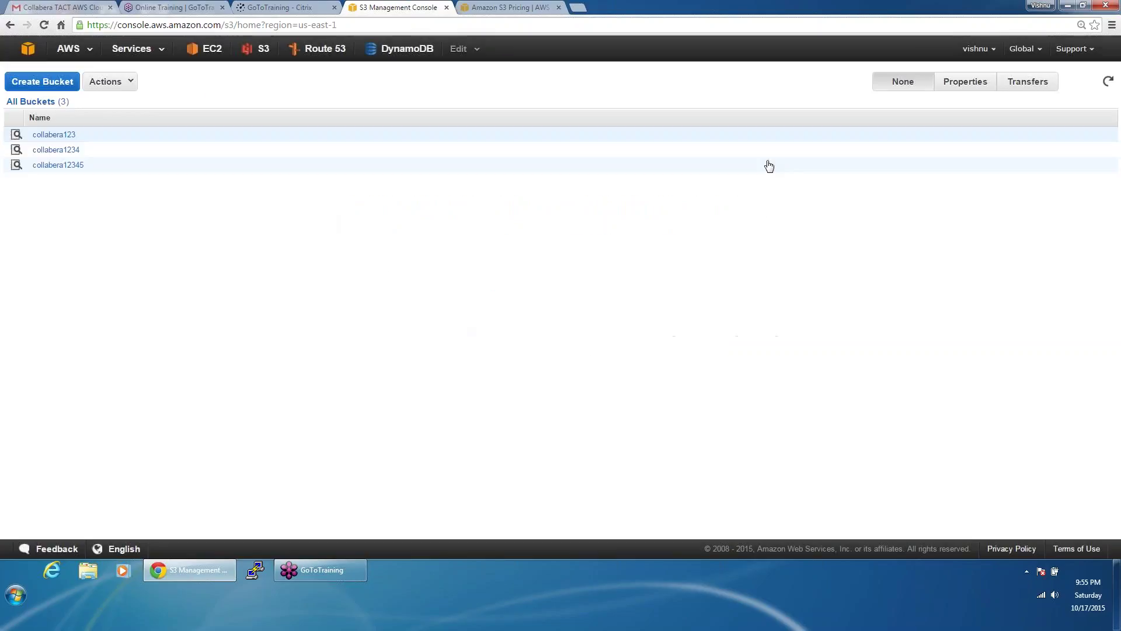
left_click(117, 88)
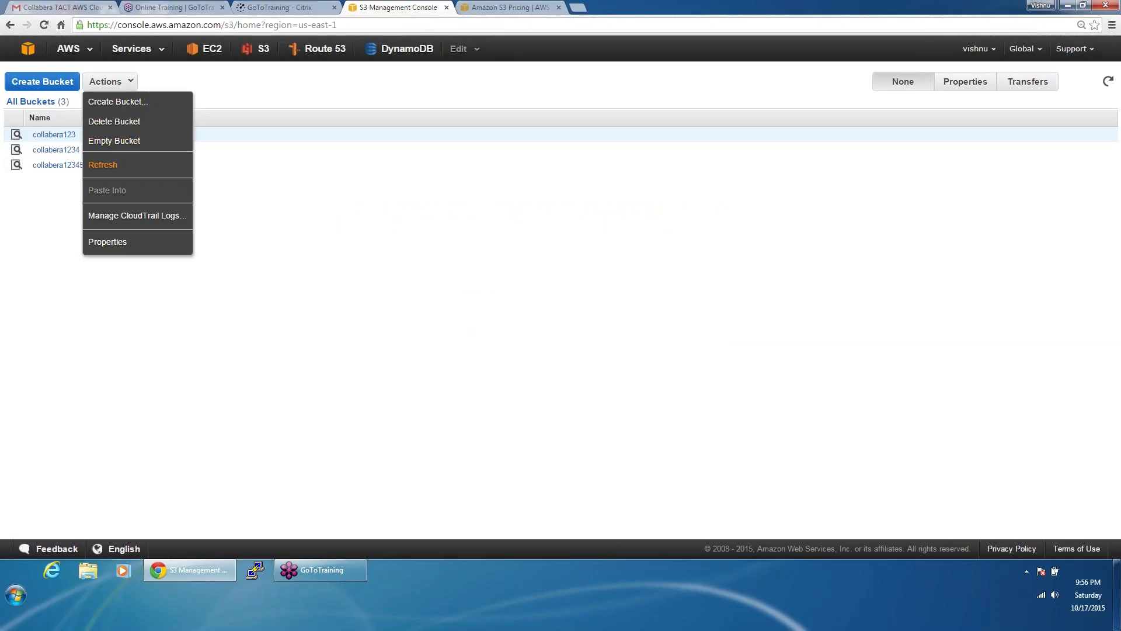
left_click(476, 494)
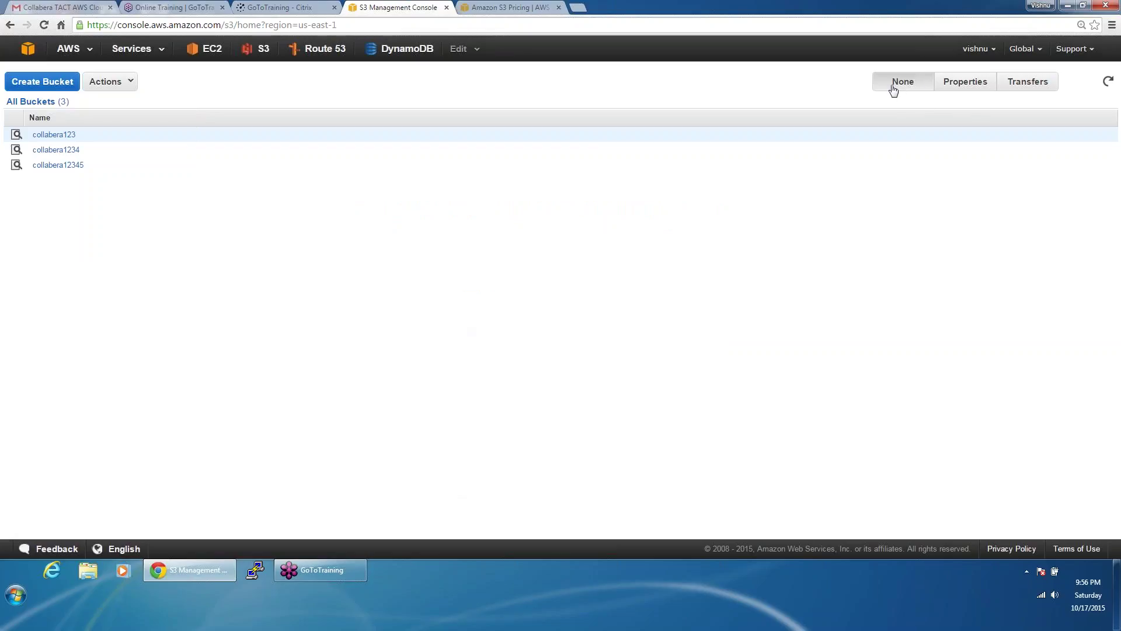
Step: View collabera123's properties, widen the bucket list, and switch the side panel to Transfers
left_click(955, 87)
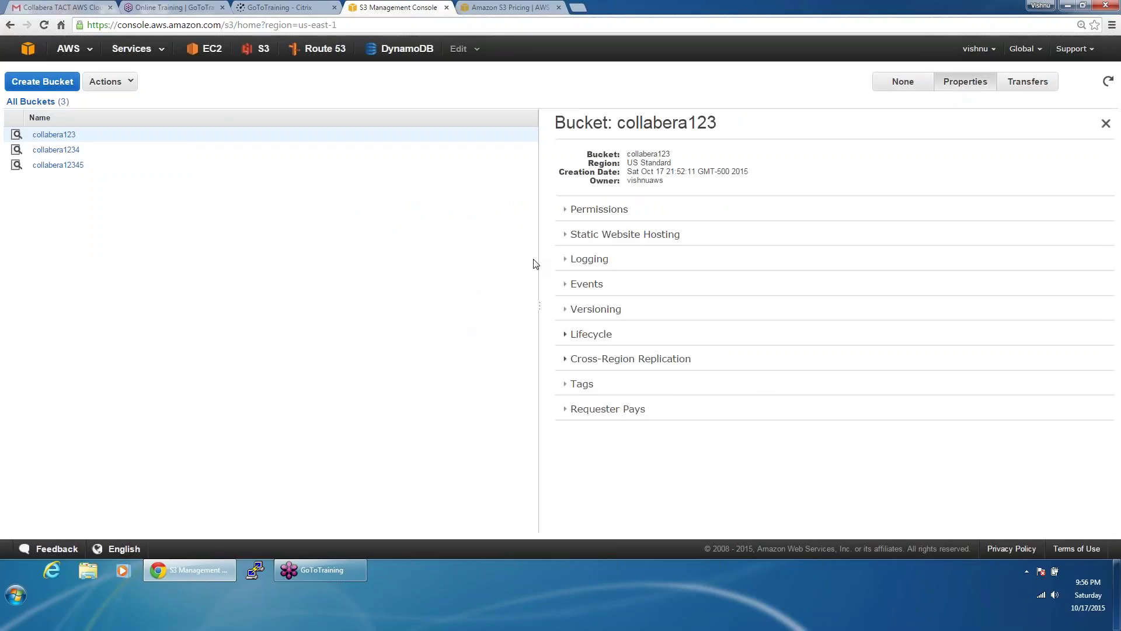
left_click_drag(539, 259, 794, 252)
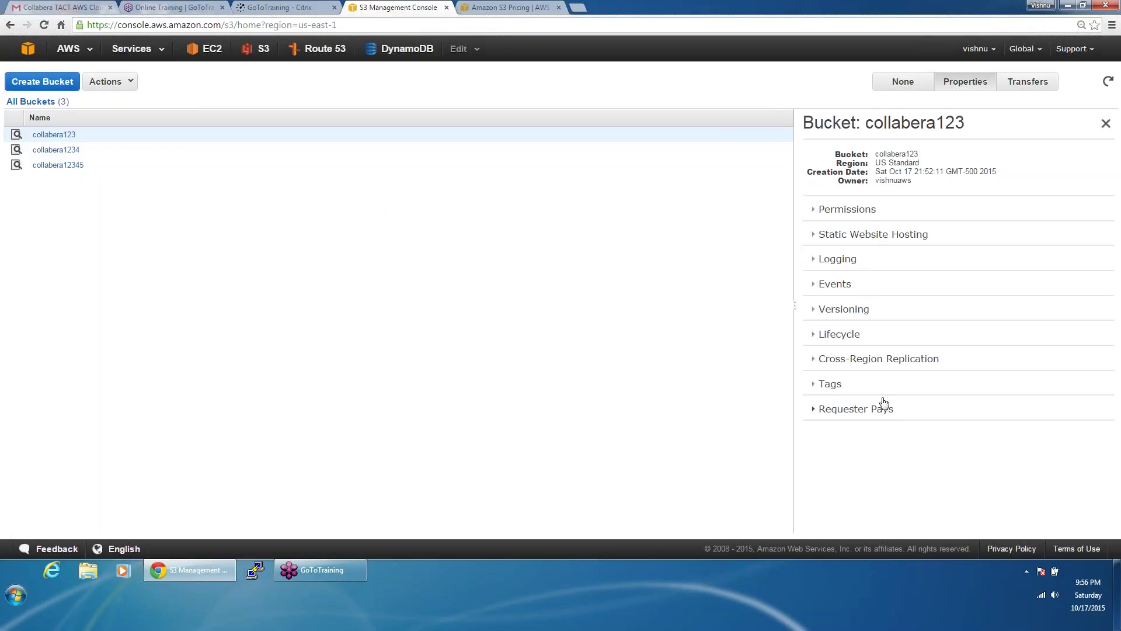
left_click(1010, 83)
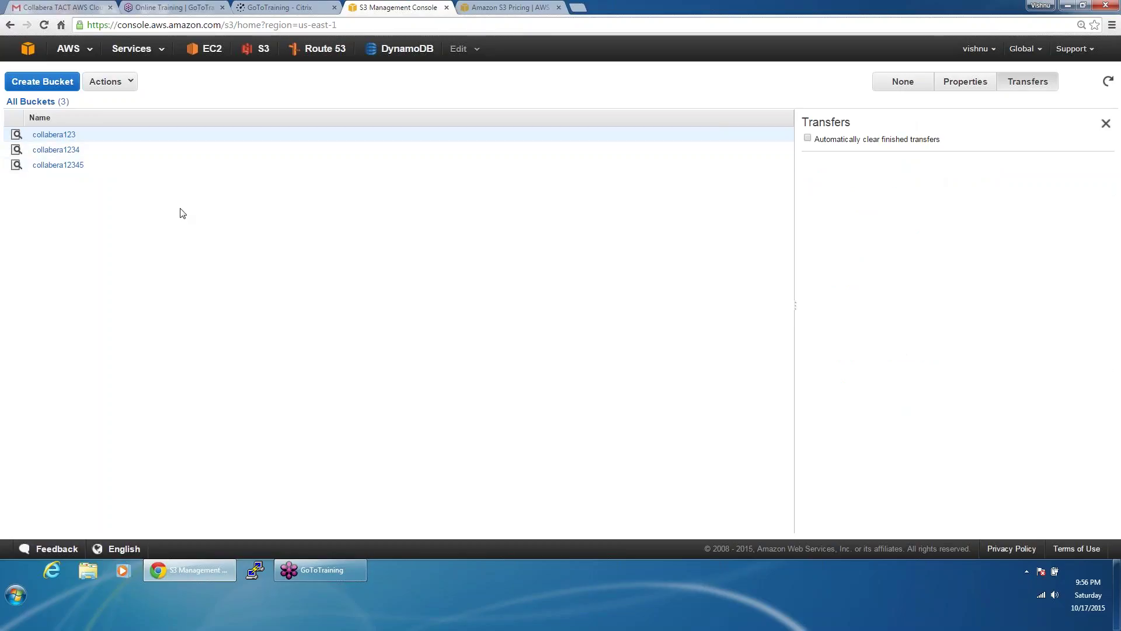
Step: Create a folder named test inside collabera123, open it, and return to the bucket
left_click(43, 135)
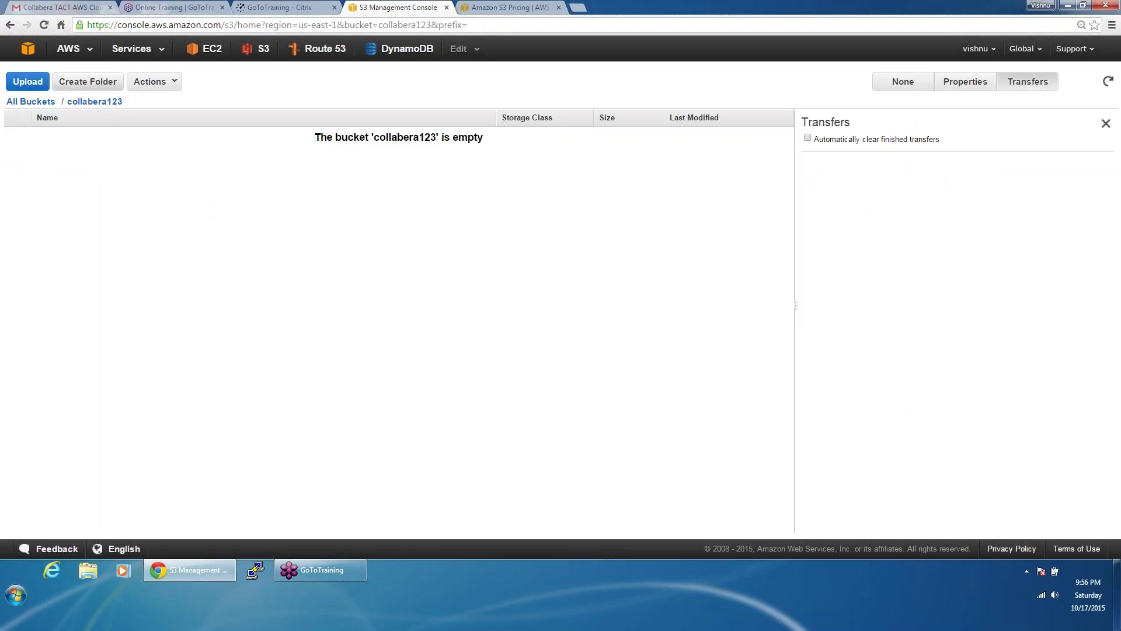
left_click(98, 88)
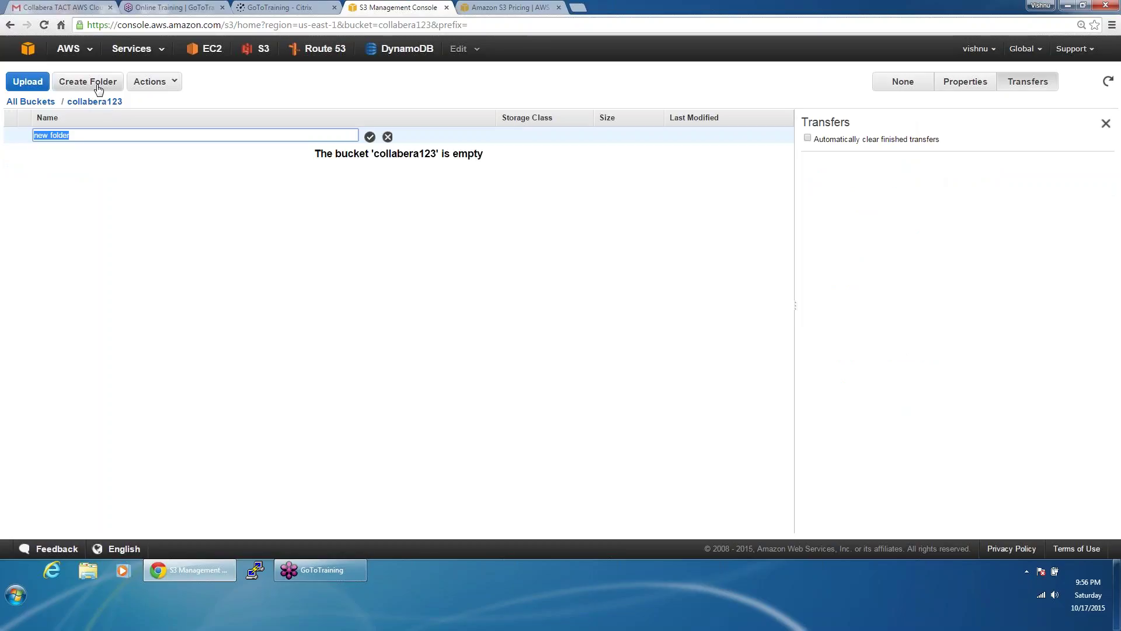
type("test")
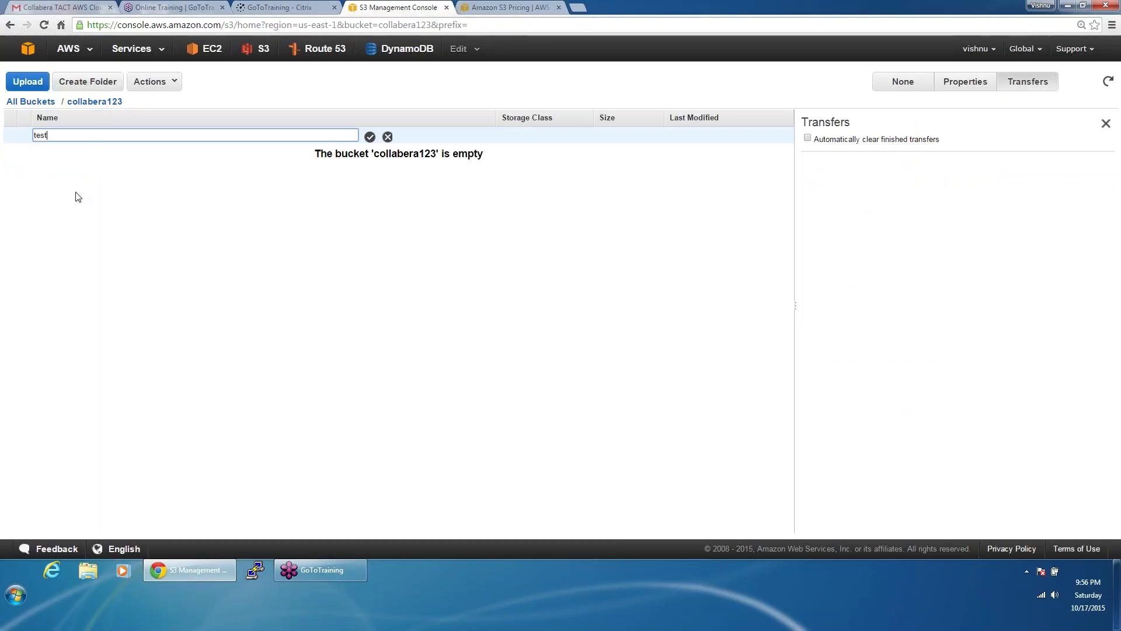
key("Return")
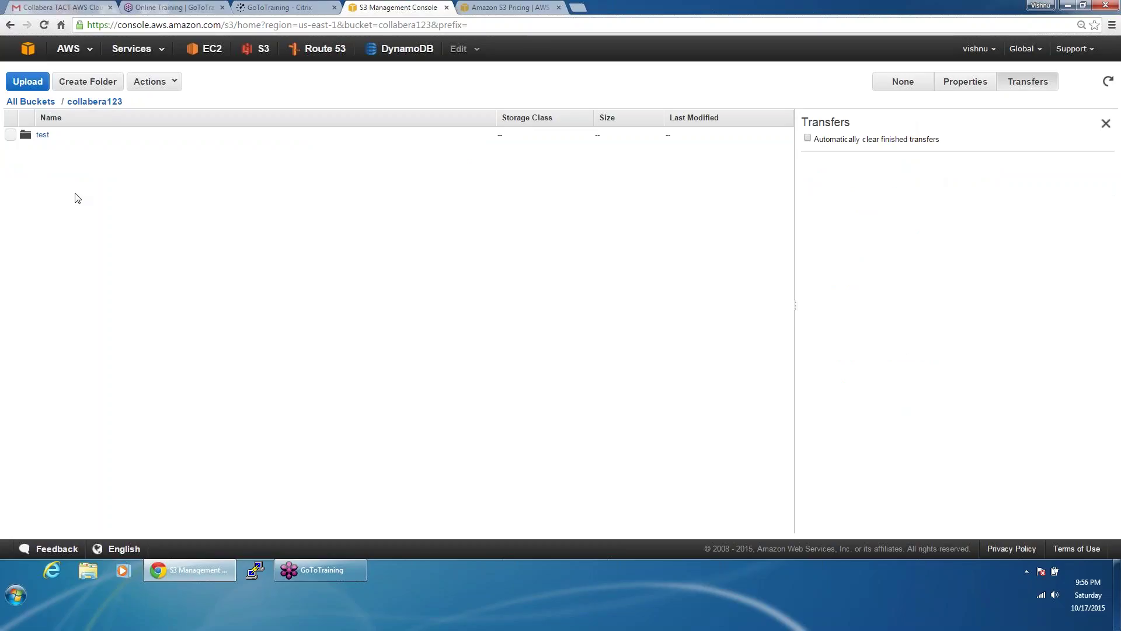
left_click(37, 136)
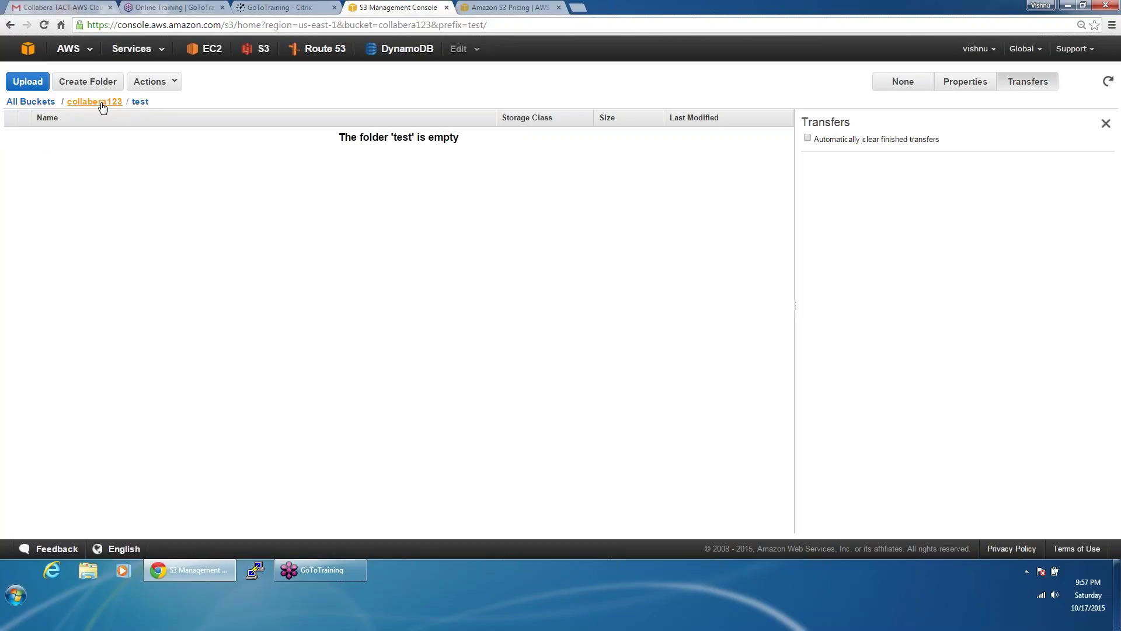
left_click(101, 104)
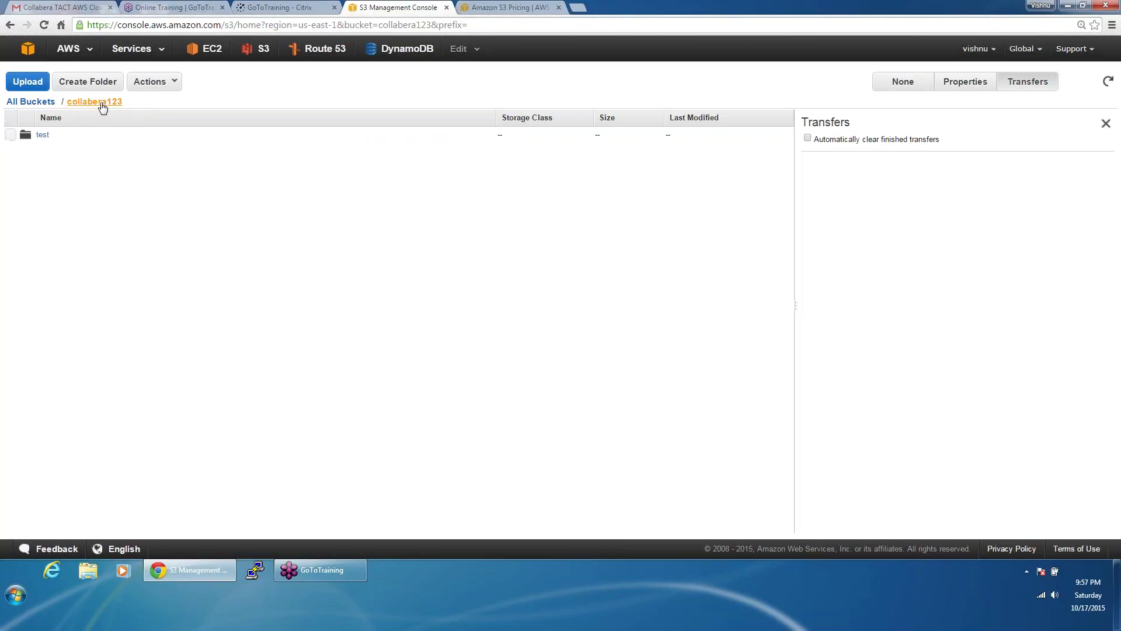
Step: Open the upload dialog for collabera123 and browse the Desktop for files
right_click(69, 188)
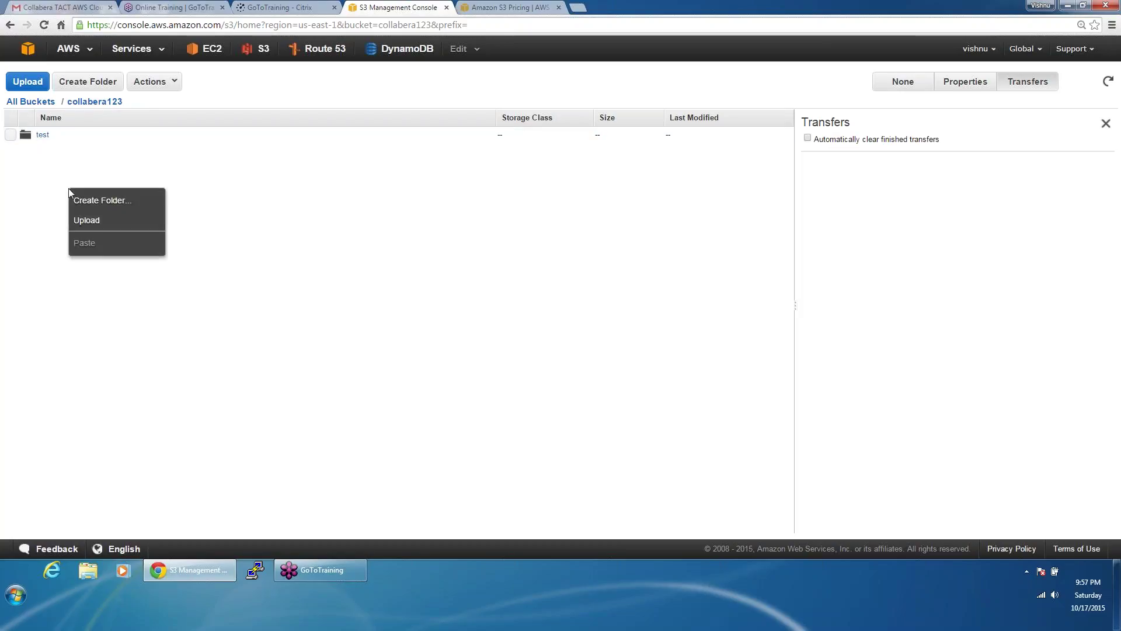
left_click(84, 222)
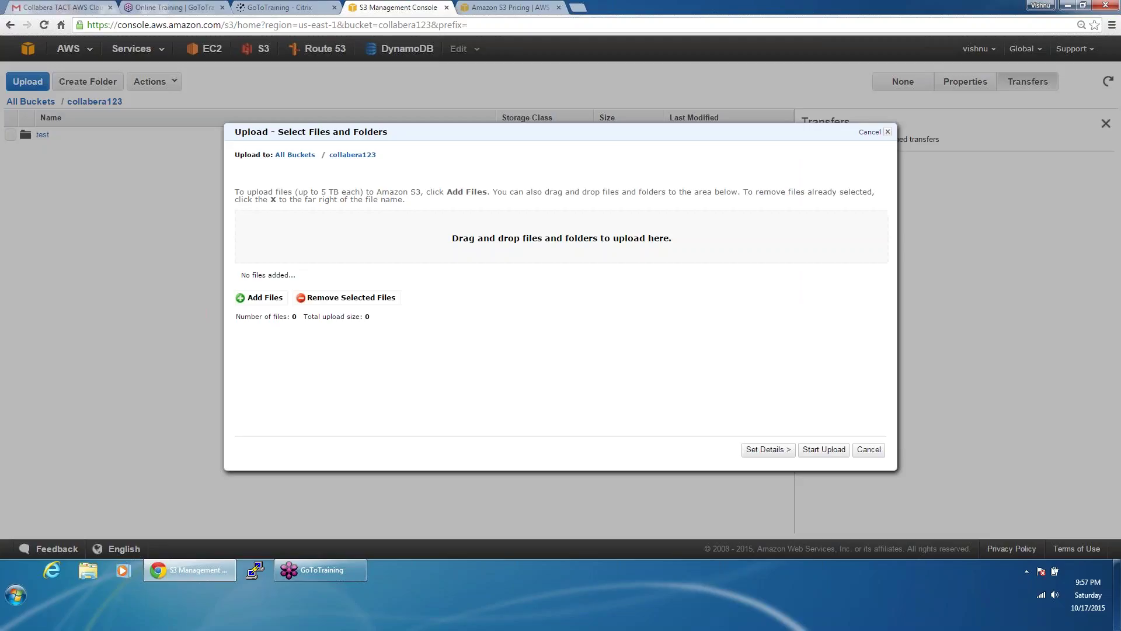
left_click(270, 299)
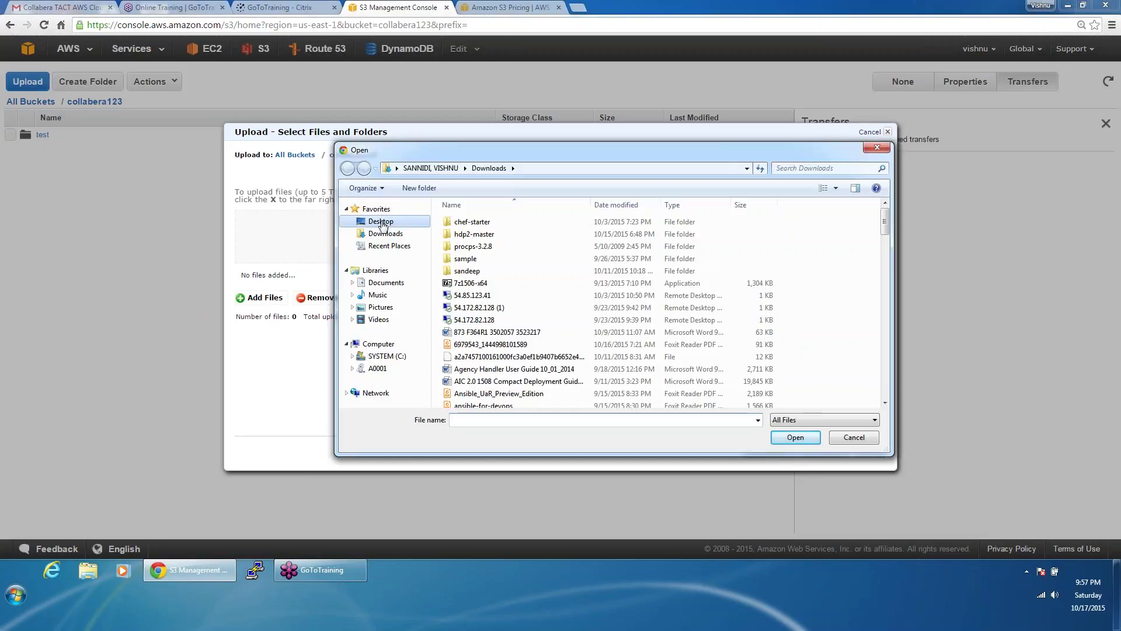
left_click(382, 222)
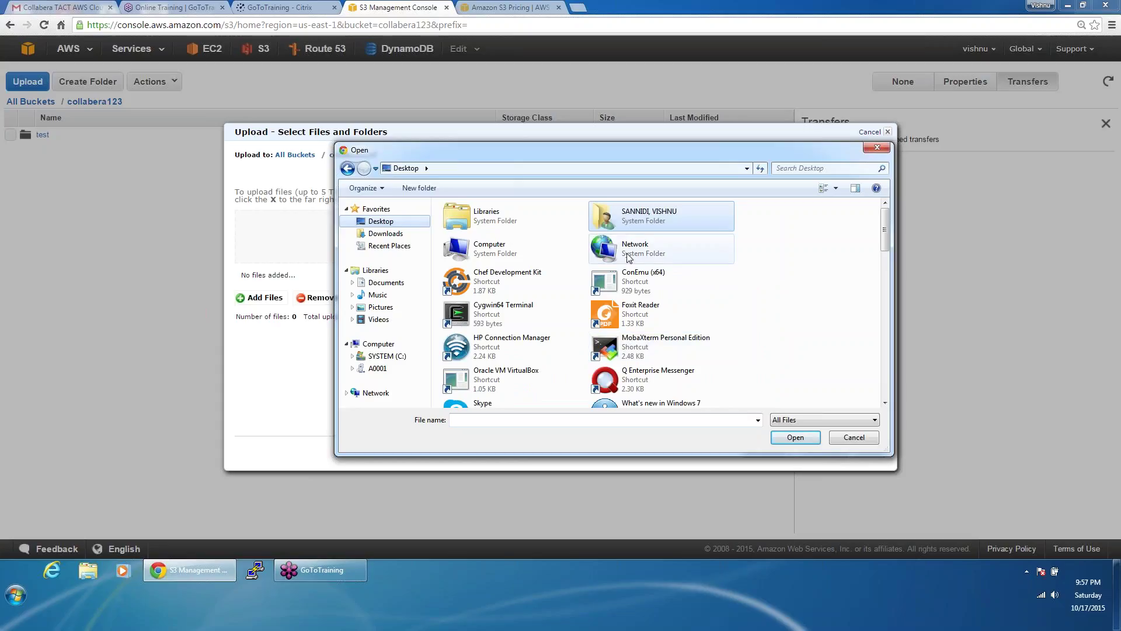
key("c")
key("h")
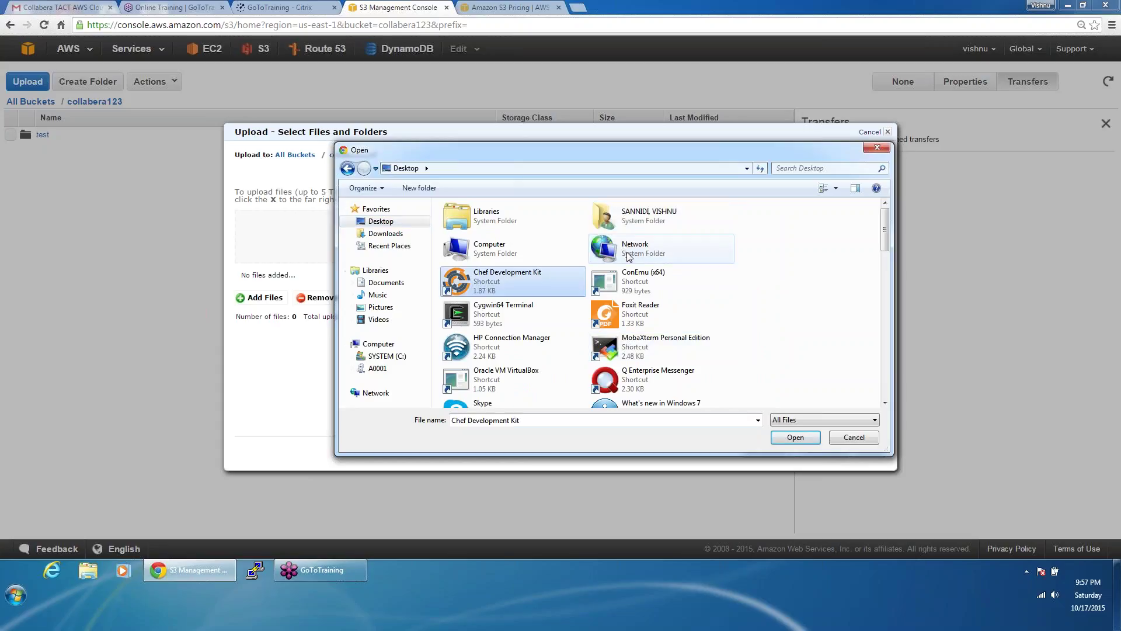
key("Right")
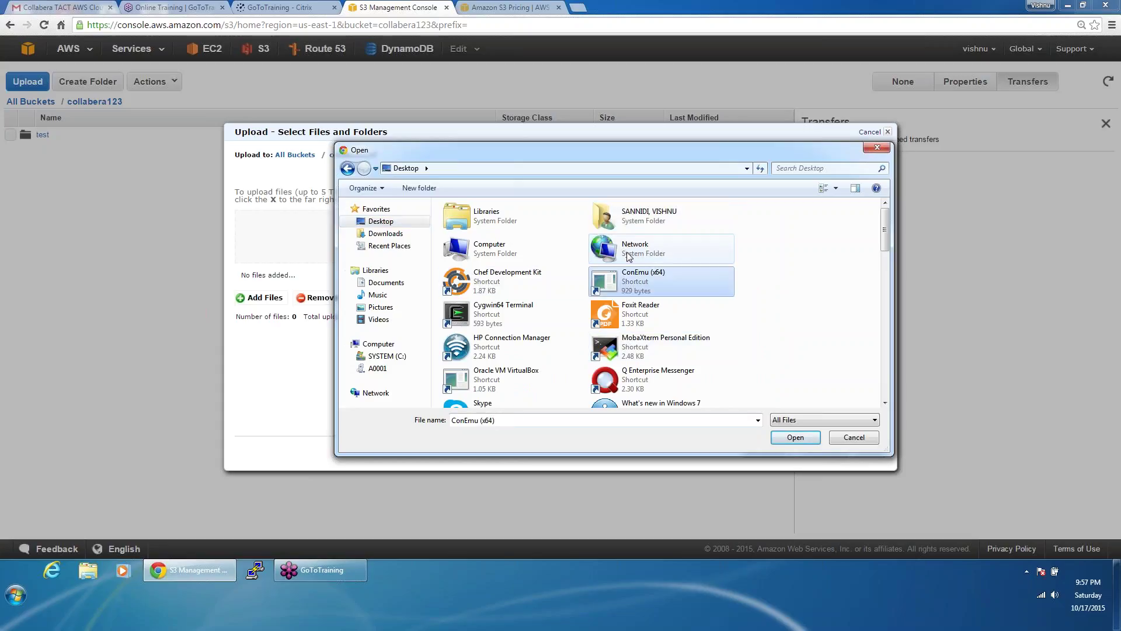
left_click_drag(887, 244, 889, 290)
Step: Add Collabera-introduction.pdf from the collabera folder to the upload list
double_click(500, 275)
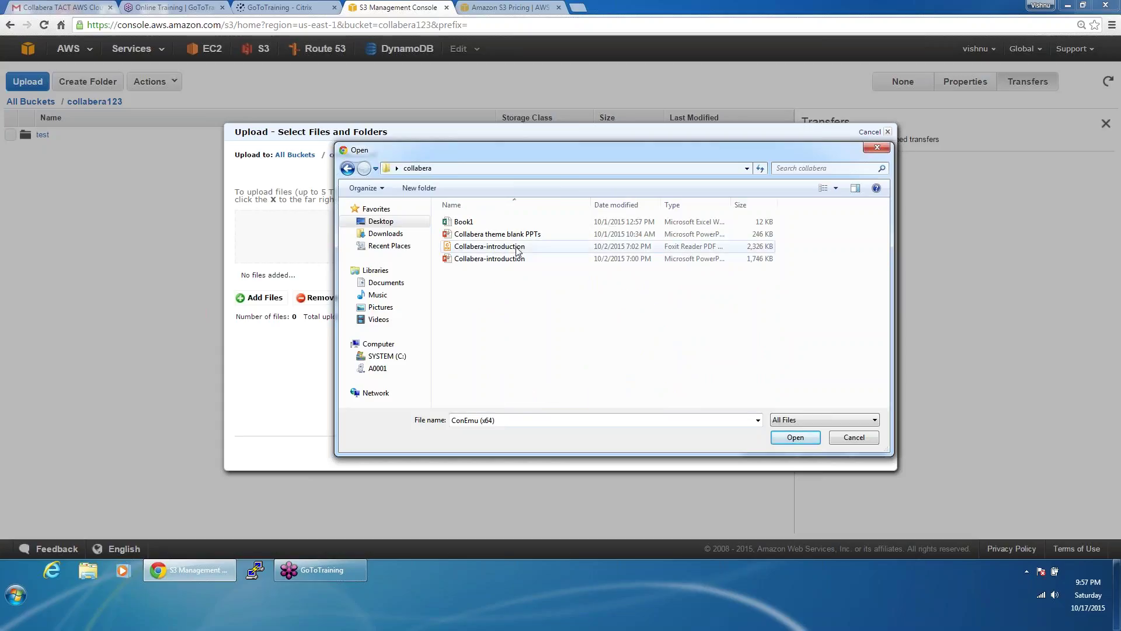
left_click(517, 248)
double_click(517, 250)
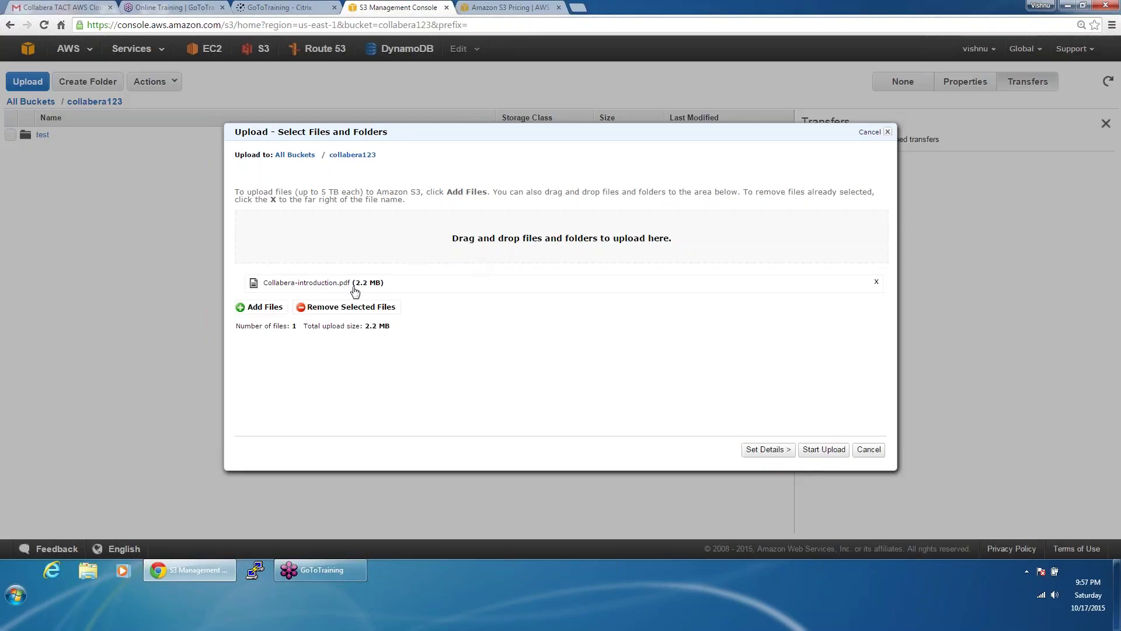
left_click(271, 308)
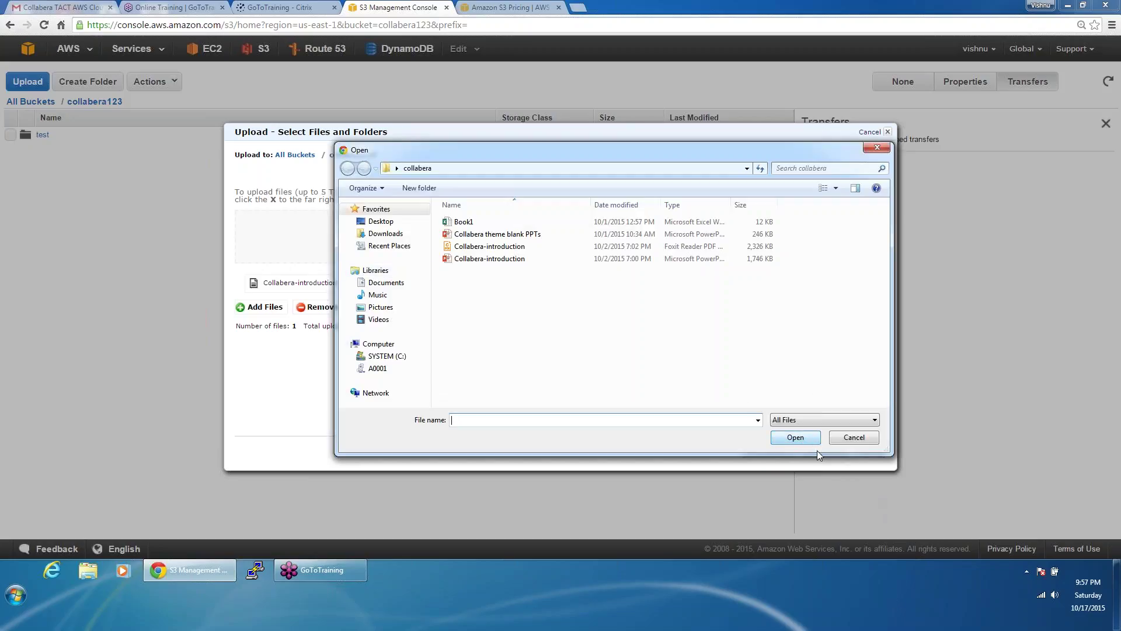
left_click(849, 443)
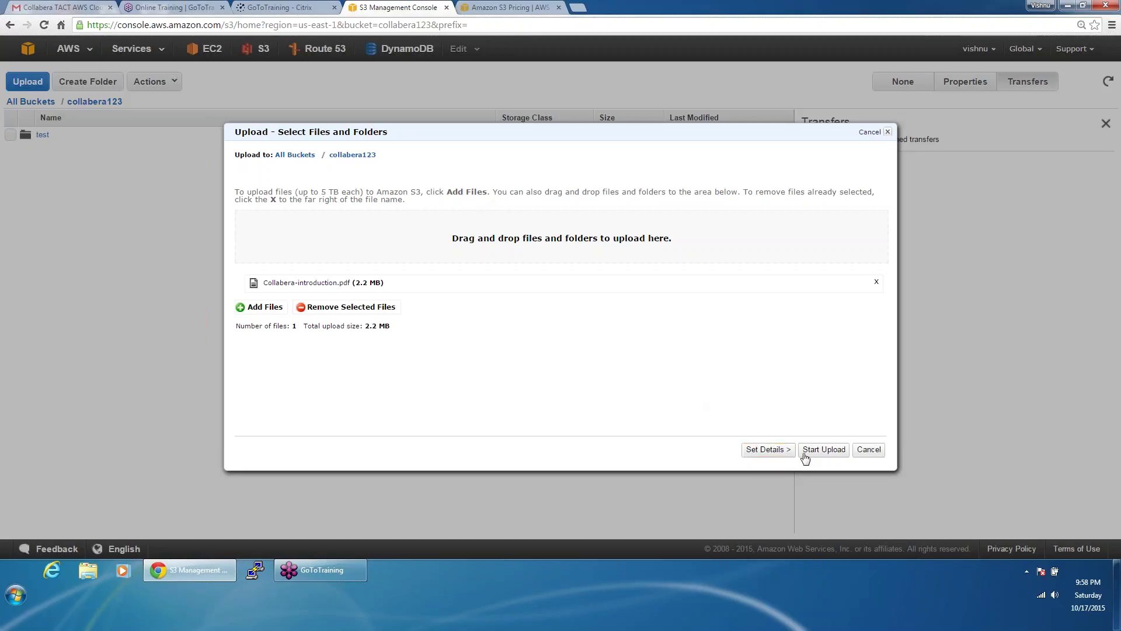
Step: Set the upload to Standard storage with server-side encryption left off
left_click(767, 449)
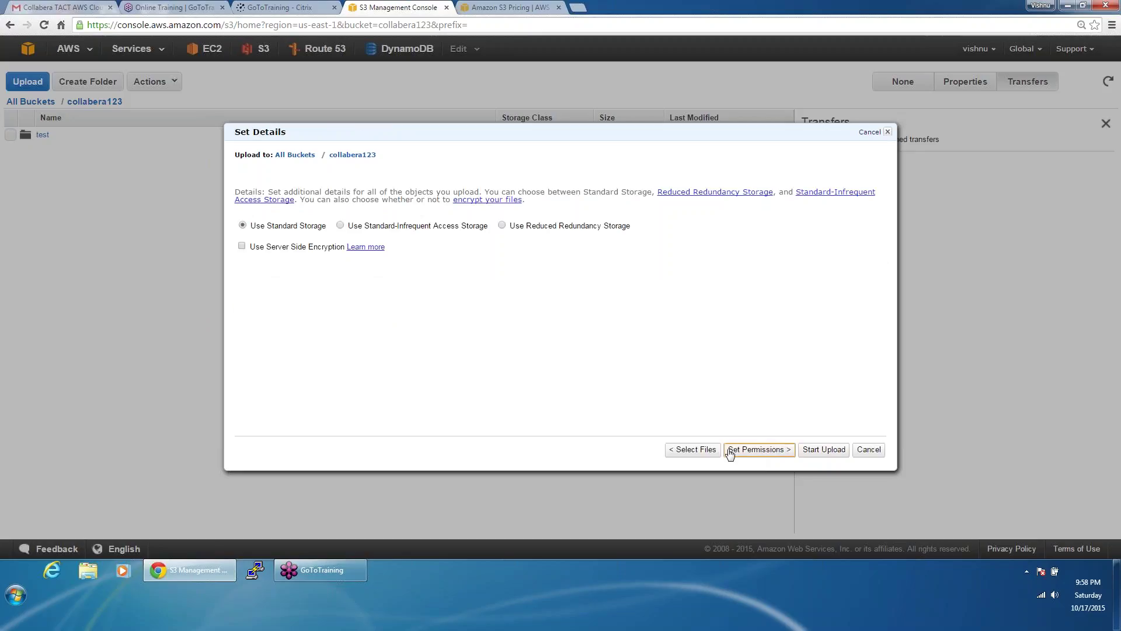
left_click(708, 455)
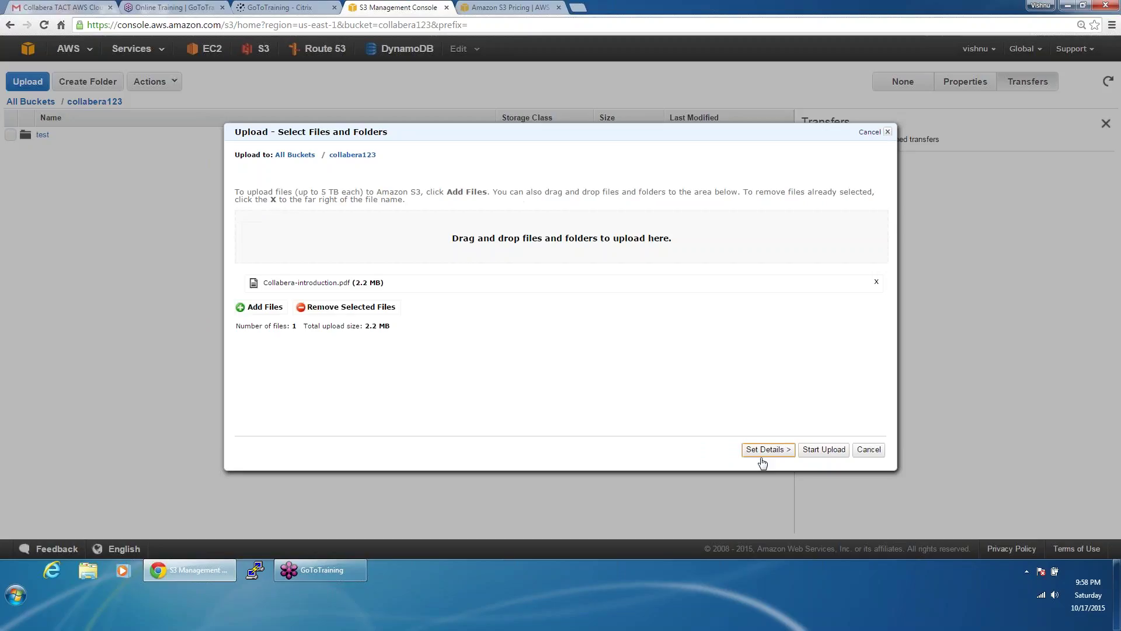
left_click(762, 456)
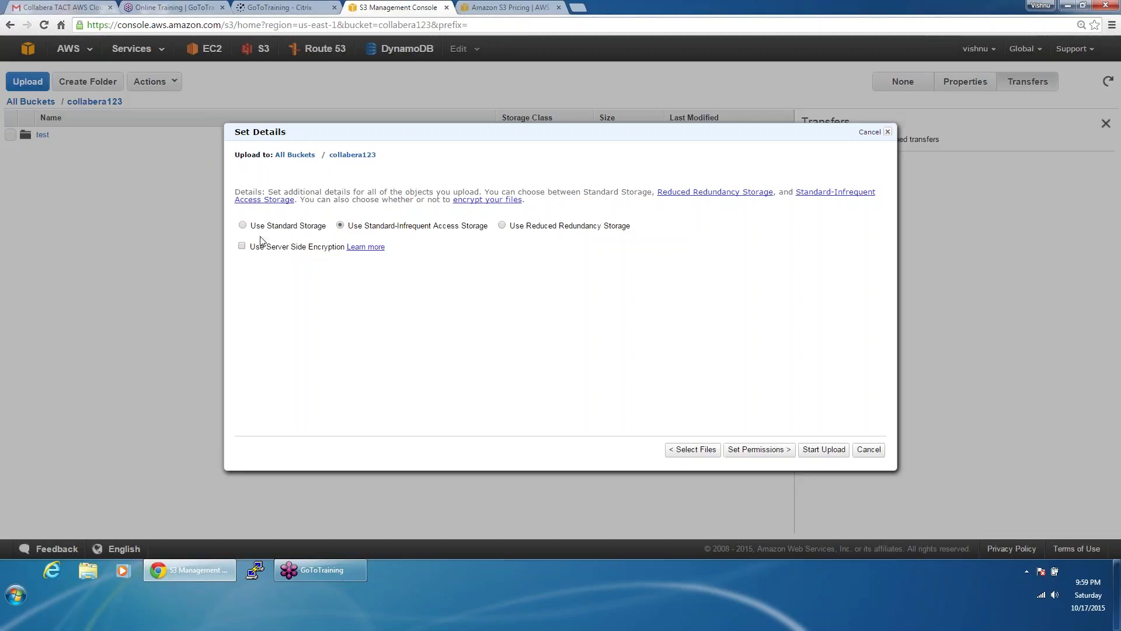
left_click(243, 225)
left_click(242, 247)
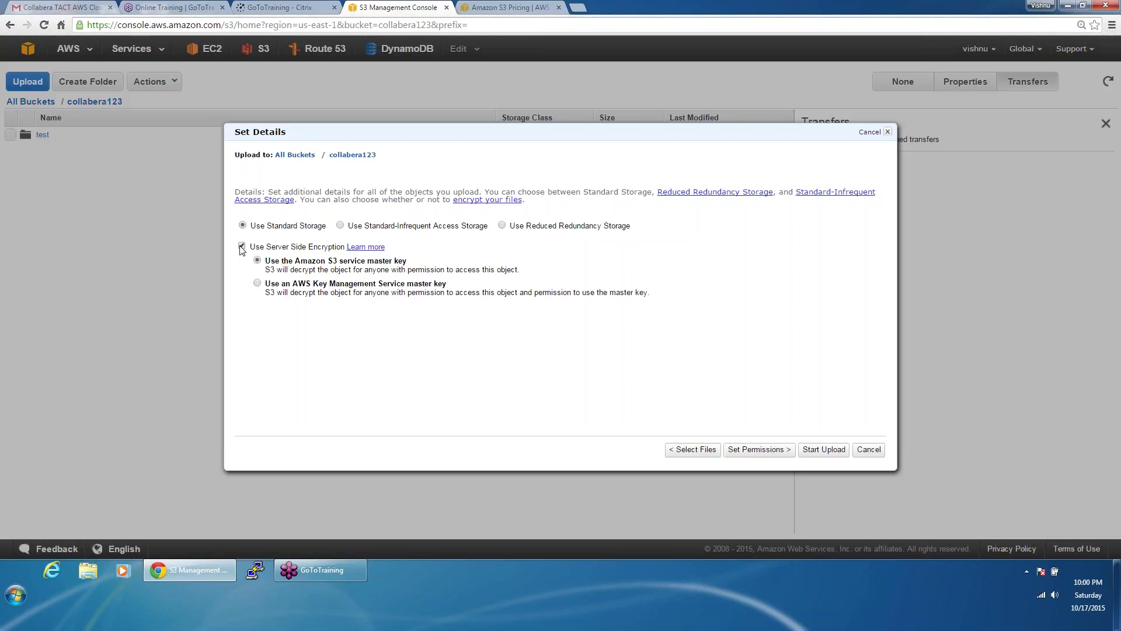
left_click(242, 247)
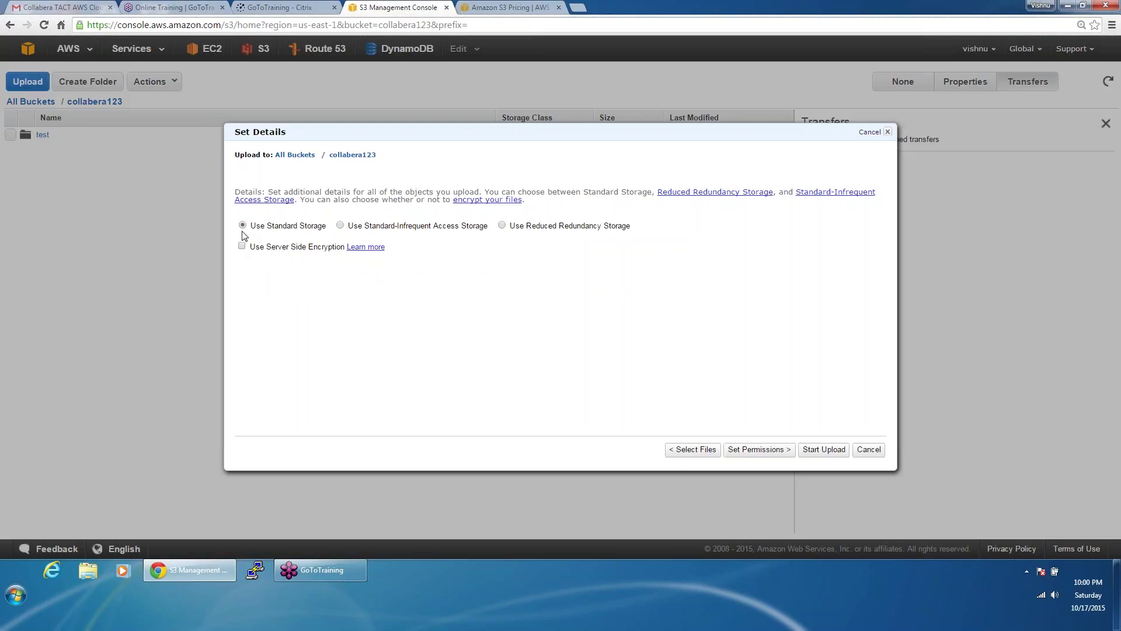
left_click(759, 451)
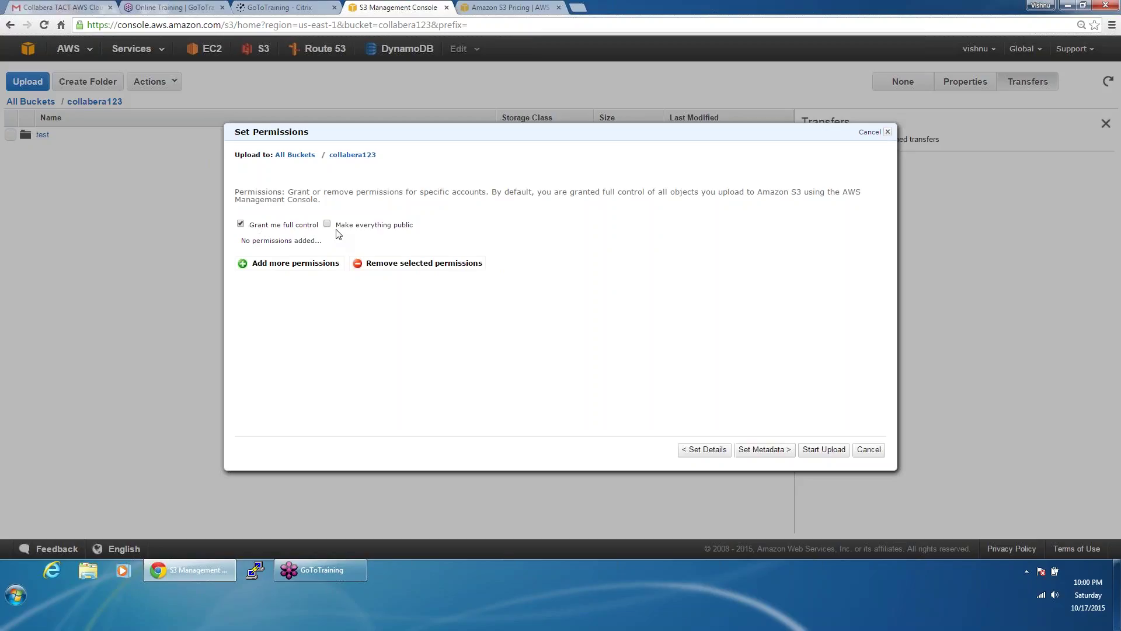
Step: Upload Collabera-introduction.pdf to collabera123 with default metadata
left_click(776, 455)
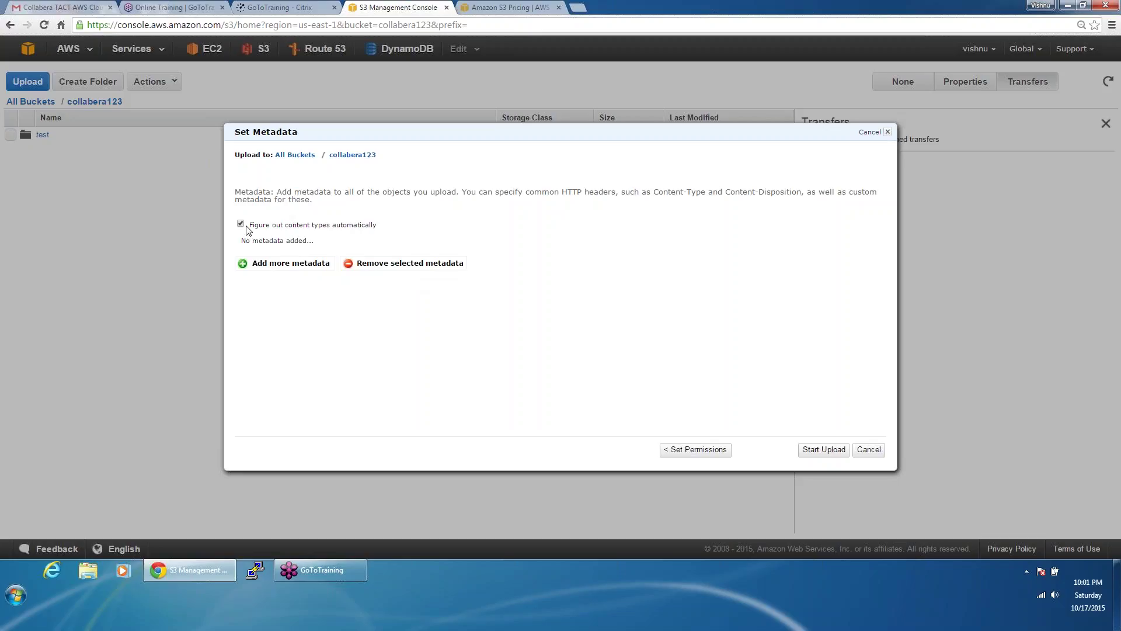
left_click(837, 453)
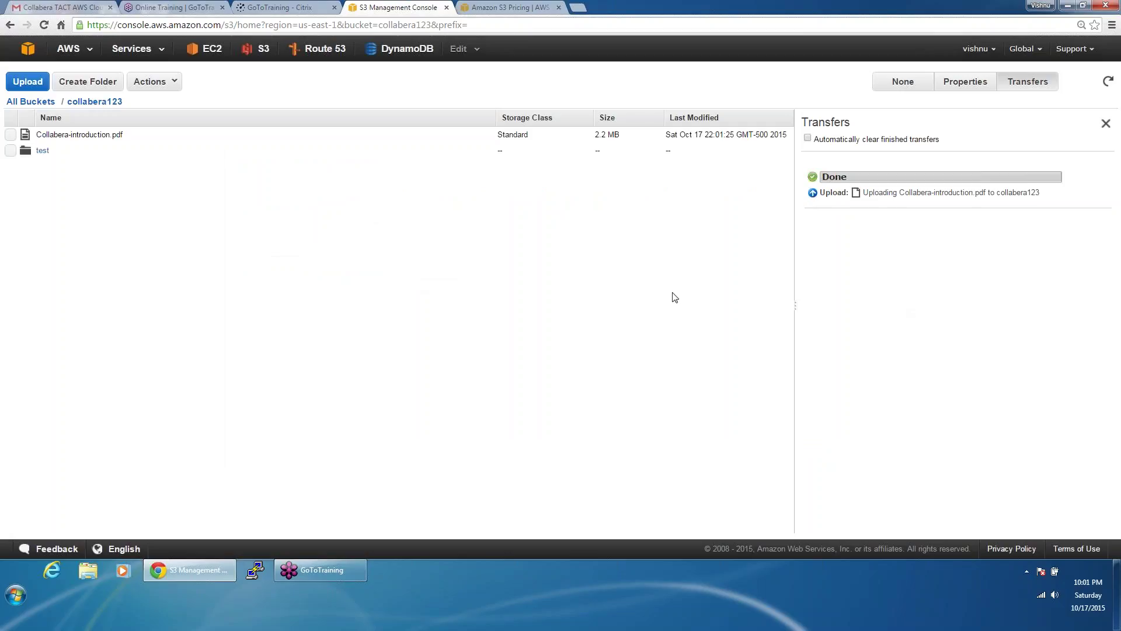
Step: Show the properties of Collabera-introduction.pdf, including its S3 link and owner
left_click(467, 139)
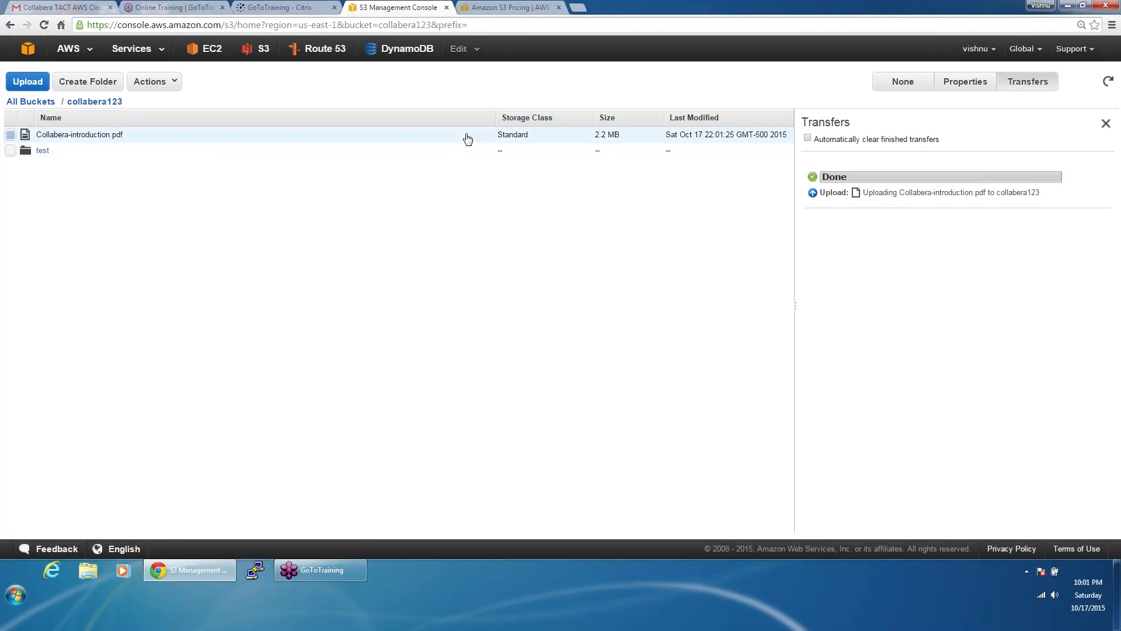
left_click(966, 83)
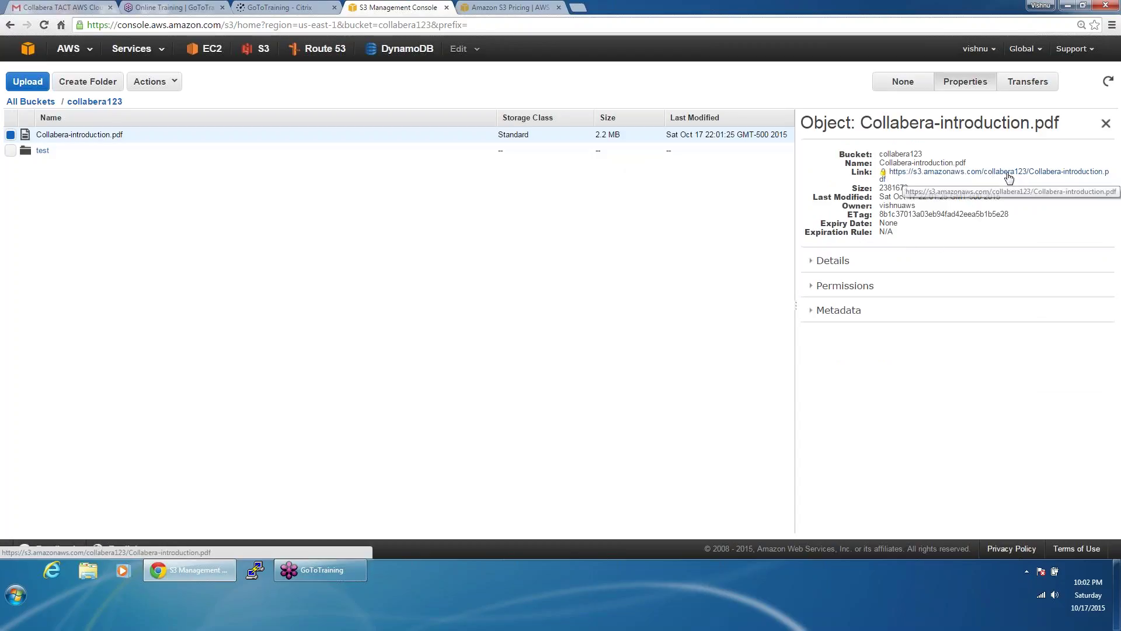
Step: Open the PDF's direct link in a new tab to confirm Access Denied, then return to the console
left_click(974, 177)
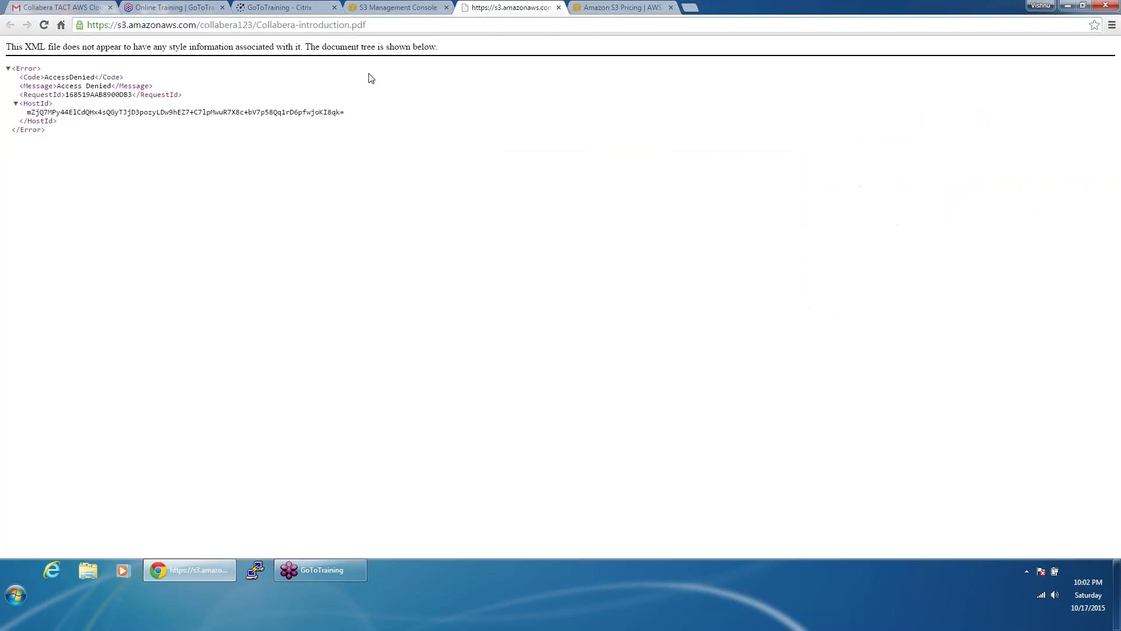
left_click(409, 7)
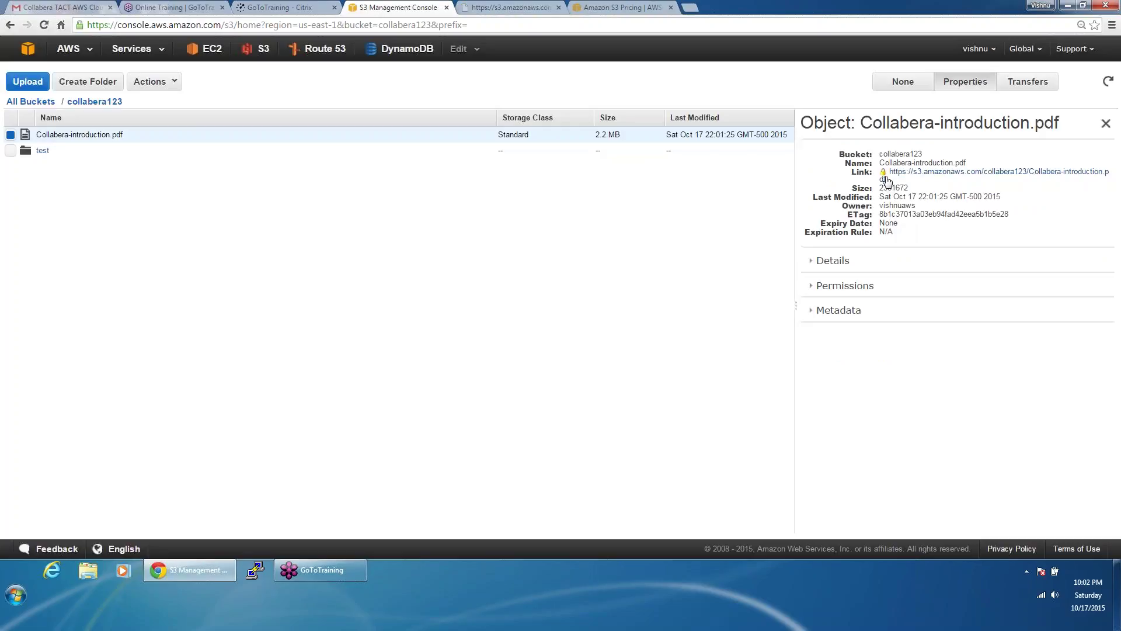
mouse_move(885, 177)
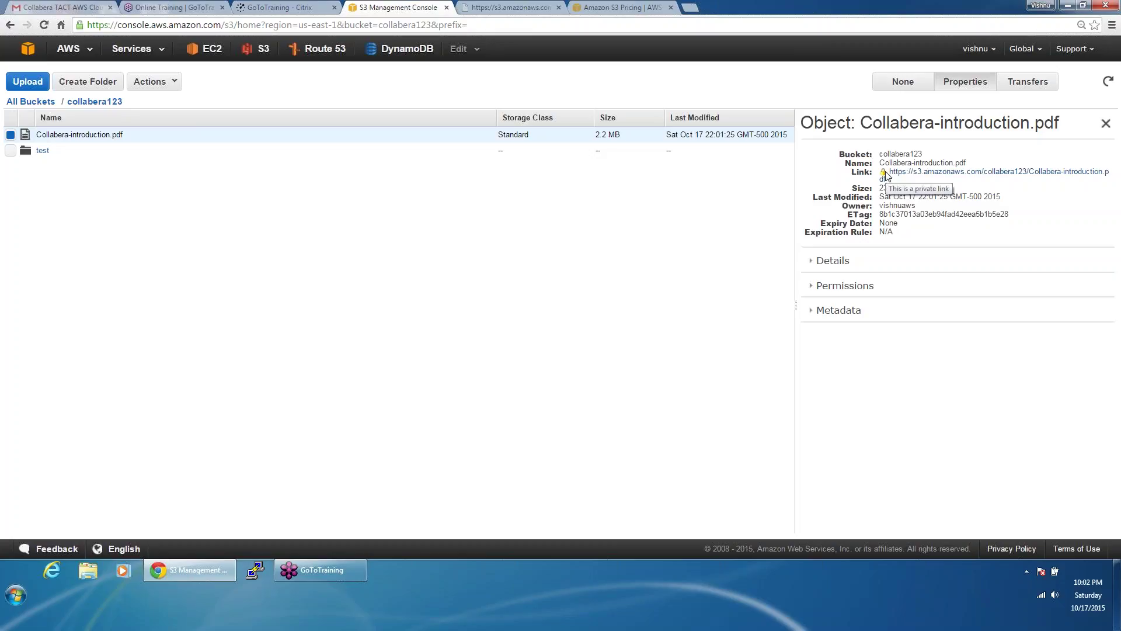
Step: Grant Everyone Open/Download and View Permissions on Collabera-introduction.pdf, save, and reload the collabera123 listing
left_click(857, 286)
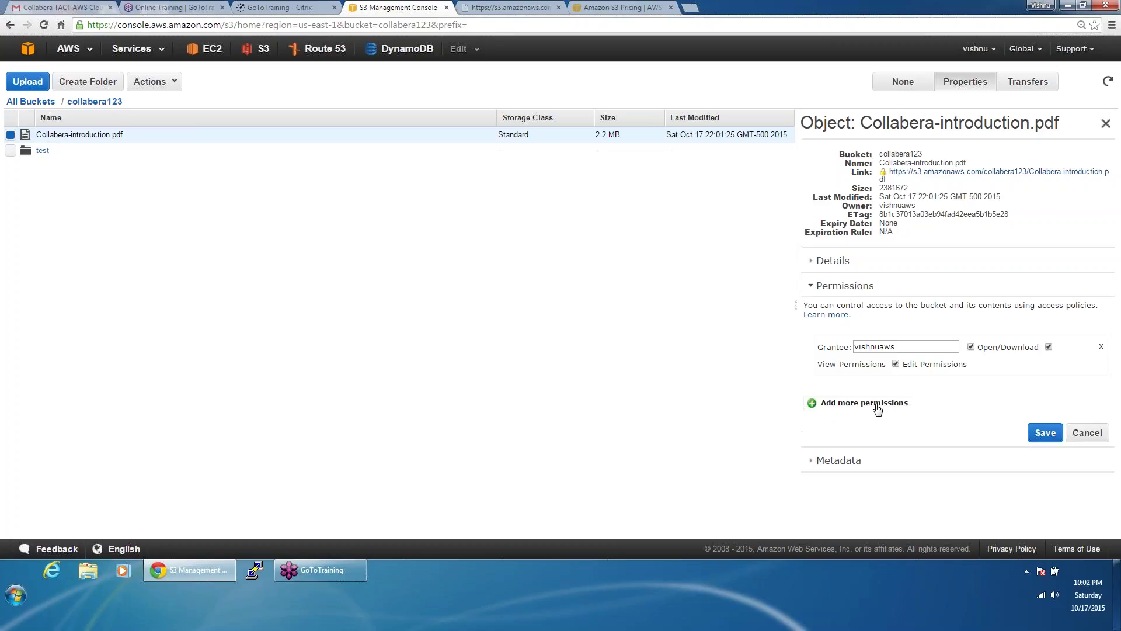
left_click(878, 413)
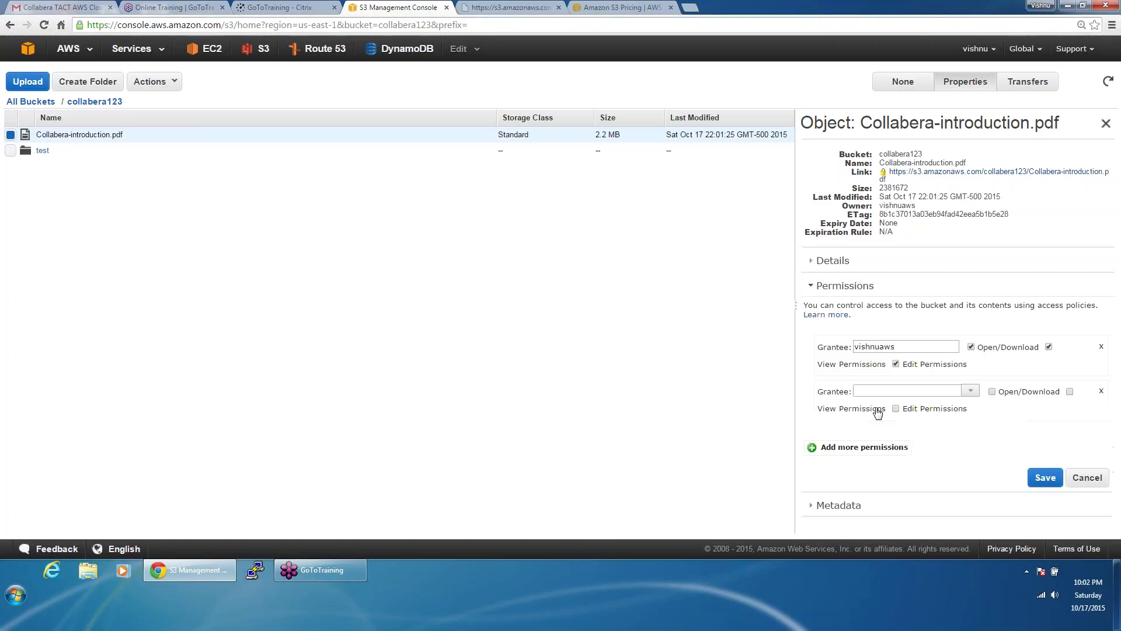
left_click(970, 391)
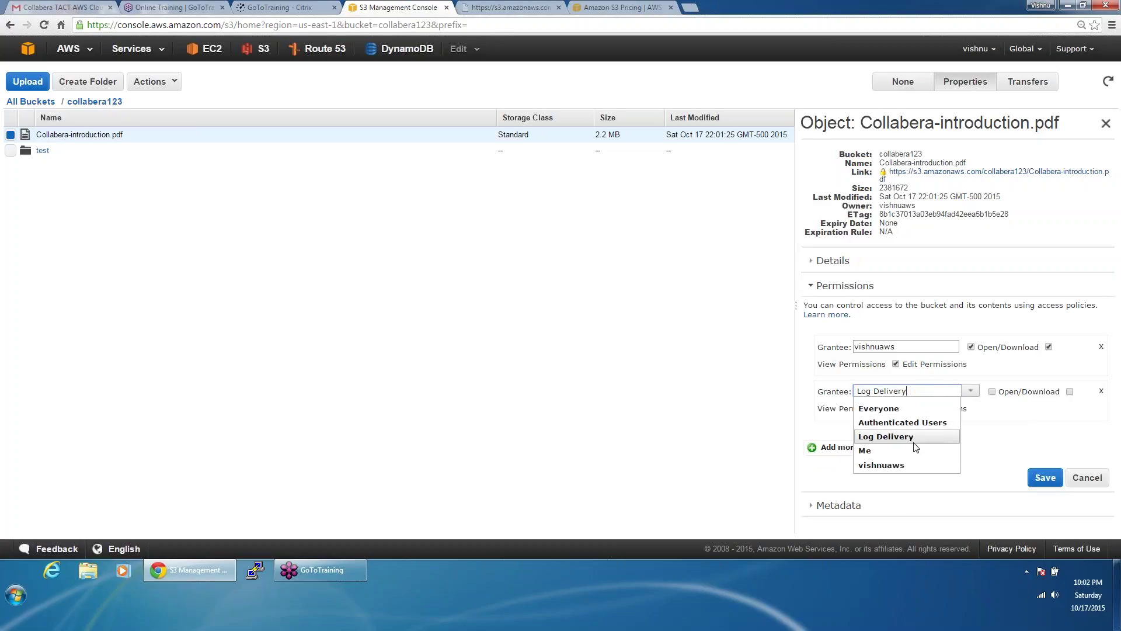
left_click(899, 408)
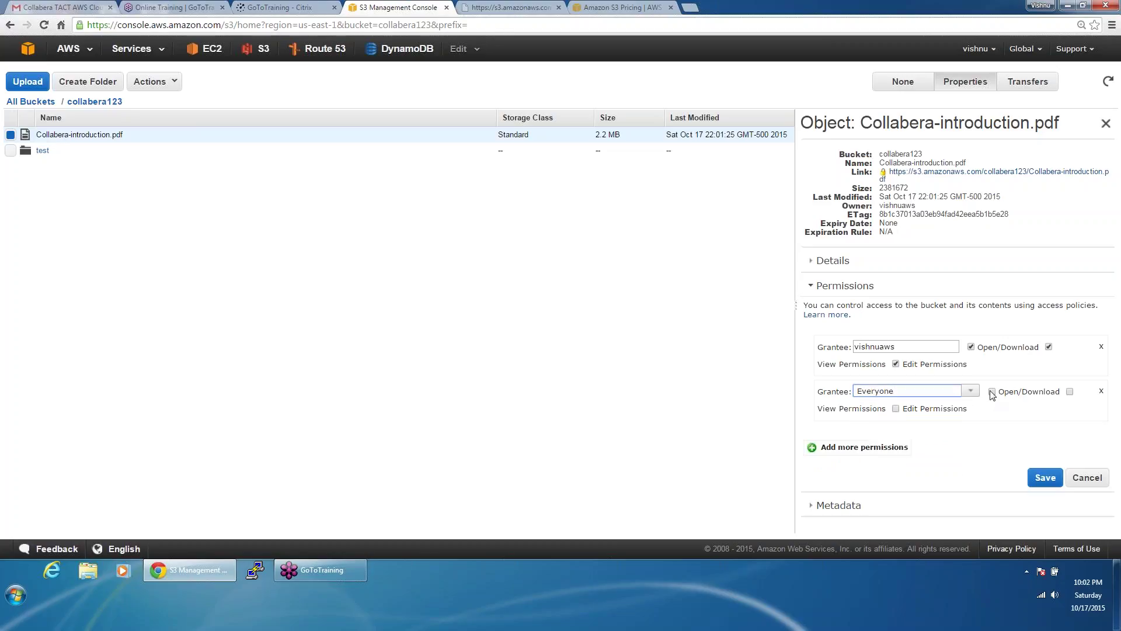
left_click(992, 393)
left_click(1045, 478)
left_click(1044, 488)
left_click(736, 25)
key("Return")
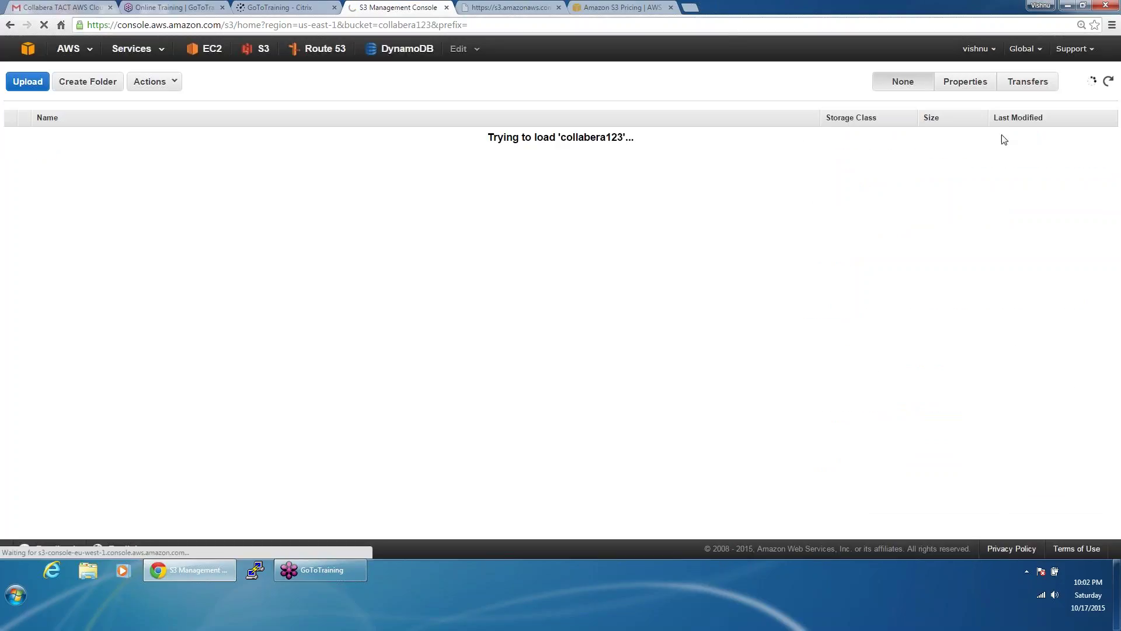
Step: Open Collabera-introduction.pdf's public link from its properties to confirm it loads, then select the link text back in the console
left_click(806, 139)
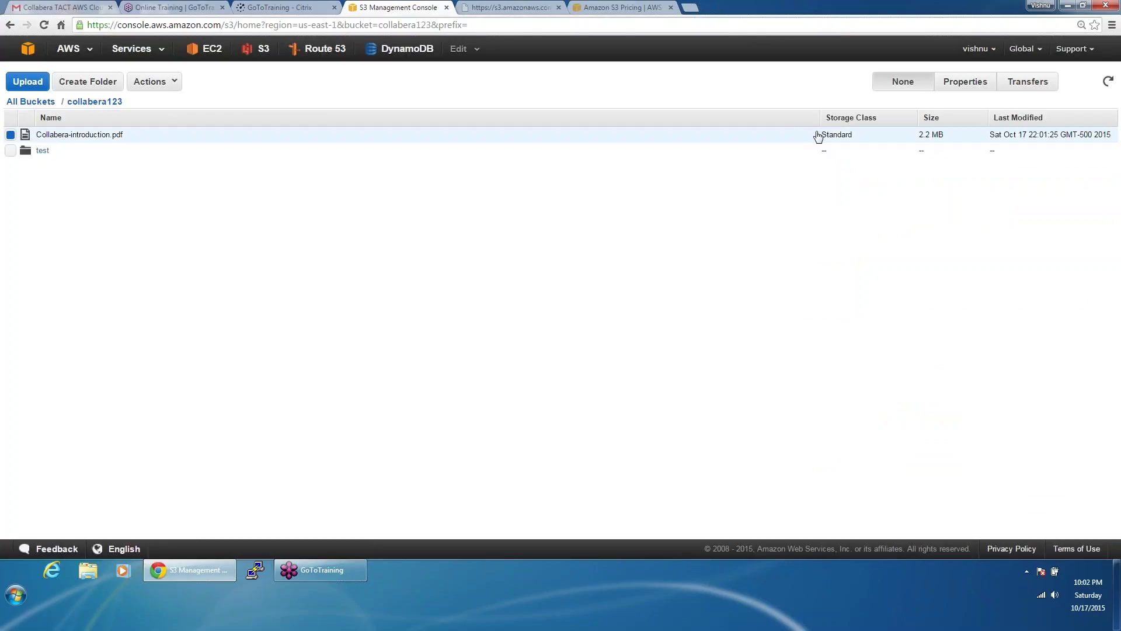
left_click(959, 89)
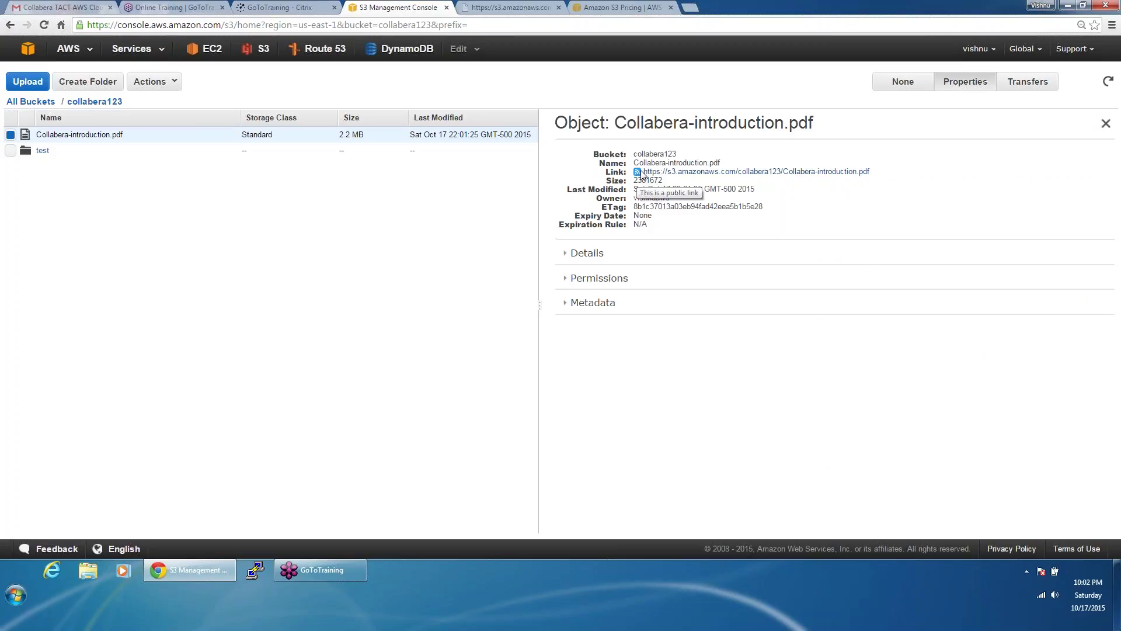
left_click(641, 173)
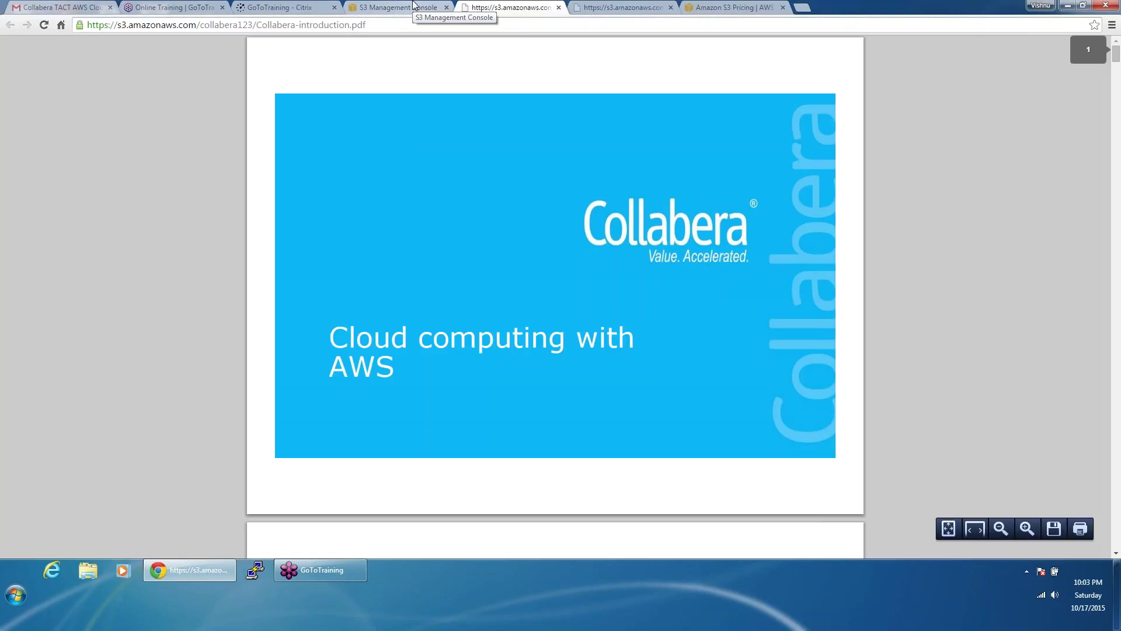
left_click(413, 6)
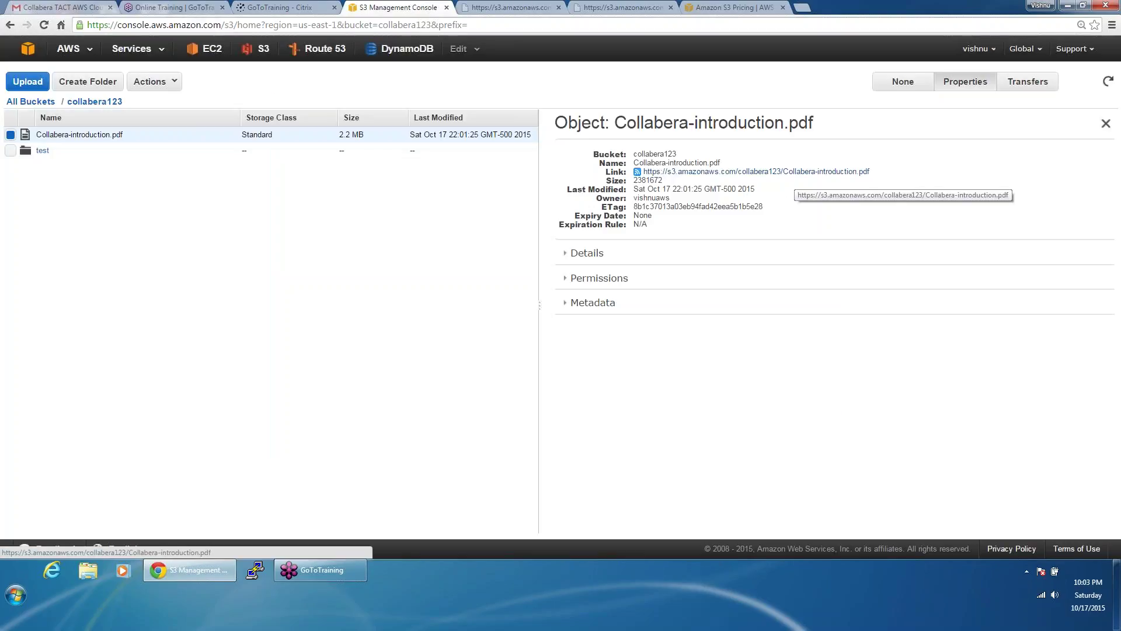
left_click_drag(873, 172, 647, 178)
Step: Set Collabera-introduction.pdf's storage class to Standard-Infrequent Access and save
left_click(597, 282)
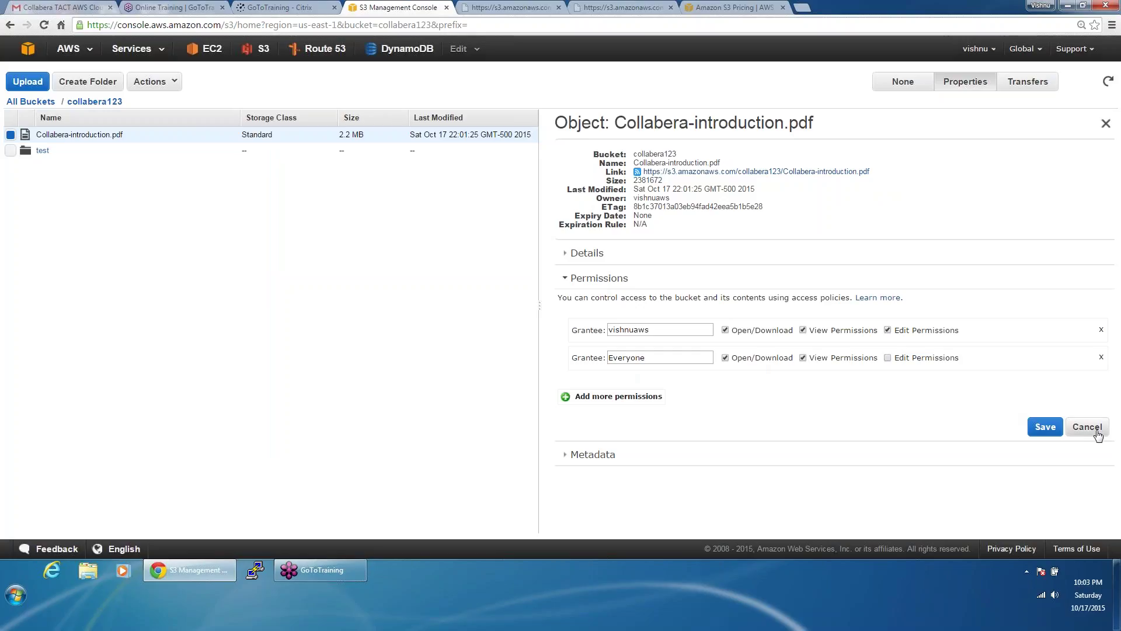
left_click(571, 256)
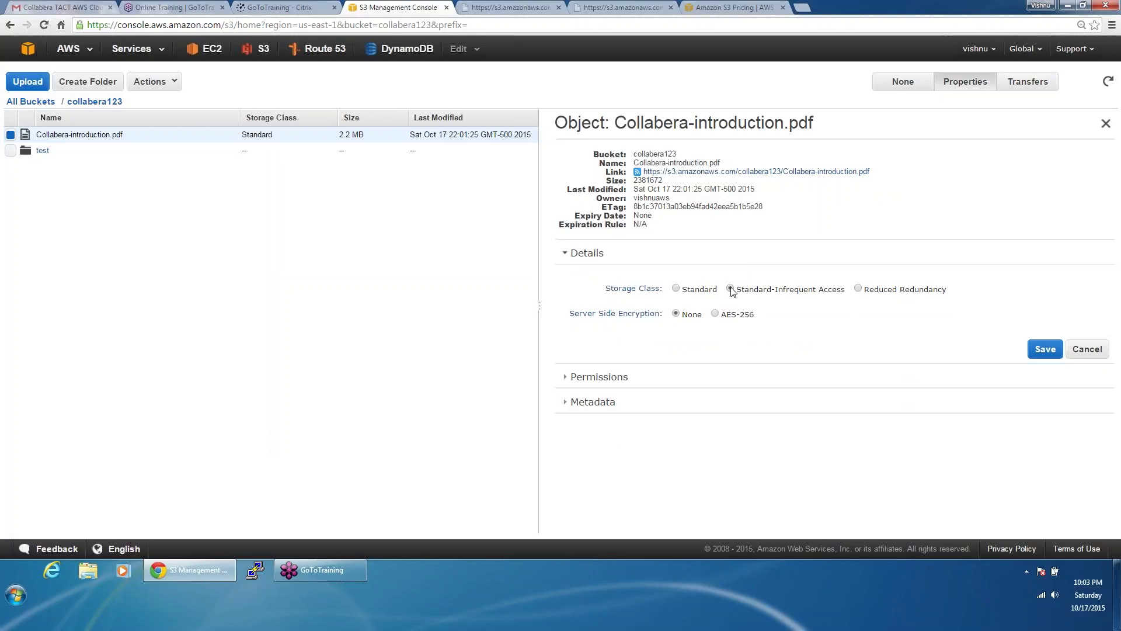
left_click(1044, 349)
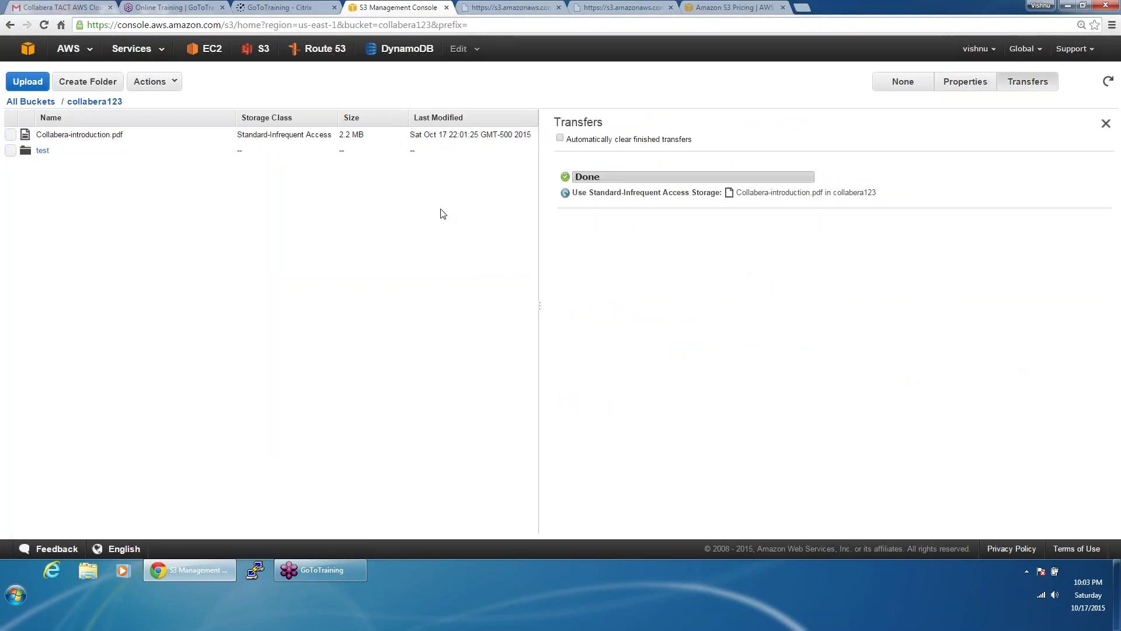
Step: Switch Collabera-introduction.pdf's storage class back to Standard and save
left_click(313, 139)
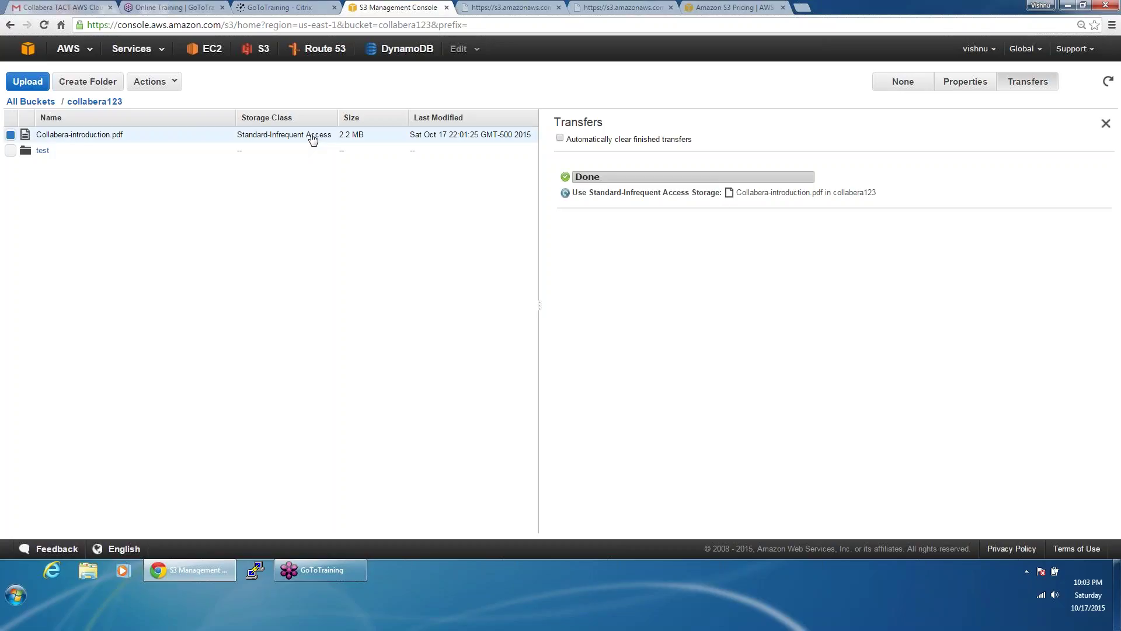
left_click(987, 84)
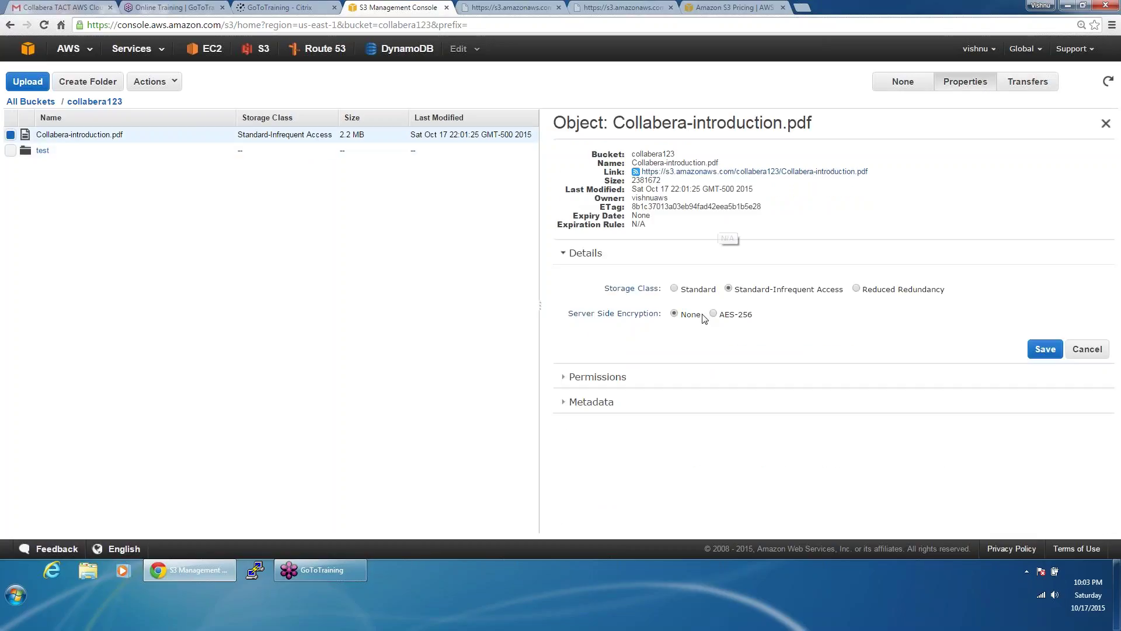
left_click(674, 288)
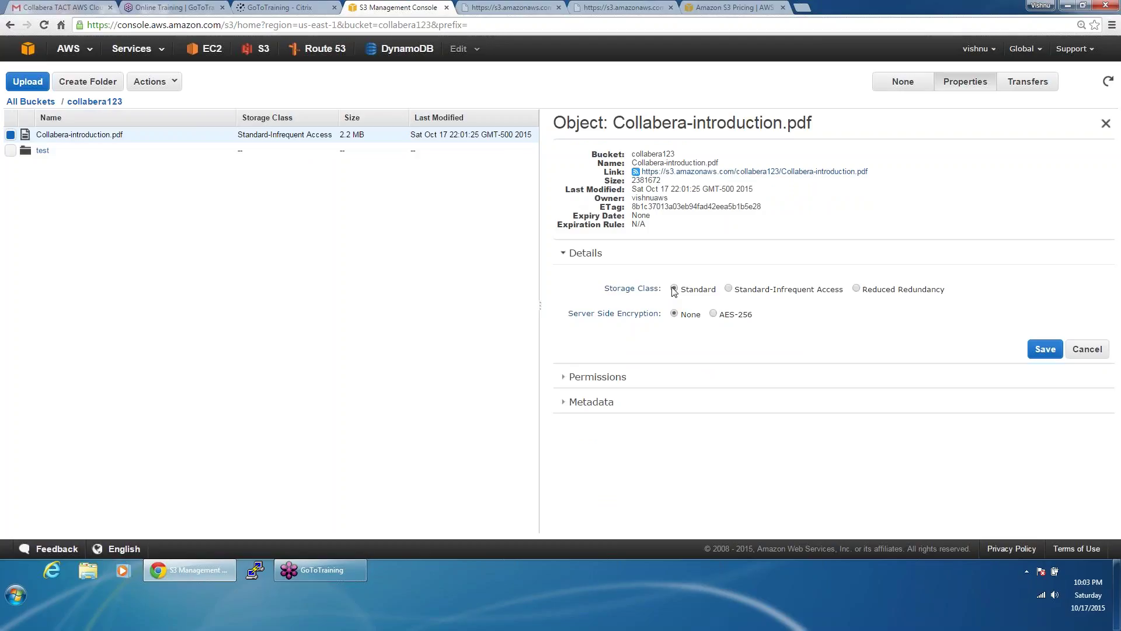
left_click(1058, 347)
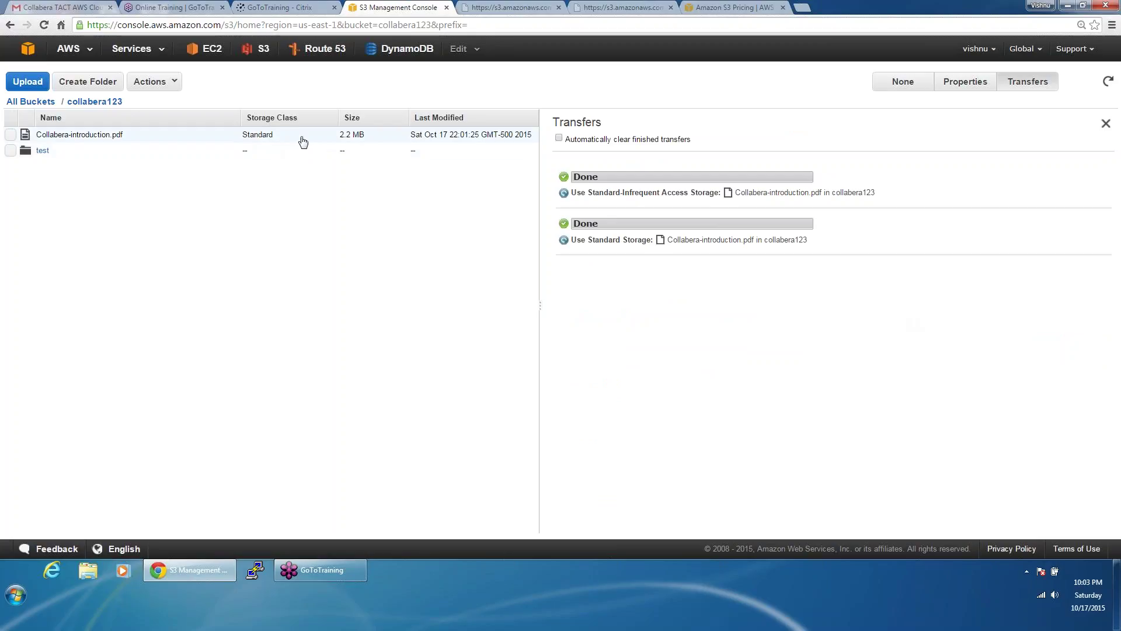
Step: Enable AES-256 server-side encryption on Collabera-introduction.pdf and save
left_click(303, 142)
left_click(987, 85)
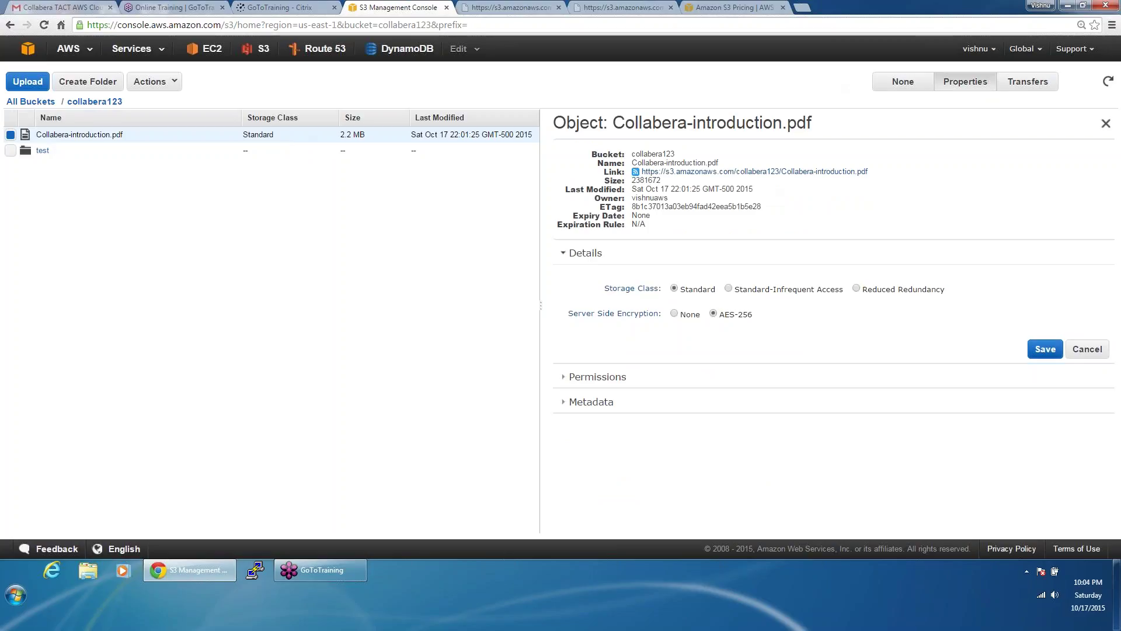
left_click(1045, 349)
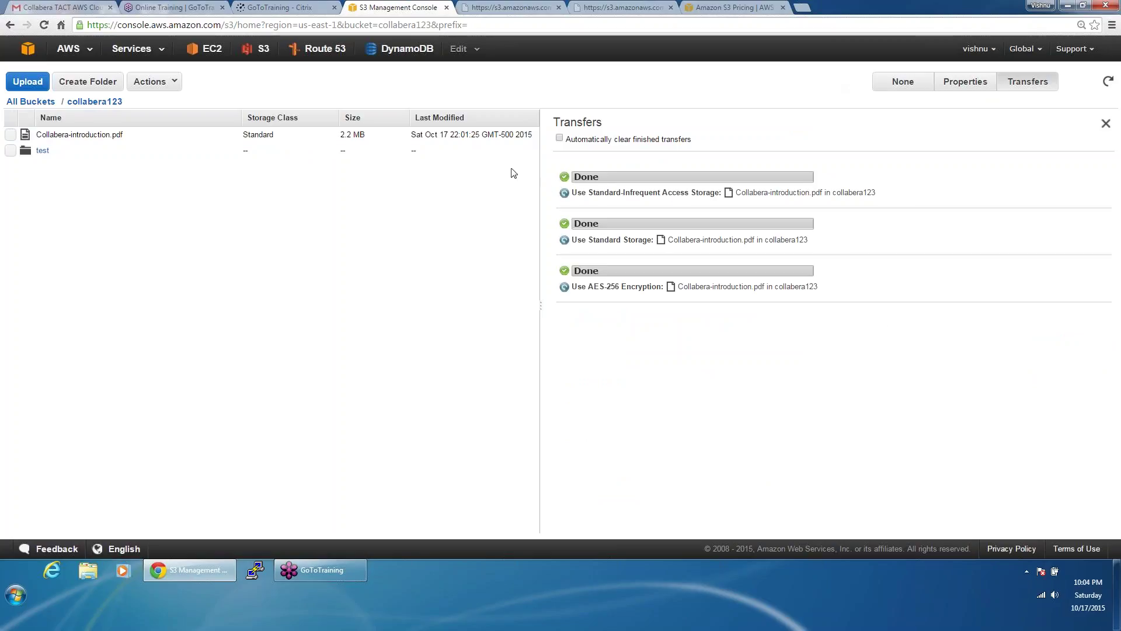
Step: Open the PDF's public link in a new tab, then close it and the leftover duplicate PDF tab
left_click(960, 86)
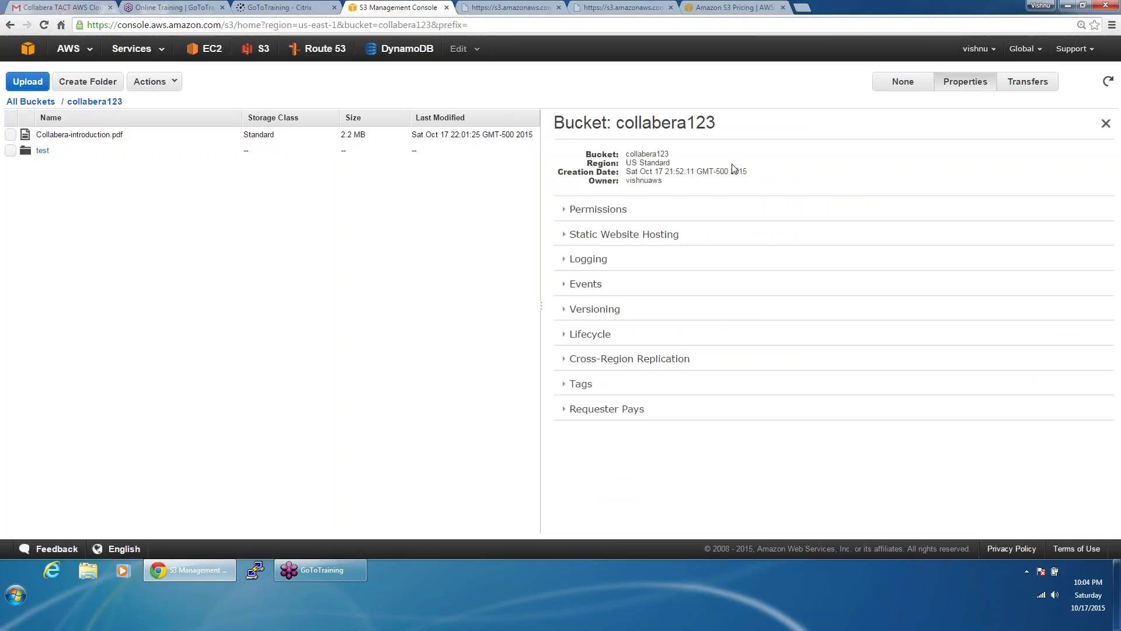
left_click(412, 138)
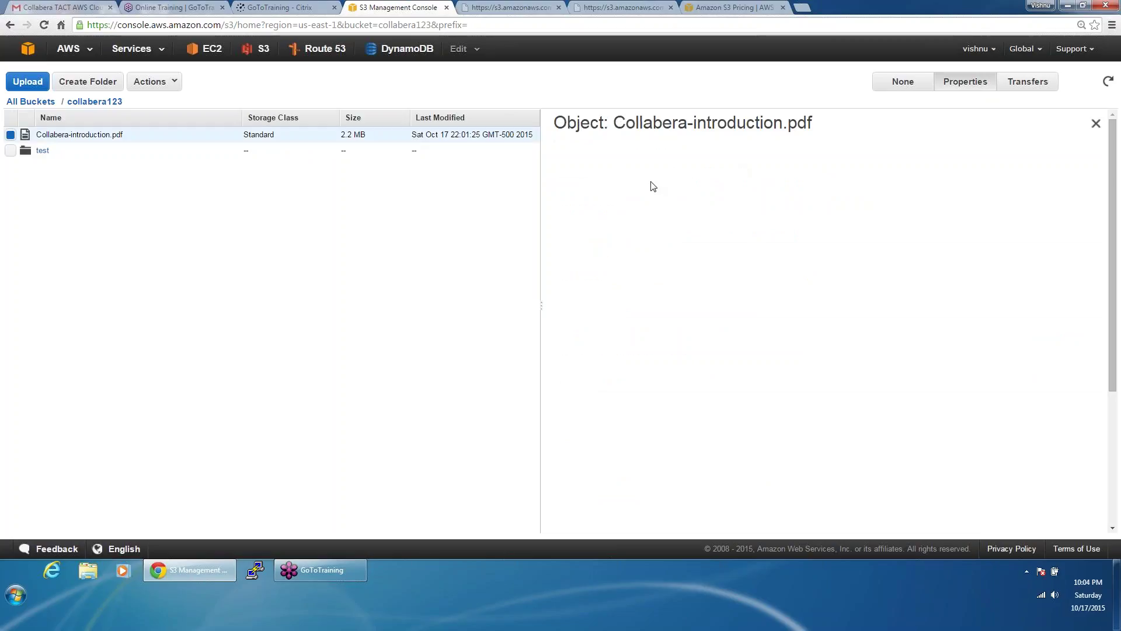
left_click(820, 177)
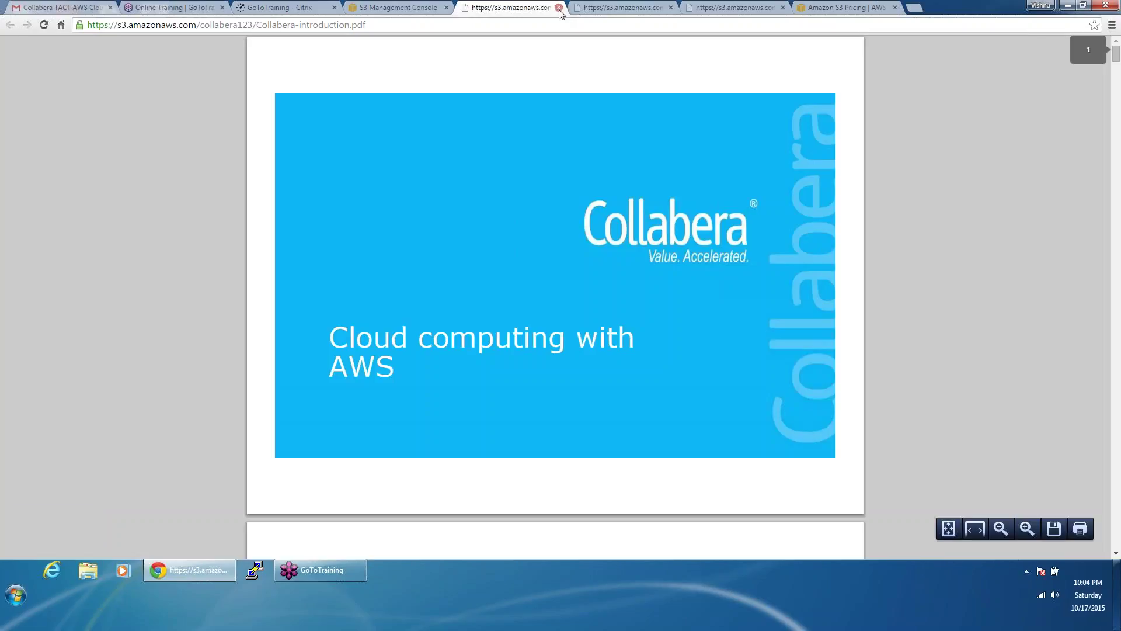
left_click(559, 8)
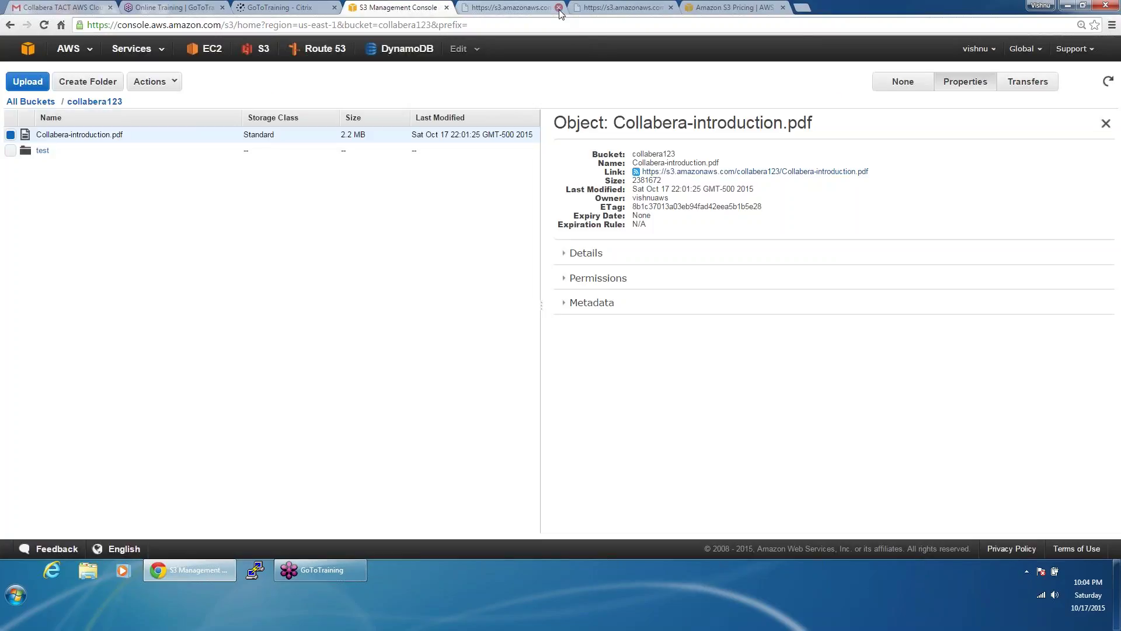
left_click(559, 8)
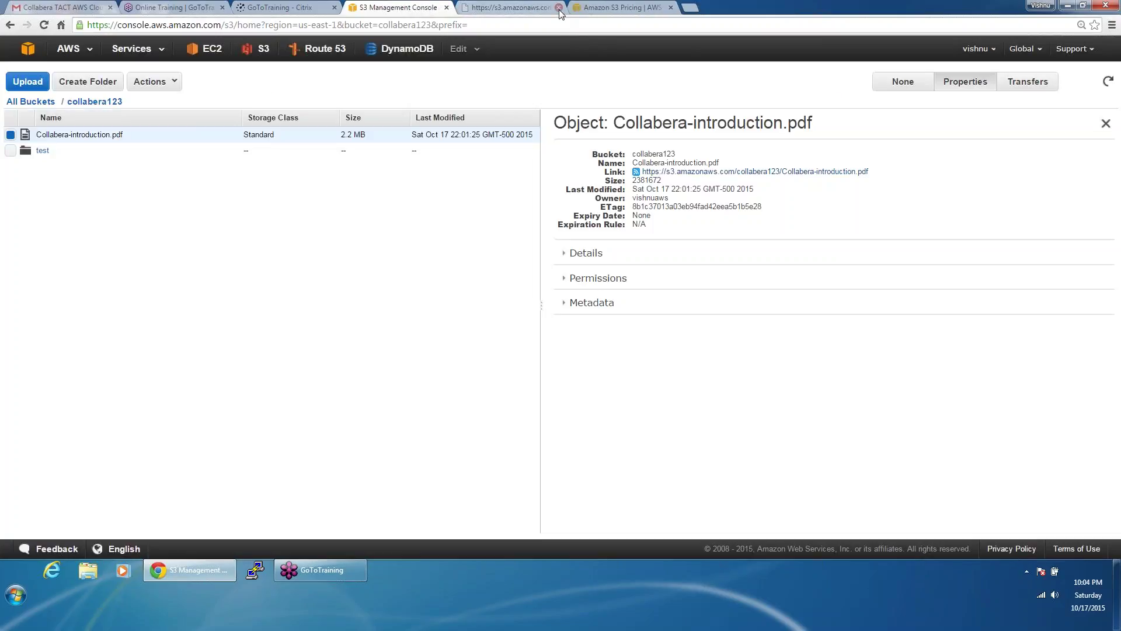
Step: Review the PDF's Standard storage and AES-256 details, check Transfers, and expand its Metadata
left_click(598, 278)
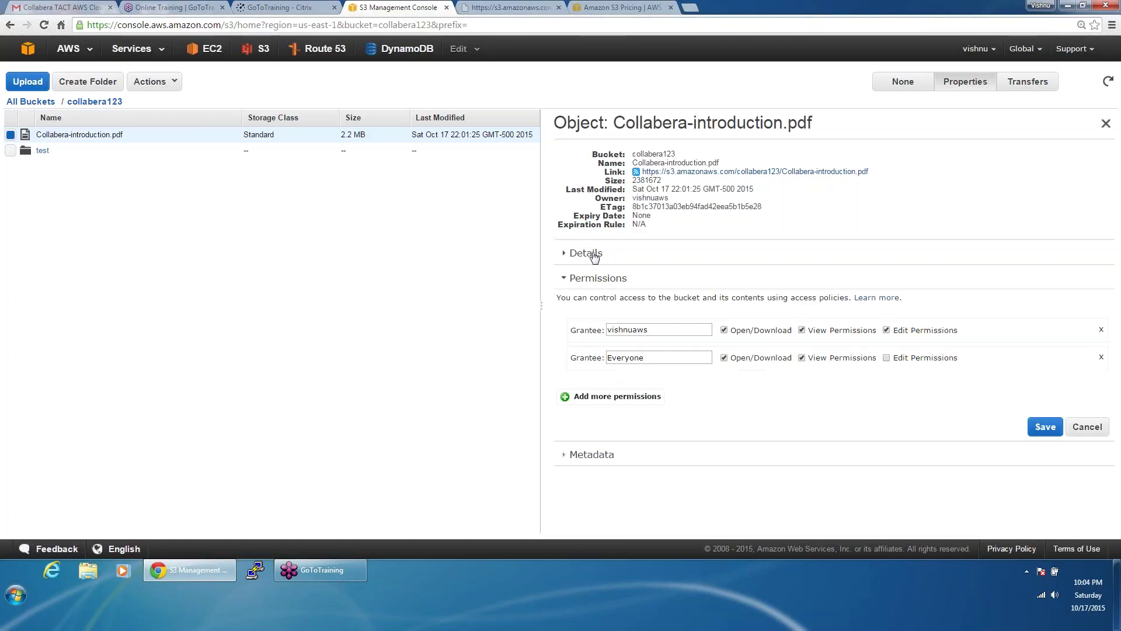
left_click(594, 256)
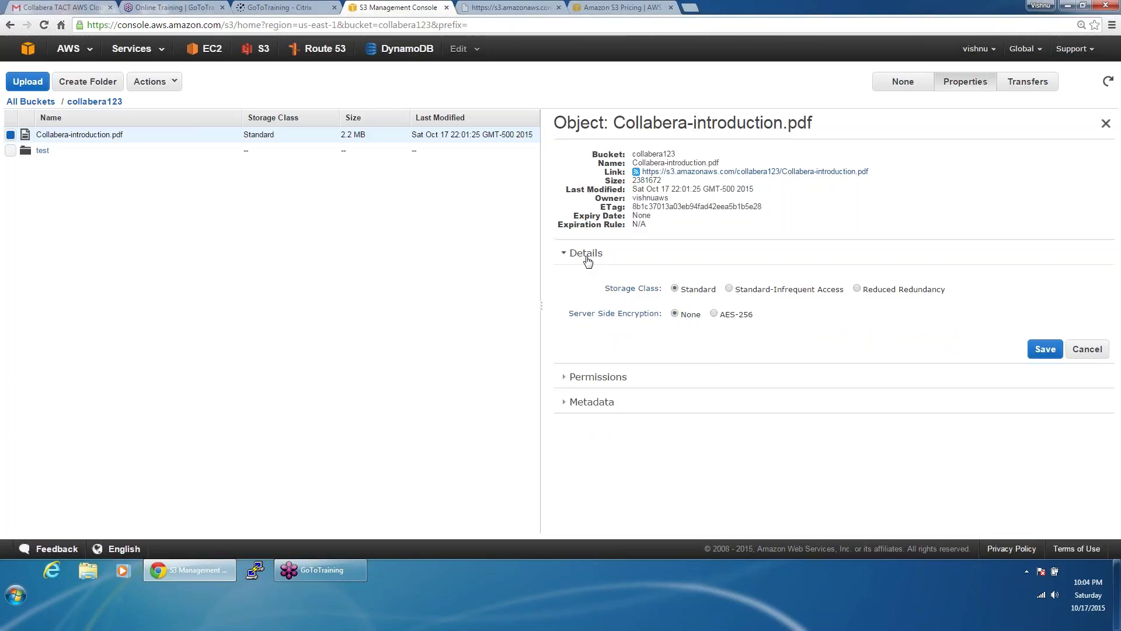
left_click(1031, 90)
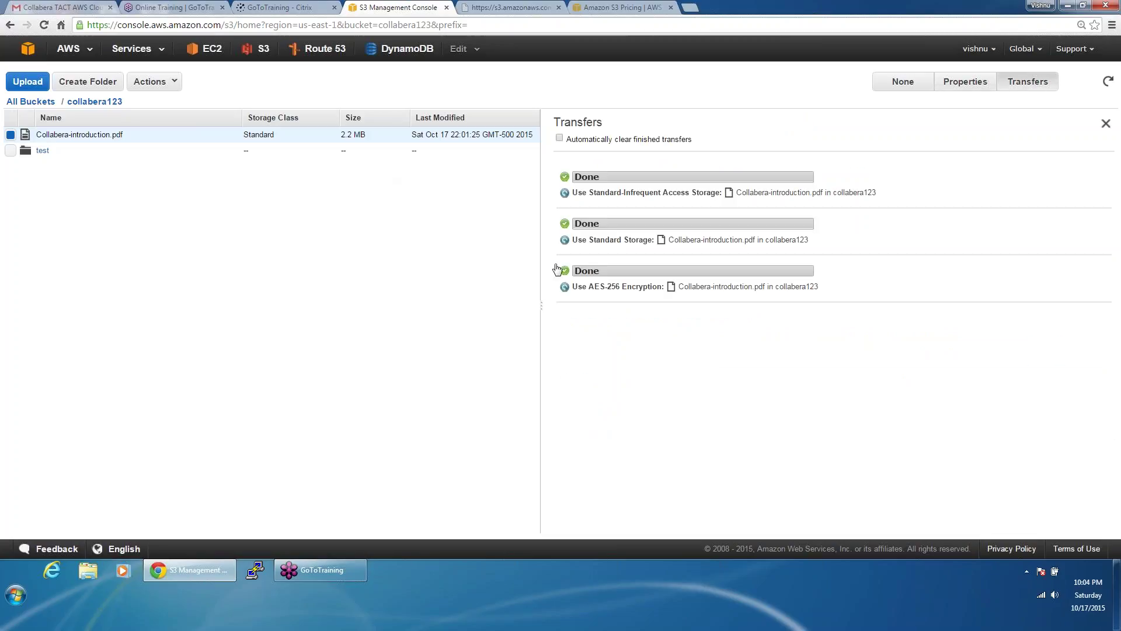
left_click(971, 85)
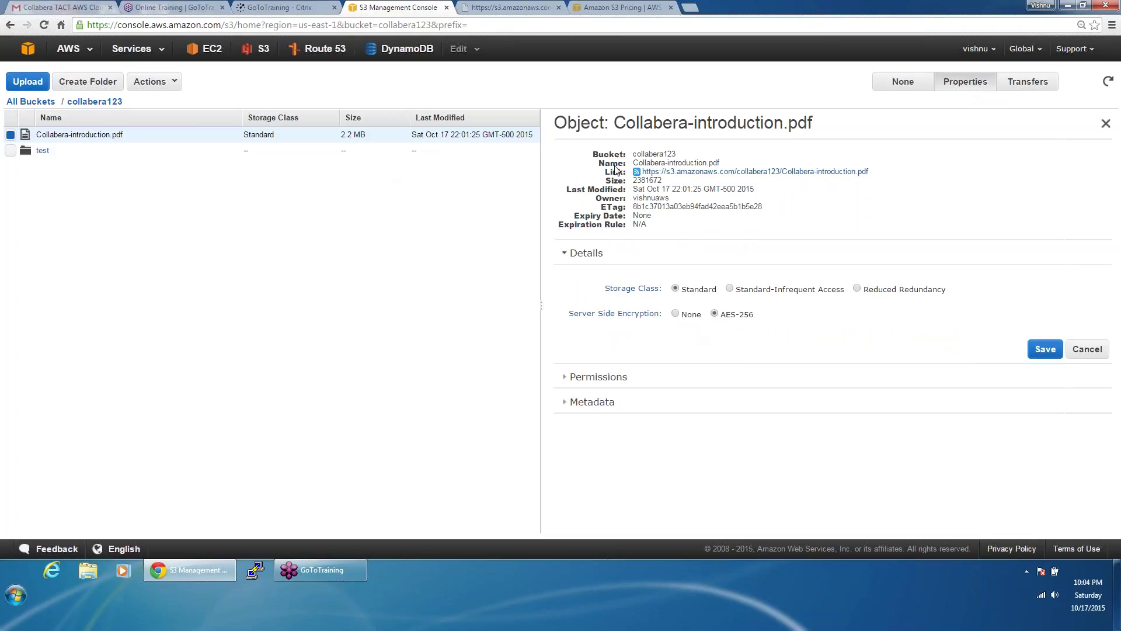
double_click(657, 207)
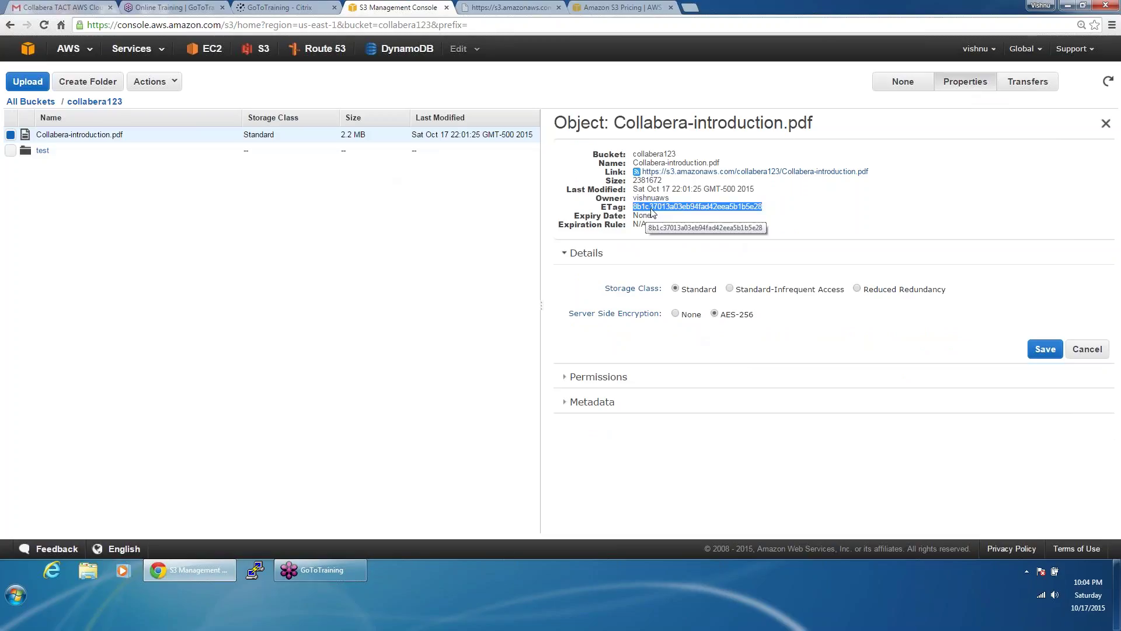
left_click(660, 185)
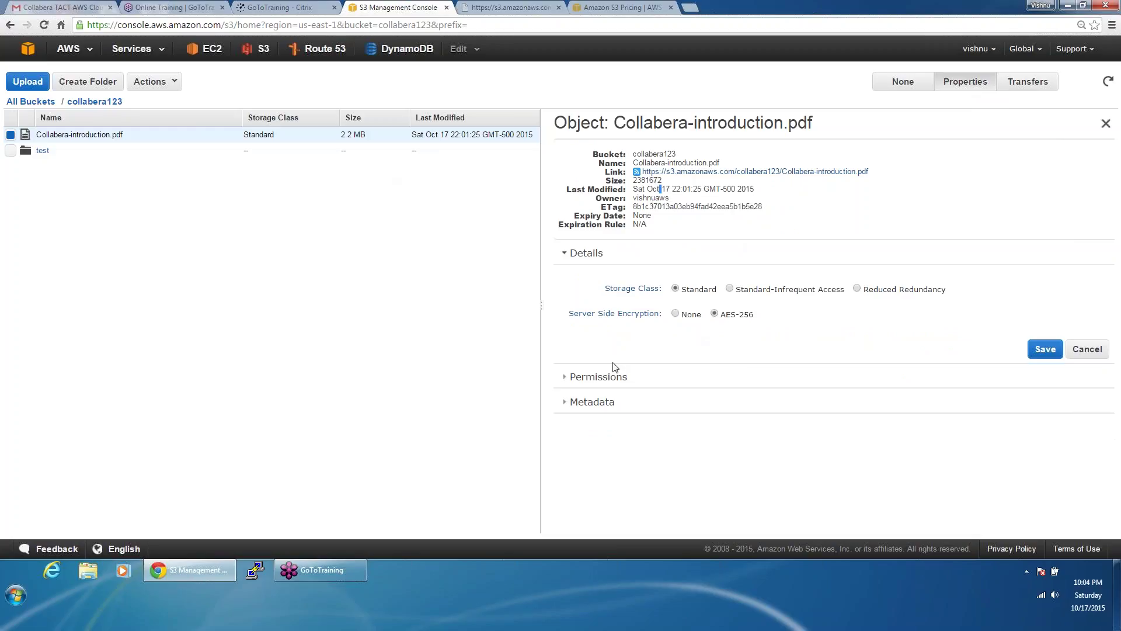
left_click(603, 401)
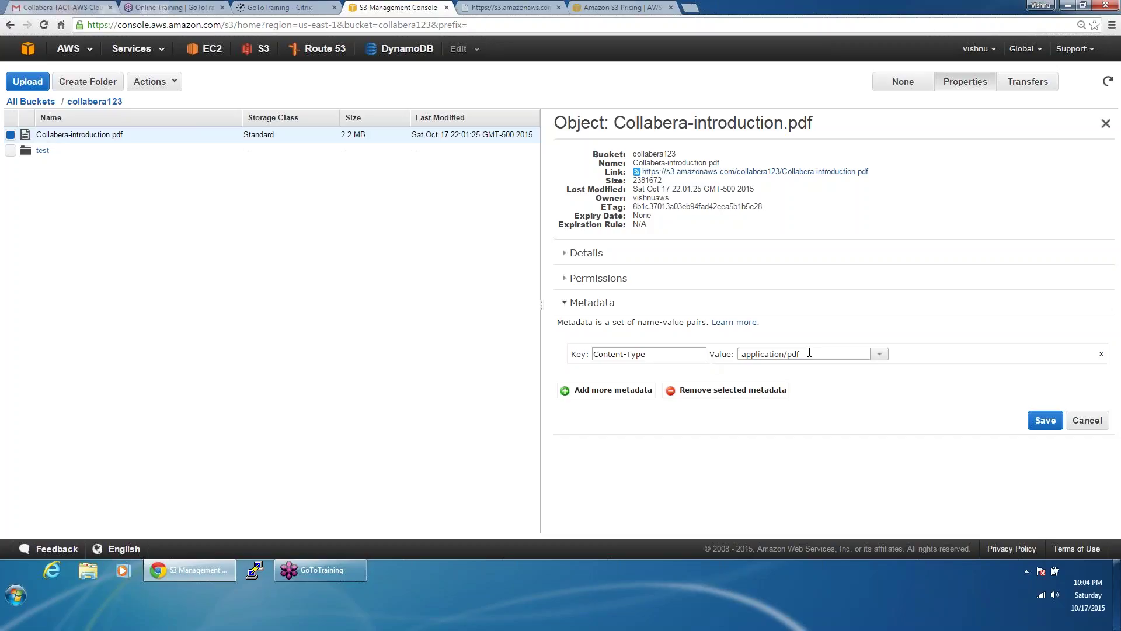
Step: Open and dismiss the content-type list, leaving Content-Type at application/pdf
left_click(879, 354)
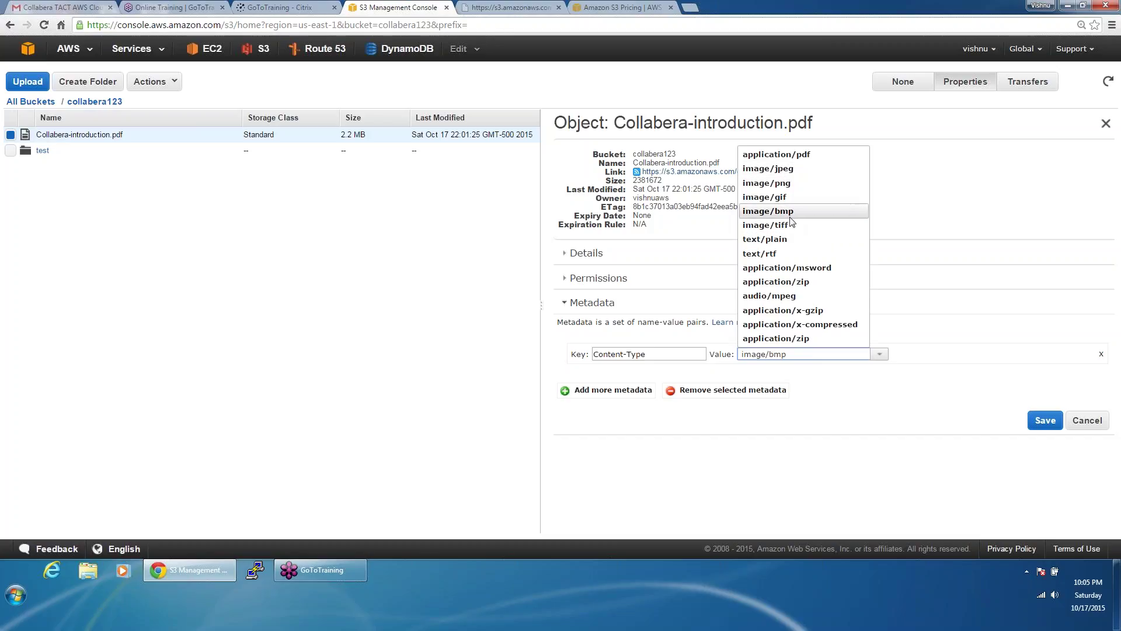
left_click(923, 415)
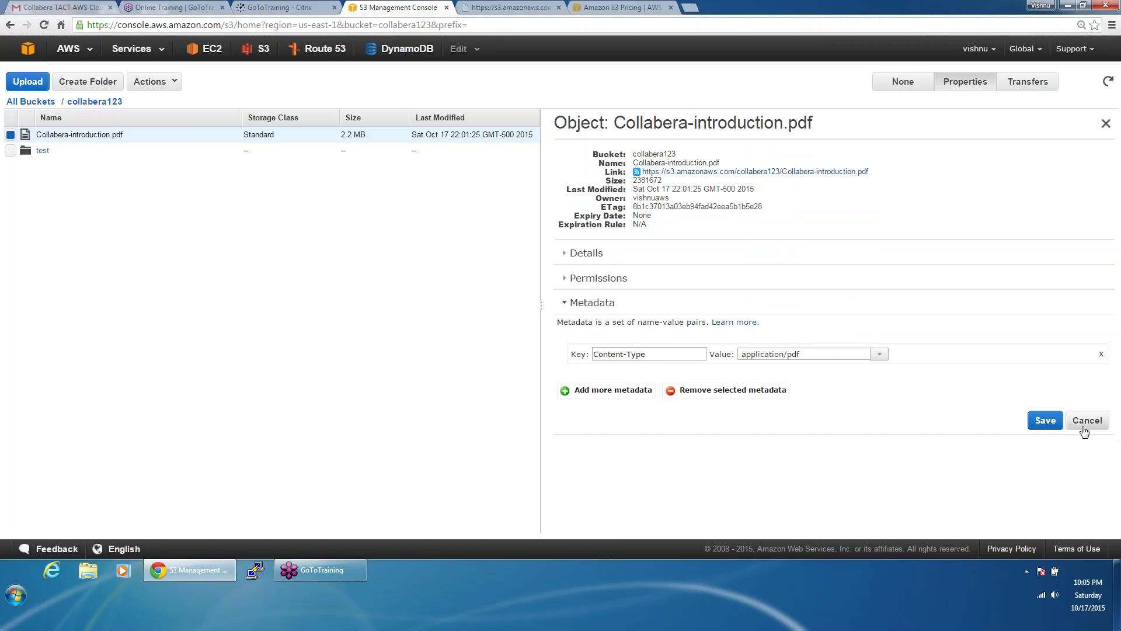
Step: Go to All Buckets, open the empty collabera1234 bucket, and open a blank browser tab
left_click(31, 101)
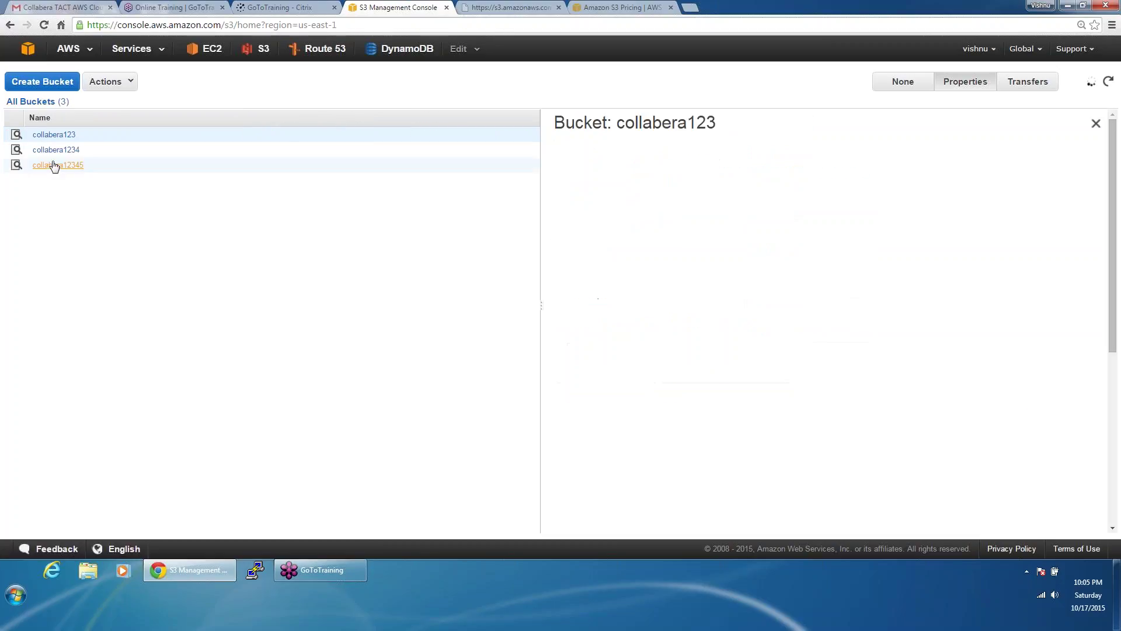
left_click(59, 151)
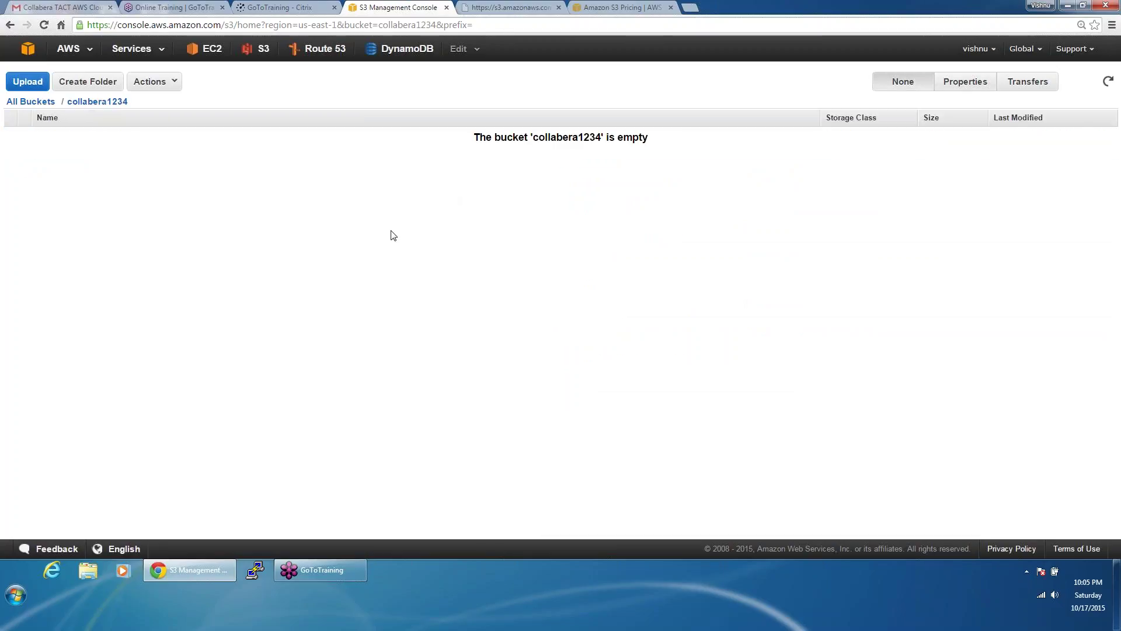
left_click(691, 7)
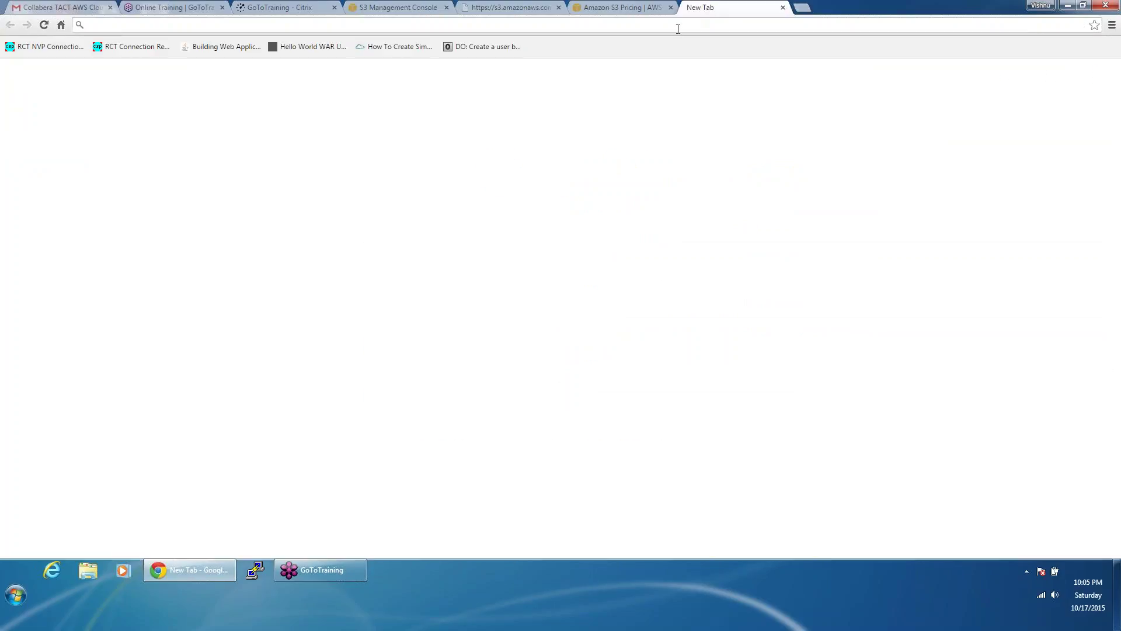
Step: Search Google for 'aws' and switch to image results
type("a")
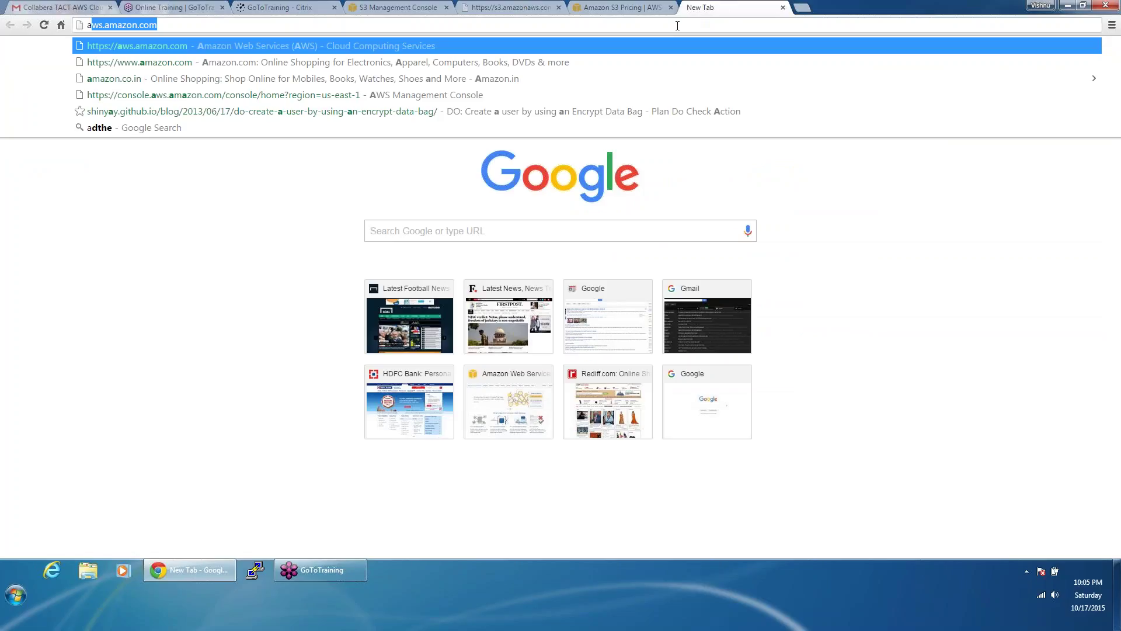
type("ws ")
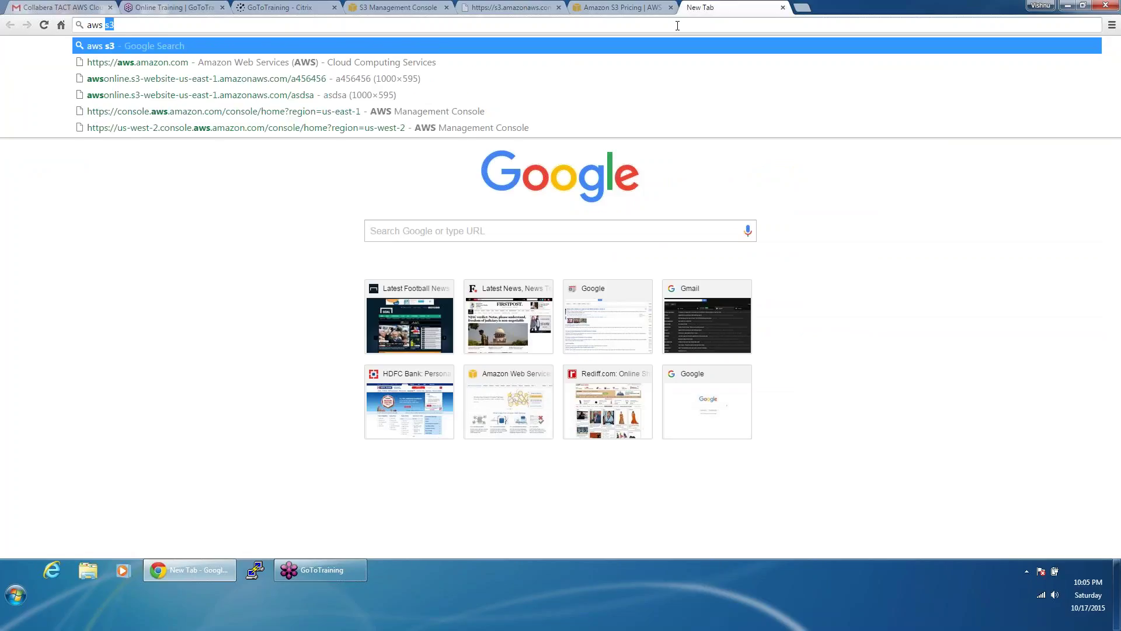
type("s3")
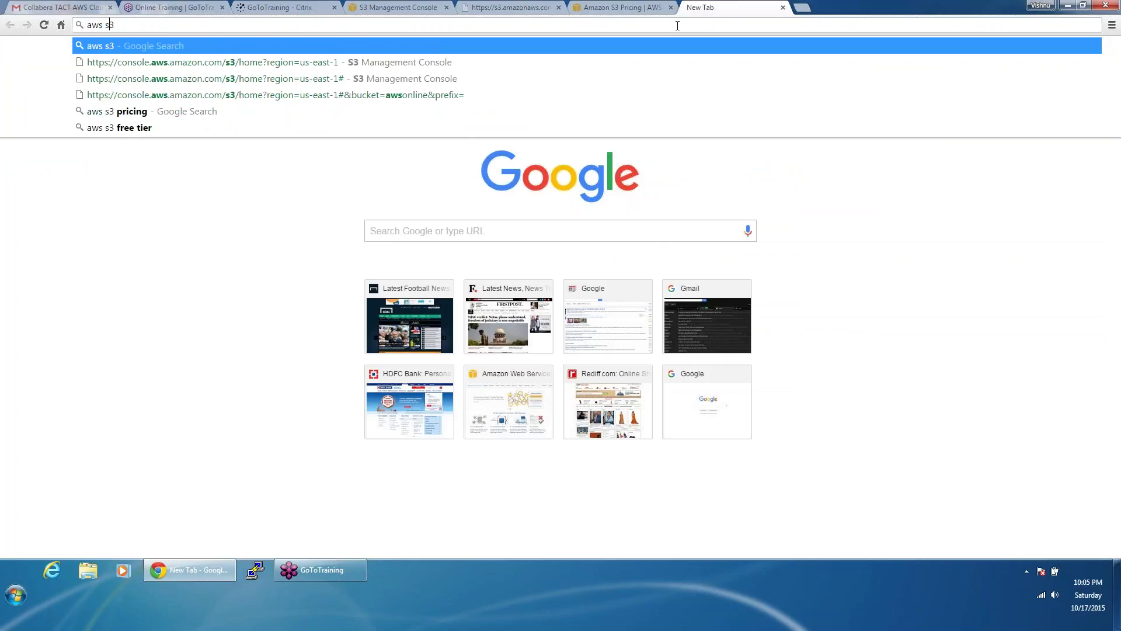
key("BackSpace")
key("BackSpace")
key("BackSpace")
key("Return")
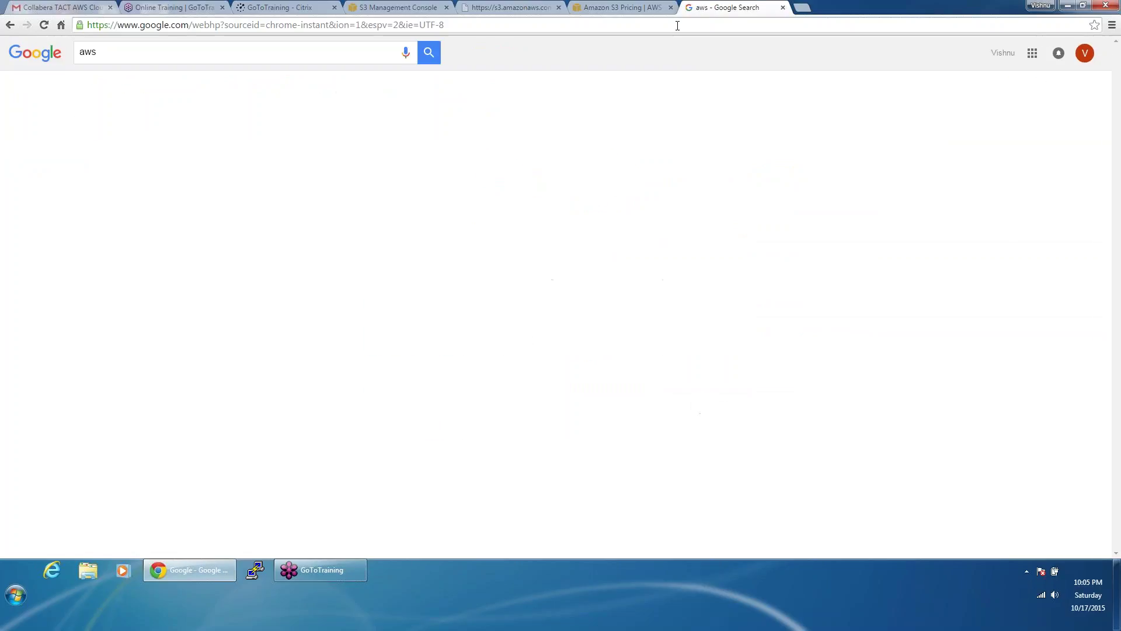
left_click(166, 88)
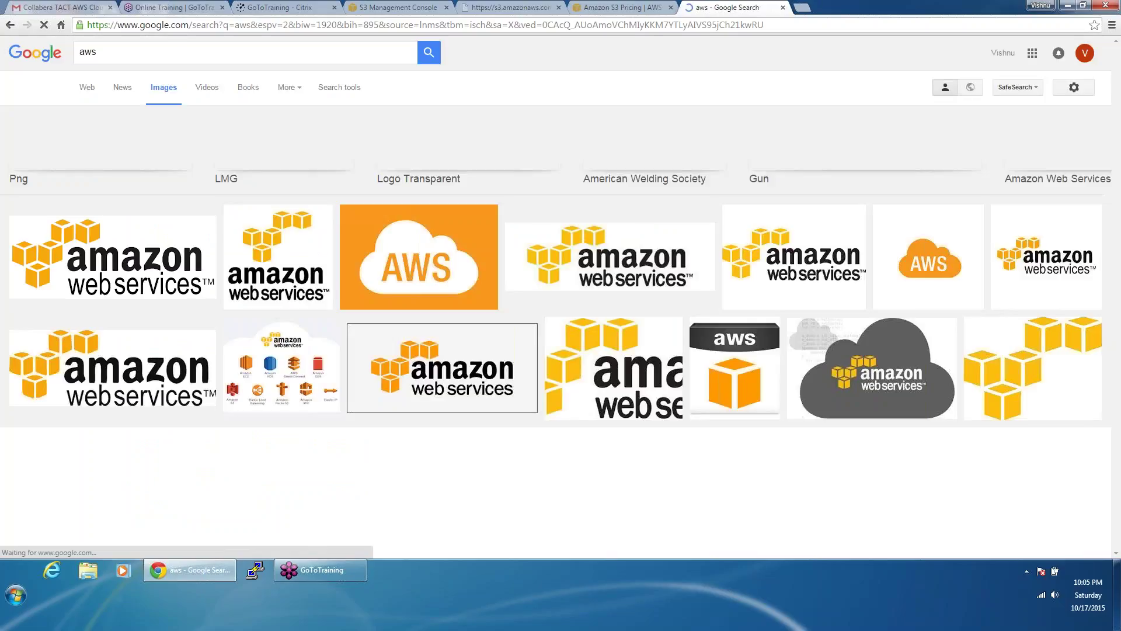
Step: Search images for 'amazon web services', filter by Architecture, and visit the AWS Case Study: Edmodo page
double_click(87, 52)
type("amaz")
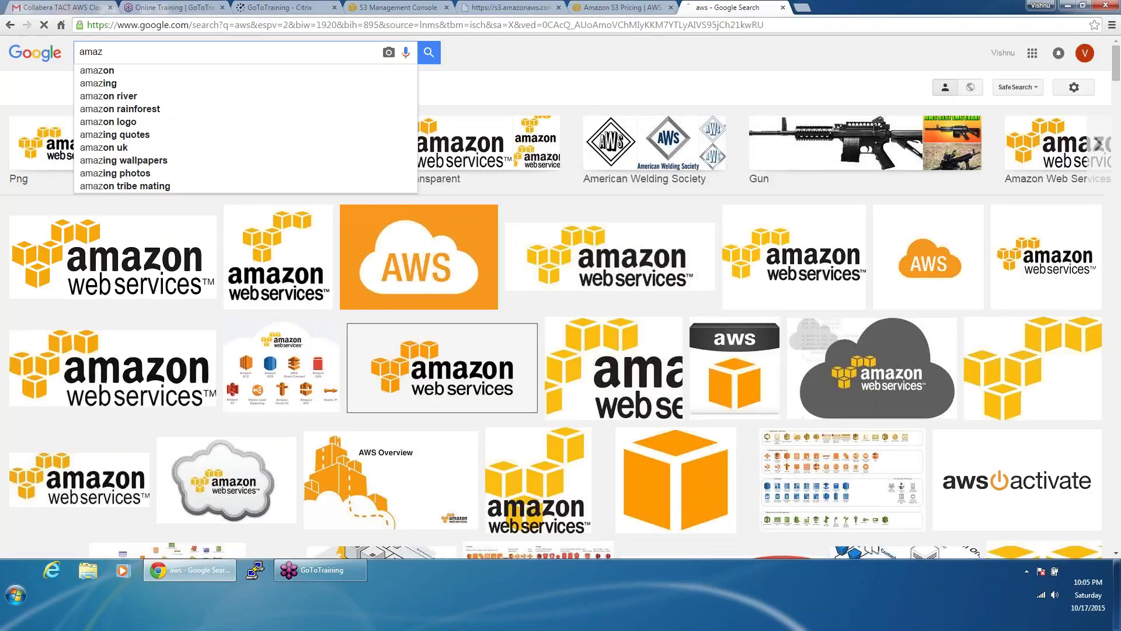
type("on we")
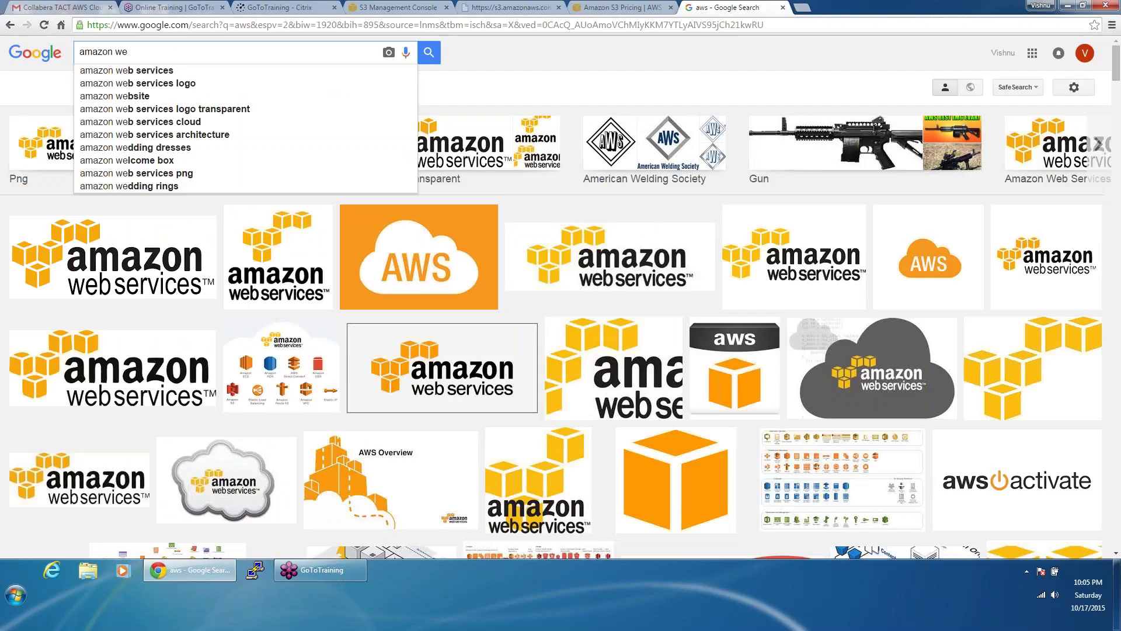
key("Down")
key("Return")
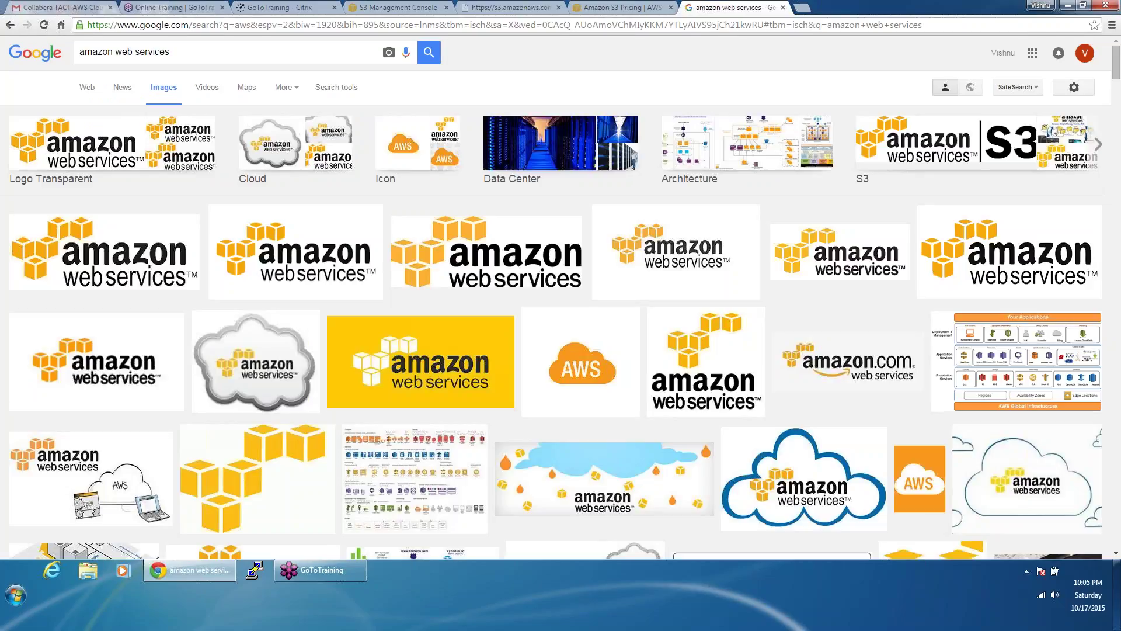
left_click(730, 146)
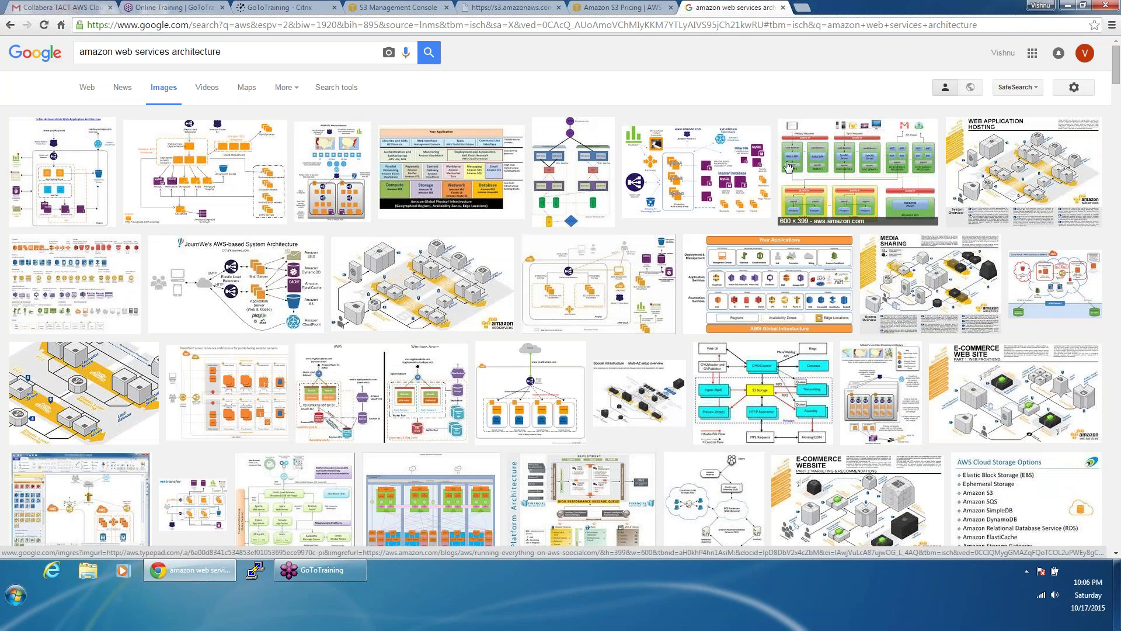
left_click(690, 163)
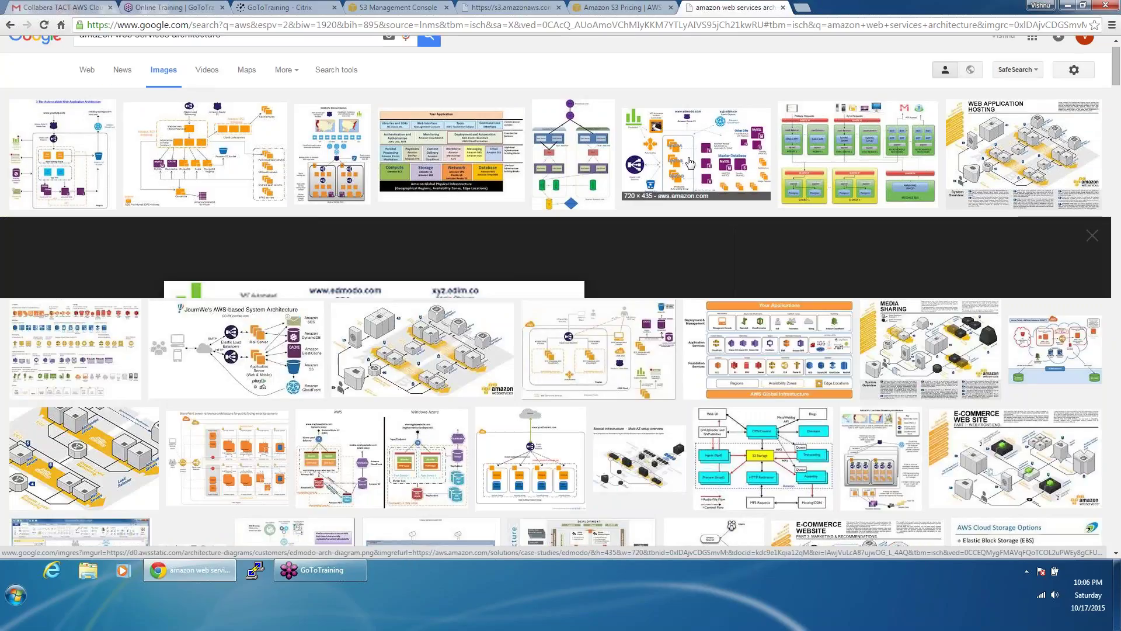
left_click(690, 163)
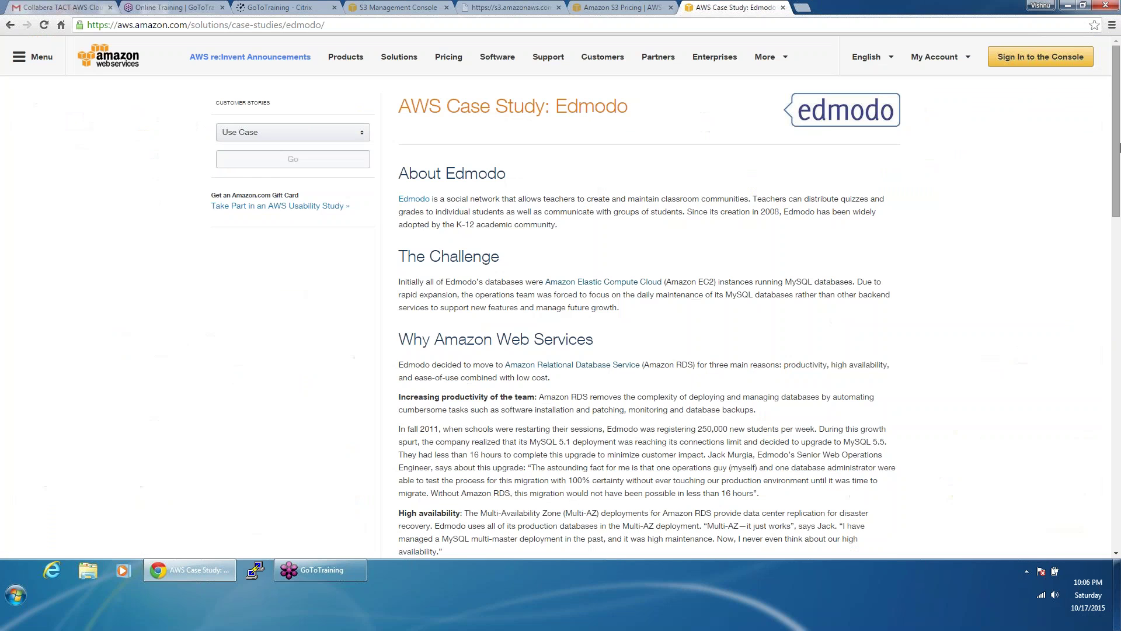
Step: Save the Edmodo architecture diagram from the AWS page into the collabera folder on the Desktop
scroll(1120, 268, "down", 1)
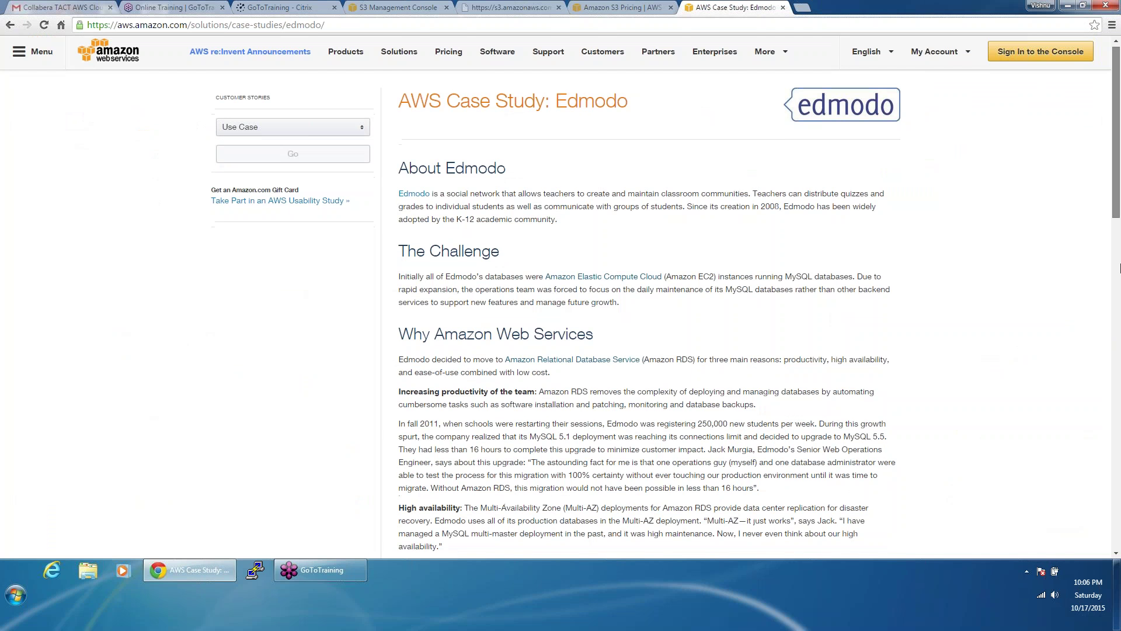
scroll(1120, 268, "down", 10)
right_click(630, 175)
left_click(632, 174)
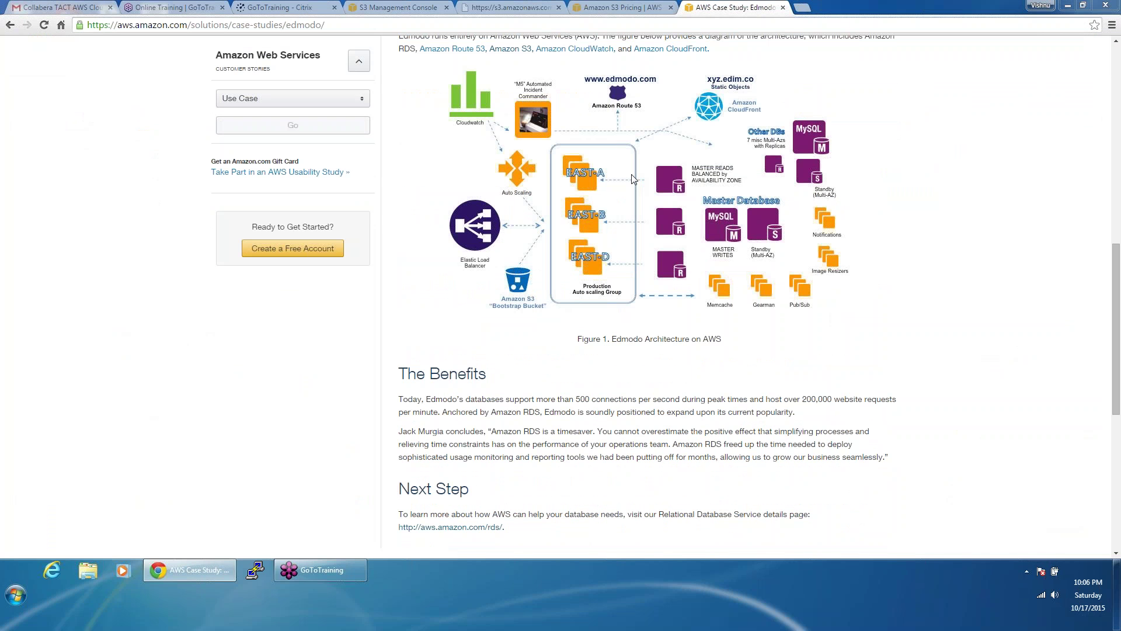
left_click(381, 221)
left_click(800, 285)
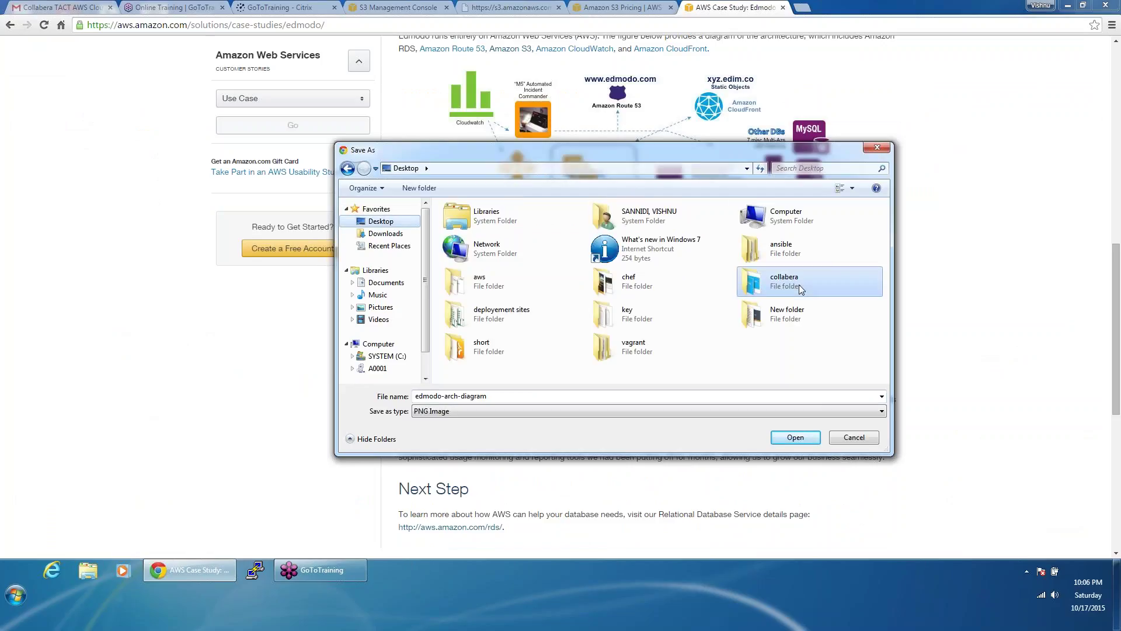
double_click(799, 285)
Step: Name the image arch as a PNG, save it, and go back to Google Images
double_click(594, 392)
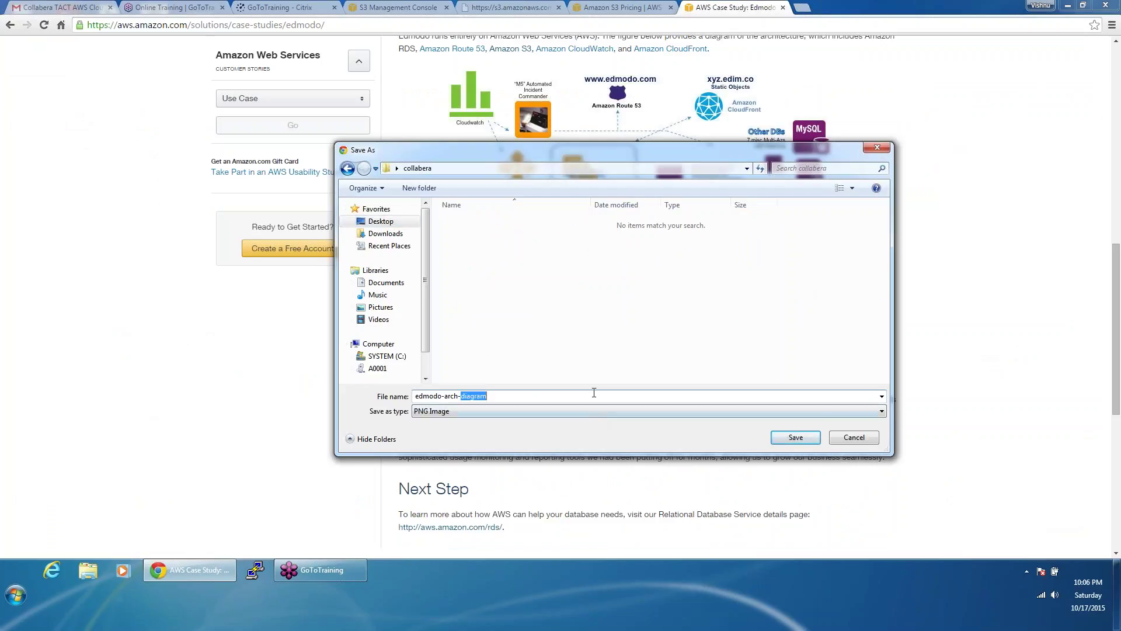
left_click(591, 415)
left_click(590, 414)
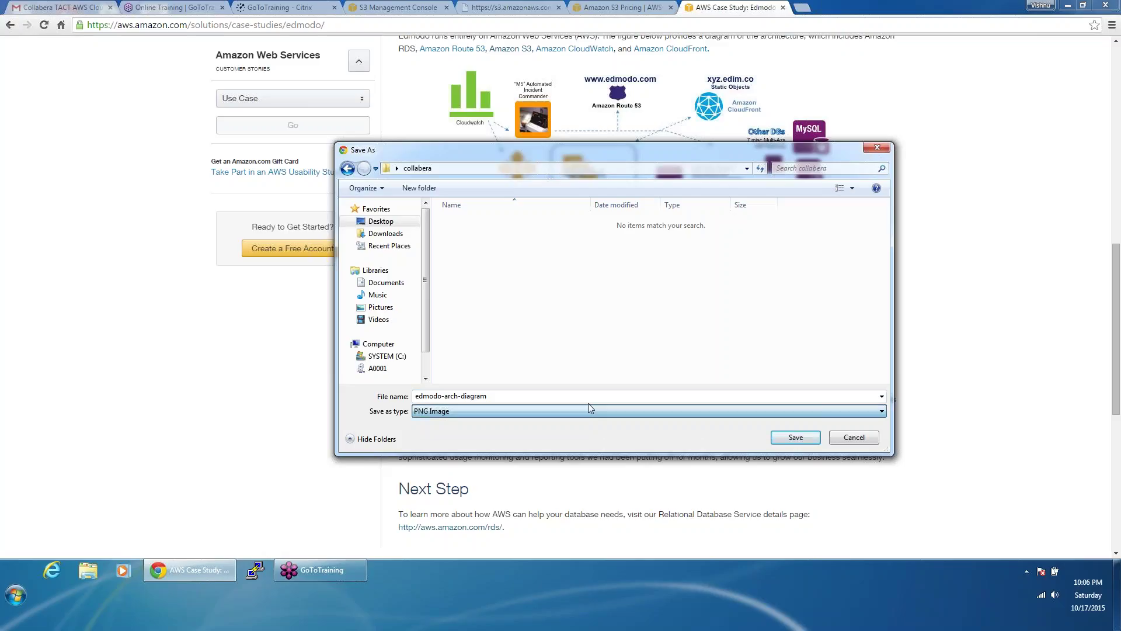
left_click(570, 395)
key("BackSpace")
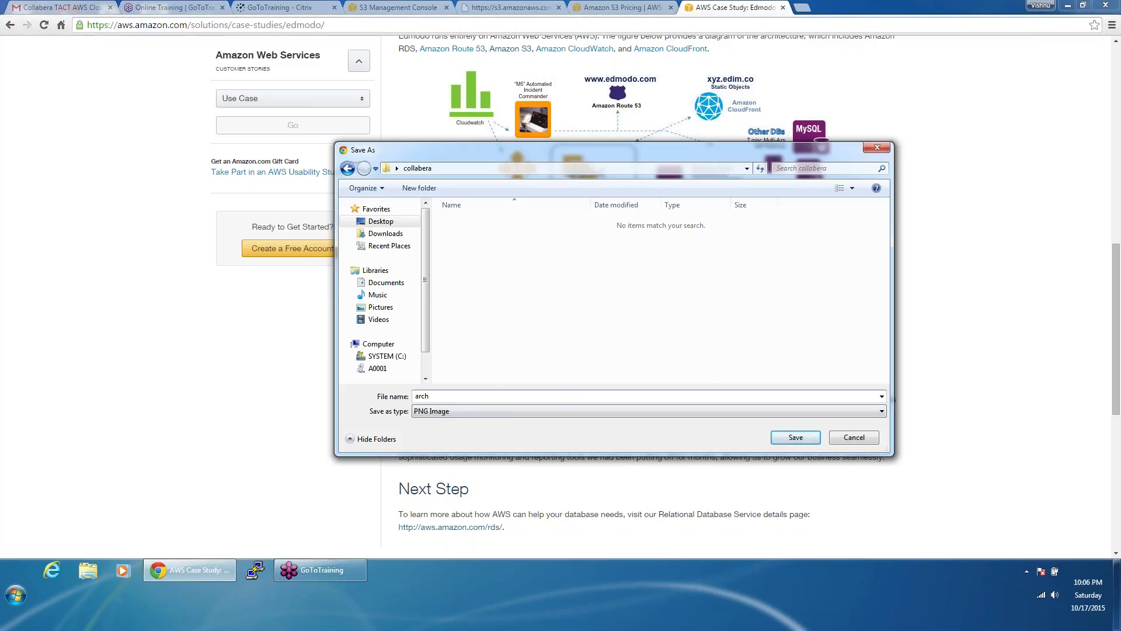
left_click(796, 438)
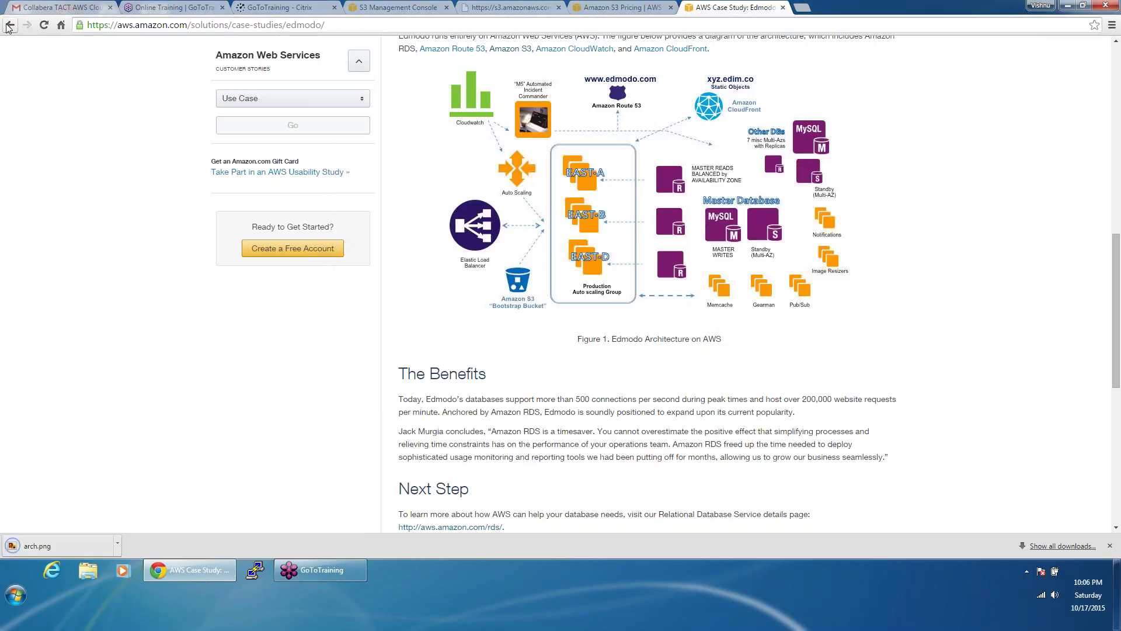
left_click(9, 25)
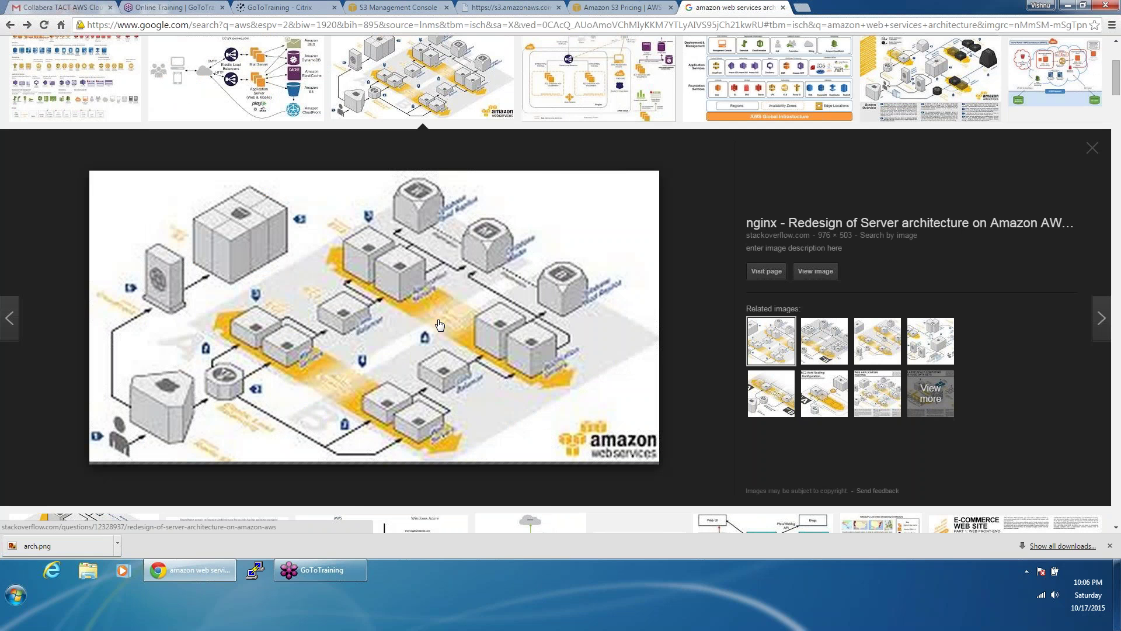
Step: Save the Stack Overflow answer's AWS architecture diagram as arch1.png and close the question
left_click(440, 324)
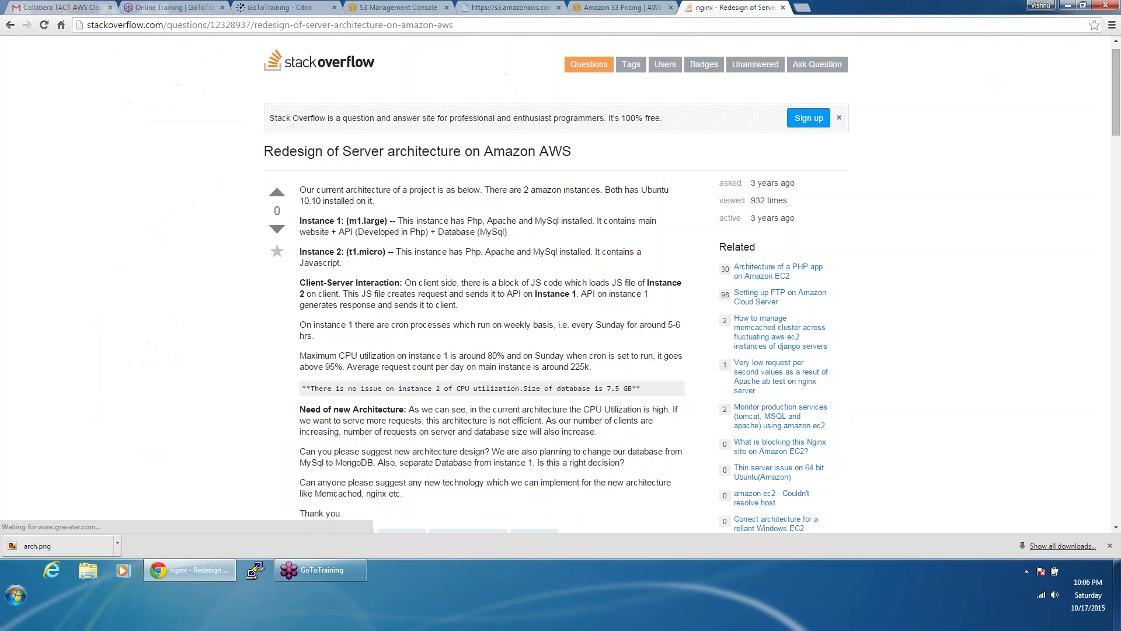
scroll(498, 177, "down", 5)
right_click(498, 177)
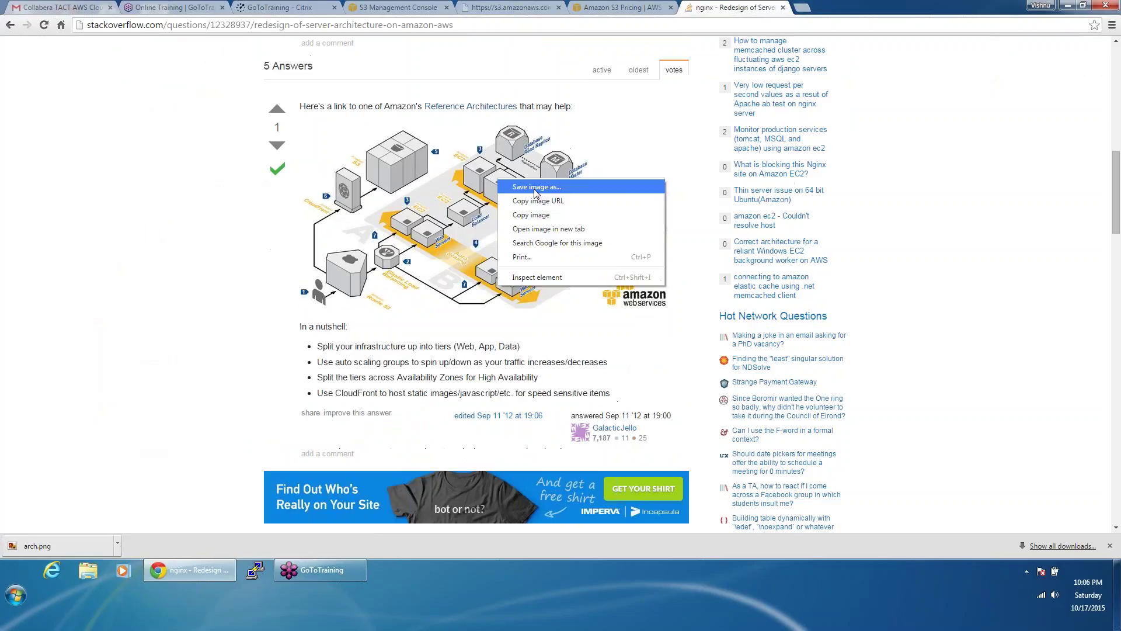
left_click(536, 194)
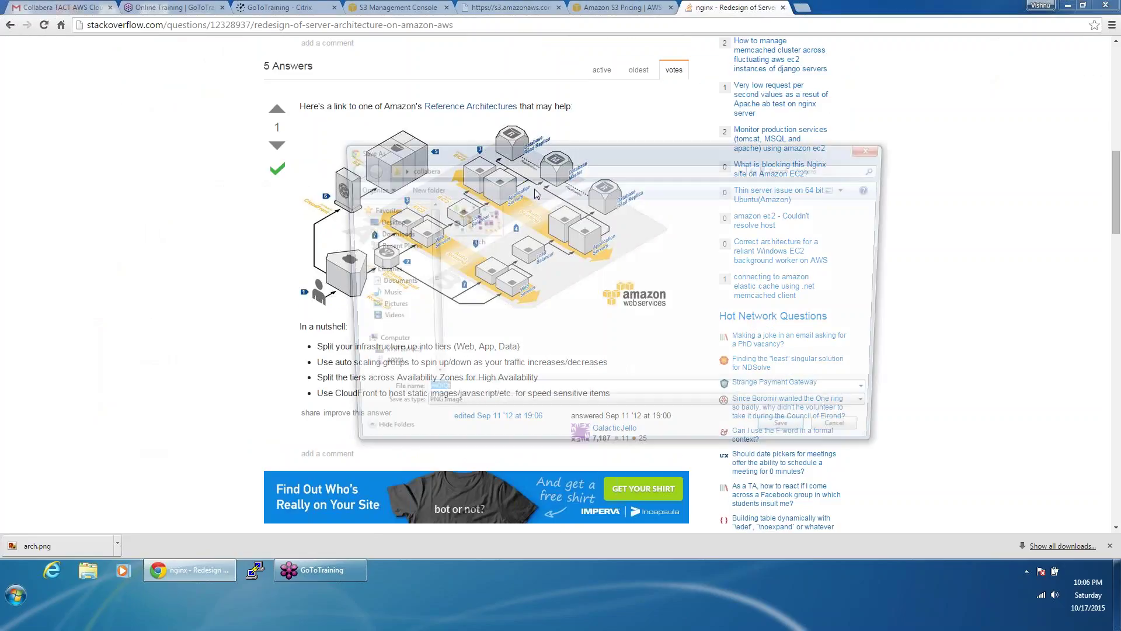
key("BackSpace")
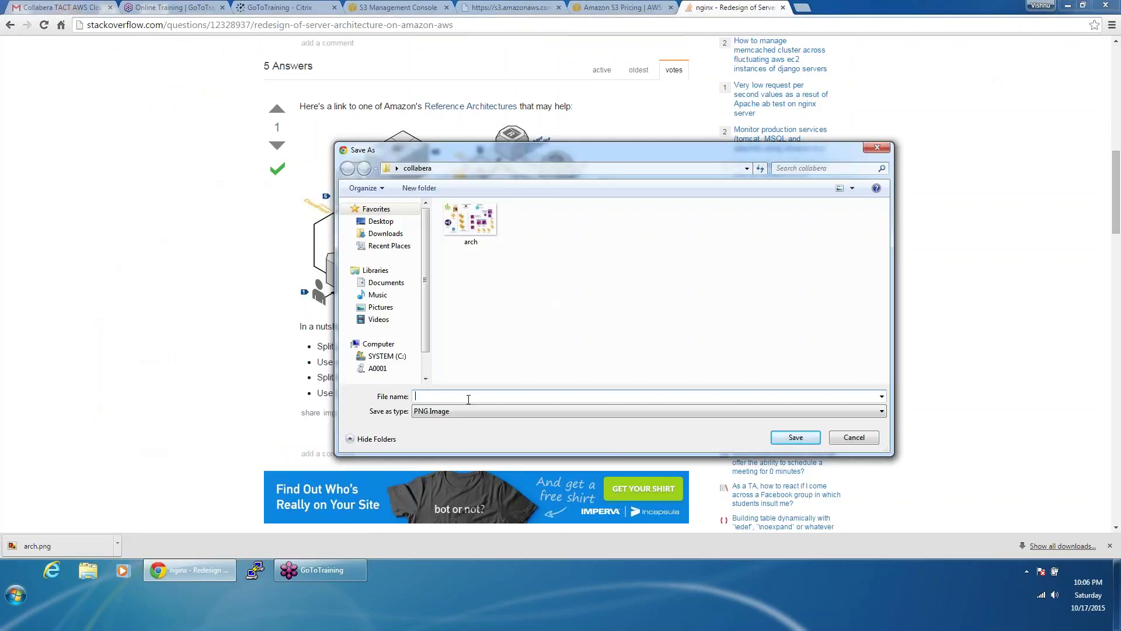
type("arch1.j")
left_click(810, 439)
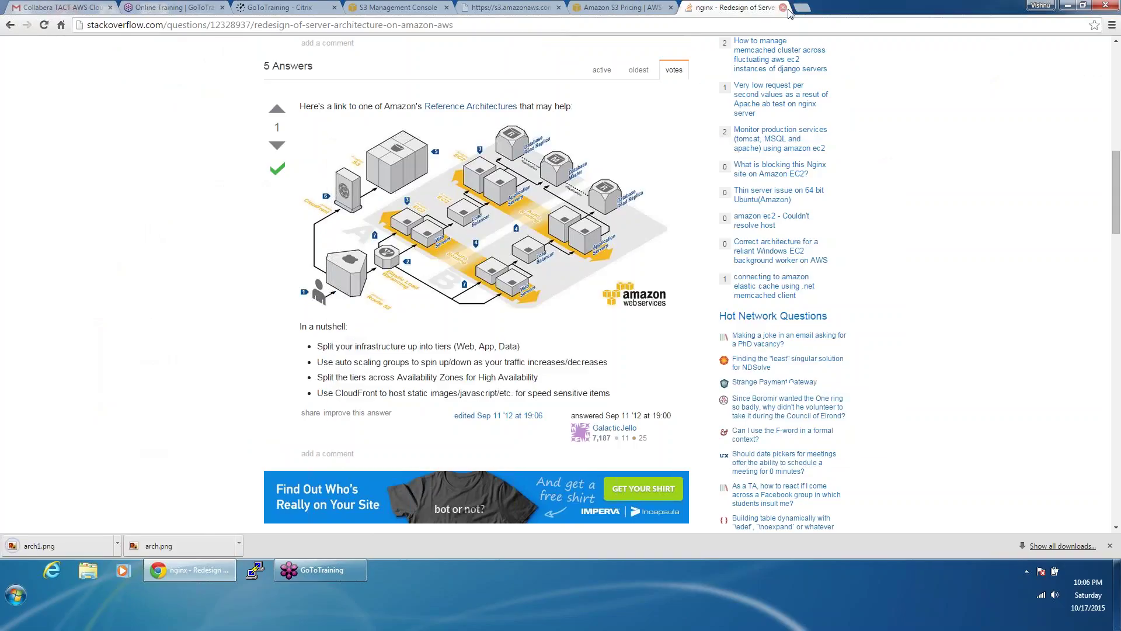
left_click(784, 8)
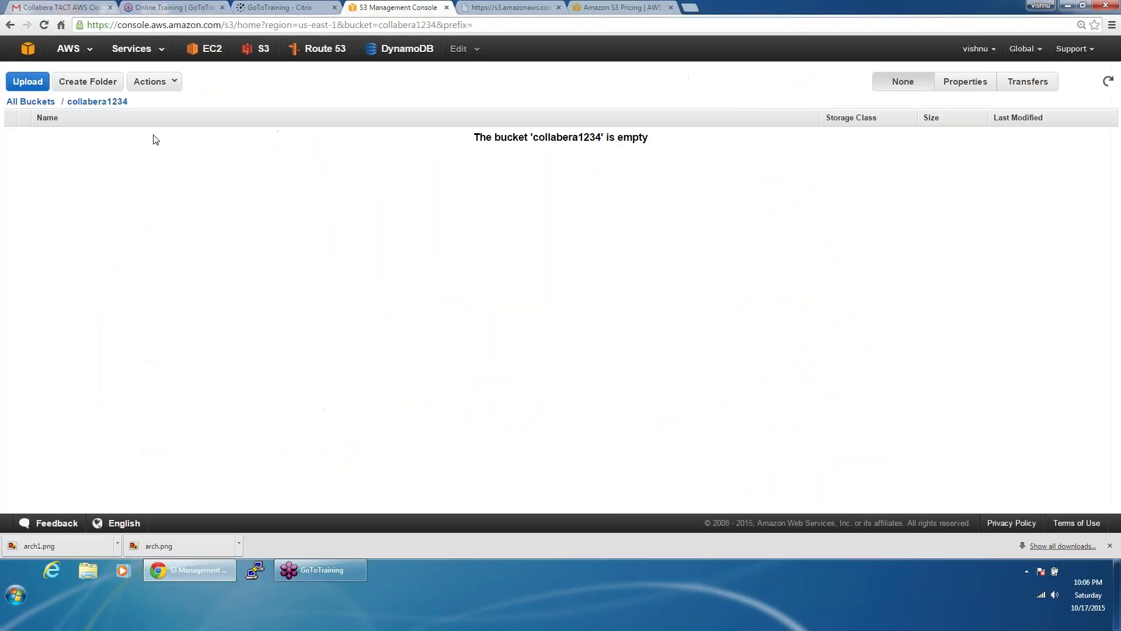
Step: Add arch and arch1 to a new upload into the collabera1234 bucket
left_click(155, 83)
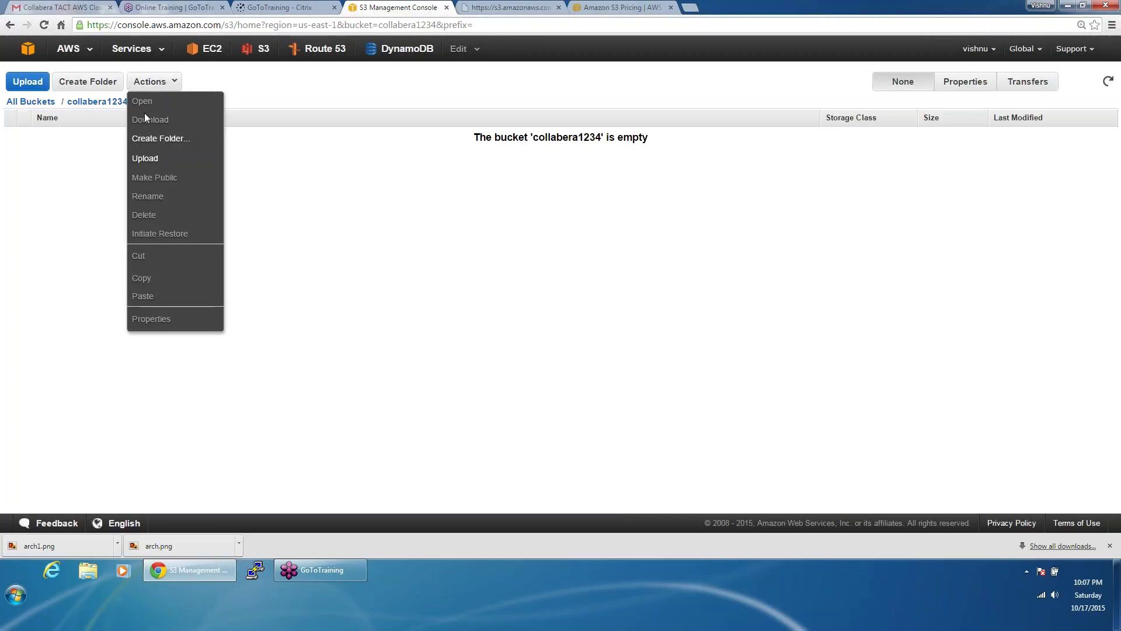
left_click(159, 164)
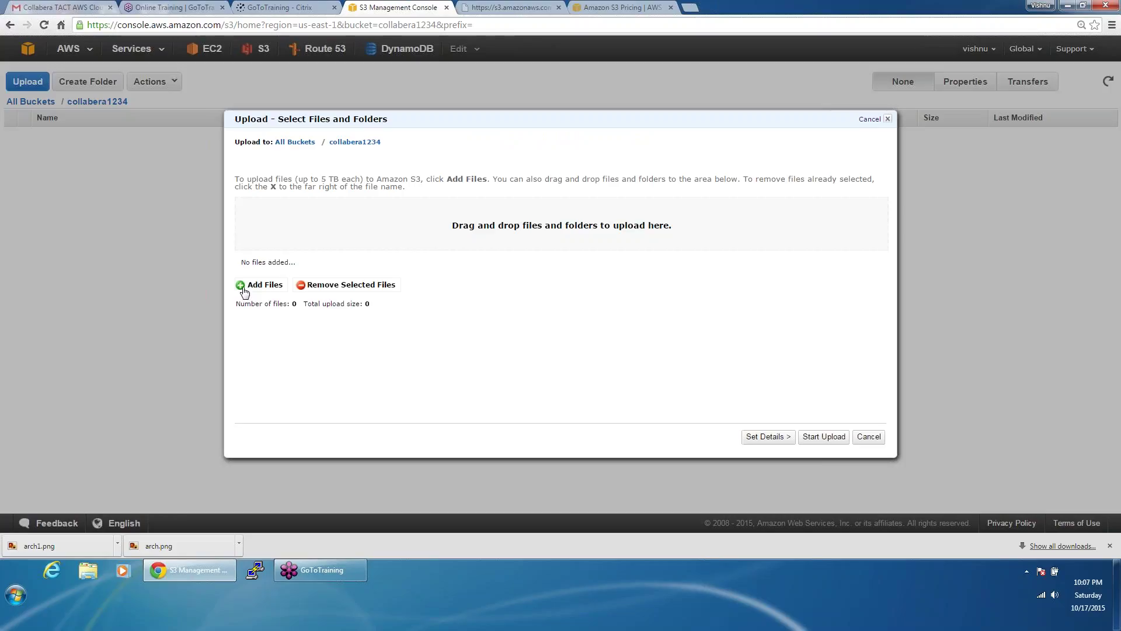
left_click(244, 288)
left_click(481, 258)
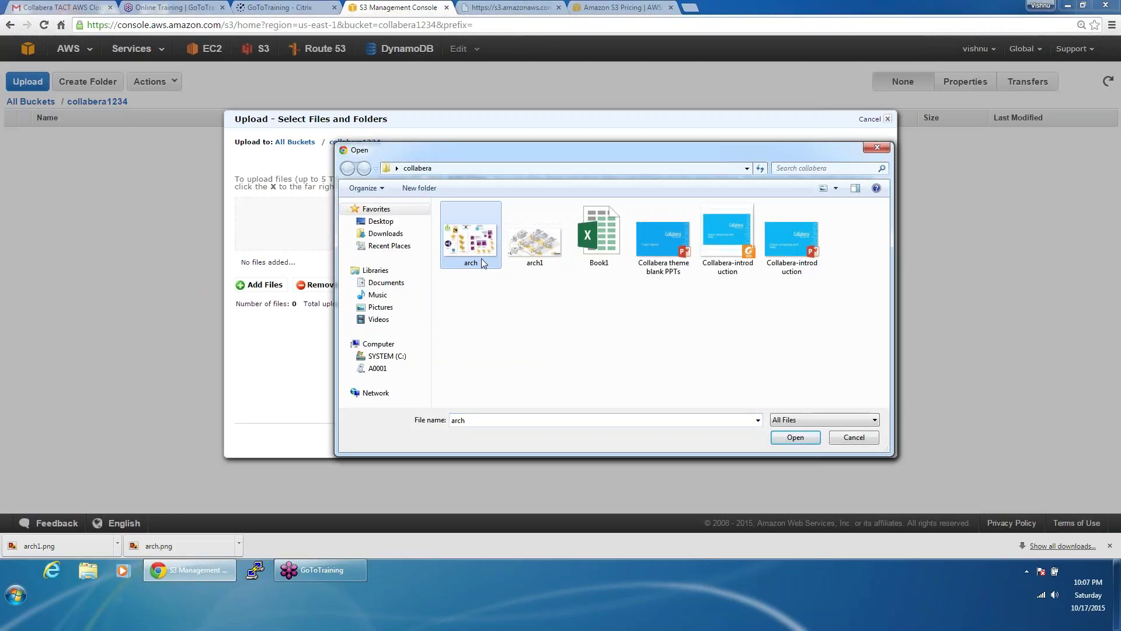
left_click(525, 251, "ctrl")
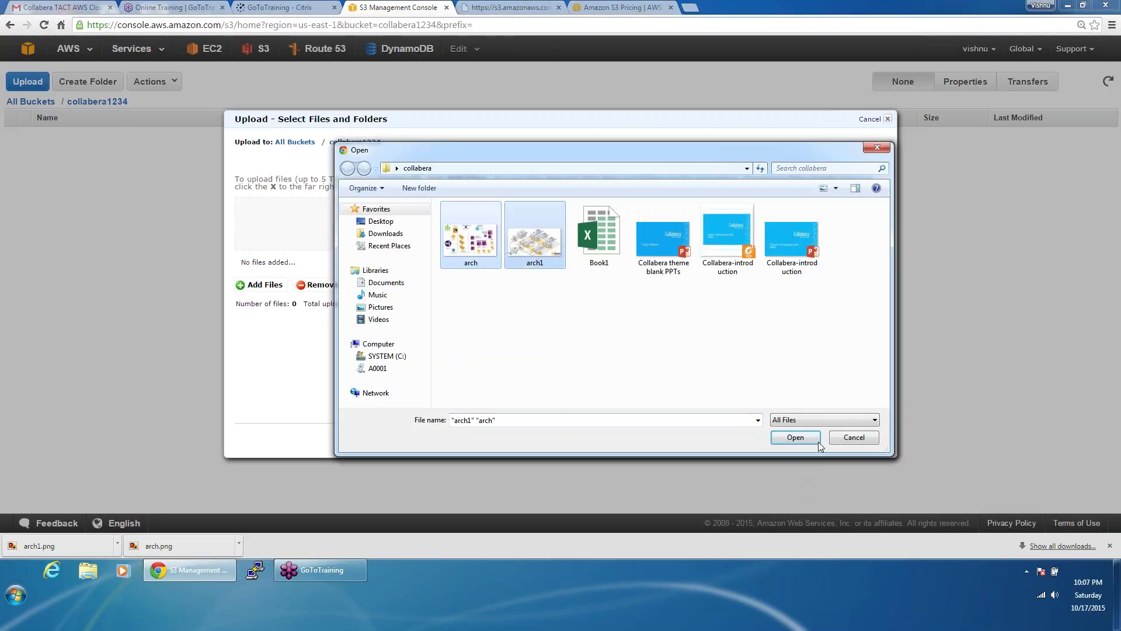
left_click(795, 438)
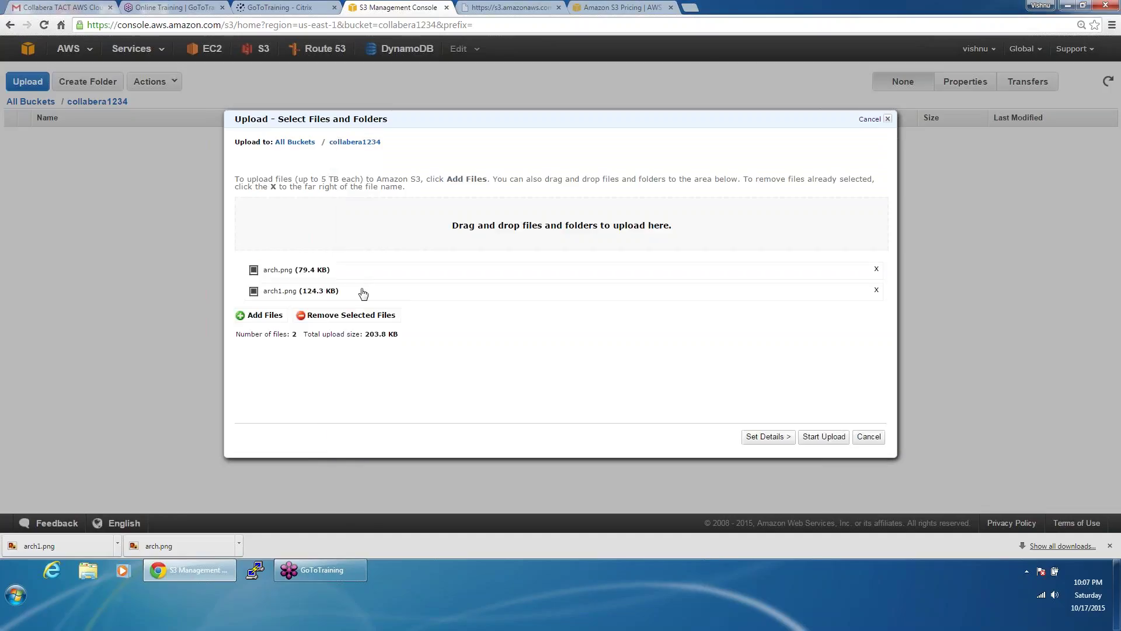
Step: Make both images publicly readable and start the upload
left_click(762, 439)
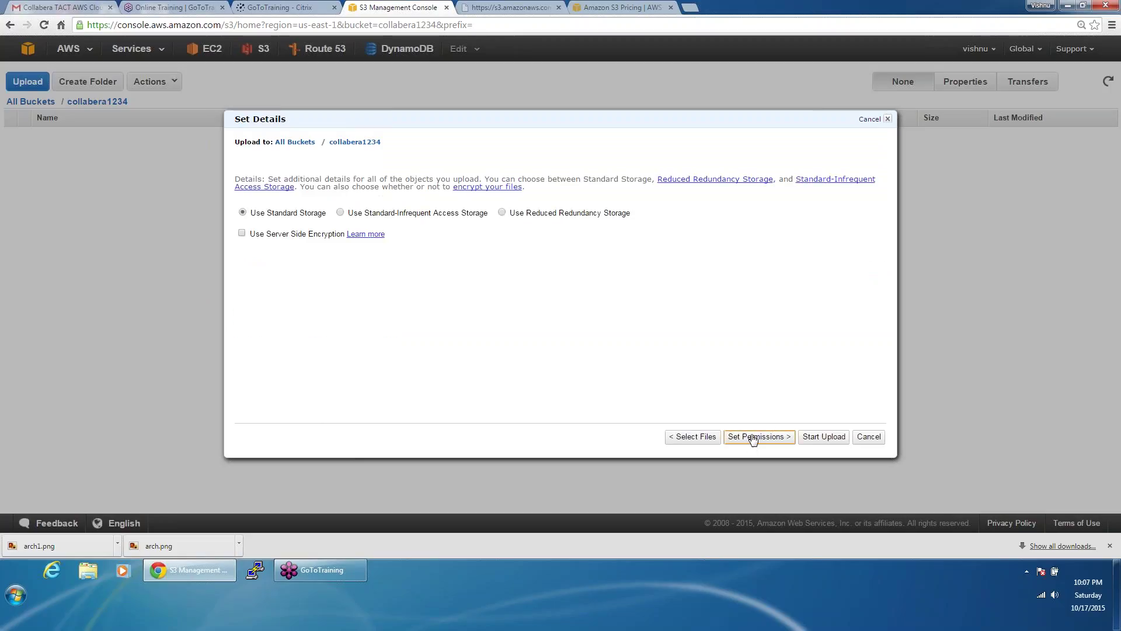
left_click(753, 440)
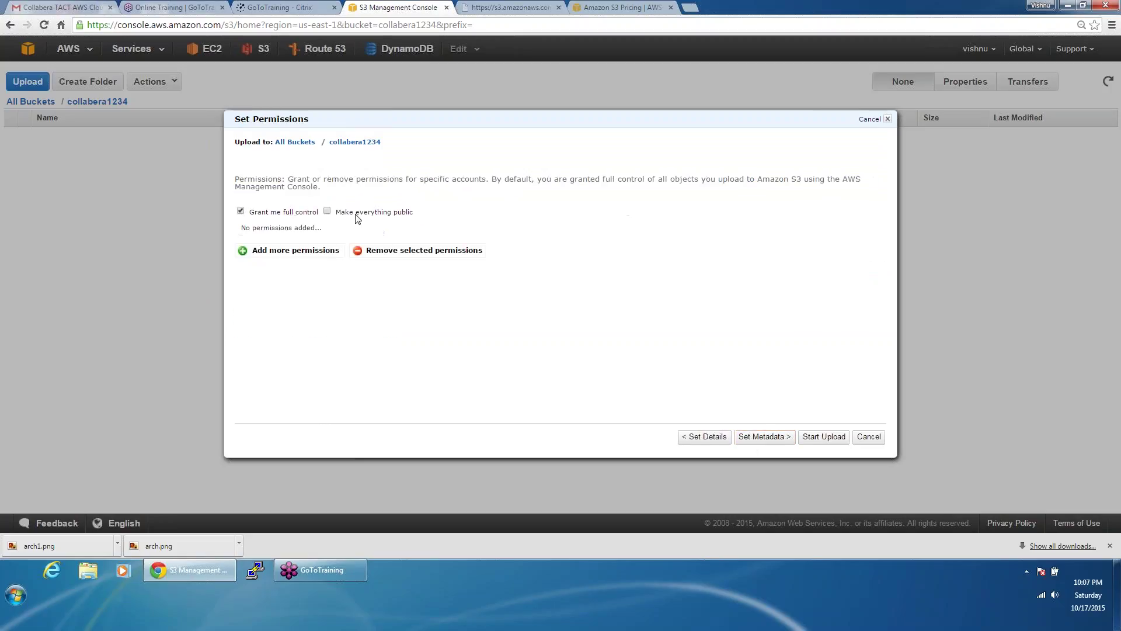
left_click(328, 212)
left_click(817, 439)
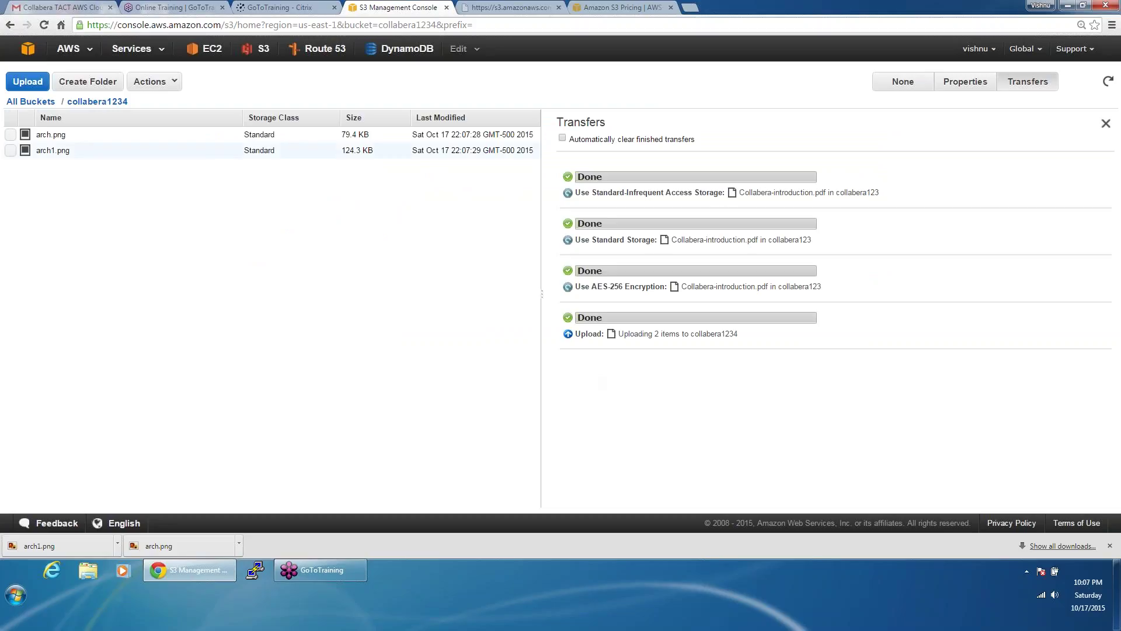
Step: View arch.png at its public link from its object properties
left_click(956, 89)
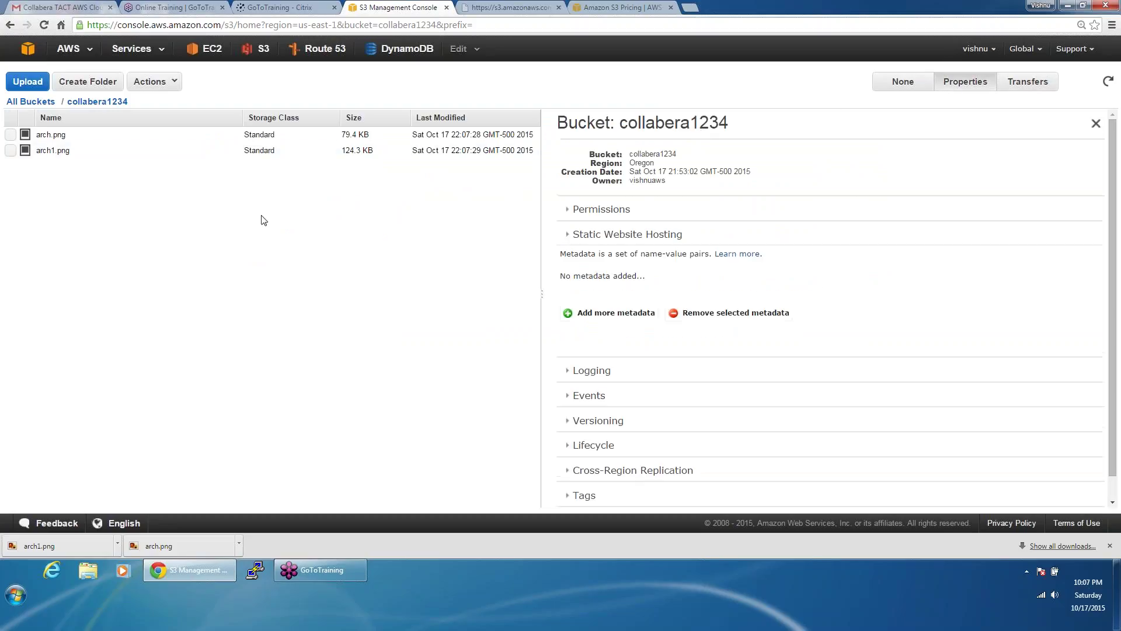
left_click(322, 138)
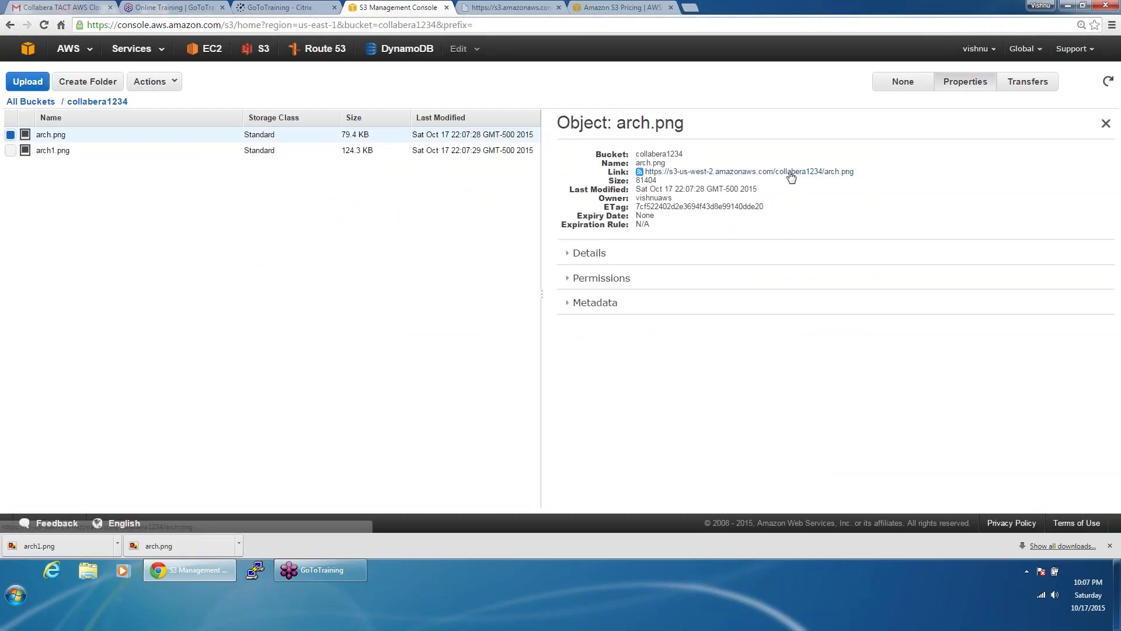
left_click(787, 171)
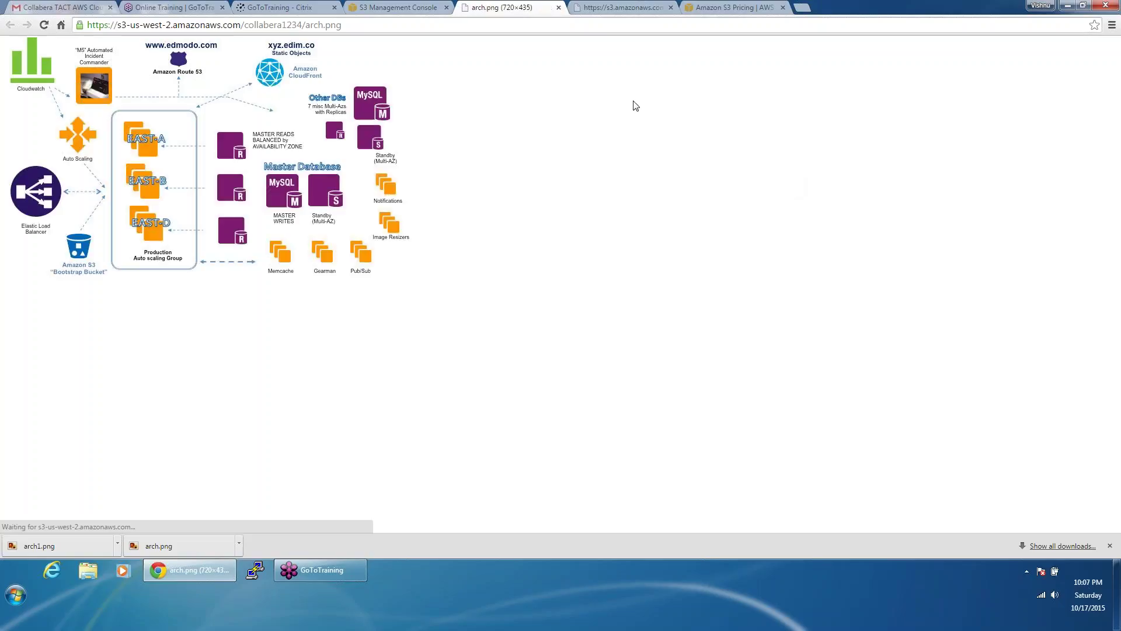
left_click(401, 7)
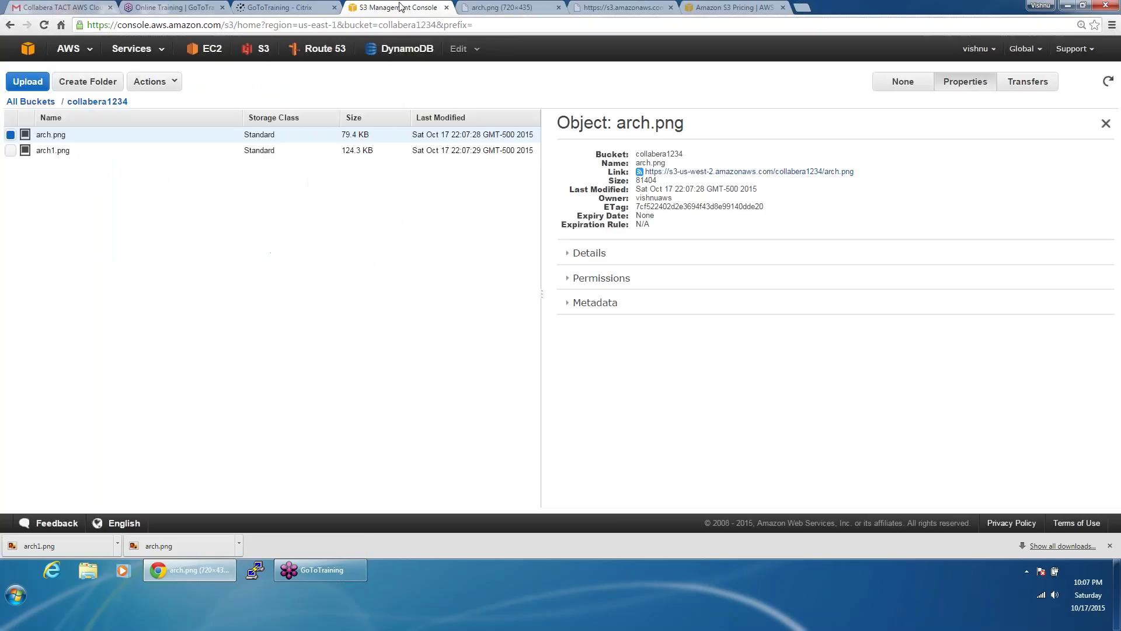
Step: View arch1.png at its public link, then close the four extra browser tabs
left_click(369, 153)
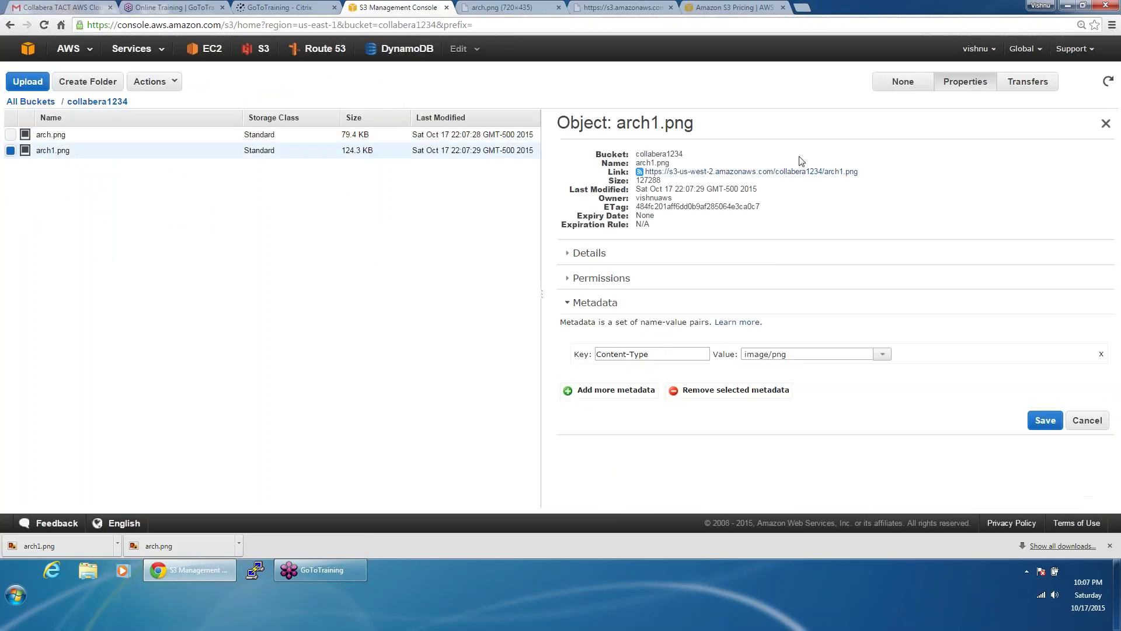
left_click(808, 171)
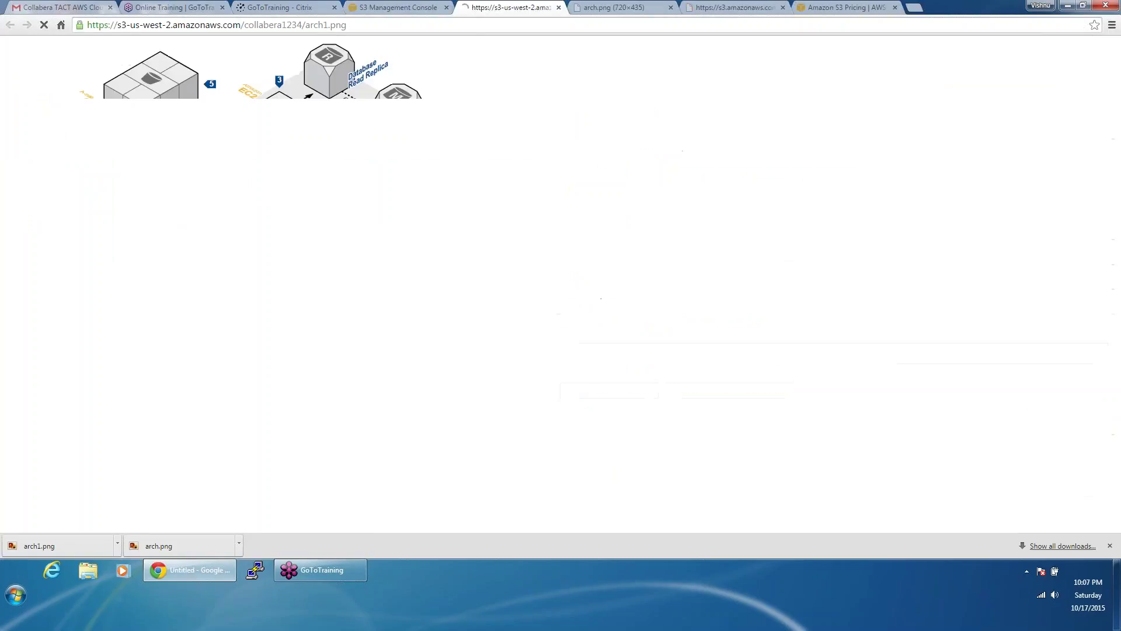
left_click(559, 8)
left_click(559, 8)
left_click(559, 8)
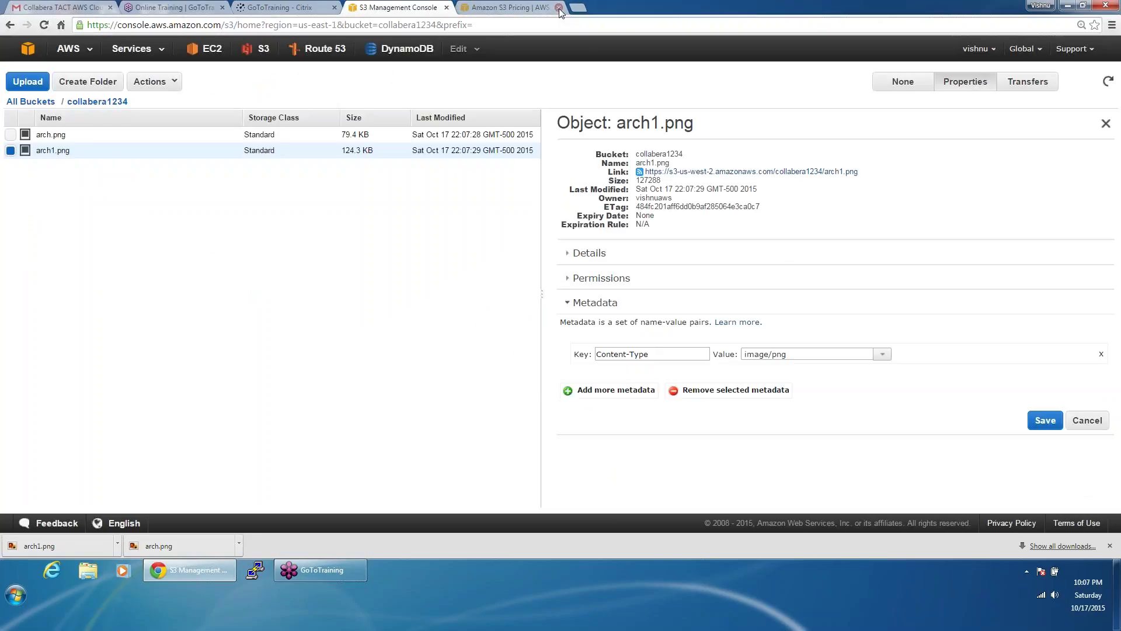
left_click(558, 7)
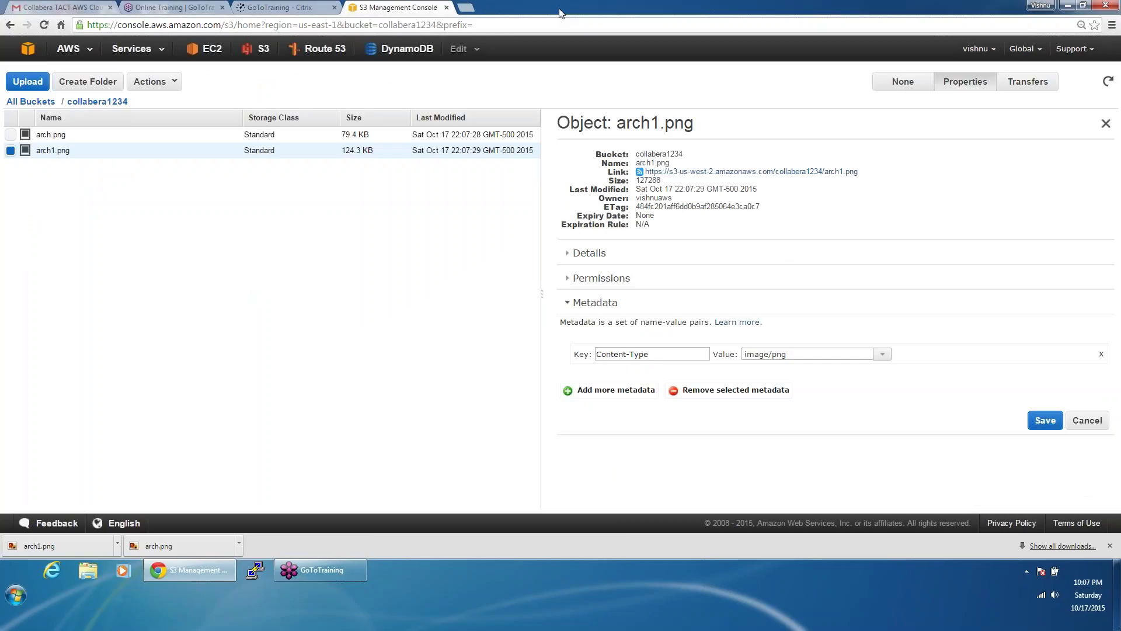
Step: Add Log Delivery as a new grantee in collabera1234's permissions
left_click(34, 104)
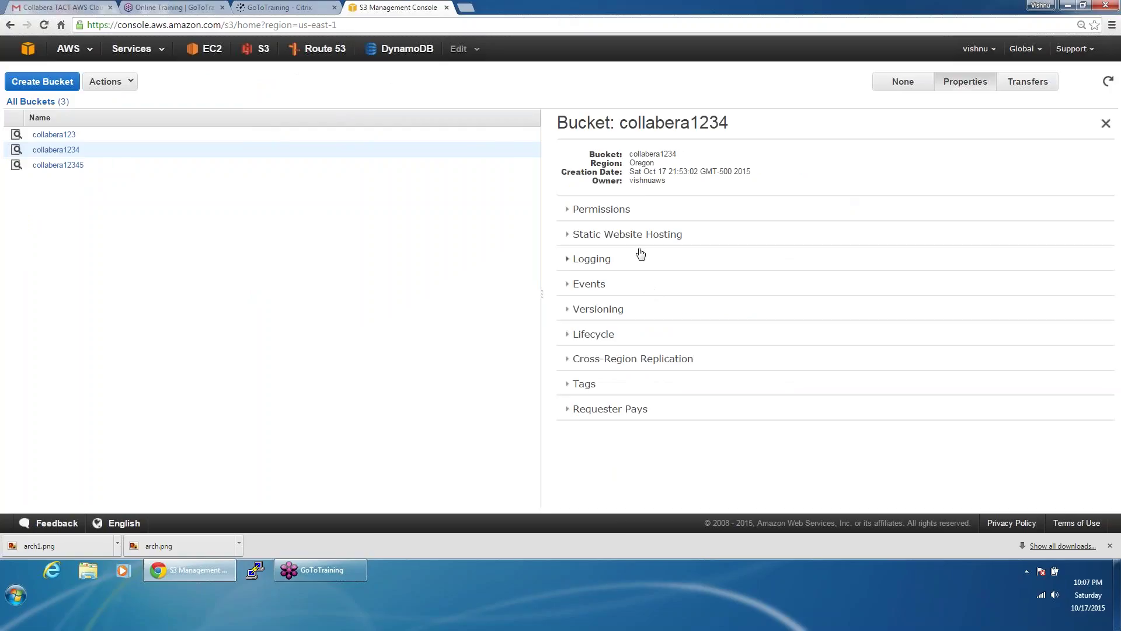
left_click(643, 210)
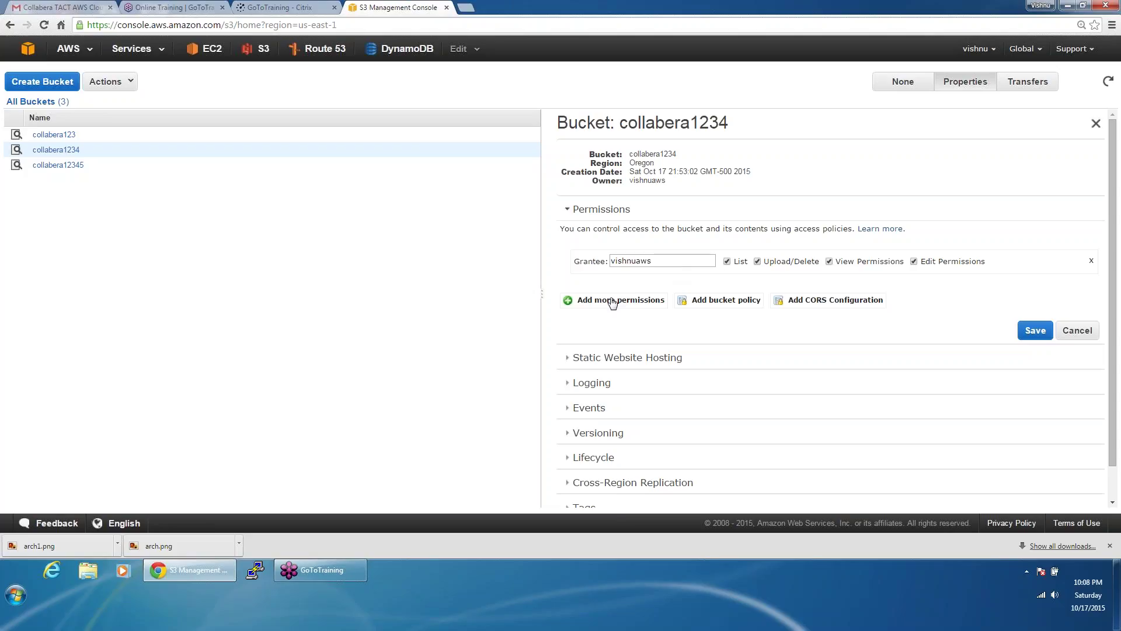
left_click(613, 301)
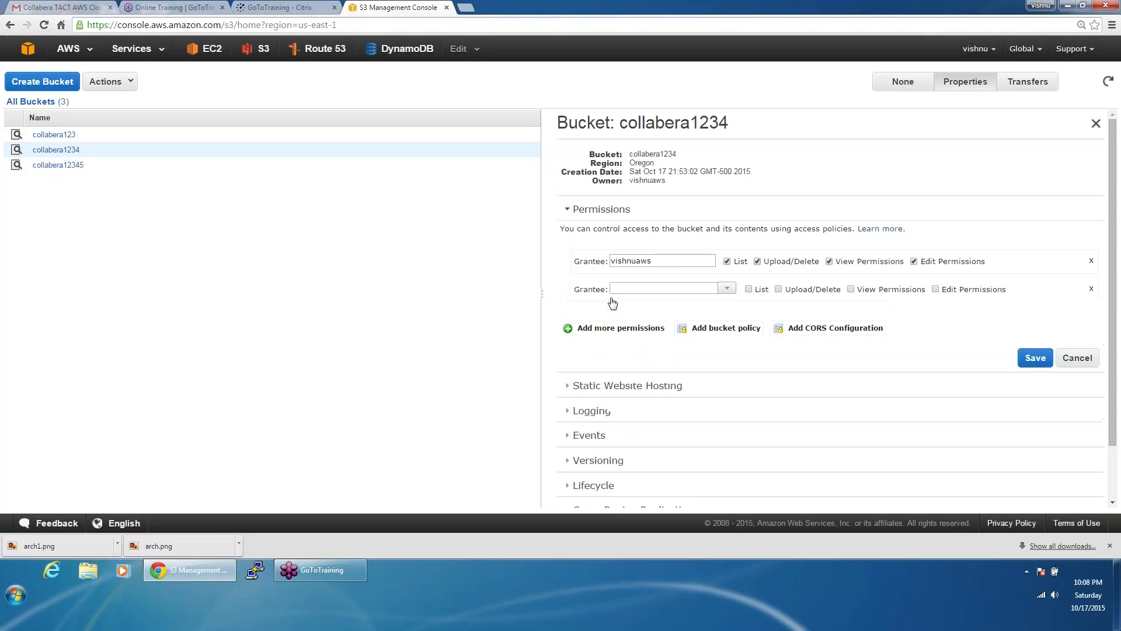
left_click(727, 290)
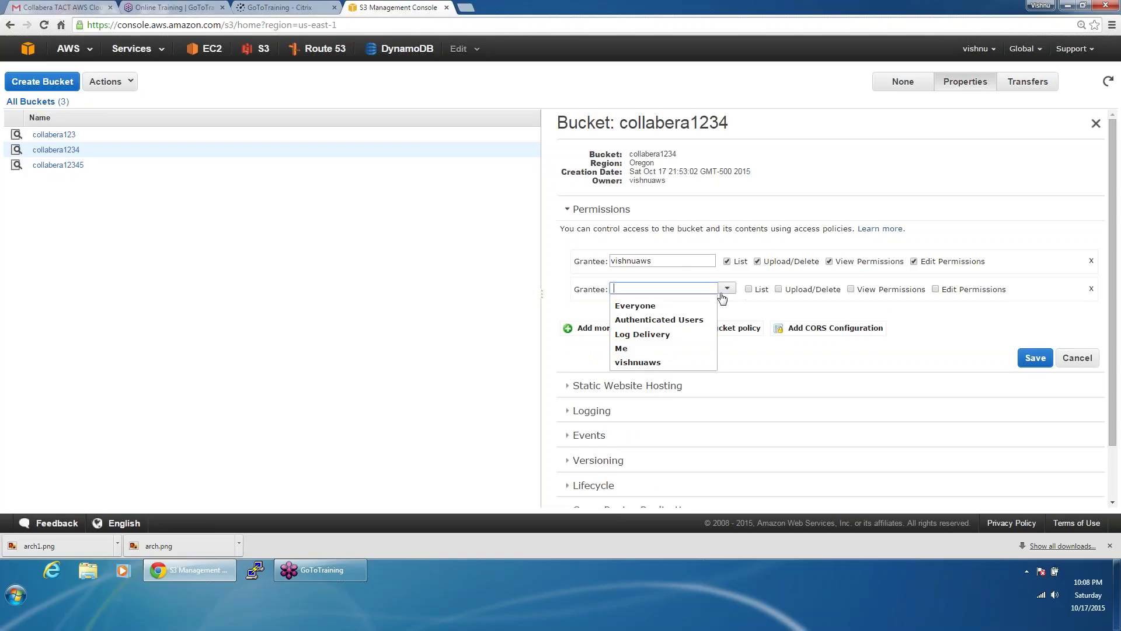
left_click(651, 338)
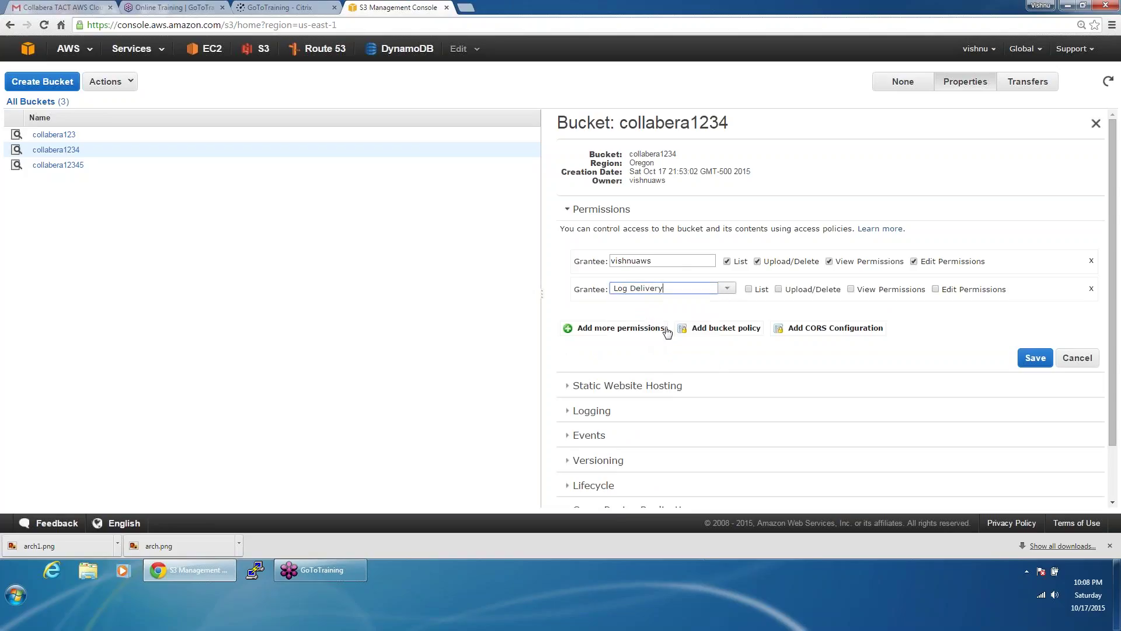
Step: Grant Log Delivery list, upload/delete, view and edit permissions, save, and start a bucket policy
left_click(750, 290)
left_click(779, 290)
left_click(849, 290)
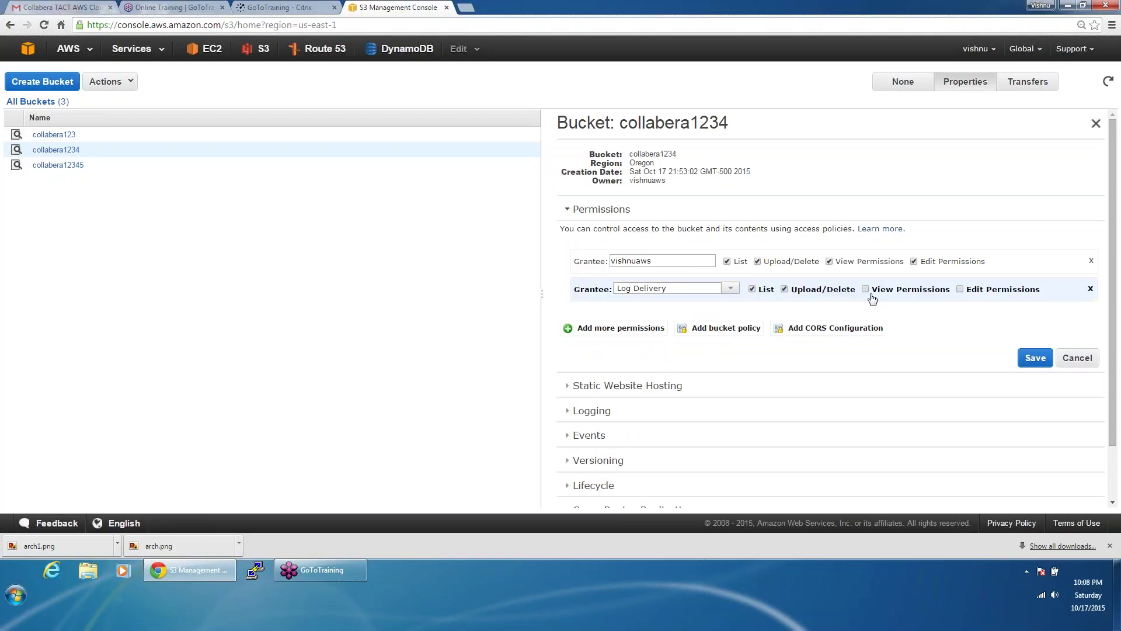
left_click(959, 289)
left_click(1035, 358)
left_click(726, 334)
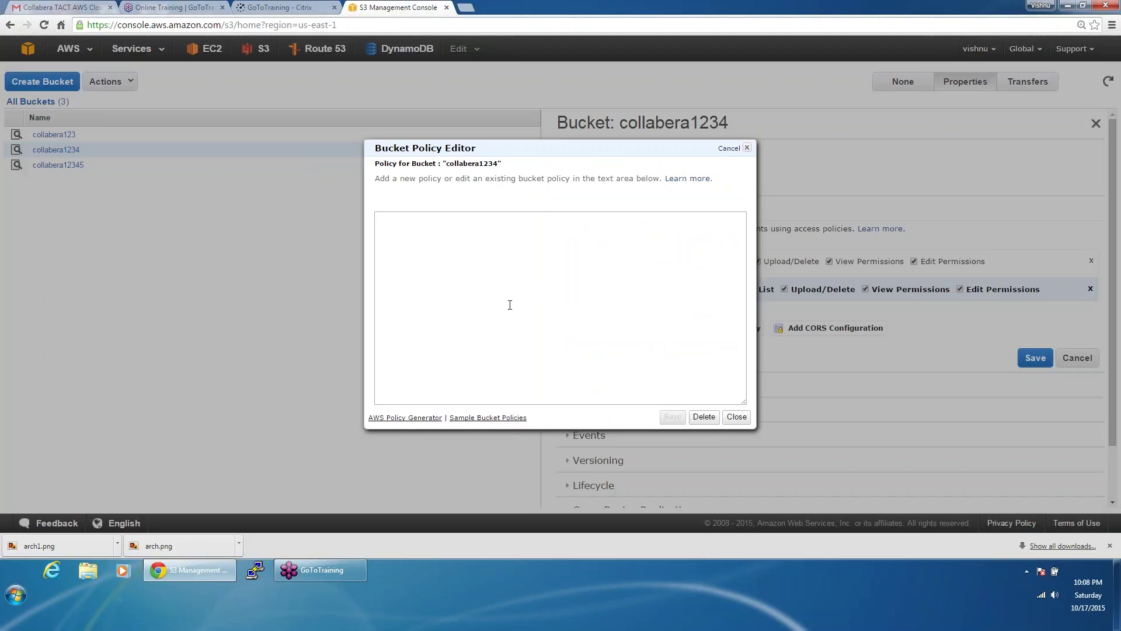
Step: Open the Bucket Policy Examples documentation and highlight the Effect, Principal and Action lines
left_click(513, 418)
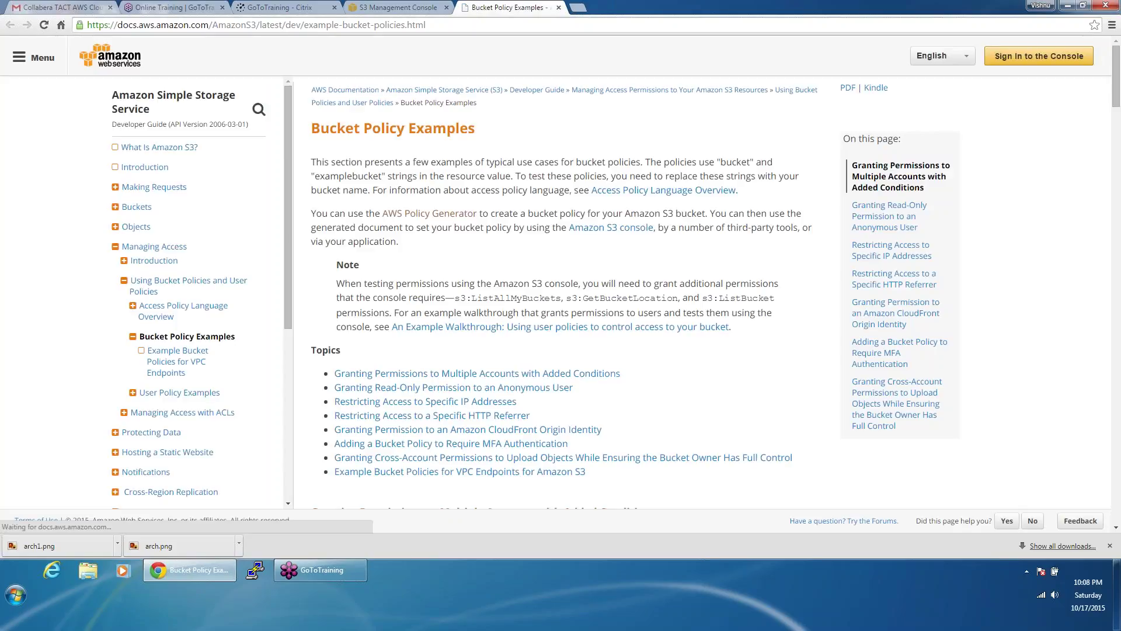
scroll(594, 240, "down", 1)
scroll(593, 239, "down", 10)
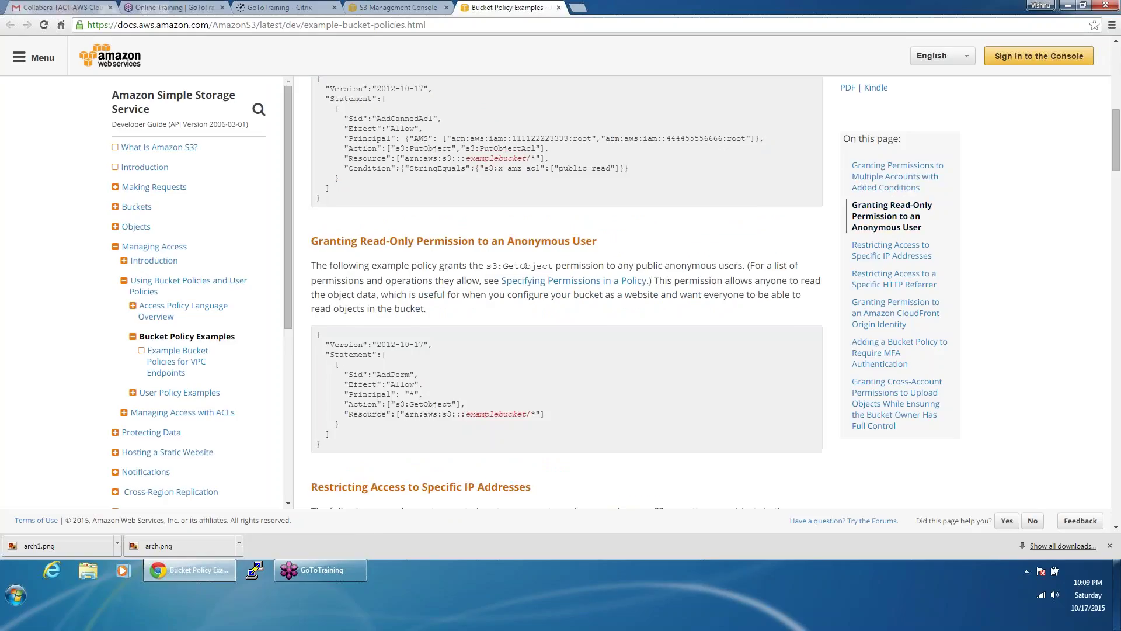
scroll(567, 293, "up", 2)
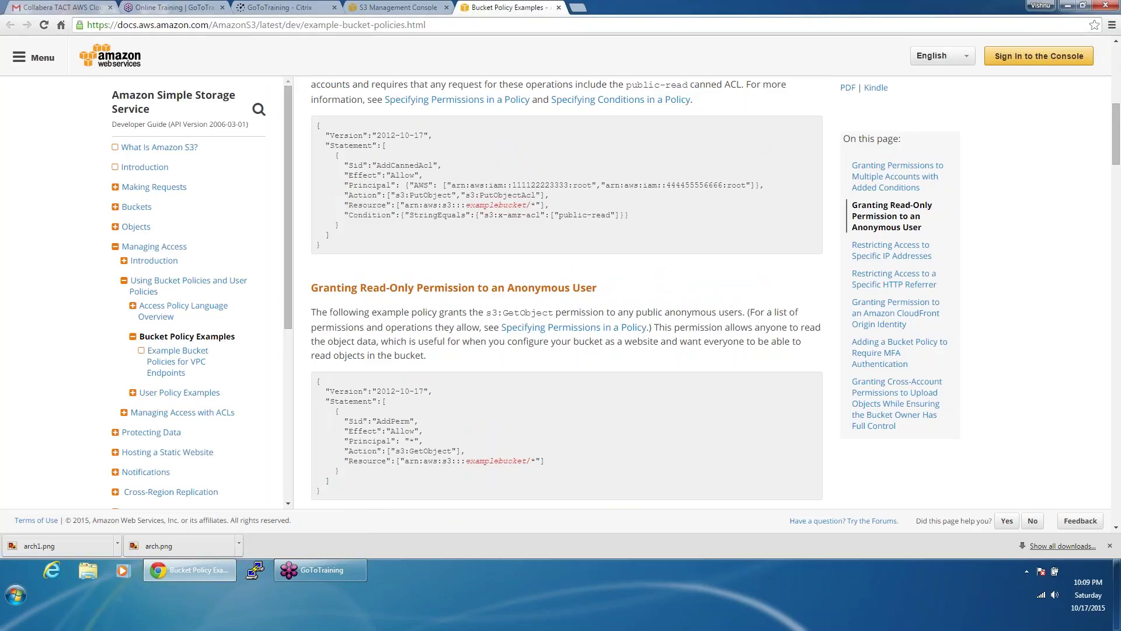
scroll(372, 433, "down", 1)
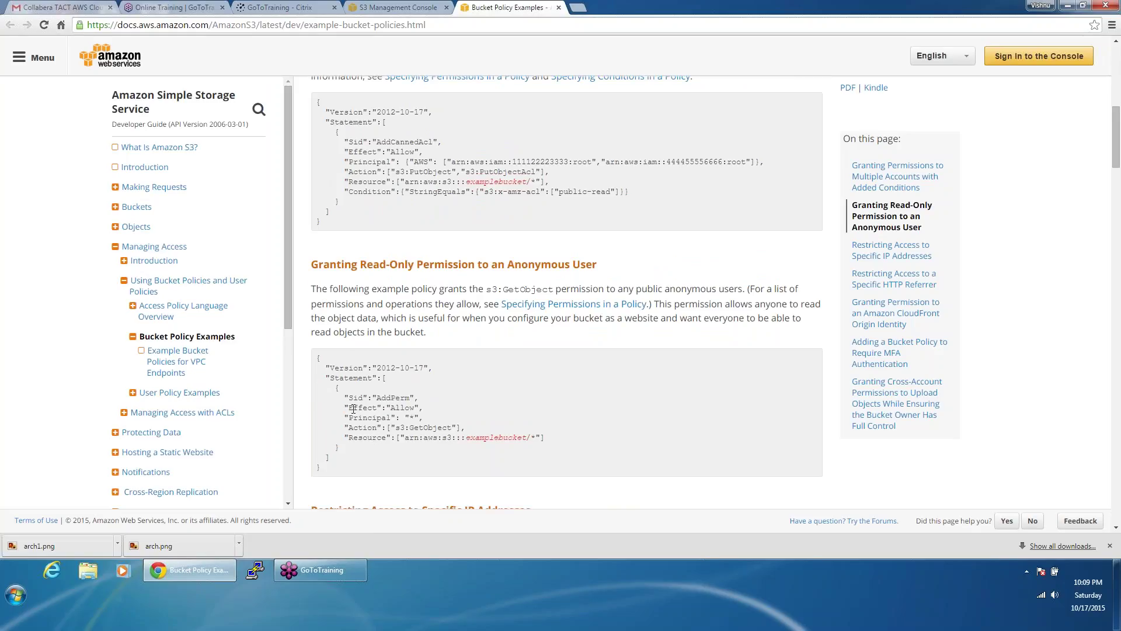
left_click_drag(344, 408, 404, 438)
left_click(404, 438)
Step: Select the Principal line in a further example, then return to the policy editor tab
scroll(404, 438, "down", 1)
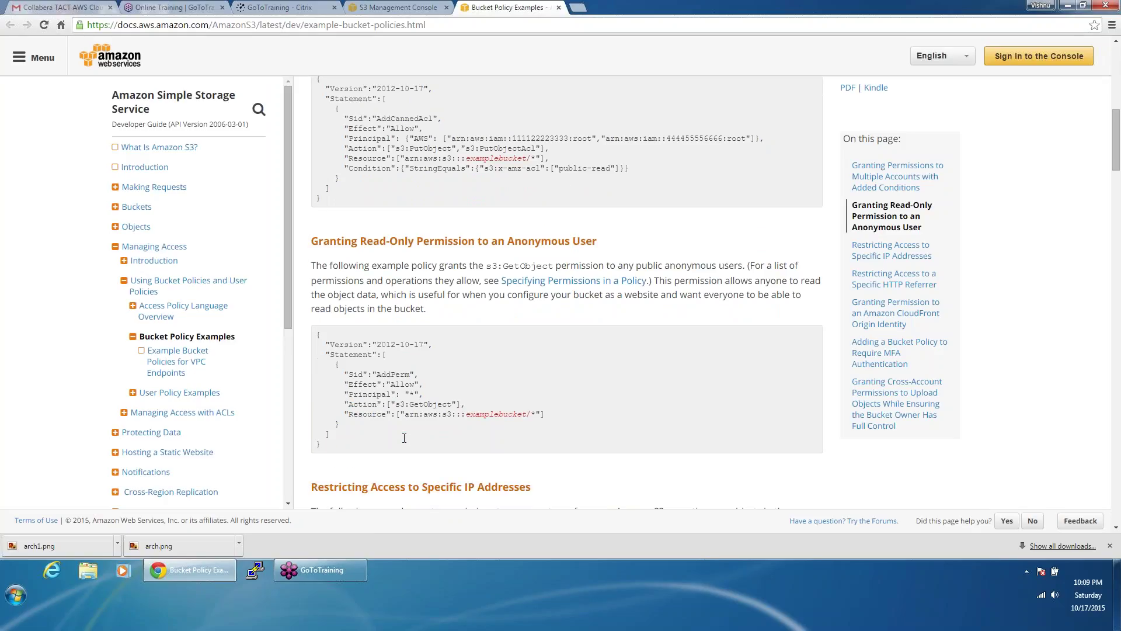
scroll(404, 438, "down", 1)
scroll(404, 438, "down", 5)
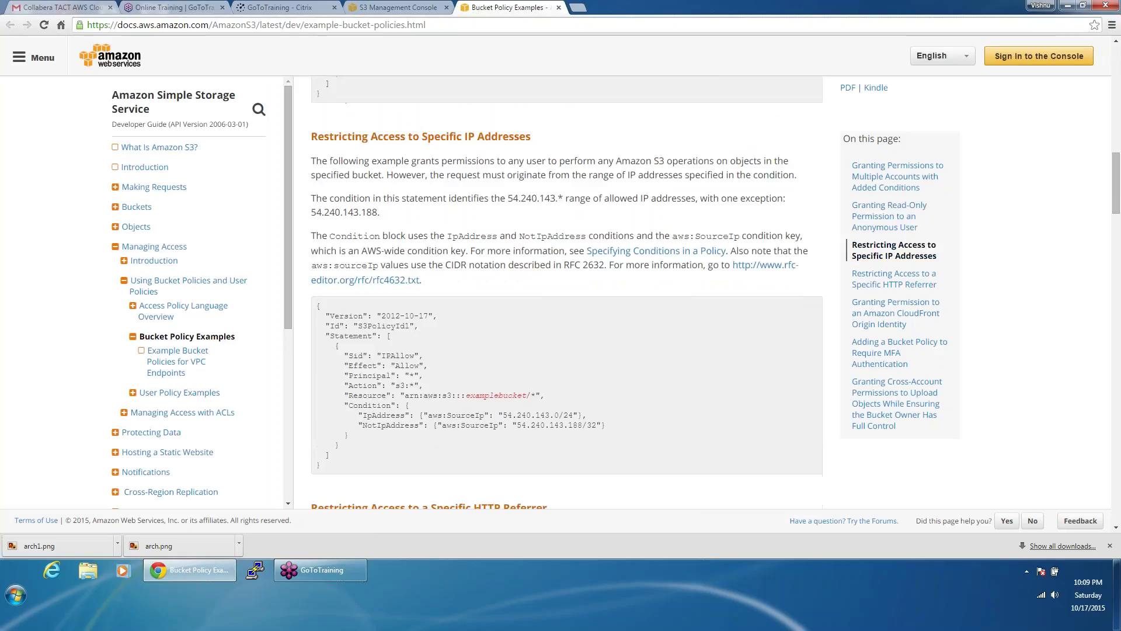
scroll(405, 438, "down", 1)
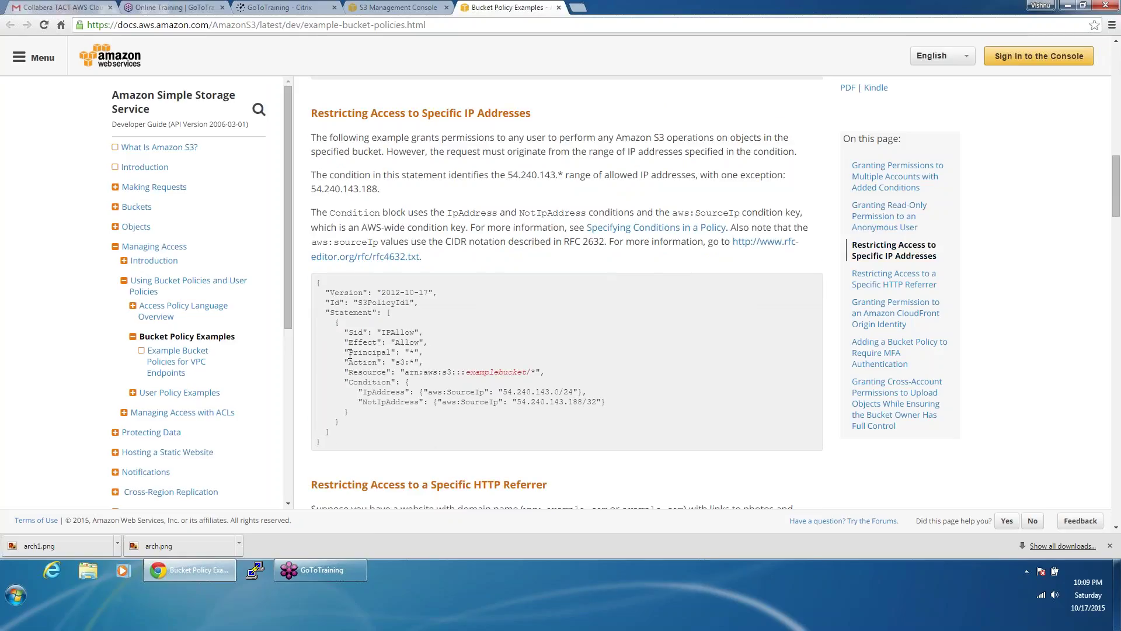
left_click_drag(349, 352, 425, 350)
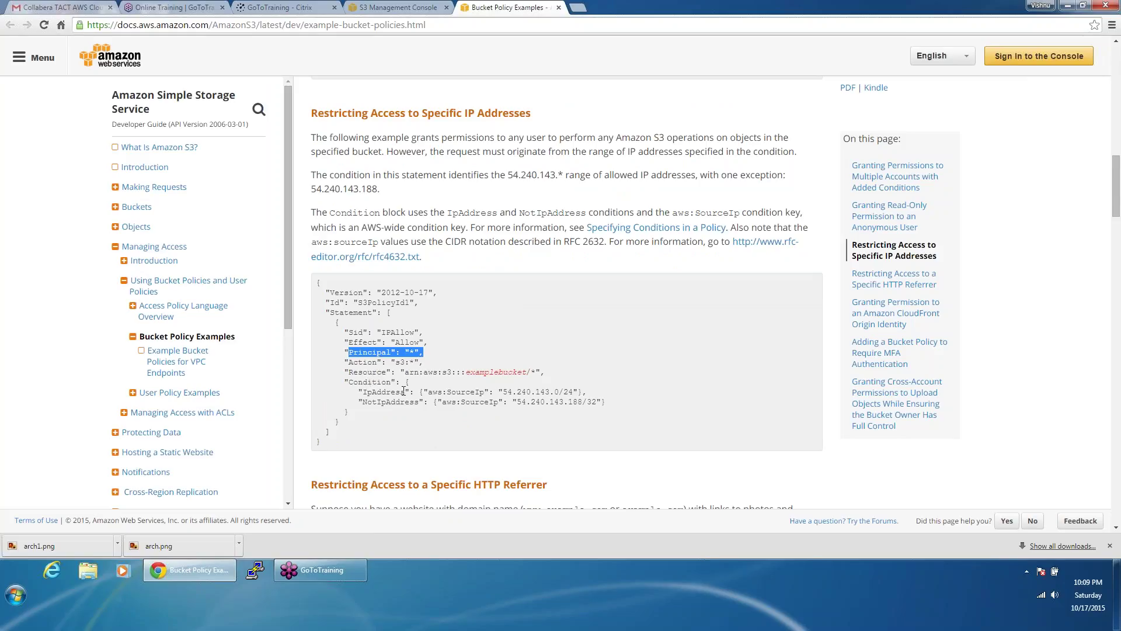
scroll(404, 391, "up", 1)
scroll(404, 390, "up", 2)
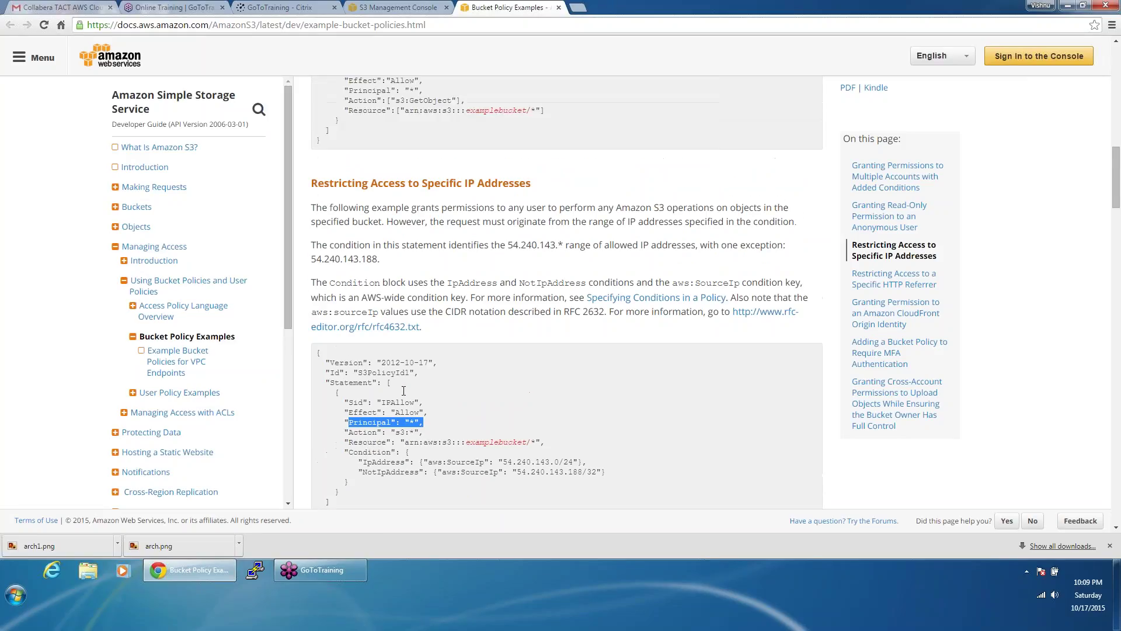
scroll(403, 390, "up", 8)
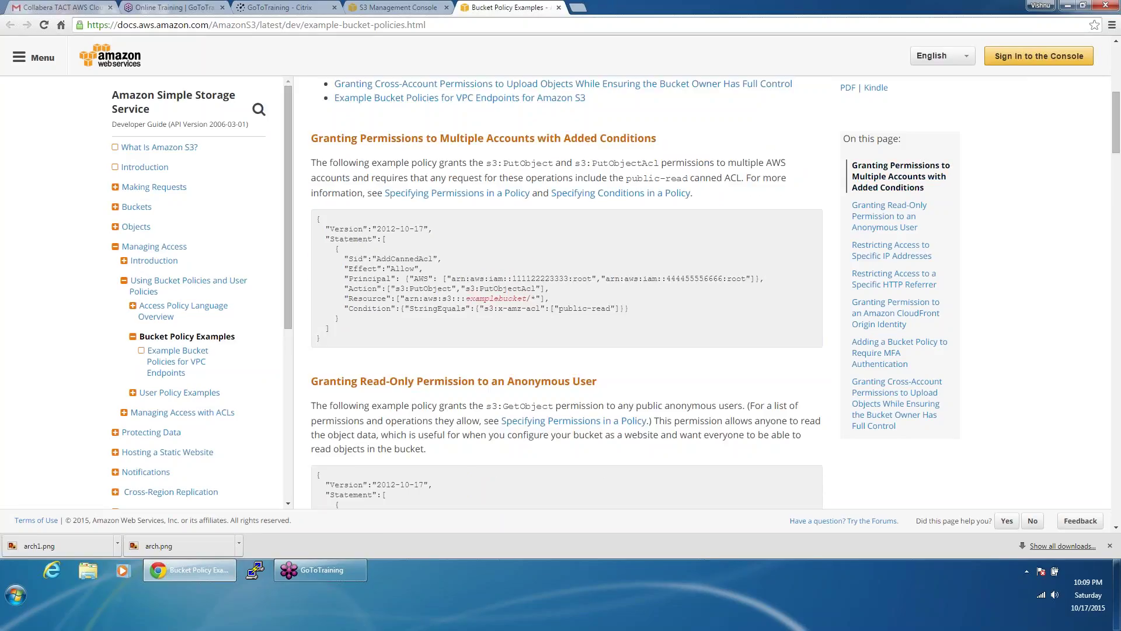
scroll(403, 391, "up", 5)
key("ctrl+shift+Tab")
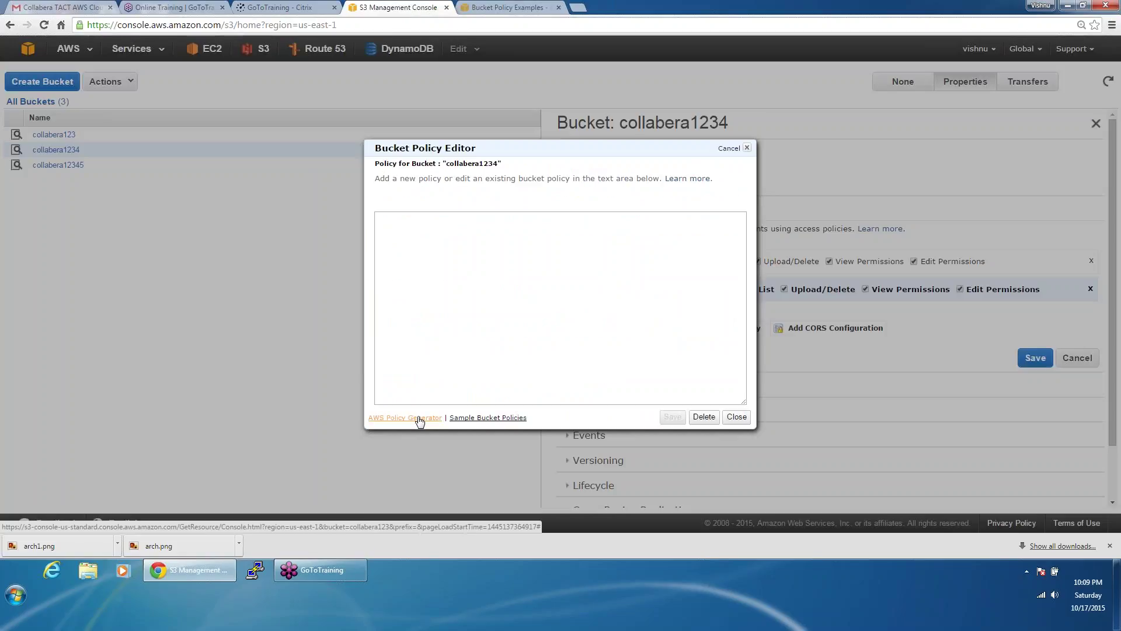
Step: In the AWS Policy Generator, choose S3 Bucket Policy with principal *
left_click(419, 417)
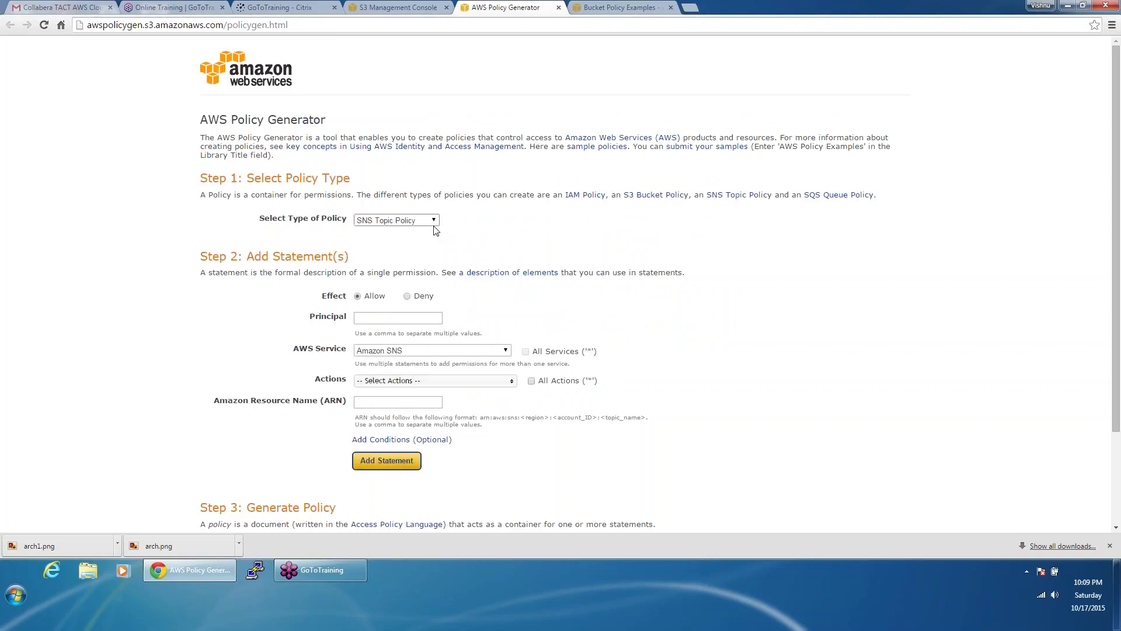
left_click(434, 227)
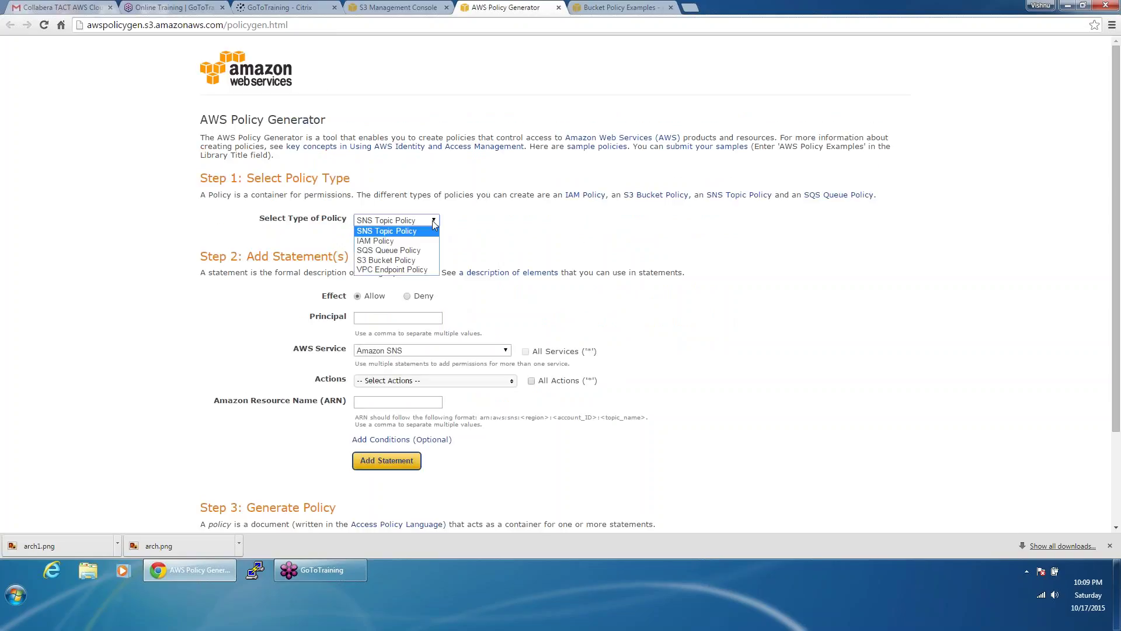
left_click(428, 260)
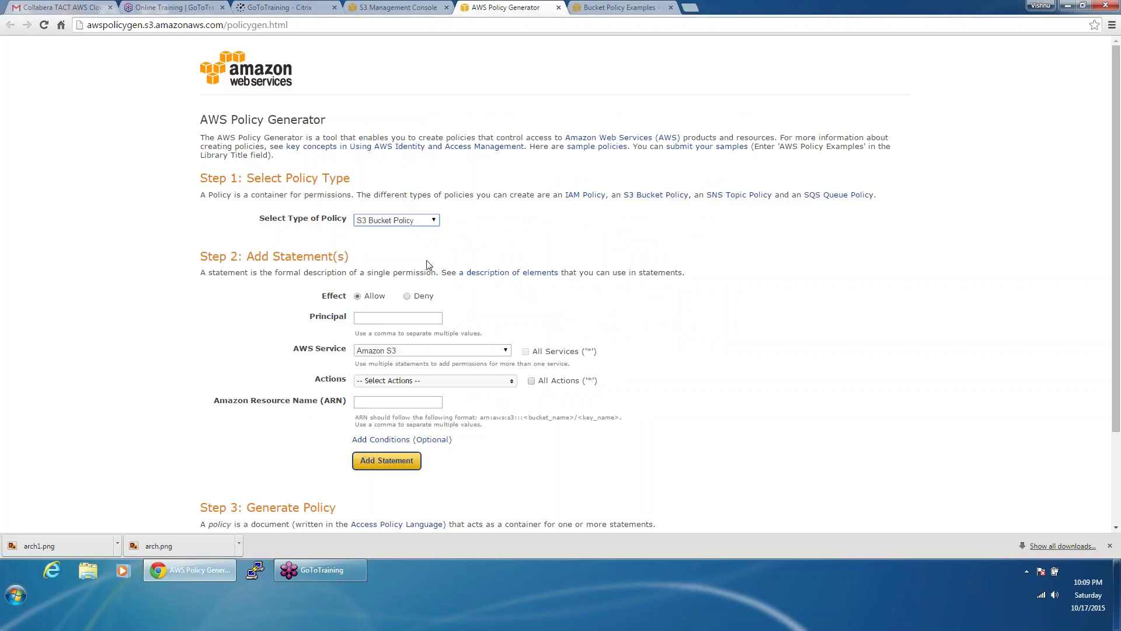
left_click(383, 316)
key("Return")
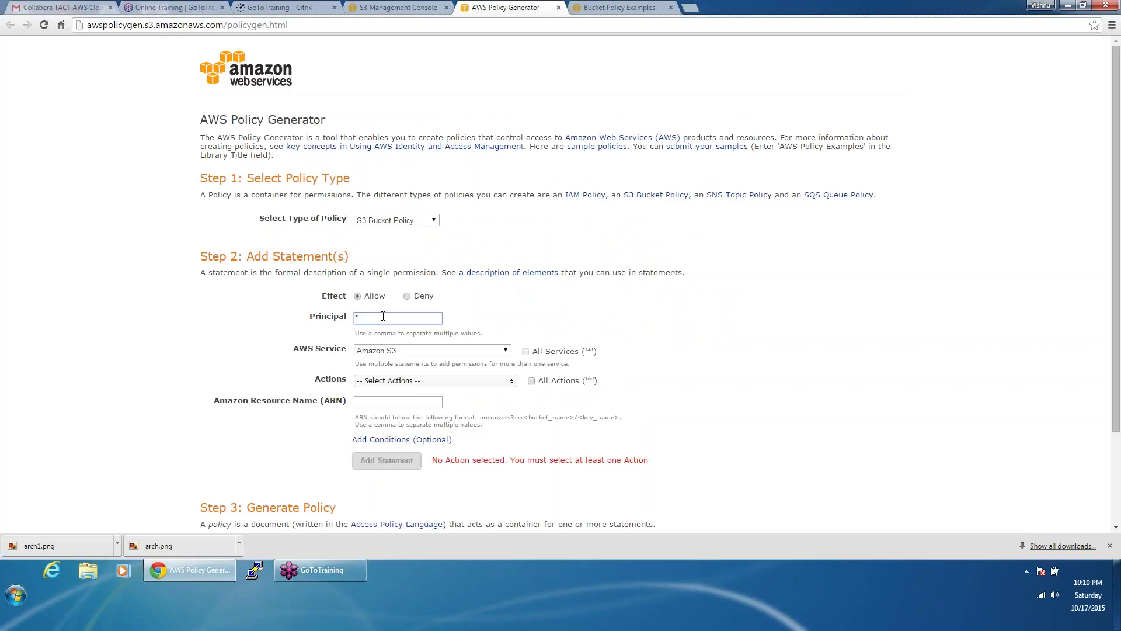
key("Tab")
key("Tab")
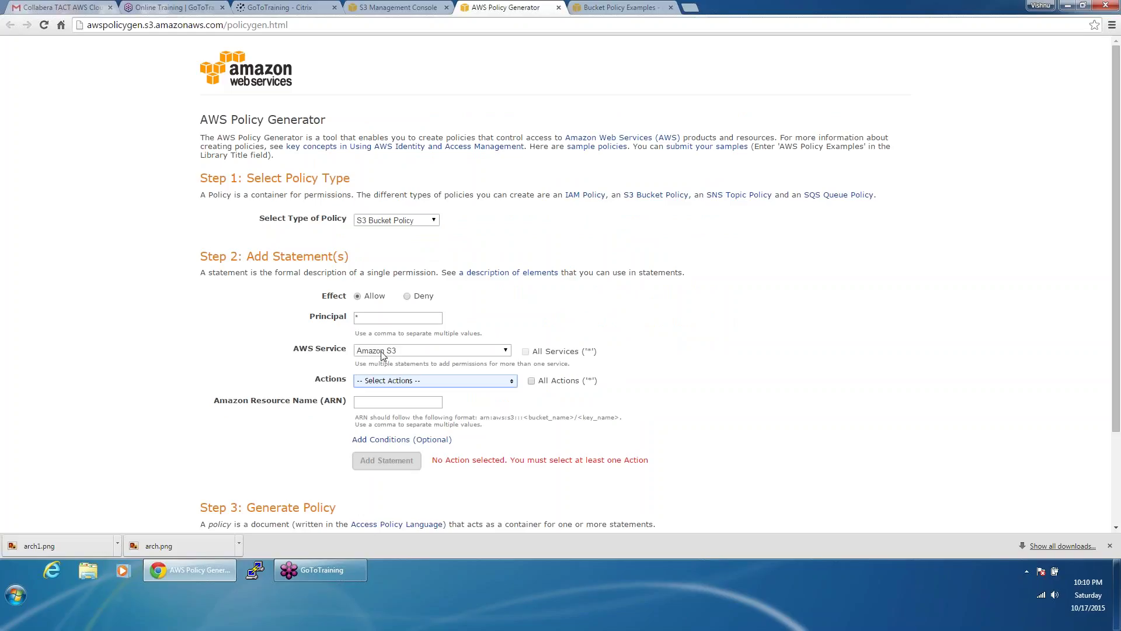
Step: Browse the list of available S3 actions
left_click(389, 383)
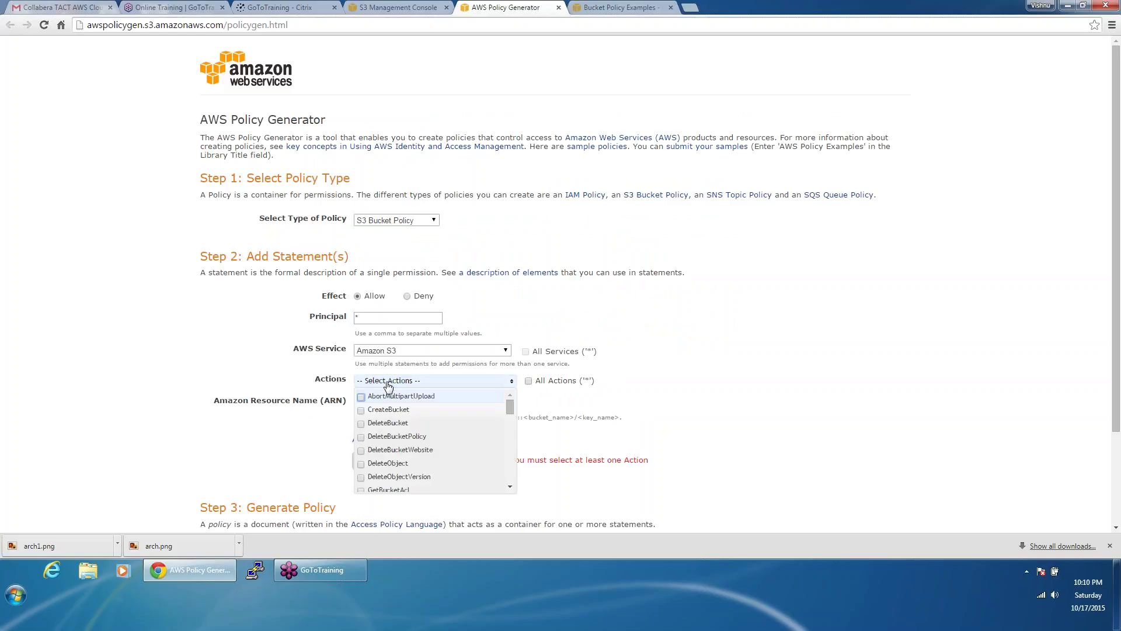
left_click(820, 295)
scroll(821, 294, "down", 1)
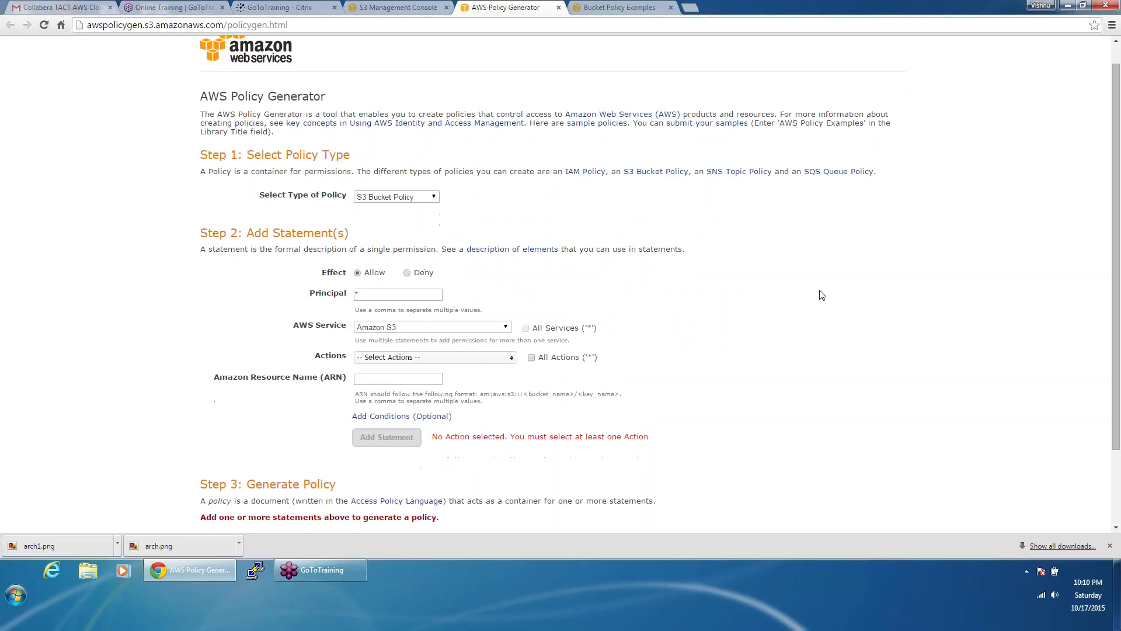
scroll(820, 294, "down", 1)
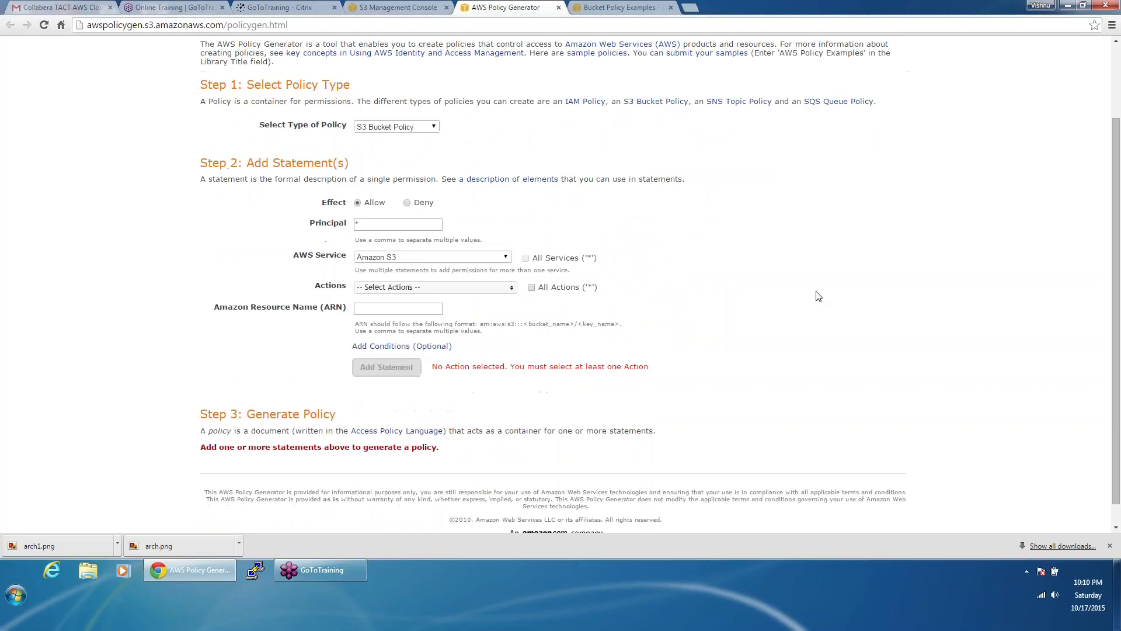
left_click(408, 290)
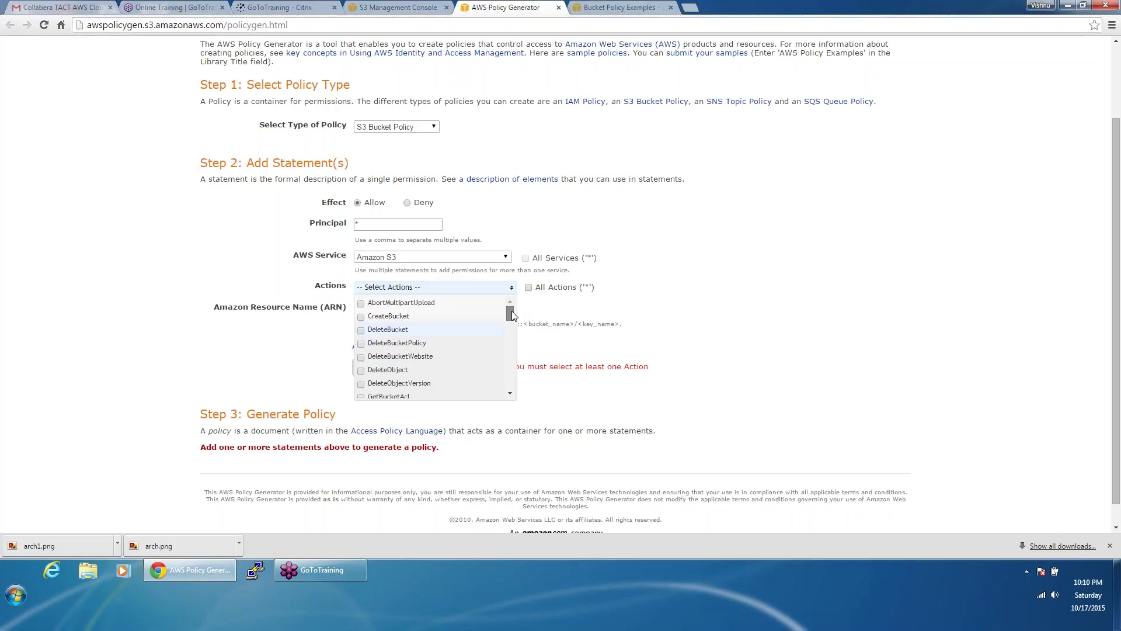
left_click_drag(512, 316, 513, 339)
Step: Close collabera1234's empty Bucket Policy Editor
left_click(397, 7)
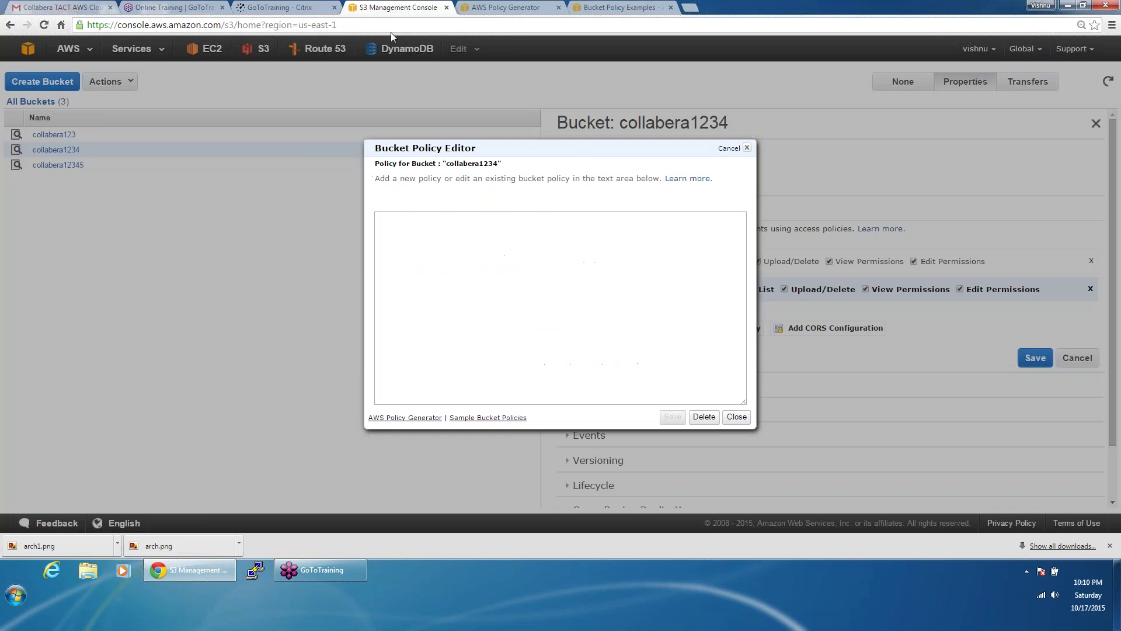
left_click(621, 6)
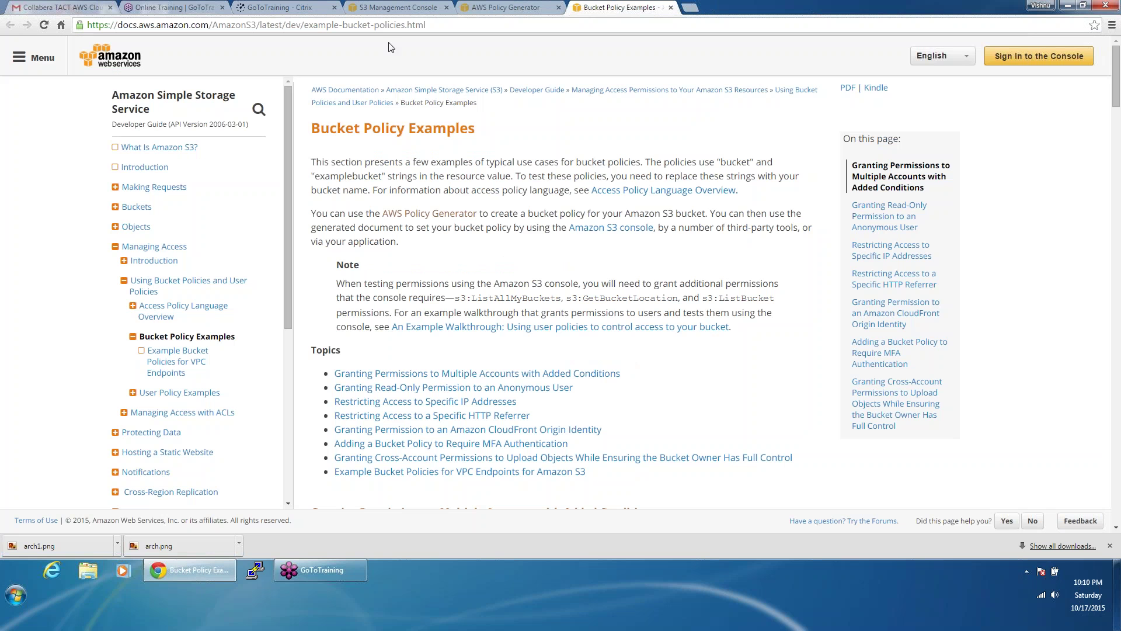
left_click(488, 5)
left_click(413, 7)
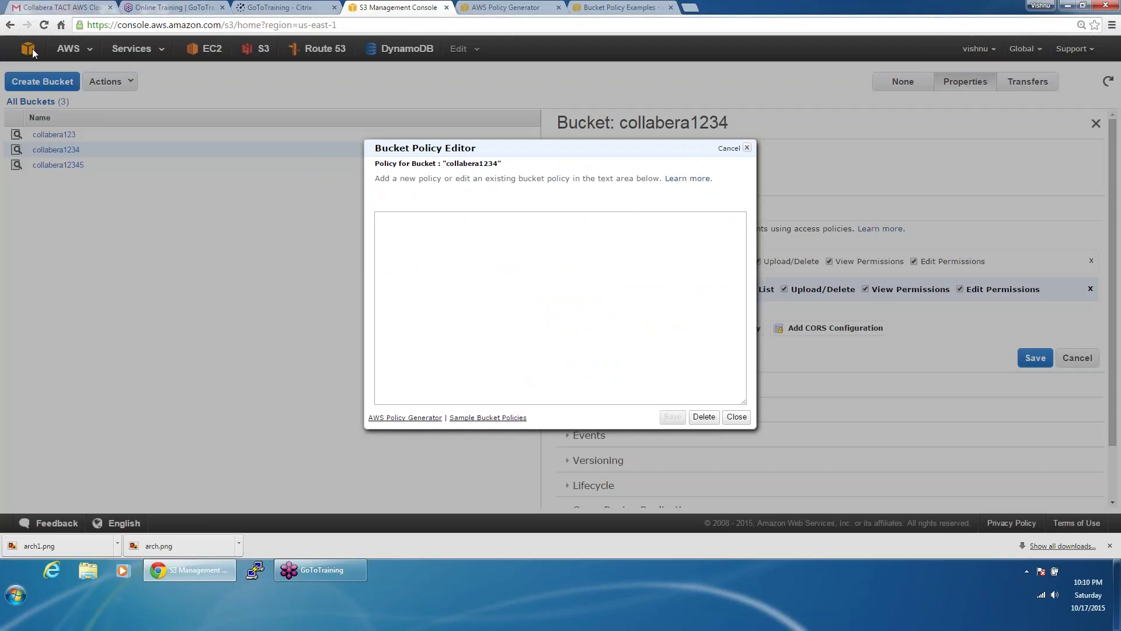
left_click(737, 416)
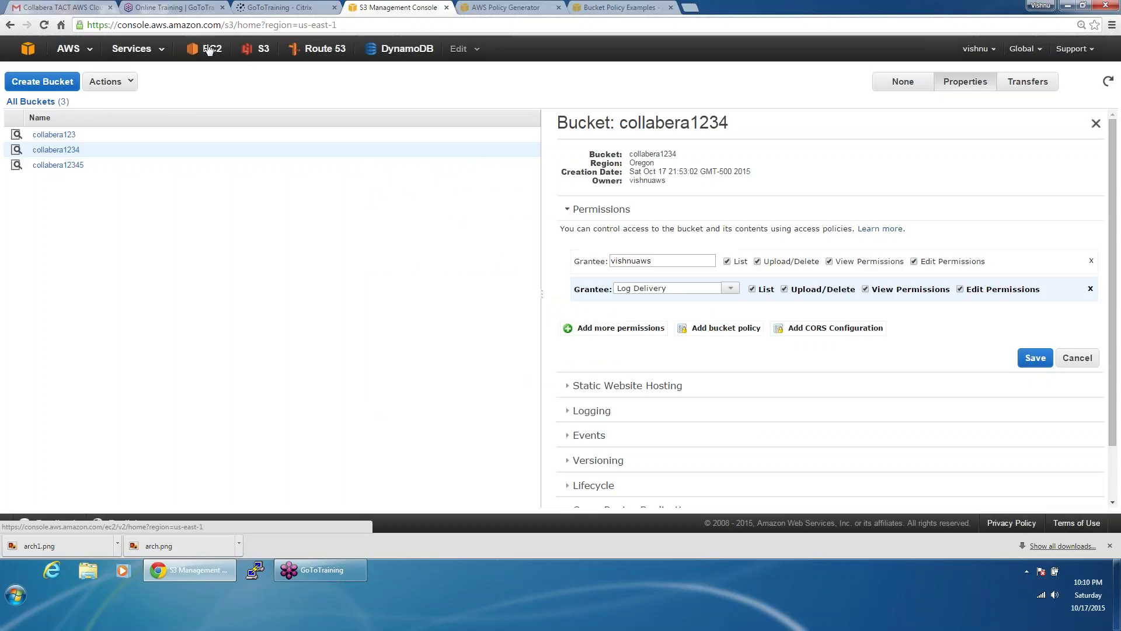
Step: Open the IAM Management Console in a new tab
right_click(236, 47)
key("Escape")
middle_click(205, 48)
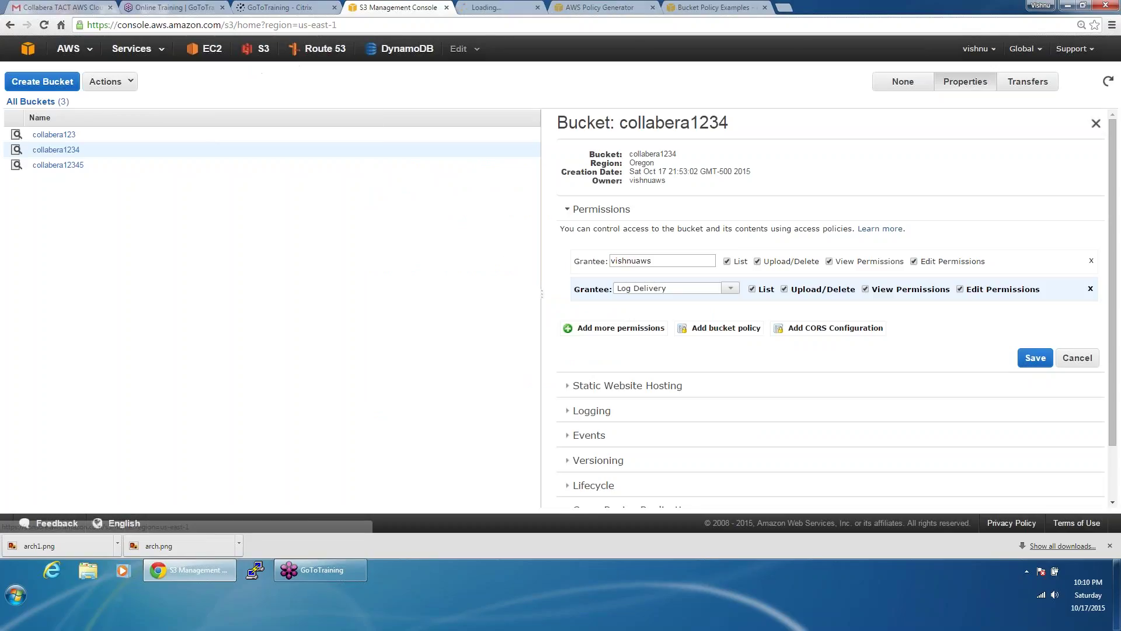
left_click(516, 6)
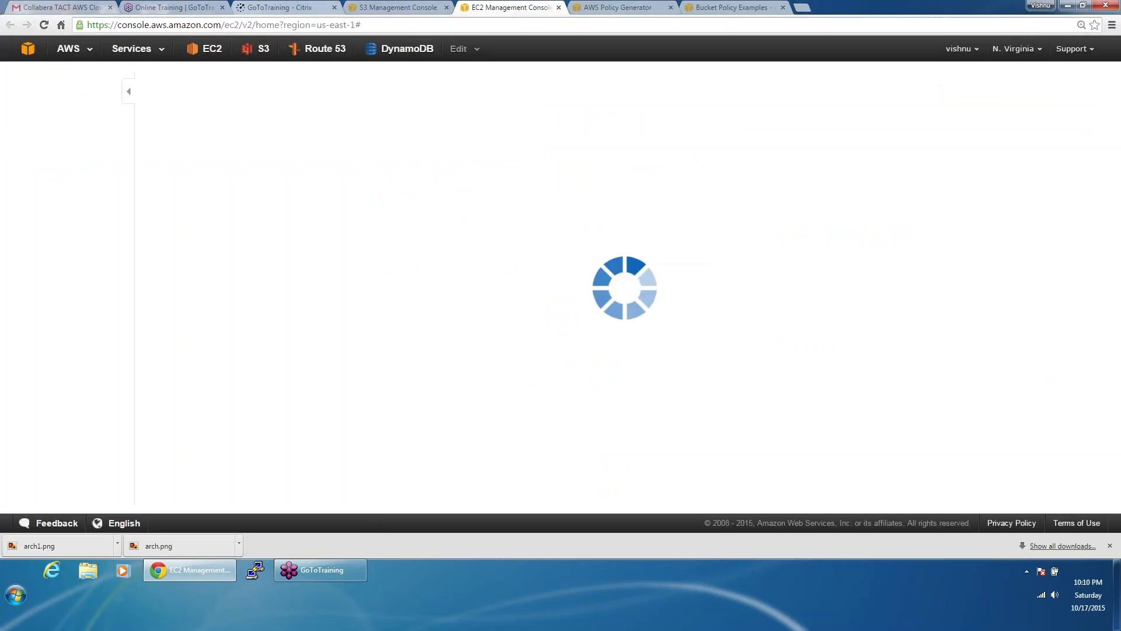
left_click(27, 48)
left_click(370, 394)
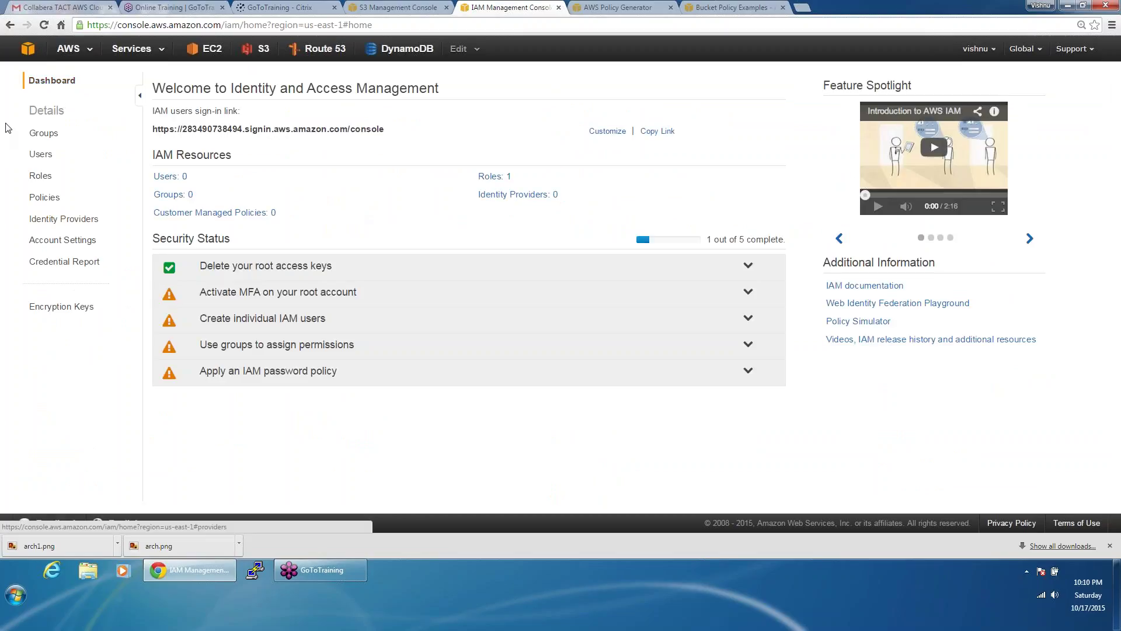
Step: Create a new IAM user named user1
left_click(41, 154)
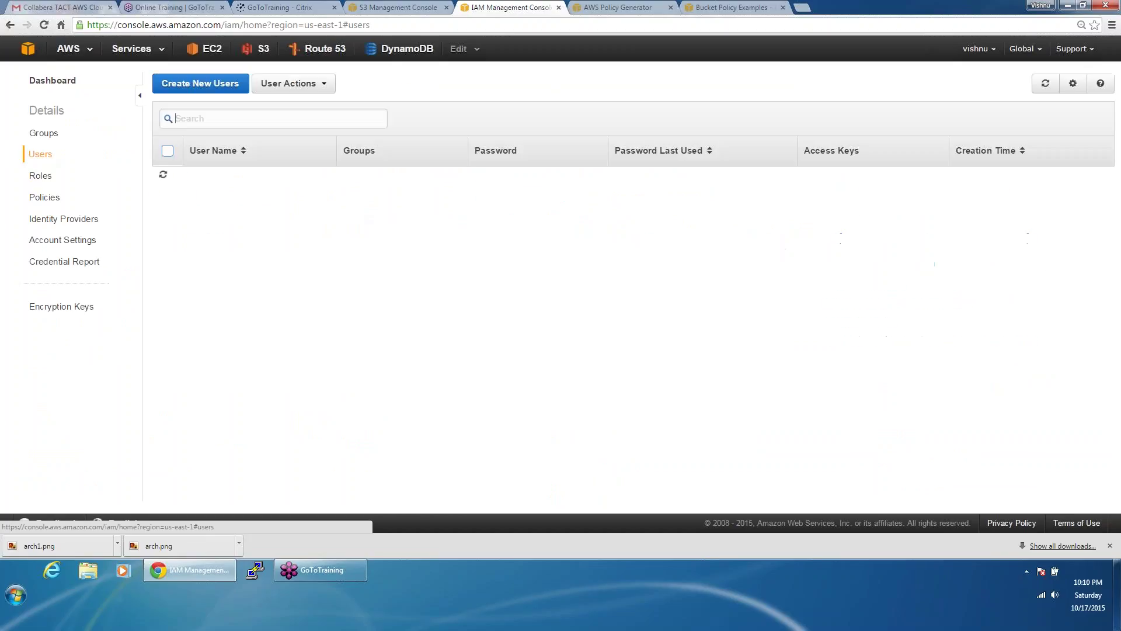
left_click(216, 86)
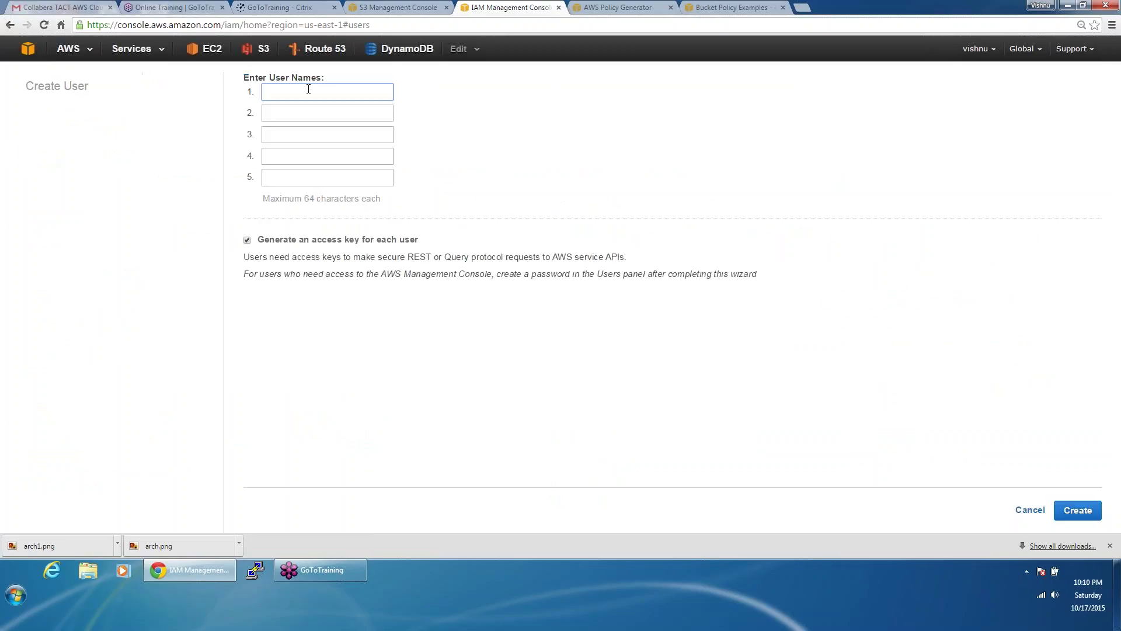
type("user1")
left_click(1077, 510)
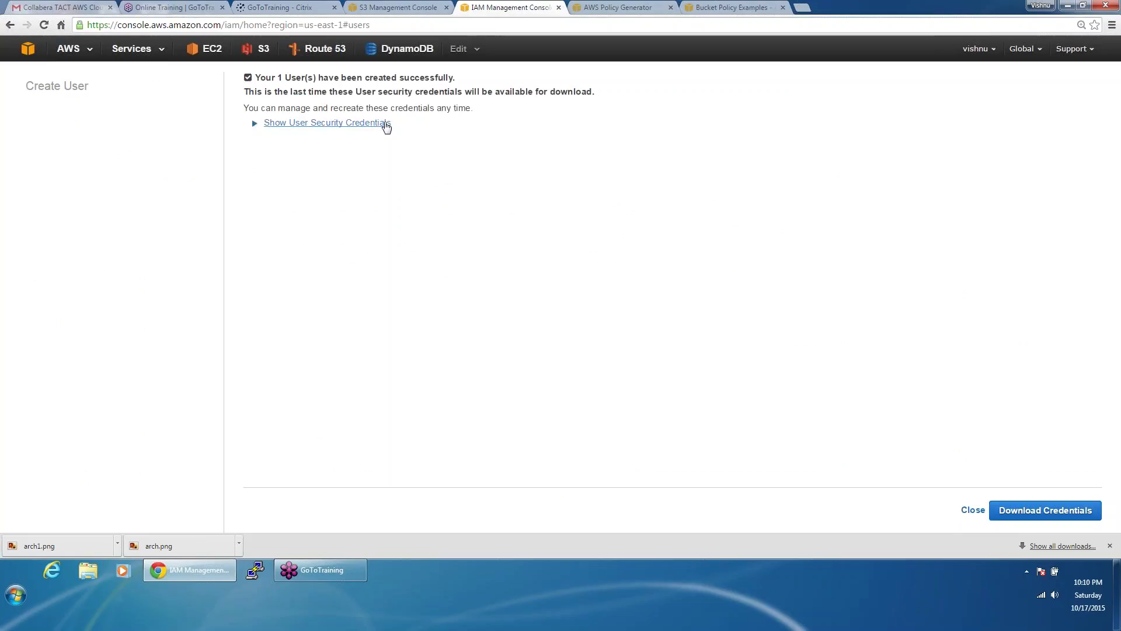
Step: Paste user1's access key ID and secret key into Notepad, then close the creation page
left_click(384, 124)
left_click_drag(575, 180, 302, 147)
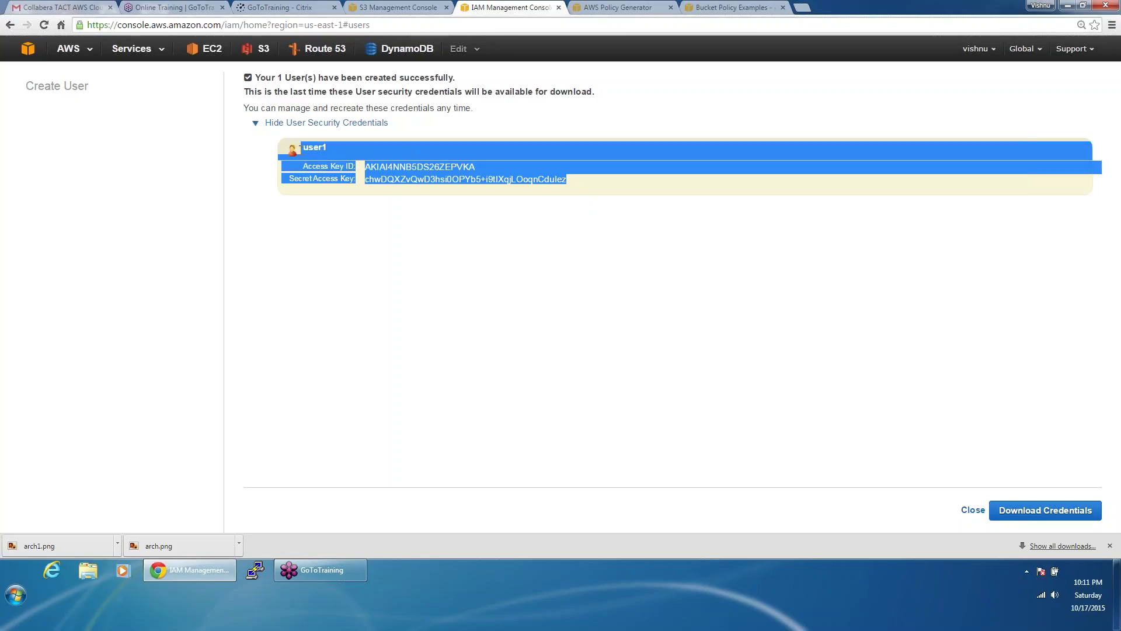
left_click(13, 601)
left_click(44, 319)
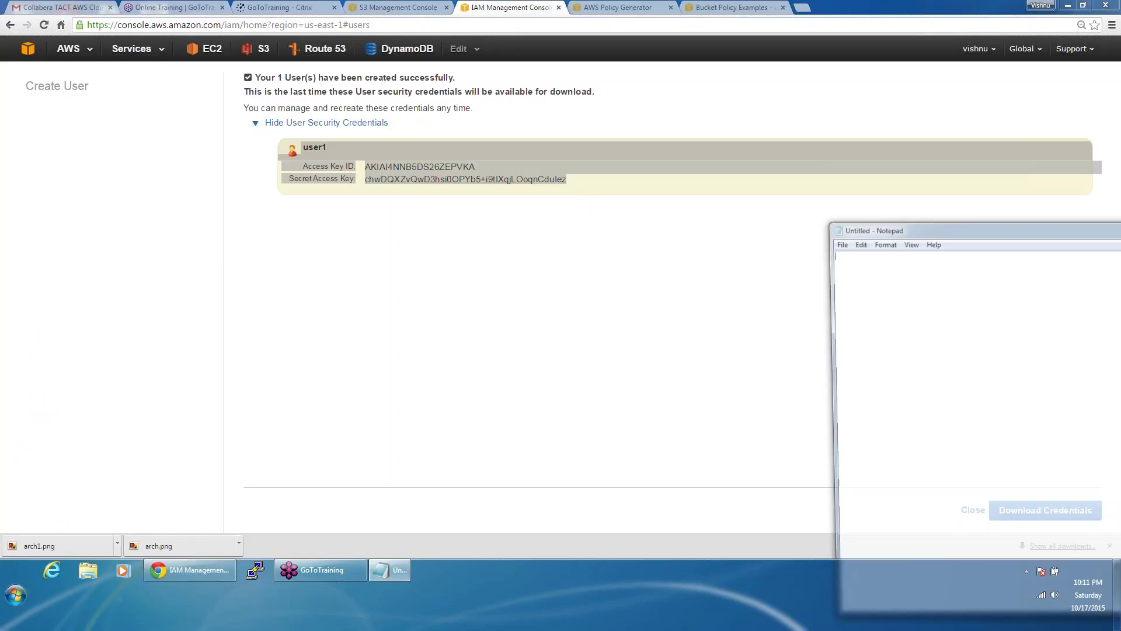
key("ctrl+v")
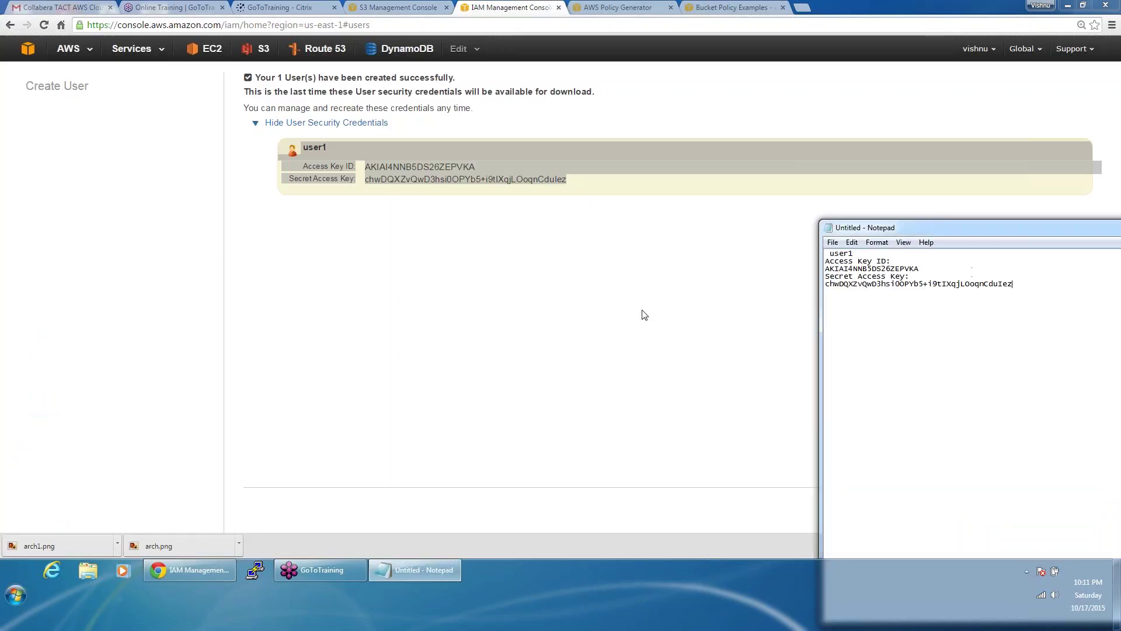
left_click(643, 313)
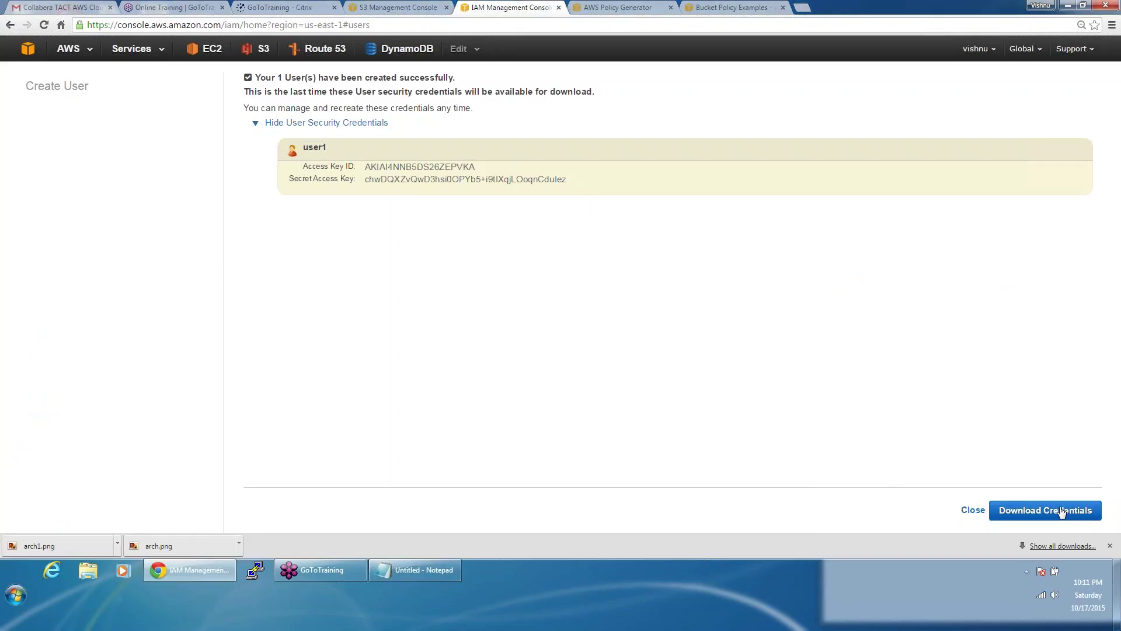
left_click(974, 511)
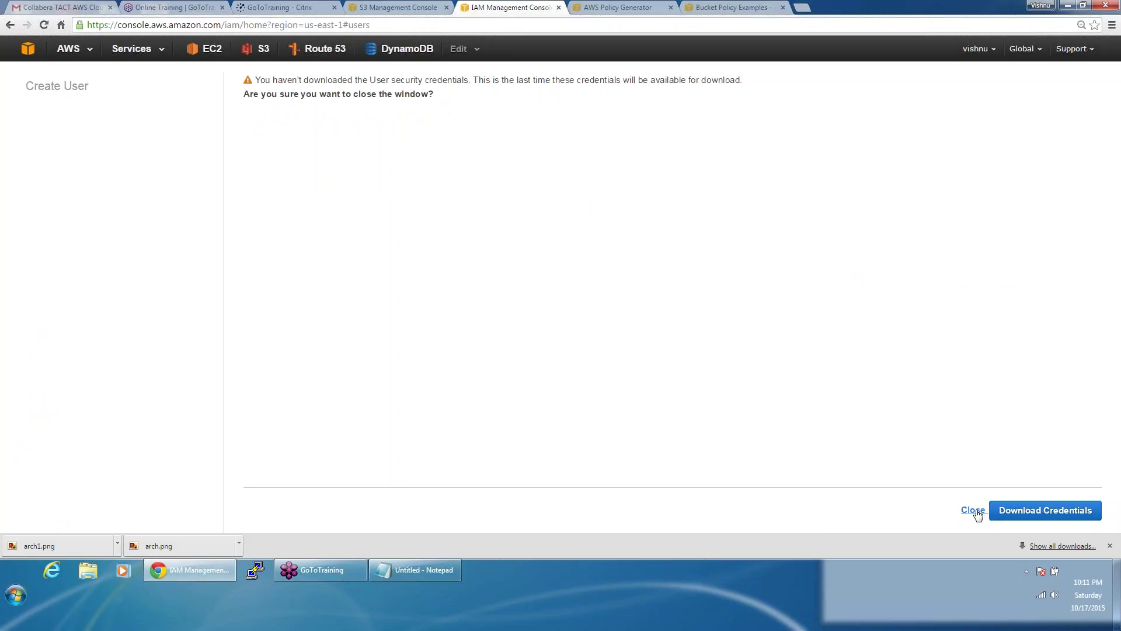
left_click(973, 510)
Step: Copy user1's ARN, then open the AWS Policy Generator from collabera1234's bucket policy editor
left_click(509, 186)
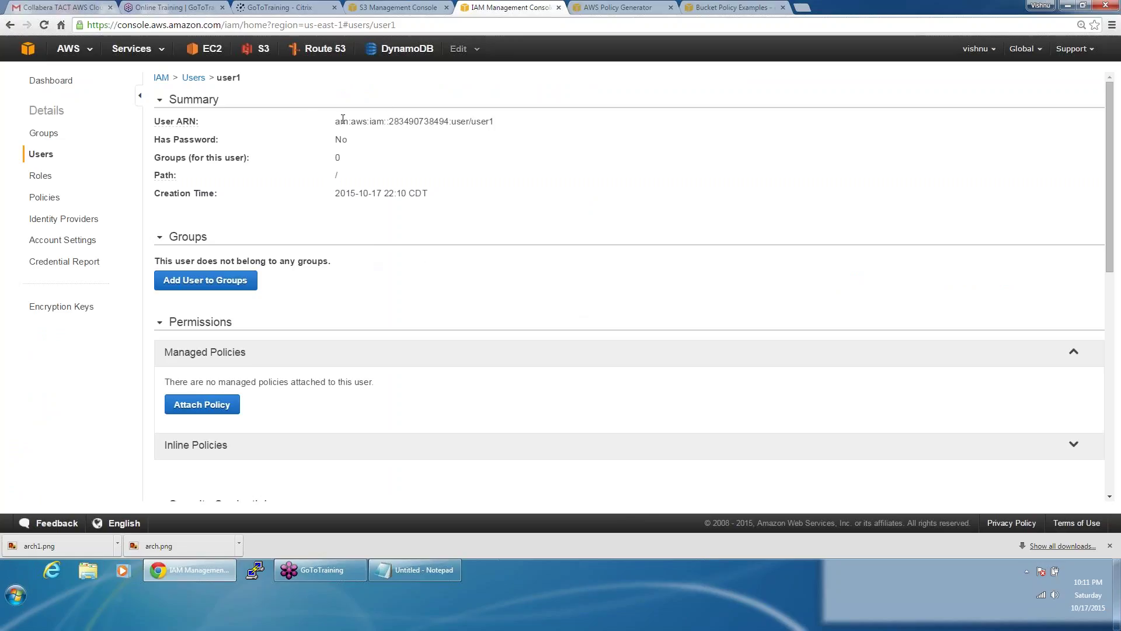
left_click_drag(337, 121, 496, 121)
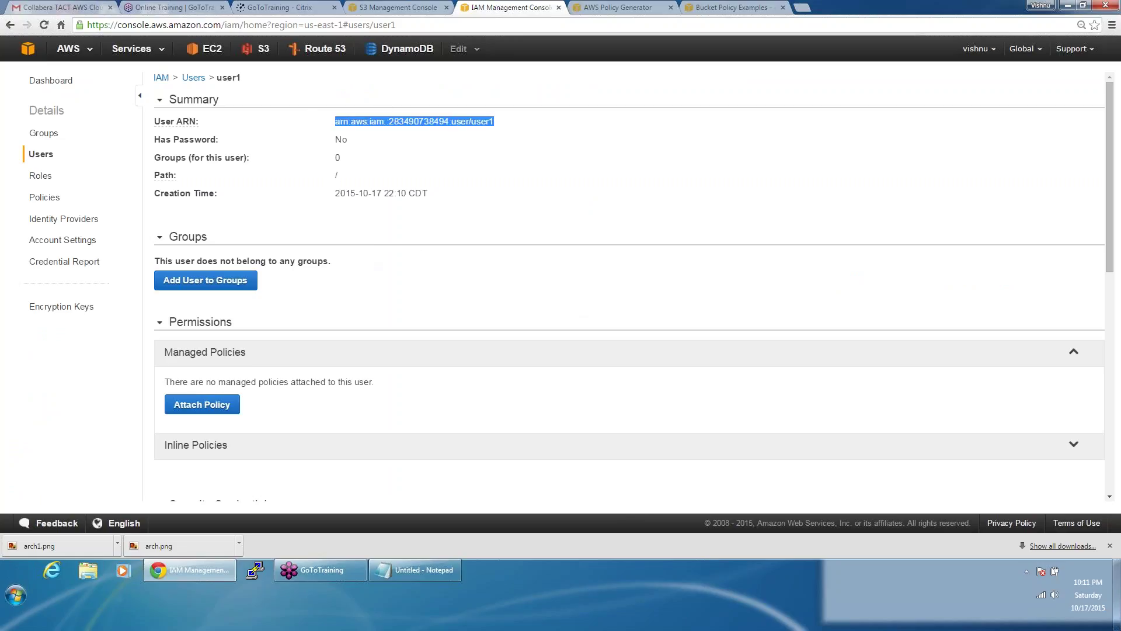
left_click(377, 7)
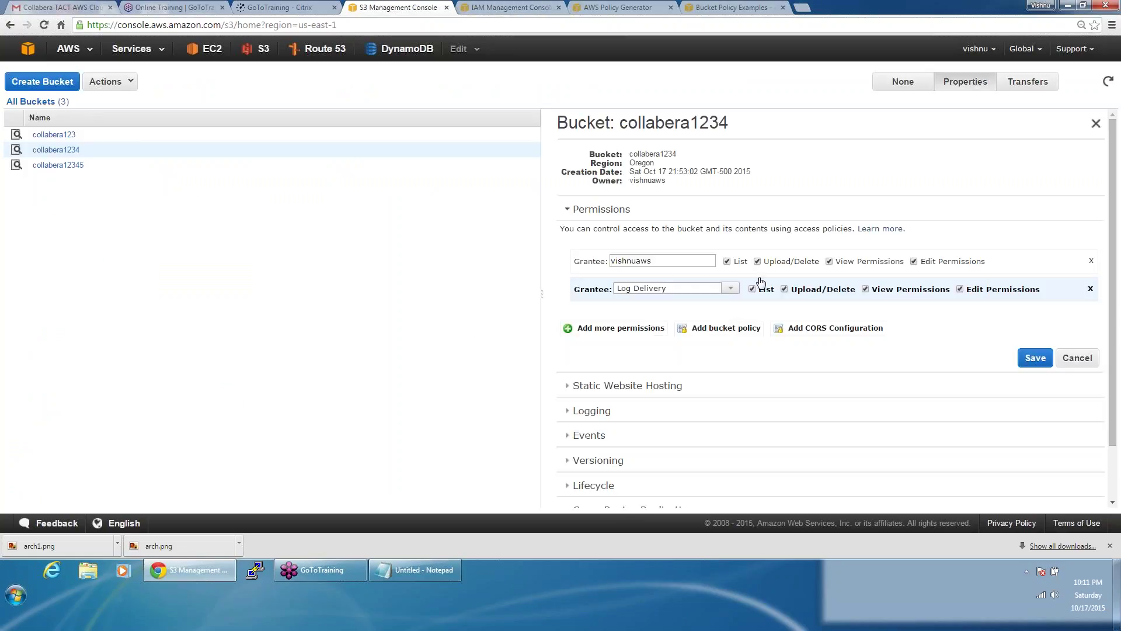
left_click(722, 330)
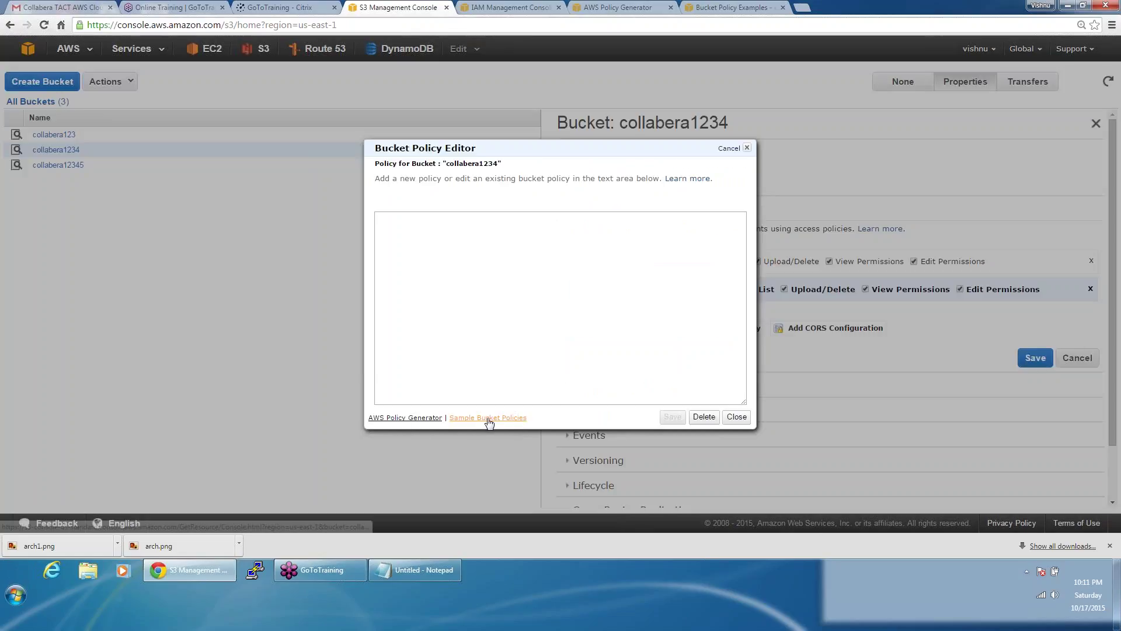
left_click(416, 419)
Step: Set up a Deny S3 Bucket Policy statement with user1's ARN as principal
left_click(403, 220)
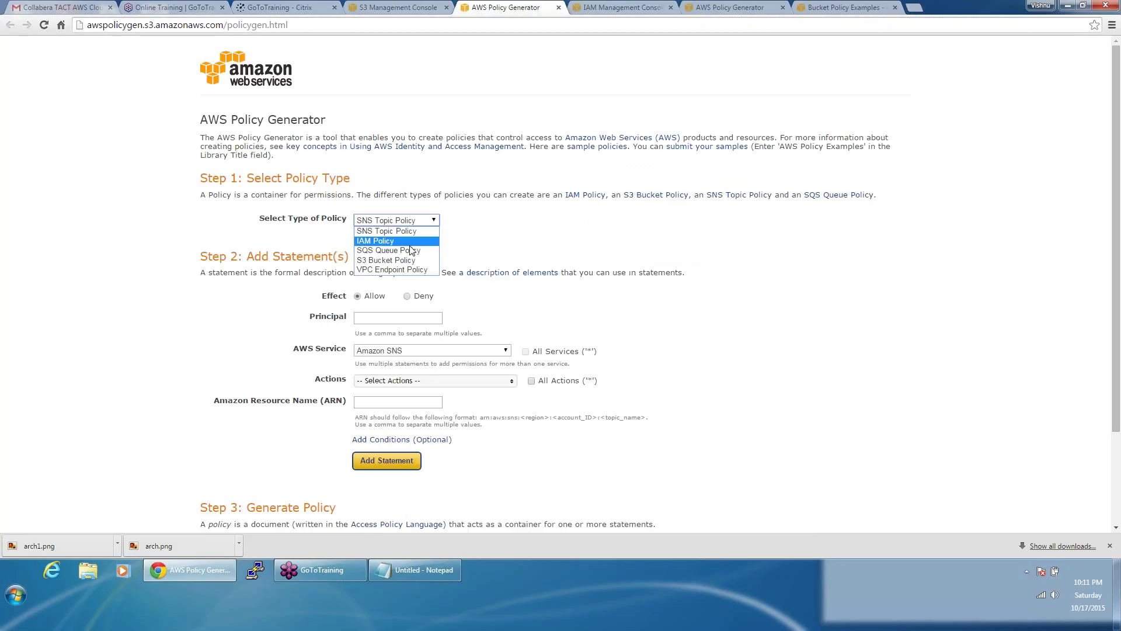
left_click(411, 266)
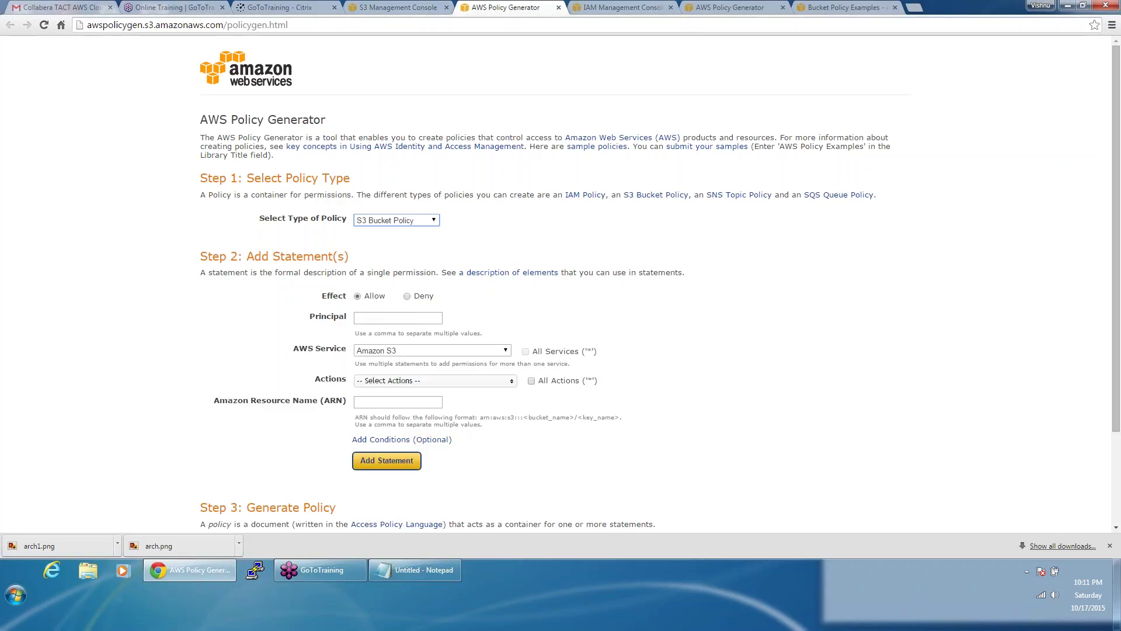
left_click(407, 297)
left_click(405, 319)
key("ctrl+v")
key("Return")
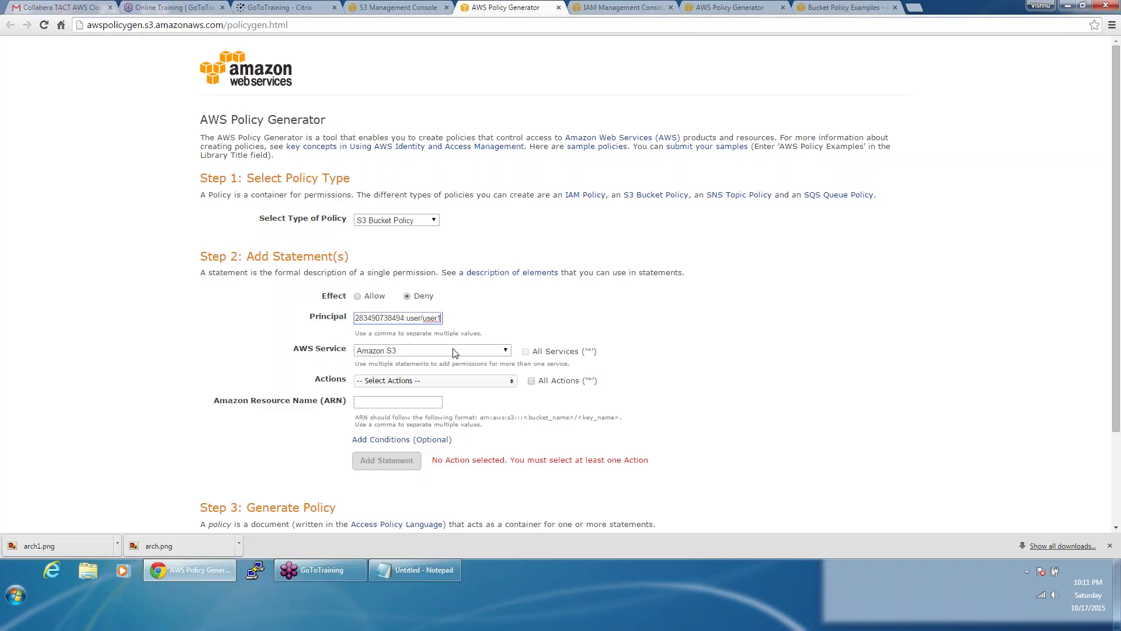
Step: Choose DeleteBucket and DeleteObject as the denied actions, then return to the S3 console
left_click(437, 382)
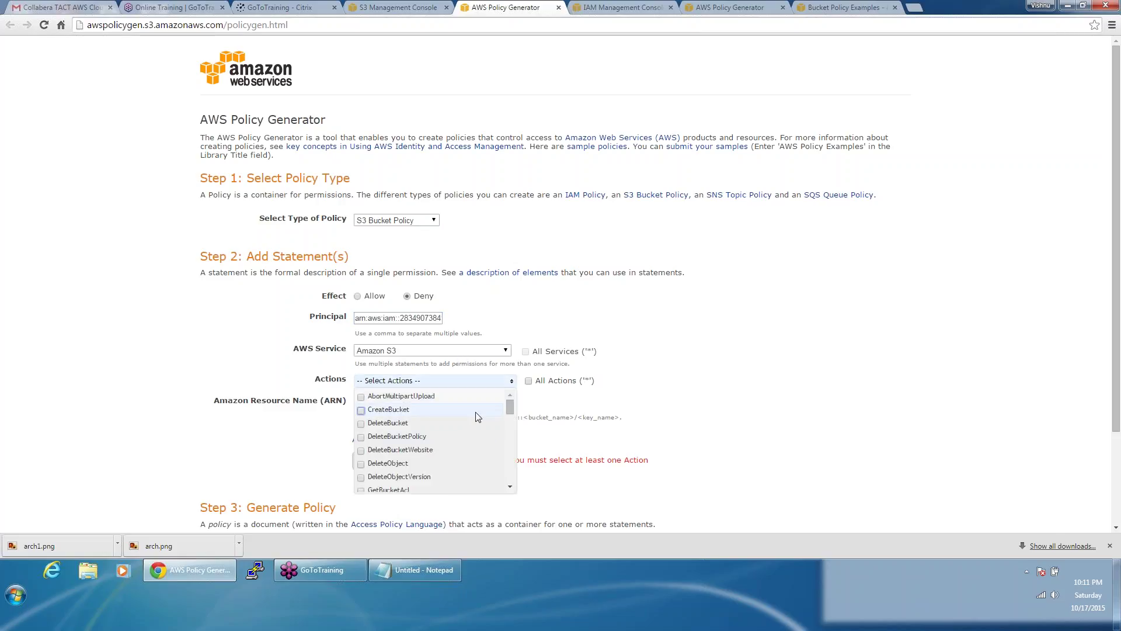
left_click(362, 424)
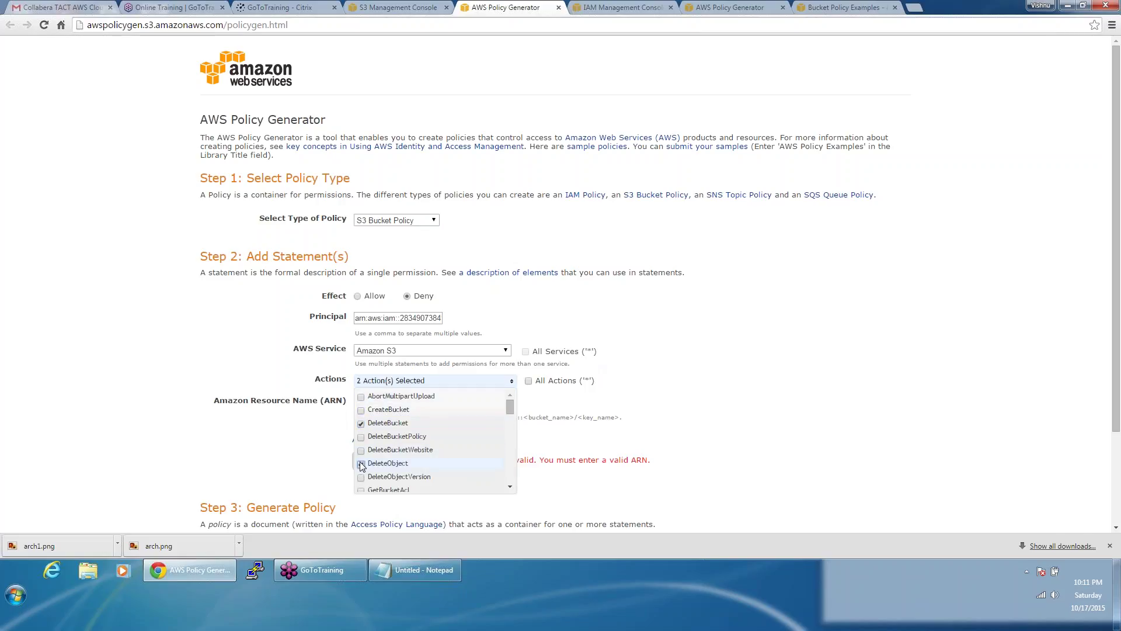
left_click(646, 376)
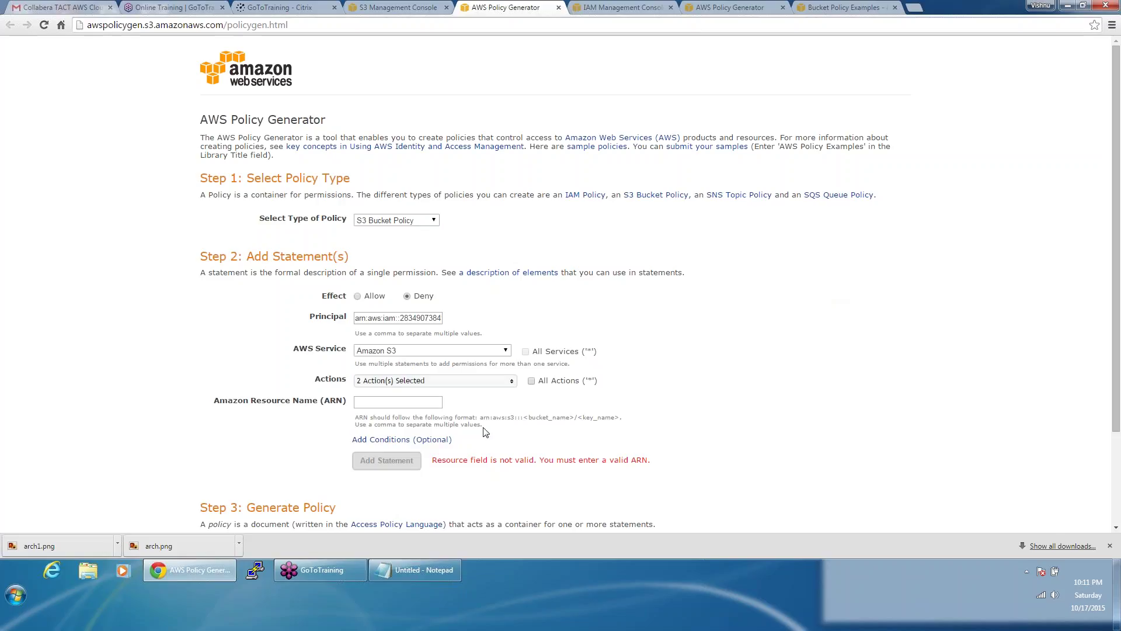
left_click(395, 403)
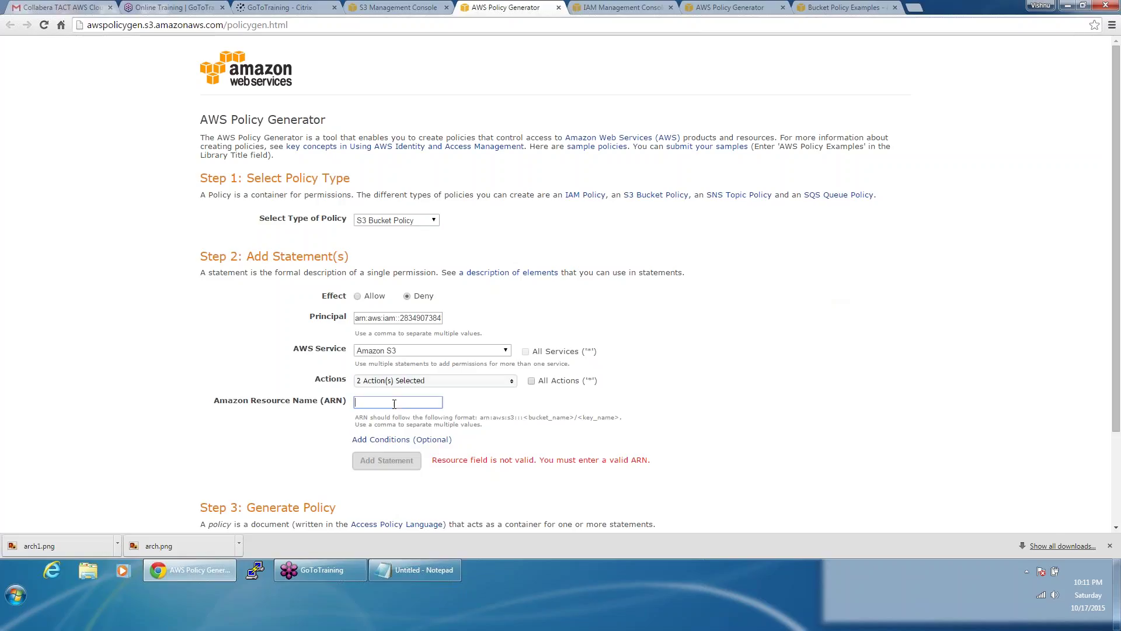
left_click(400, 7)
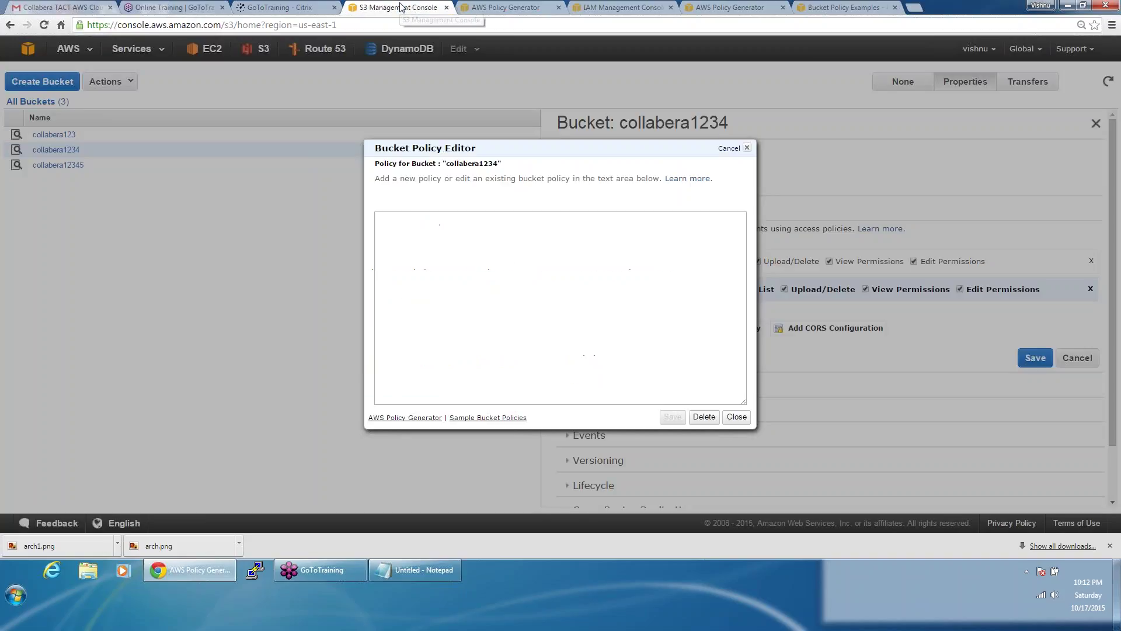
Step: Close the empty Bucket Policy Editor and review user1's summary in IAM
left_click(749, 149)
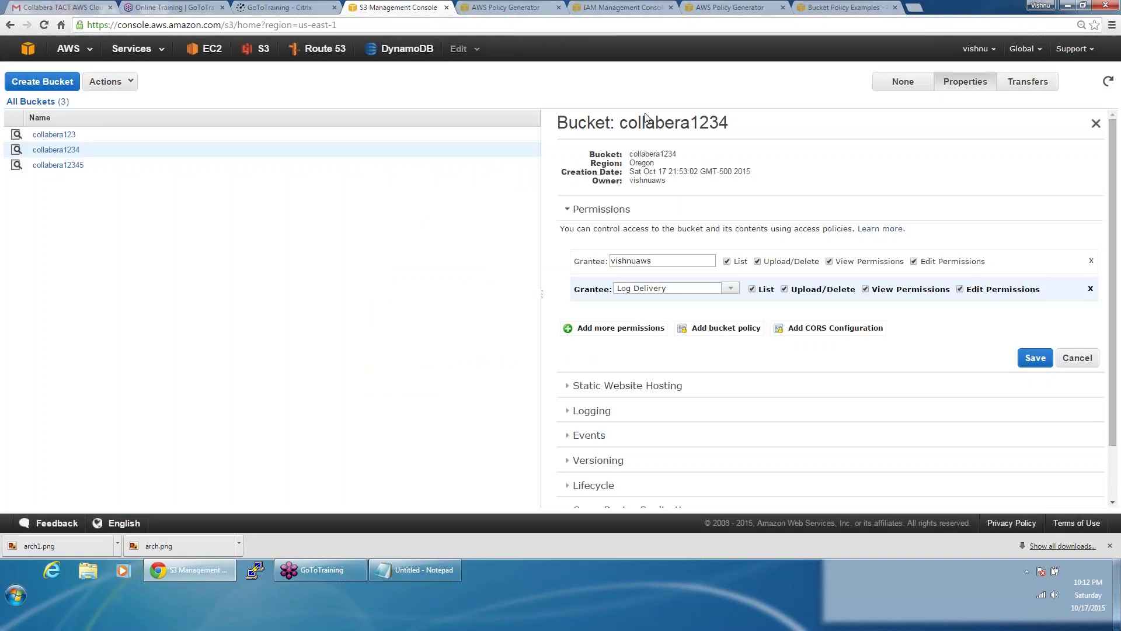
left_click(619, 7)
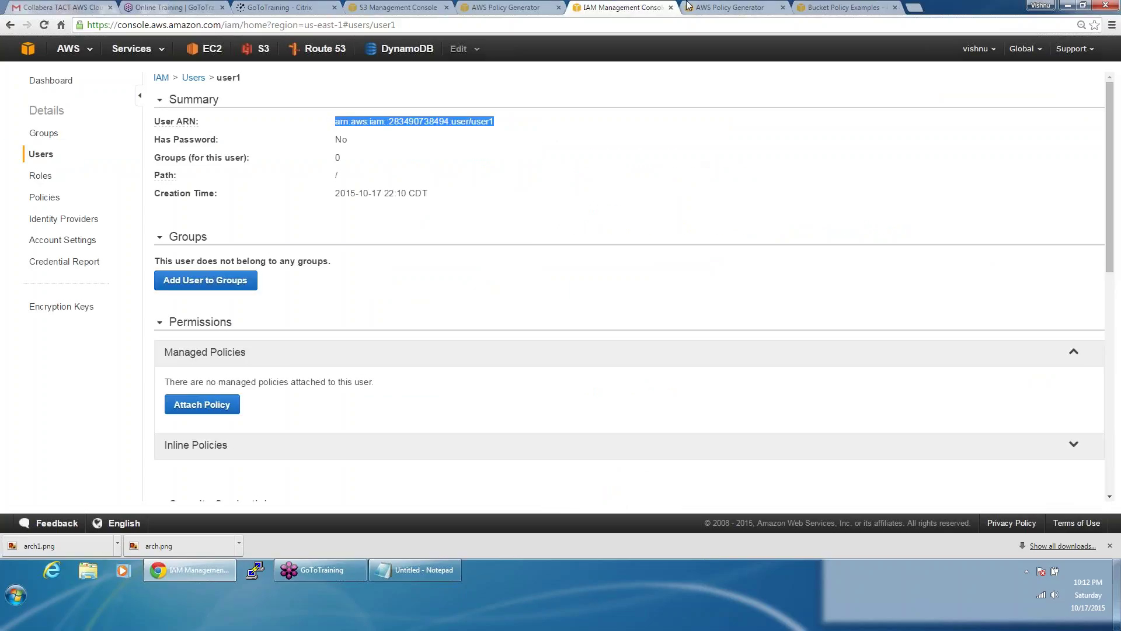
left_click(689, 6)
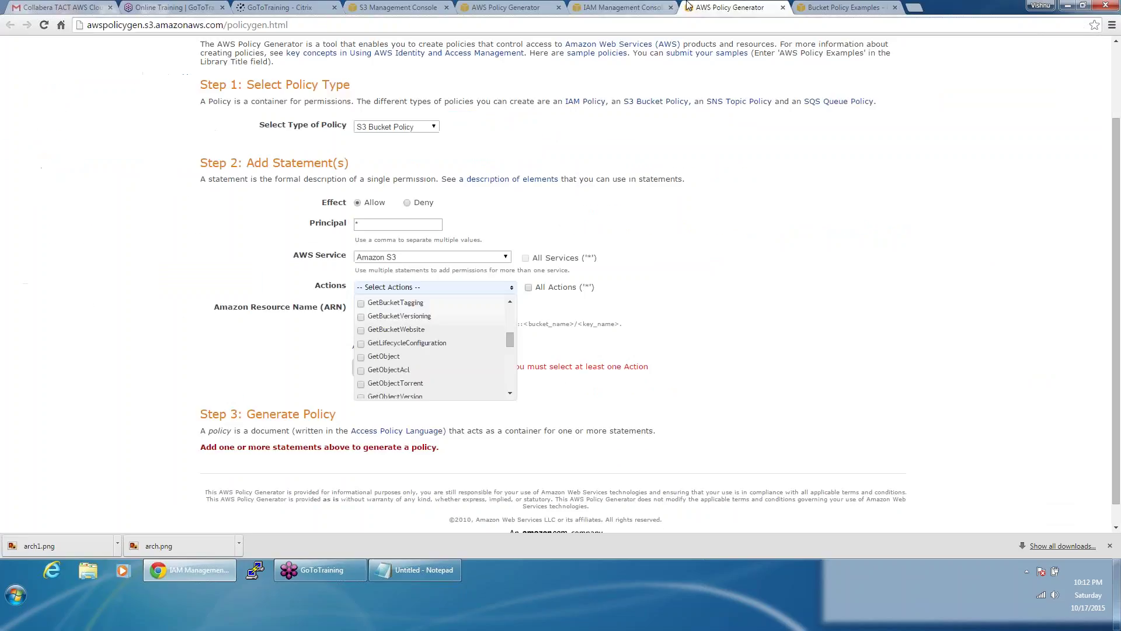
Step: Paste the arn:aws:s3::: prefix from the bucket policy examples docs into the ARN field
left_click(833, 5)
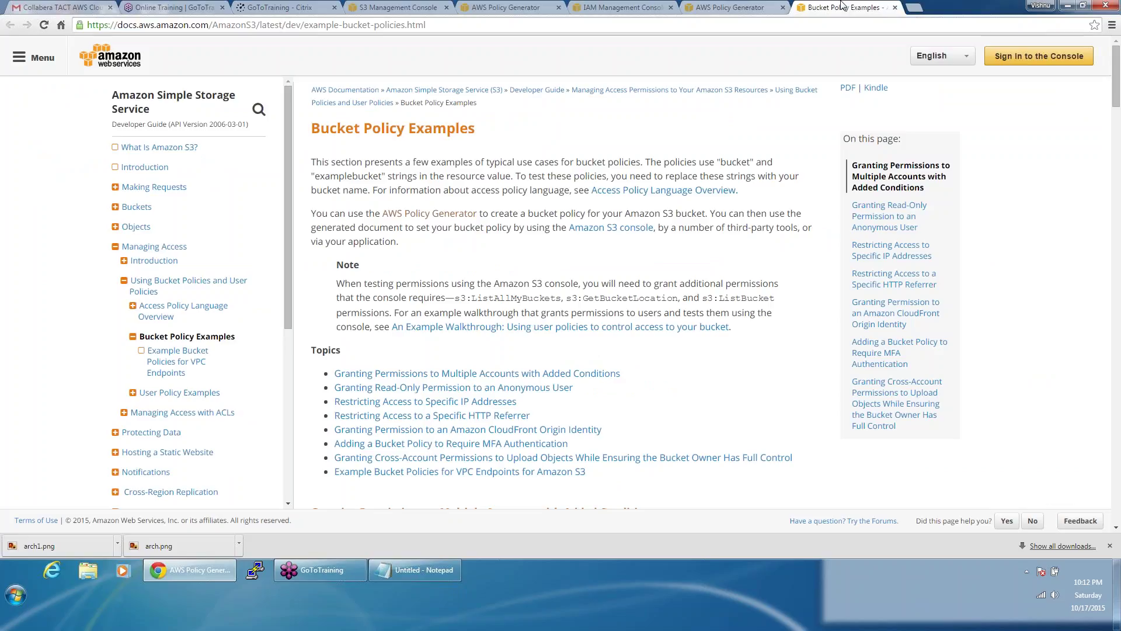
scroll(690, 348, "down", 2)
scroll(690, 349, "down", 4)
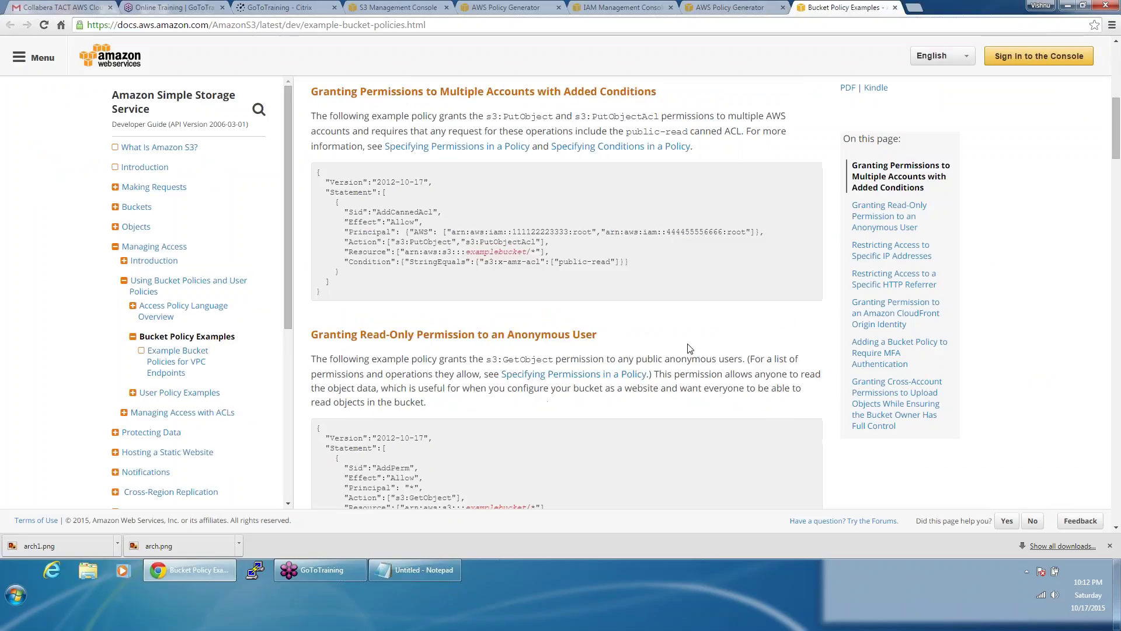
scroll(690, 349, "down", 1)
scroll(690, 349, "down", 1)
left_click_drag(405, 205, 462, 205)
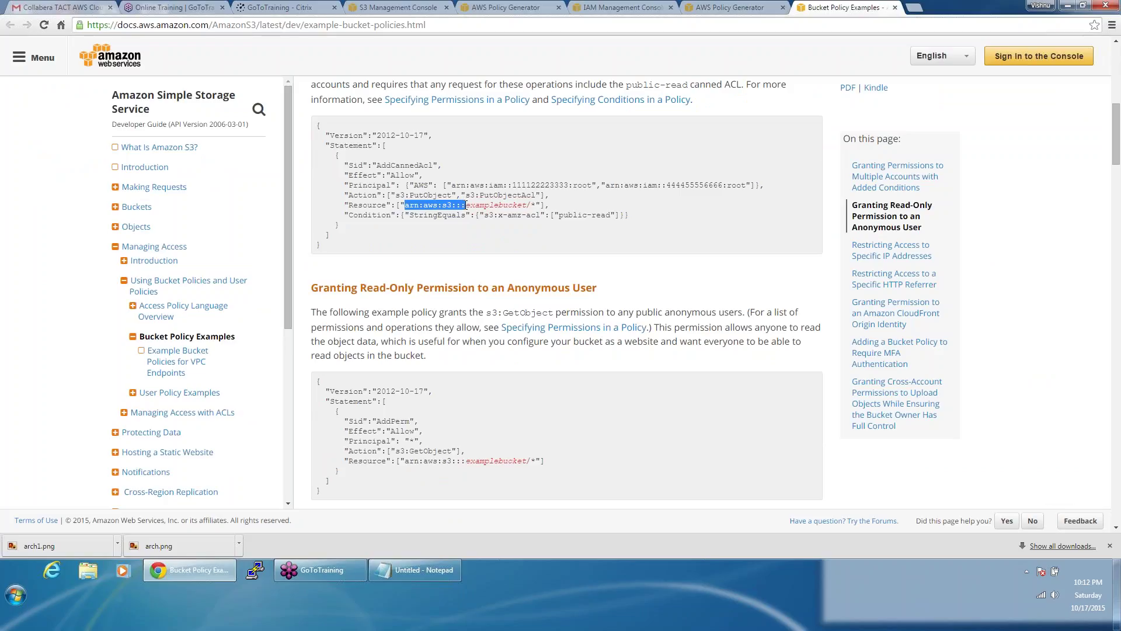
left_click(492, 7)
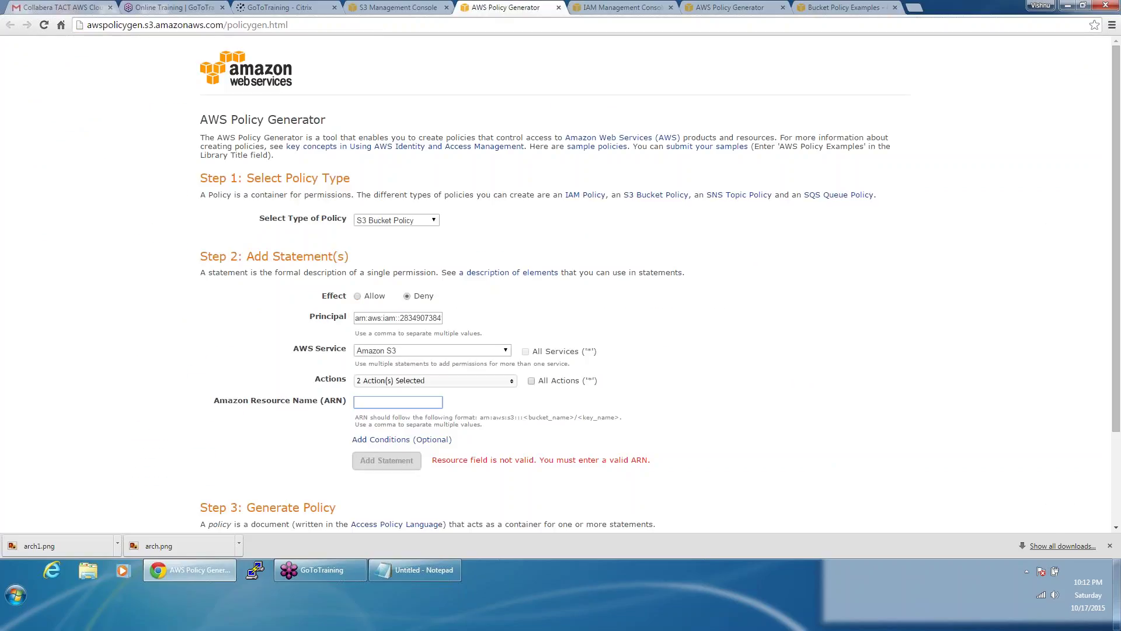
type("arn:aws:s3:::")
Step: Complete the ARN as arn:aws:s3:::collabera1234 and add the Deny statement for user1
left_click(406, 7)
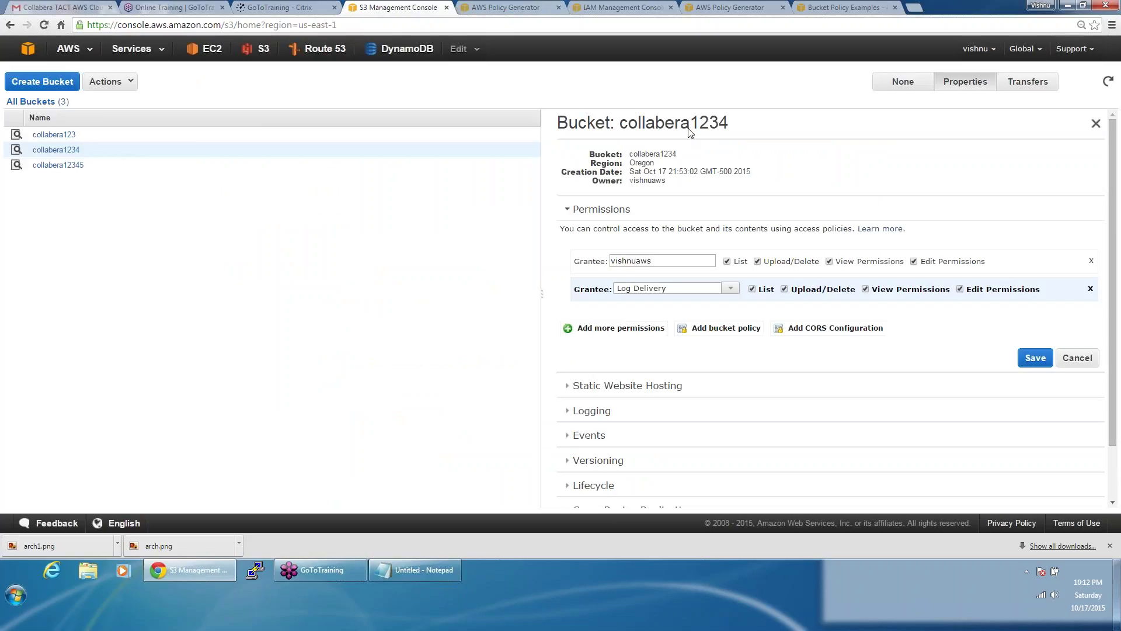
double_click(690, 129)
key("ctrl+c")
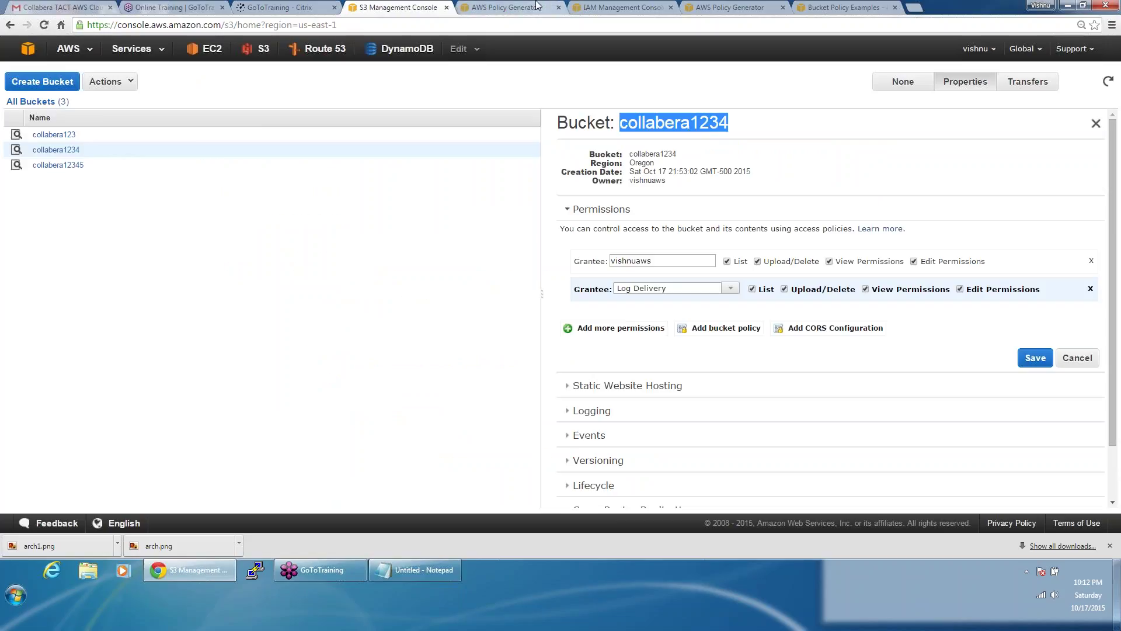
left_click(517, 7)
key("ctrl+v")
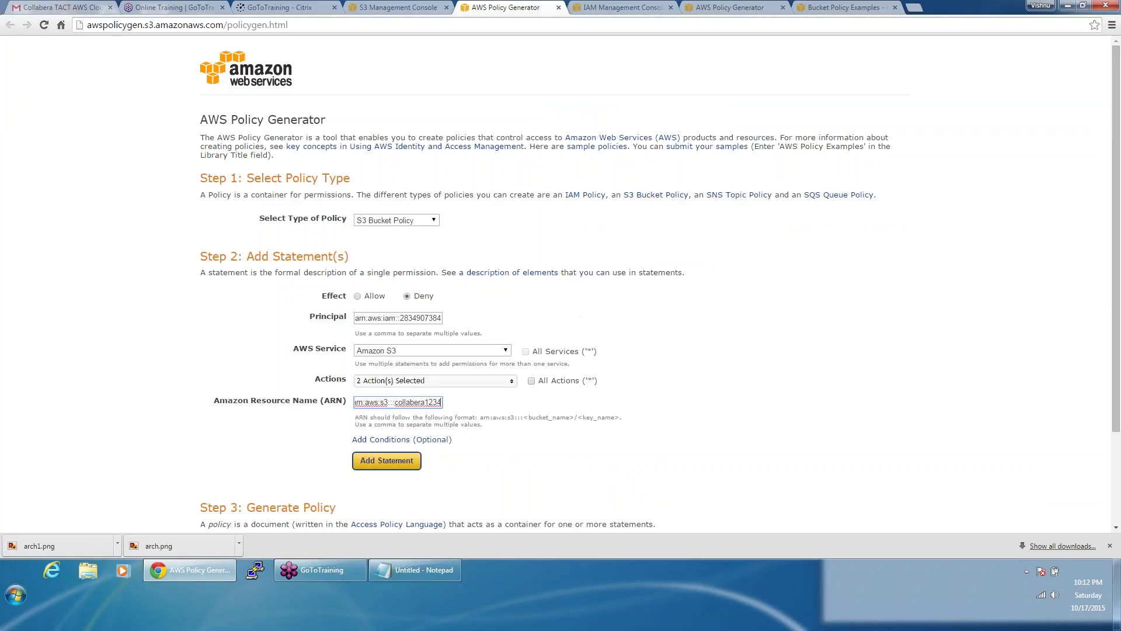
left_click(399, 461)
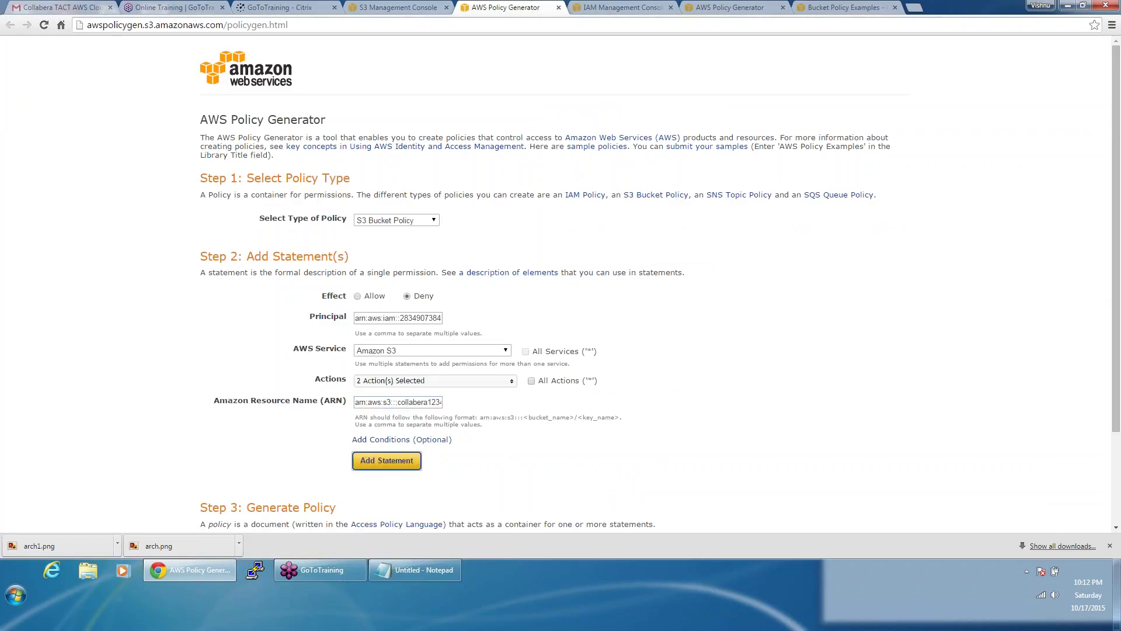
scroll(540, 329, "down", 3)
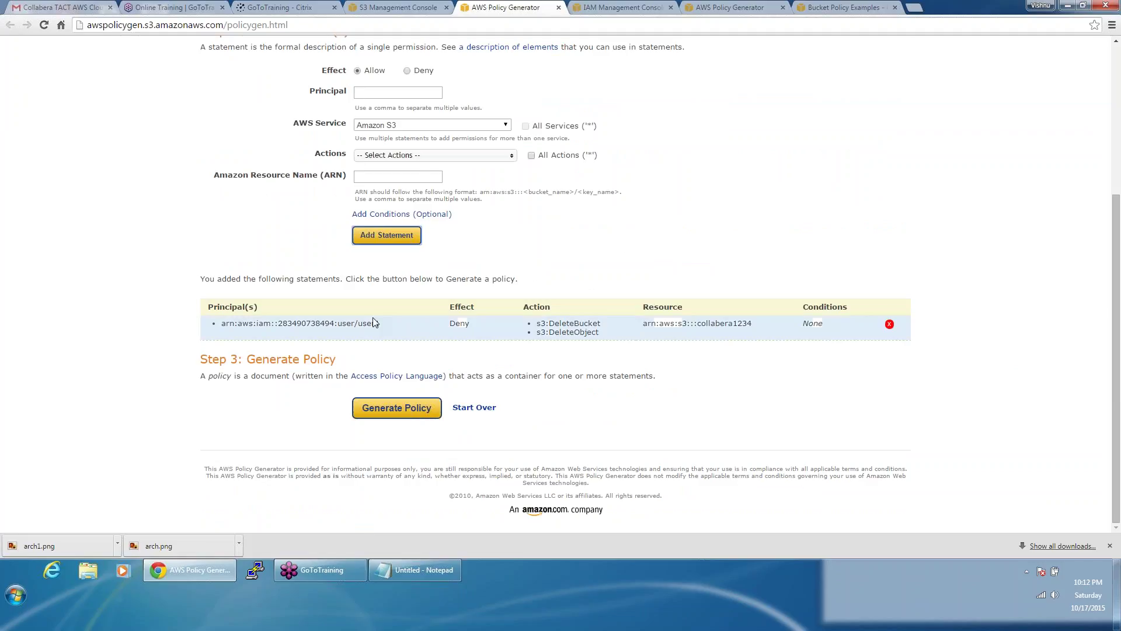
Step: Set the new statement's principal to the same user ARN and allow All Actions
left_click_drag(381, 324, 214, 327)
key("ctrl+c")
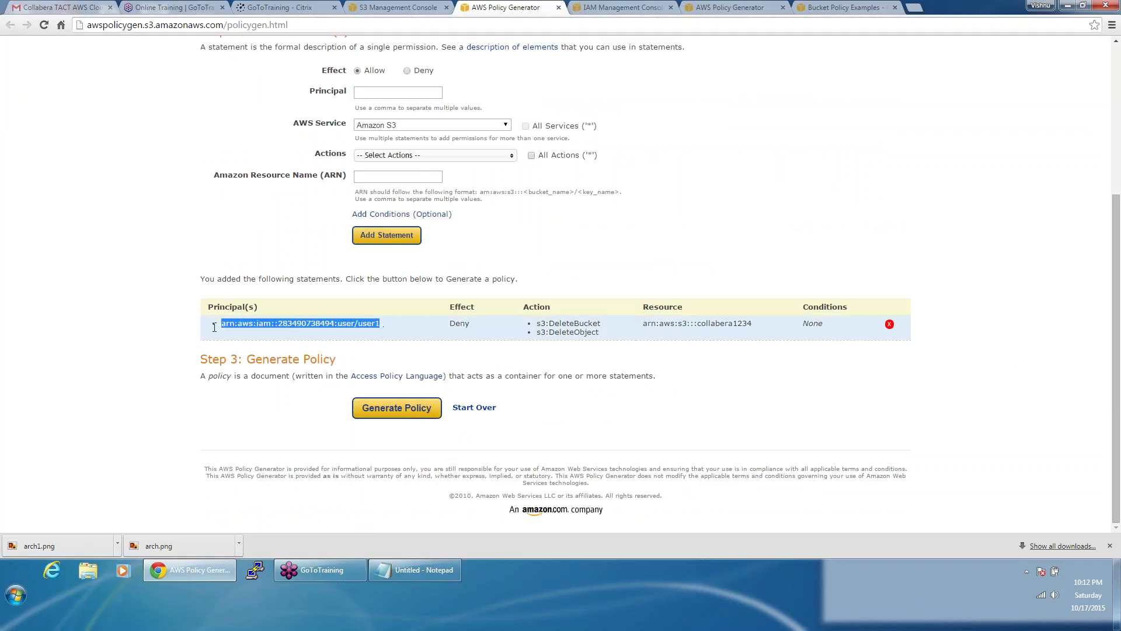
left_click(582, 238)
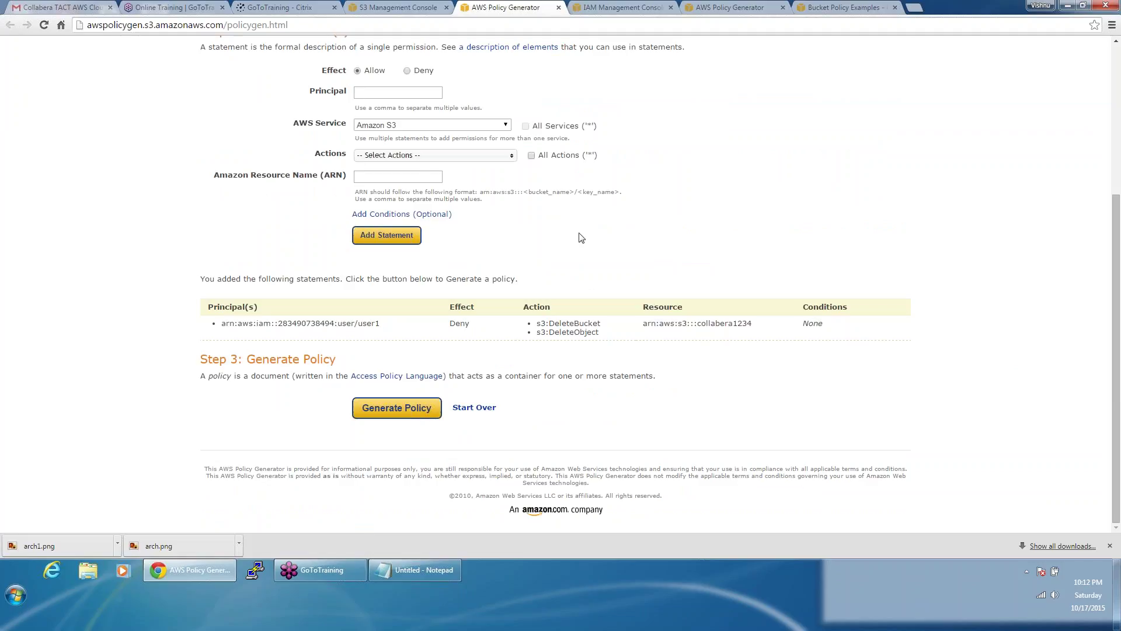
scroll(582, 238, "up", 2)
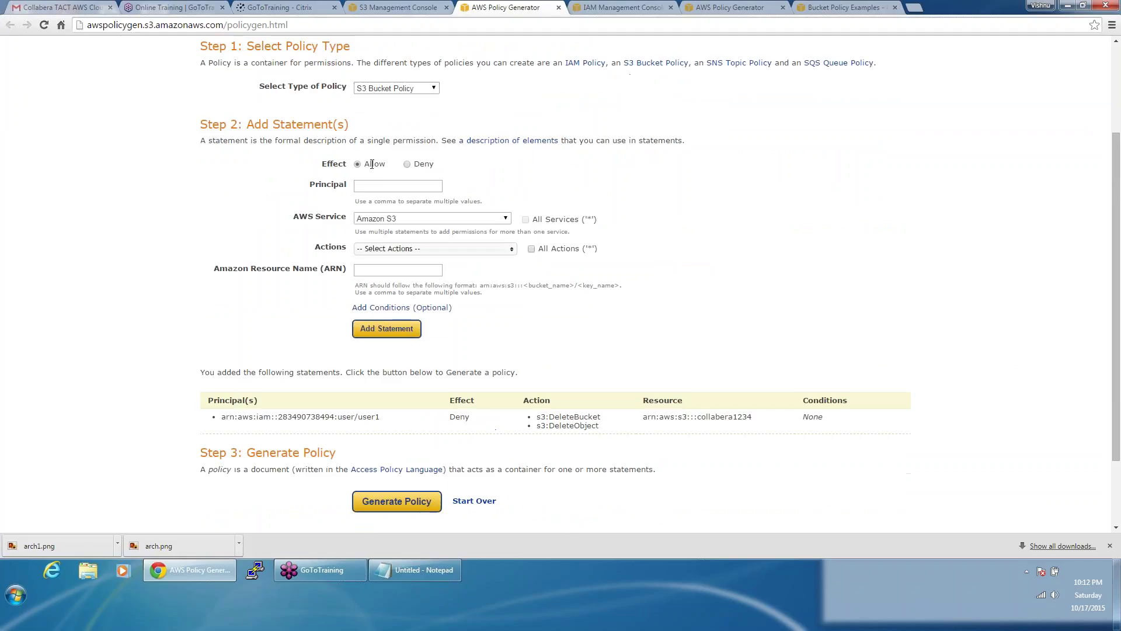
left_click(378, 187)
key("ctrl+v")
key("Return")
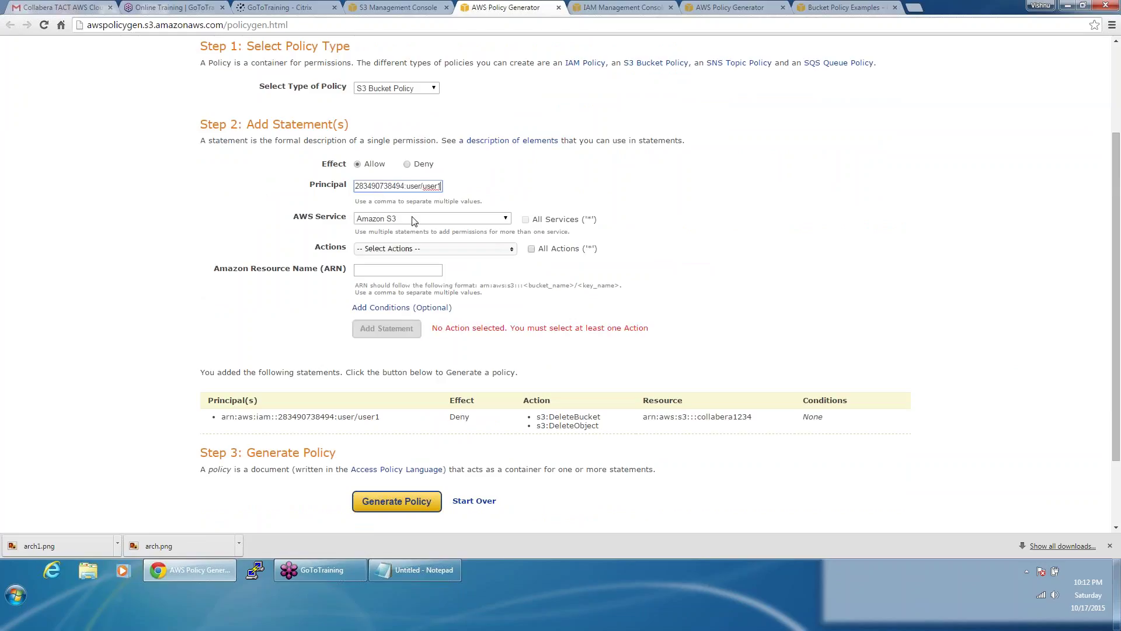
left_click(412, 250)
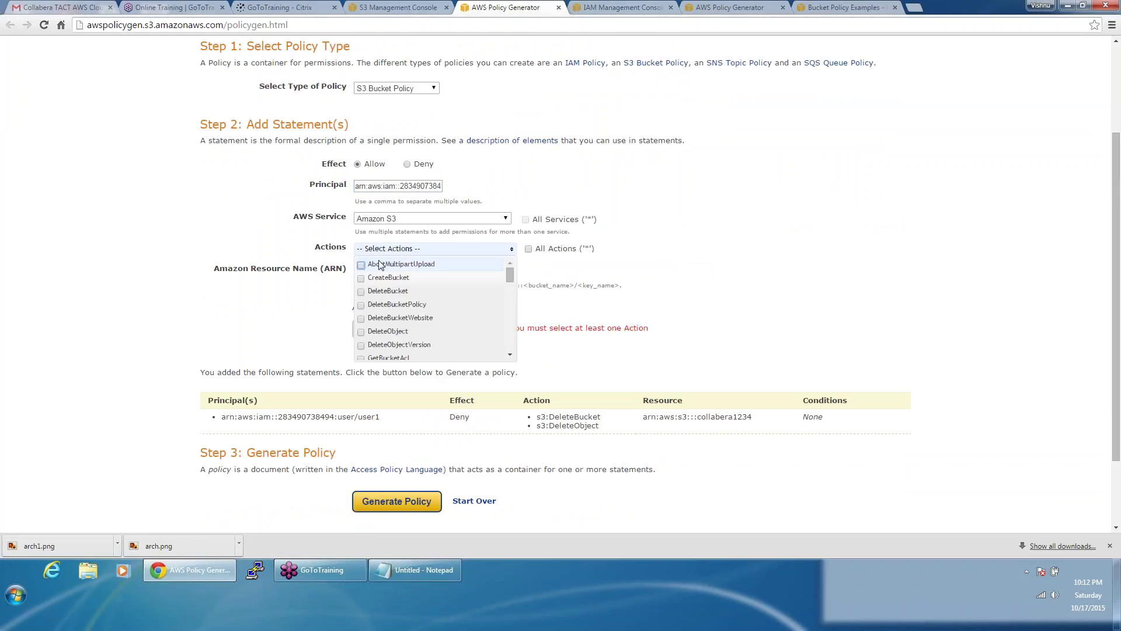
left_click(529, 250)
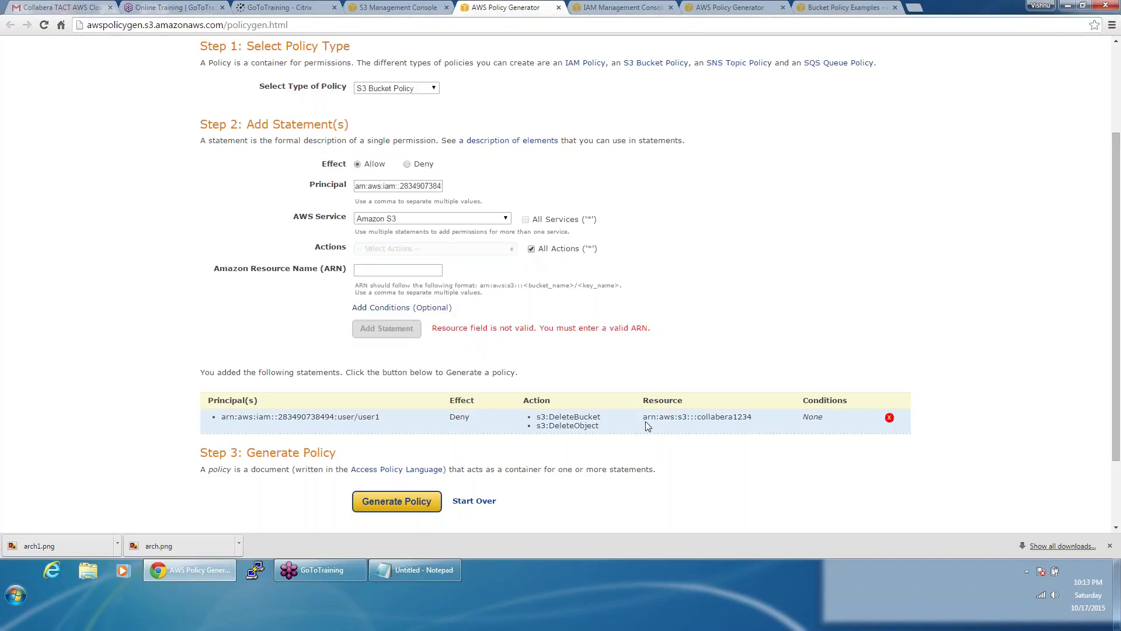
Step: Enter arn:aws:s3:::collabera1234 as the resource and add the Allow statement
left_click_drag(643, 419, 757, 417)
key("ctrl+c")
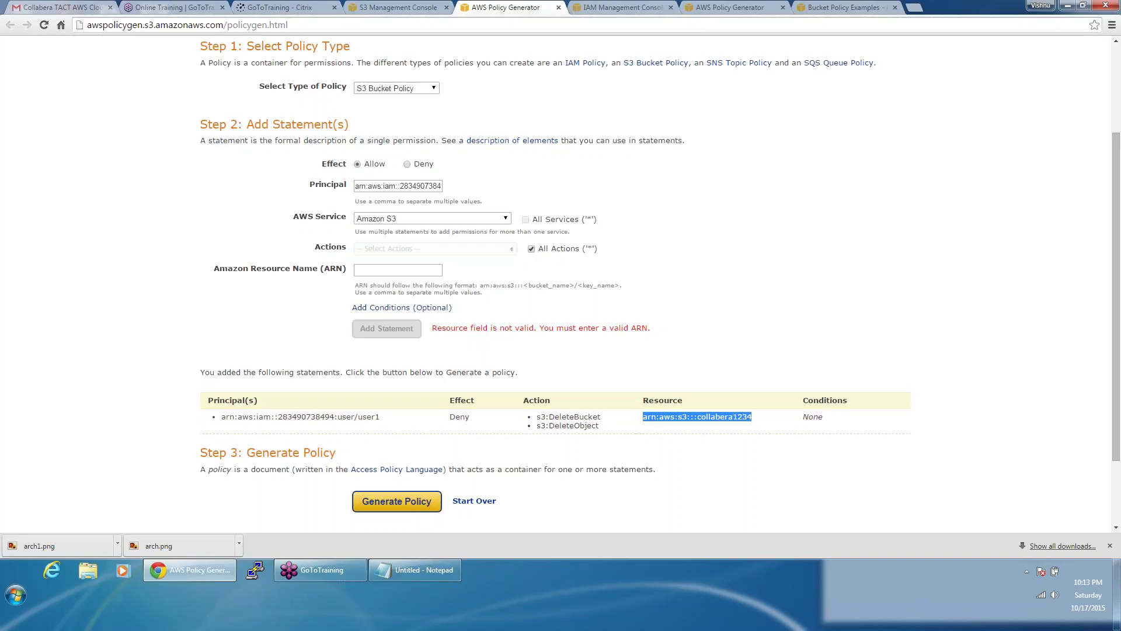
left_click(403, 284)
left_click(402, 273)
key("ctrl+v")
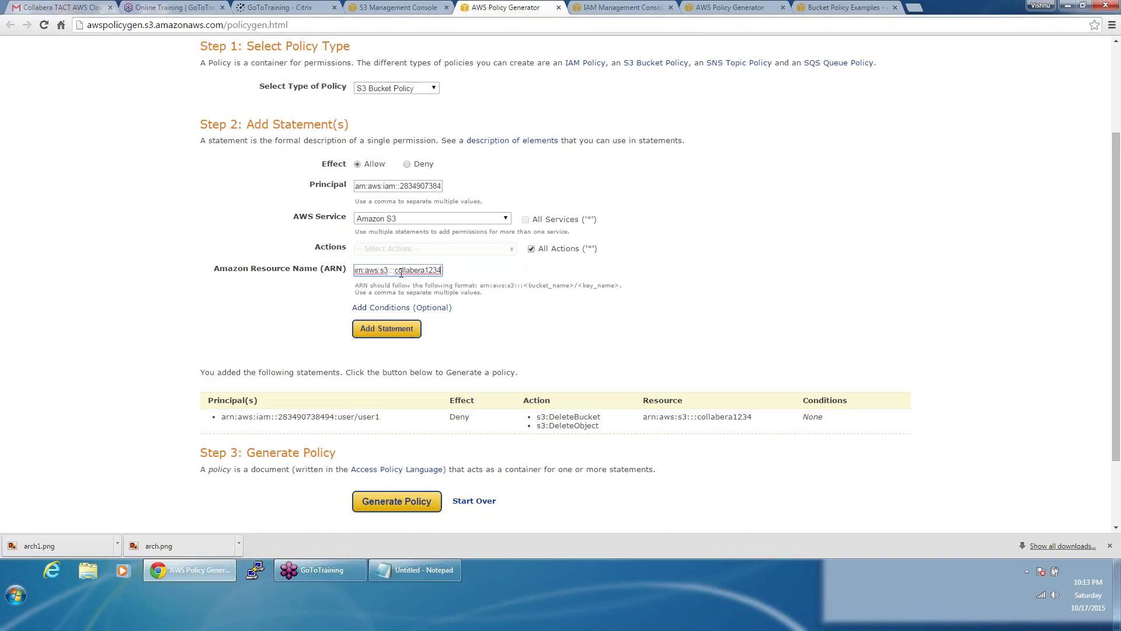
left_click(397, 328)
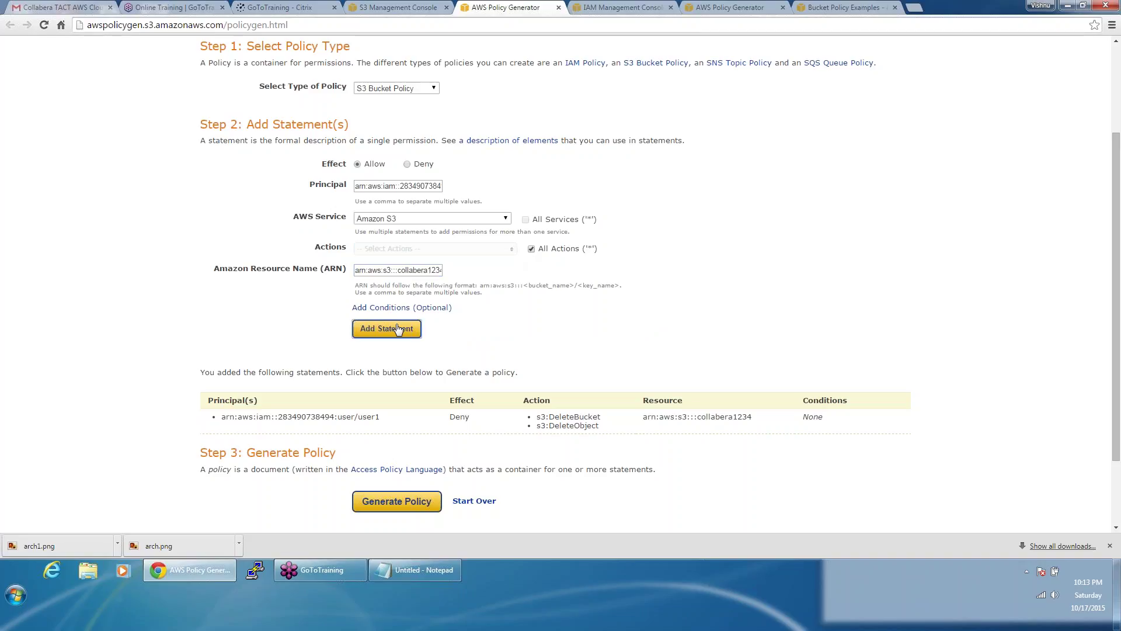
scroll(243, 416, "down", 2)
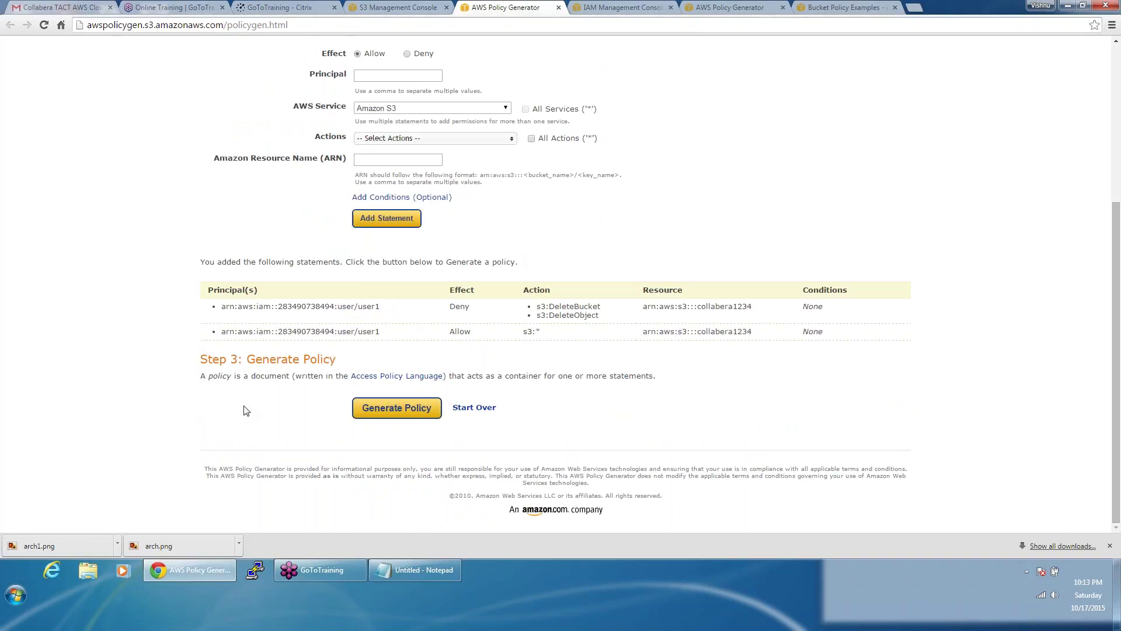
Step: Generate the Deny-plus-Allow policy document and select all of its JSON
left_click(386, 411)
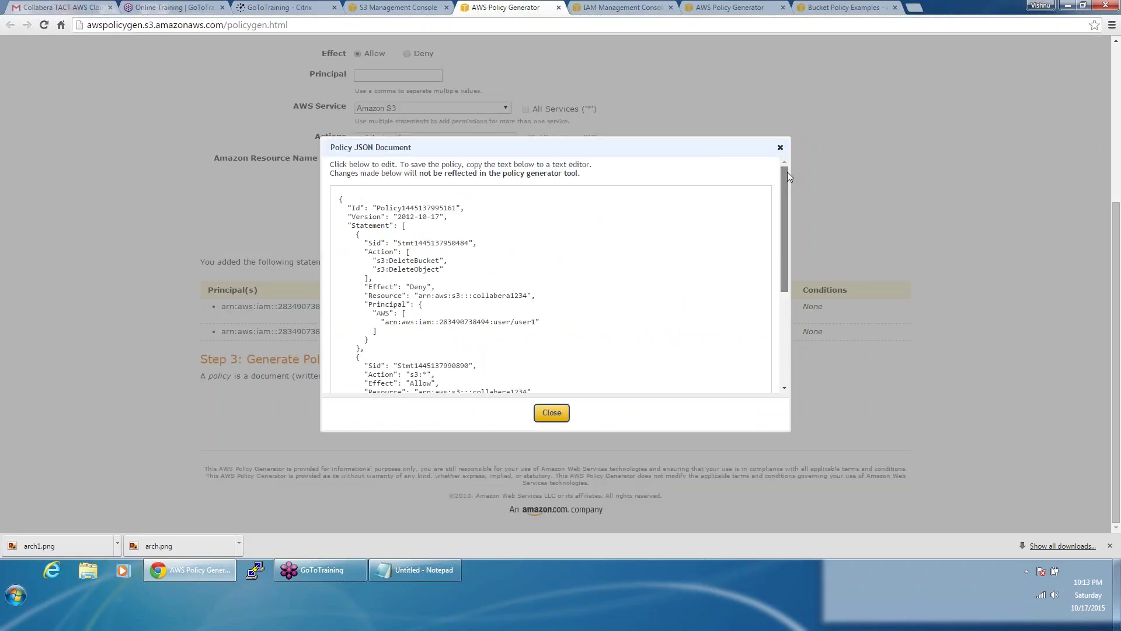
mouse_move(788, 182)
left_mouse_down()
mouse_move(786, 267)
mouse_move(769, 170)
left_mouse_up()
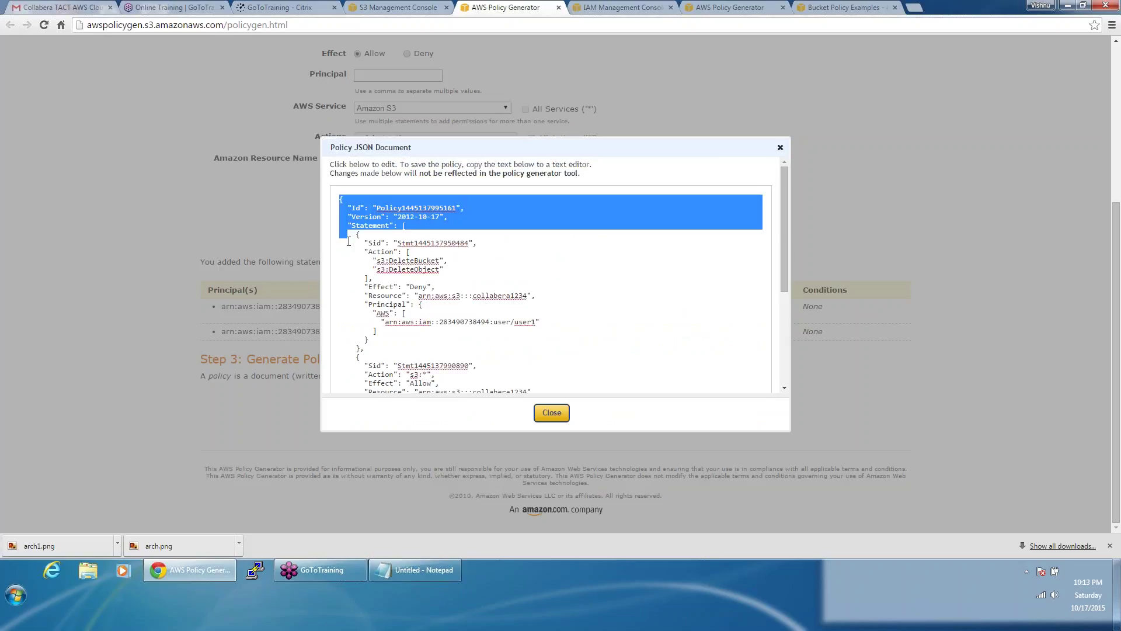
left_click_drag(349, 242, 409, 289)
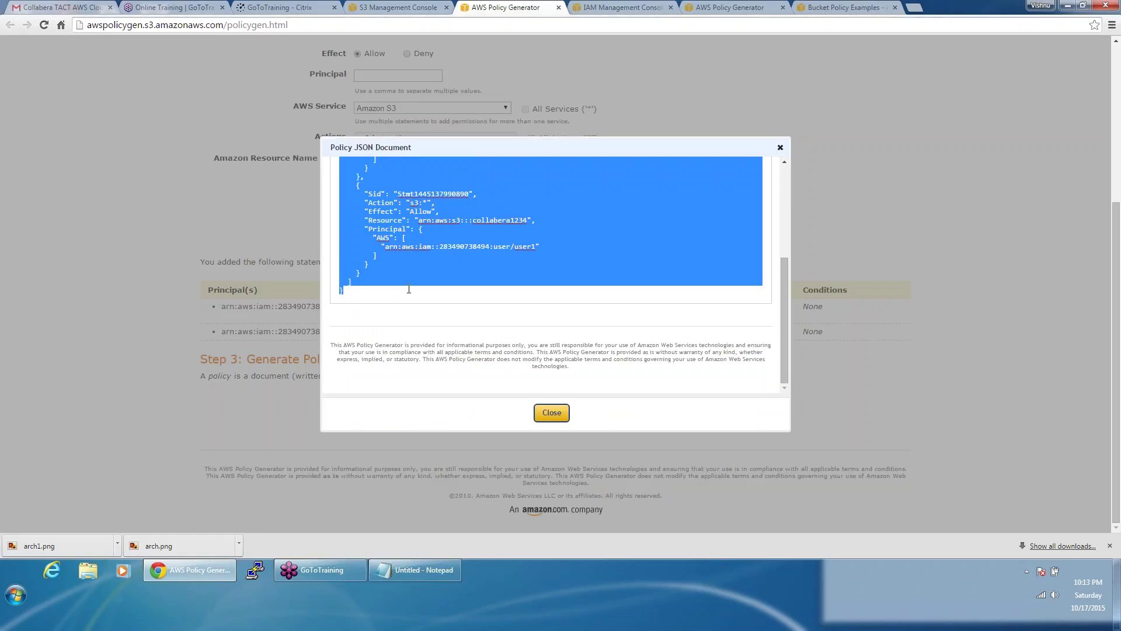
Step: Paste the two-statement JSON into collabera1234's Bucket Policy Editor and save it
left_click(412, 6)
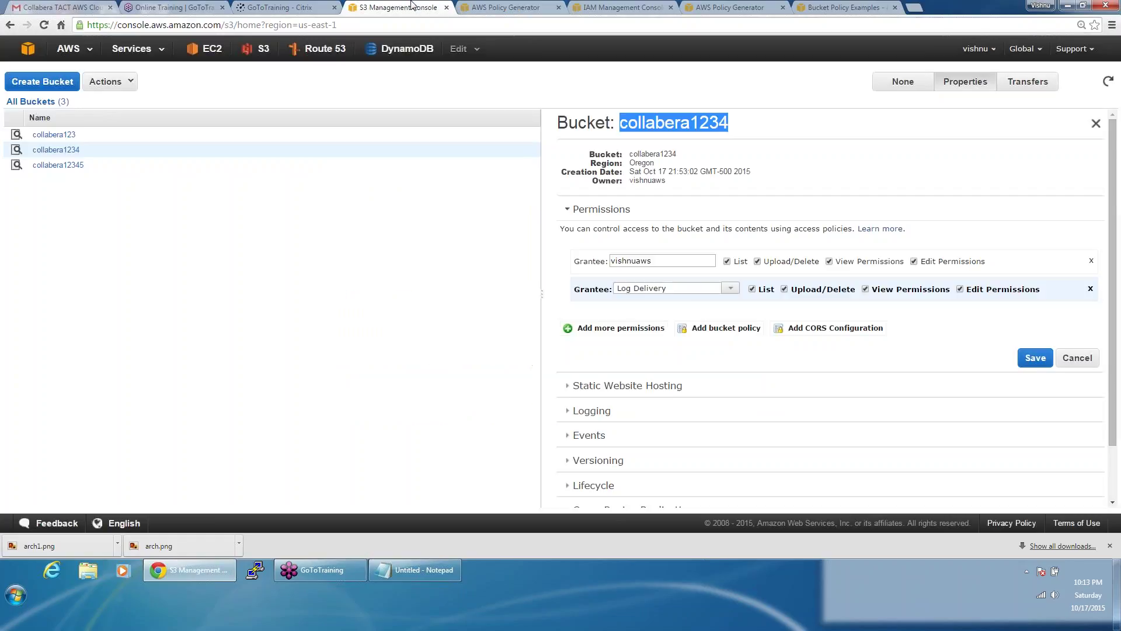
left_click(720, 332)
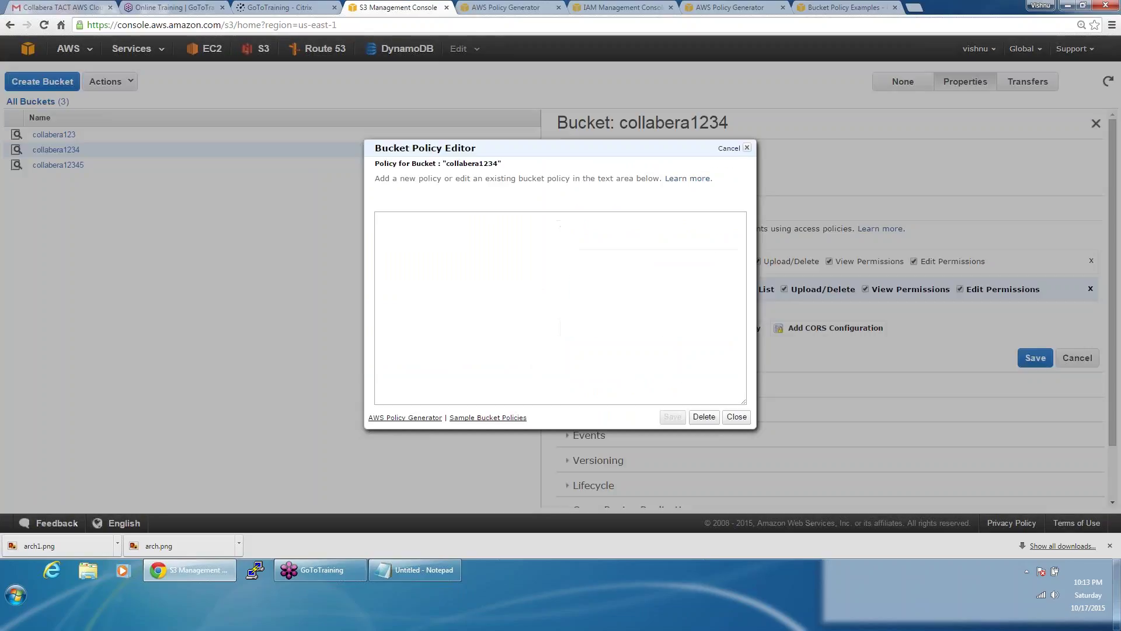
key("ctrl+v")
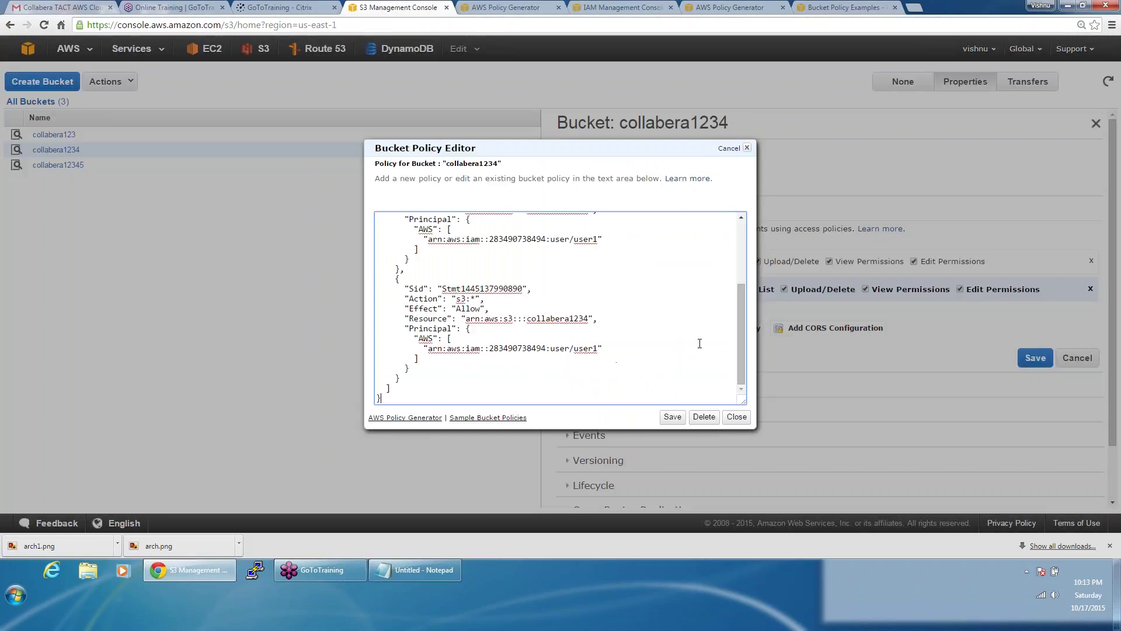
left_click_drag(741, 336, 743, 294)
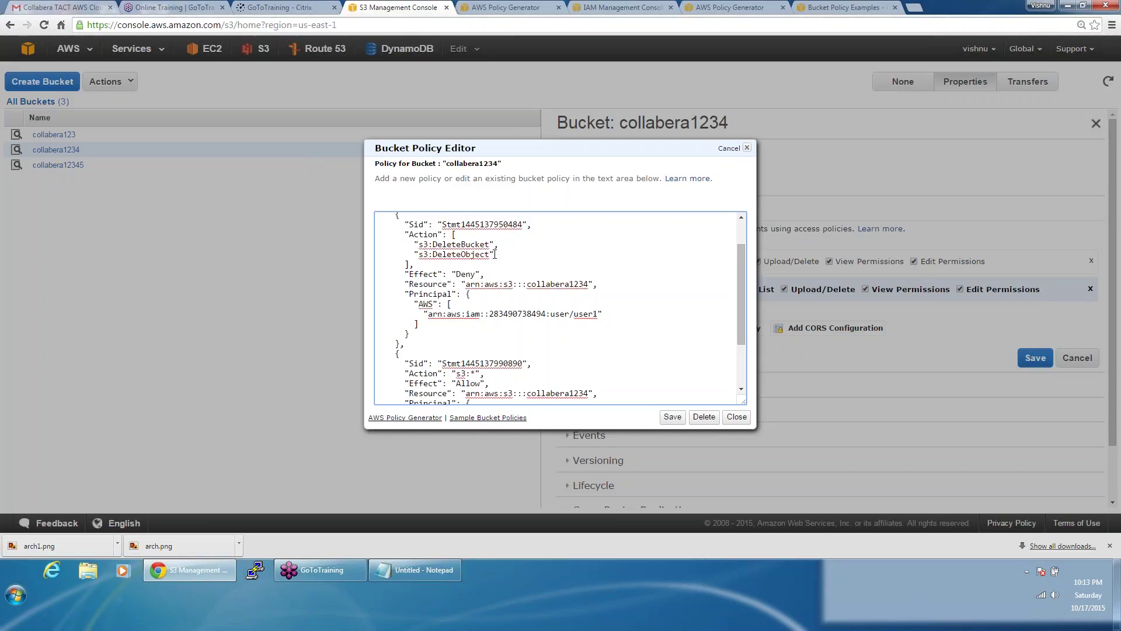
left_click_drag(494, 254, 402, 234)
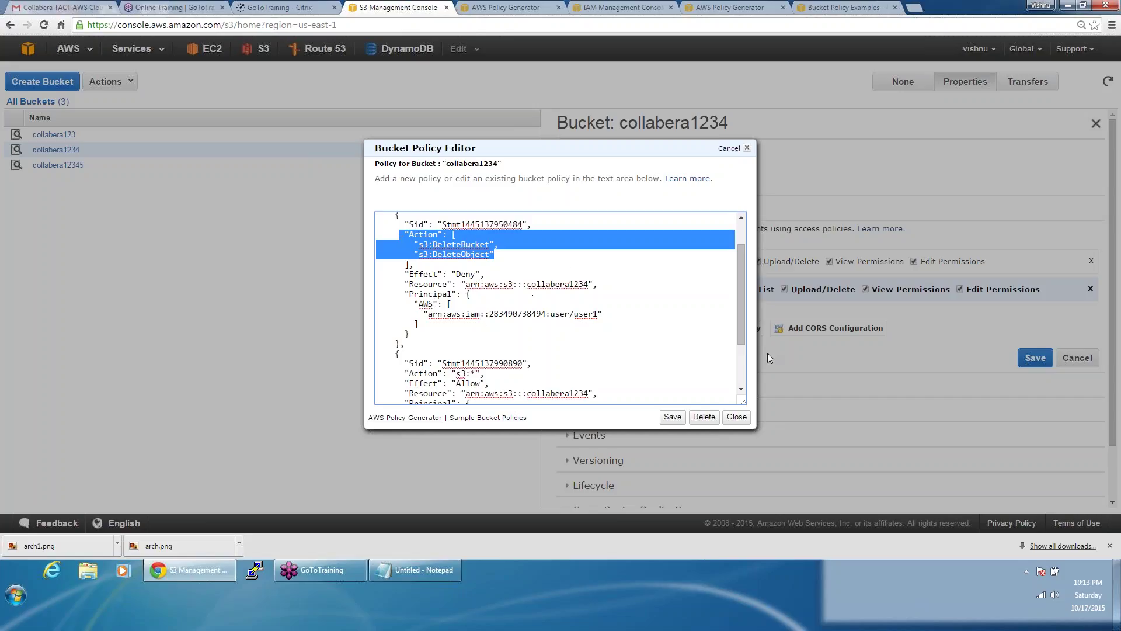
left_click(730, 327)
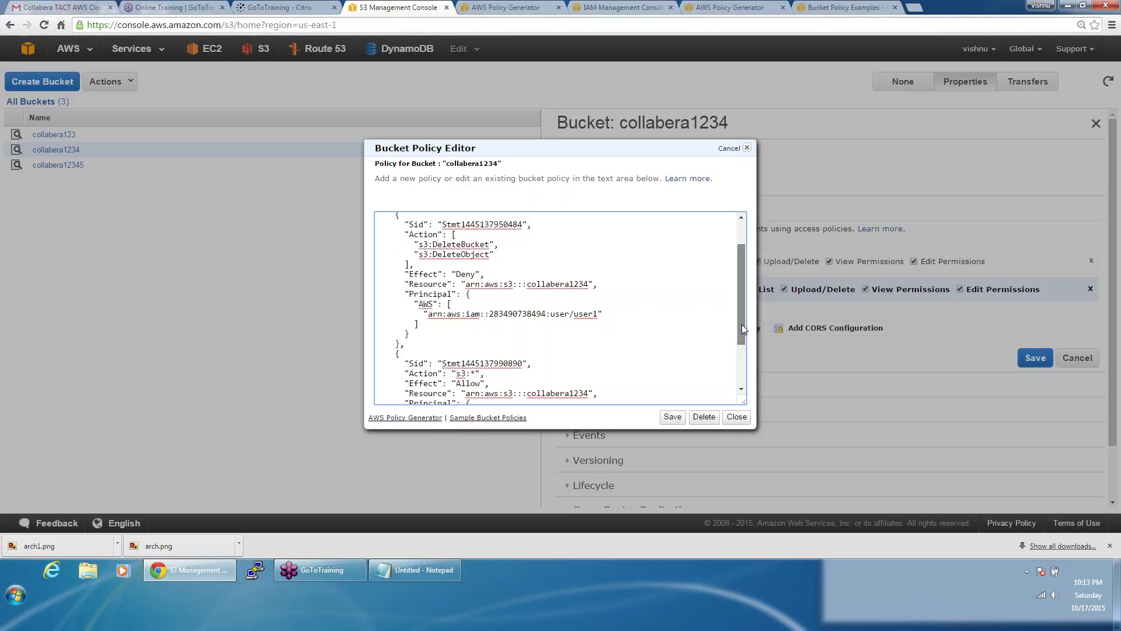
left_click_drag(742, 324, 745, 355)
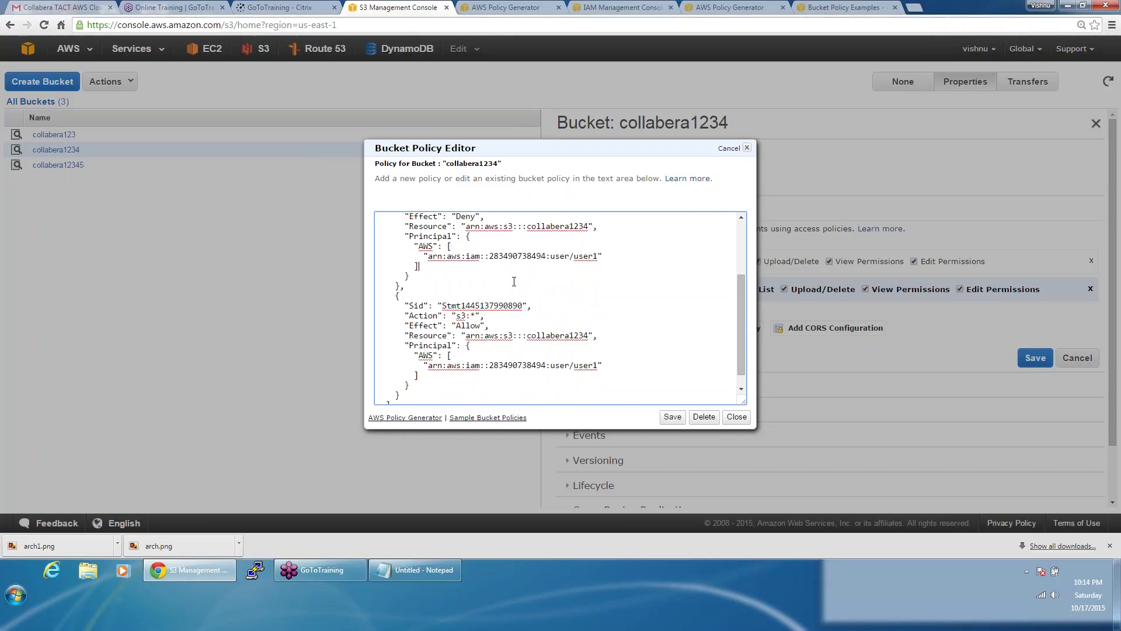
left_click(675, 419)
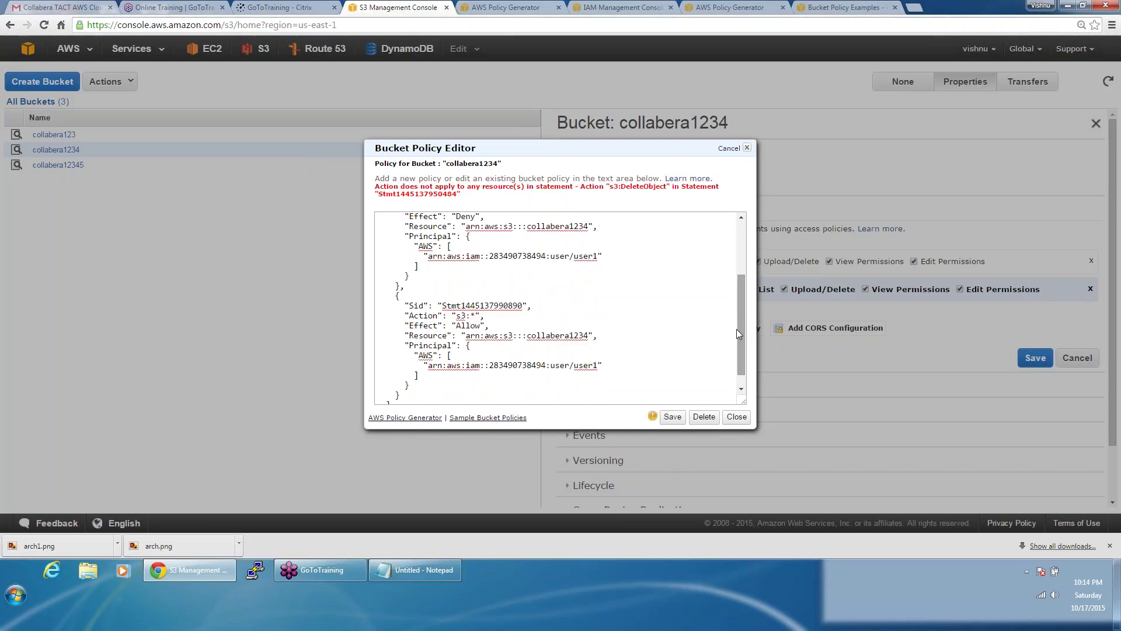
Step: Delete the s3:DeleteObject entry from the Deny statement's Action list
left_click(675, 419)
left_click(742, 358)
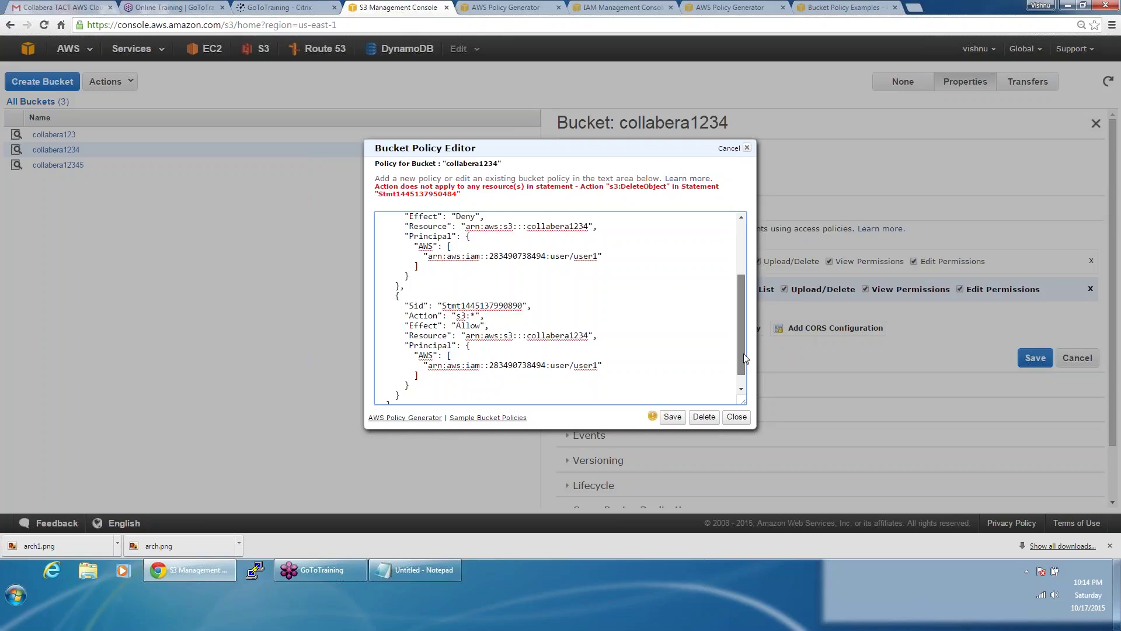
left_click_drag(744, 351, 740, 322)
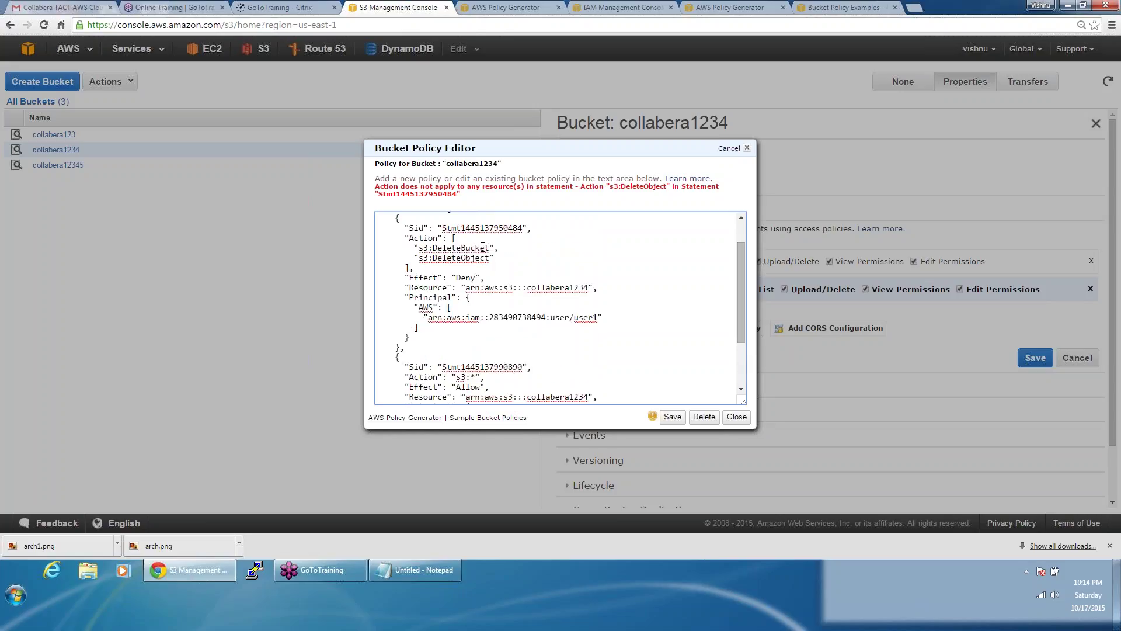
left_click_drag(496, 259, 415, 260)
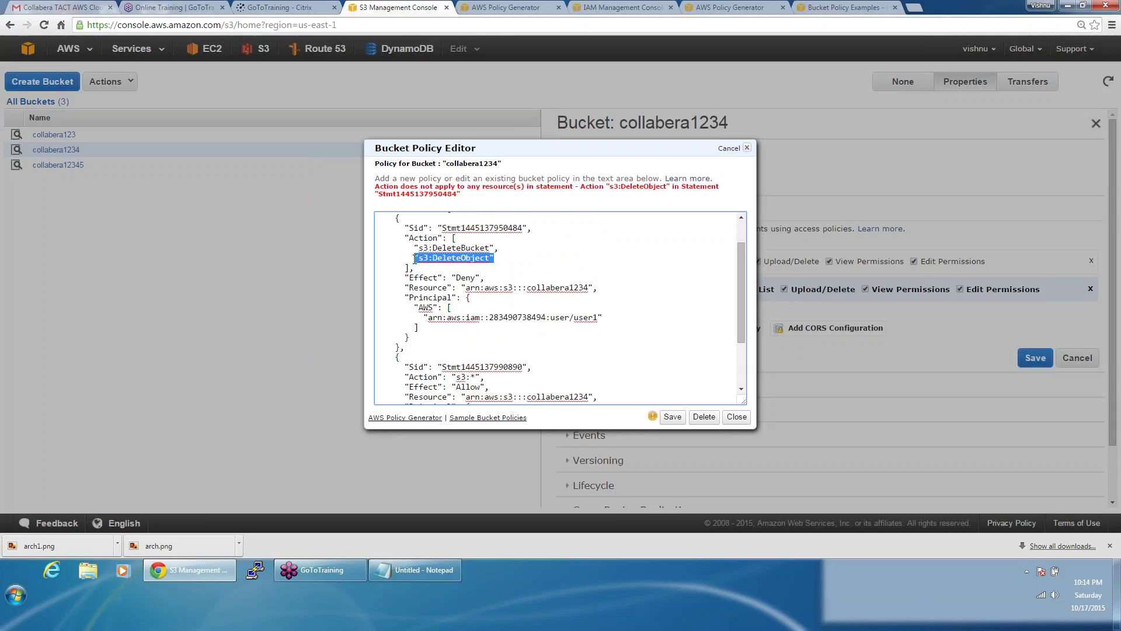
key("BackSpace")
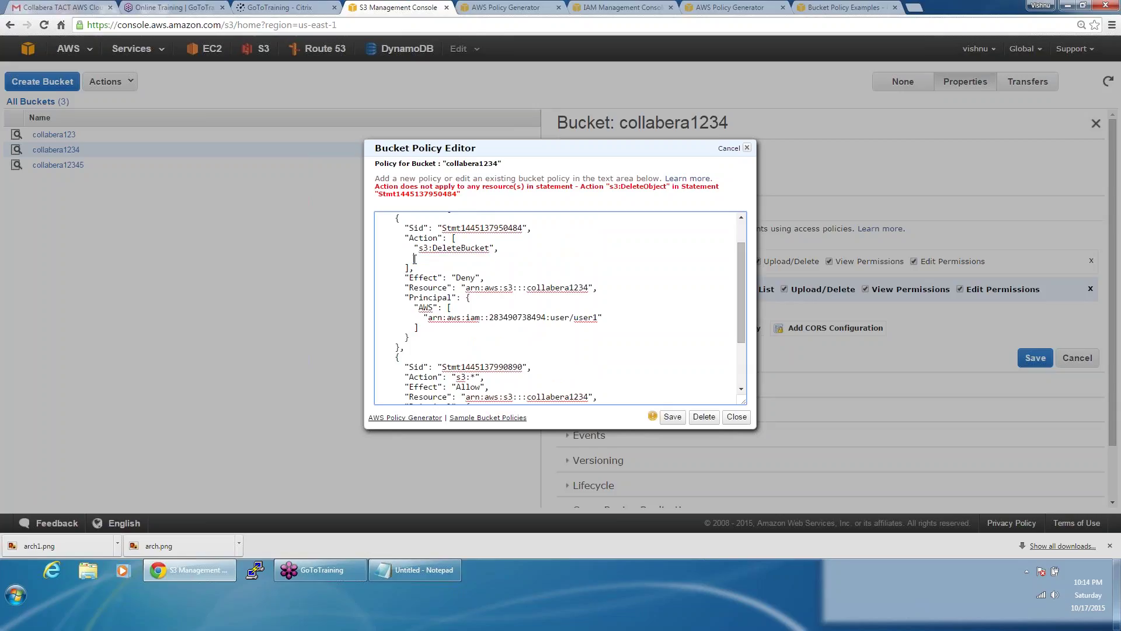
key("Delete")
key("Delete")
key("Delete")
key("Delete")
key("Delete")
key("Delete")
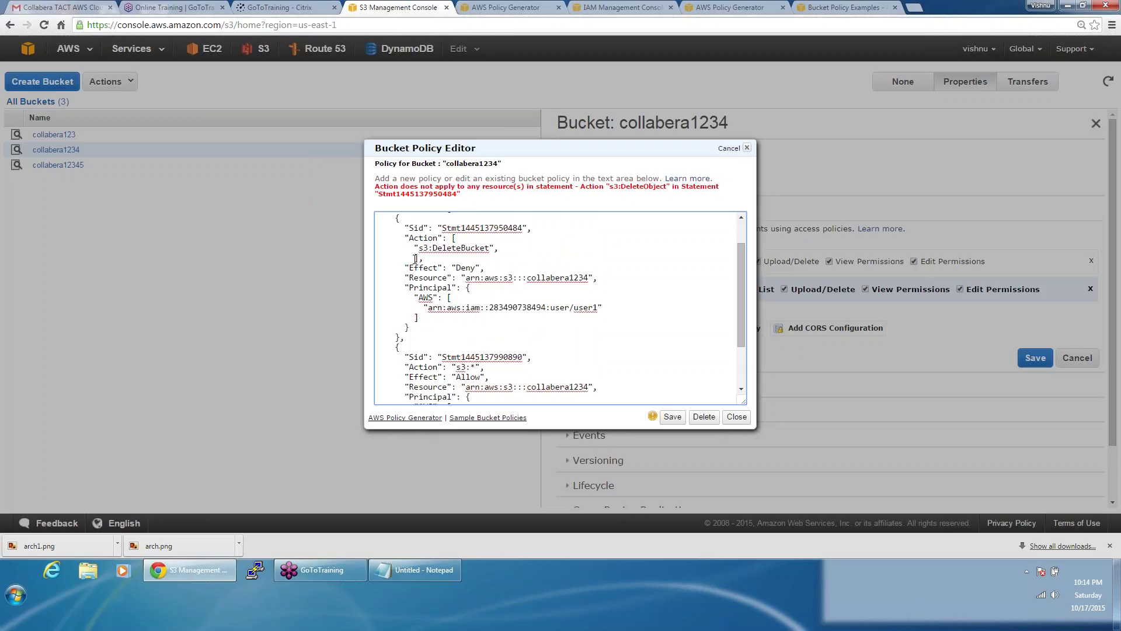
key("Delete")
Step: Retry saving the edited bucket policy, then return to the generated policy JSON
left_click(671, 416)
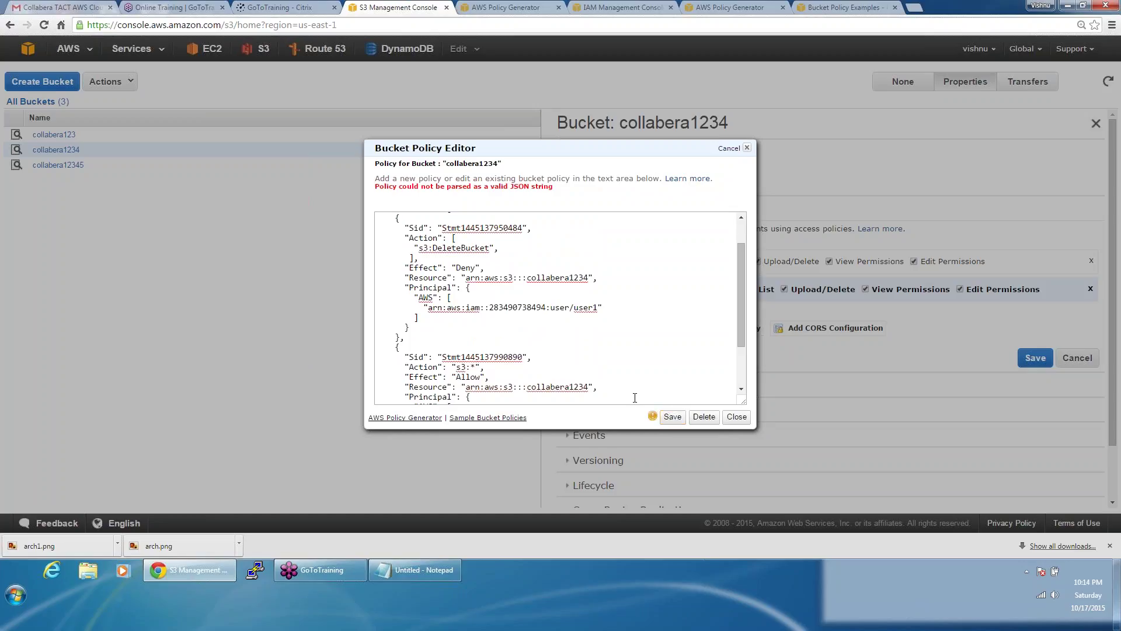
left_click(412, 259)
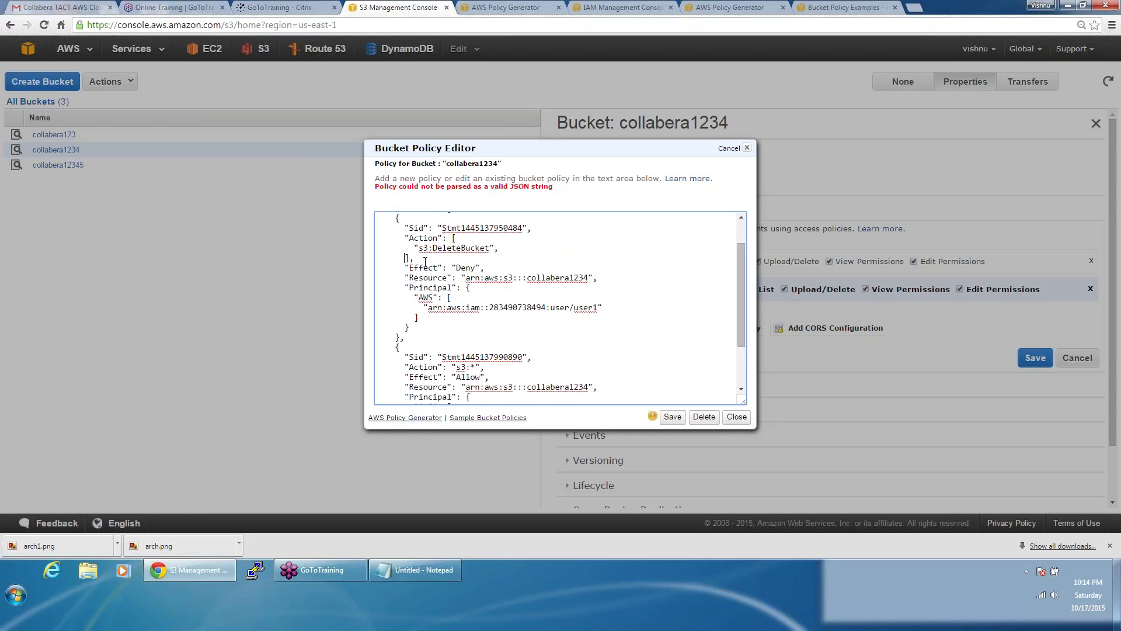
left_click(675, 419)
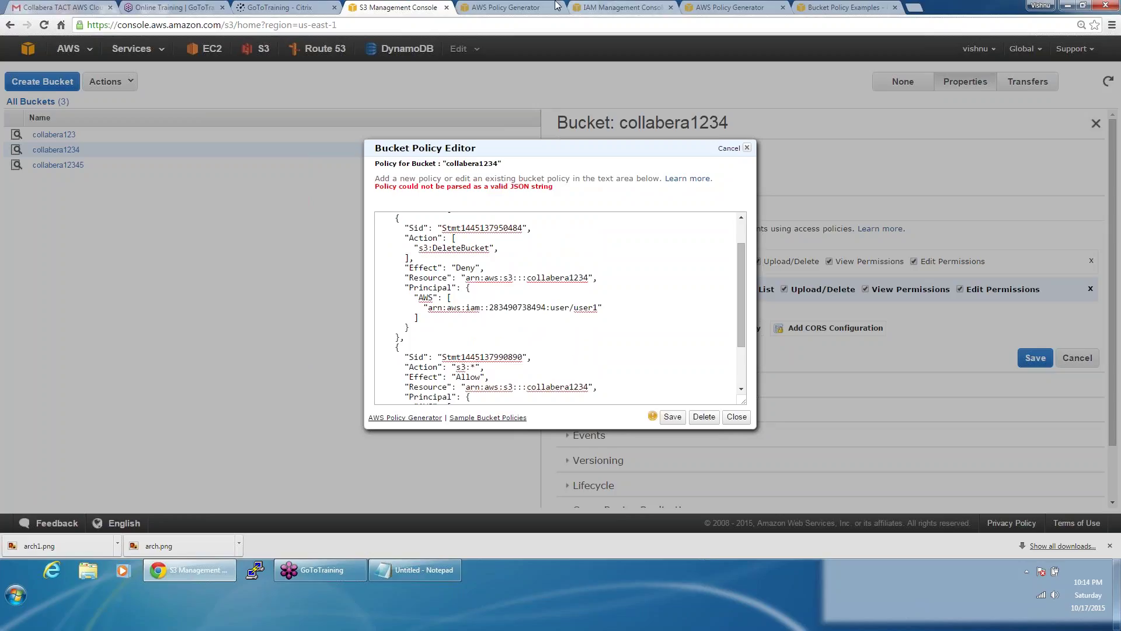
left_click(501, 8)
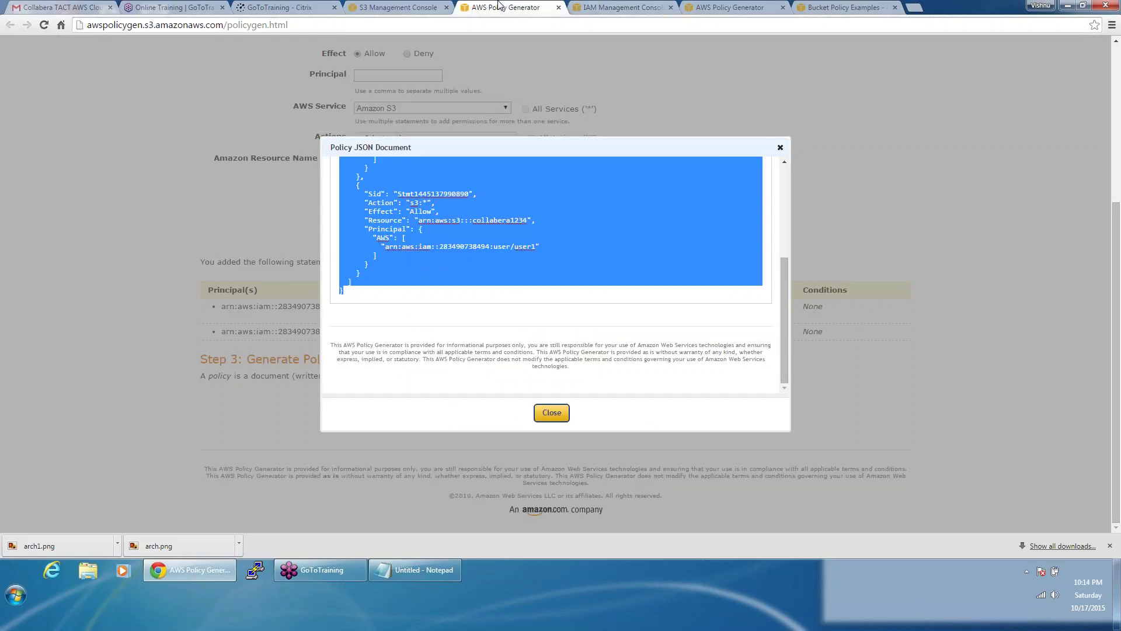
Step: Delete the Deny statement, regenerate the Allow-only s3:* policy and select its JSON
left_click(555, 411)
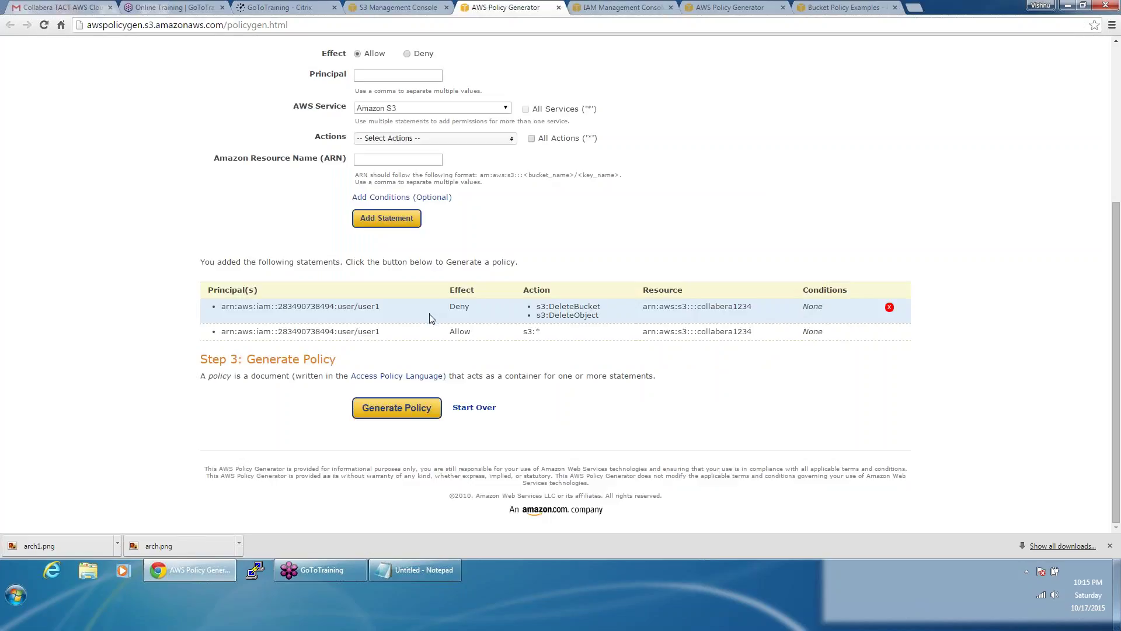
mouse_move(897, 309)
left_click(890, 308)
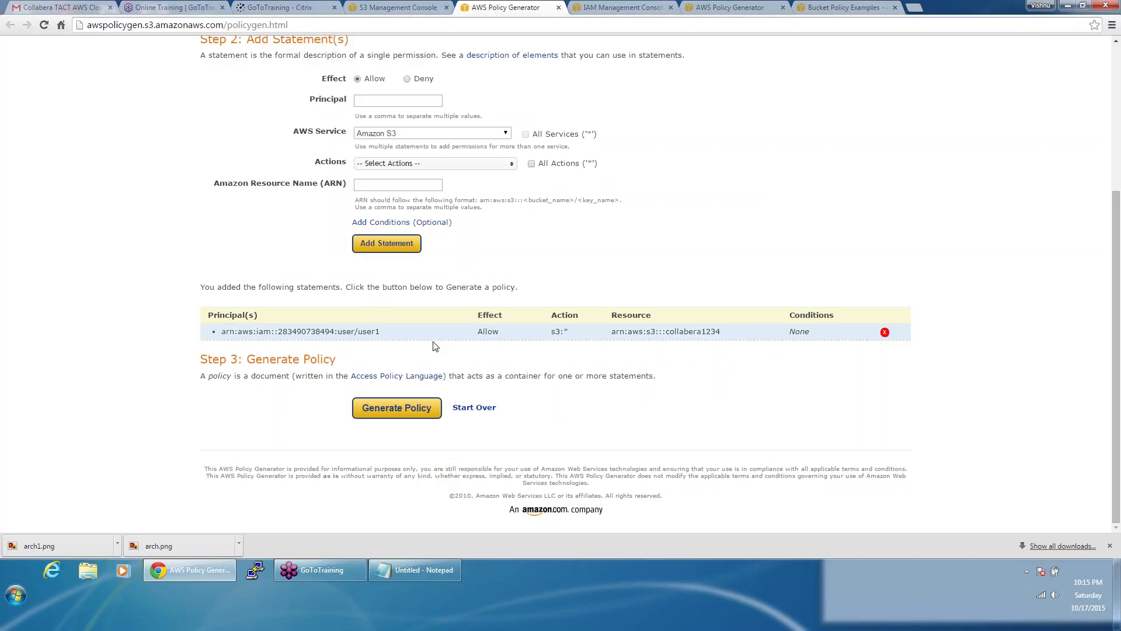
left_click(413, 410)
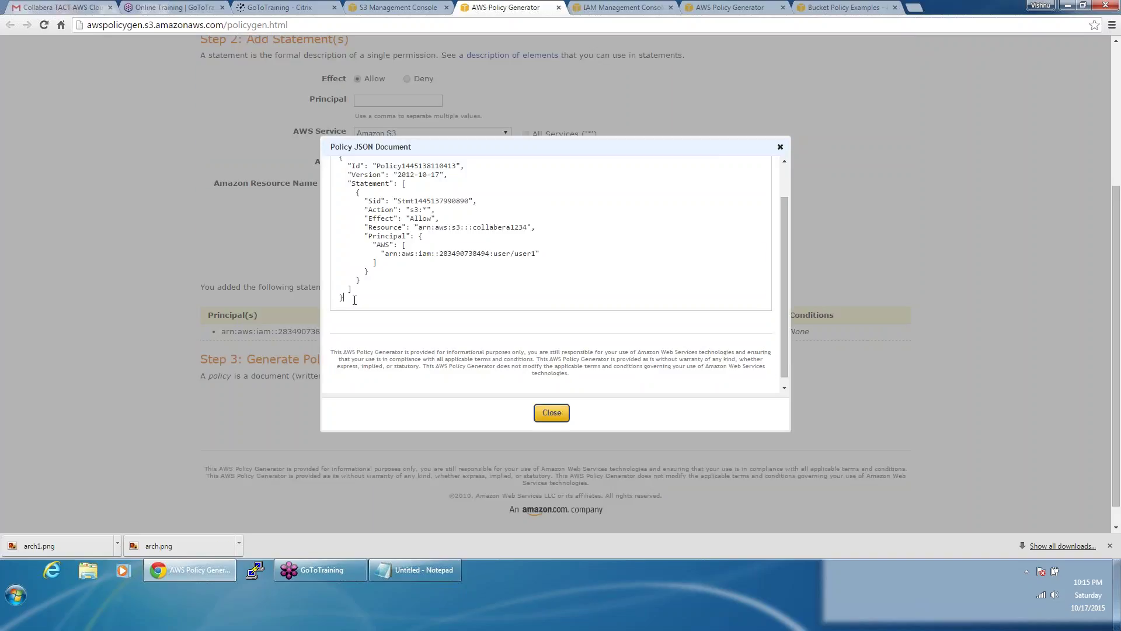
left_click_drag(354, 299, 341, 197)
key("ctrl+c")
left_click(399, 7)
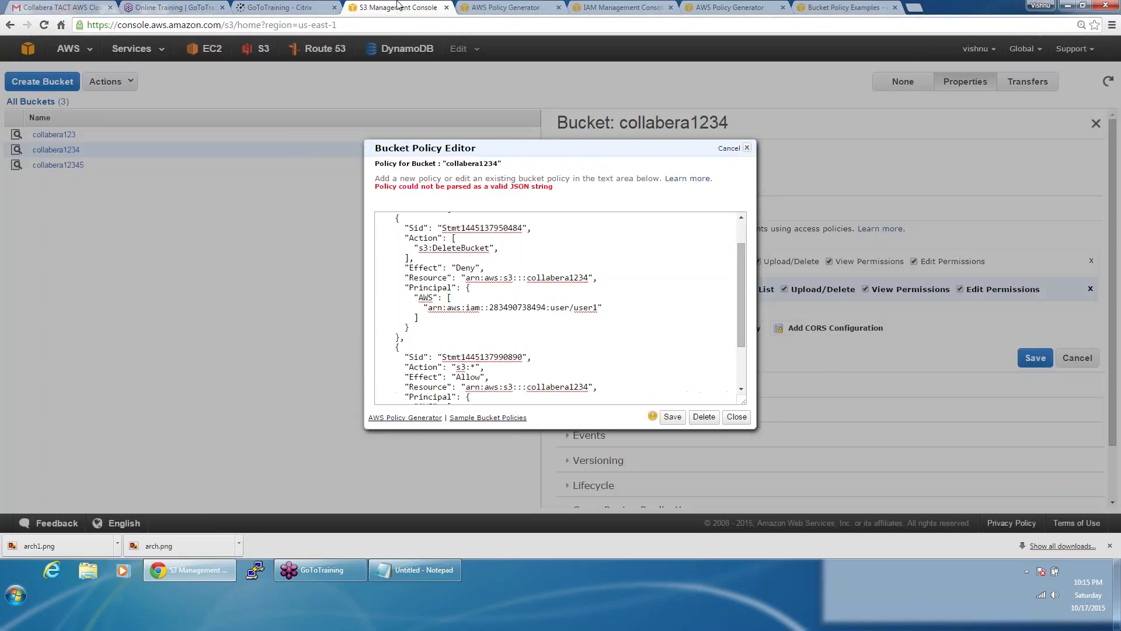
Step: Overwrite collabera1234's bucket policy with the Allow-only JSON and save it
left_click(542, 305)
key("ctrl+a")
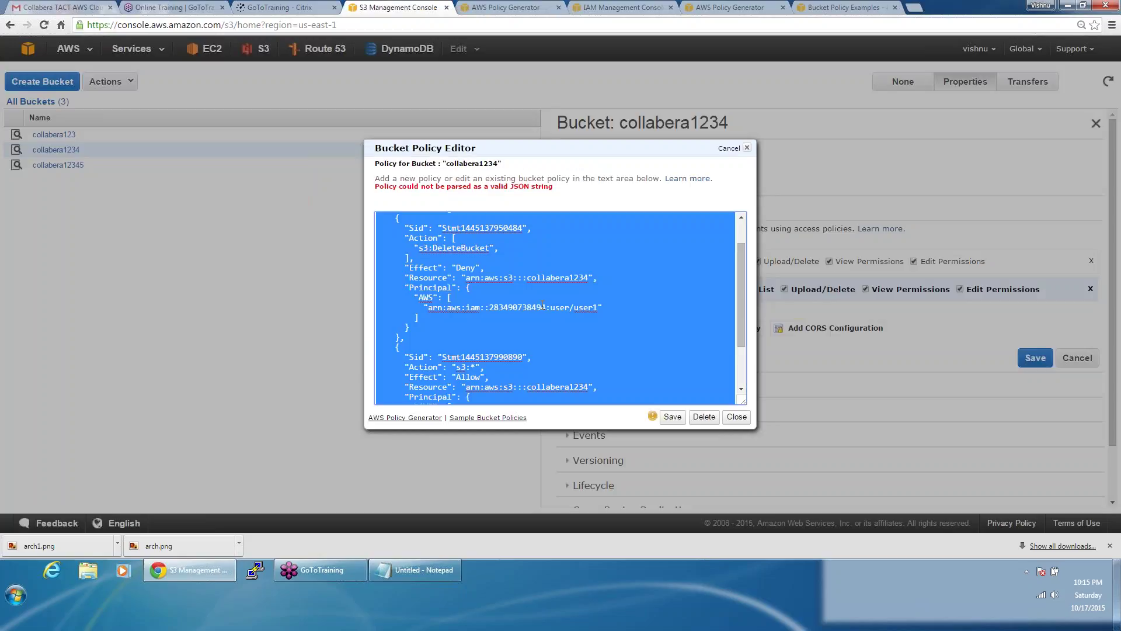
key("ctrl+v")
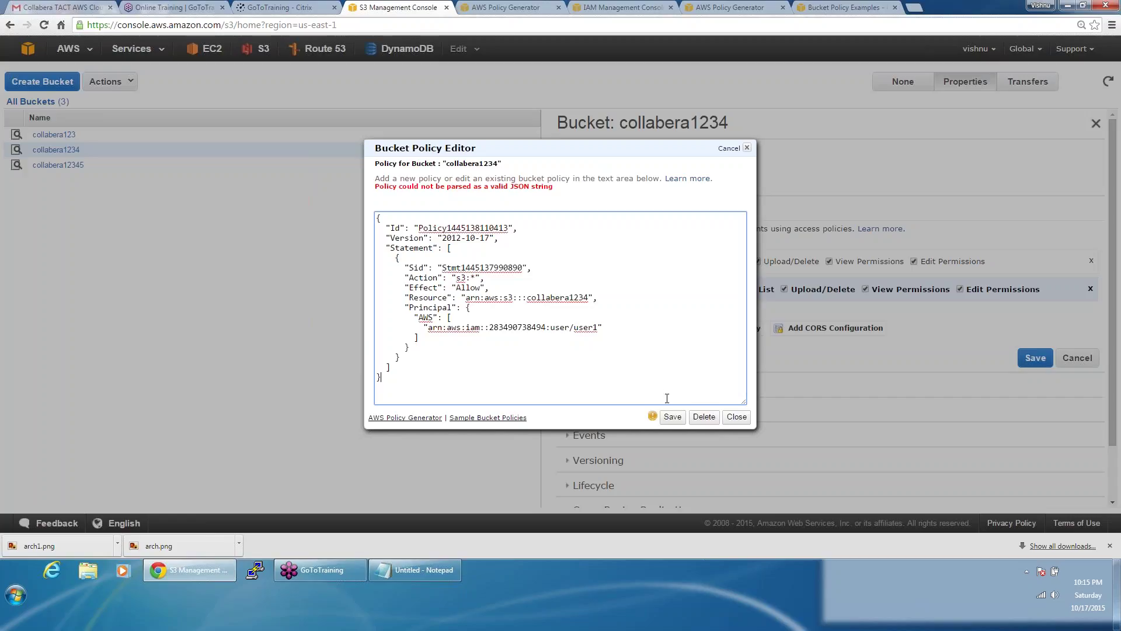
left_click(673, 417)
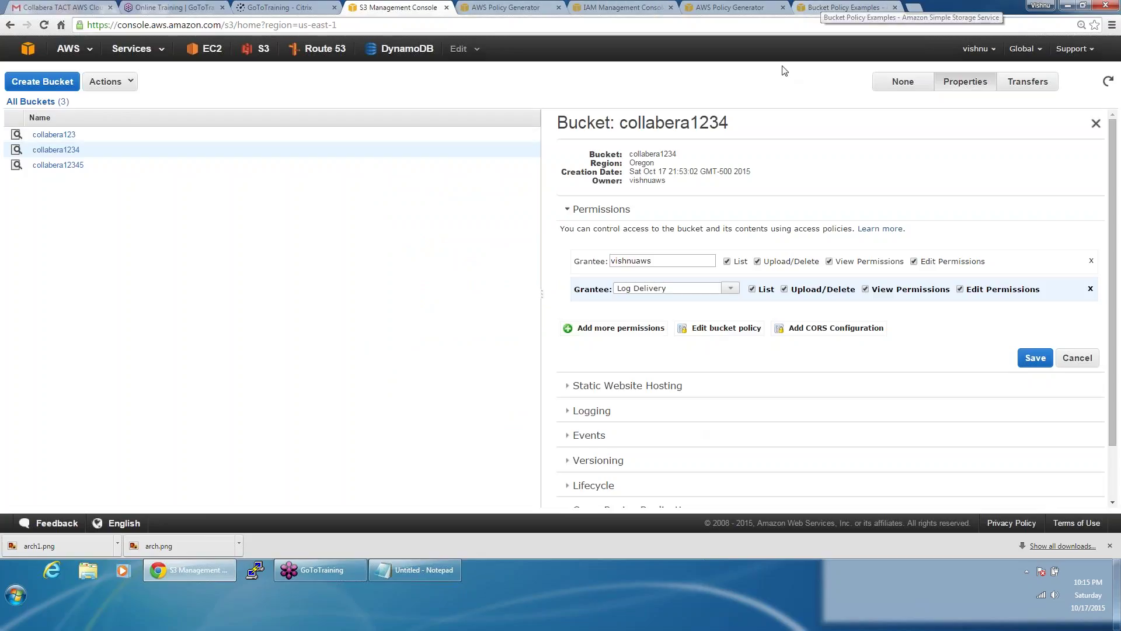
left_click(431, 573)
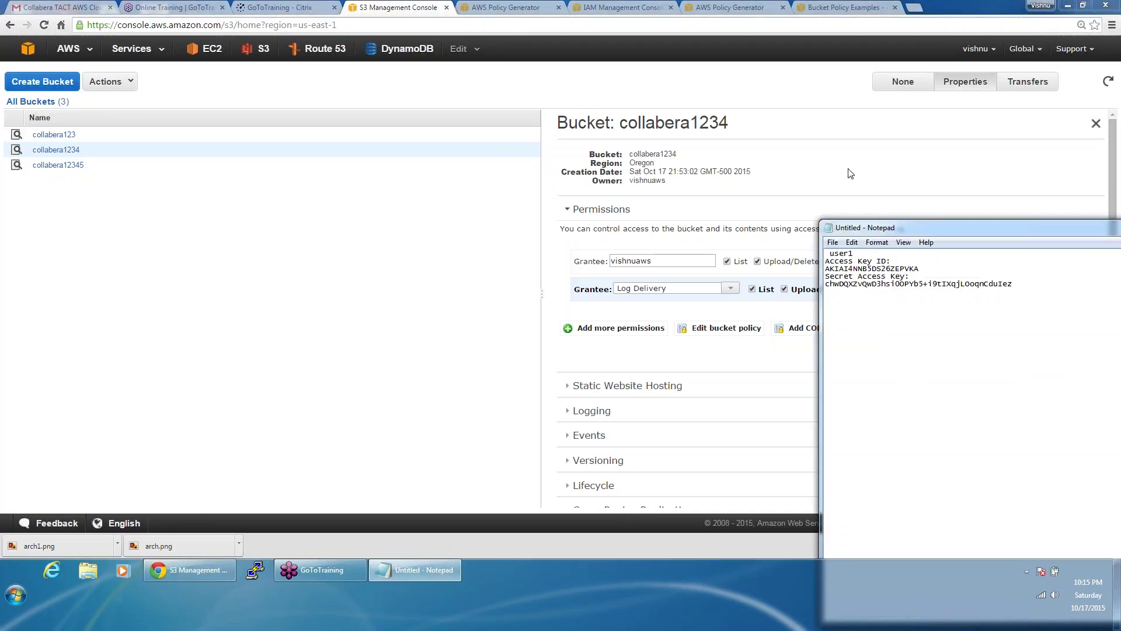
left_click(737, 92)
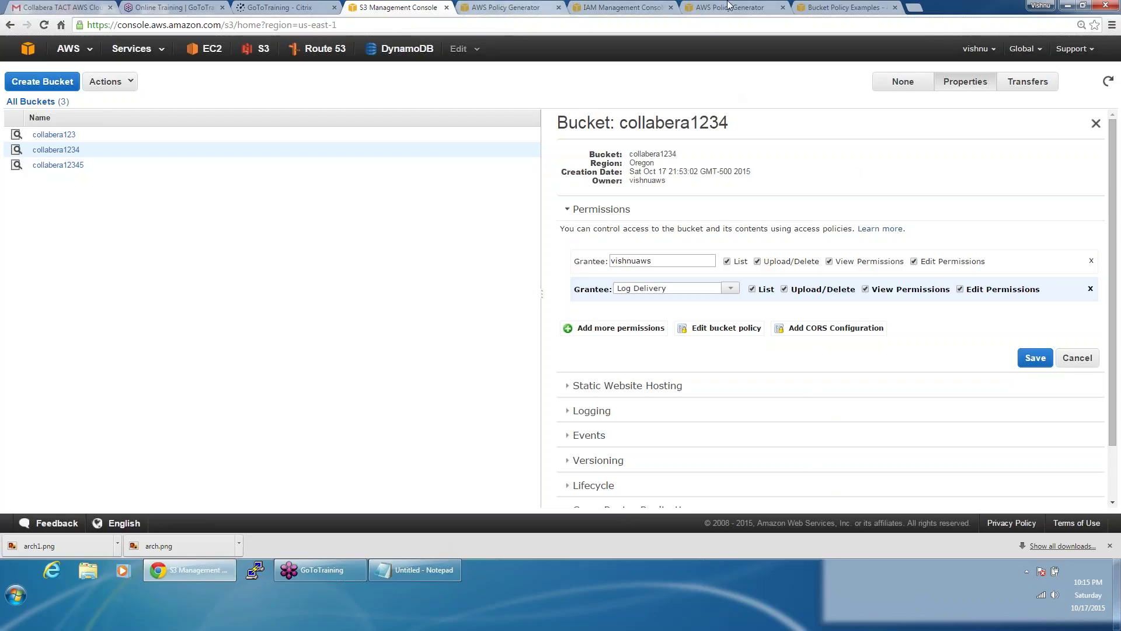
Step: Launch a default t2.micro Amazon Linux instance with the collabera key and copy its public IP
left_click(643, 6)
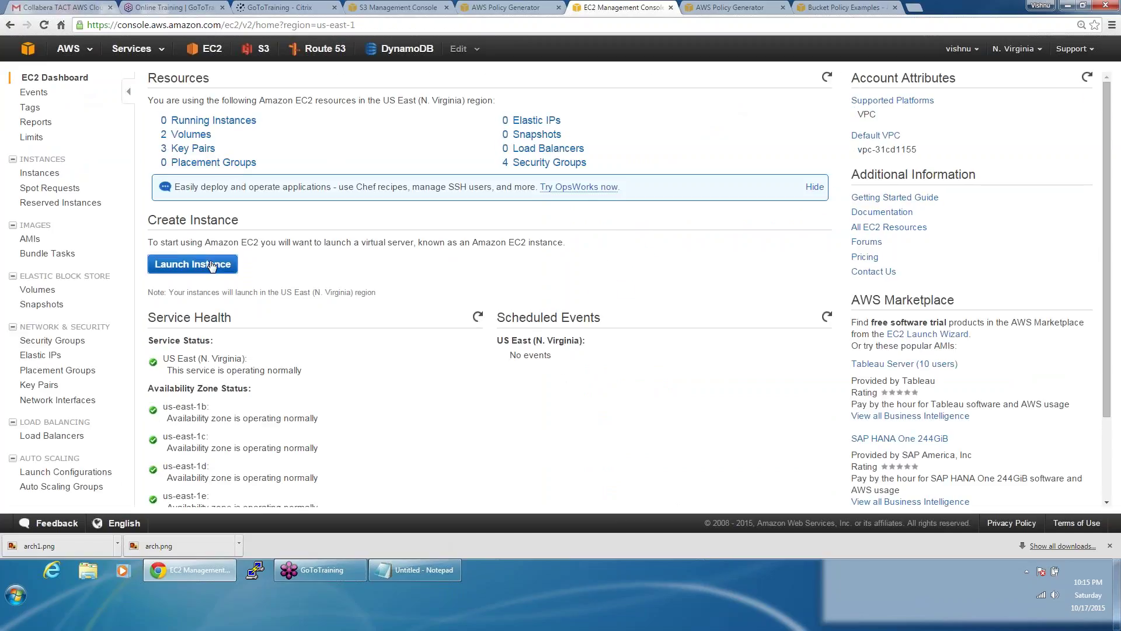
left_click(212, 266)
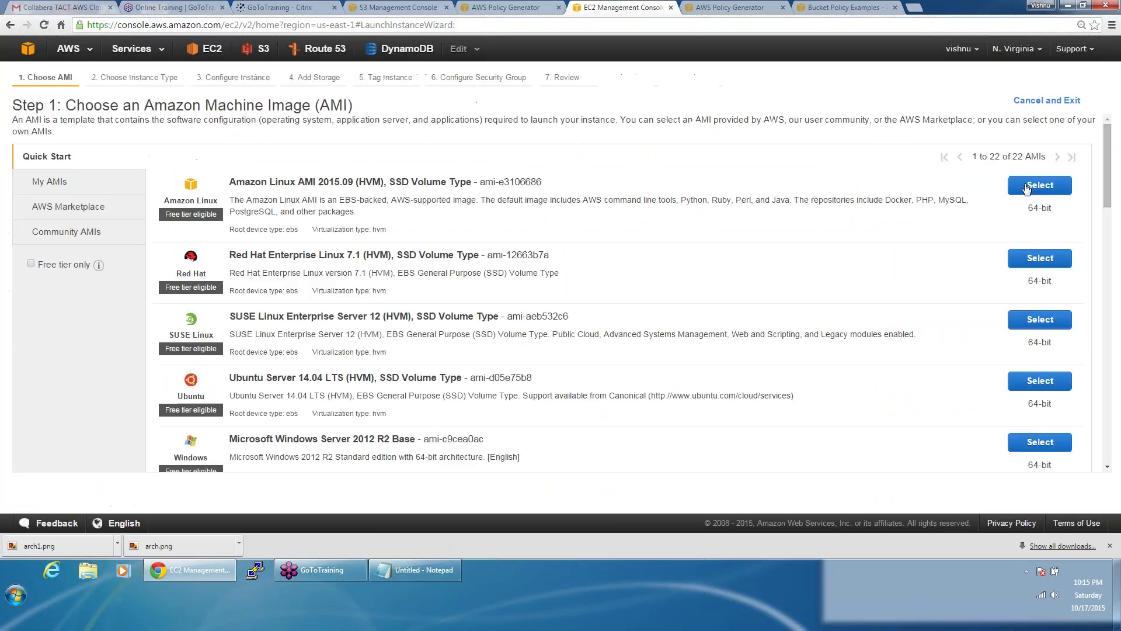
left_click(1027, 189)
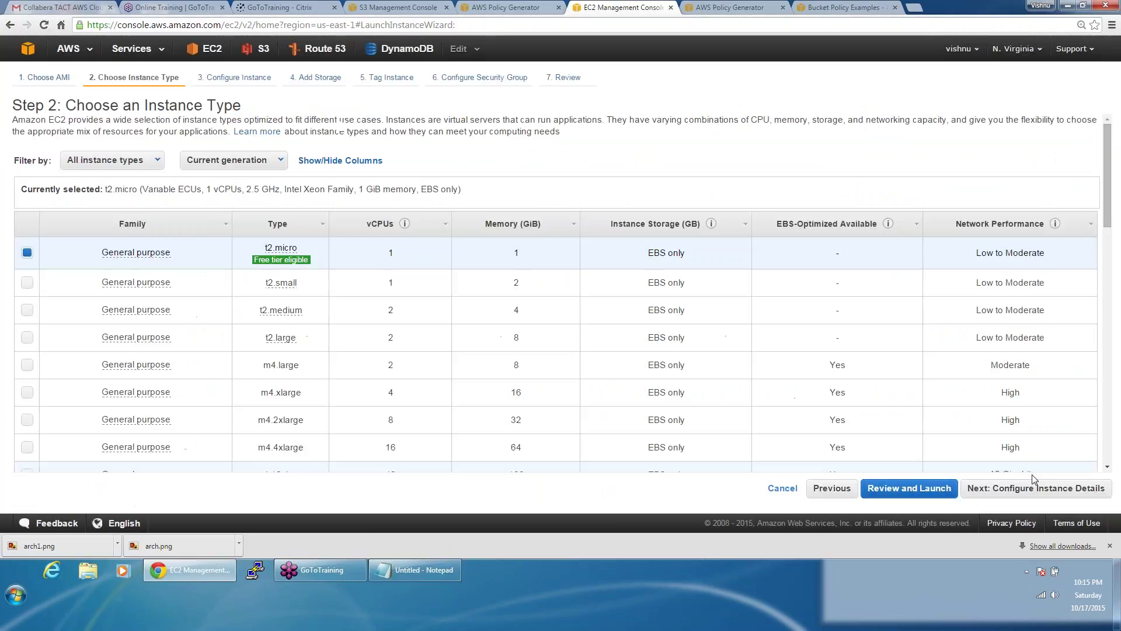
left_click(1037, 488)
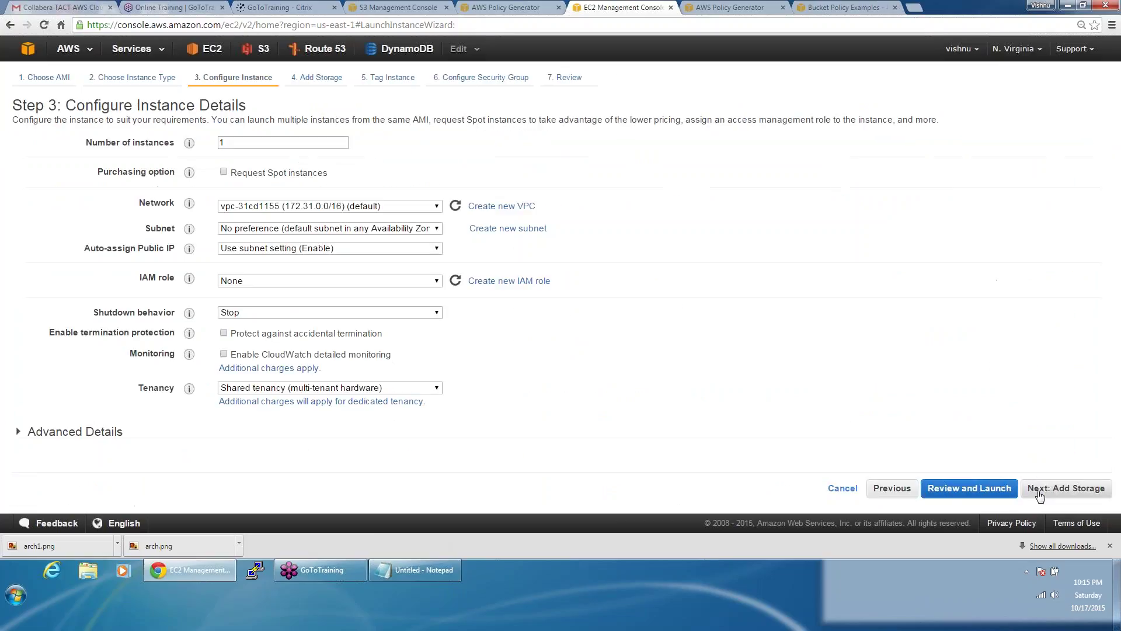
left_click(1041, 488)
left_click(1041, 488)
left_click(1040, 489)
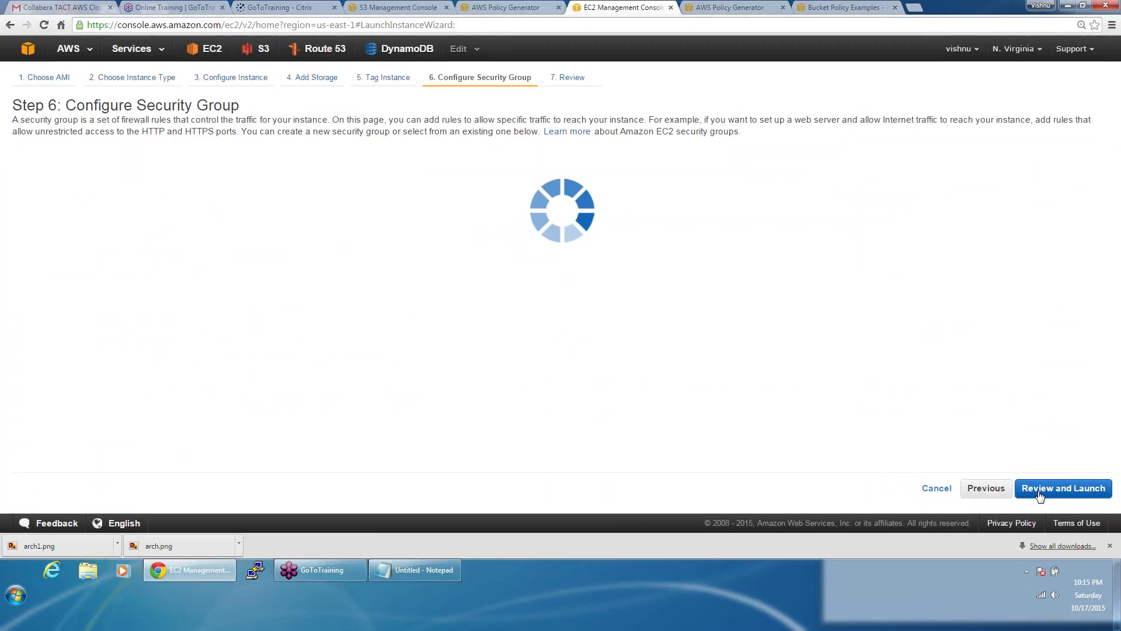
left_click(1040, 490)
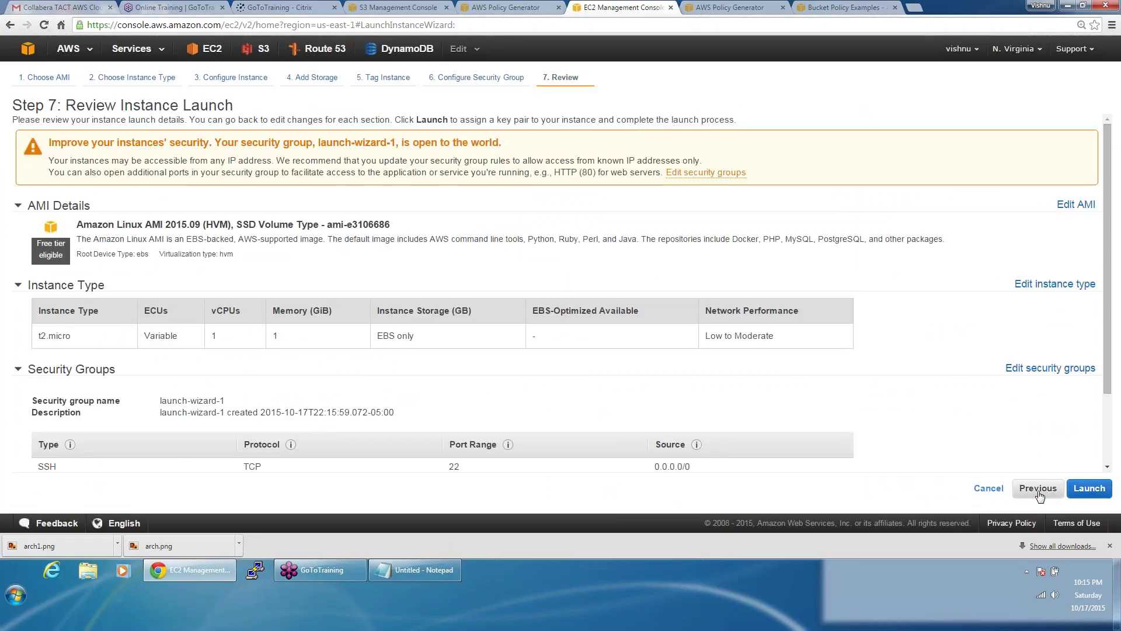
left_click(1090, 489)
left_click(716, 399)
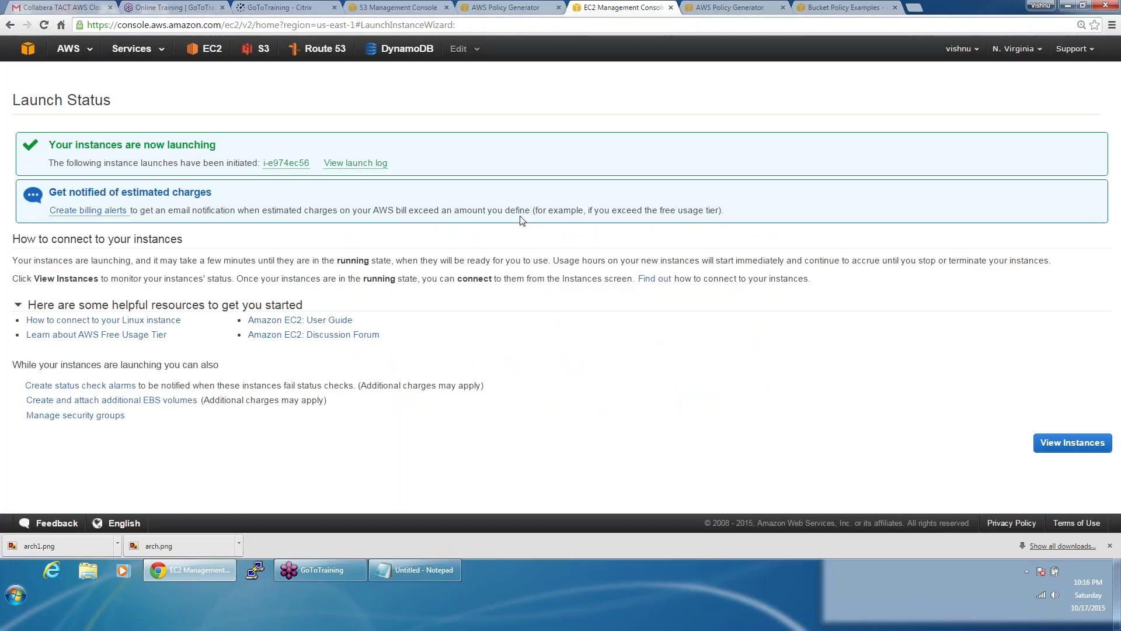
left_click(289, 164)
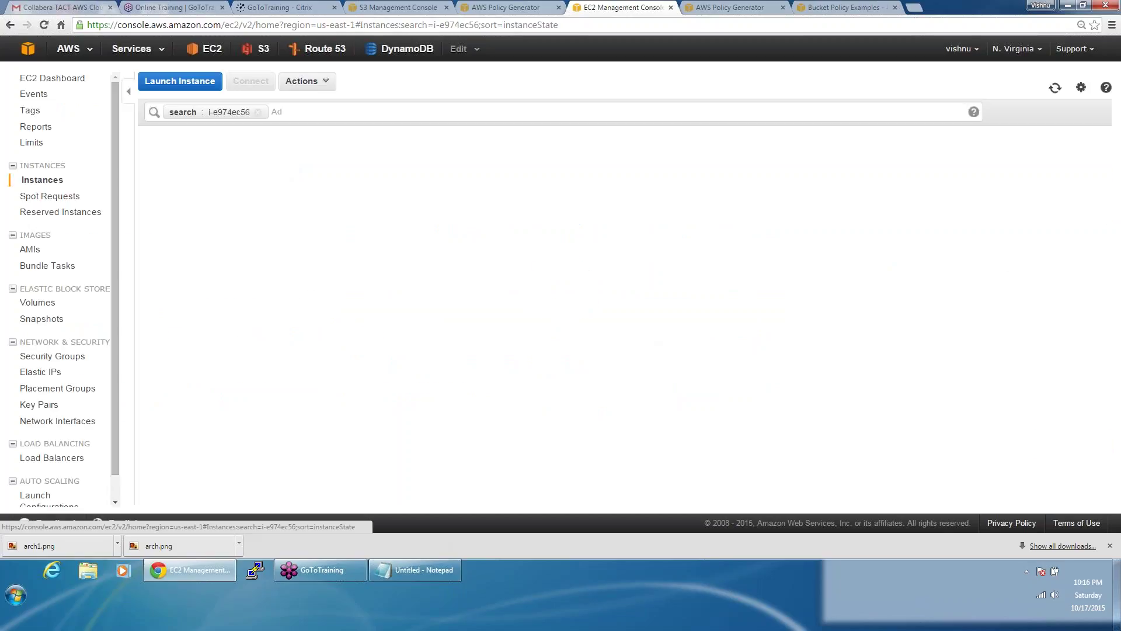
double_click(777, 303)
key("ctrl+c")
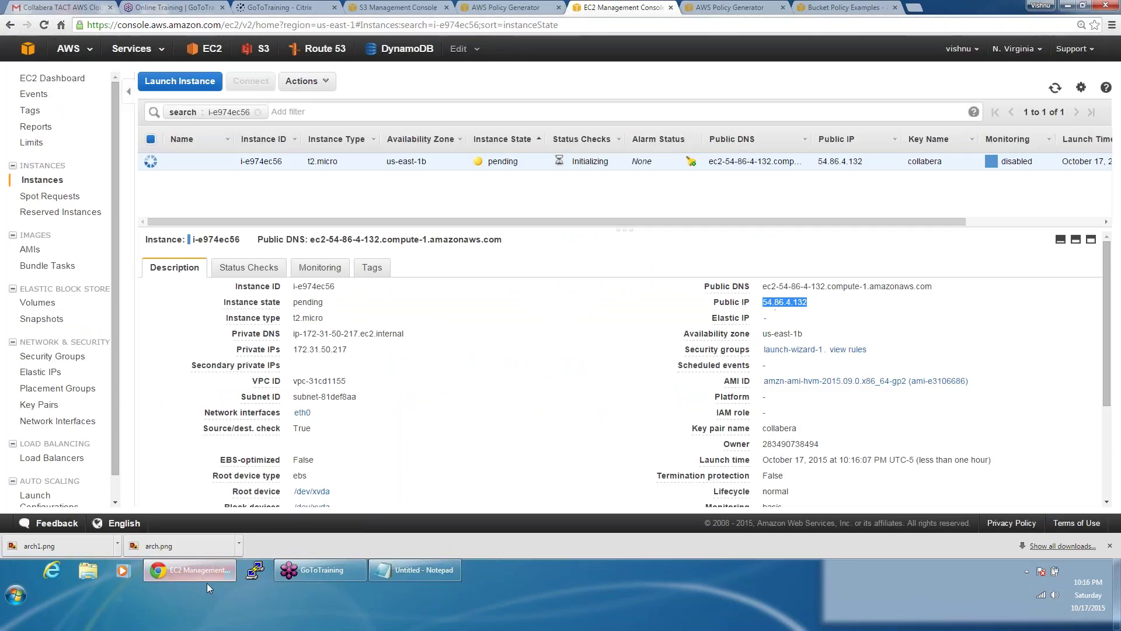
Step: Open a PuTTY SSH session to 54.86.4.132, closing the extra duplicated session window
left_click(252, 580)
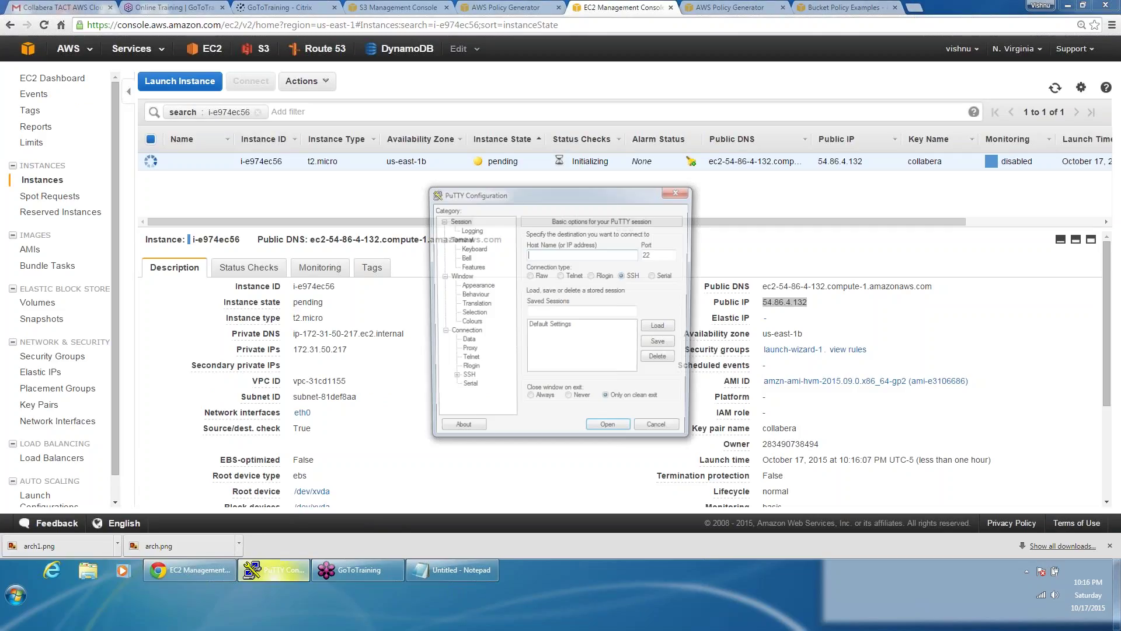
key("ctrl+v")
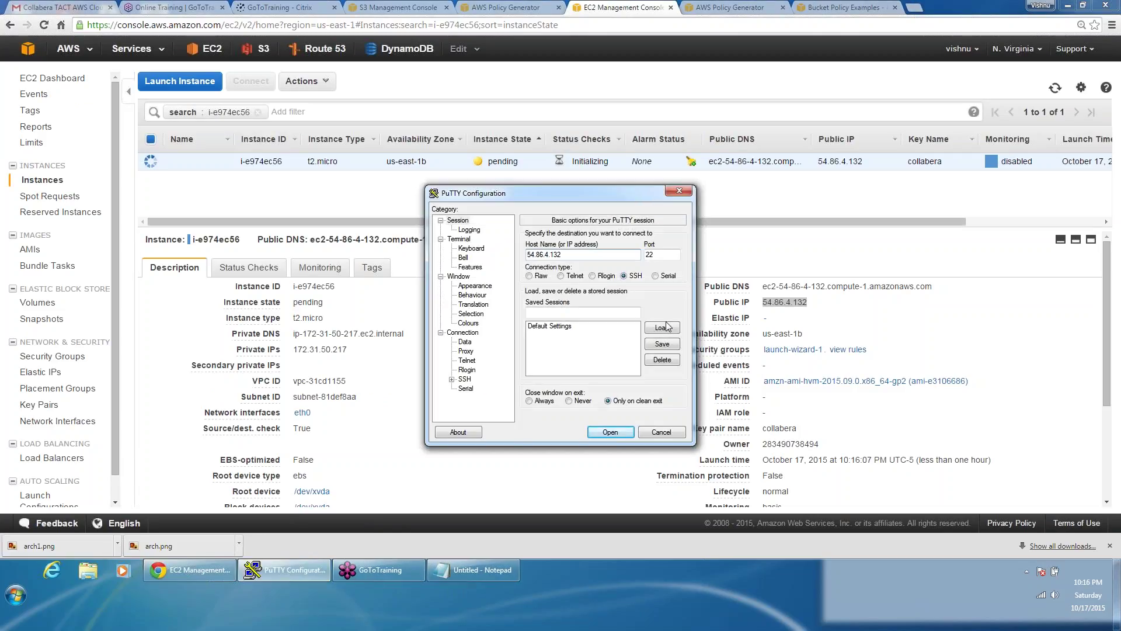
left_click(608, 433)
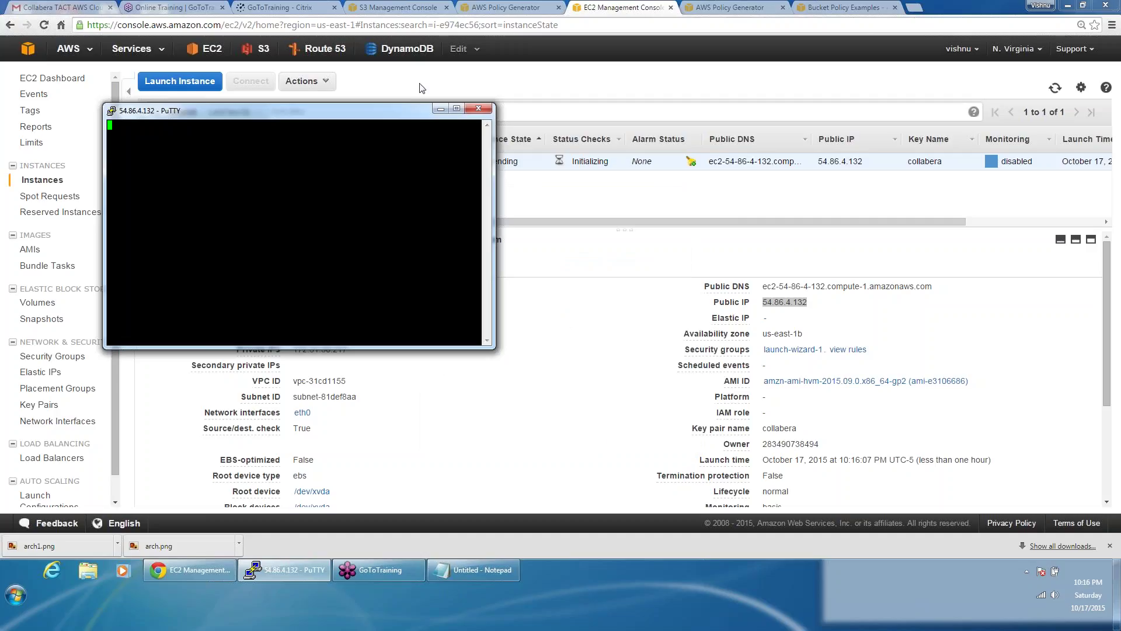
right_click(401, 117)
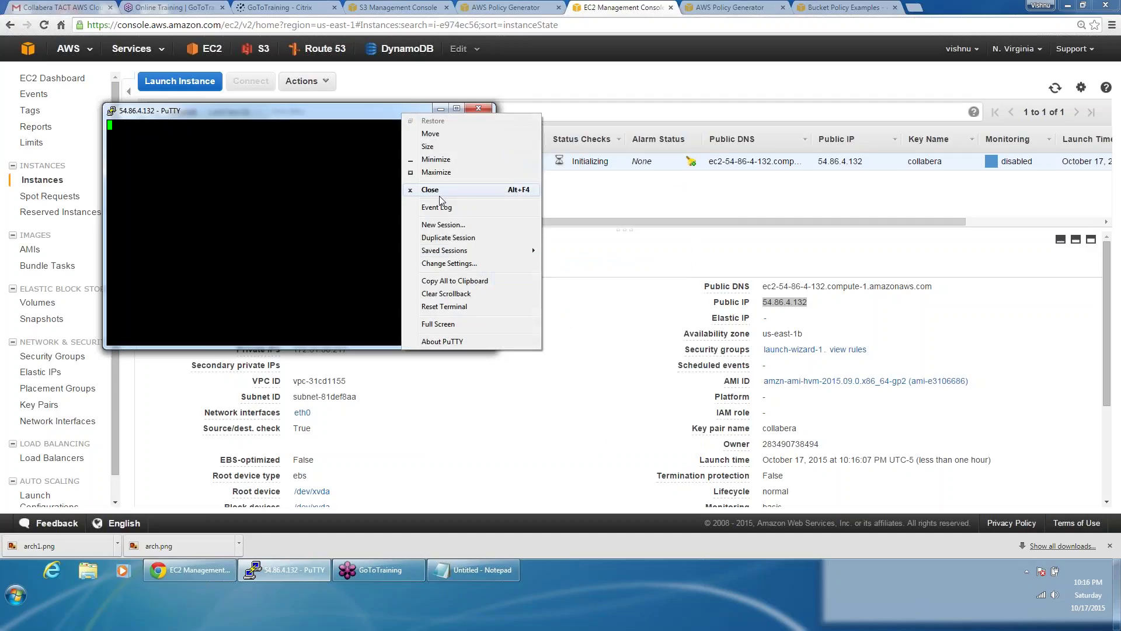
left_click(449, 237)
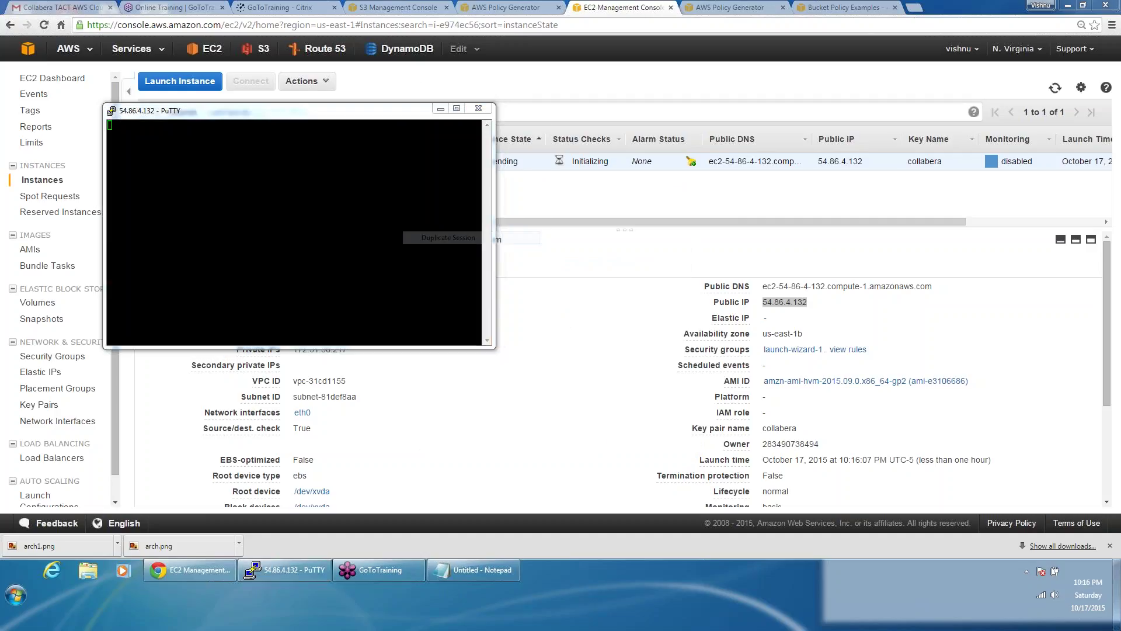
left_click(481, 109)
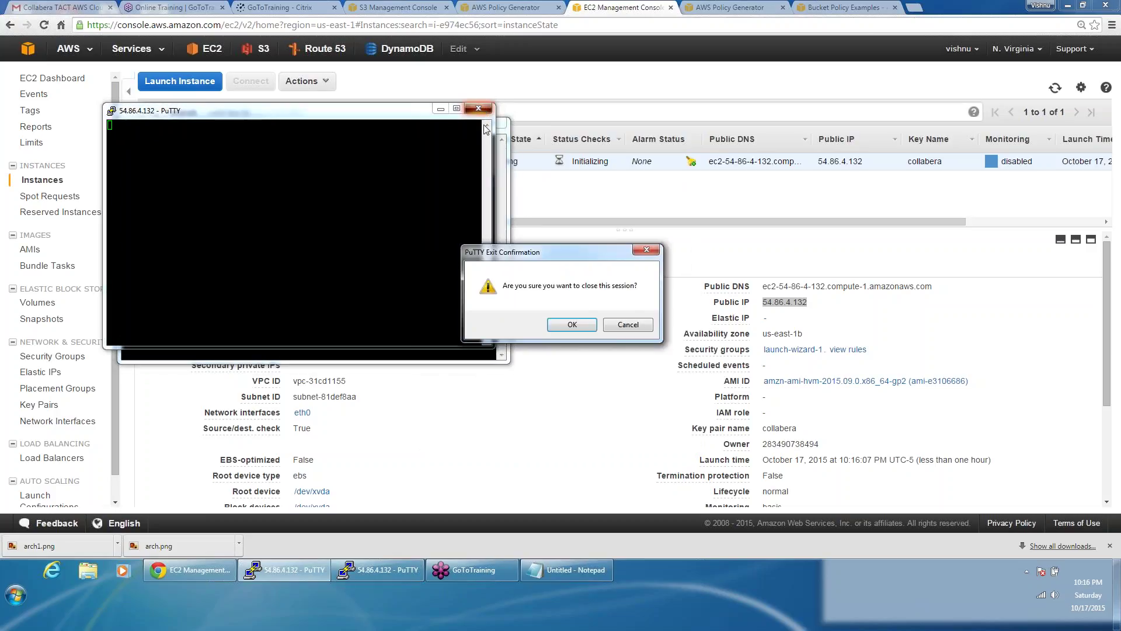
key("Return")
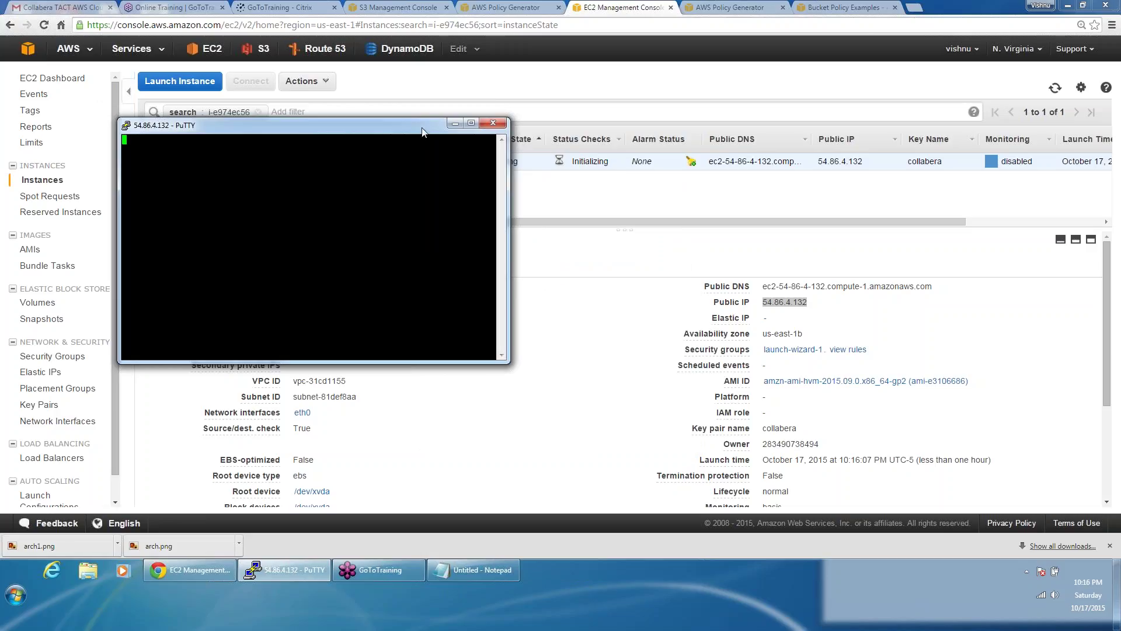
right_click(421, 130)
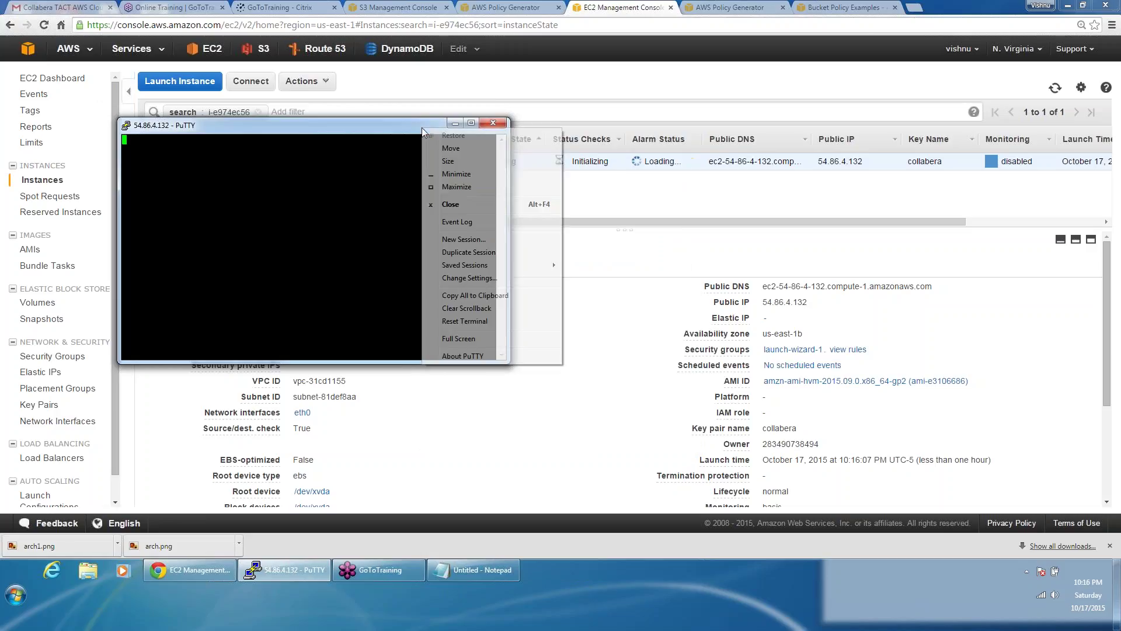
Step: Configure a new session to 54.86.4.132 with the collabera.ppk private key and connect
left_click(478, 245)
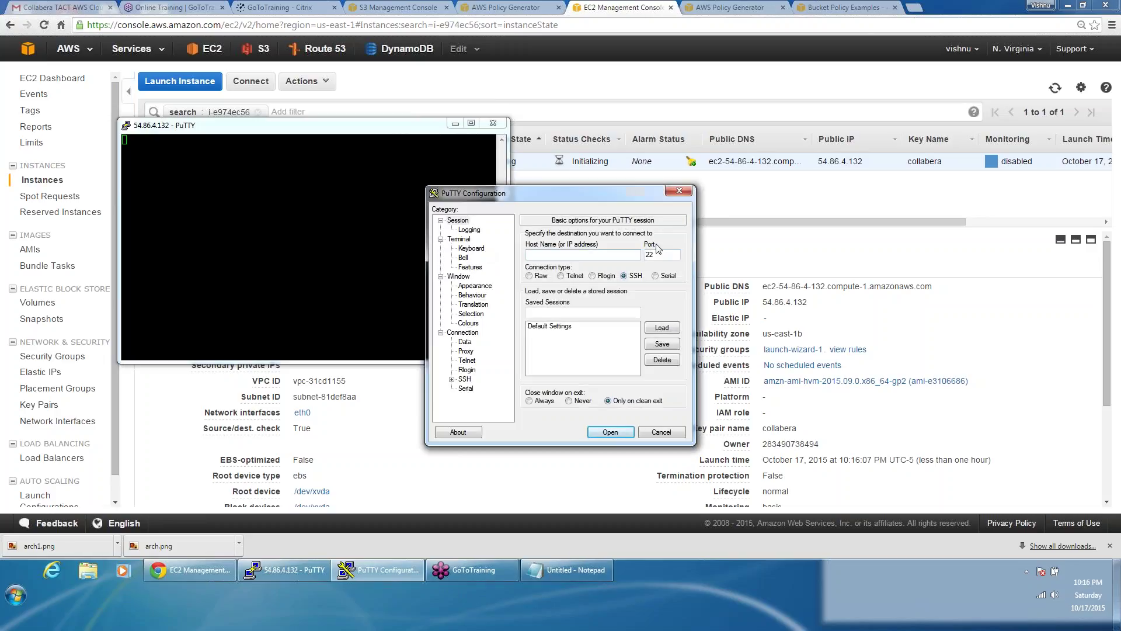
key("ctrl+v")
double_click(469, 380)
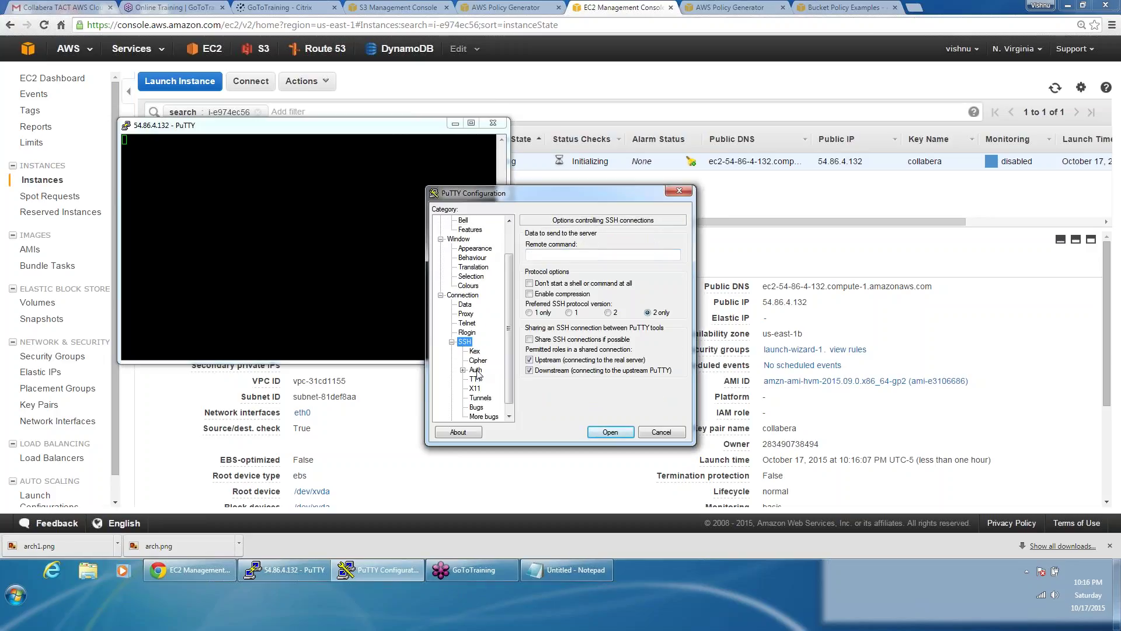
left_click(476, 371)
left_click(653, 355)
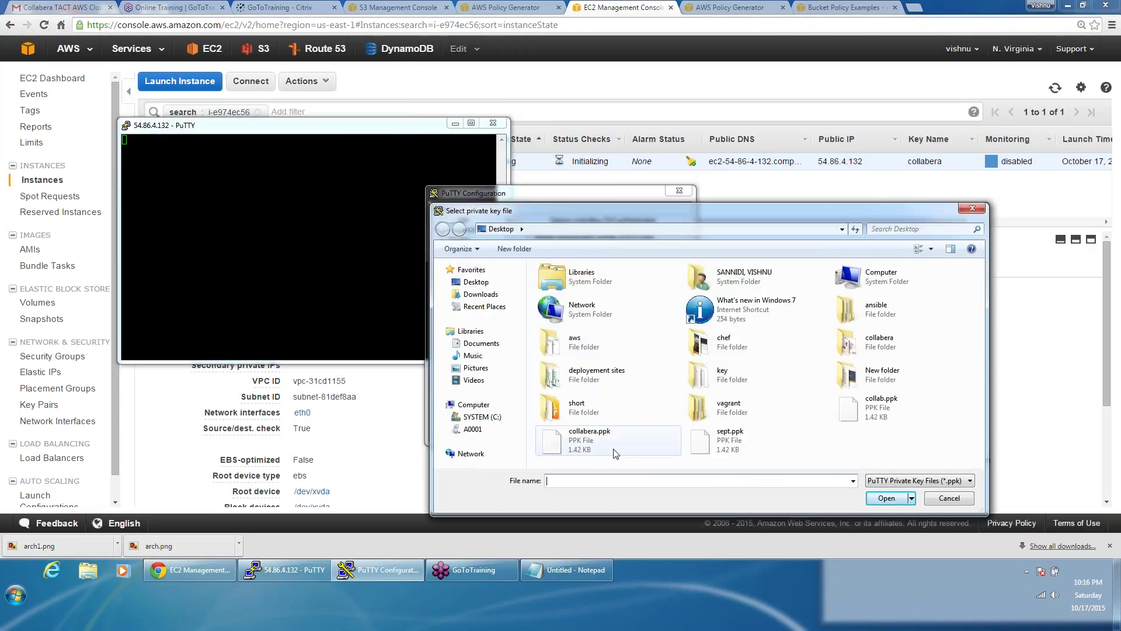
left_click(604, 447)
double_click(604, 447)
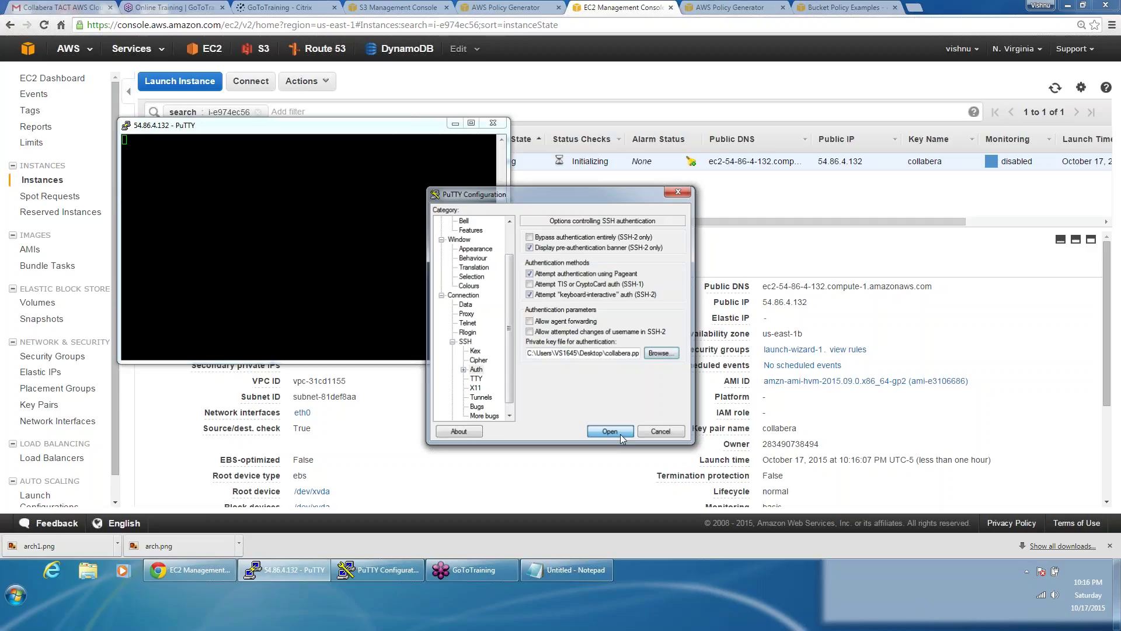
left_click(619, 325)
Step: Dismiss the connection errors and restart the session repeatedly until the host-key alert appears
left_click(620, 326)
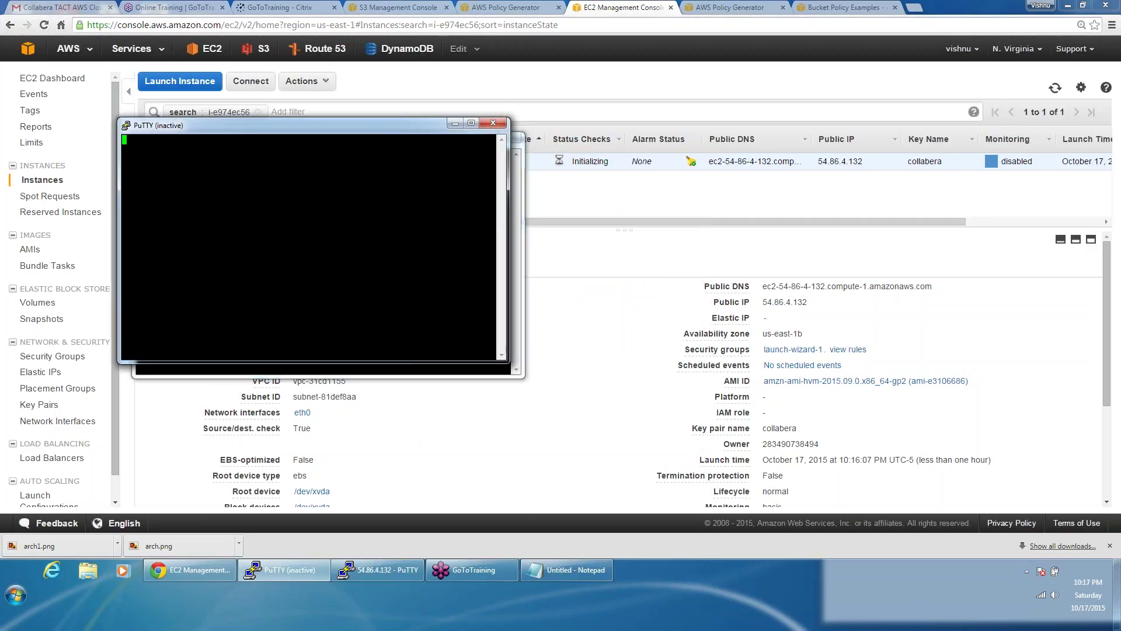
left_click(447, 366)
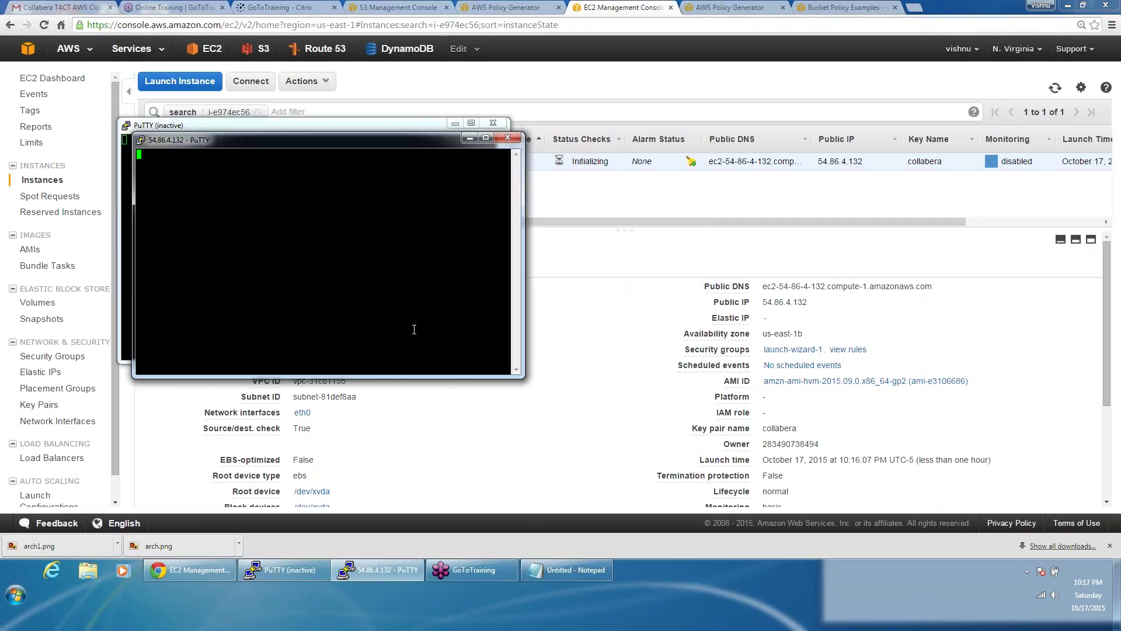
left_click(493, 123)
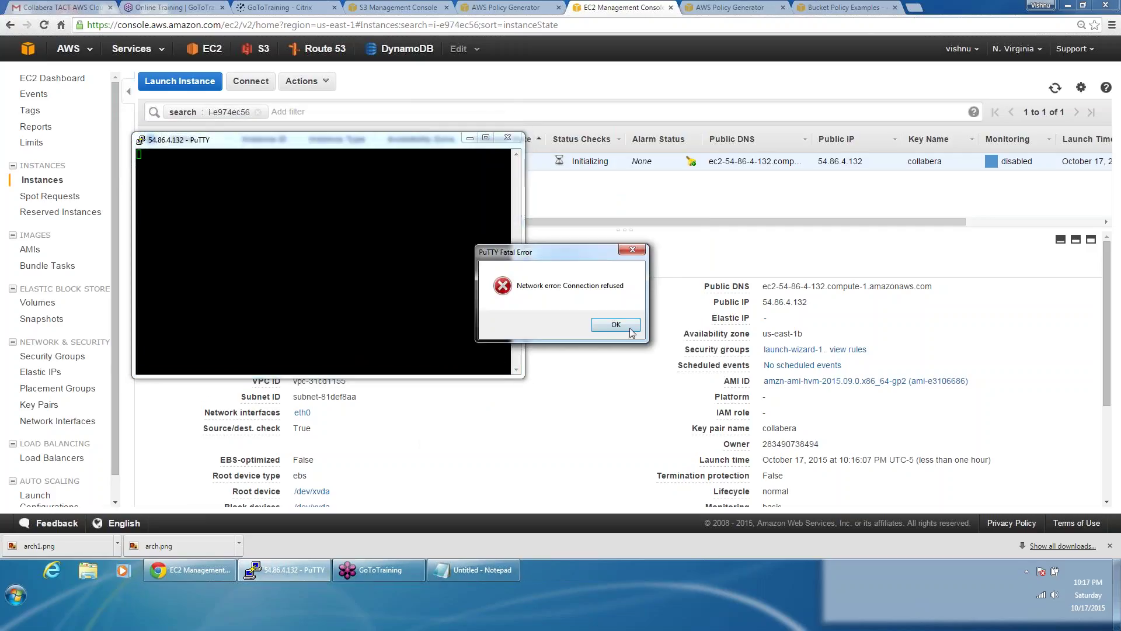
left_click(616, 325)
right_click(363, 139)
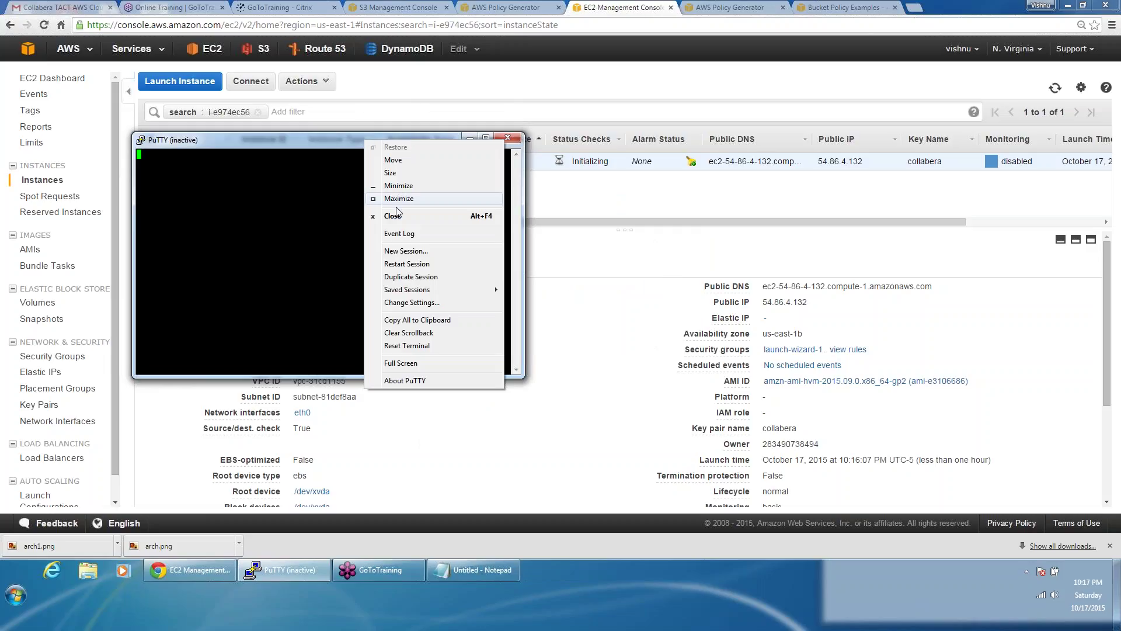
left_click(403, 250)
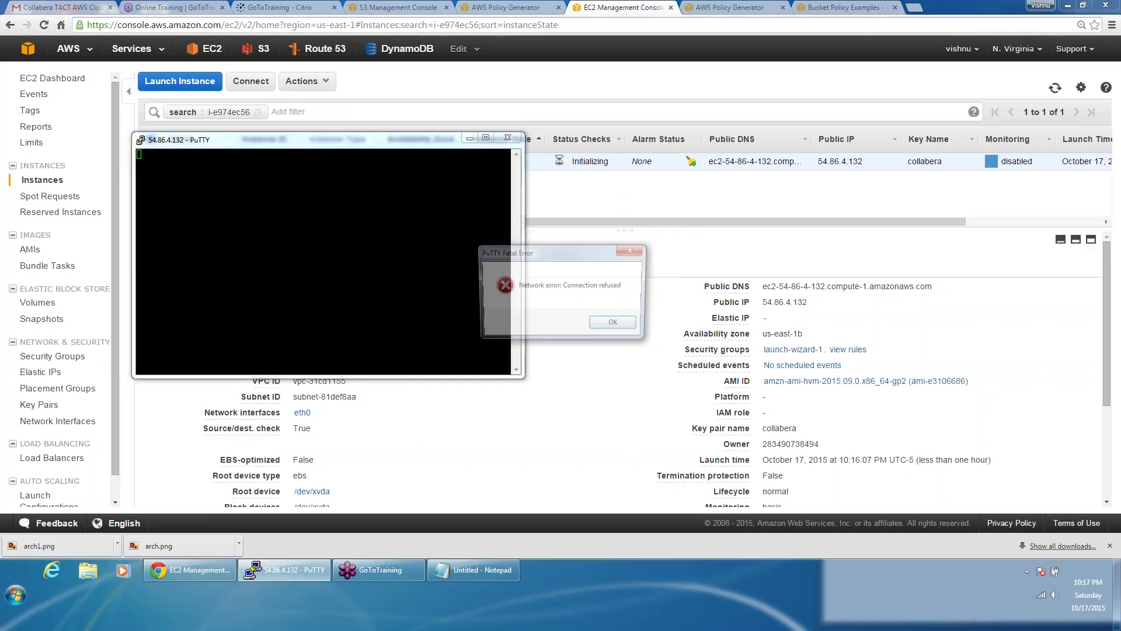
left_click(616, 324)
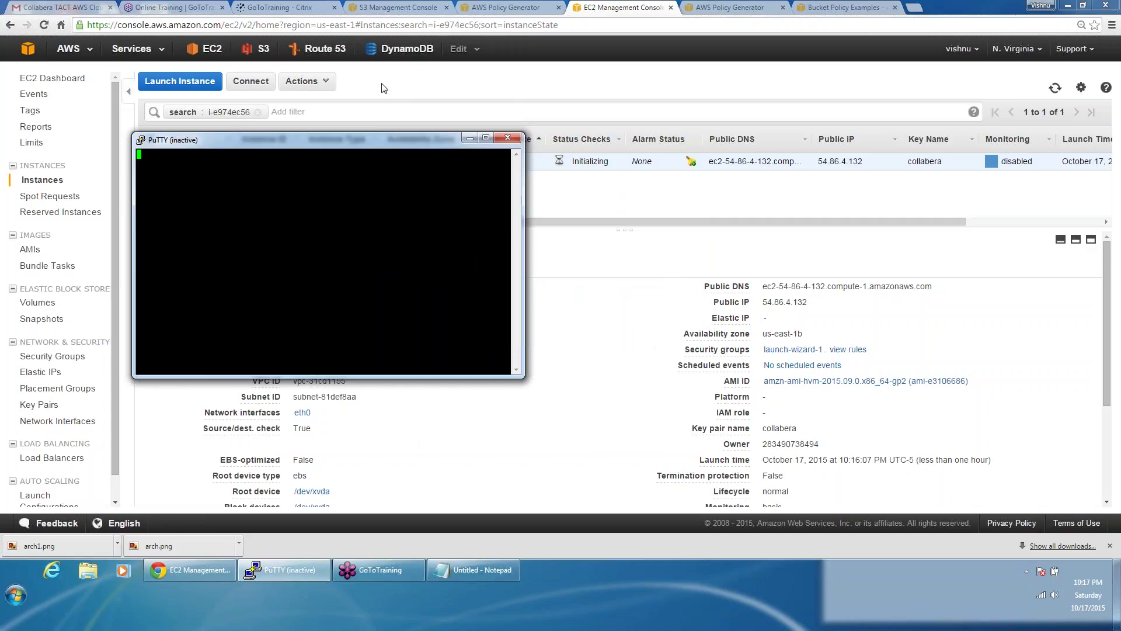
right_click(392, 143)
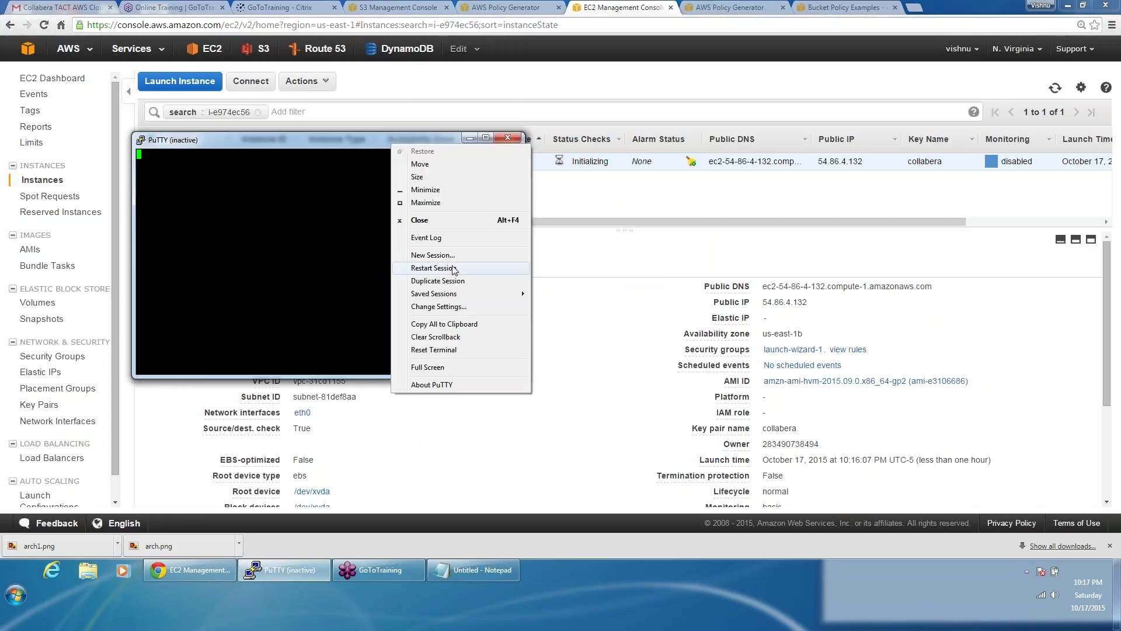
left_click(434, 268)
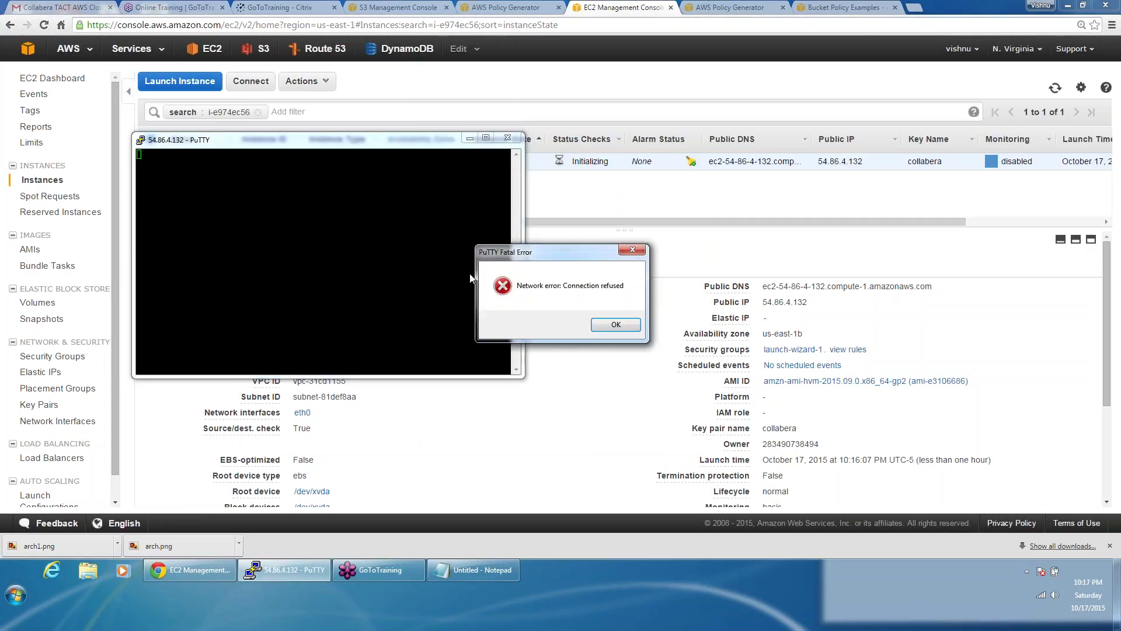
left_click(614, 325)
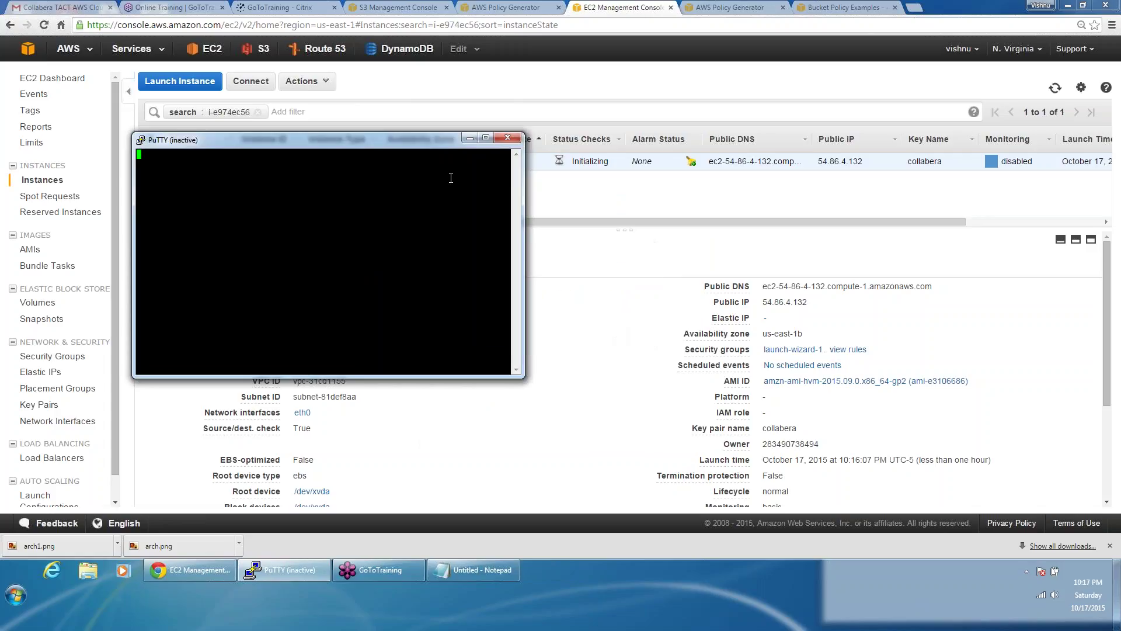
right_click(416, 139)
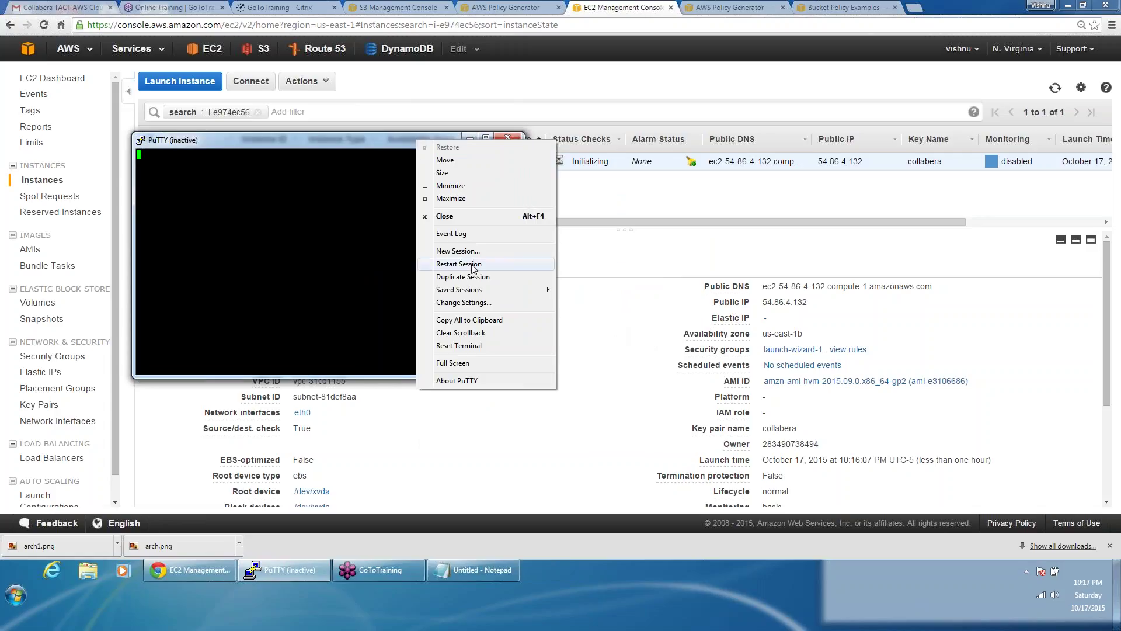
left_click(433, 267)
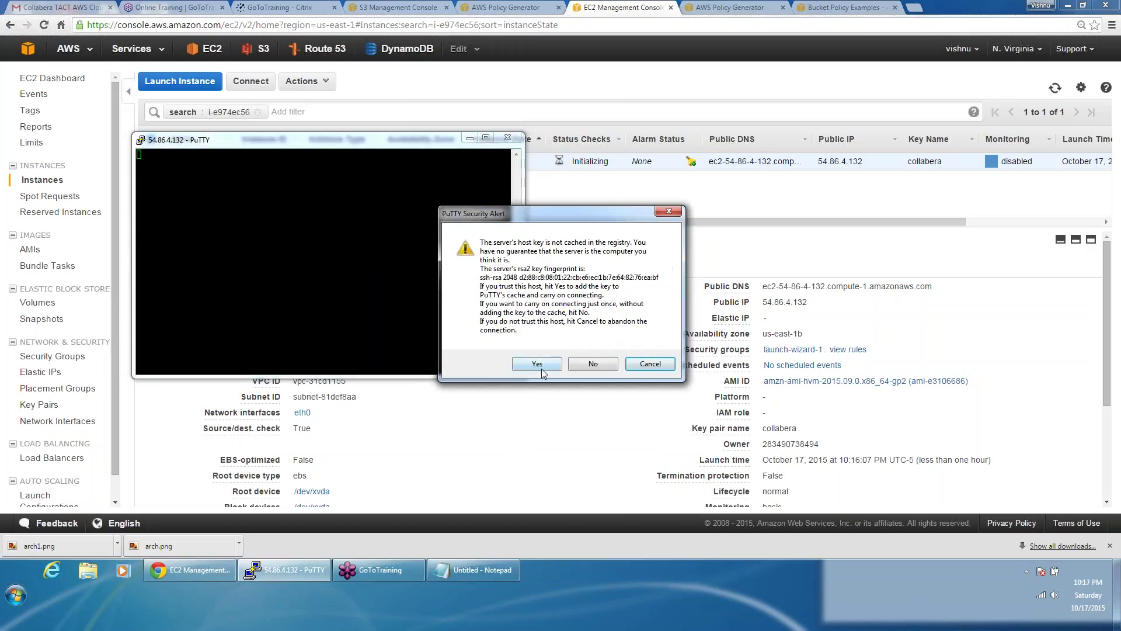
Step: Accept the host key, log in as ec2-user and enter sudo su - for root
left_click(546, 363)
type("ec2-user")
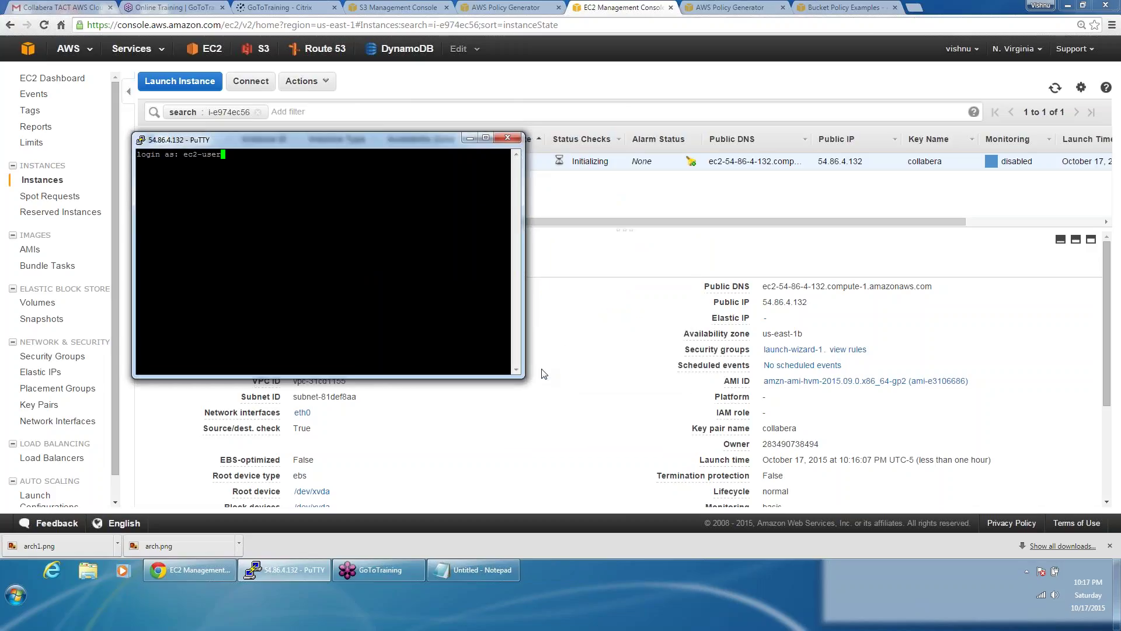
key("Return")
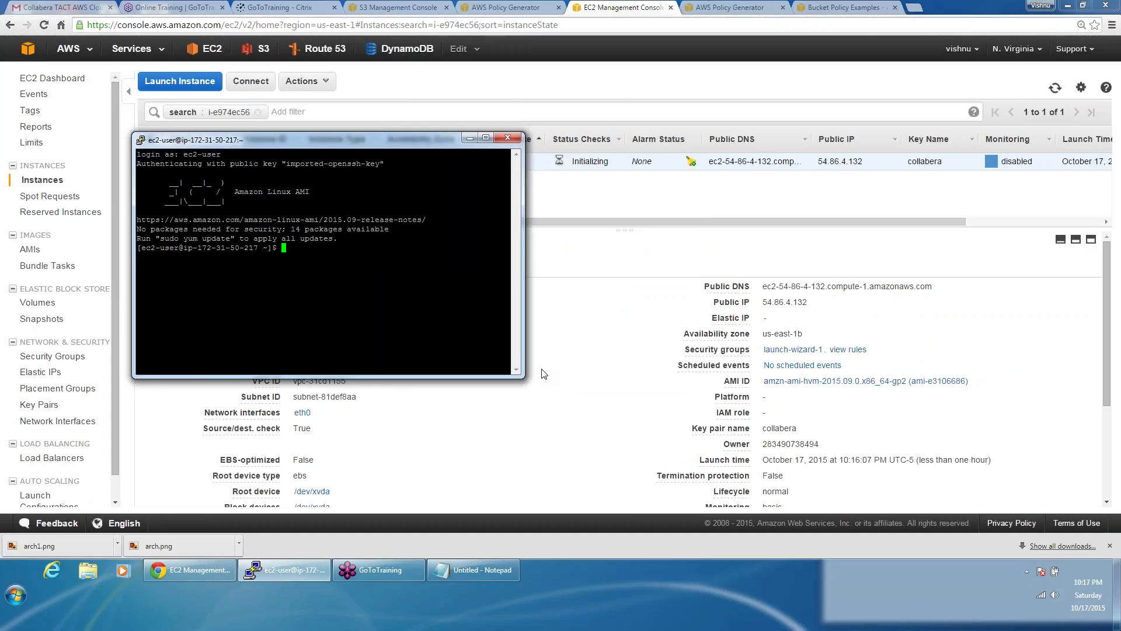
key("Return")
key("Return")
key("Return")
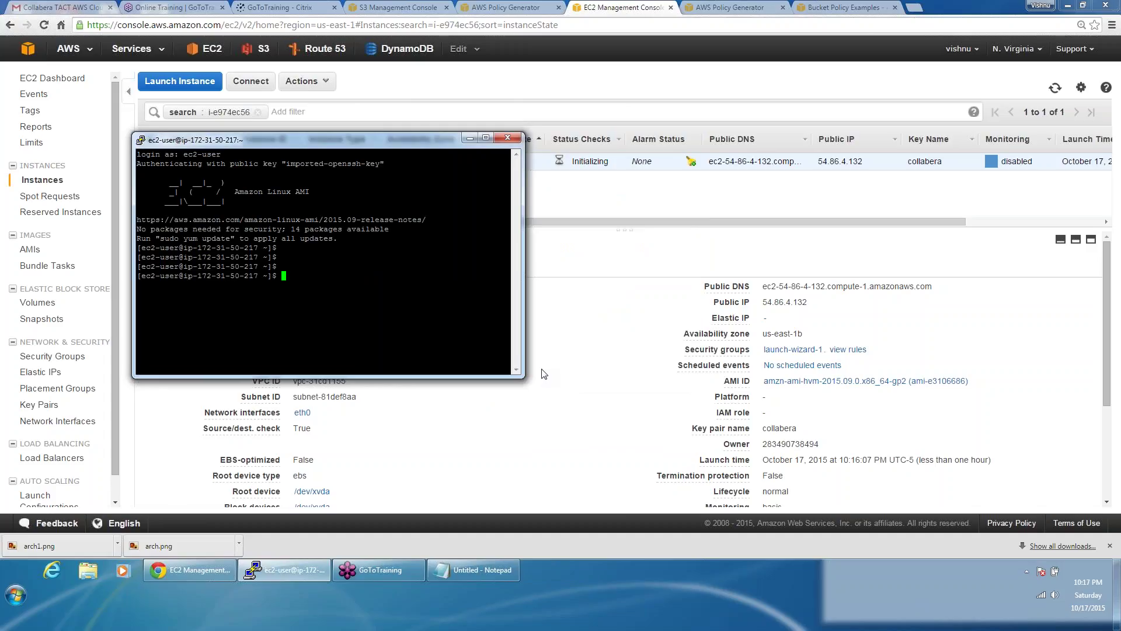
type("sudo su -")
Step: As root, start aws configure and paste in the Access Key ID from the notes
key("Return")
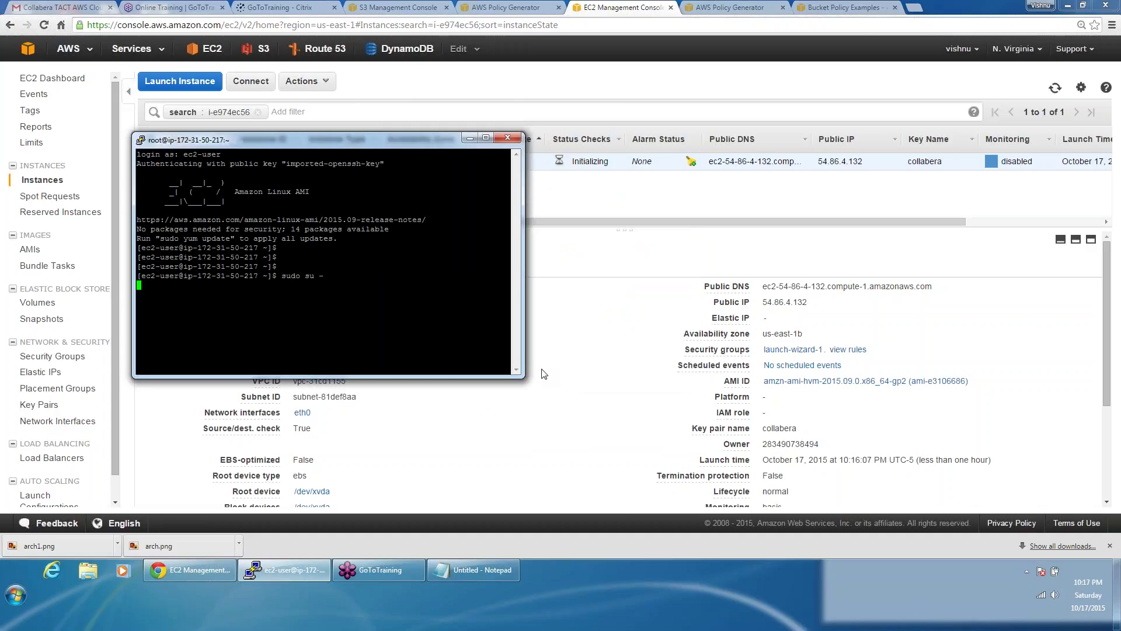
type("aws con")
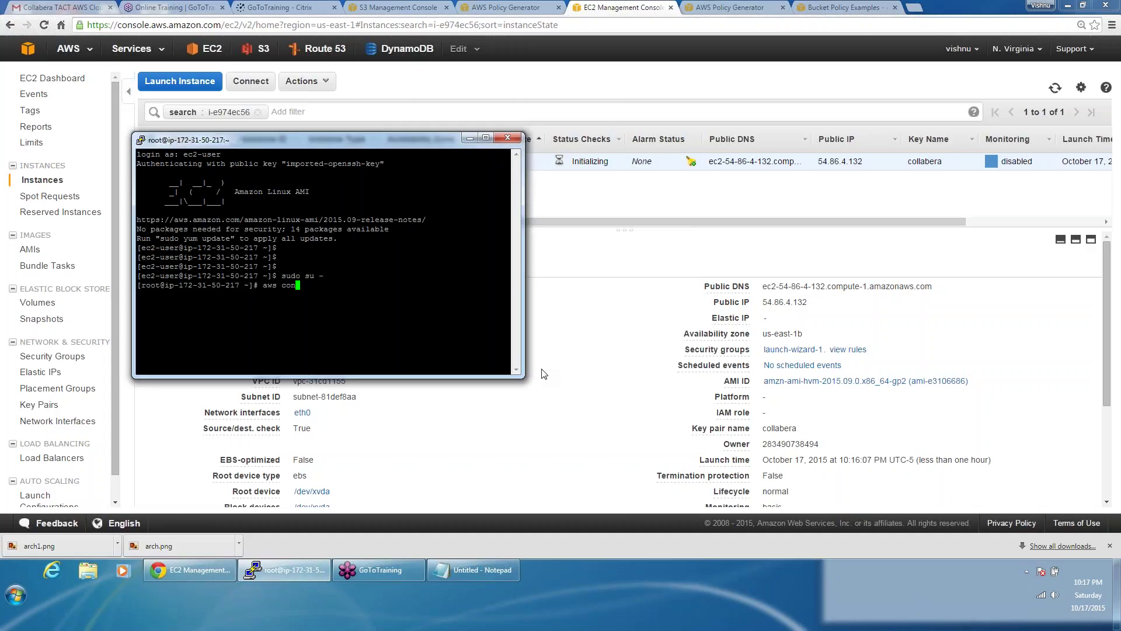
type("figure")
key("Return")
left_click(475, 570)
left_click_drag(921, 269, 817, 267)
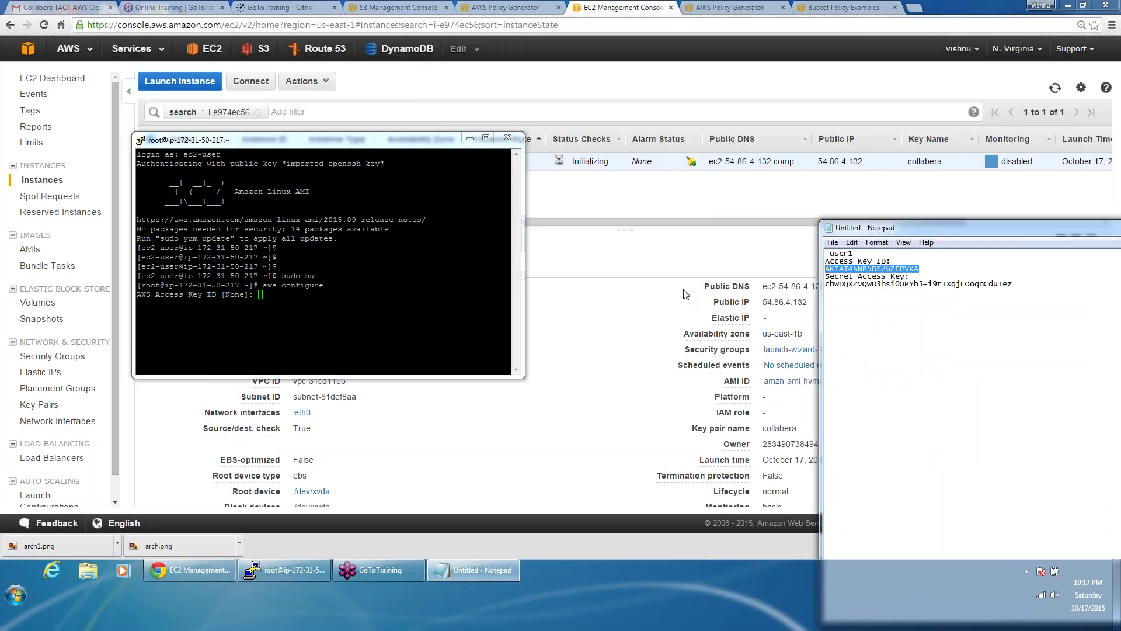
right_click(350, 303)
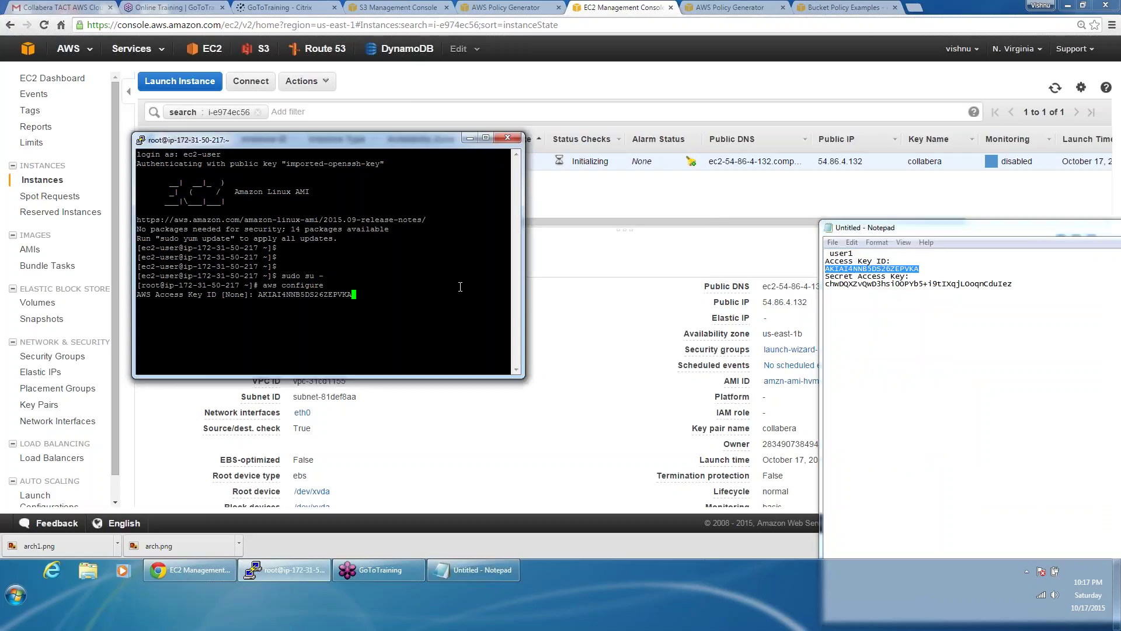
key("Return")
Step: Enter the Secret Access Key and region us-east-1, leaving the output format at its default
left_click(1018, 286)
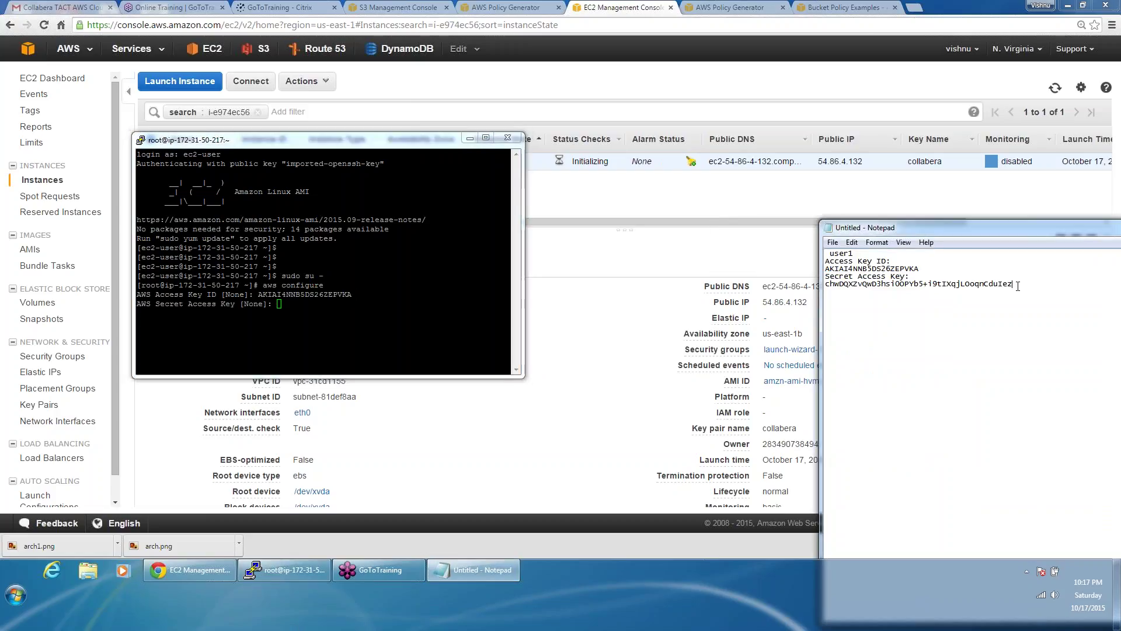
left_click_drag(1018, 286, 821, 295)
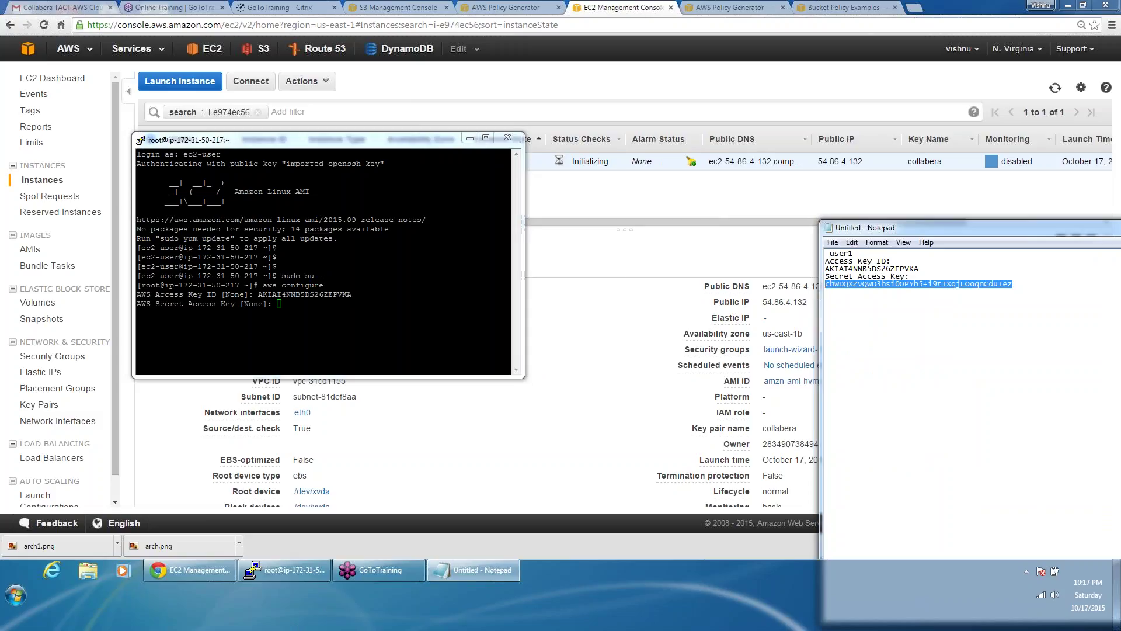
key("ctrl+c")
right_click(412, 342)
key("Return")
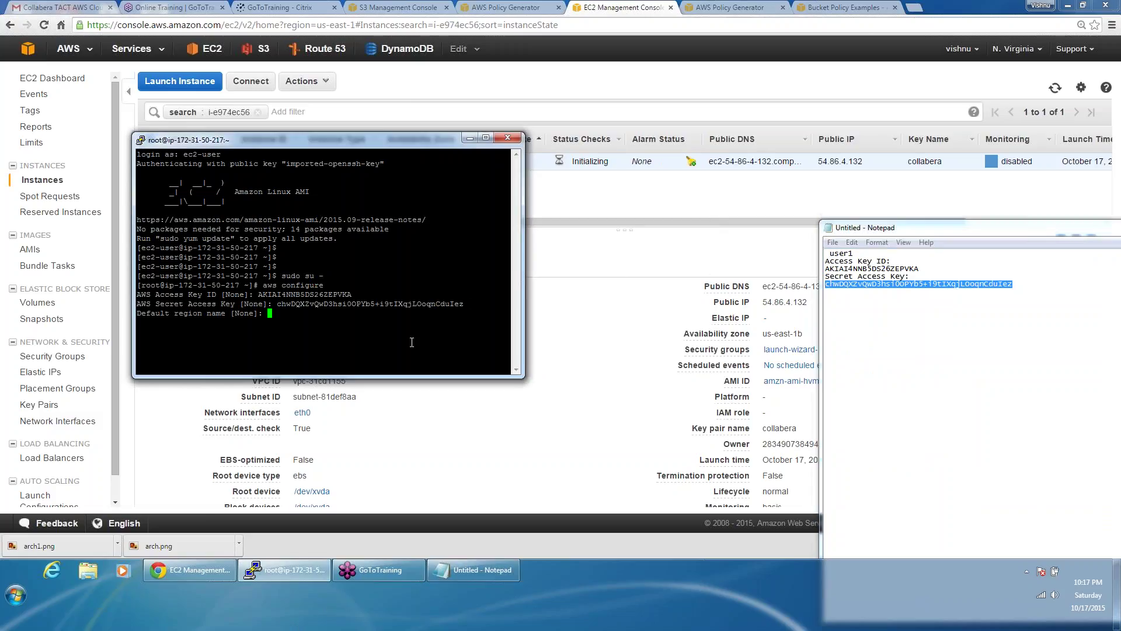
type("us-east-14")
key("BackSpace")
key("Return")
key("Return")
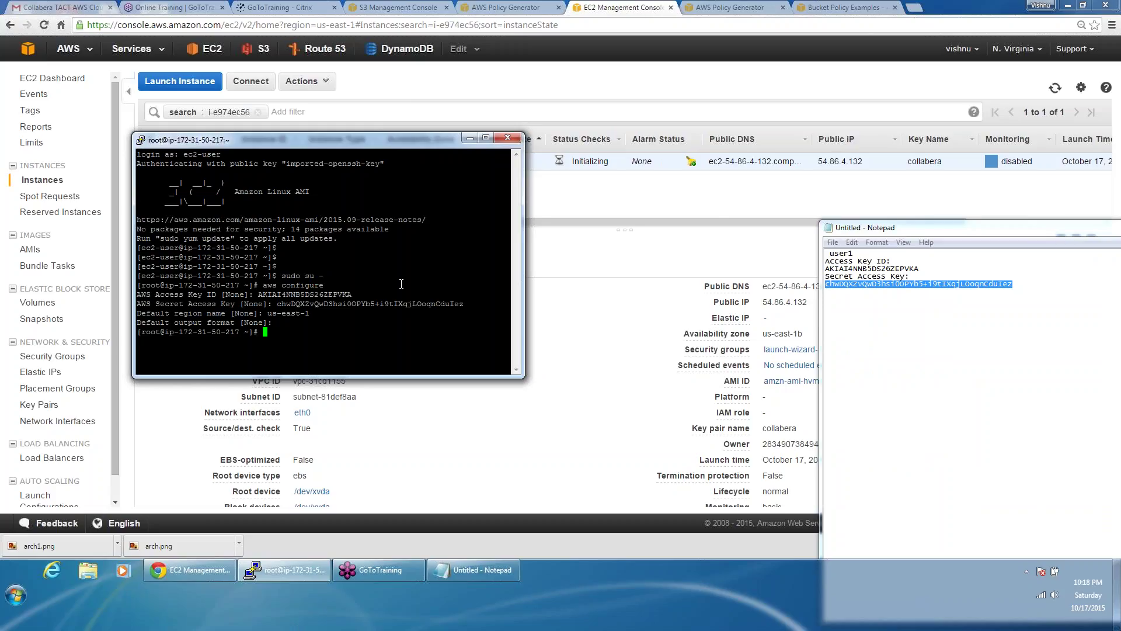
Step: Run aws s3 ls in the terminal to list all S3 buckets
left_click(804, 199)
left_click(284, 570)
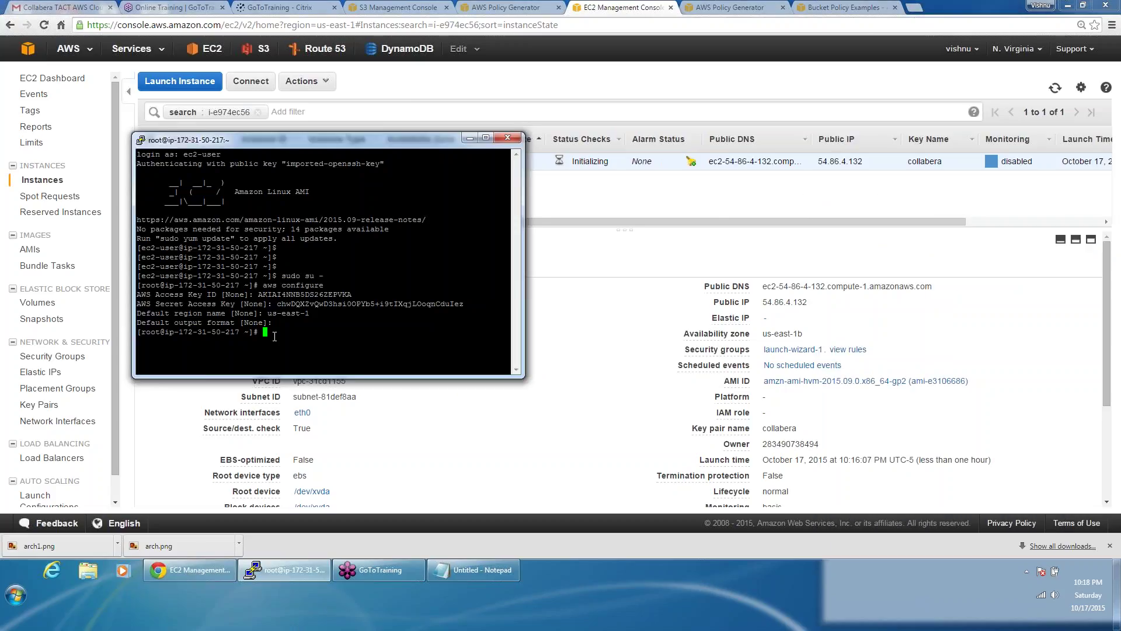
type("aws s3 ls")
key("Return")
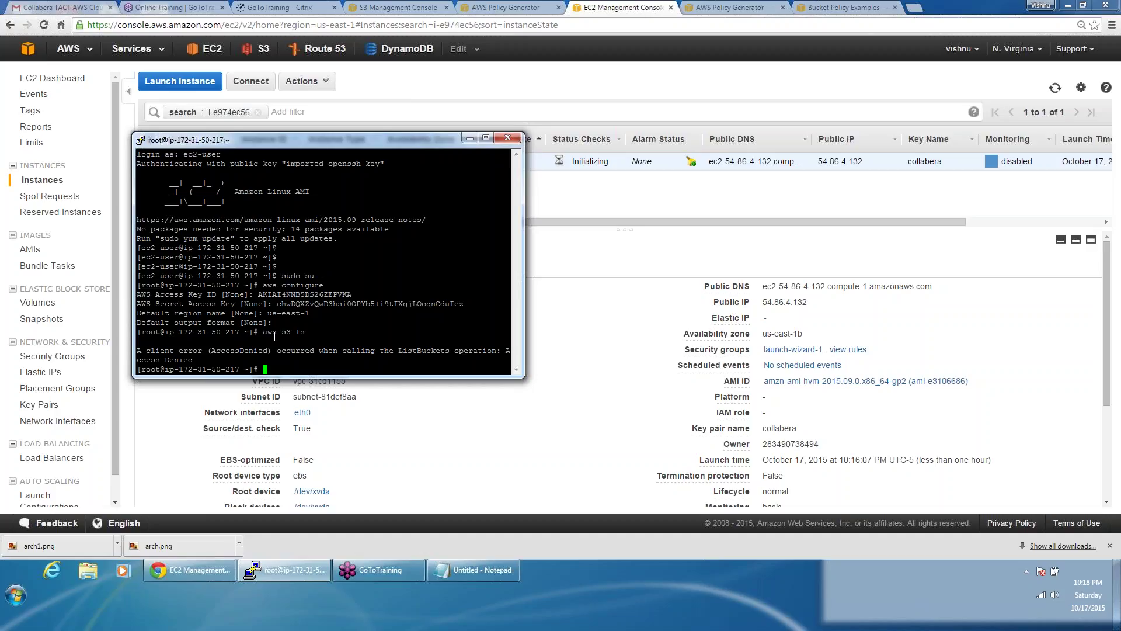
Step: Run aws s3 ls s3:///collabera1234/ twice, using the bucket name copied from the console; both return AccessDenied
type("aws s3 ls")
left_click(402, 7)
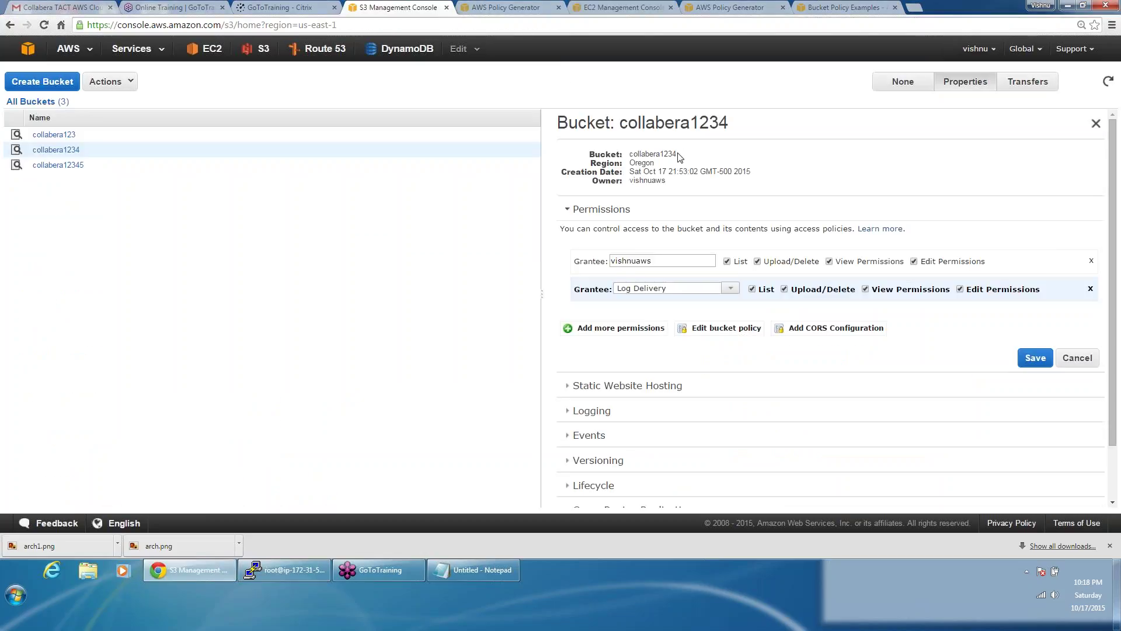
left_click_drag(679, 157, 632, 156)
key("alt+Tab")
type("3:///")
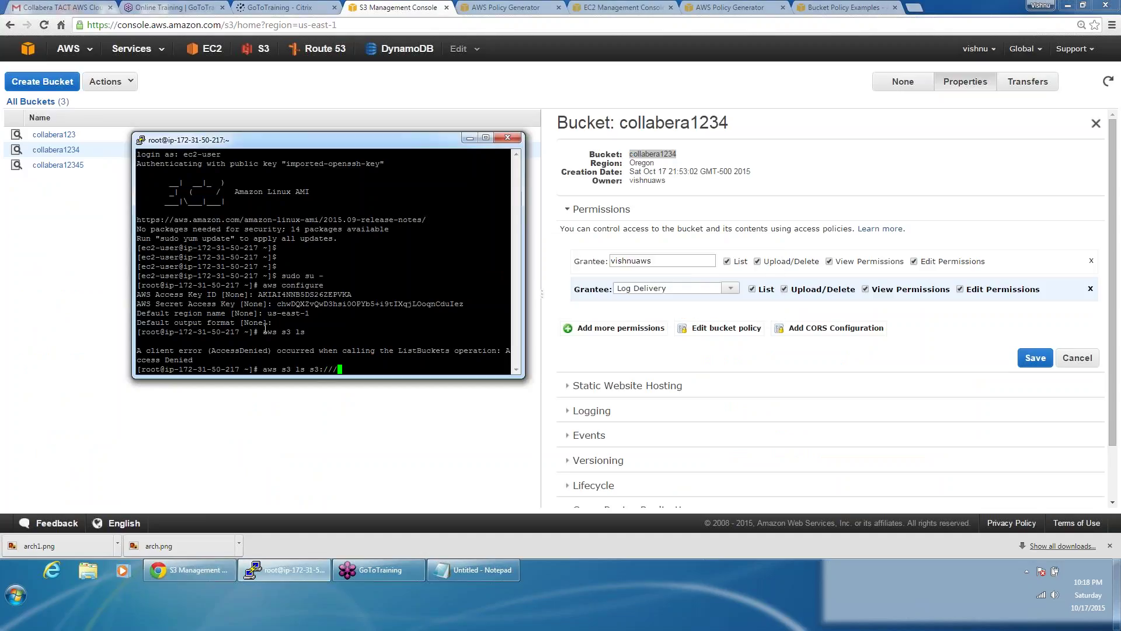
right_click(309, 268)
type("/")
key("Return")
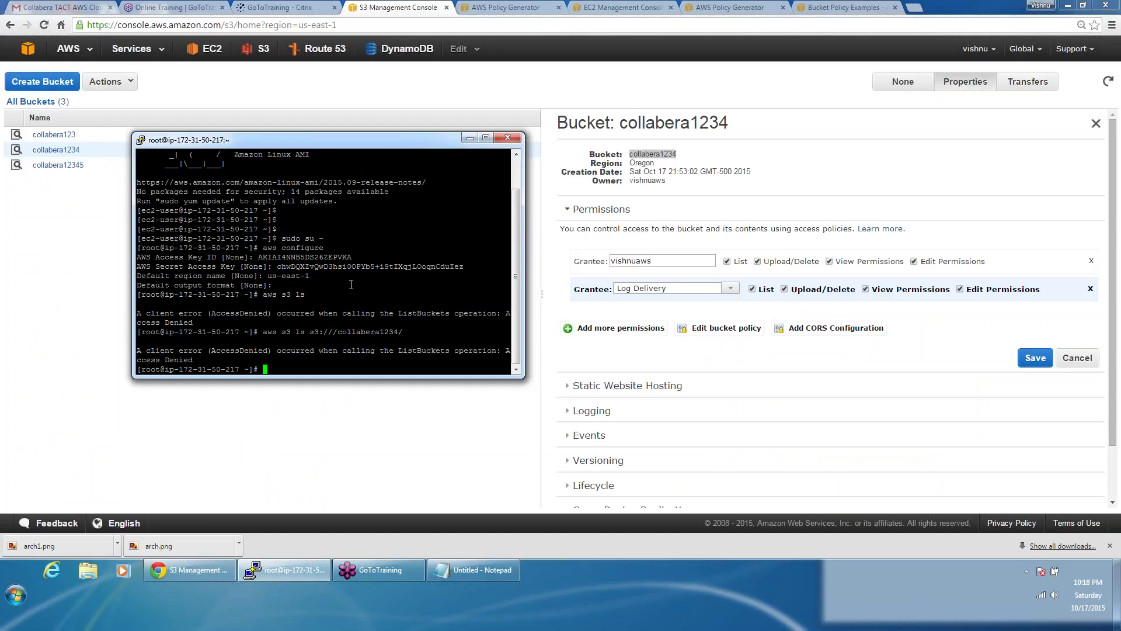
key("Up")
key("Return")
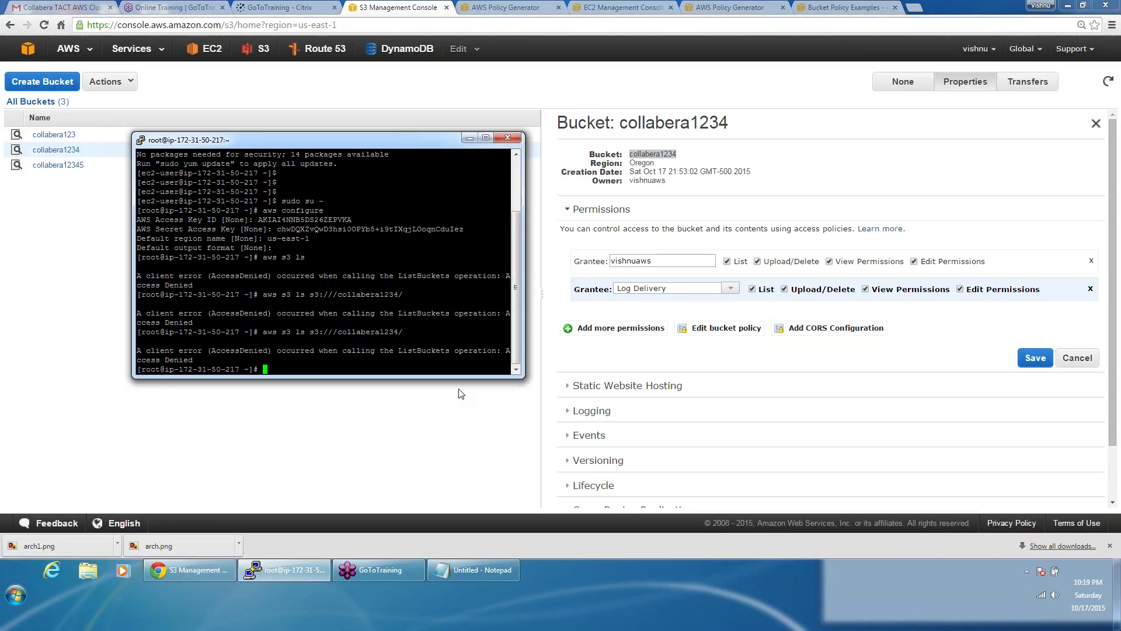
Step: Close the Bucket Policy Editor for collabera1234
left_click(722, 334)
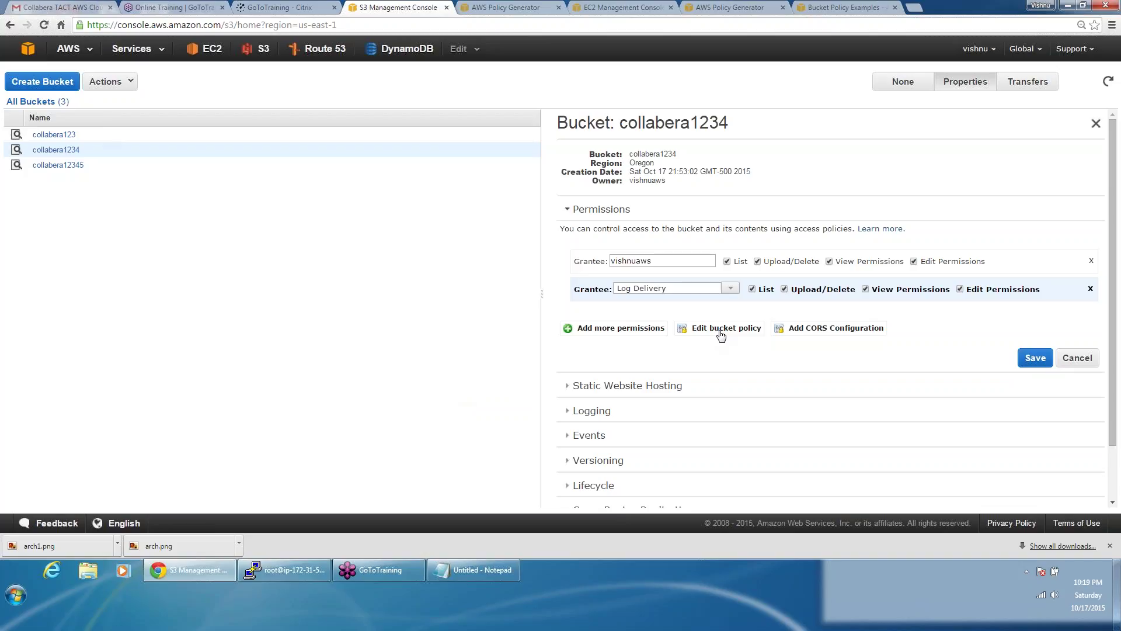
left_click(721, 330)
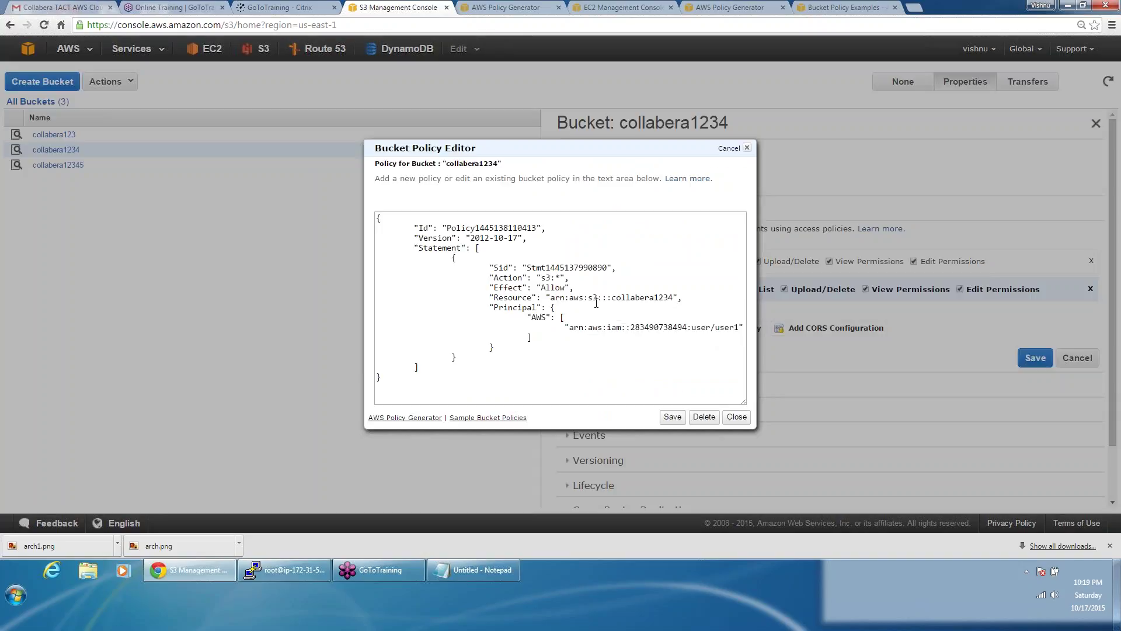
key("alt+Tab")
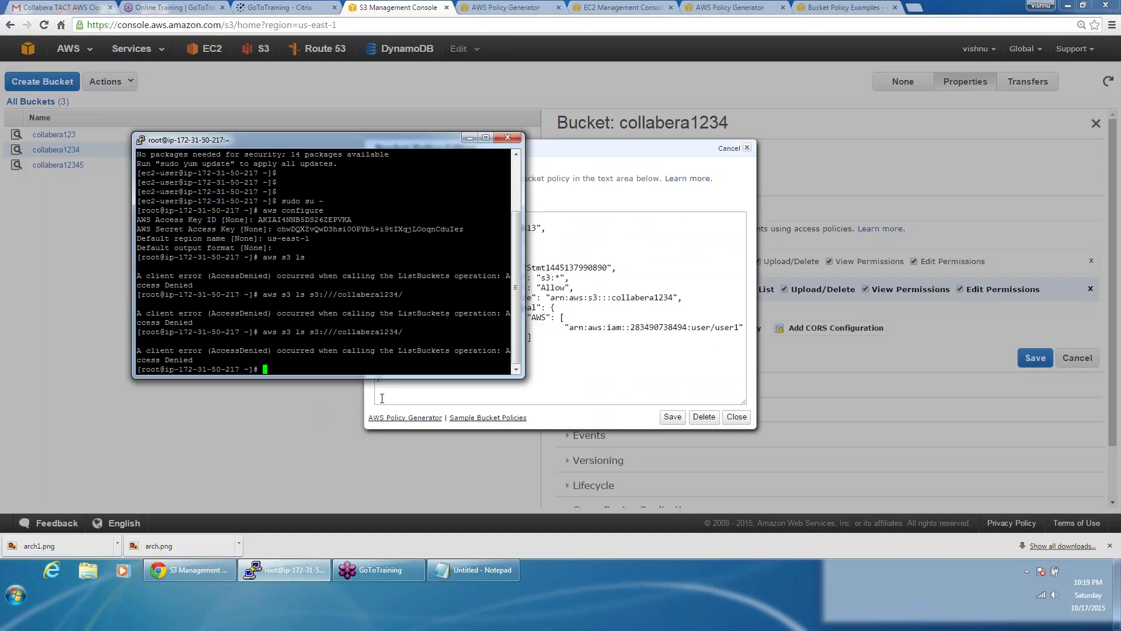
left_click(733, 418)
left_click(733, 418)
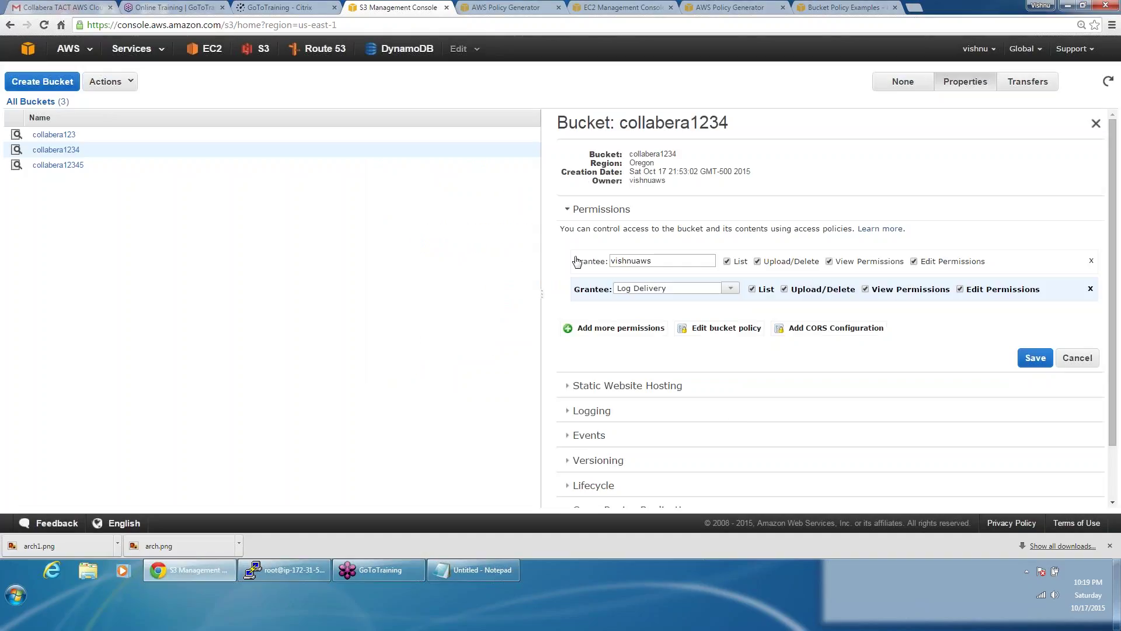
Step: Collapse the Permissions section of the collabera1234 properties
left_click(566, 210)
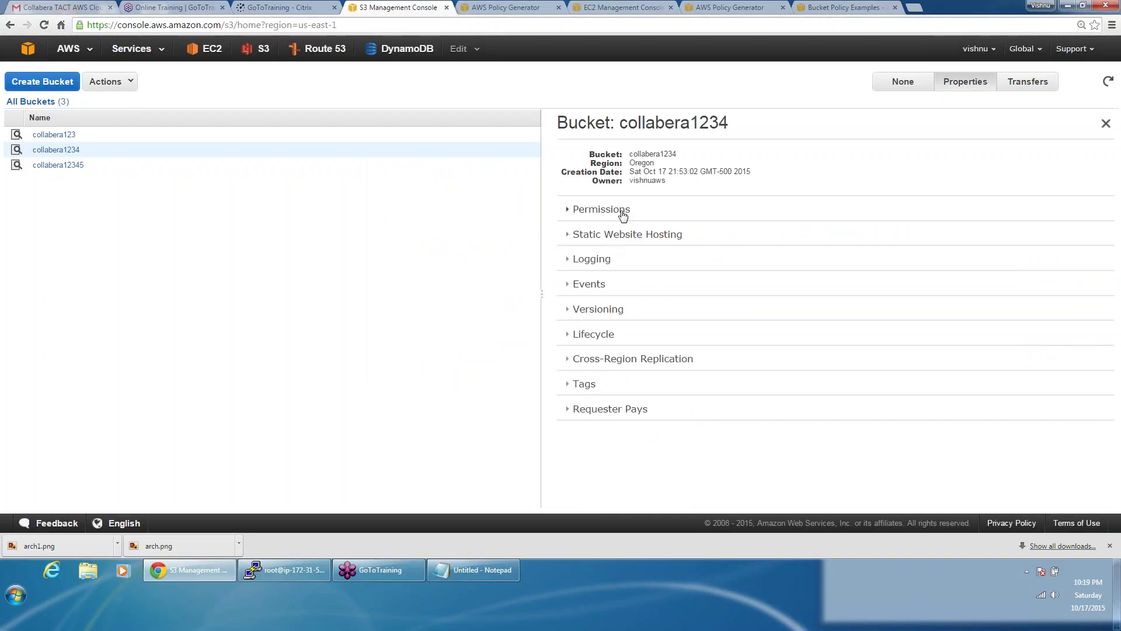
left_click(623, 211)
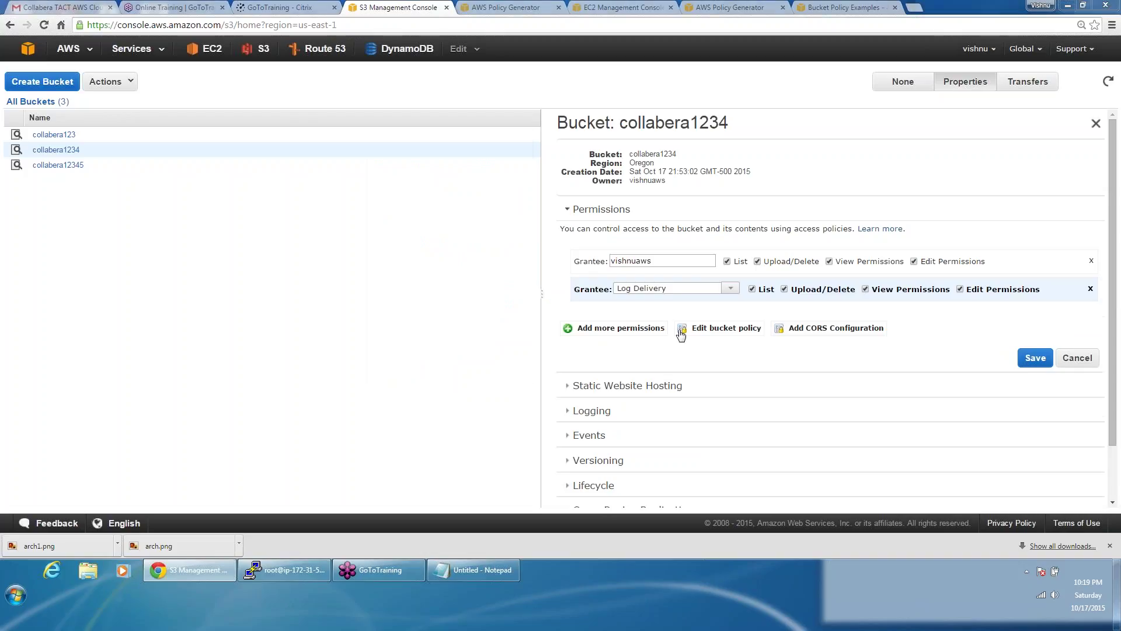
key("alt+Tab")
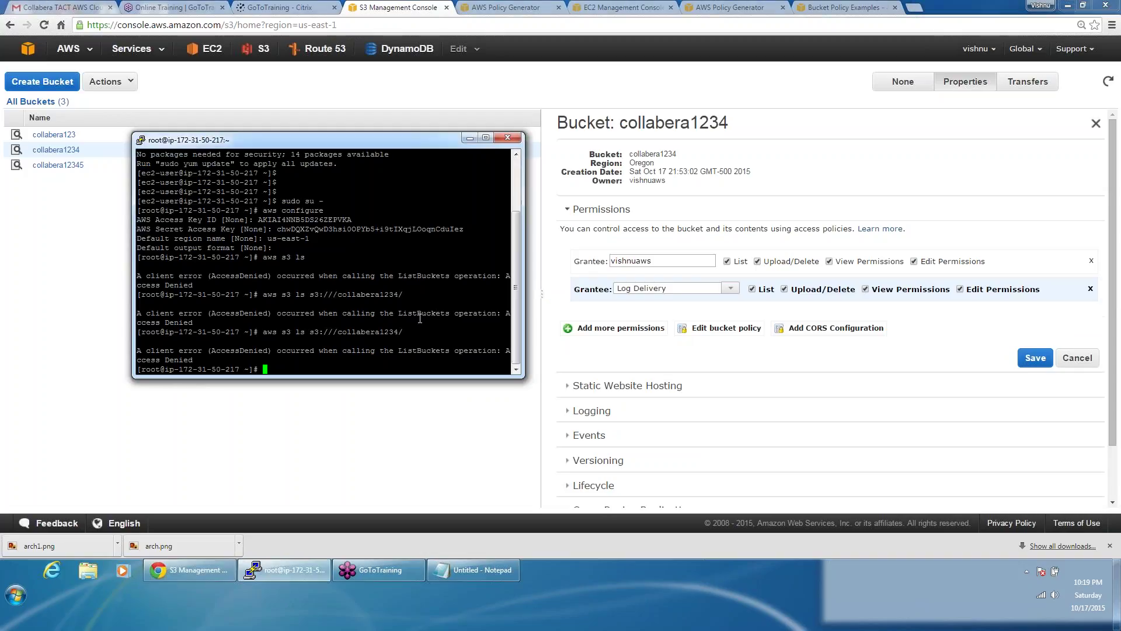
key("alt+Tab")
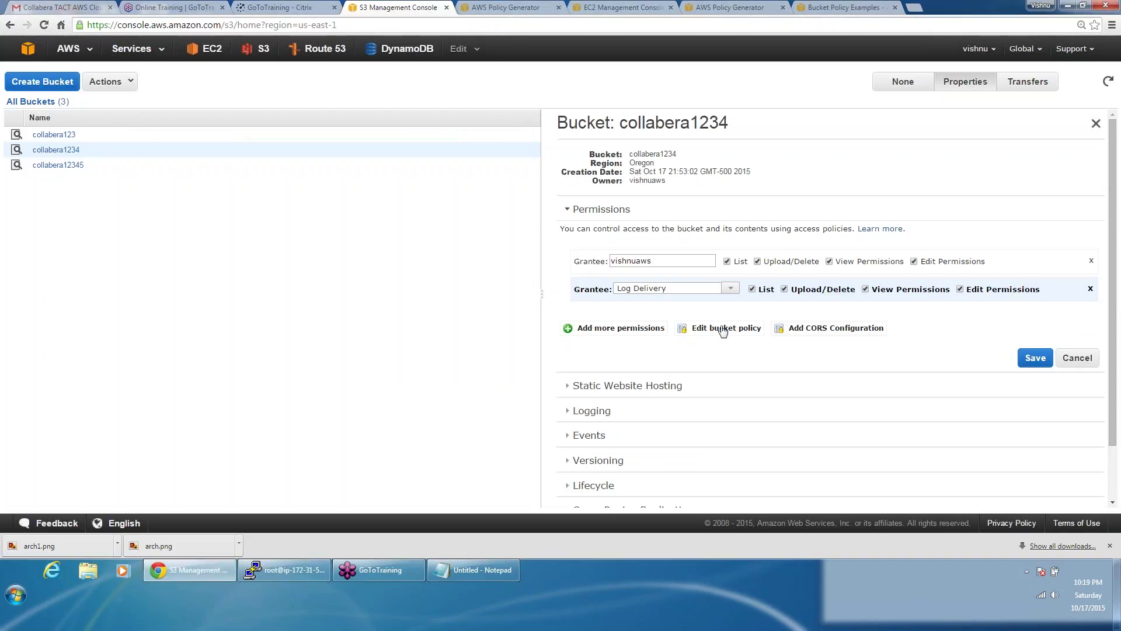
left_click(605, 210)
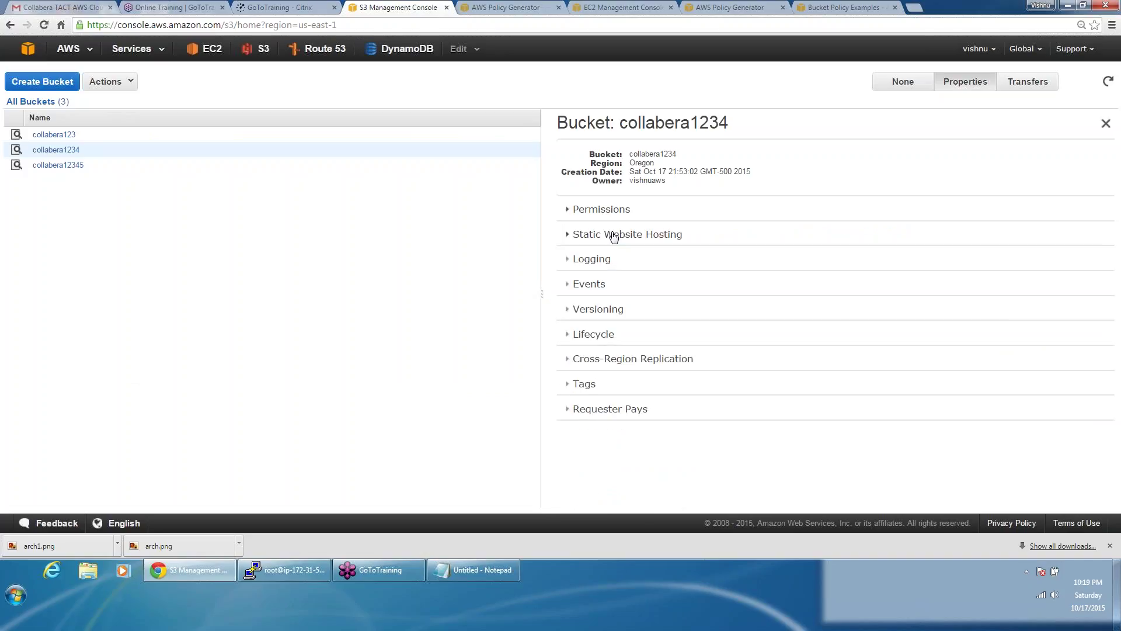
Step: Expand Static Website Hosting for collabera1234 and select Enable website hosting
left_click(614, 236)
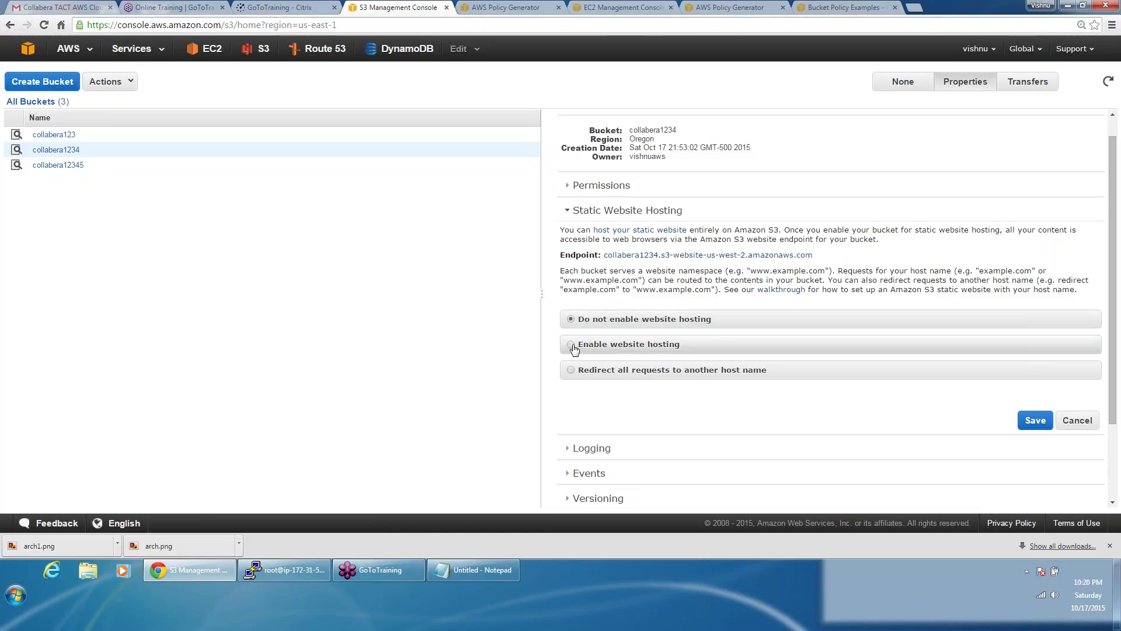
left_click(634, 211)
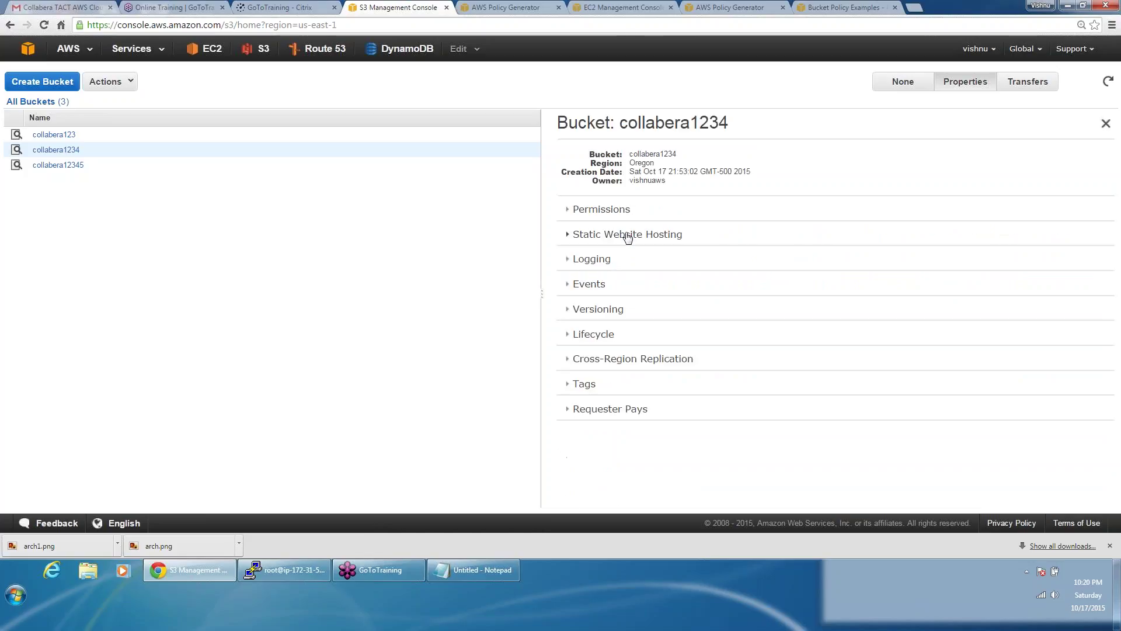
left_click(627, 235)
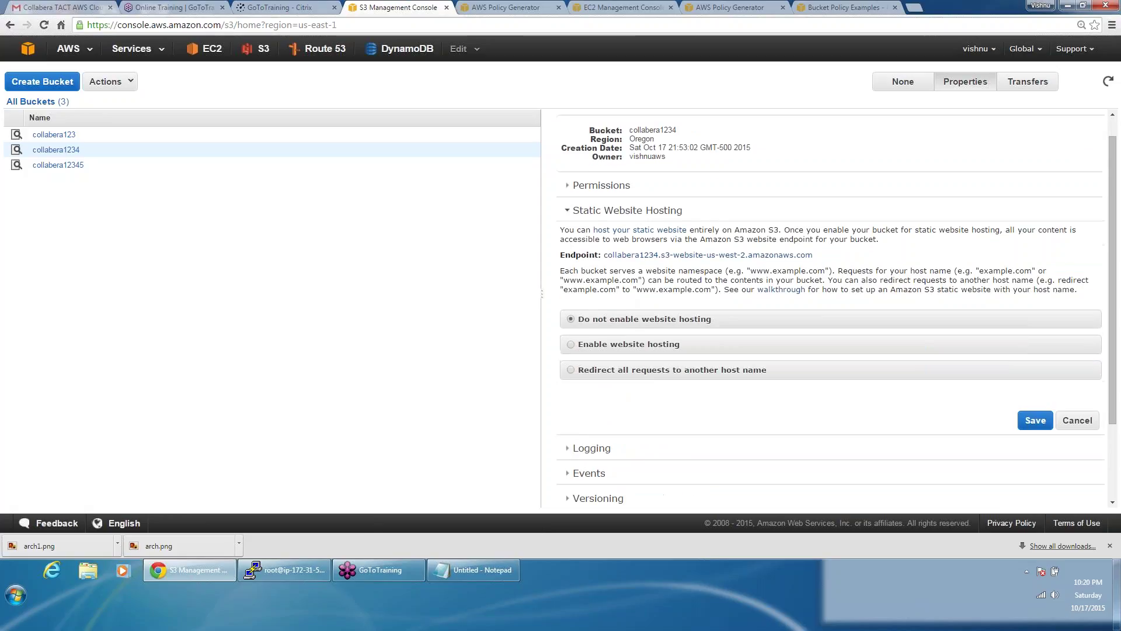
left_click(605, 346)
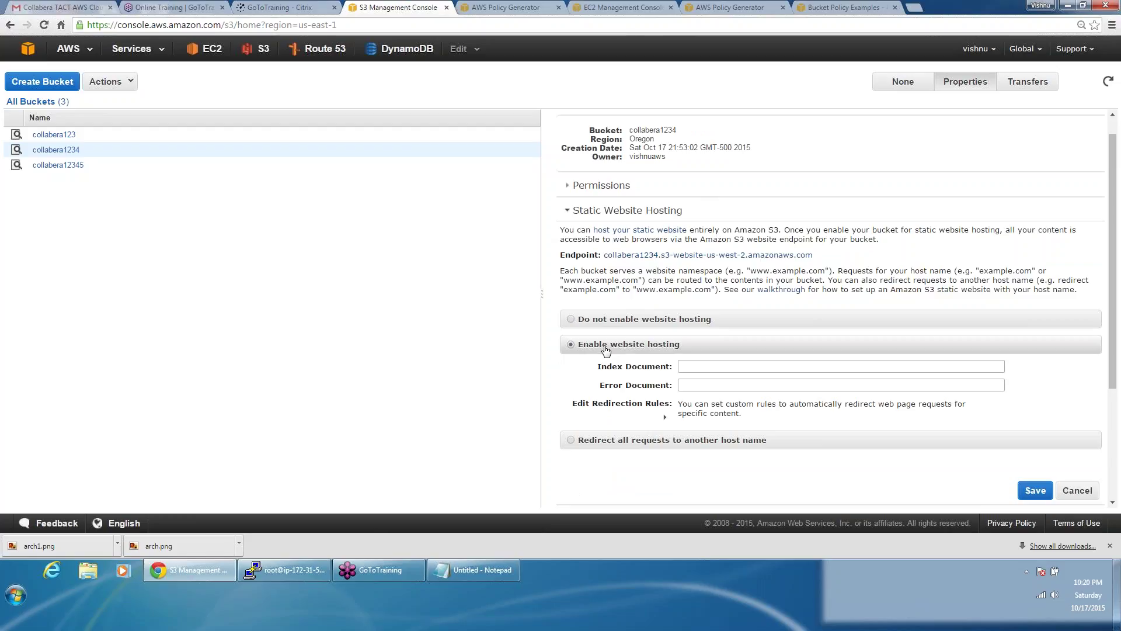
Step: Open collabera1234 to confirm arch.png and arch1.png are there, then reopen its Properties from All Buckets
right_click(78, 151)
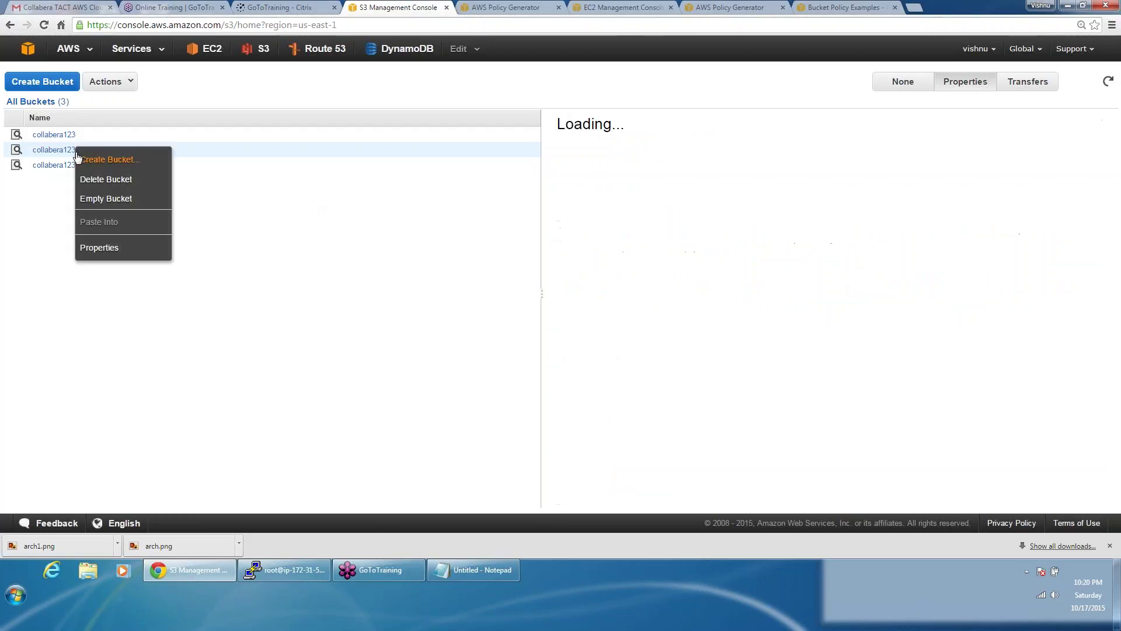
left_click(51, 151)
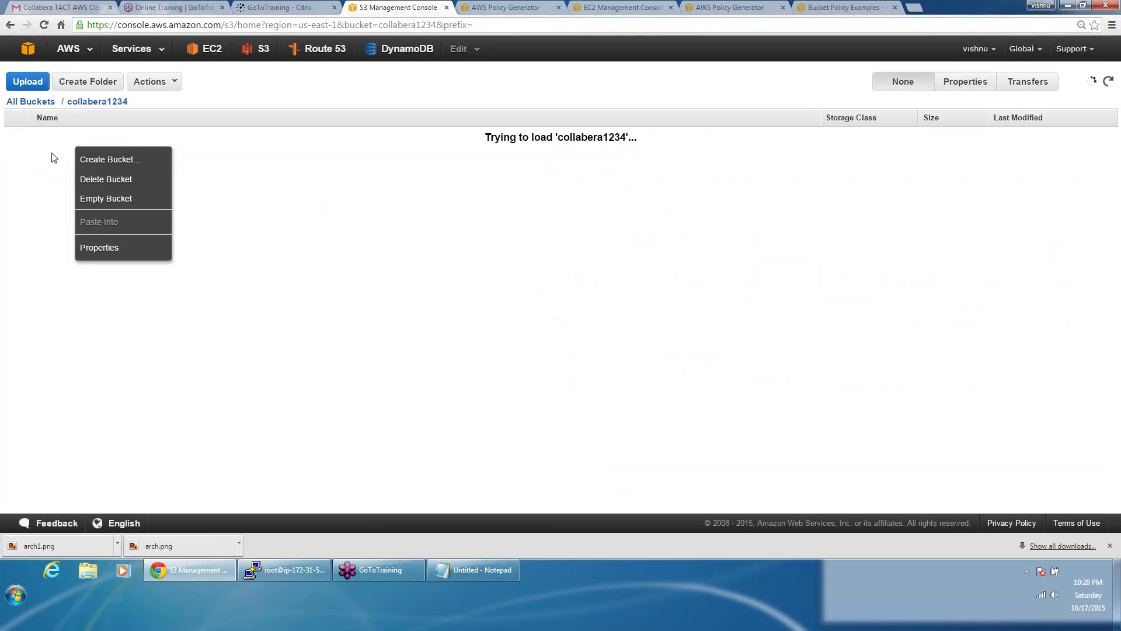
left_click(61, 290)
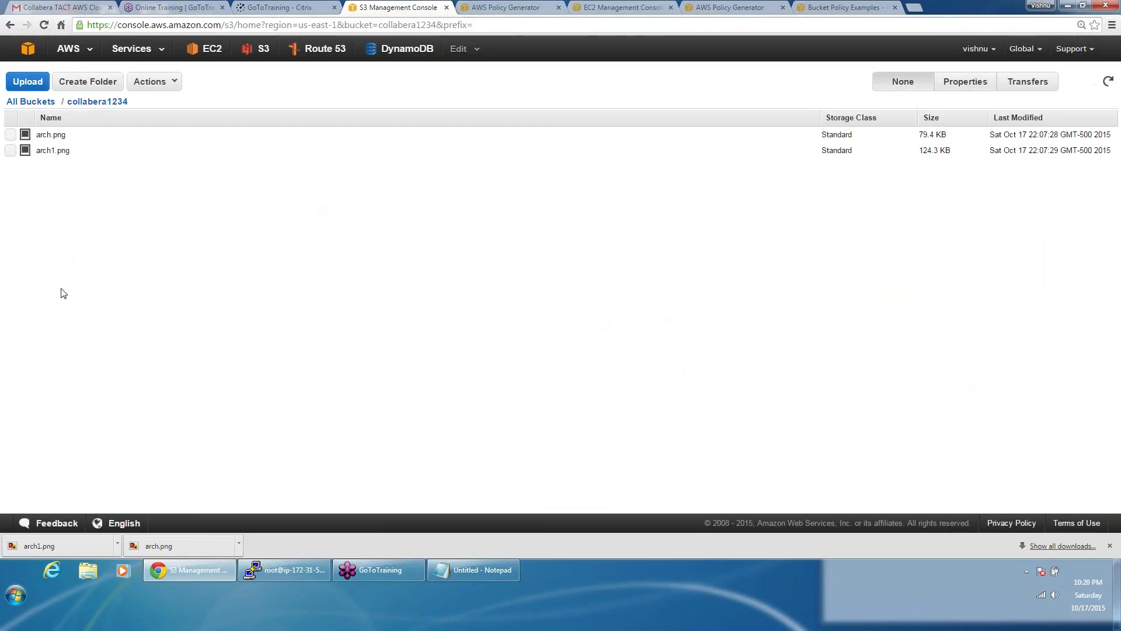
left_click(36, 138)
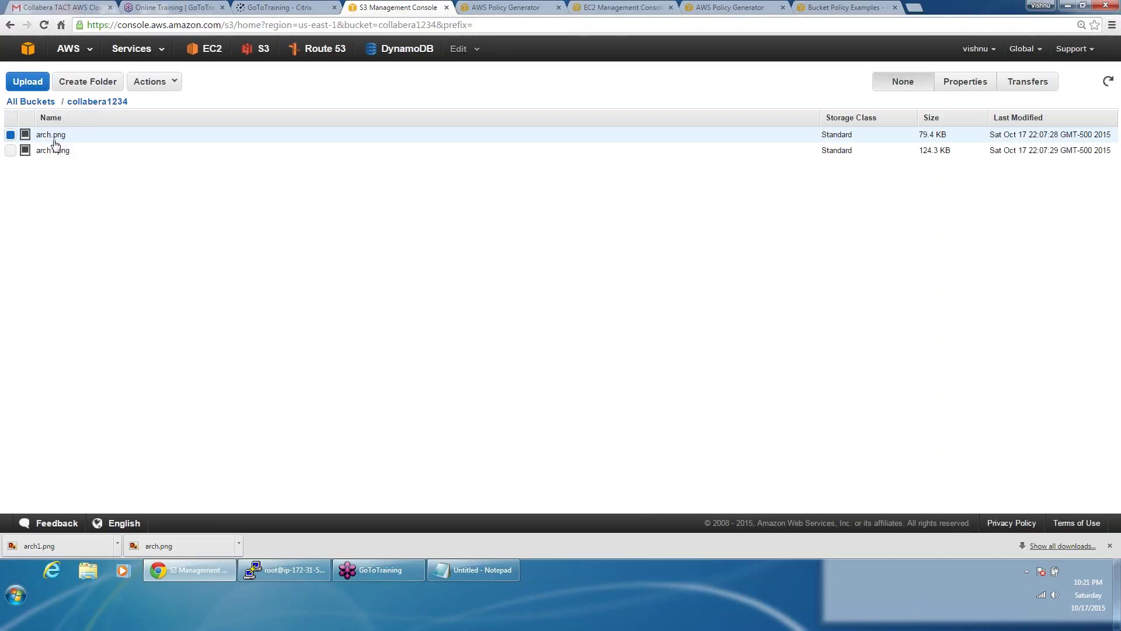
left_click(42, 104)
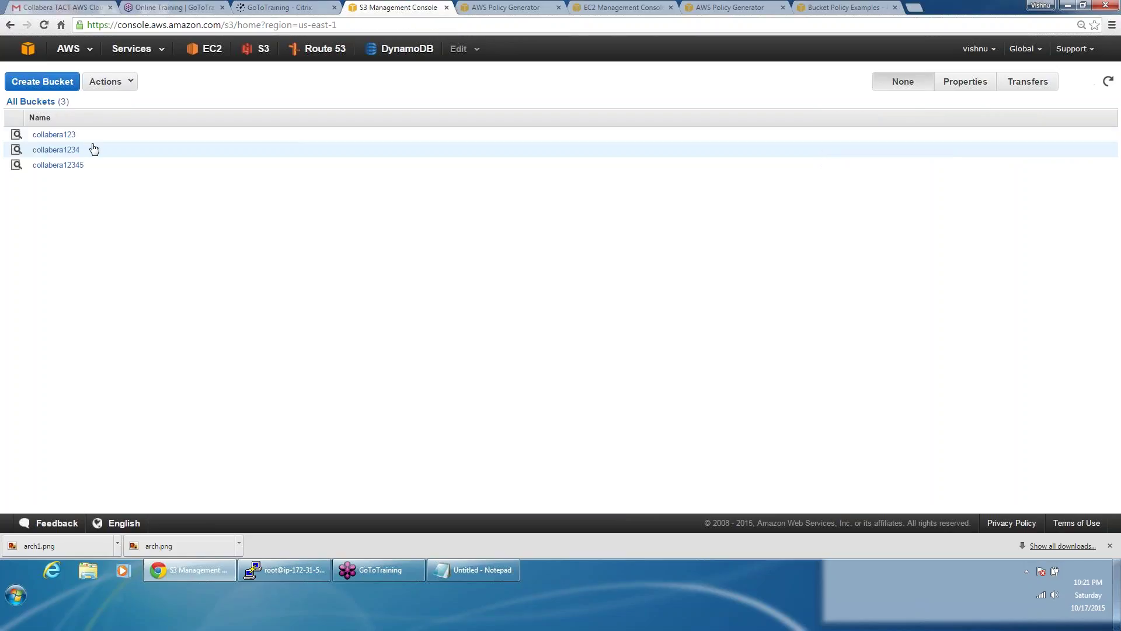
left_click(972, 88)
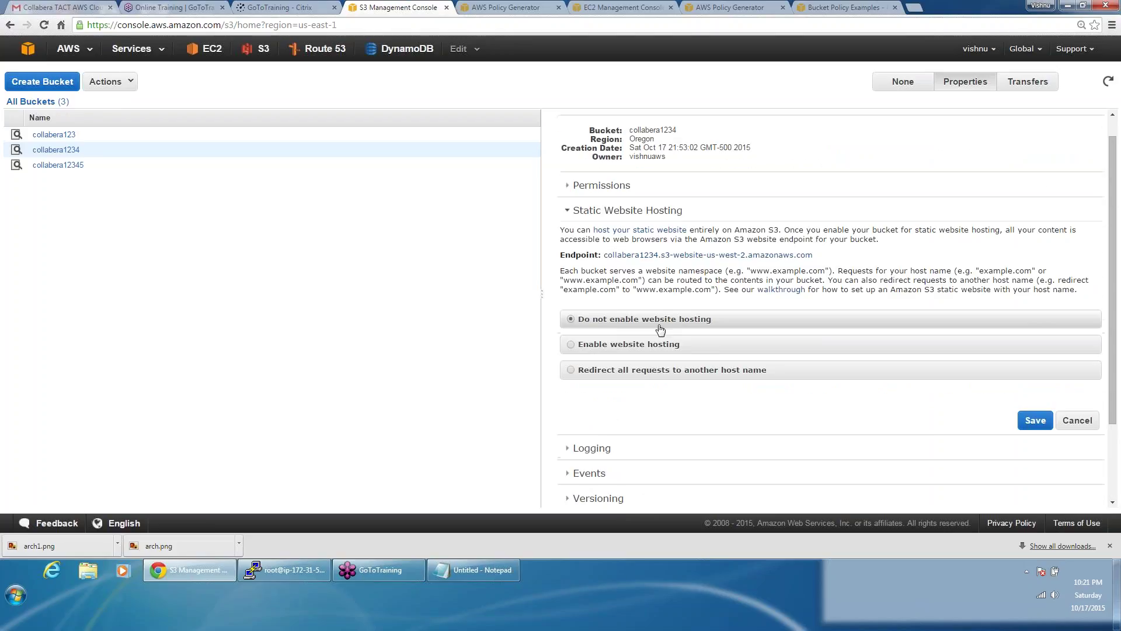
Step: Enable website hosting with index document arch.png and error document arch1.png, save, and select the endpoint
left_click(650, 345)
left_click(689, 366)
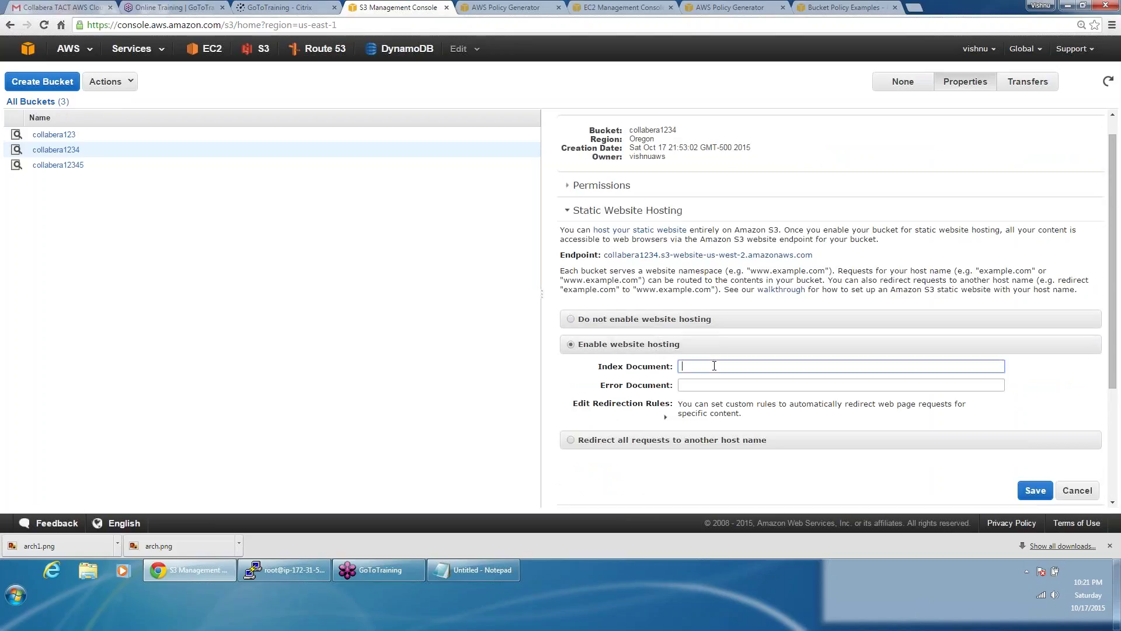
type("arch.png")
left_click(712, 382)
type("arc")
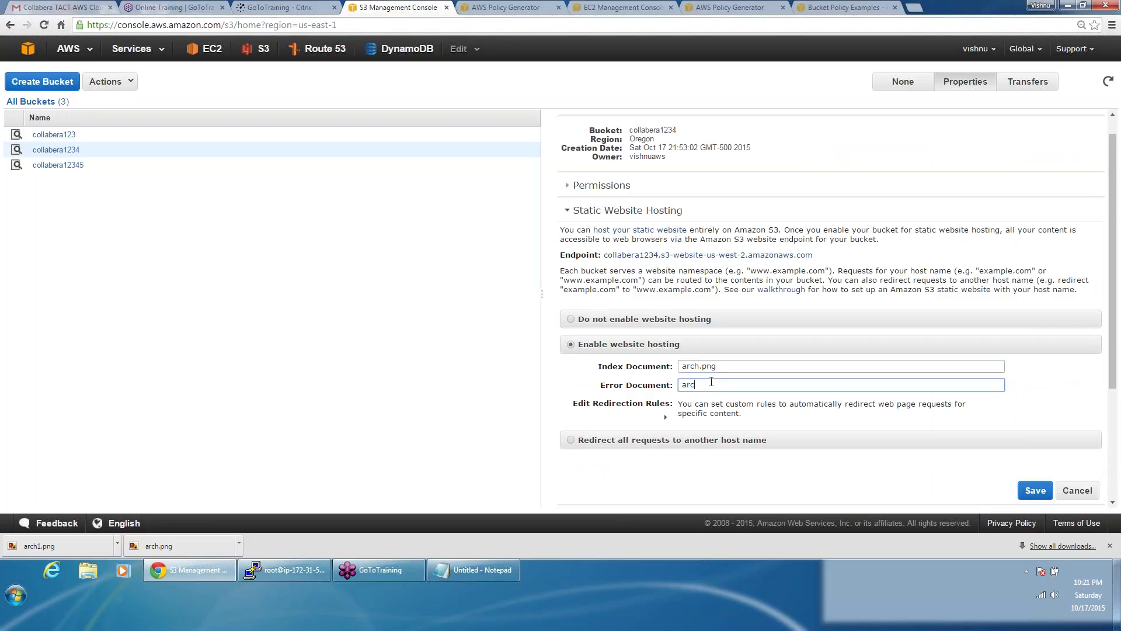
type("h1.png")
left_click(1036, 490)
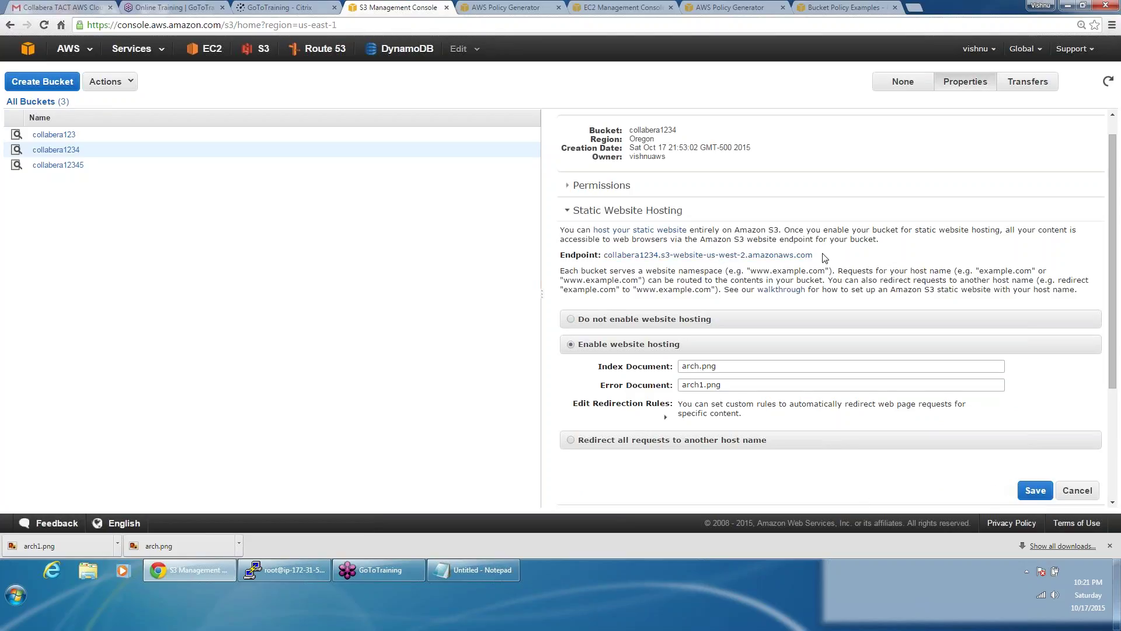
left_click_drag(824, 257, 606, 261)
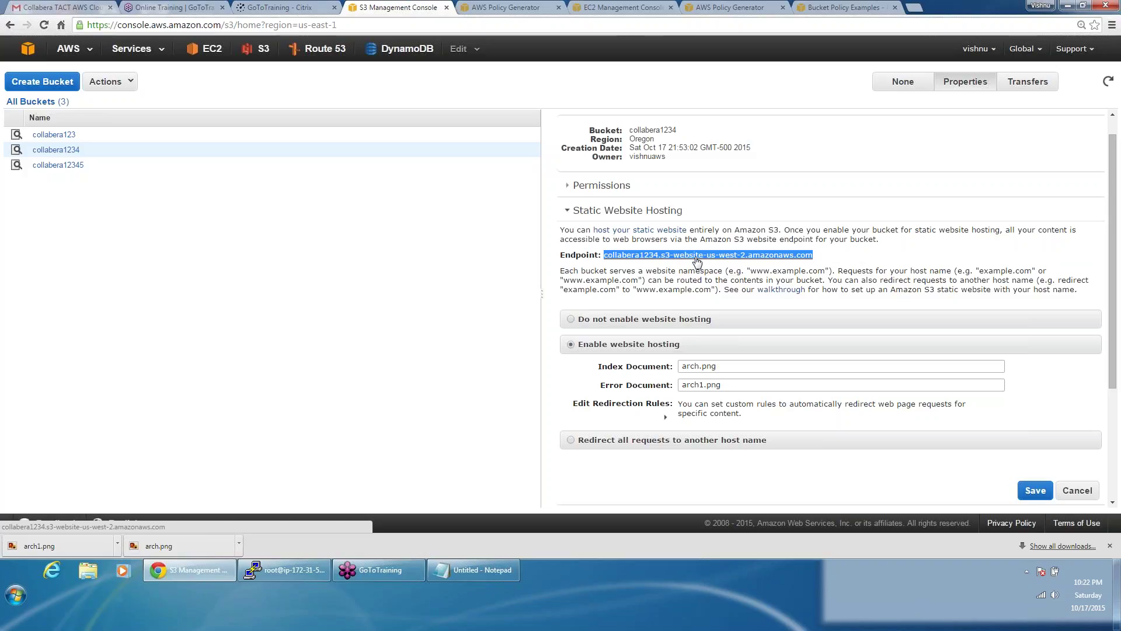
Step: Open the collabera1234 website endpoint in a new Chrome tab to view the hosted diagram
left_click(696, 257)
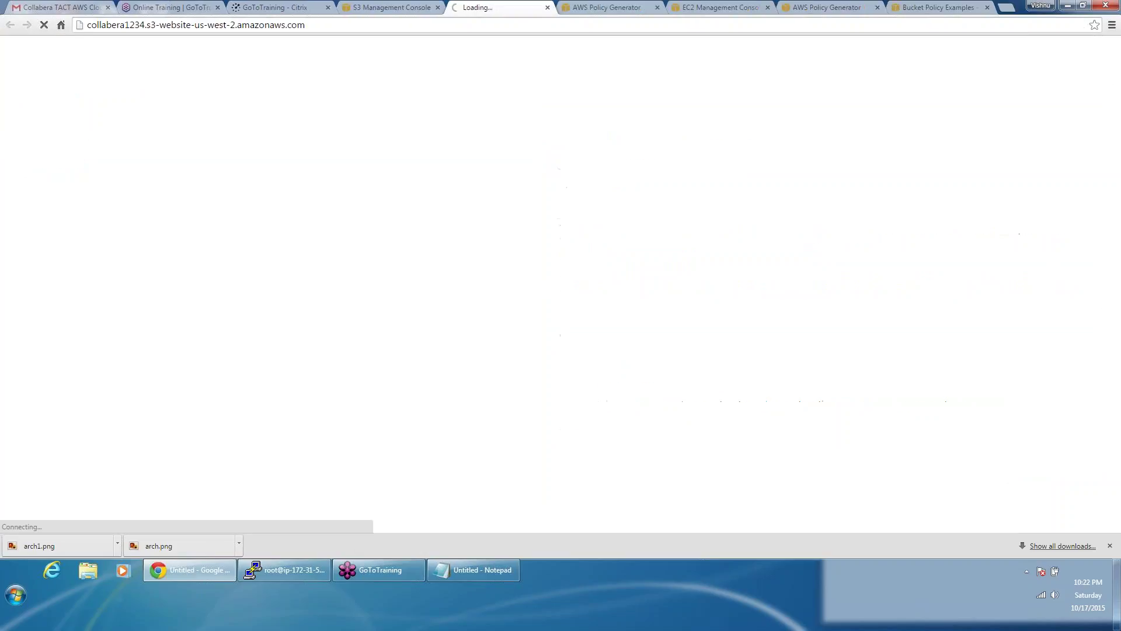
left_click(394, 6)
left_click(687, 262)
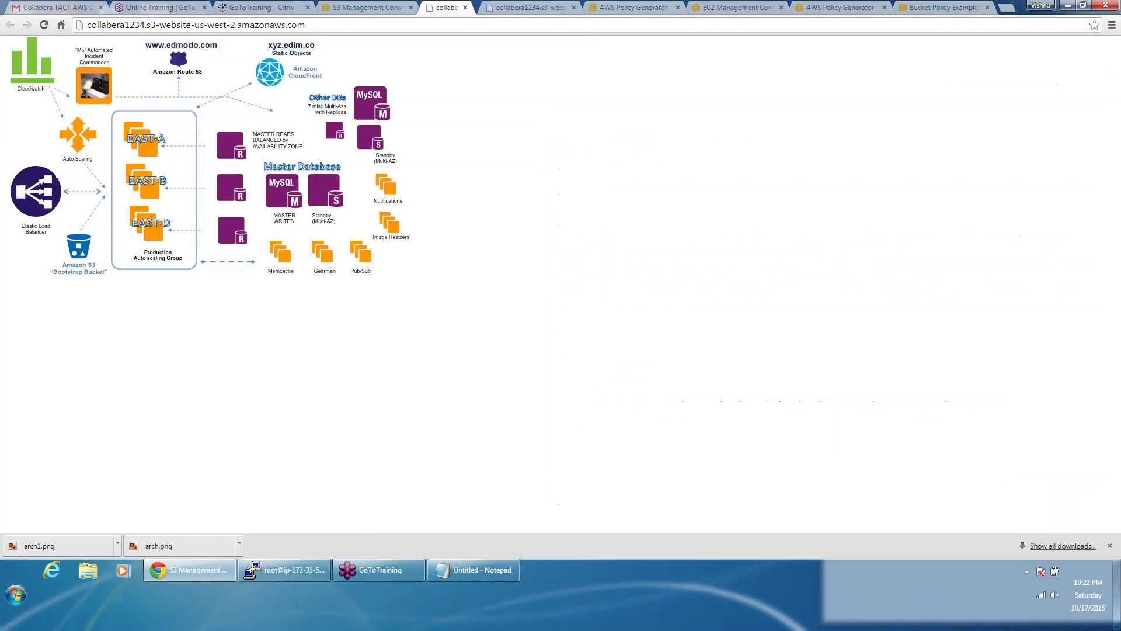
left_click(494, 7)
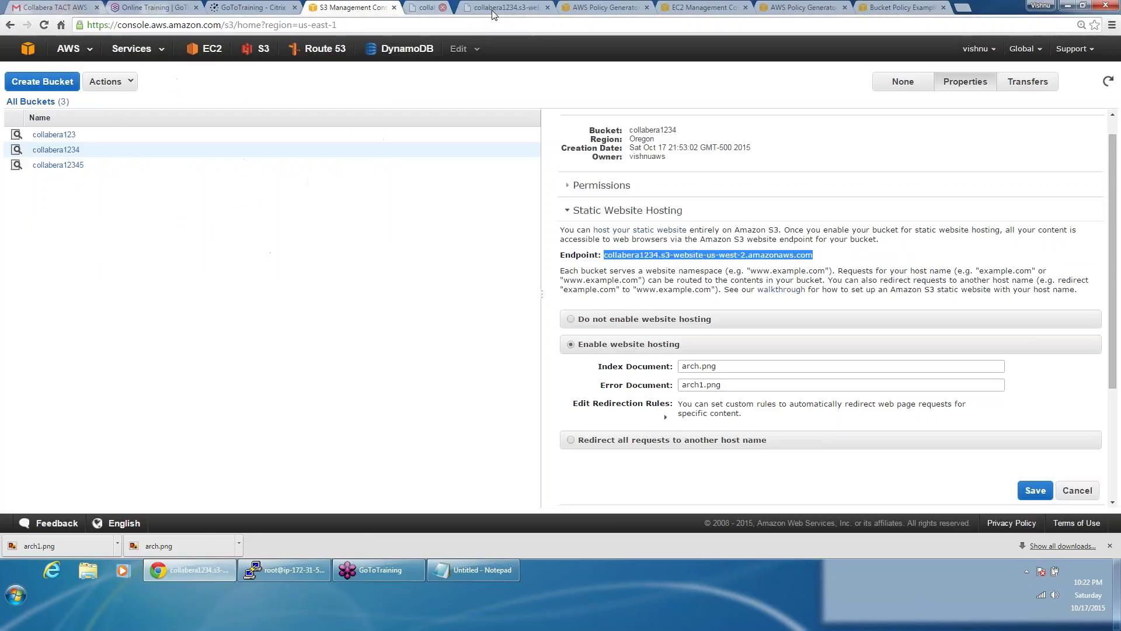
left_click(494, 10)
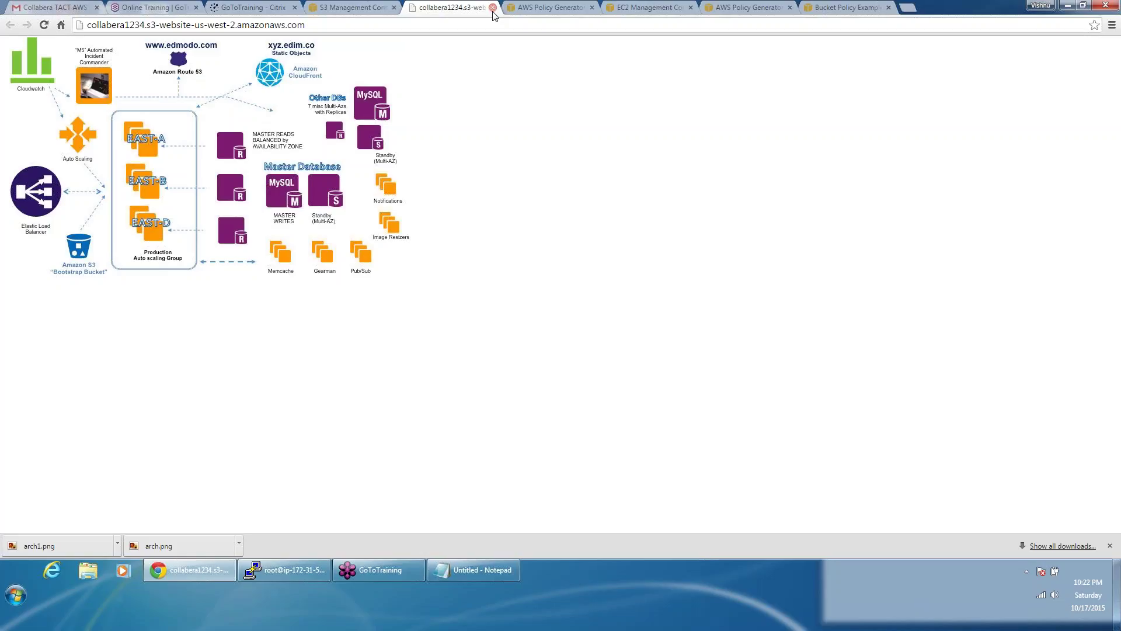
left_click(379, 10)
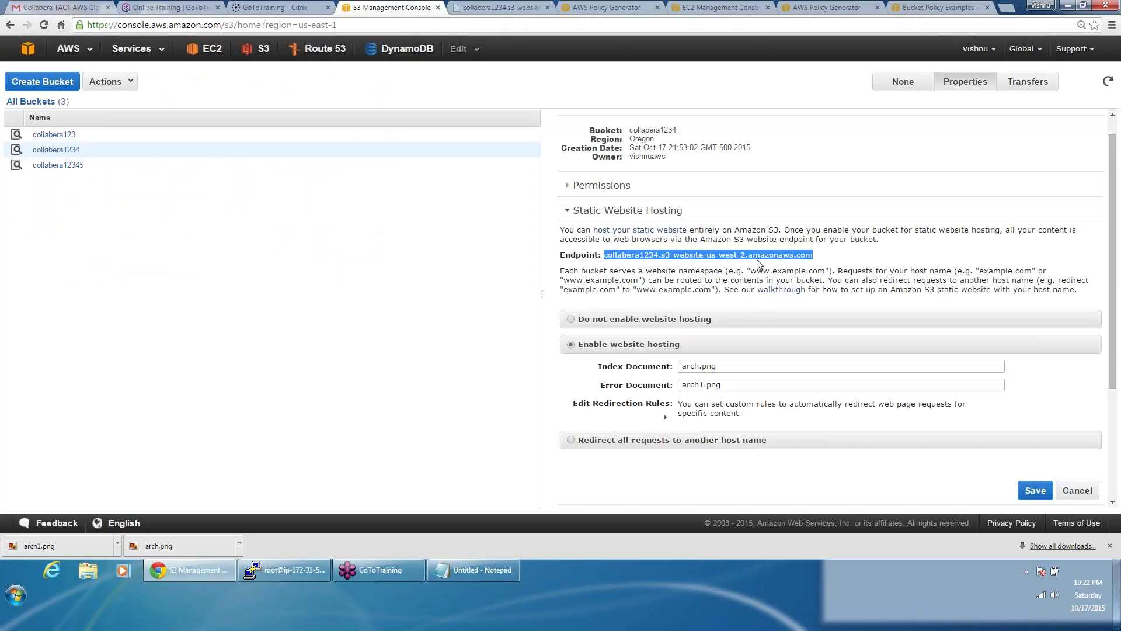
left_click(514, 7)
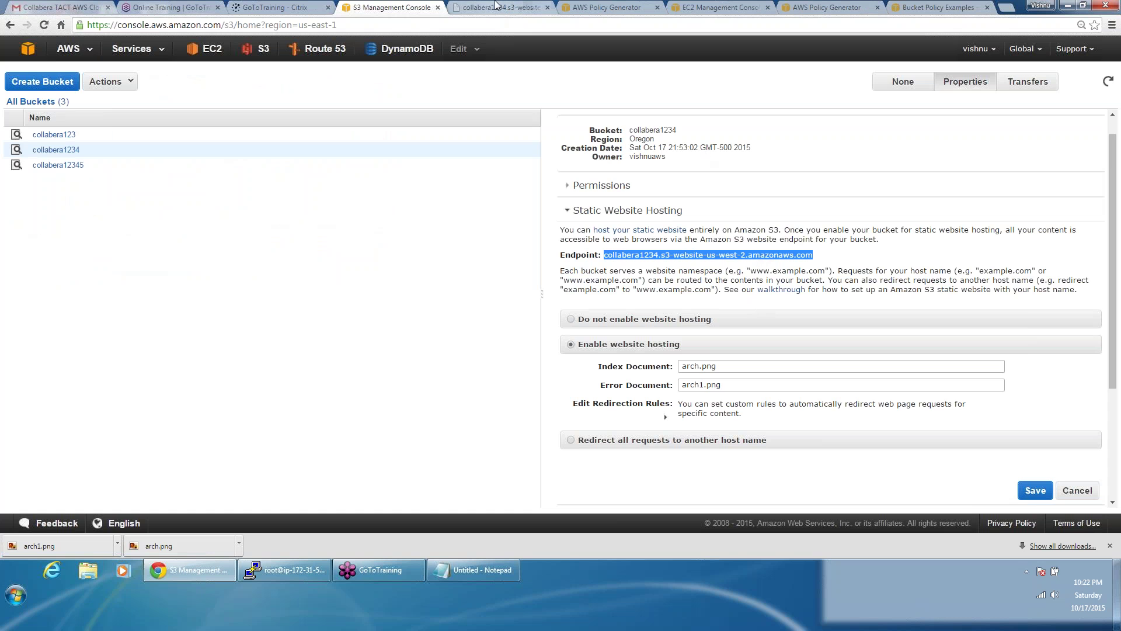
left_click(398, 7)
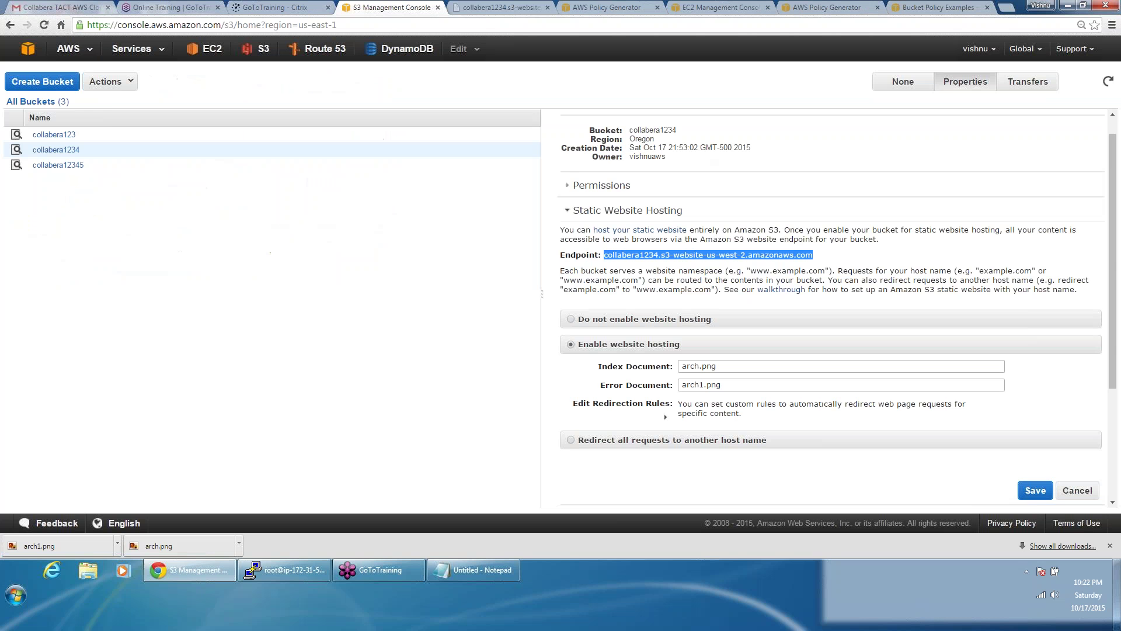
left_click(688, 257)
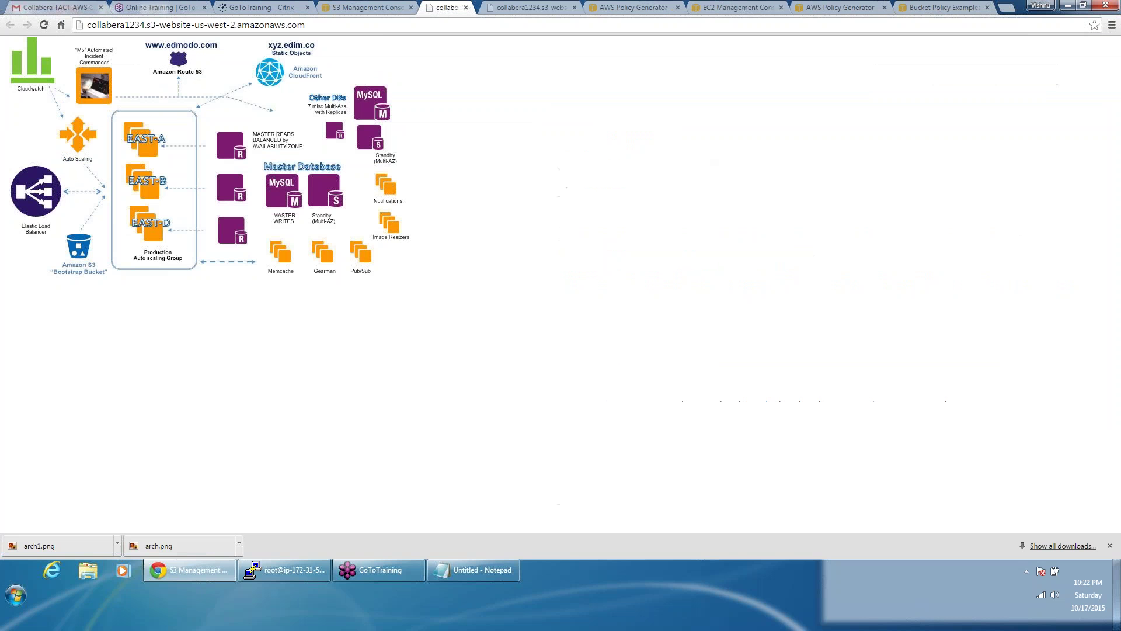
Step: Load the about.html path on the website endpoint to test the error document
left_click(385, 29)
left_click(385, 31)
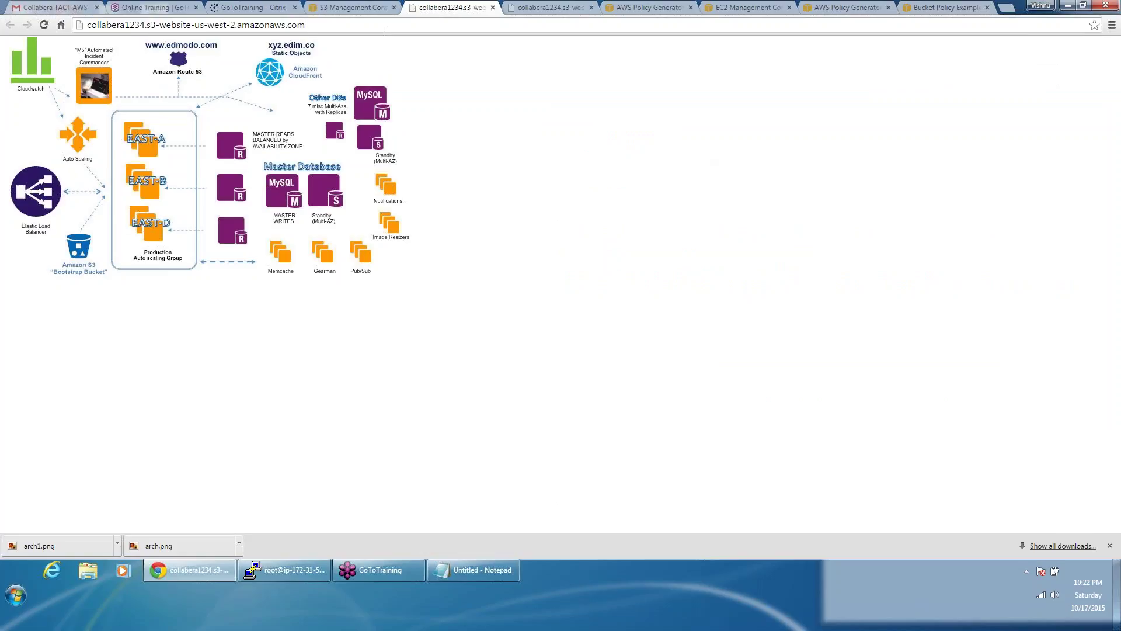
type("/abot")
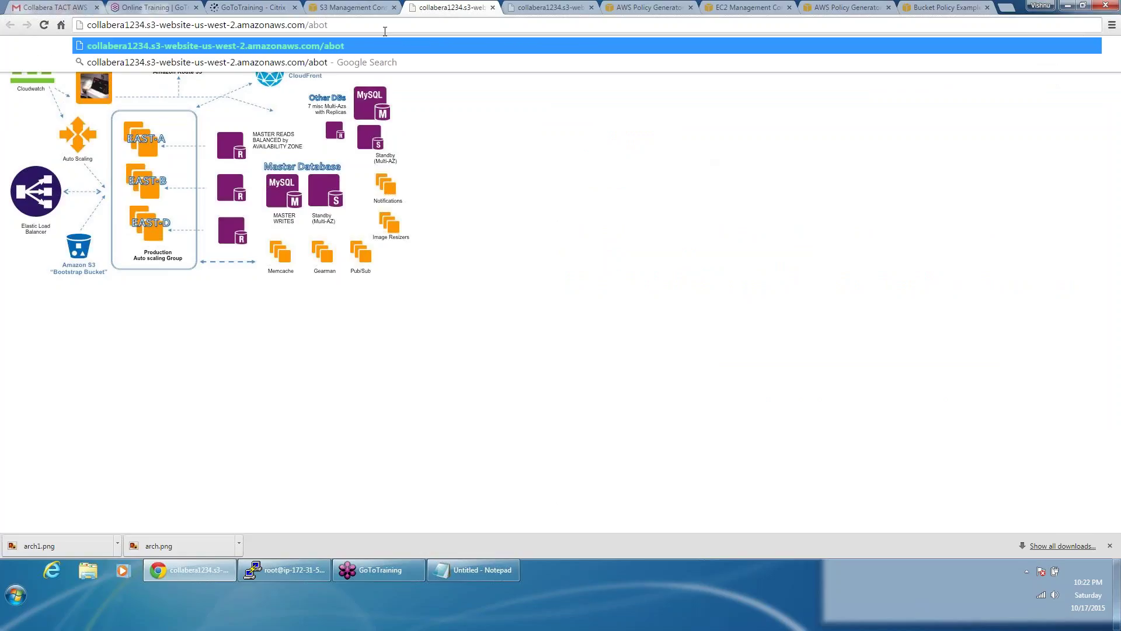
key("BackSpace")
type("ut.html")
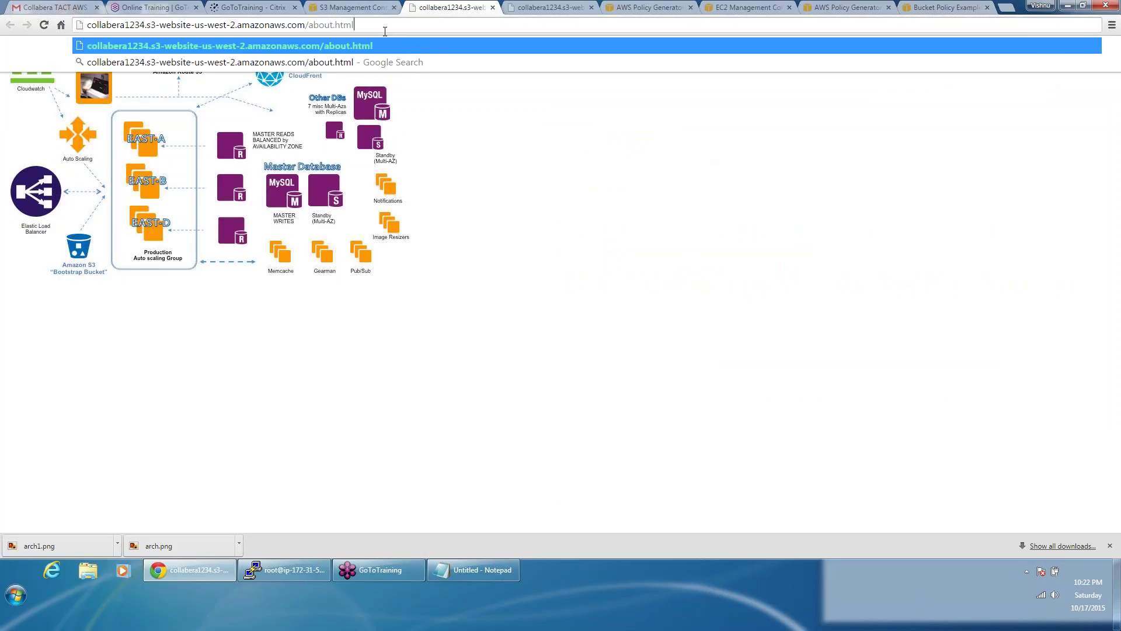
key("Return")
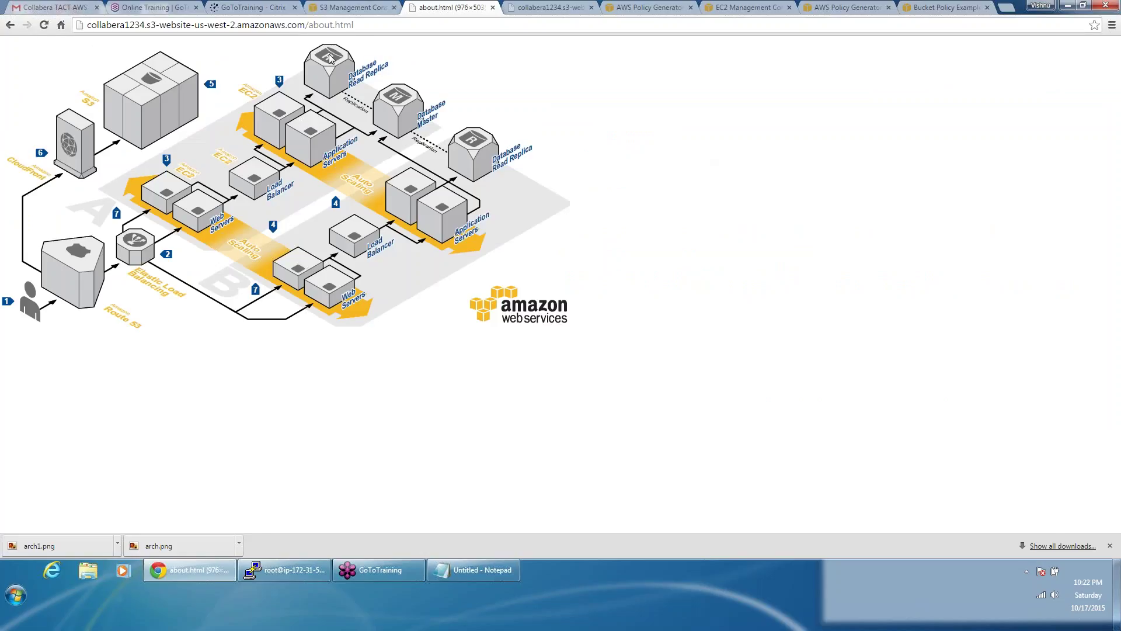
Step: Try the nonexistent paths asdas, asdasdas and 4645 on the website endpoint
double_click(366, 30)
key("BackSpace")
key("BackSpace")
key("BackSpace")
key("BackSpace")
key("BackSpace")
key("BackSpace")
key("BackSpace")
type("asdas")
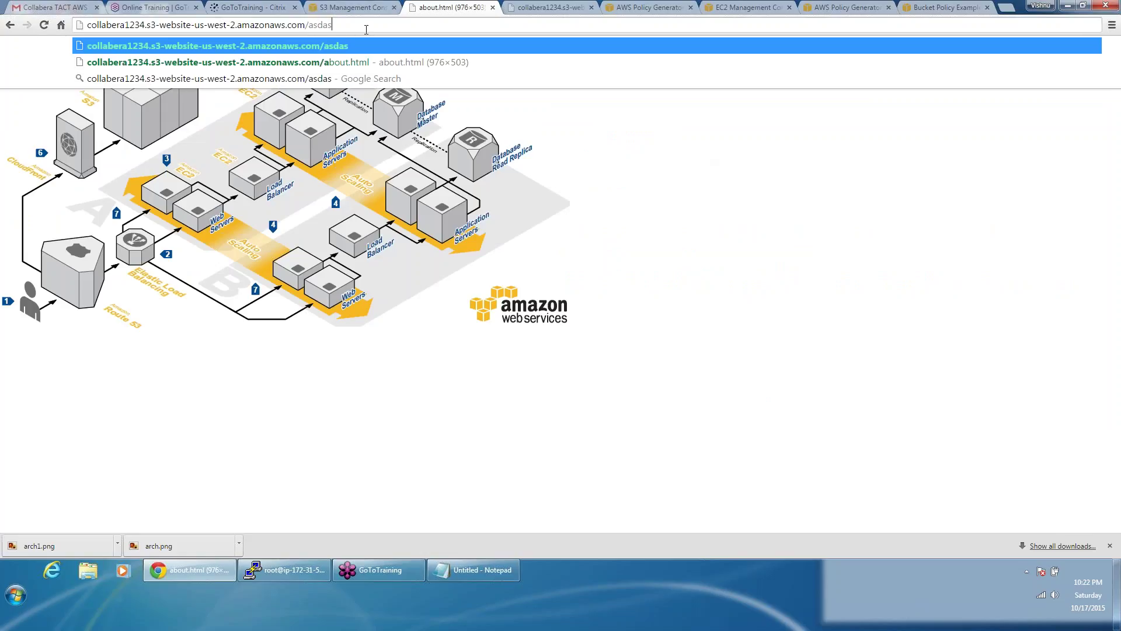
key("Return")
left_click(366, 29)
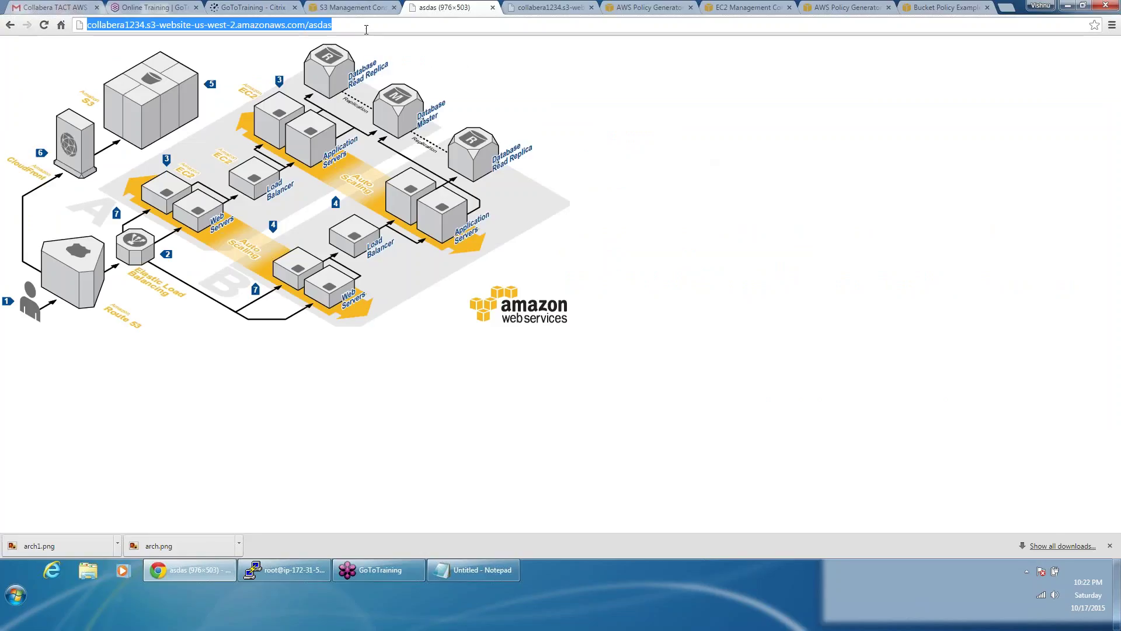
left_click(366, 29)
type("das")
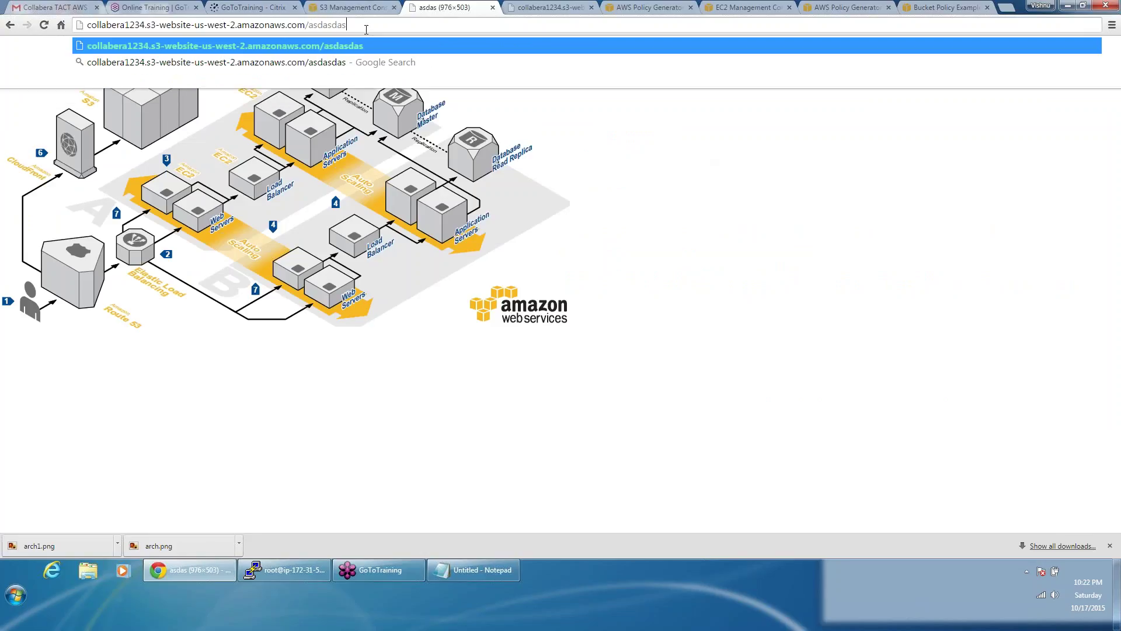
key("Return")
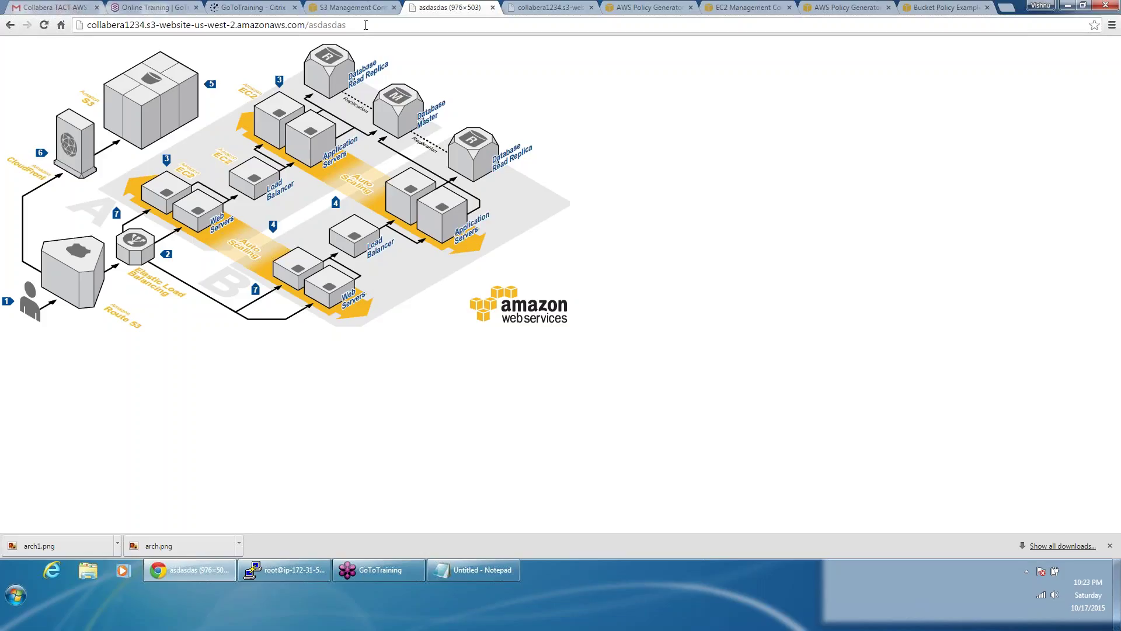
left_click(365, 24)
left_click(365, 24)
key("BackSpace")
key("BackSpace")
key("BackSpace")
key("BackSpace")
key("BackSpace")
key("BackSpace")
key("BackSpace")
key("BackSpace")
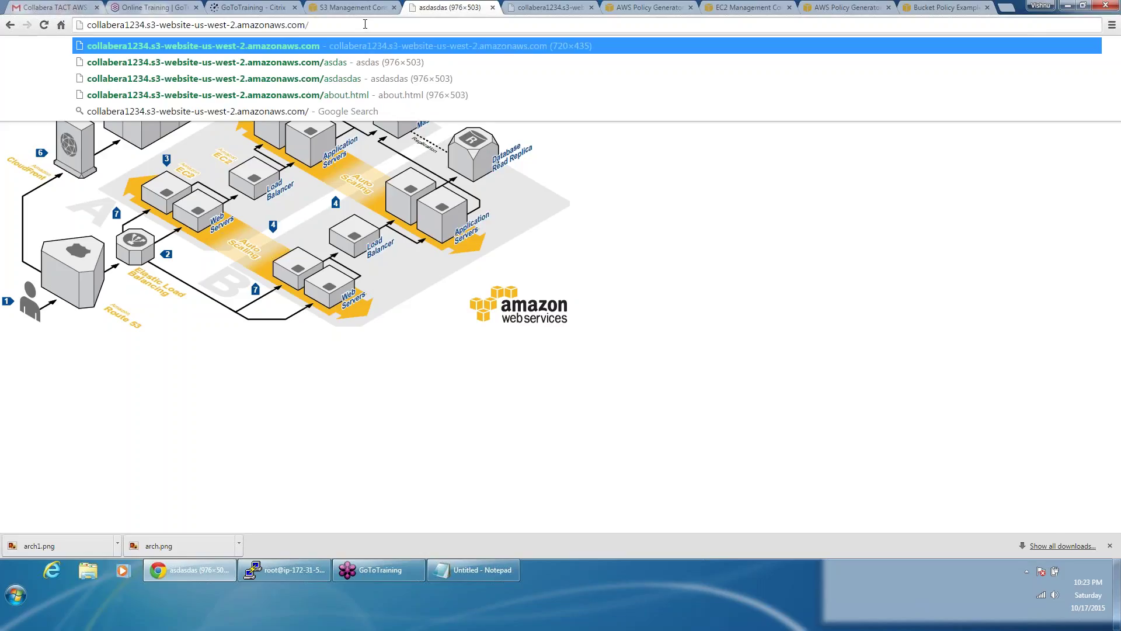
type("4645")
key("Return")
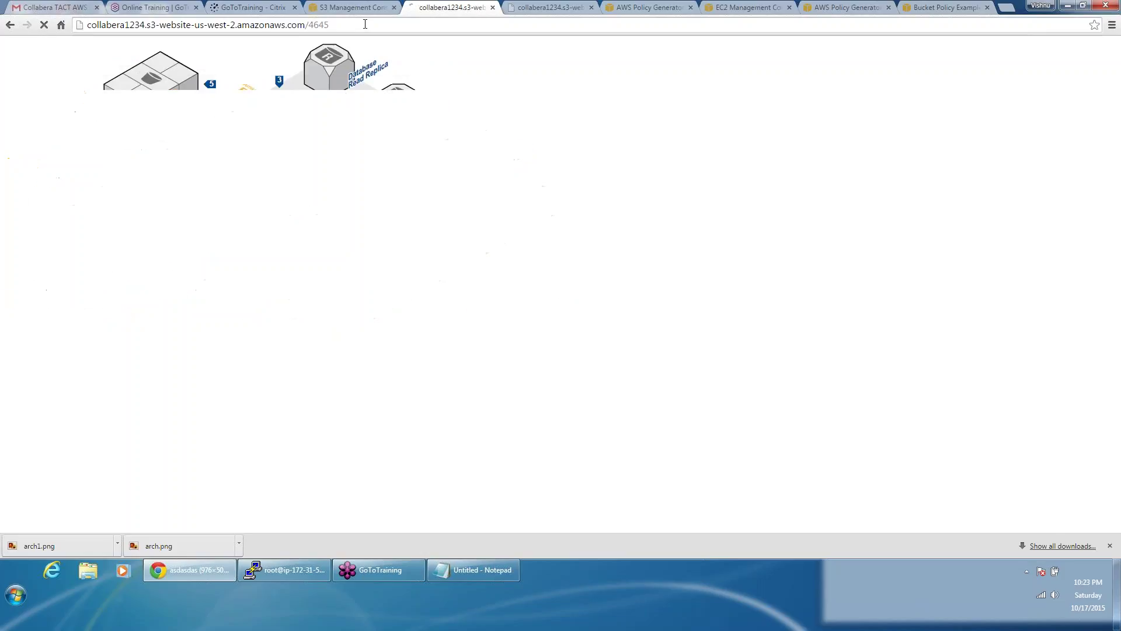
Step: Load the bare website endpoint to see the arch.png index, then return to the S3 console tab
left_click(365, 24)
left_click(365, 24)
key("BackSpace")
key("BackSpace")
key("BackSpace")
key("BackSpace")
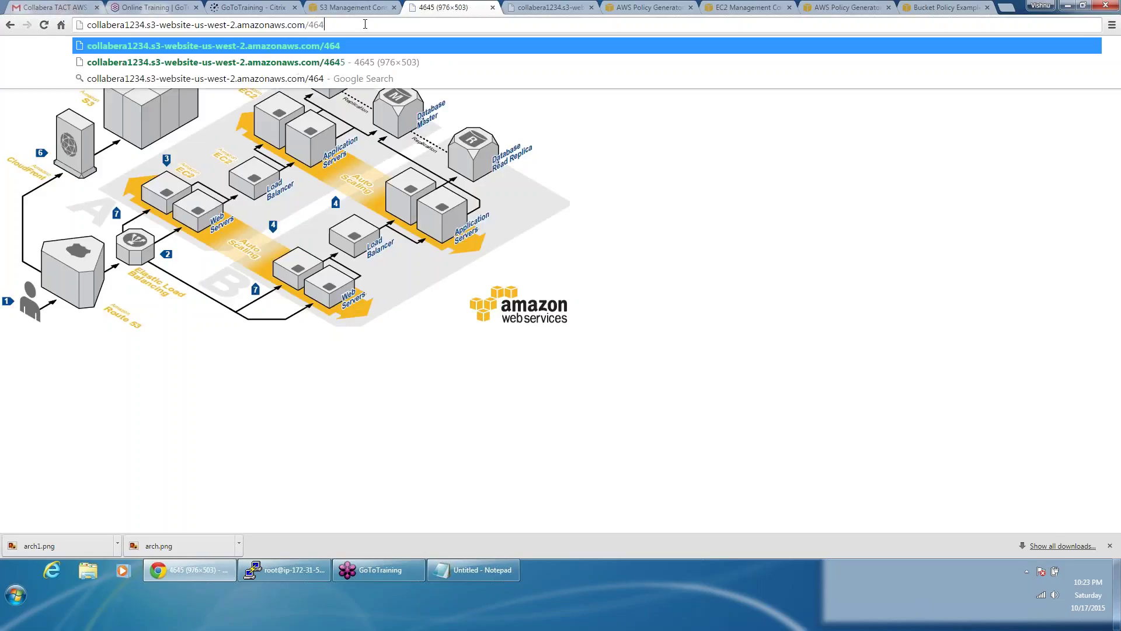
key("BackSpace")
key("Return")
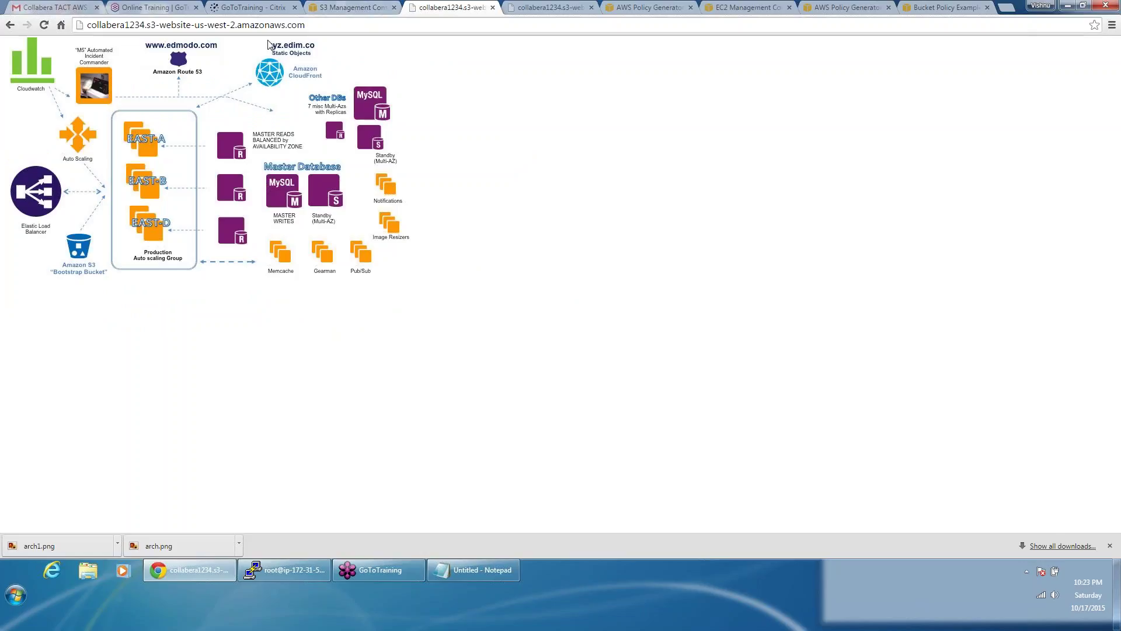
left_click(337, 6)
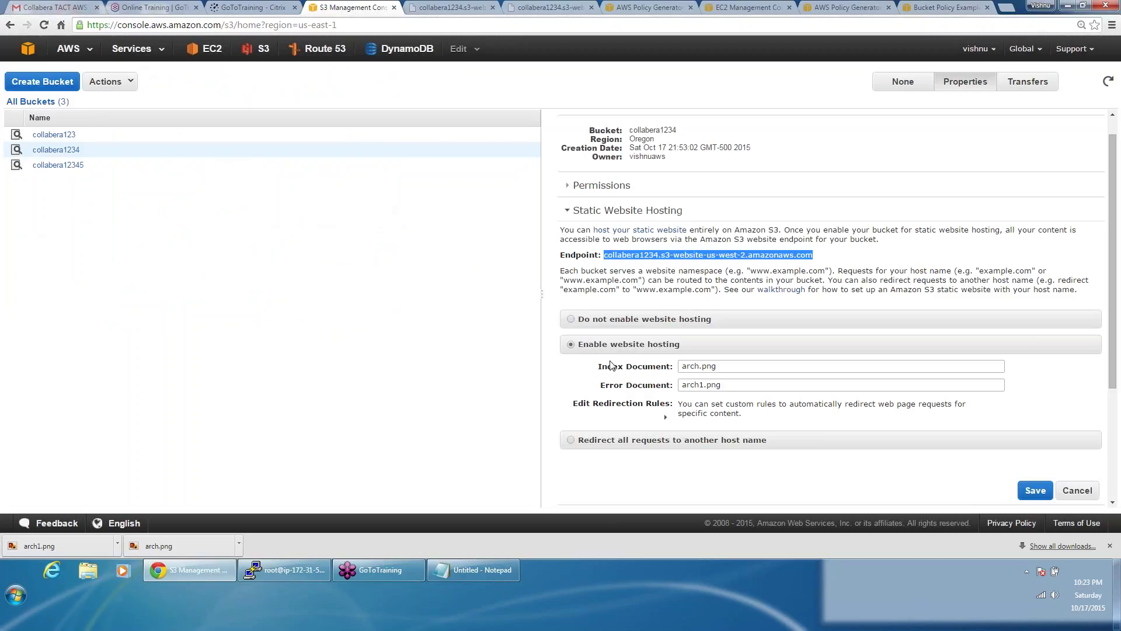
Step: In PuTTY, move into the ~/.aws directory and list the CLI configuration files
left_click(313, 577)
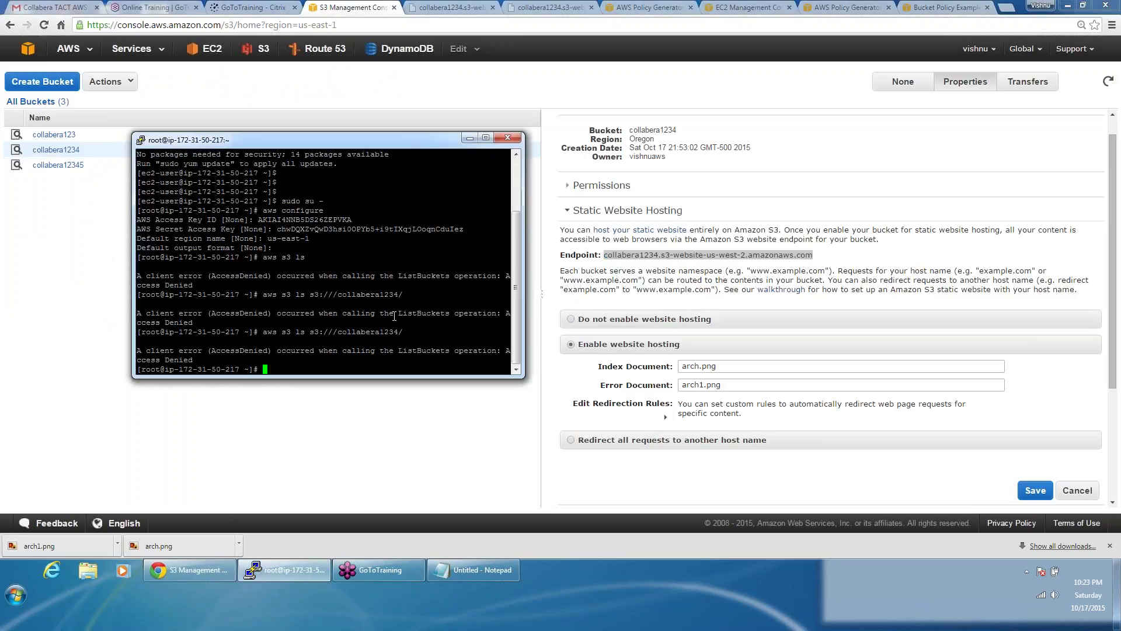
type("ls")
key("Return")
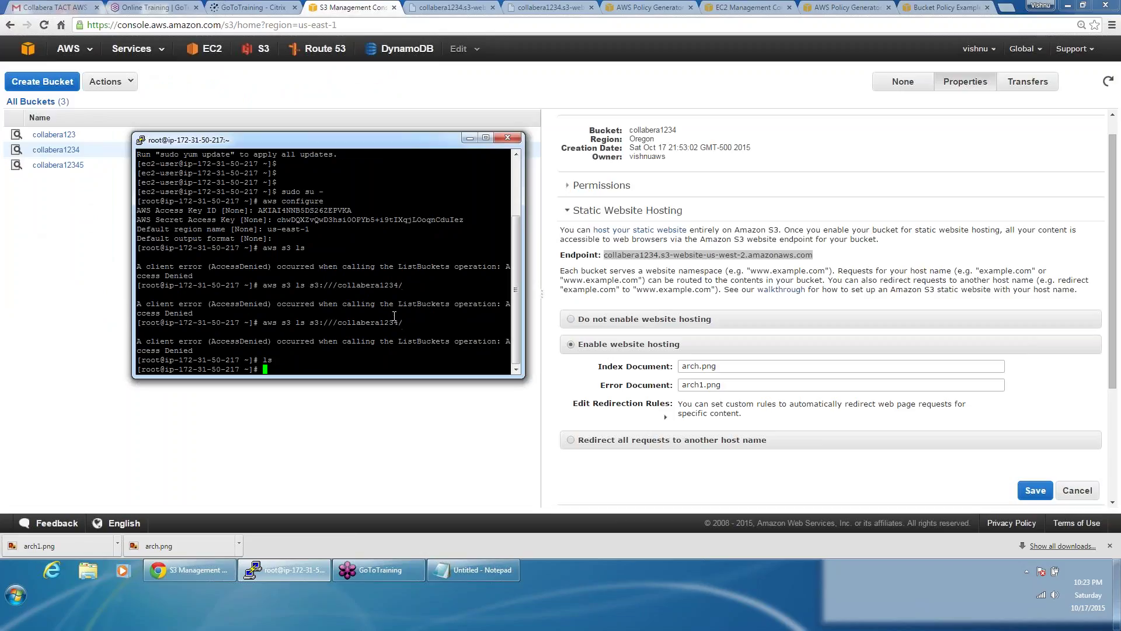
type("cd .cshrc")
key("BackSpace")
key("BackSpace")
key("BackSpace")
key("BackSpace")
key("BackSpace")
key("BackSpace")
type("aws/")
key("Return")
type("ls")
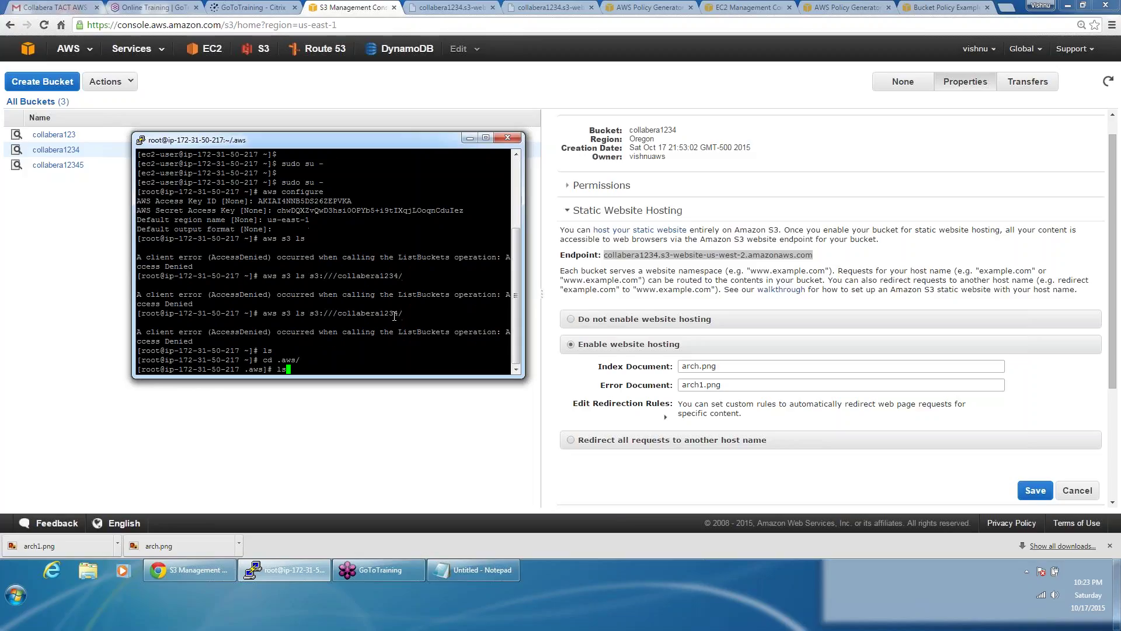
key("Return")
Step: Edit the config file in vi to change the region to us-west-1 and save with :wq
type("vi config")
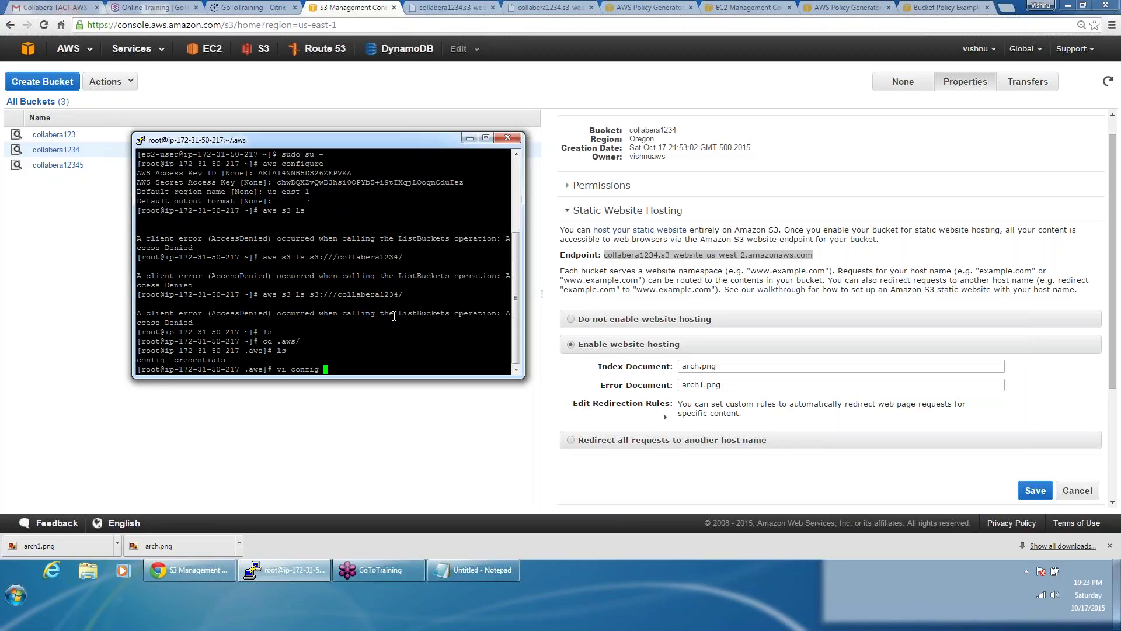
key("Return")
key("Right")
key("Right")
key("Right")
key("Right")
key("Right")
key("Right")
key("Right")
key("Right")
key("Right")
key("Right")
key("Right")
key("Right")
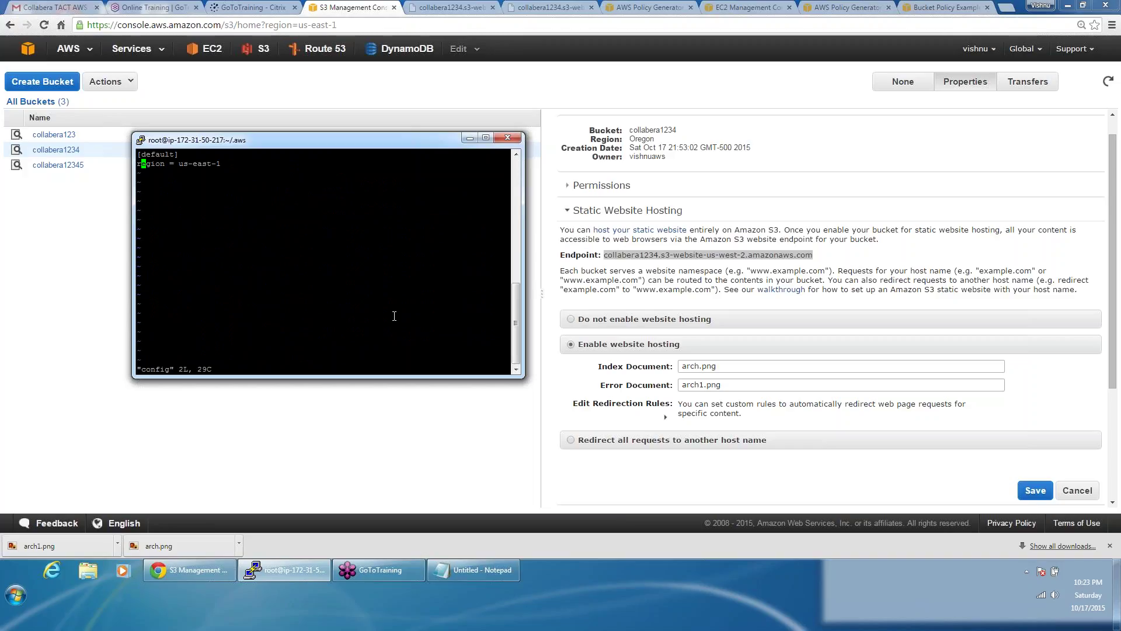
key("x")
key("x")
key("x")
type("xiwest")
key("Escape")
type(":wq")
key("Return")
Step: Rerun aws s3 ls and the collabera1234 listing, reopen the config, then check the endpoint region in S3
key("Up")
key("Up")
key("Up")
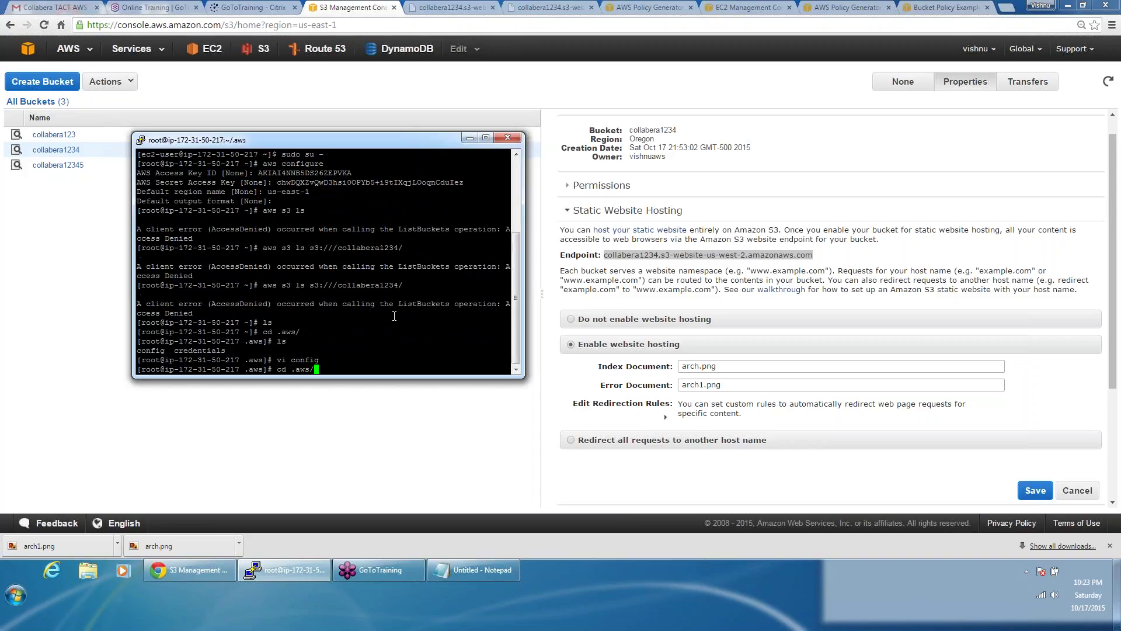
key("Up")
key("Up")
key("Up")
key("Return")
key("Up")
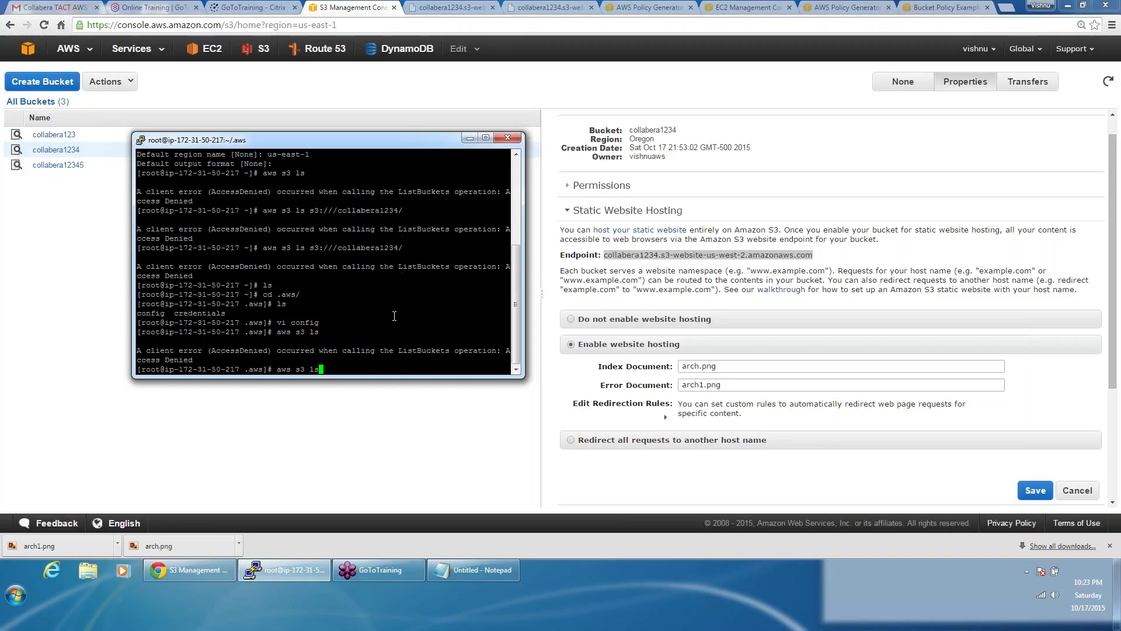
key("Up")
key("Up")
key("Up")
key("Up")
key("Up")
key("Return")
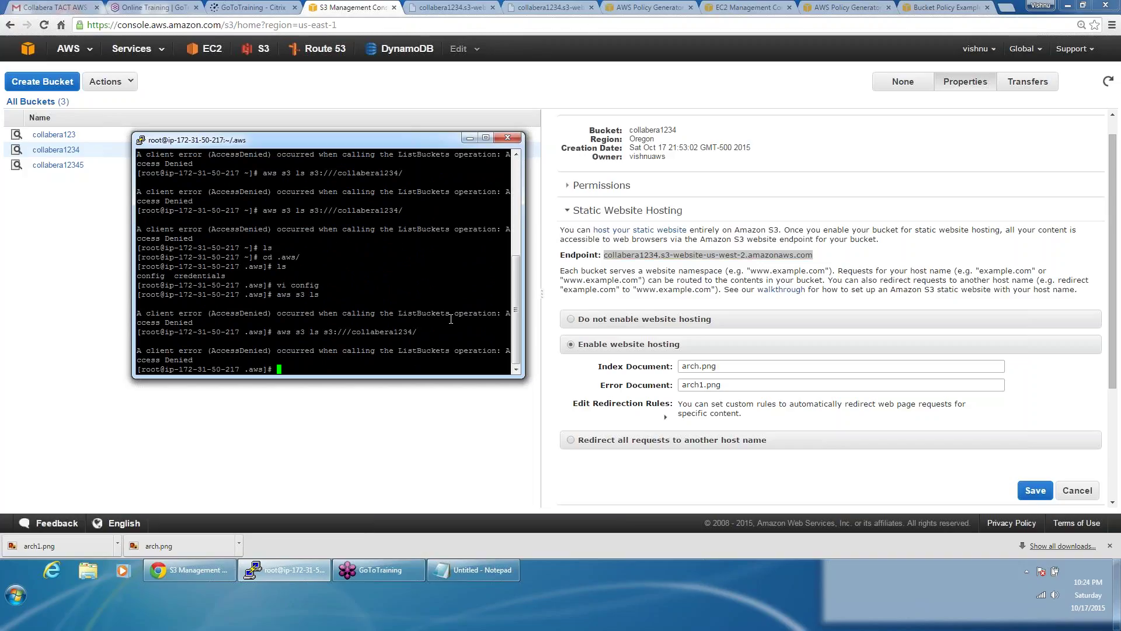
key("Up")
key("Up")
key("Up")
key("Return")
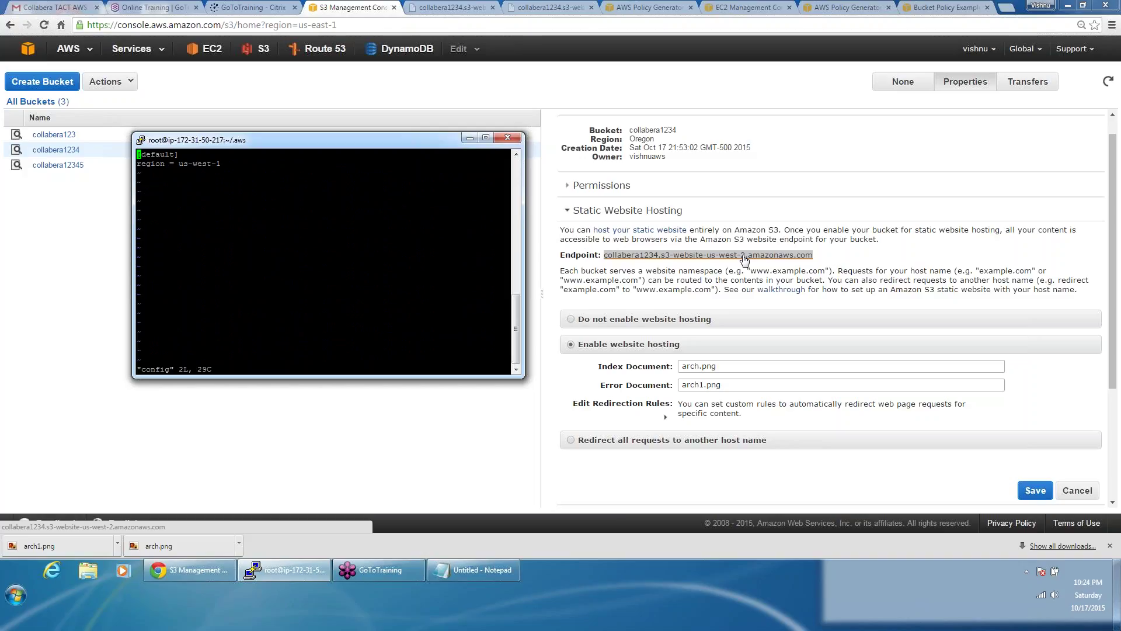
left_click(701, 157)
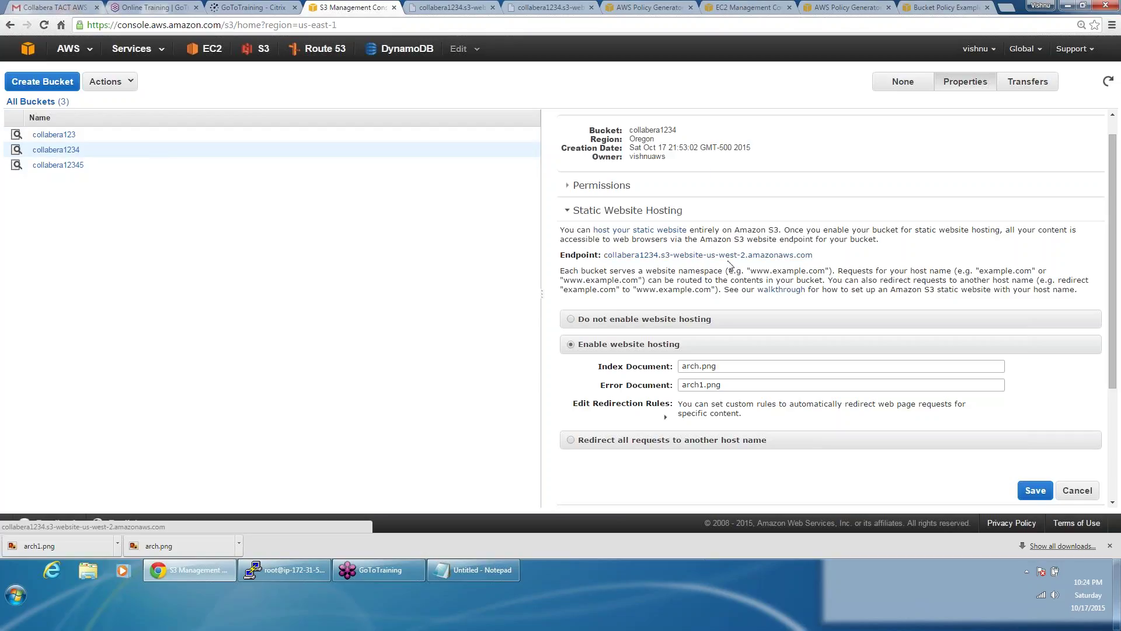
Step: Change the config region from us-west-1 to us-west-2 in vi and save
key("alt+Tab")
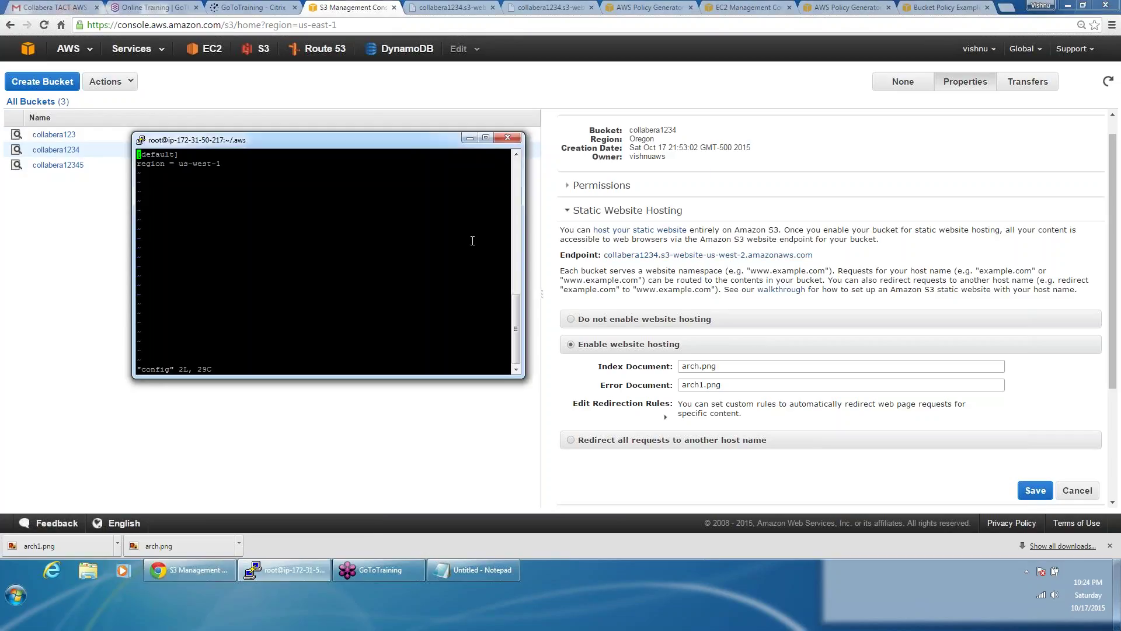
key("Down")
key("Right")
key("Right")
key("Right")
key("Right")
key("Right")
key("Right")
key("Right")
key("Right")
key("Right")
key("Right")
key("Right")
key("Right")
key("Right")
key("Right")
key("Right")
key("Right")
key("Right")
type("r2:wq")
key("Return")
Step: Rerun the collabera1234 listing and aws s3 ls, then return to the S3 console
key("Up")
key("Up")
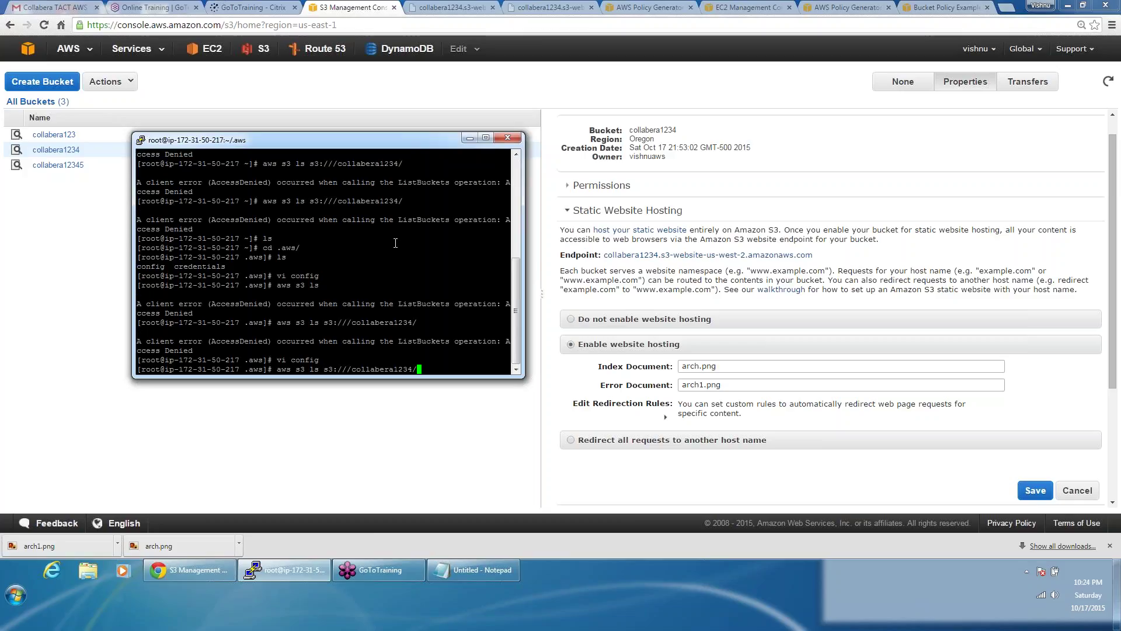
key("Return")
key("Up")
key("Up")
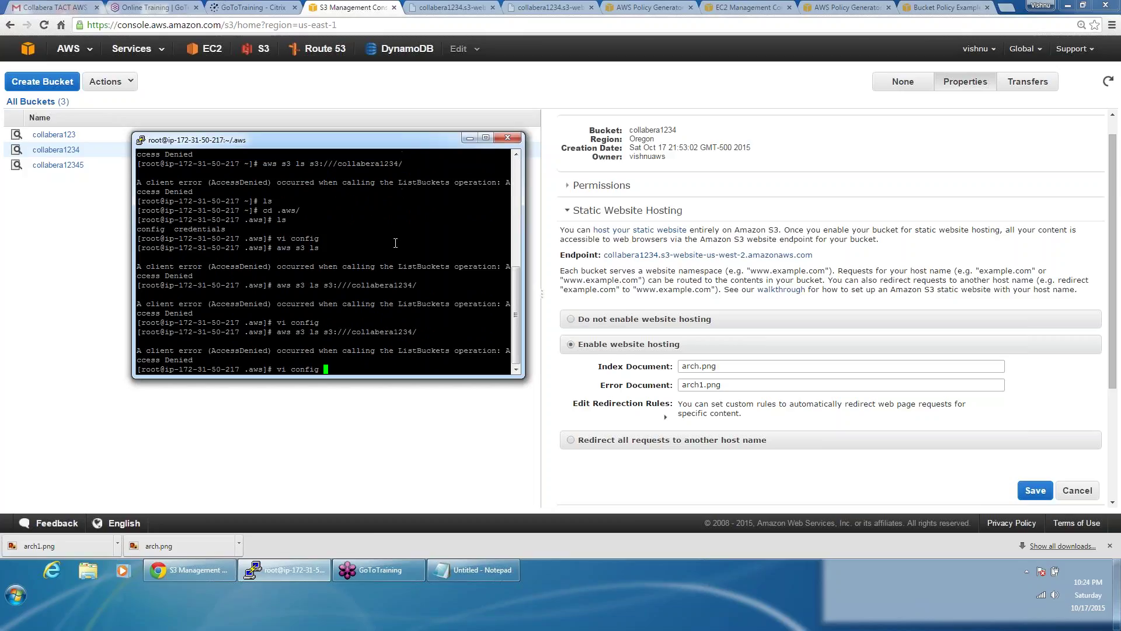
key("Up")
key("Up")
key("Return")
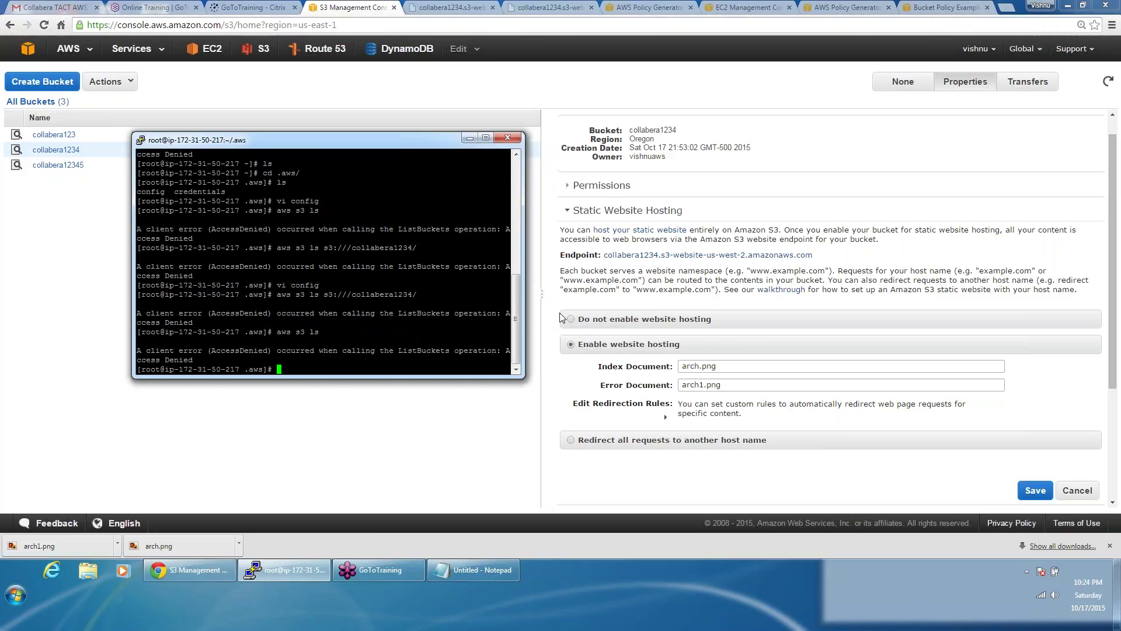
left_click(676, 286)
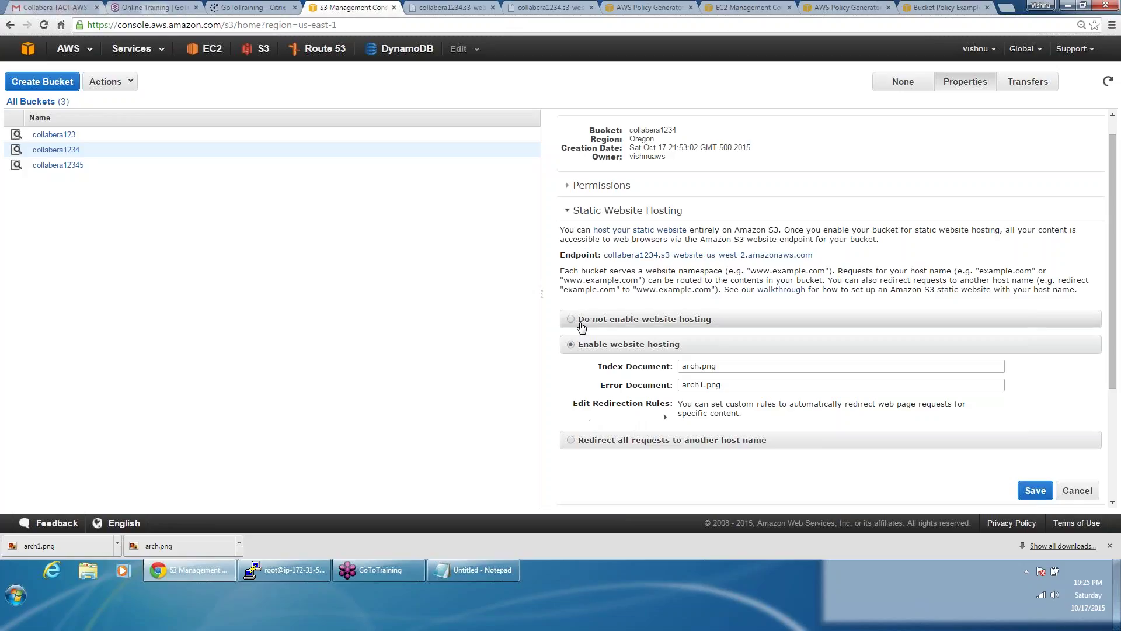
left_click(570, 441)
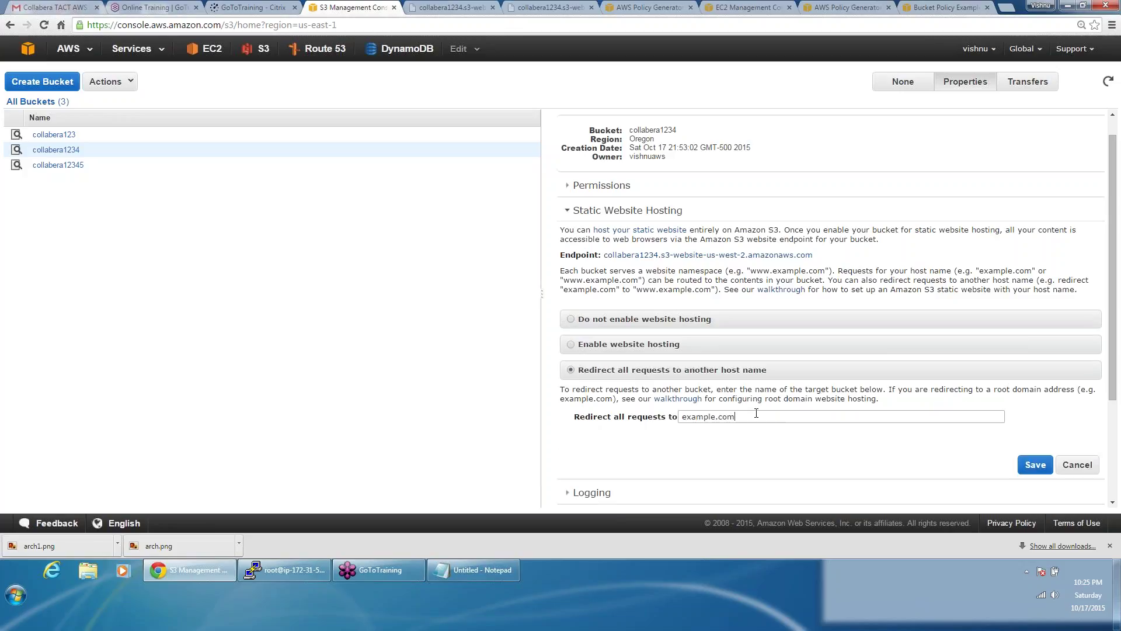
key("ctrl+a")
type("www")
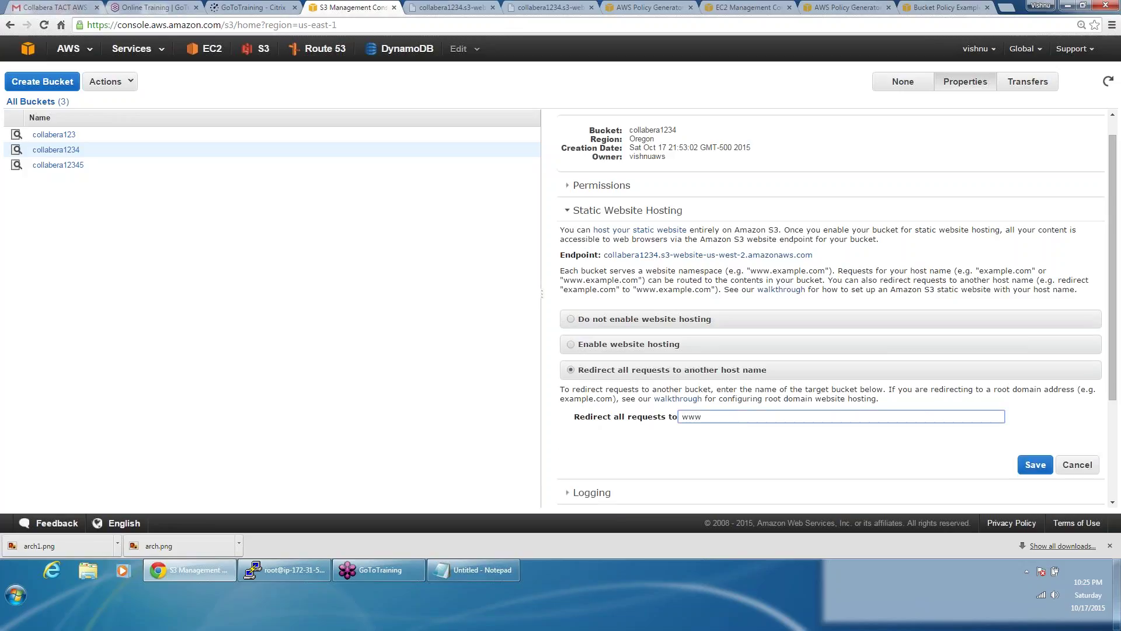
type(".google.com")
left_click(1035, 465)
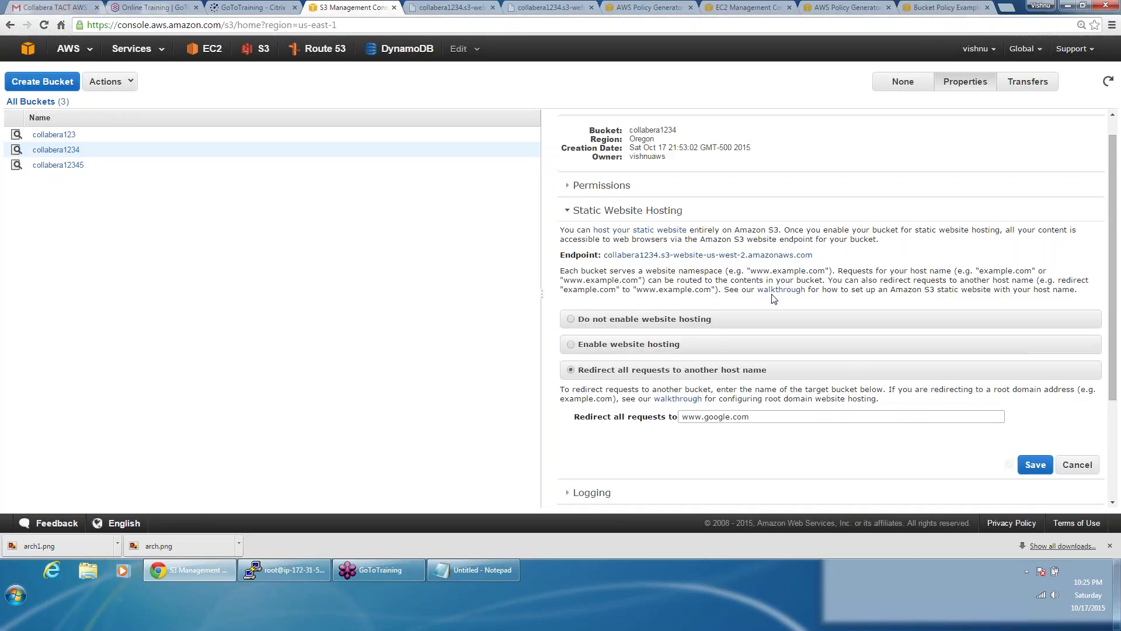
Step: Open the bucket's website endpoint to test the redirect
left_click(769, 255)
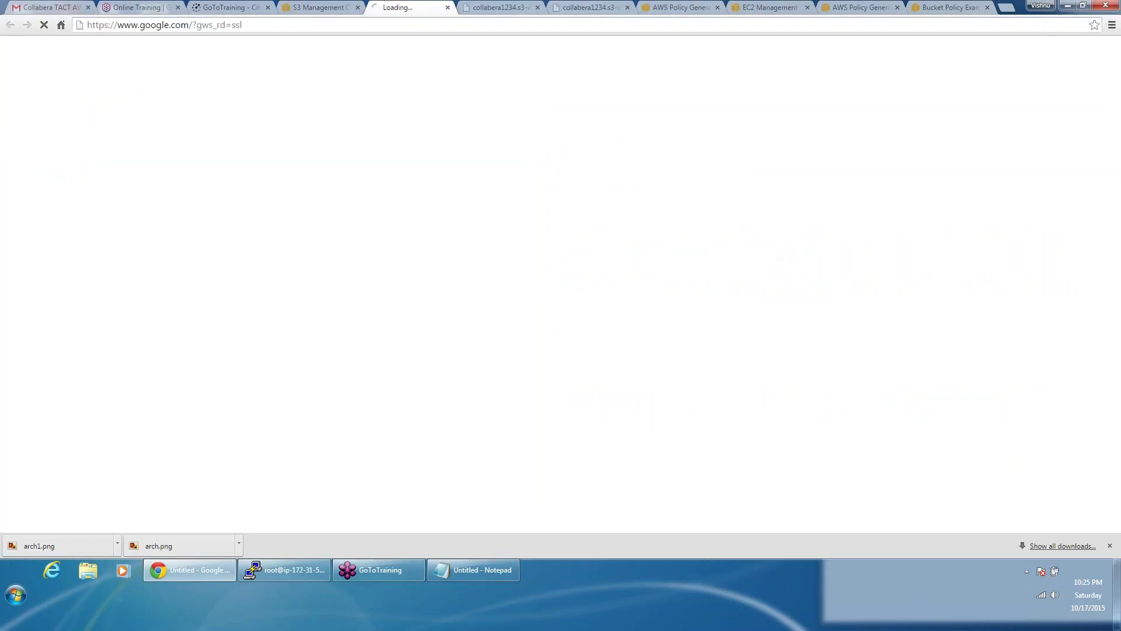
left_click(316, 9)
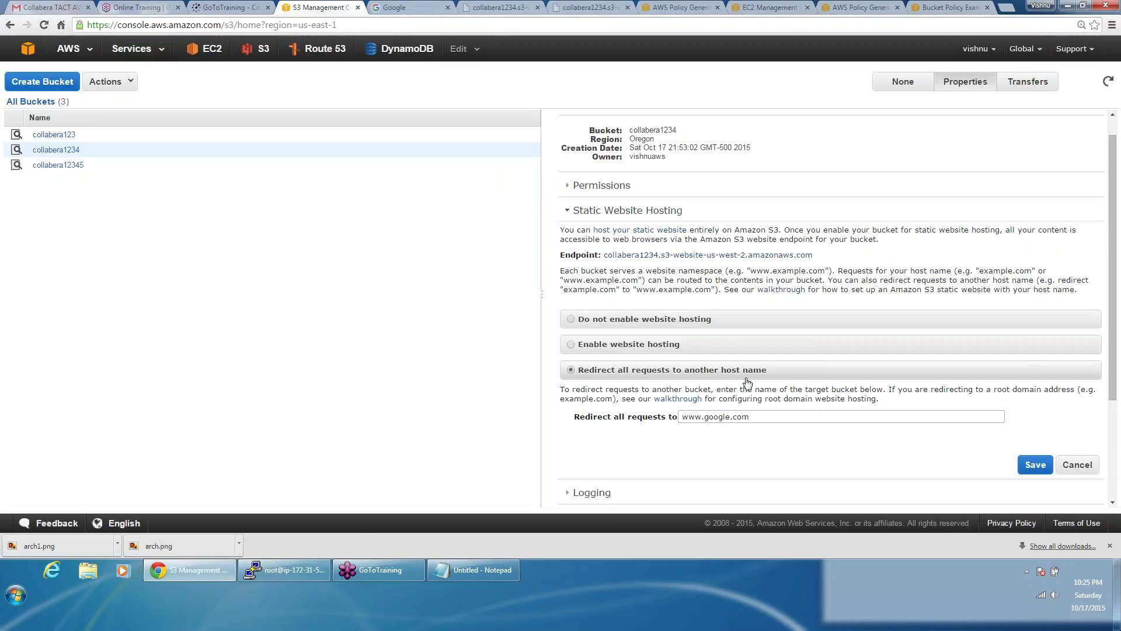
left_click(731, 255)
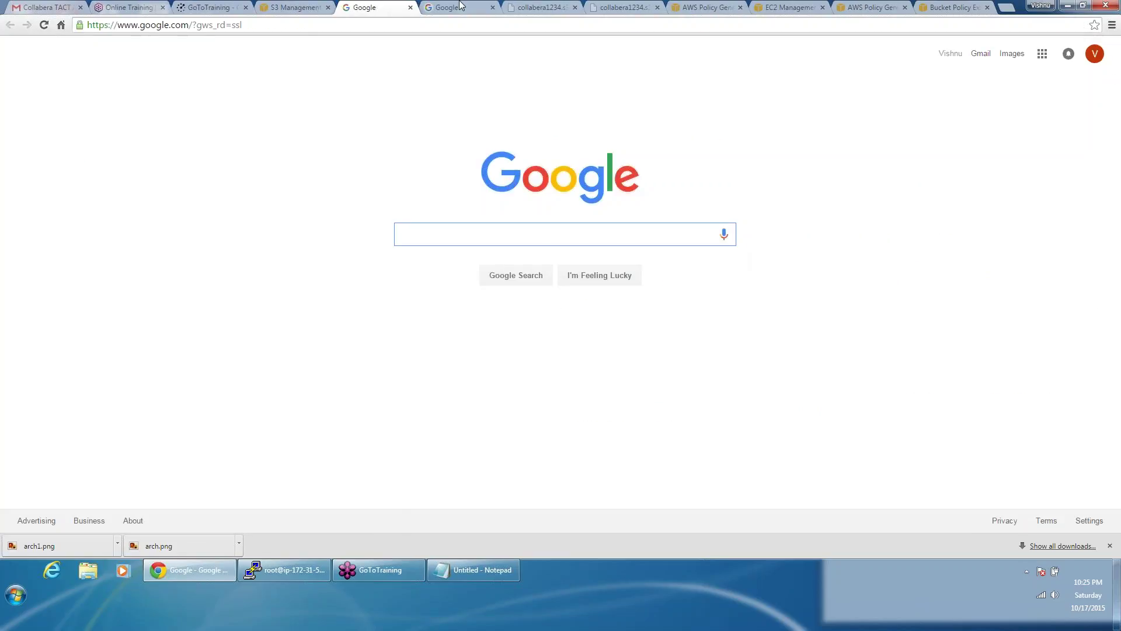
Step: Close the leftover Google, policy generator, EC2 and bucket policy tabs
left_click(411, 8)
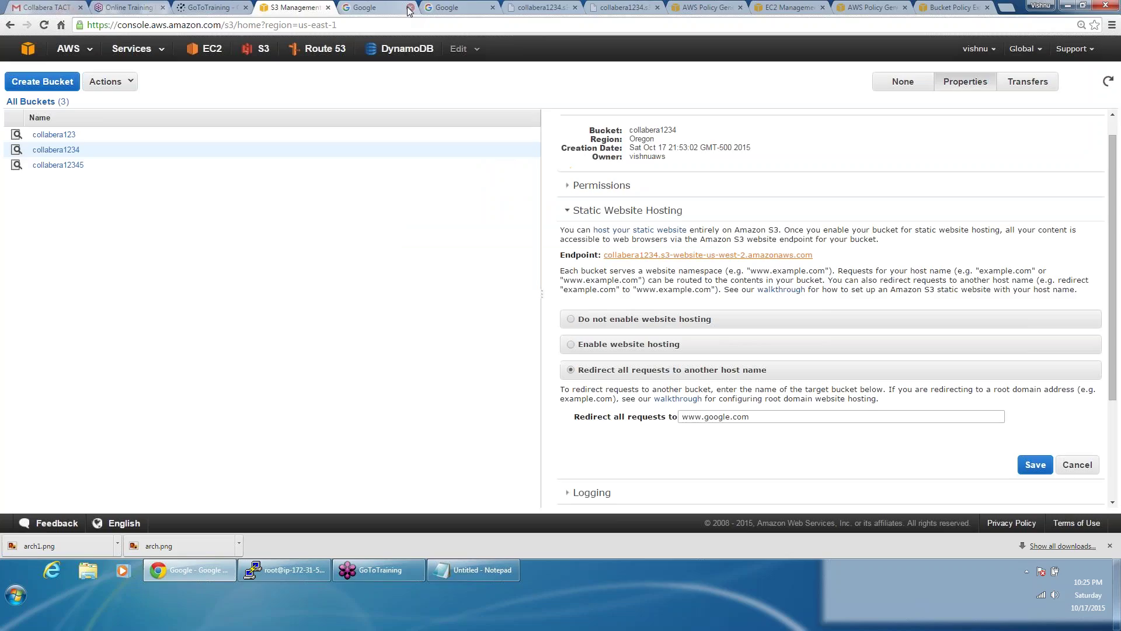
left_click(411, 8)
left_click(410, 8)
left_click(411, 7)
left_click(410, 8)
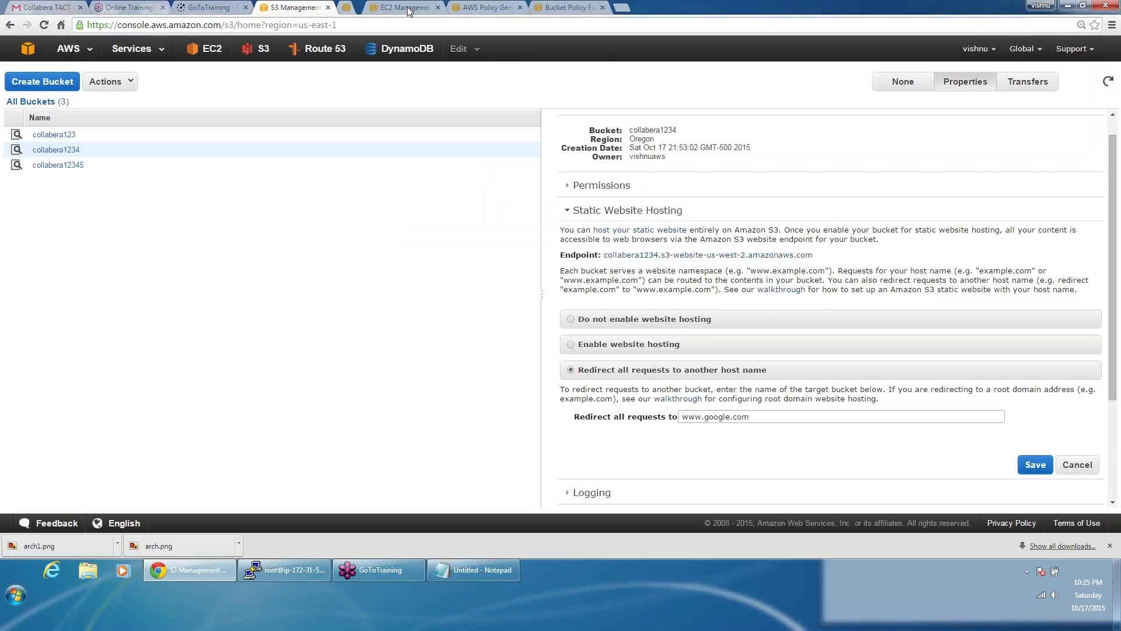
left_click(411, 8)
left_click(411, 8)
left_click(411, 7)
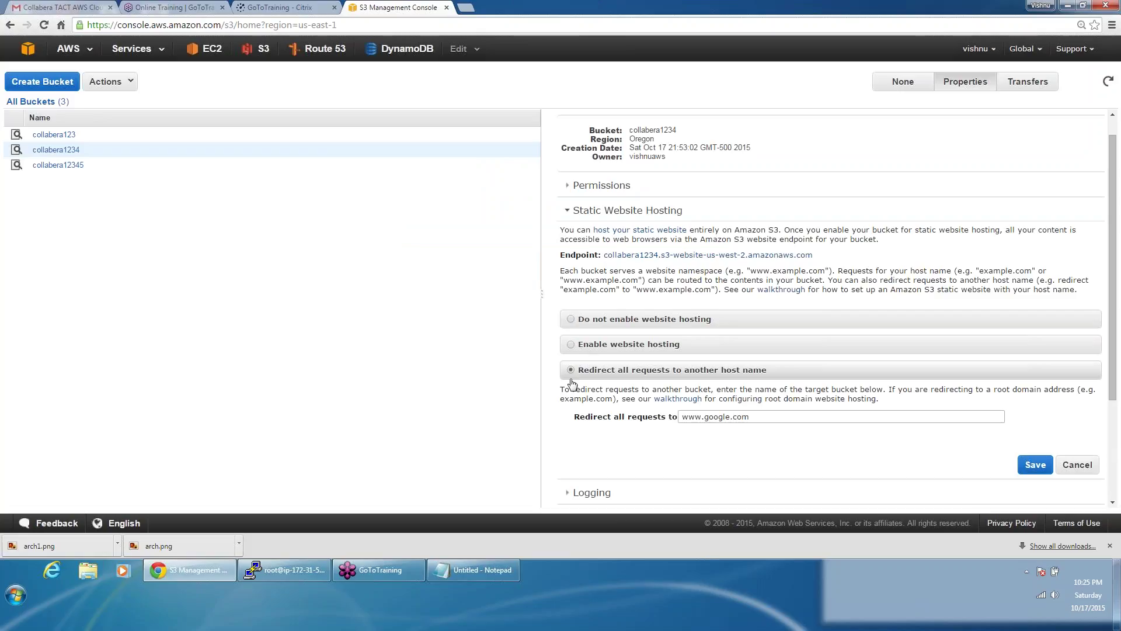
Step: Enable Logging with collabera1234 as target bucket and prefix backuplogs/, then save
left_click(565, 211)
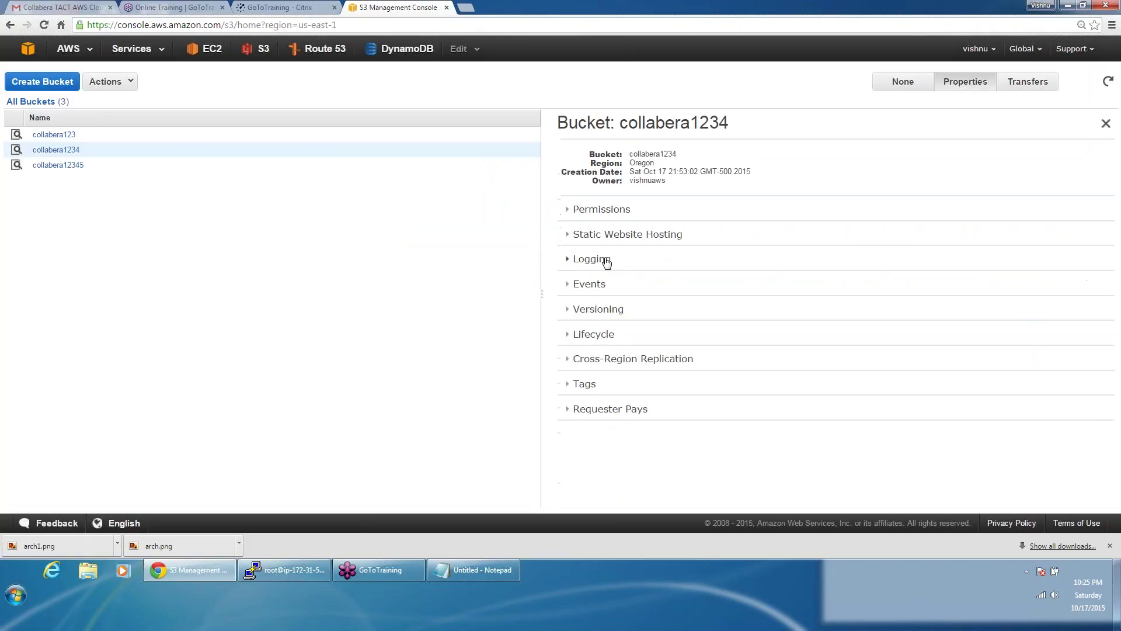
left_click(602, 259)
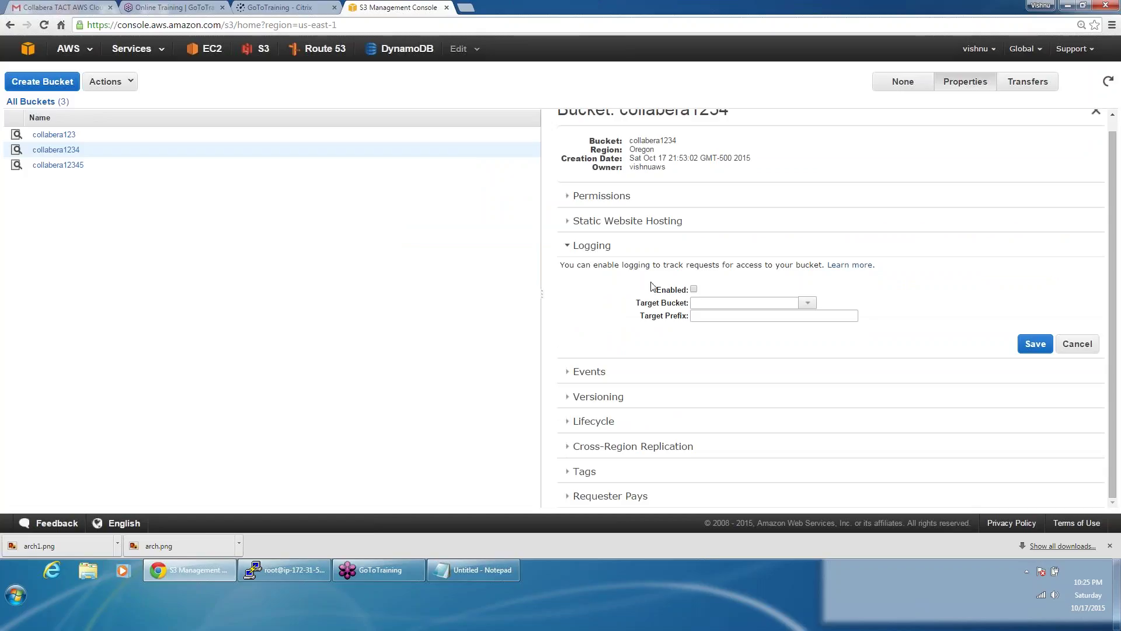
left_click(694, 289)
left_click(808, 302)
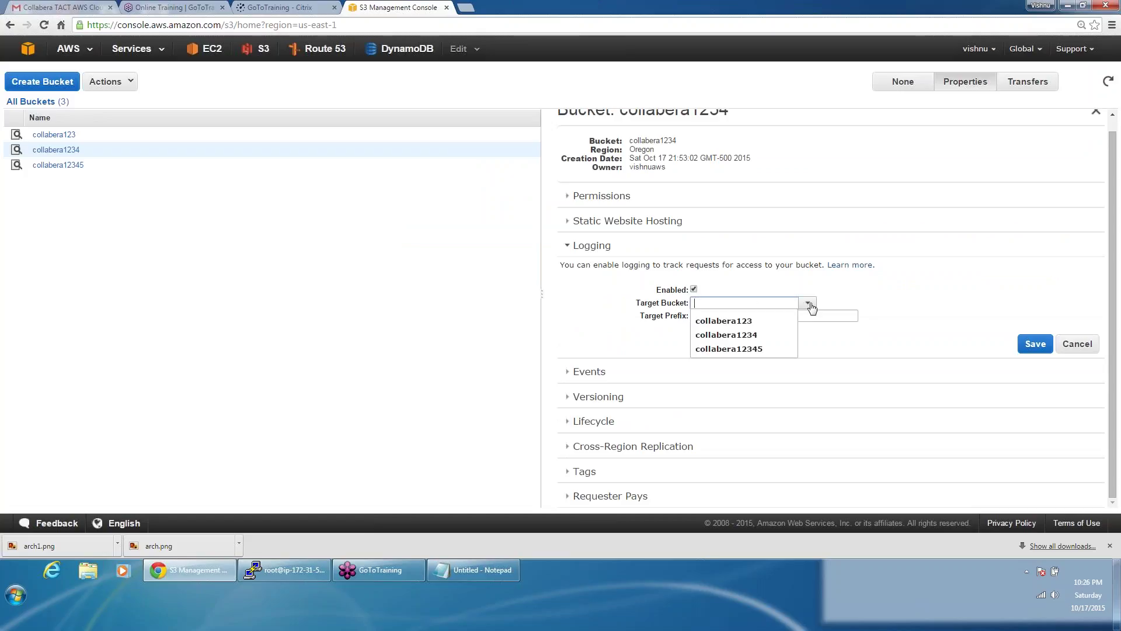
left_click(769, 343)
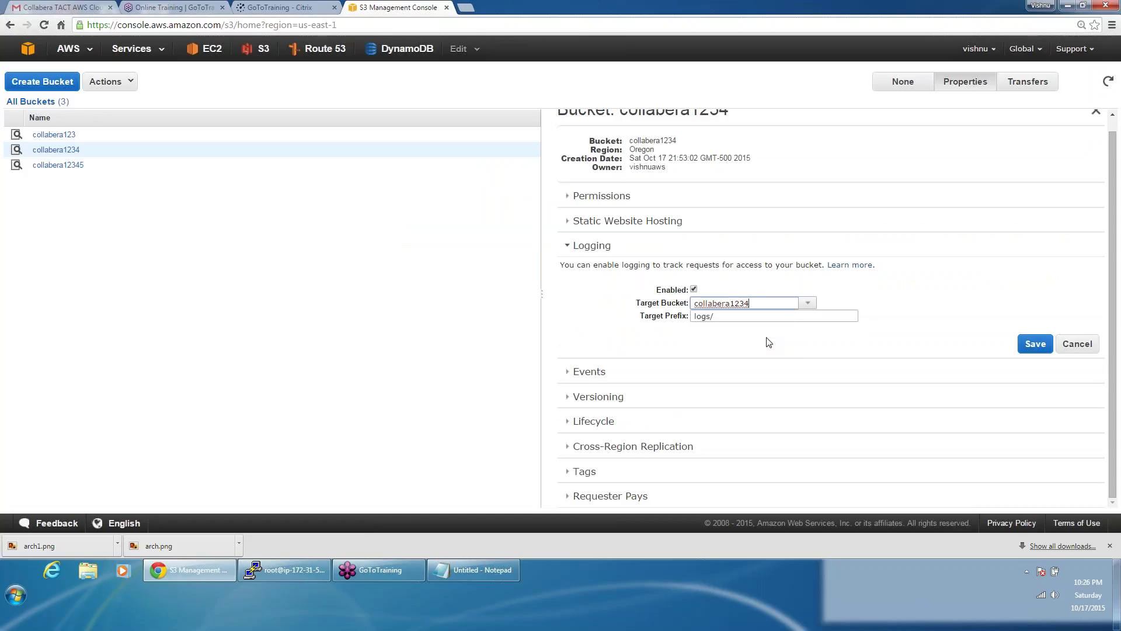
left_click(745, 316)
key("BackSpace")
key("BackSpace")
key("BackSpace")
key("BackSpace")
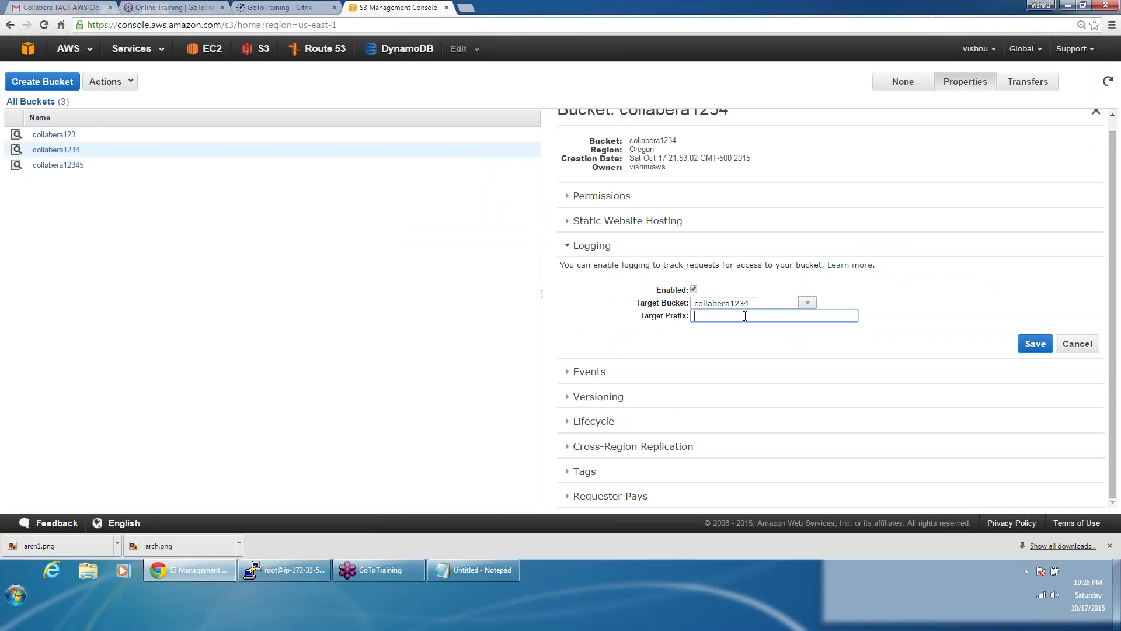
type("backuplogs/")
left_click(1036, 344)
left_click(607, 247)
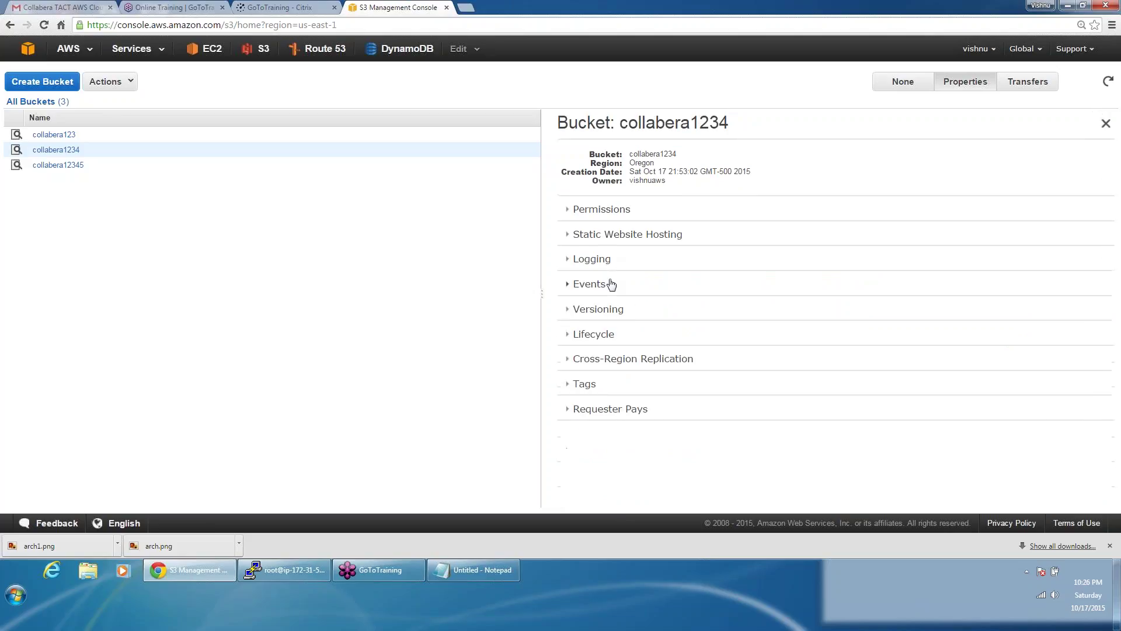
Step: Start an event notification named 'upload' triggered by ObjectCreated (All)
left_click(611, 284)
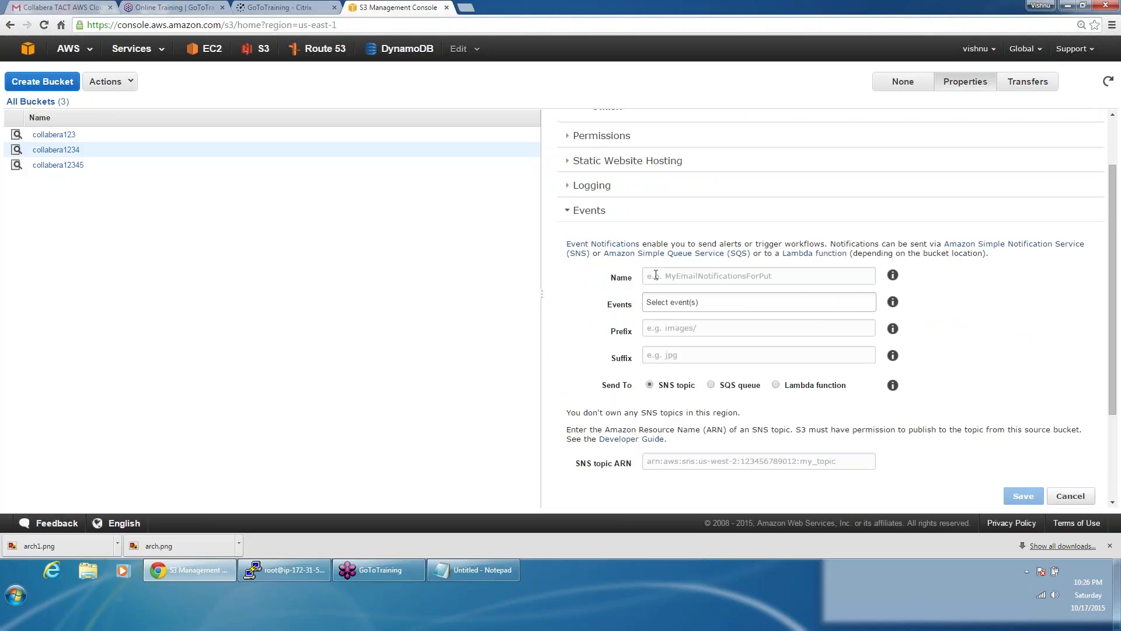
left_click(710, 269)
type("up")
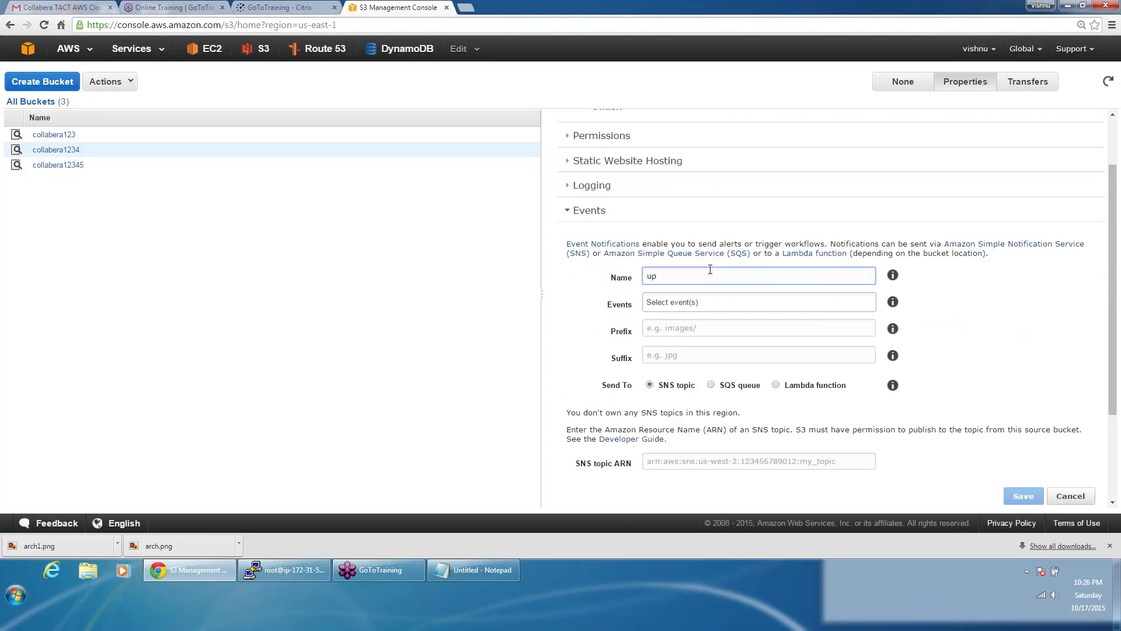
type("load")
key("Tab")
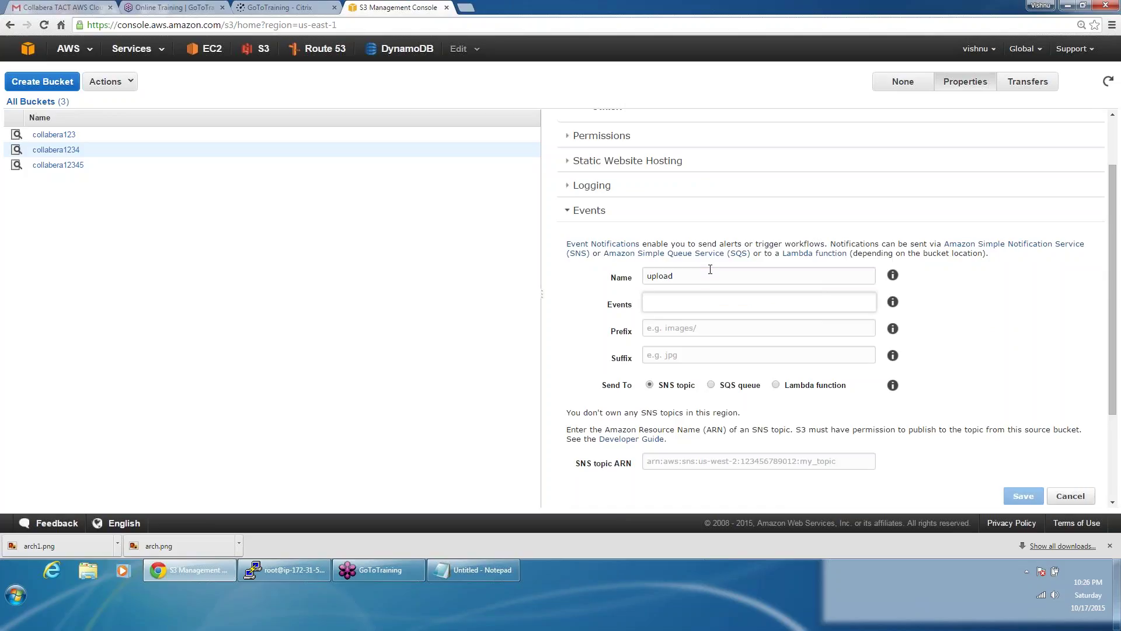
left_click(691, 307)
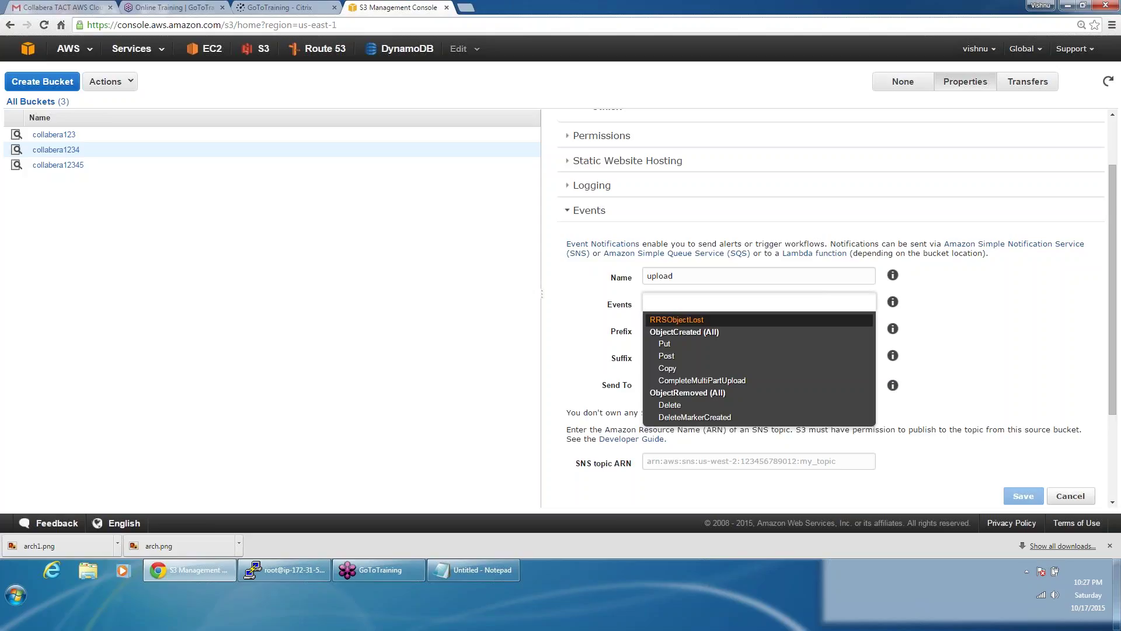
left_click(679, 333)
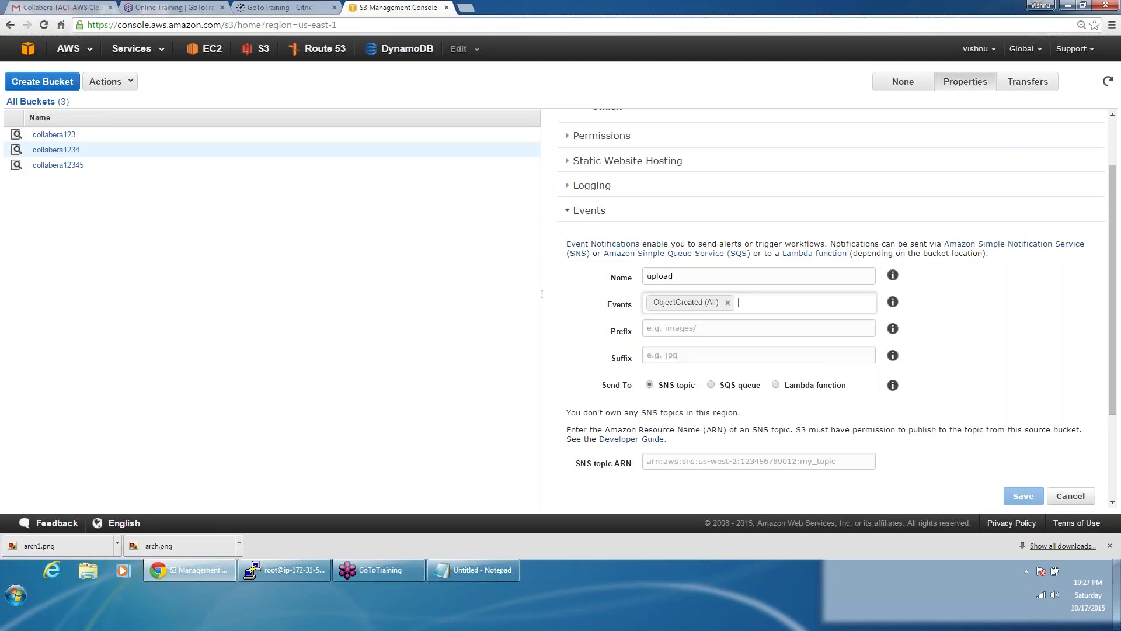
Step: Leave the prefix and suffix filters empty, then open the console home in a new tab
left_click(679, 329)
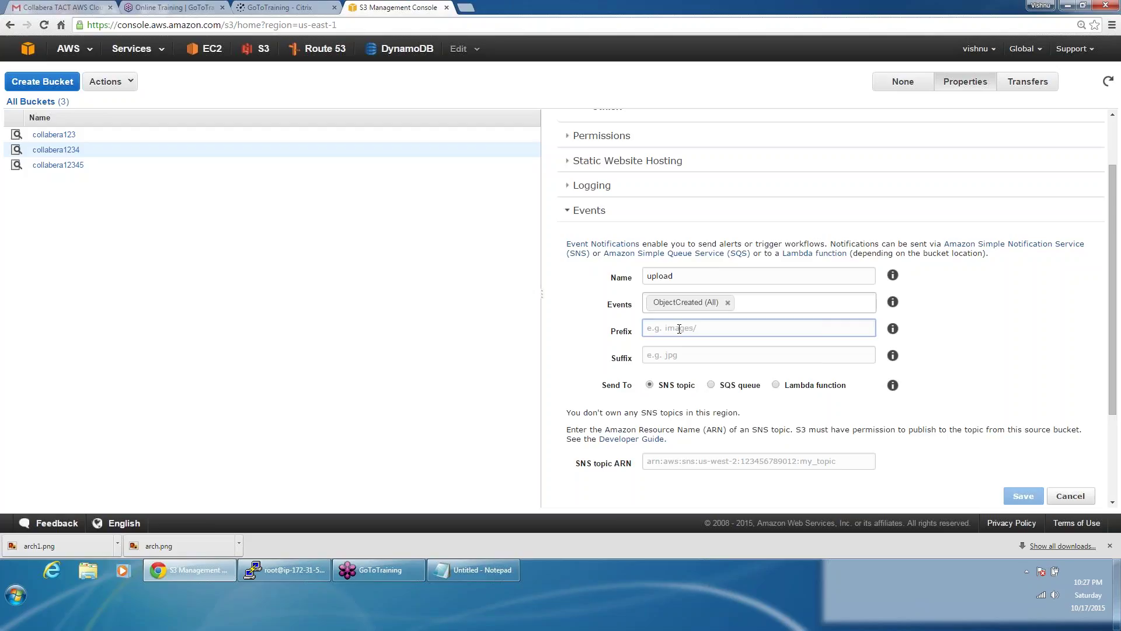
left_click(675, 353)
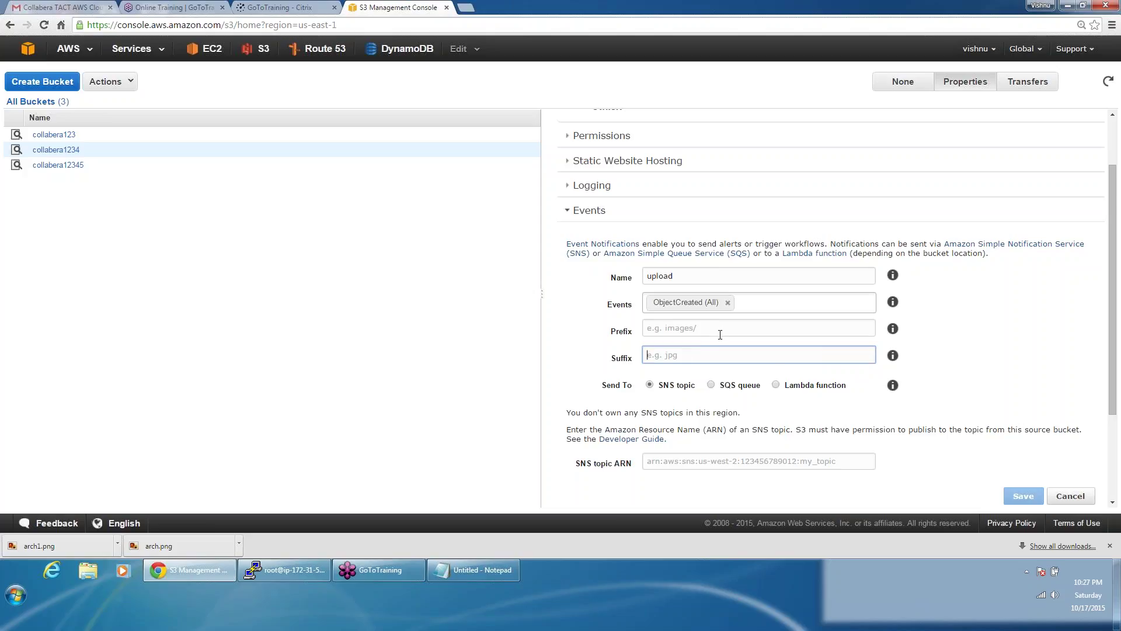
left_click(997, 388)
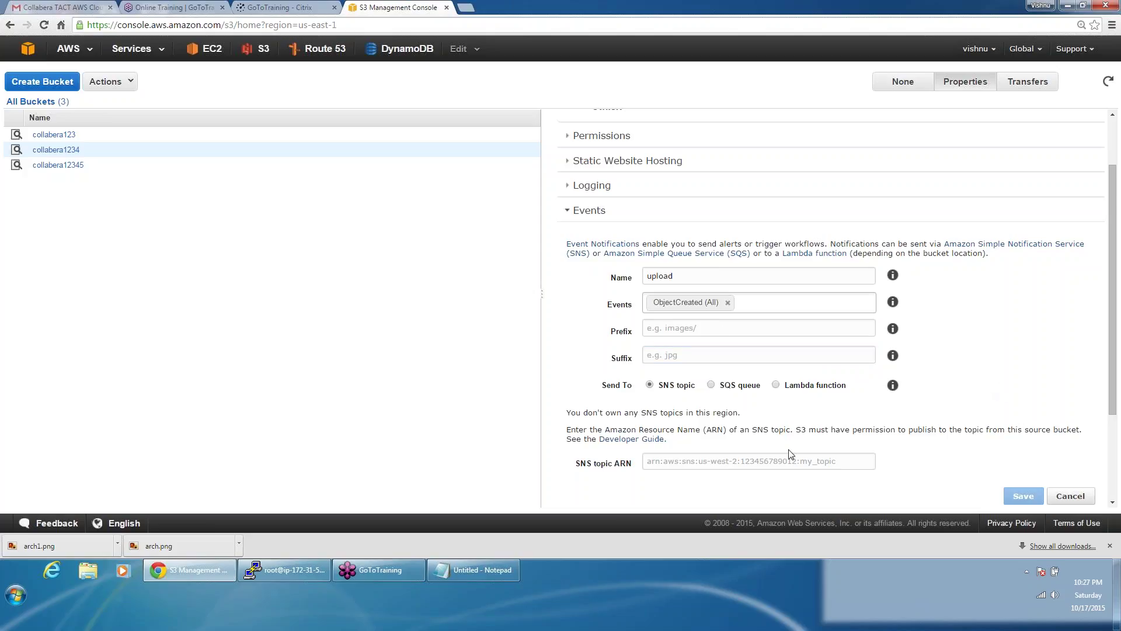
left_click(694, 462)
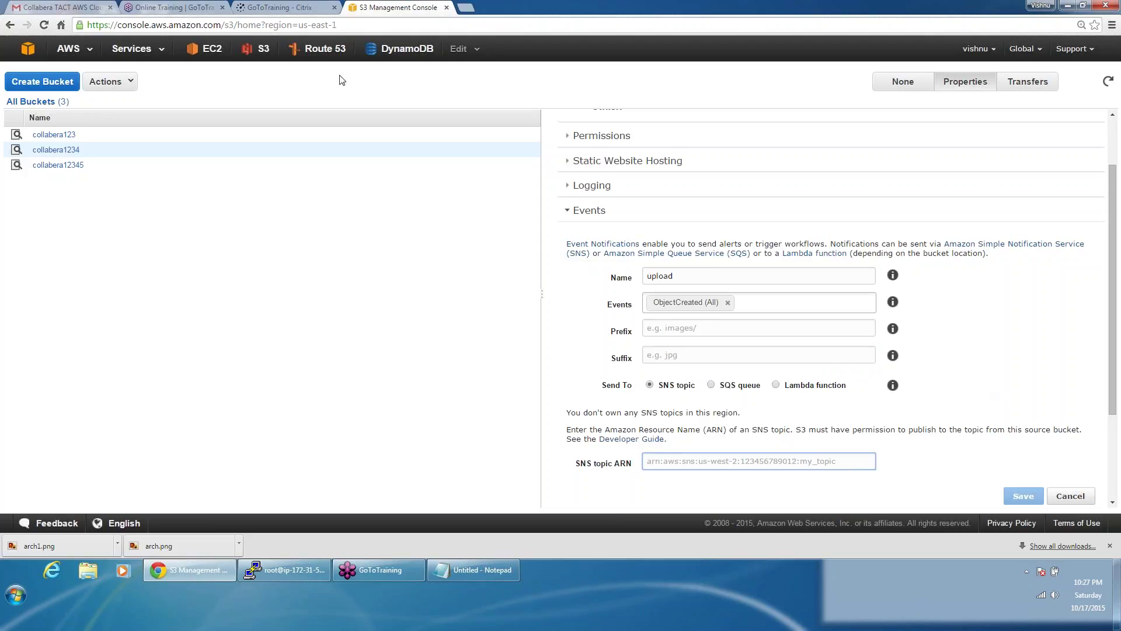
right_click(31, 44)
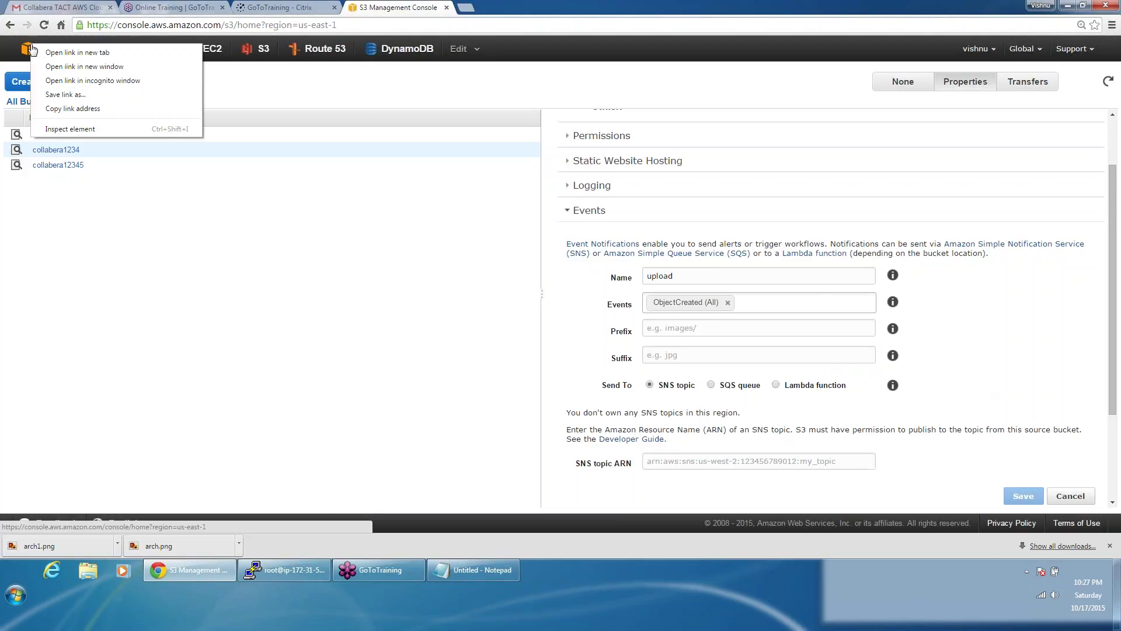
left_click(58, 50)
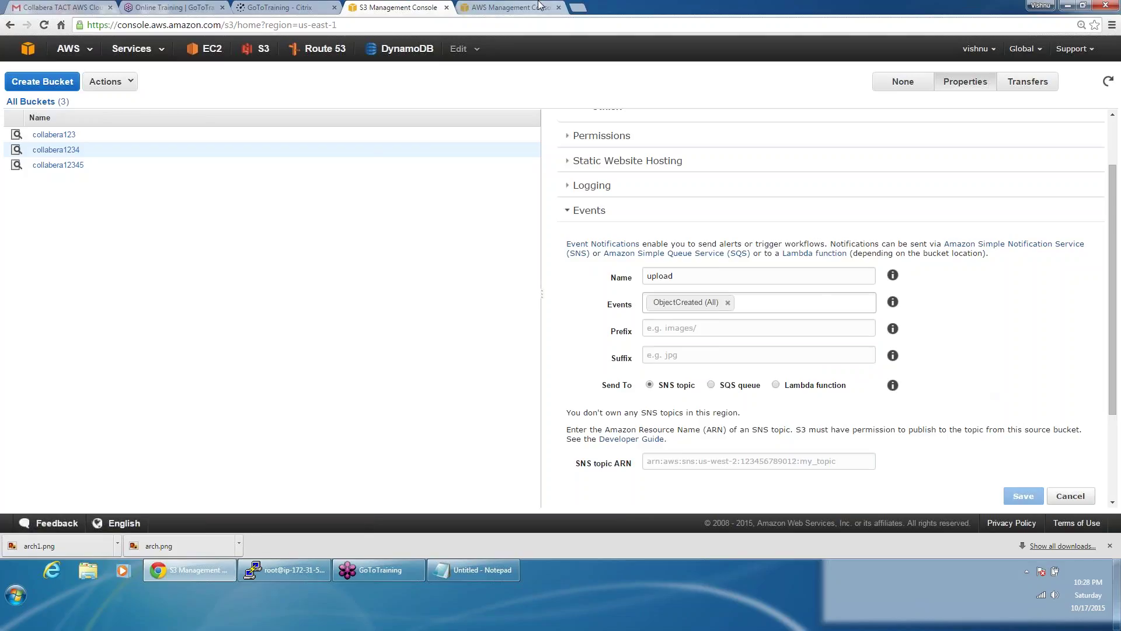
Step: In the new tab, switch the region to Oregon and go to SNS
left_click(540, 6)
left_click(1005, 49)
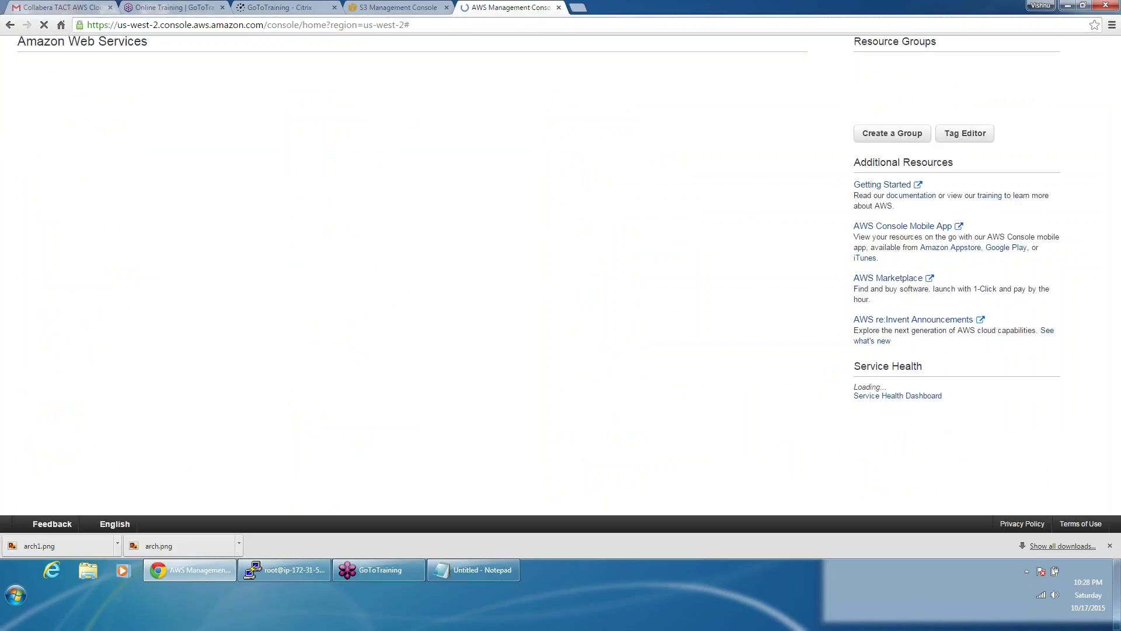
left_click(576, 235)
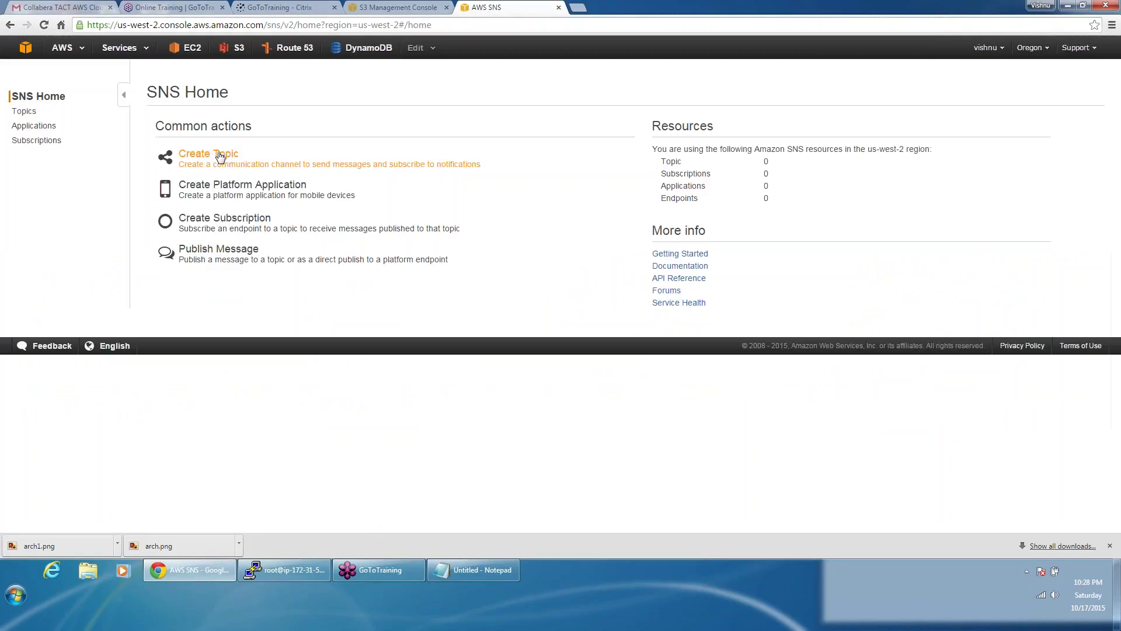
Step: Create the topic awsalerts with display name awsalerts
left_click(220, 157)
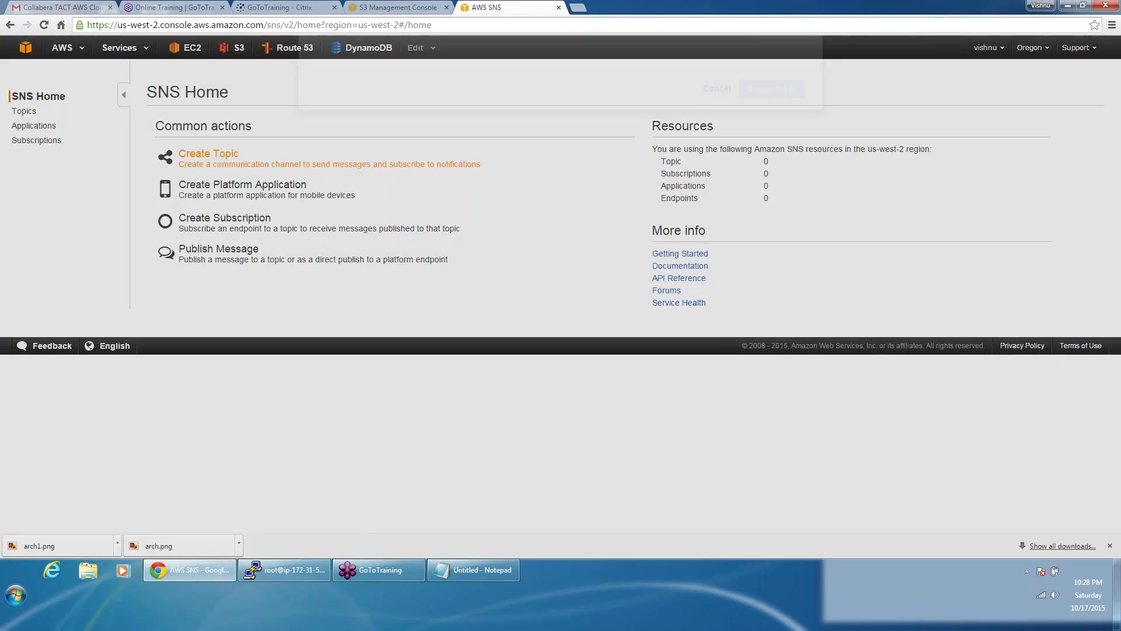
type("awsalerts")
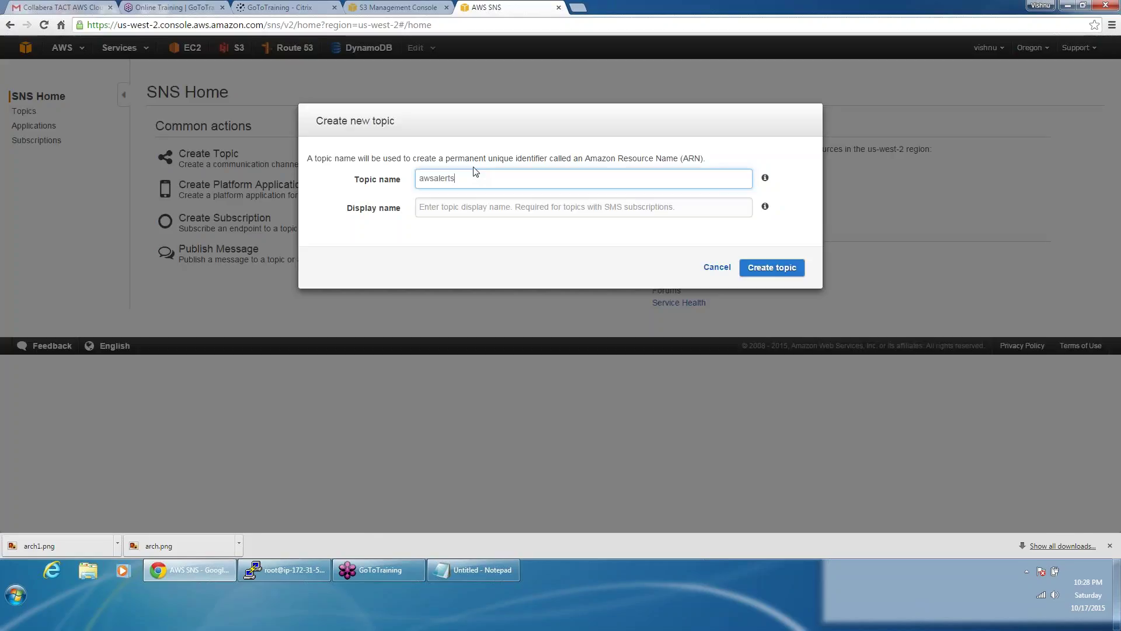
double_click(436, 177)
key("ctrl+c")
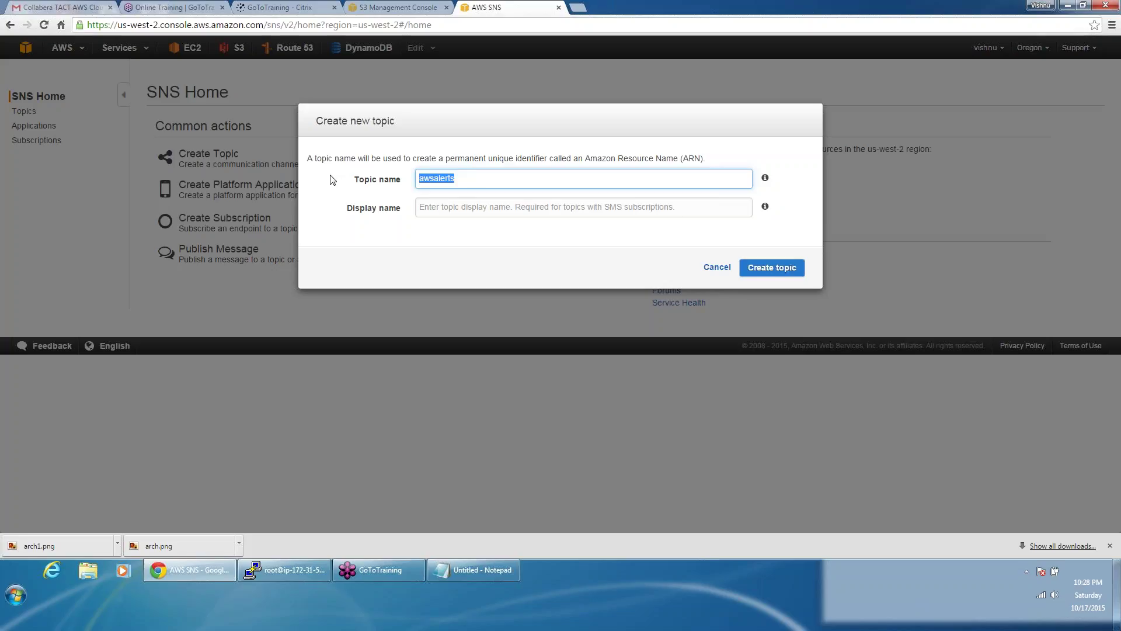
left_click(469, 212)
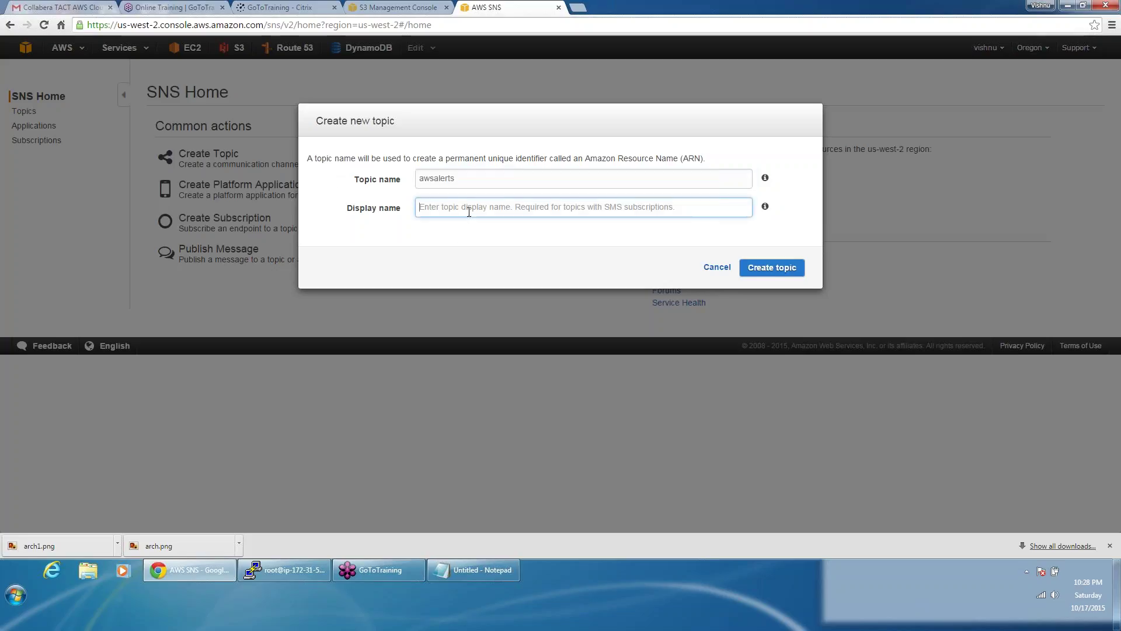
key("ctrl+v")
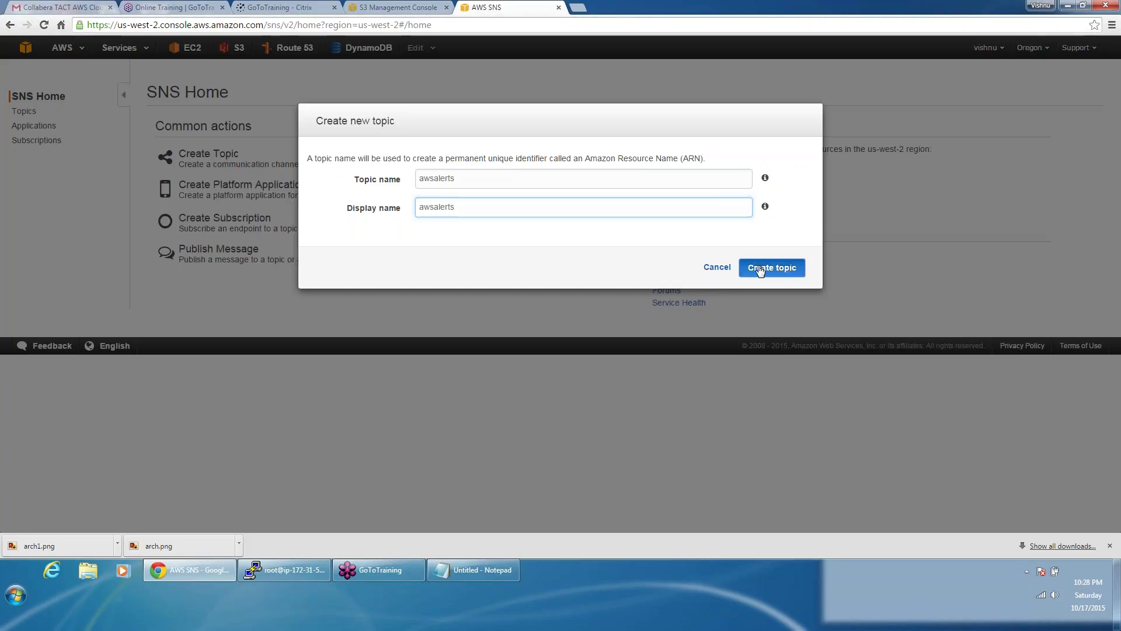
left_click(759, 268)
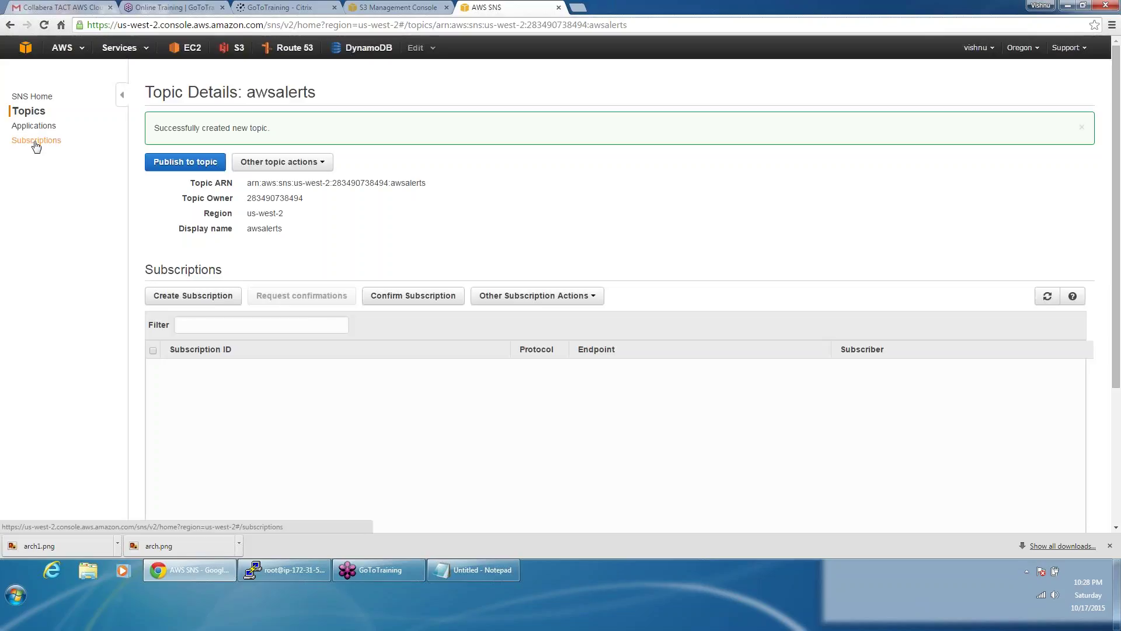
Step: Cancel the empty subscription form and start Subscribe to topic on awsalerts
left_click(36, 141)
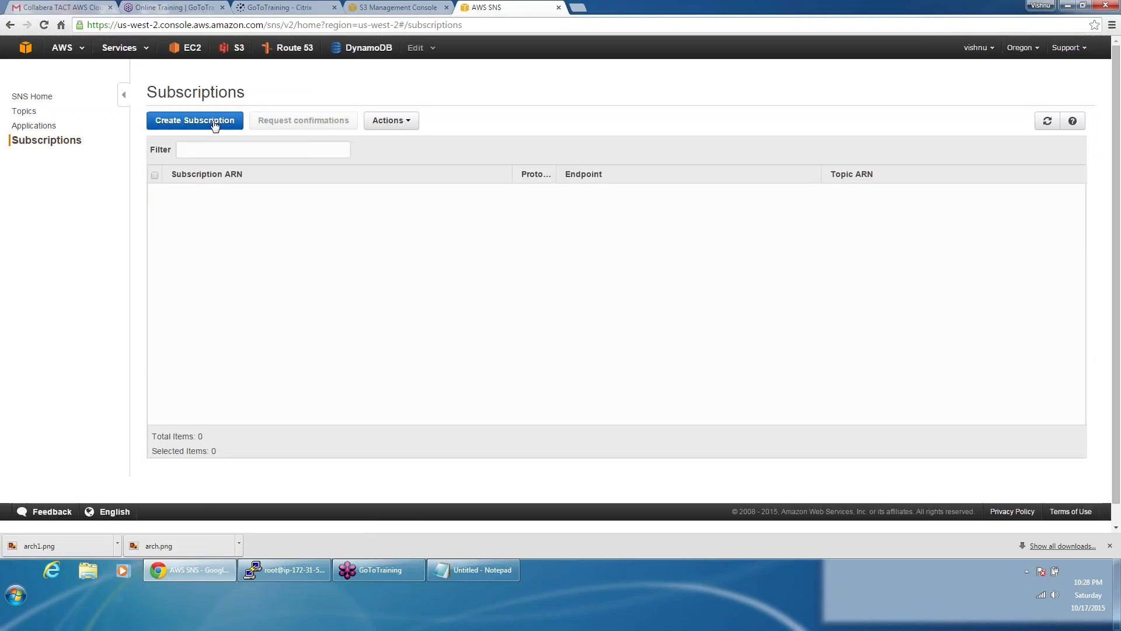
left_click(215, 125)
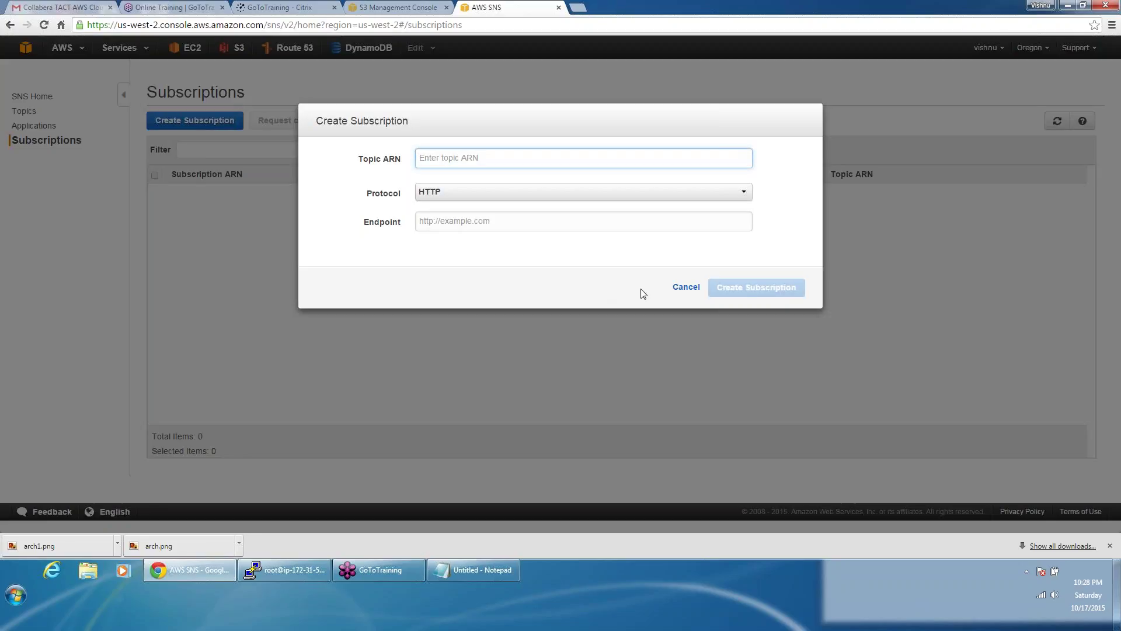
left_click(676, 288)
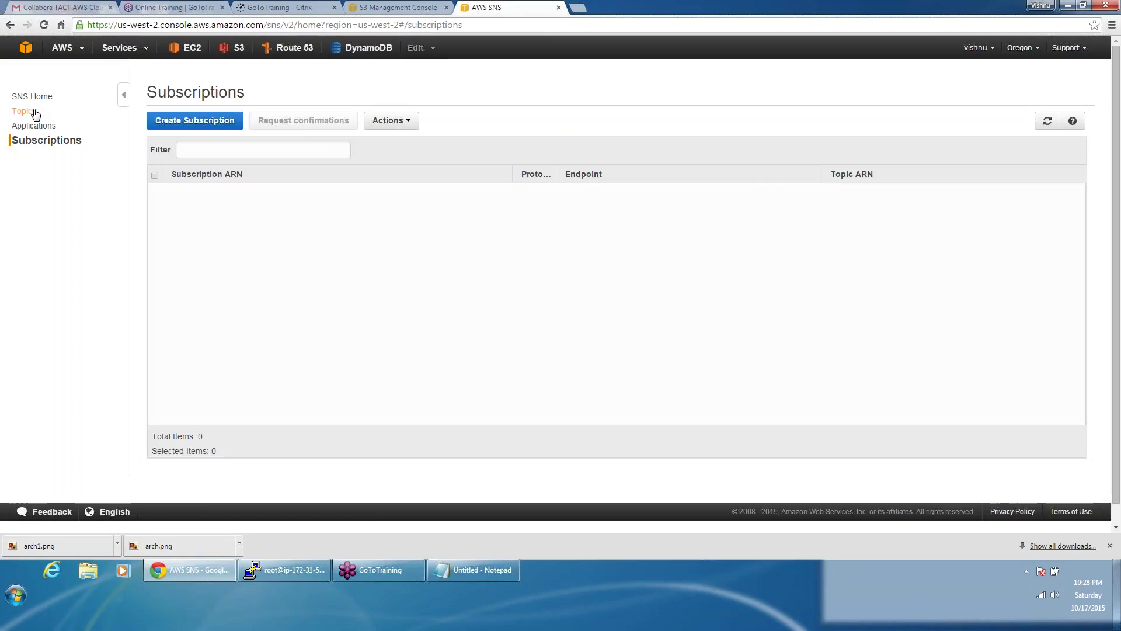
left_click(28, 111)
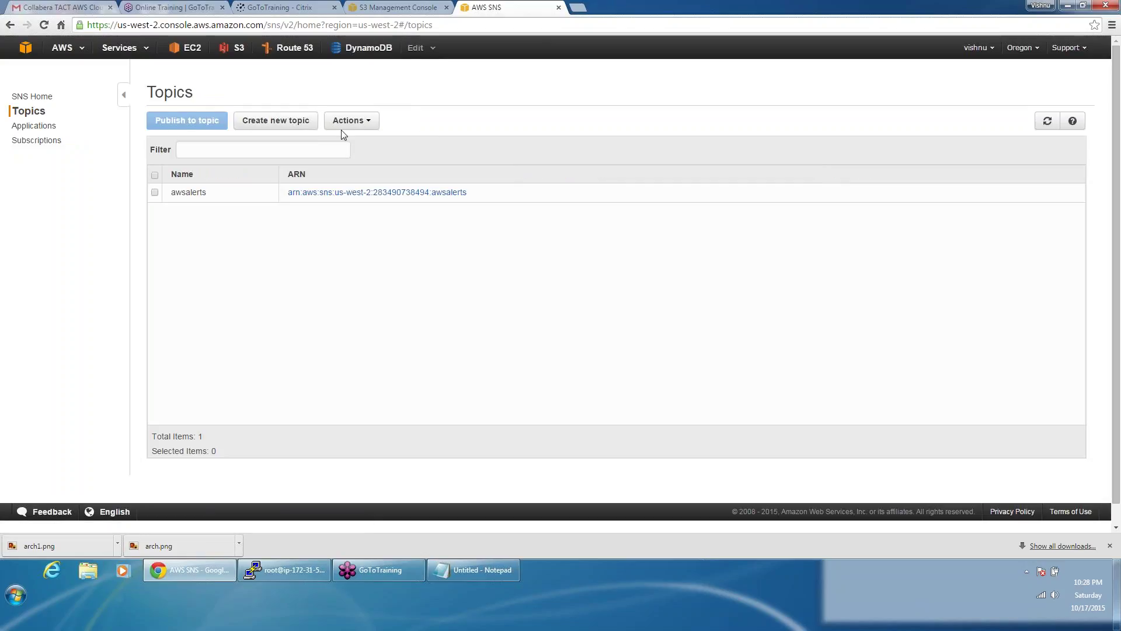
left_click(345, 124)
left_click(192, 194)
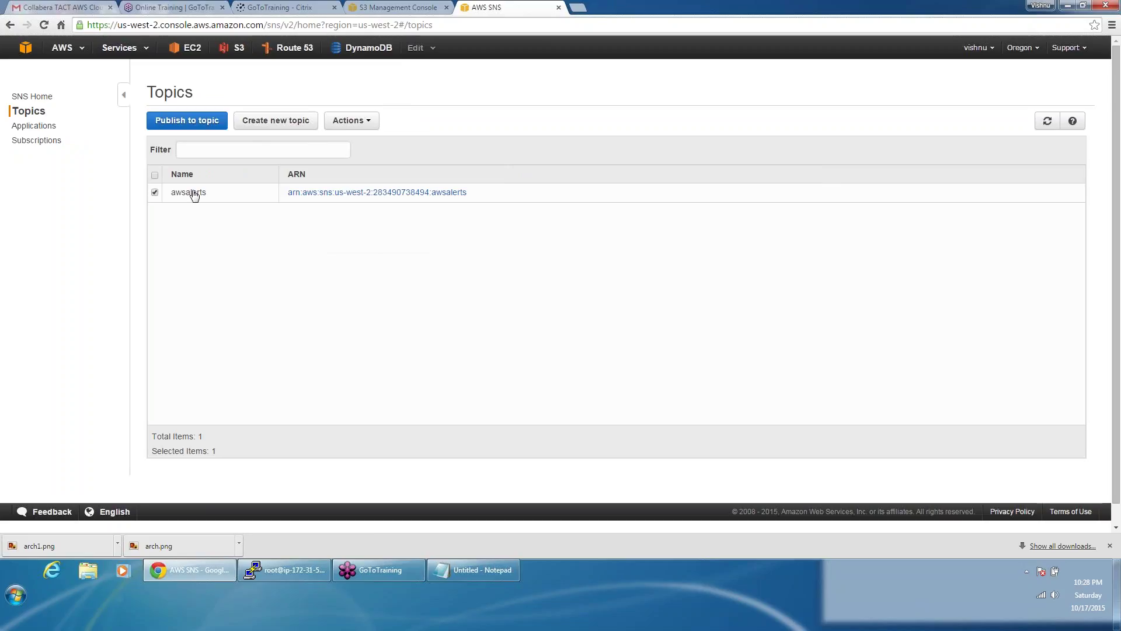
left_click(351, 125)
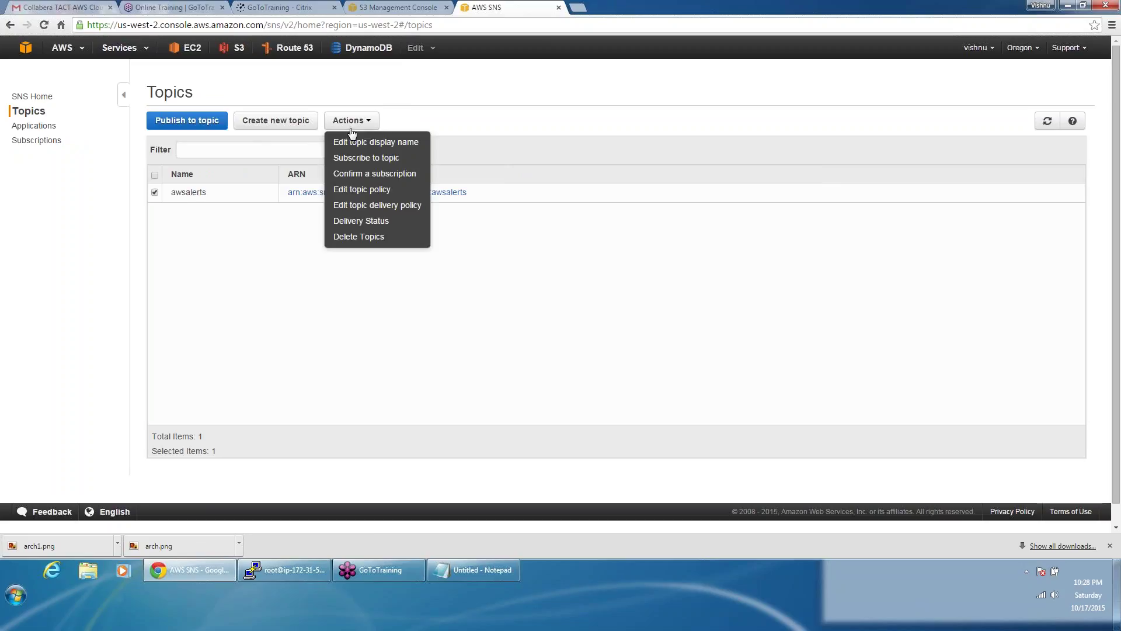
left_click(375, 159)
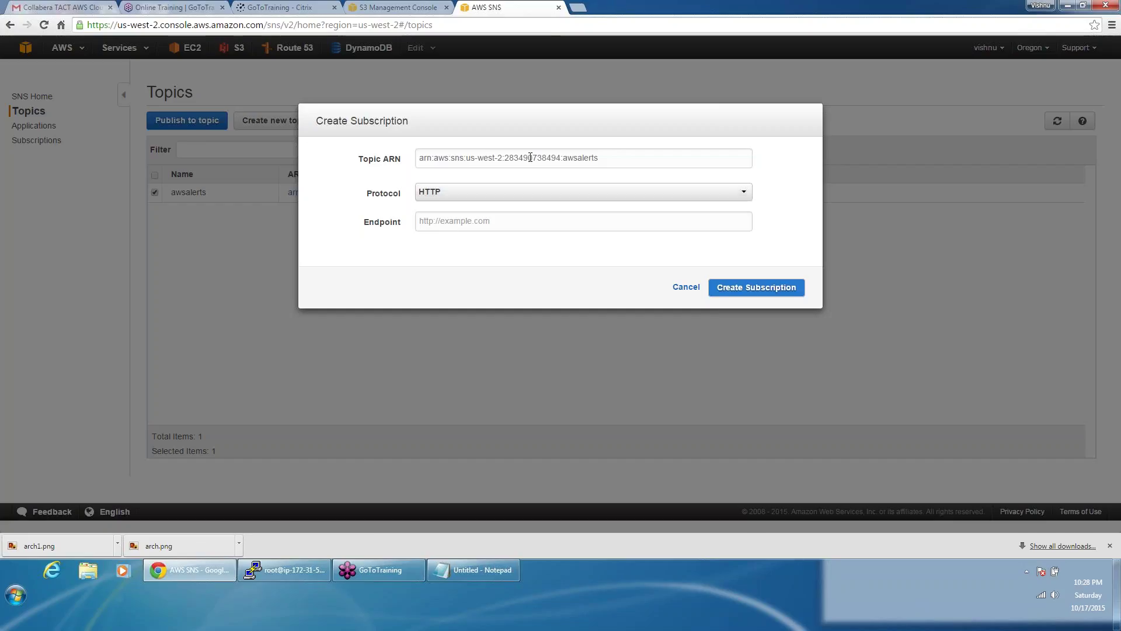
Step: Create an Email subscription with the subscriber's e-mail address, then return to the S3 tab
left_click(493, 225)
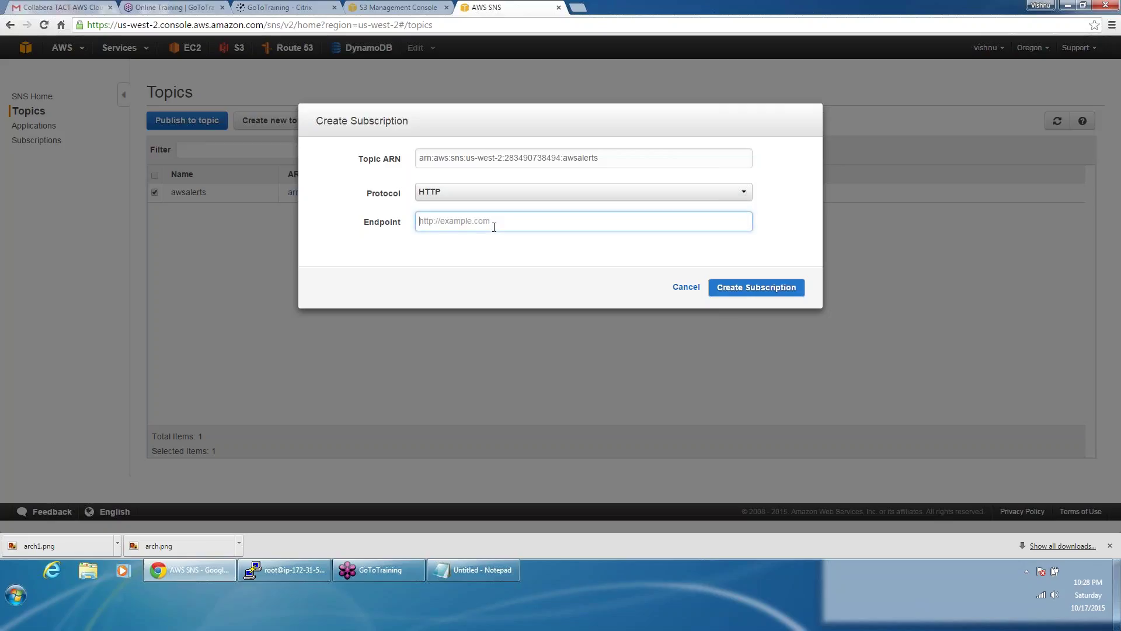
left_click(498, 191)
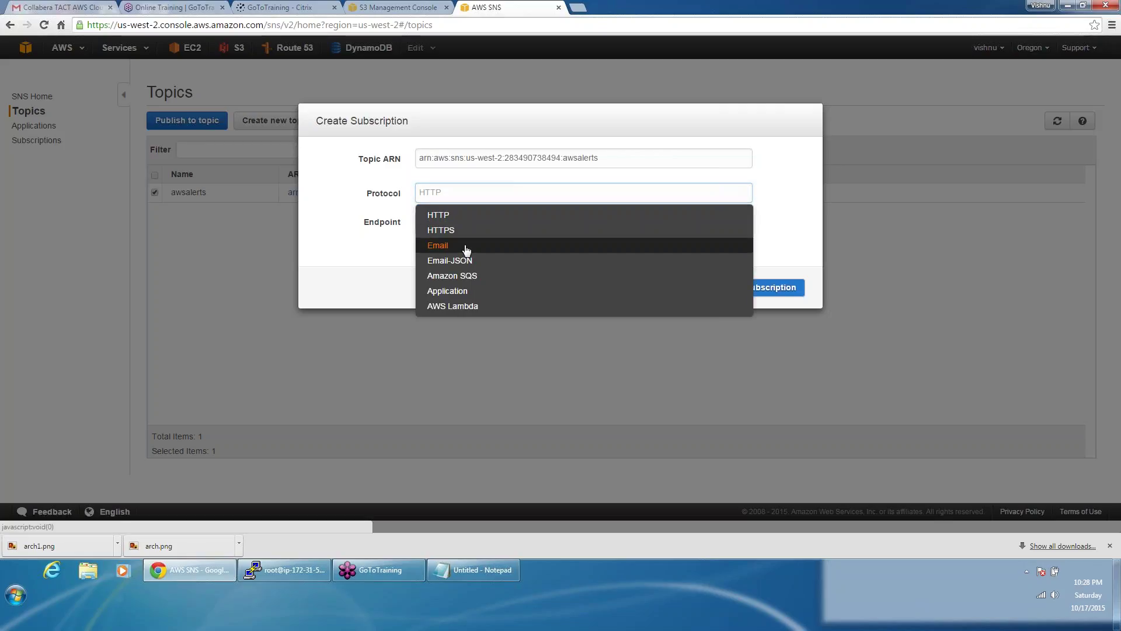
left_click(467, 245)
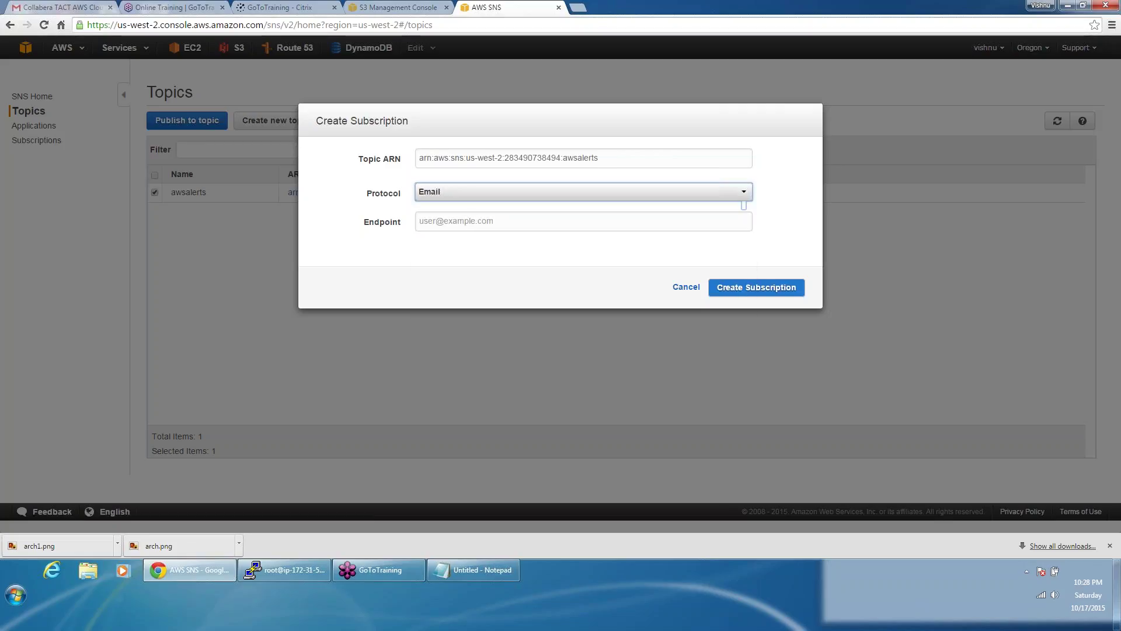
left_click(449, 222)
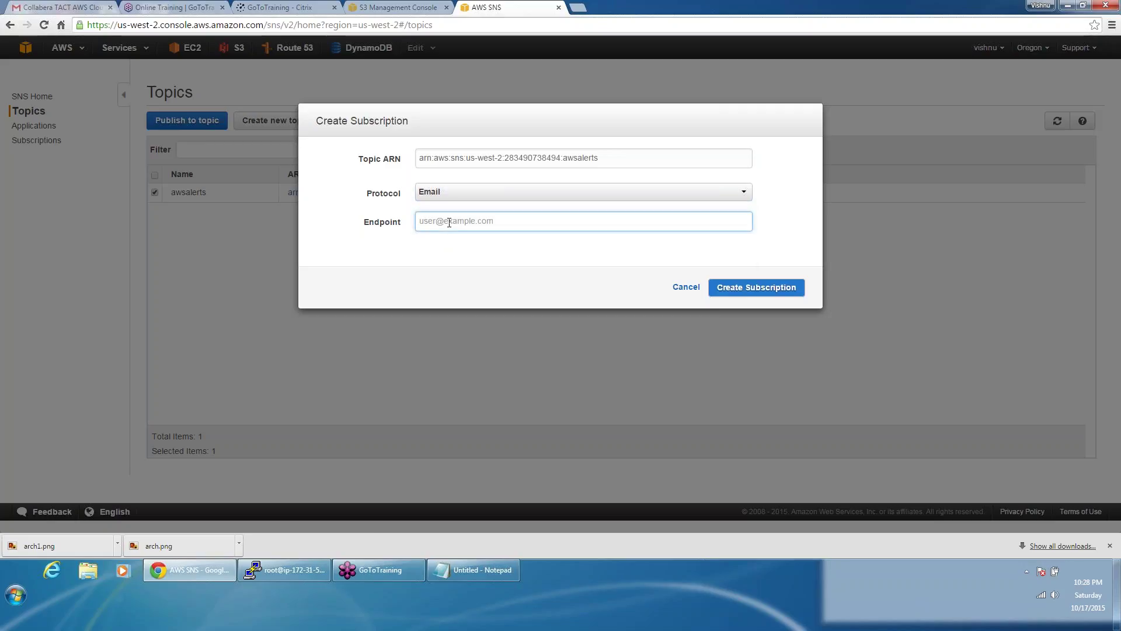
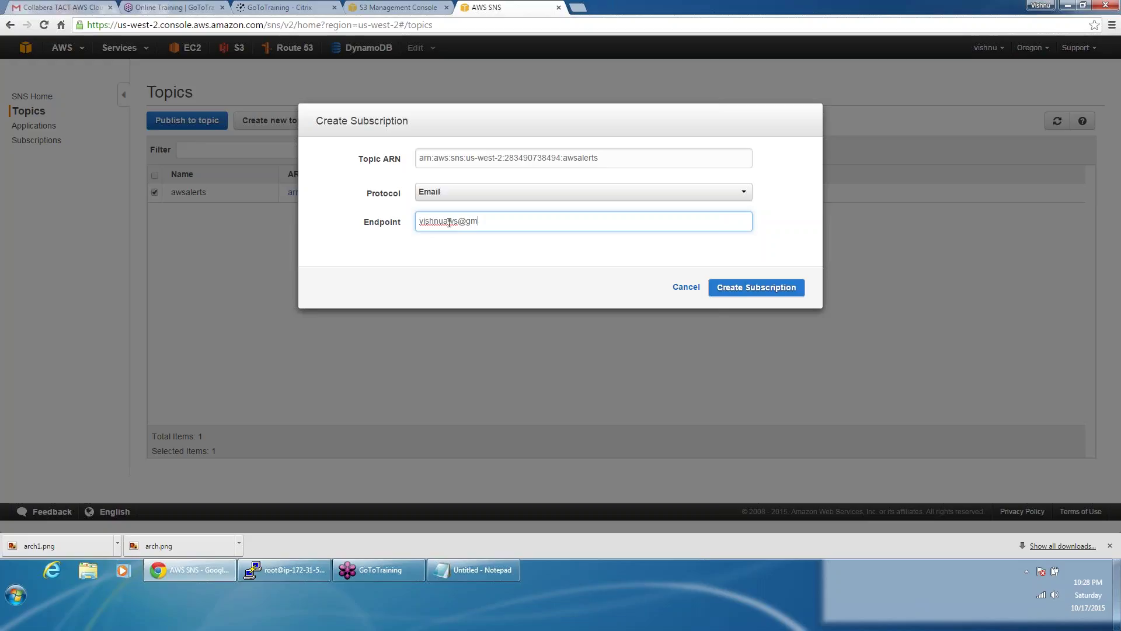
left_click(733, 293)
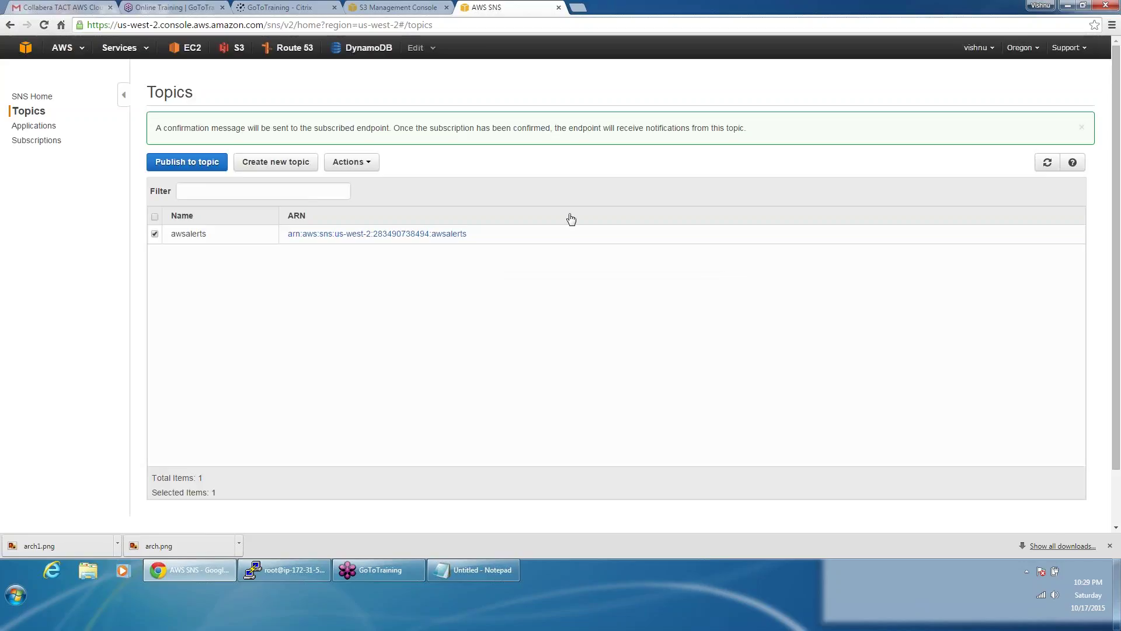
left_click(396, 6)
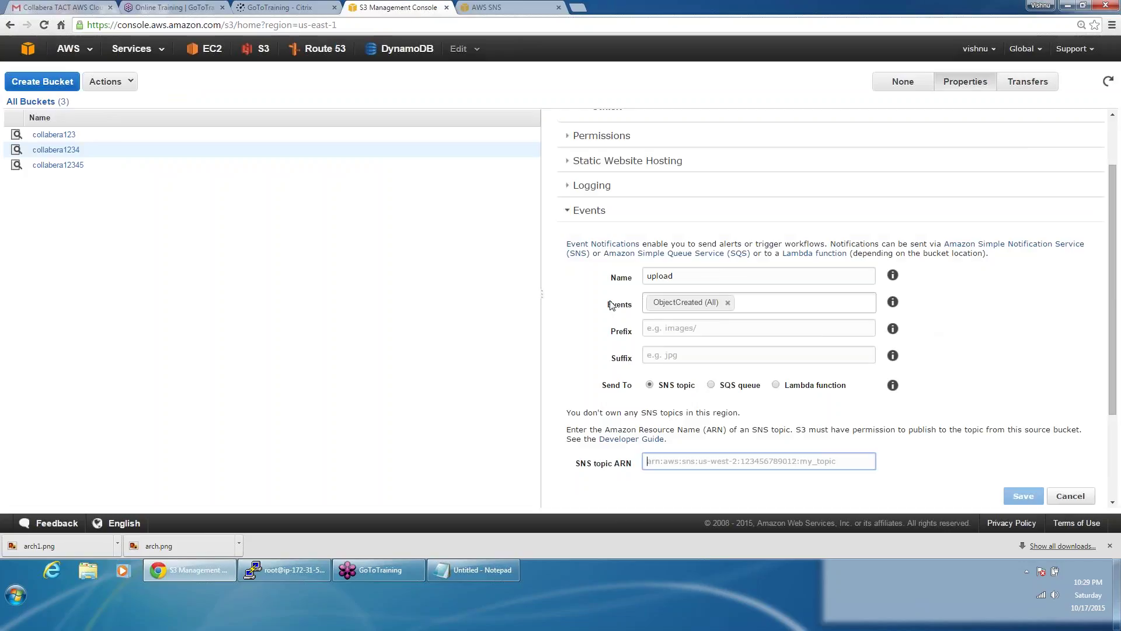
Step: Reload collabera1234's properties and name a new event notification 'uploadevent'
left_click(606, 211)
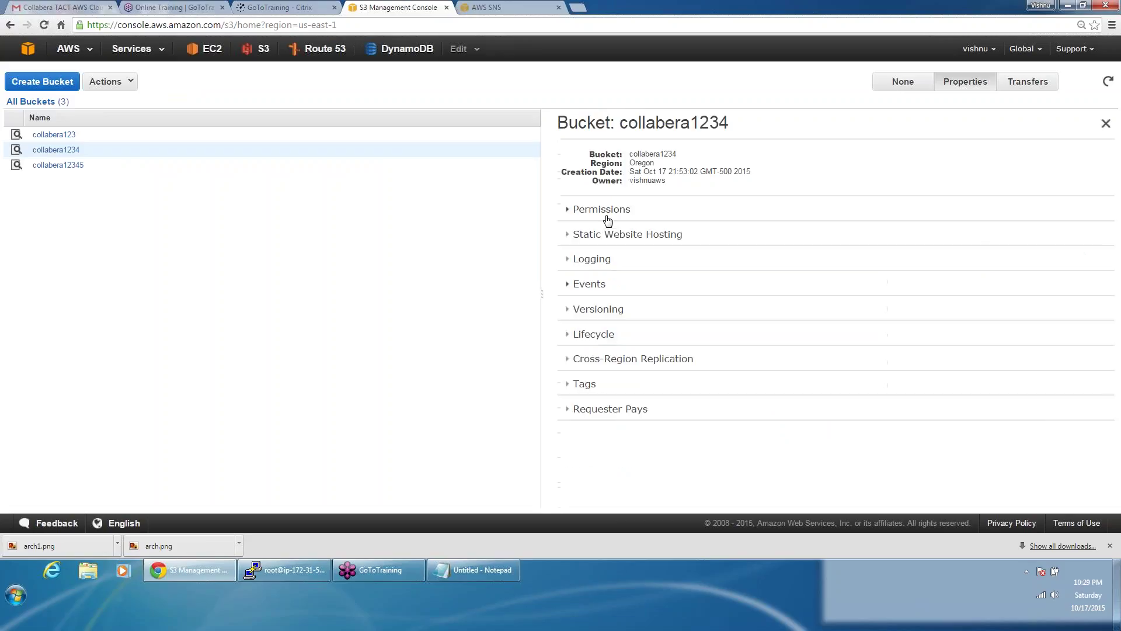
left_click(587, 285)
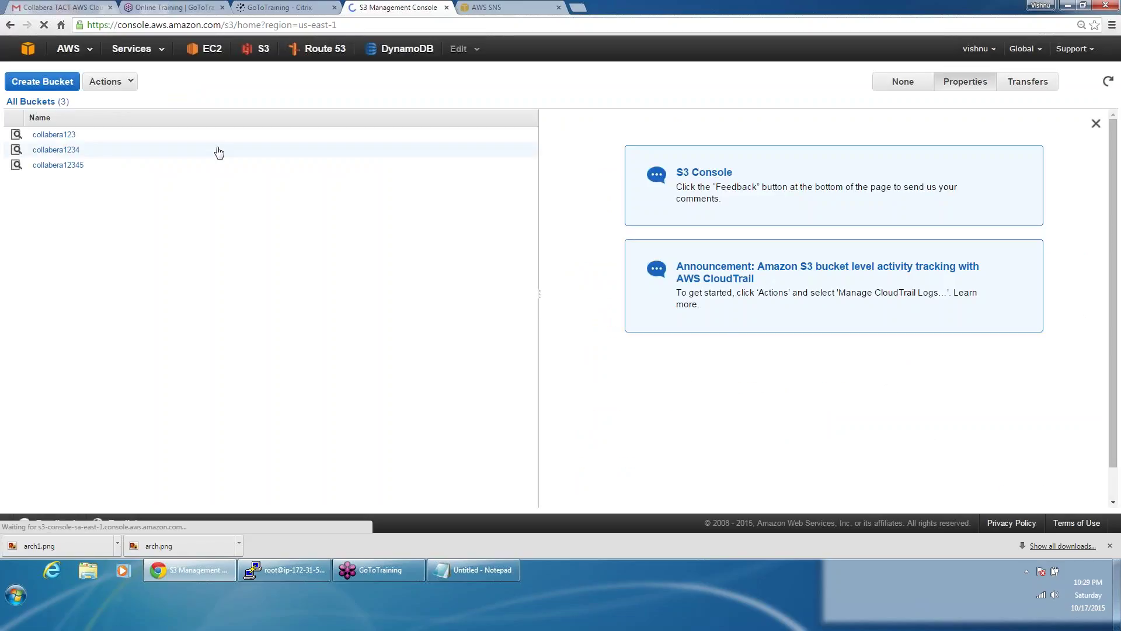
left_click(217, 151)
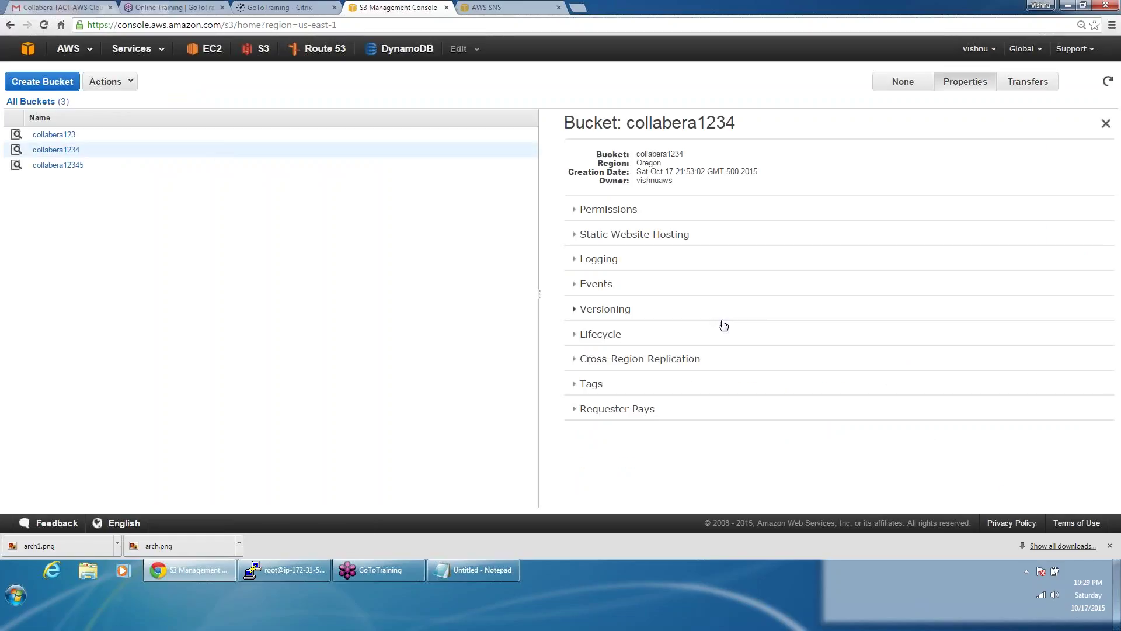
left_click(606, 287)
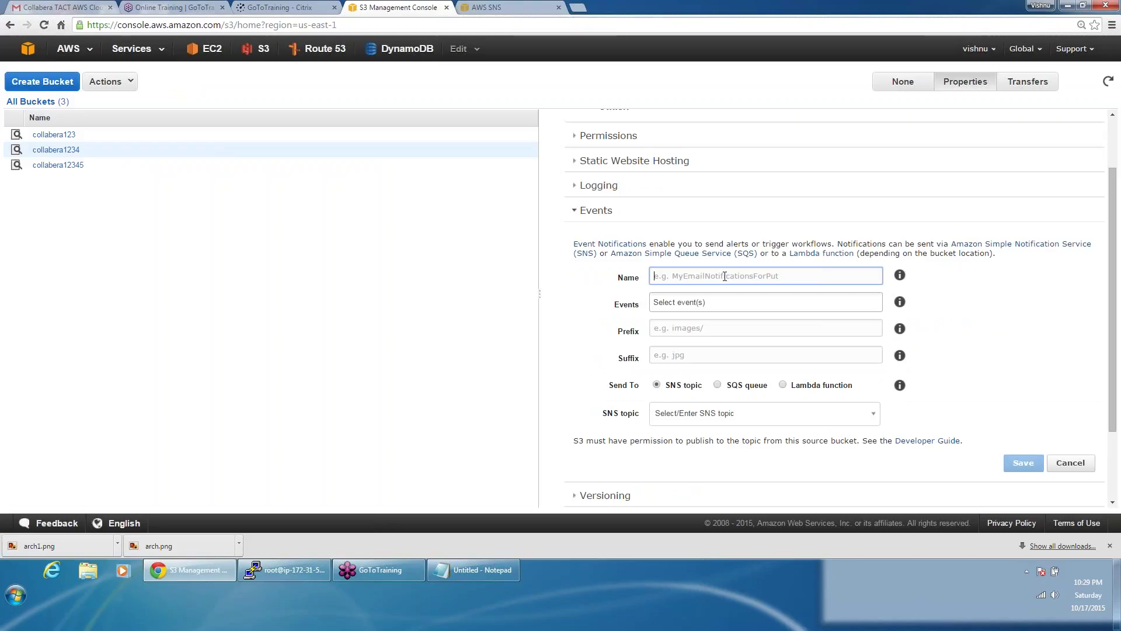
type("uploadecvent")
Step: Choose ObjectCreated (All) and SNS topic awsalerts, save, then collapse Events after the permission error
left_click(714, 299)
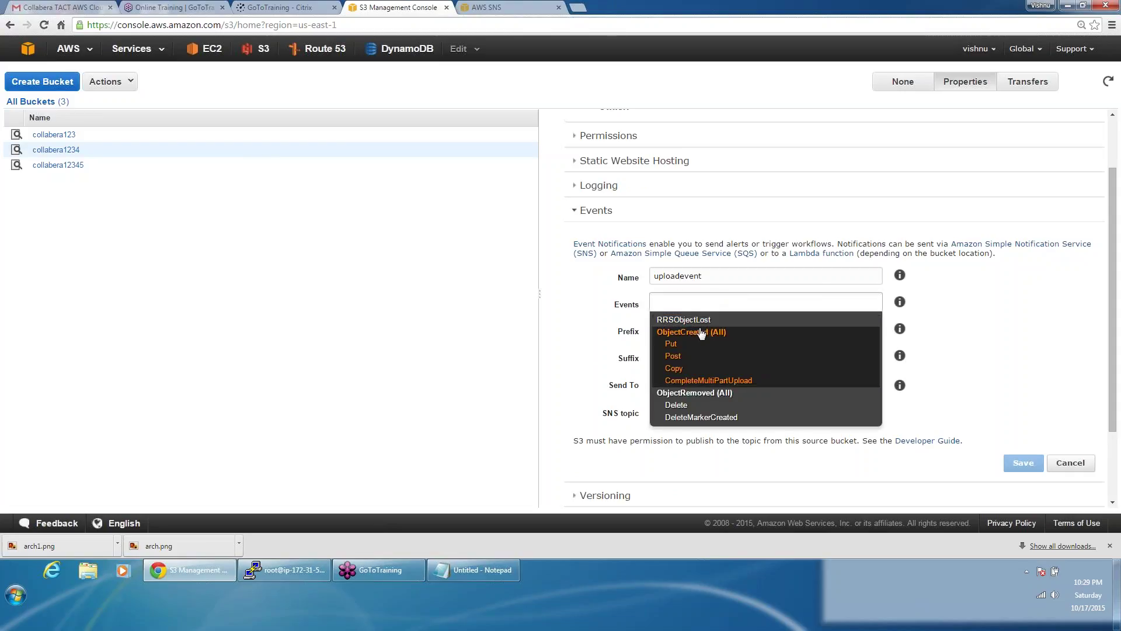
left_click(700, 328)
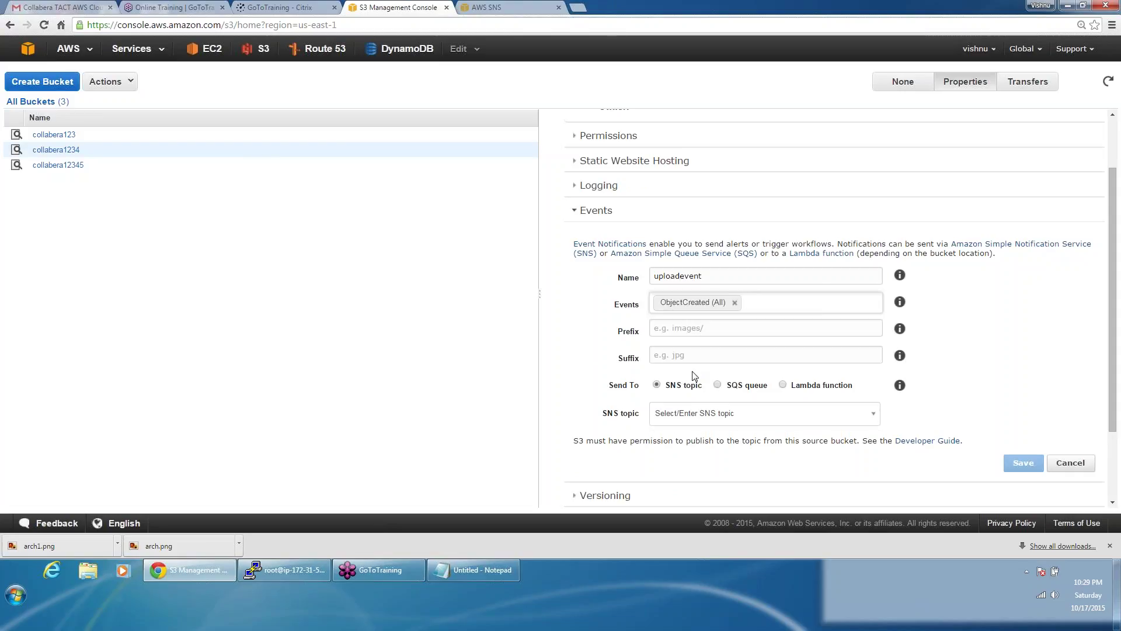
left_click(685, 415)
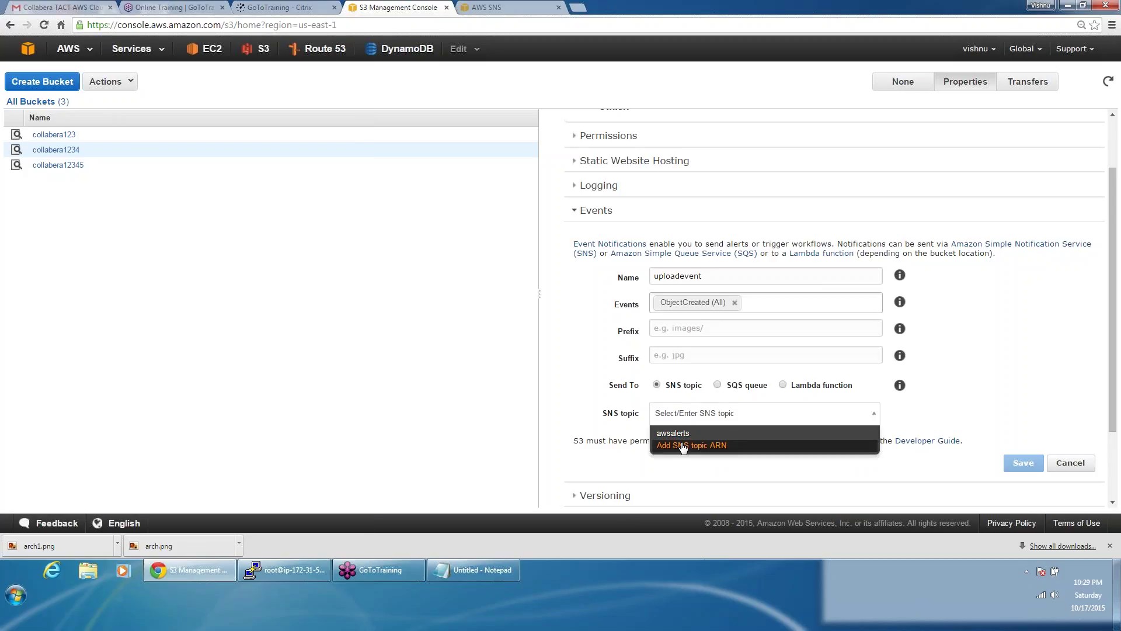
left_click(680, 433)
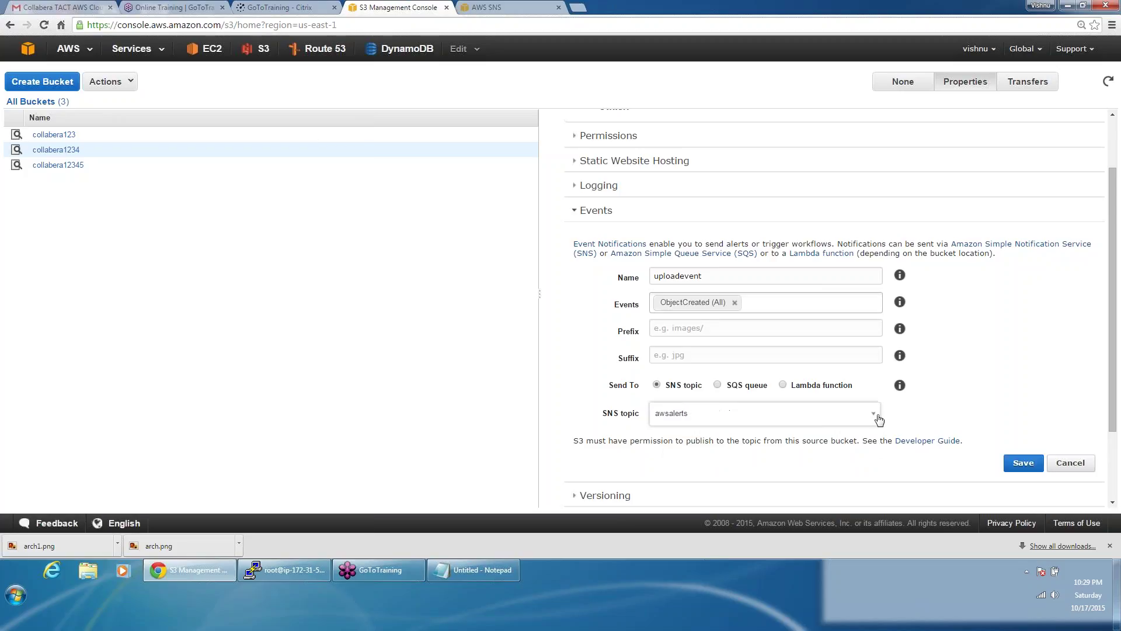
left_click(1024, 462)
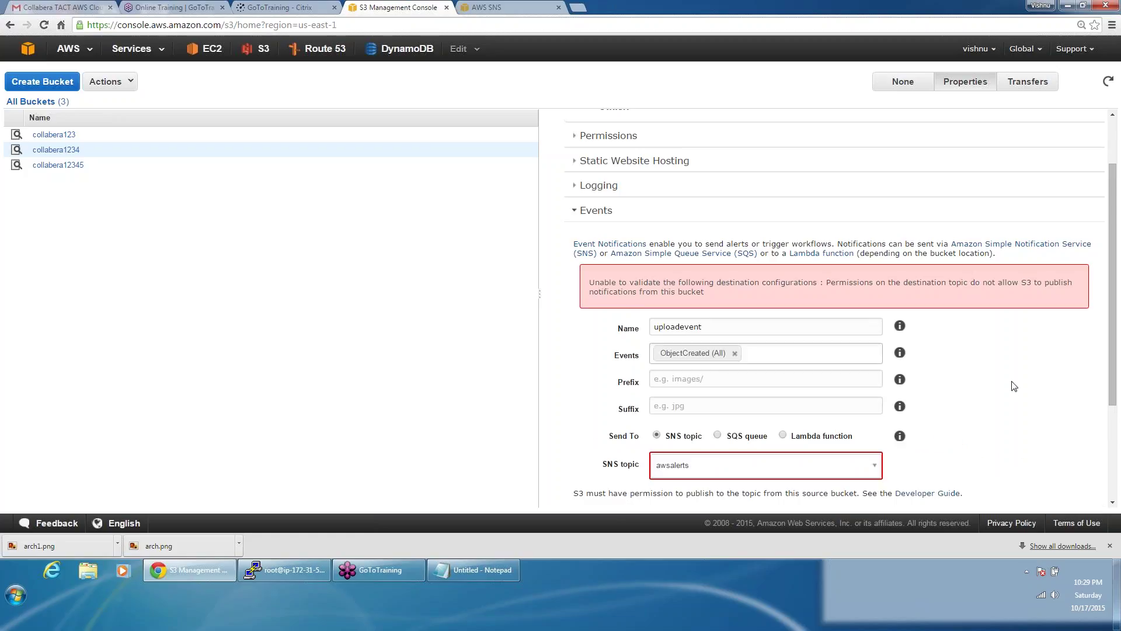
left_click(1113, 359)
left_click_drag(1117, 359, 1115, 380)
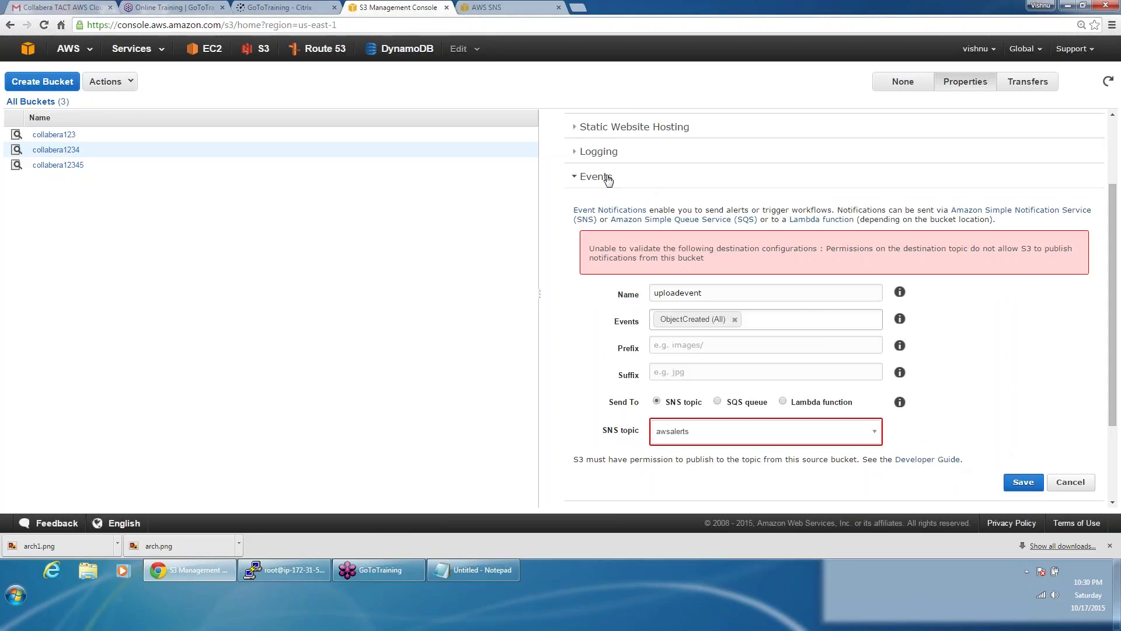
scroll(608, 180, "up", 2)
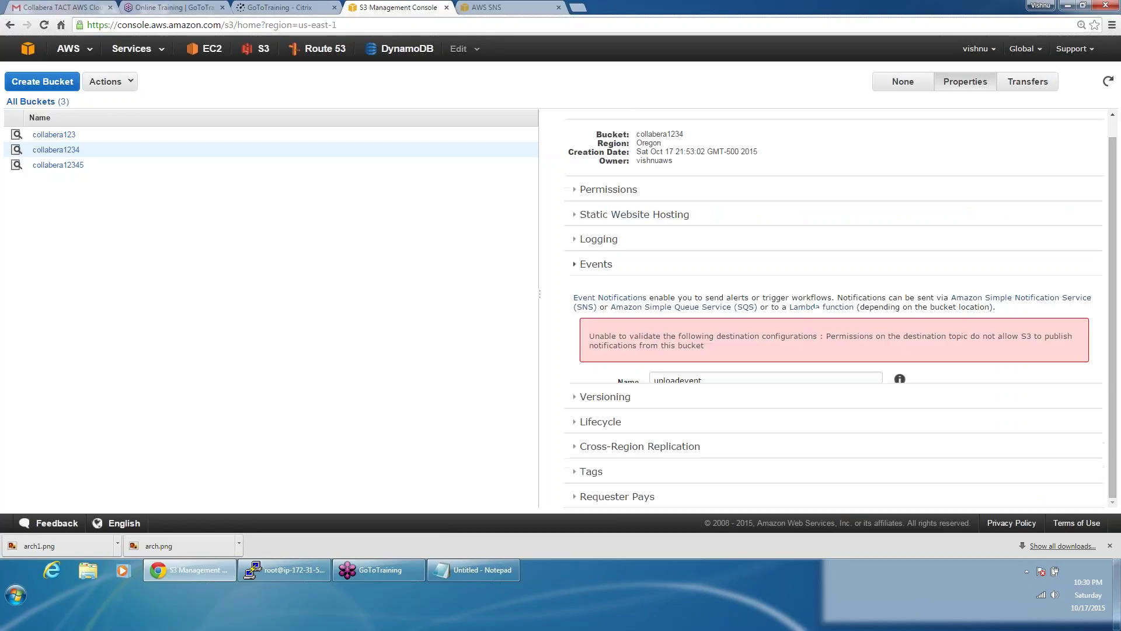
left_click(632, 284)
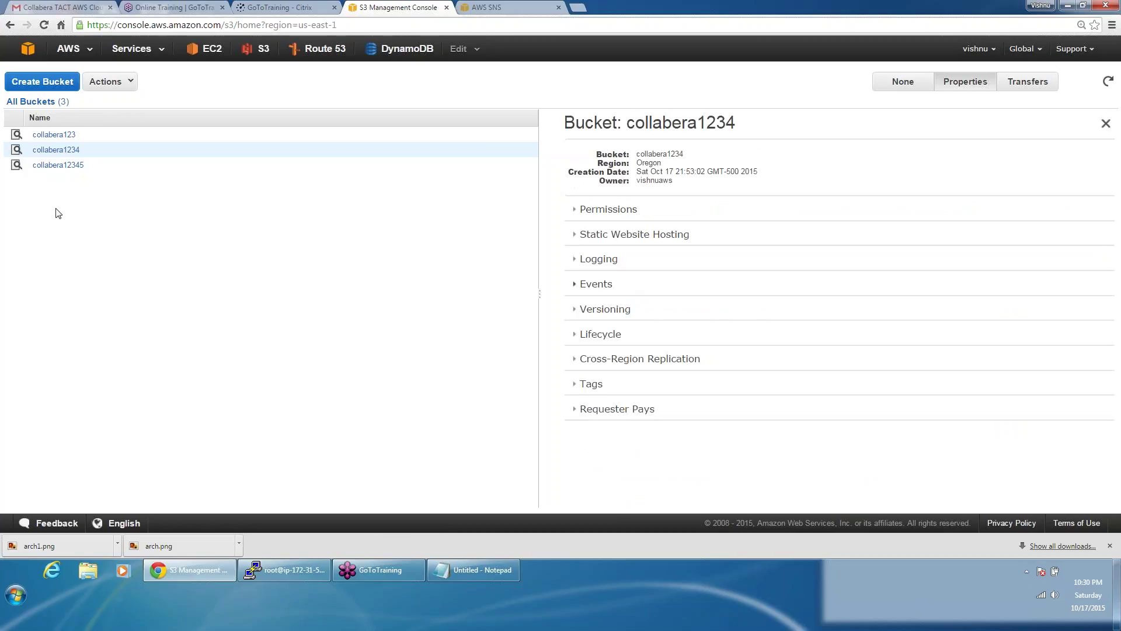
Step: Open collabera1234's Properties, expand Versioning and choose Enable Versioning
left_click(74, 150)
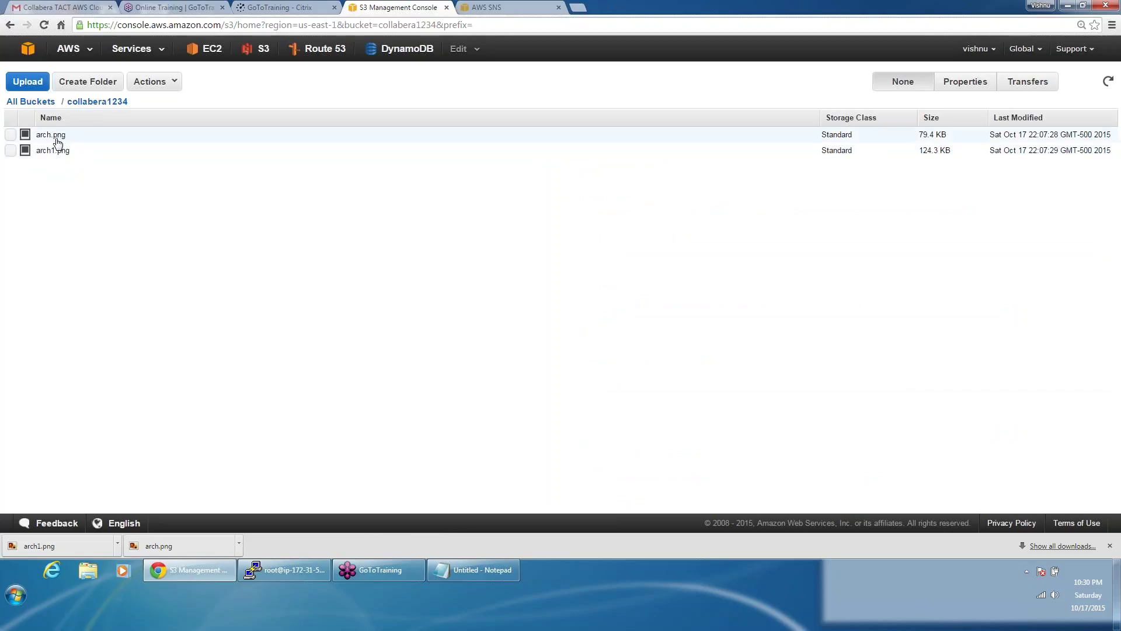
left_click(40, 102)
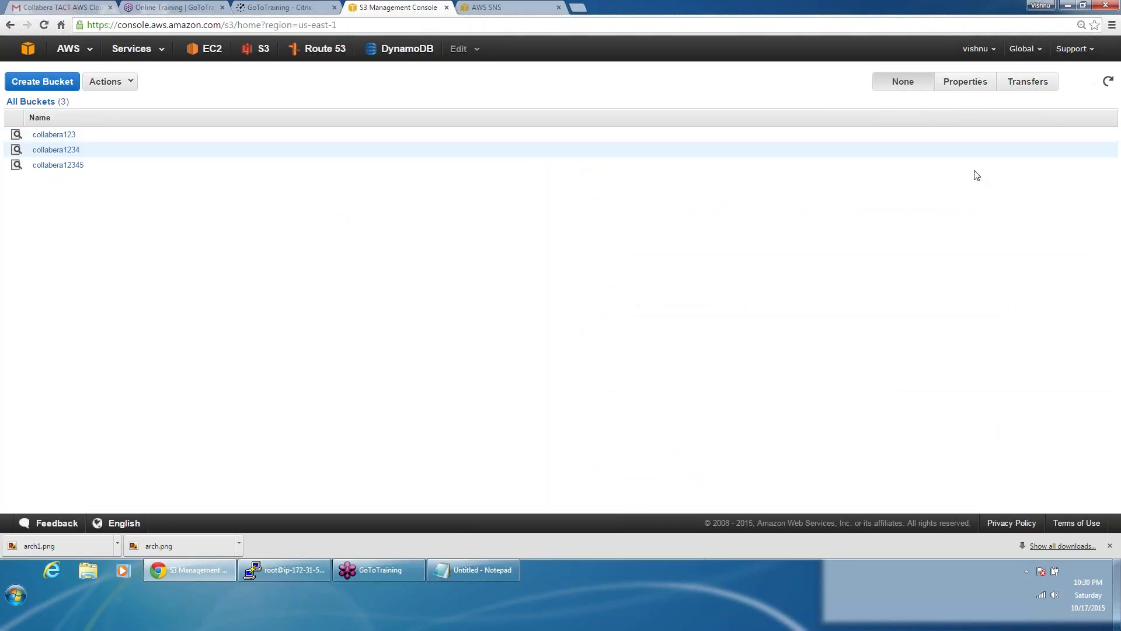
left_click(972, 81)
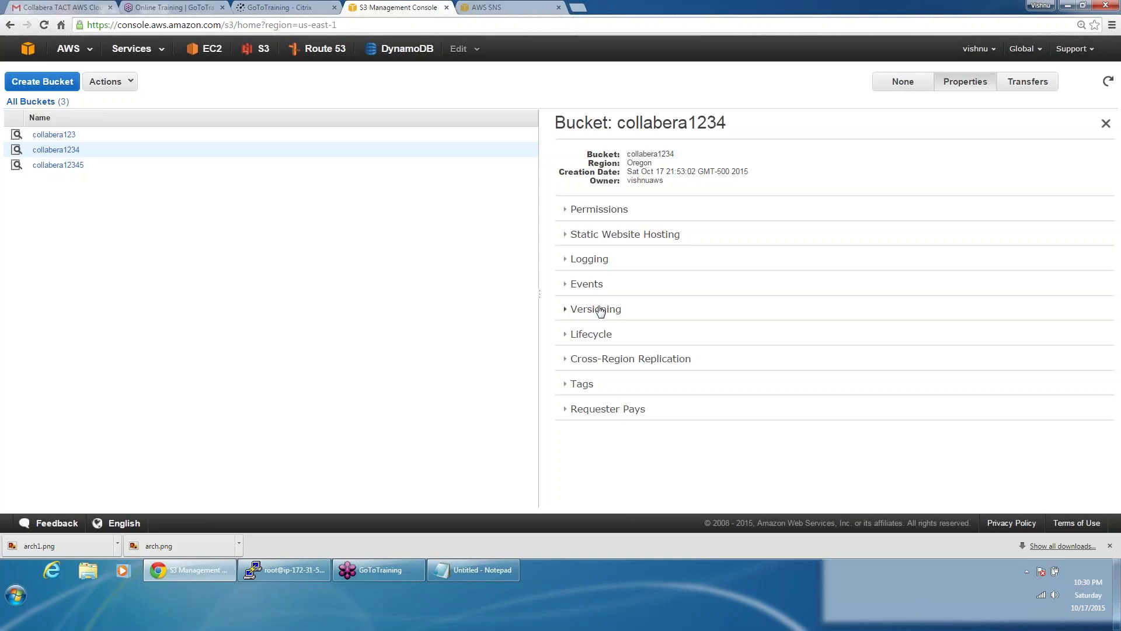
left_click(600, 310)
scroll(601, 311, "down", 1)
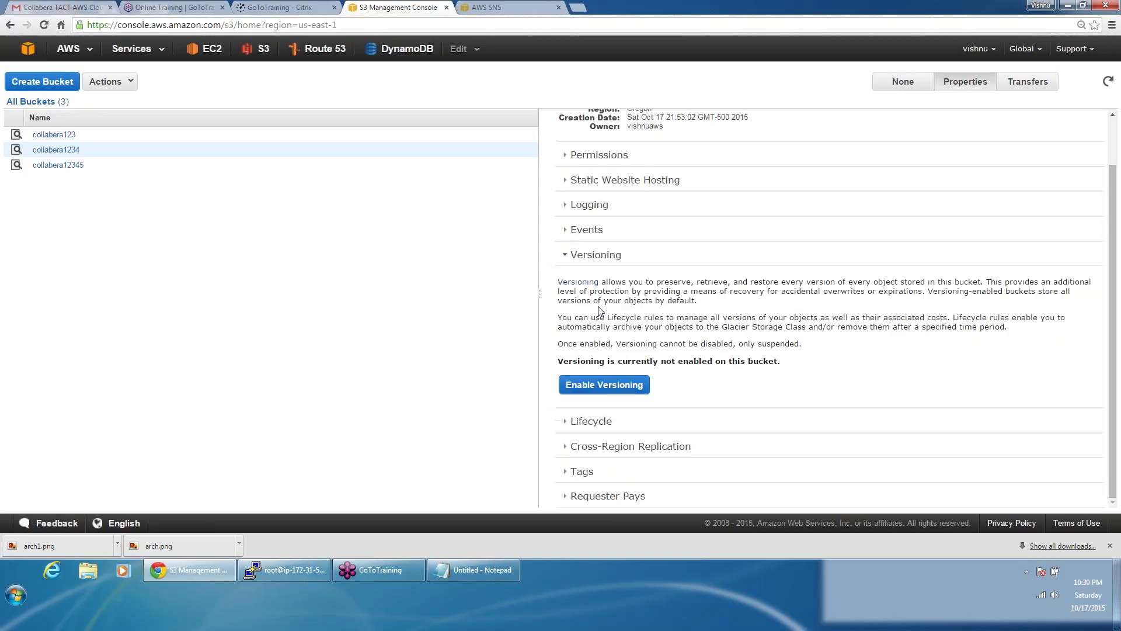
left_click(605, 386)
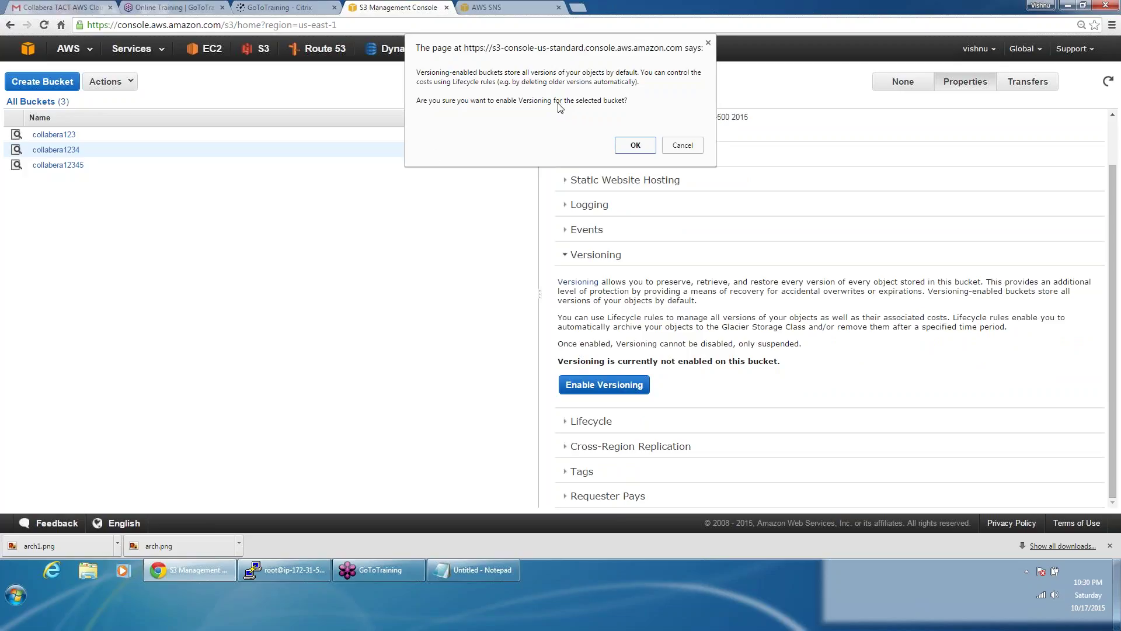
Step: Confirm versioning on collabera1234 and open the bucket to list arch.png and arch1.png
left_click(634, 146)
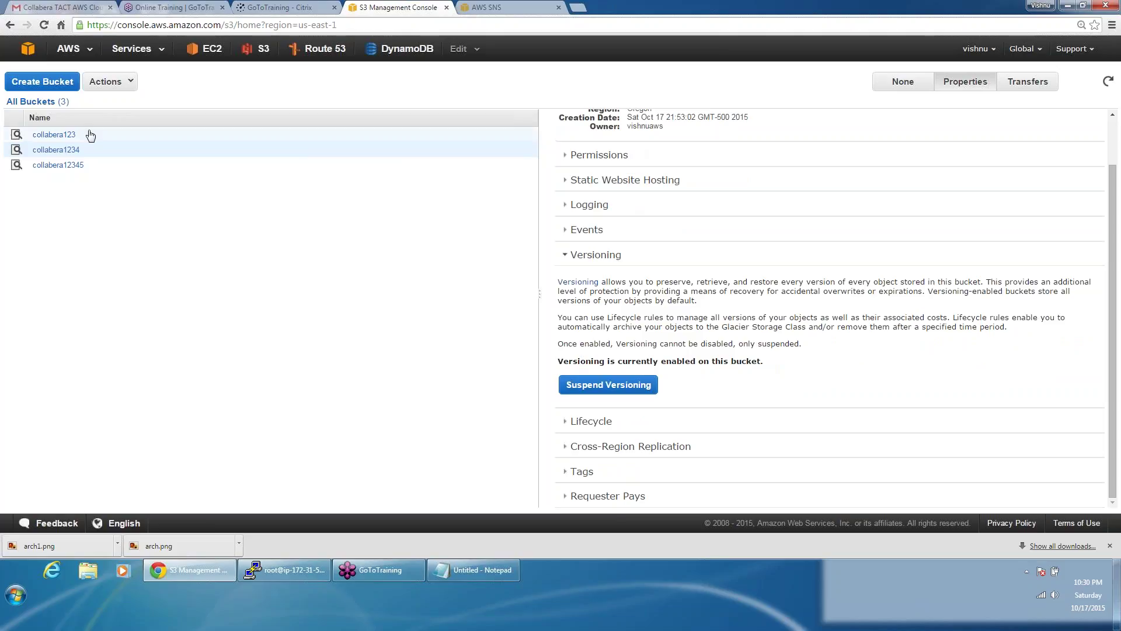
left_click(61, 150)
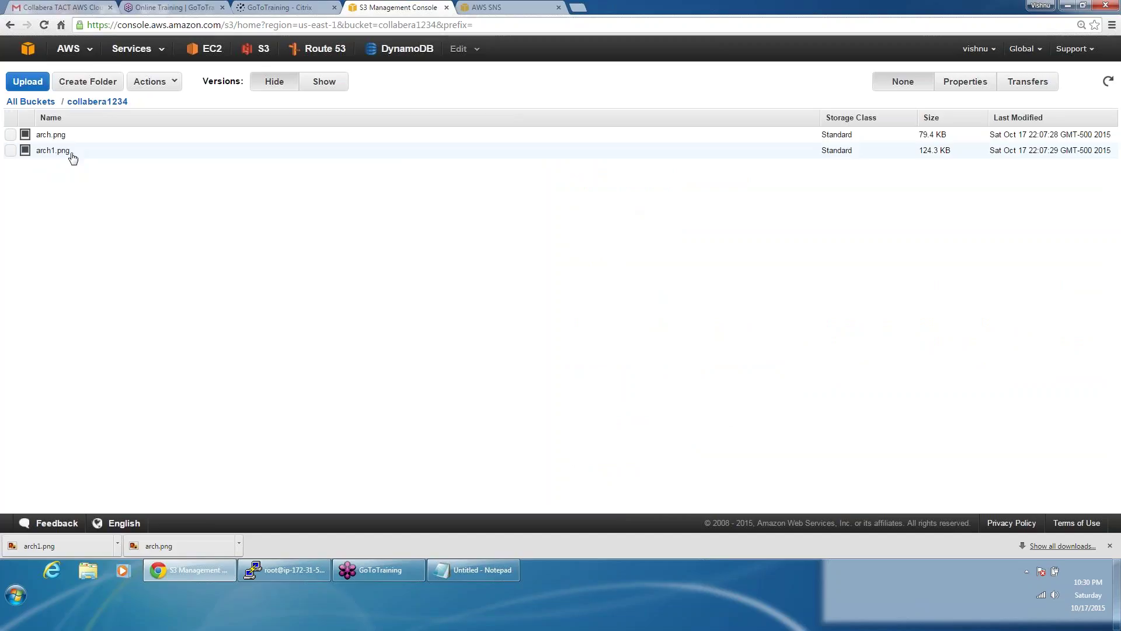
Step: Show the downloaded arch1.png in its collabera folder and open it for editing in Paint
left_click(118, 544)
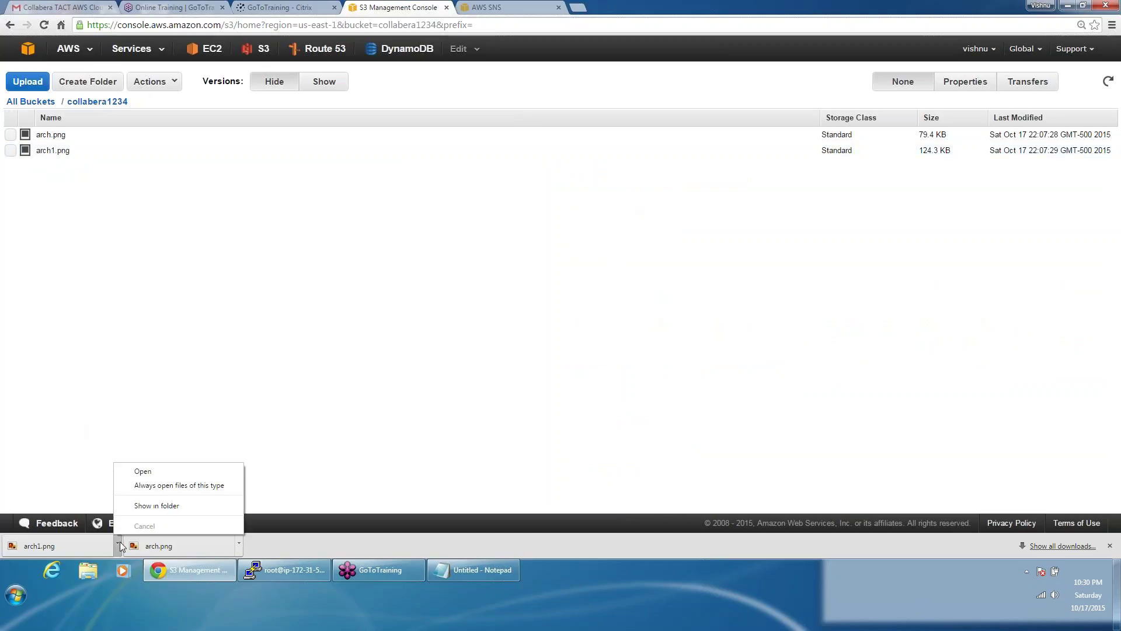
left_click(163, 508)
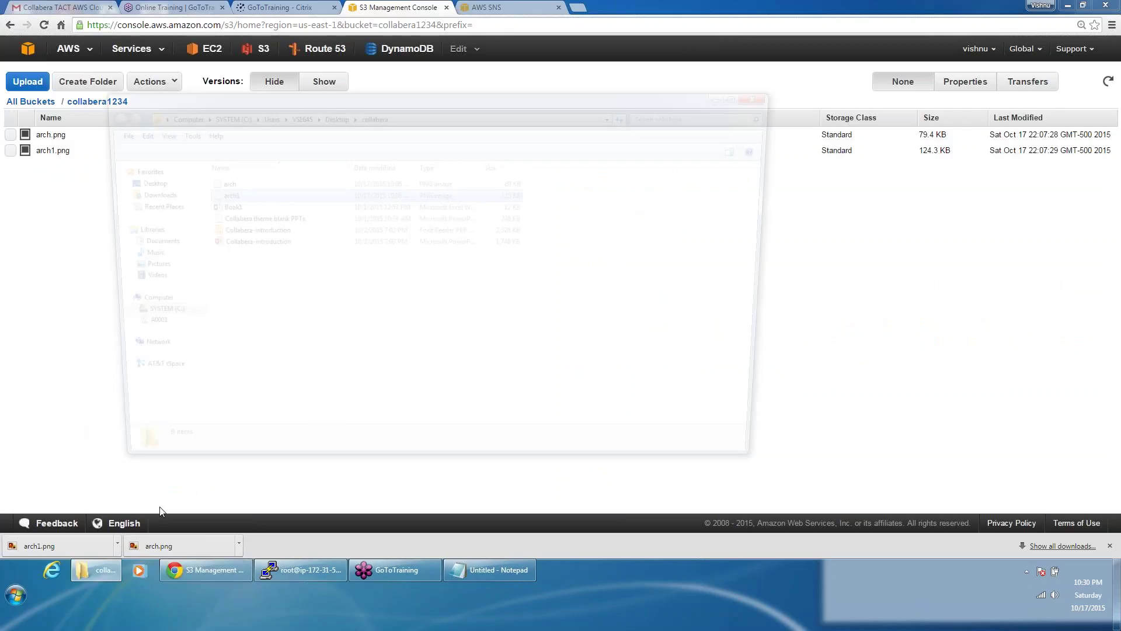
right_click(252, 197)
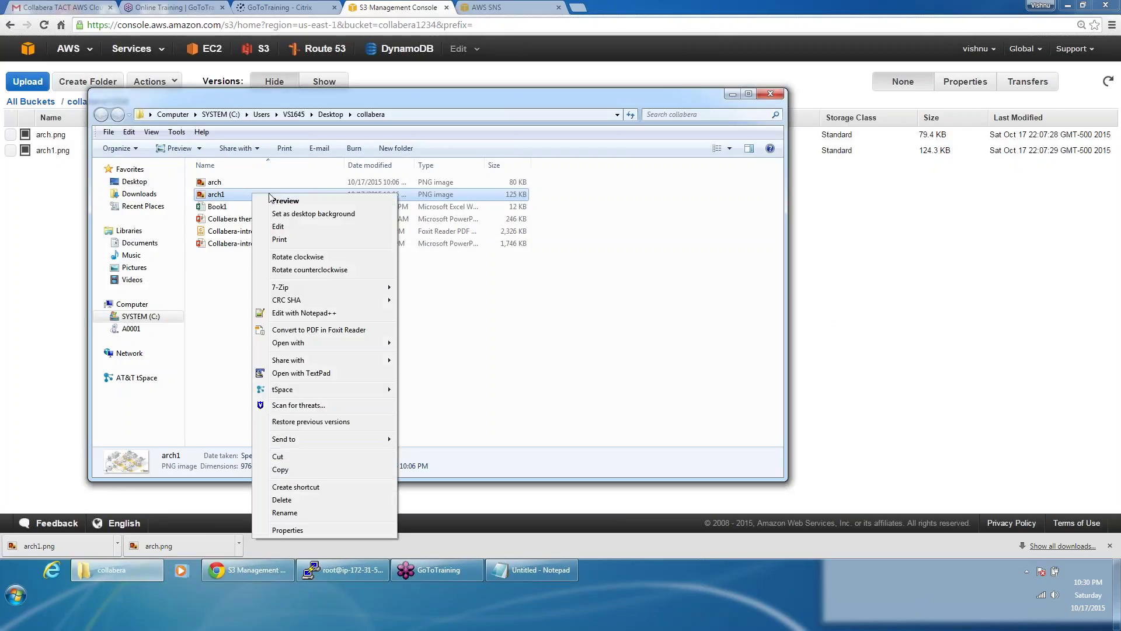
left_click(279, 226)
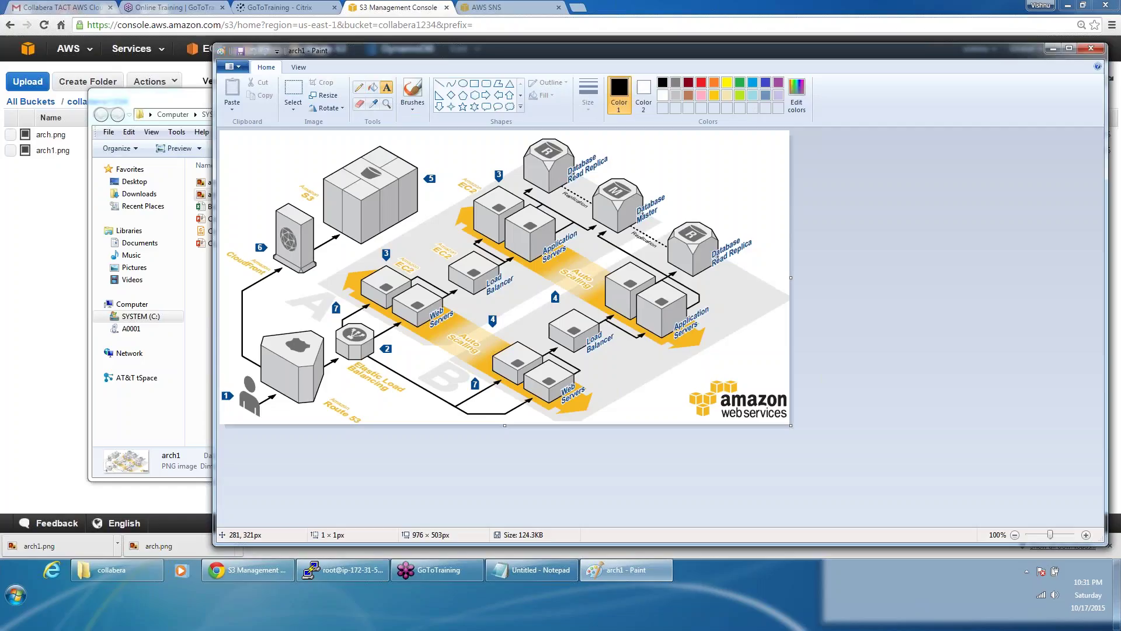
Step: Add a 'Modified' label to the diagram and mark out a gold text box near the top right
left_click(408, 239)
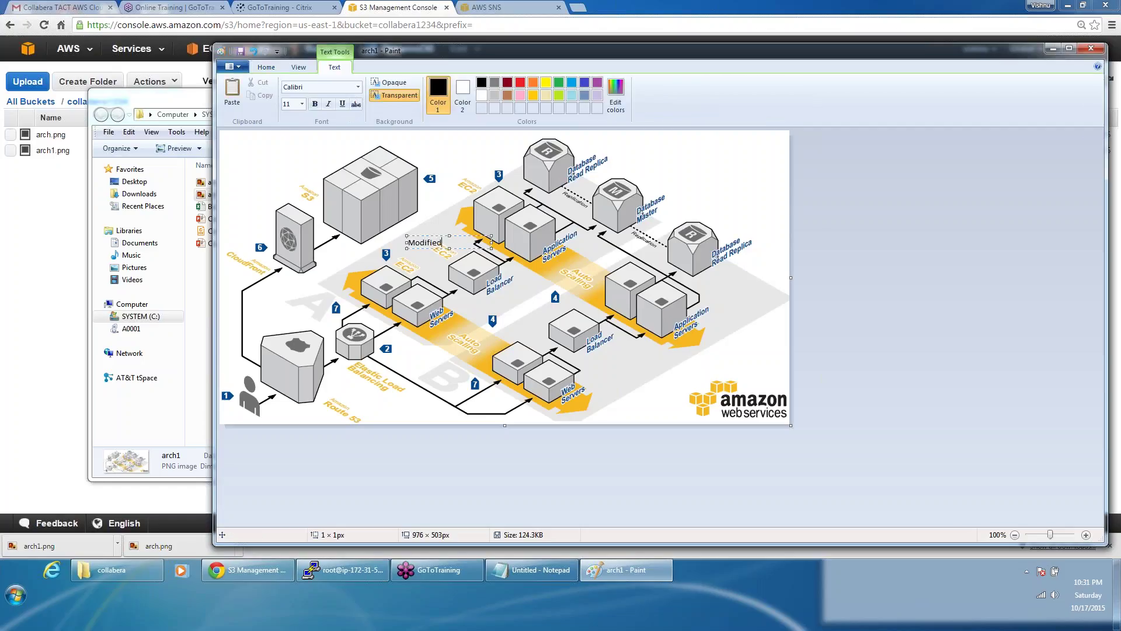
left_click(462, 284)
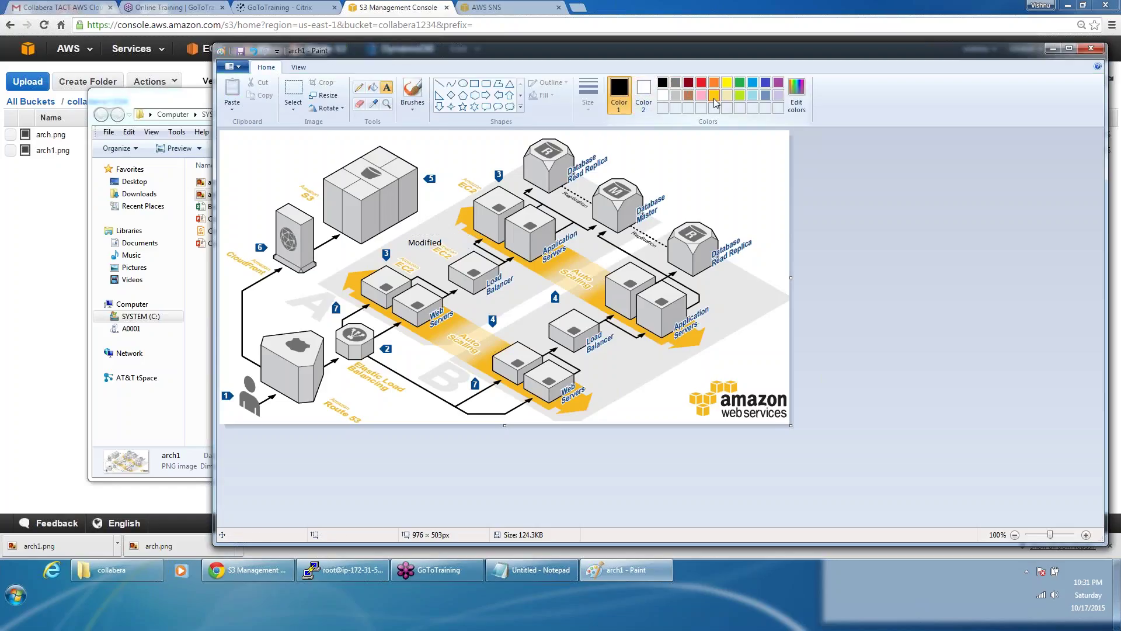
left_click(713, 96)
left_click_drag(745, 197, 679, 141)
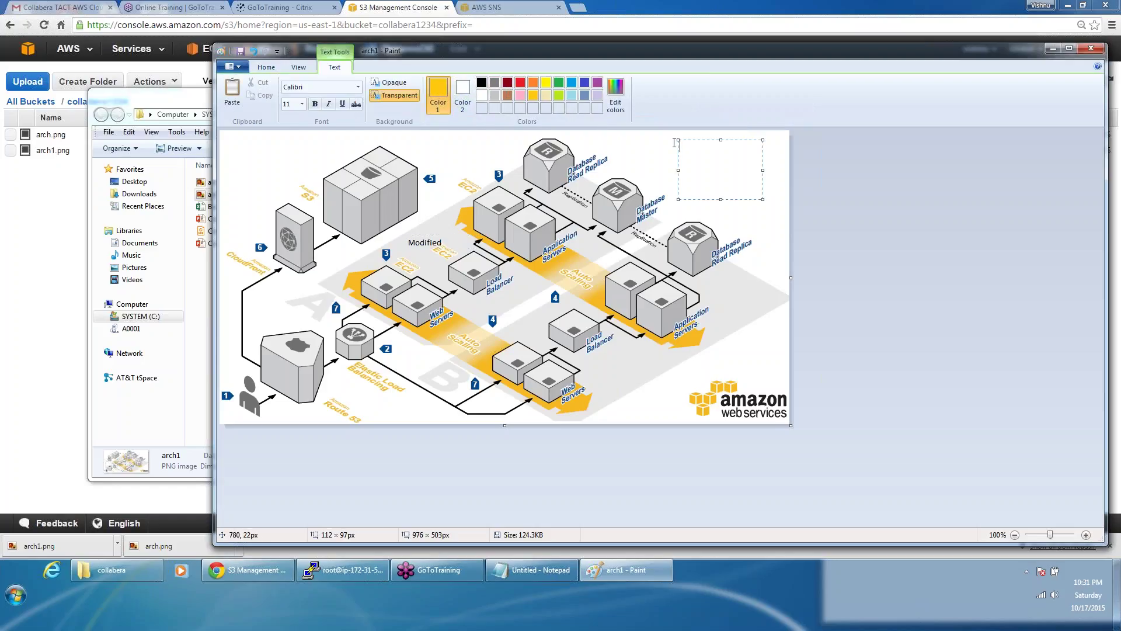
left_click(546, 82)
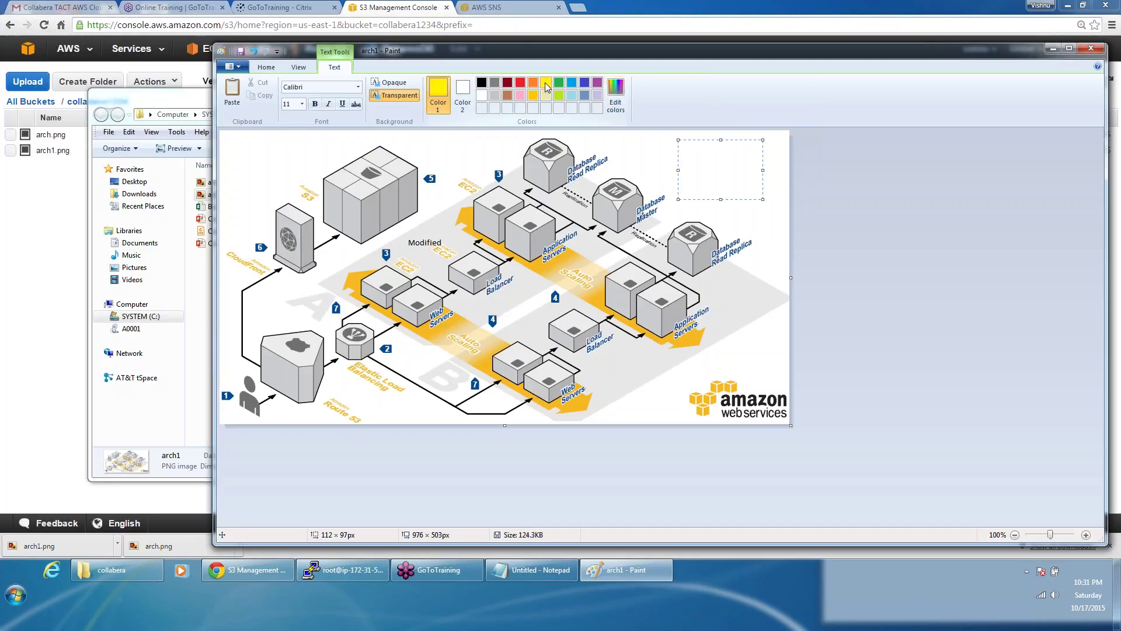
left_click(533, 95)
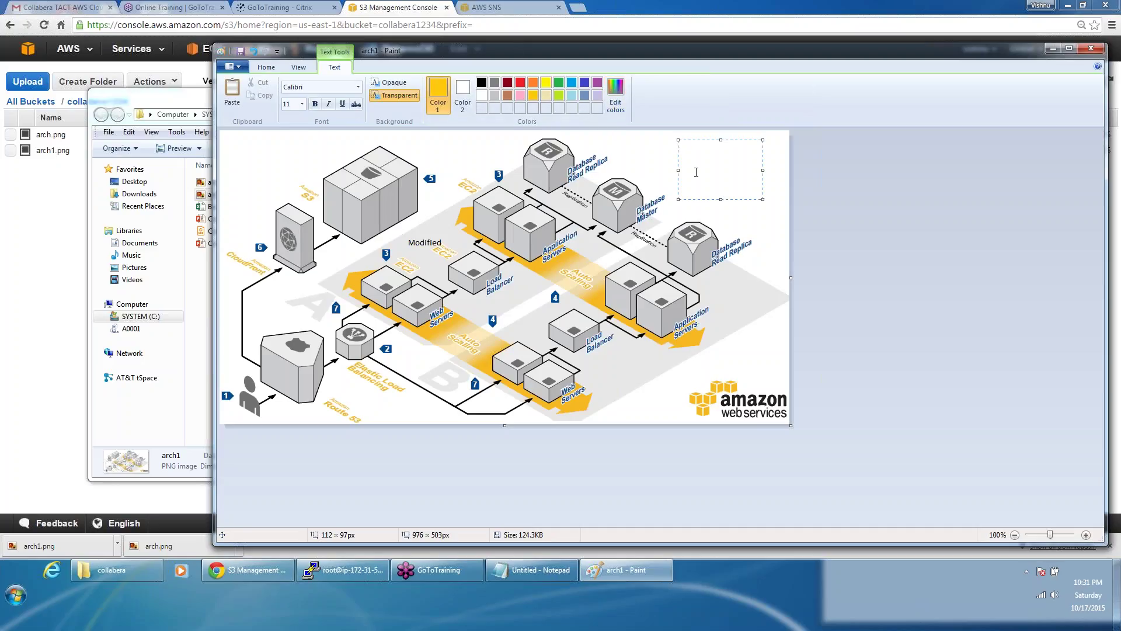
Step: Write 'zsdsadasas' and 'as' on two lines in gold, then save arch1.png and close Paint
type("zsdsadasas")
key("Return")
type("asdasda")
left_click(573, 312)
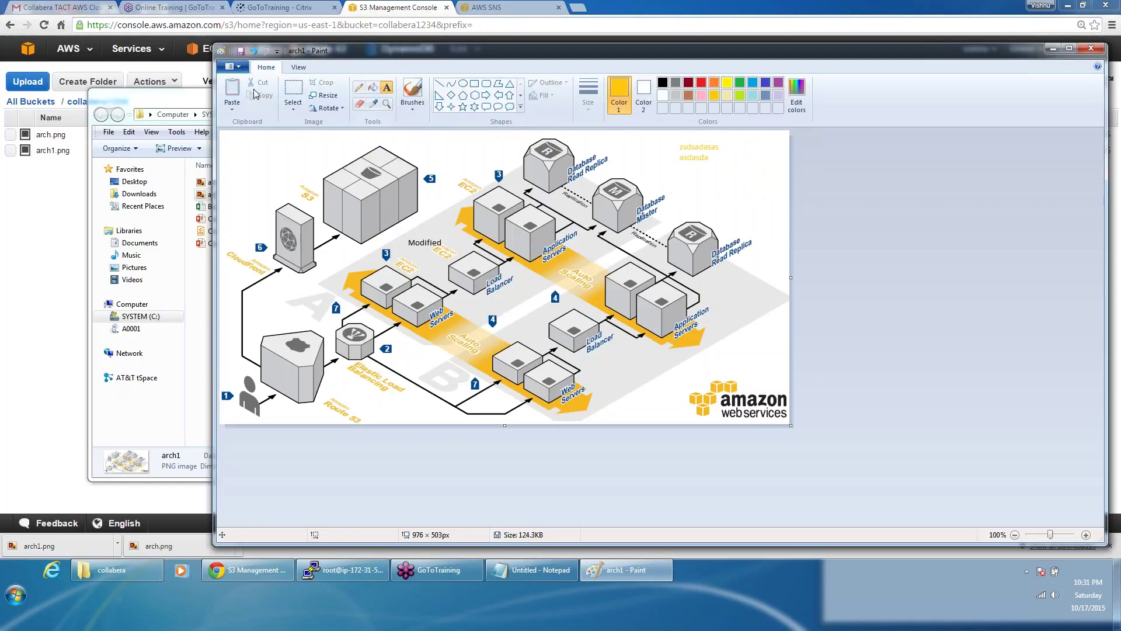
left_click(242, 52)
left_click(1096, 51)
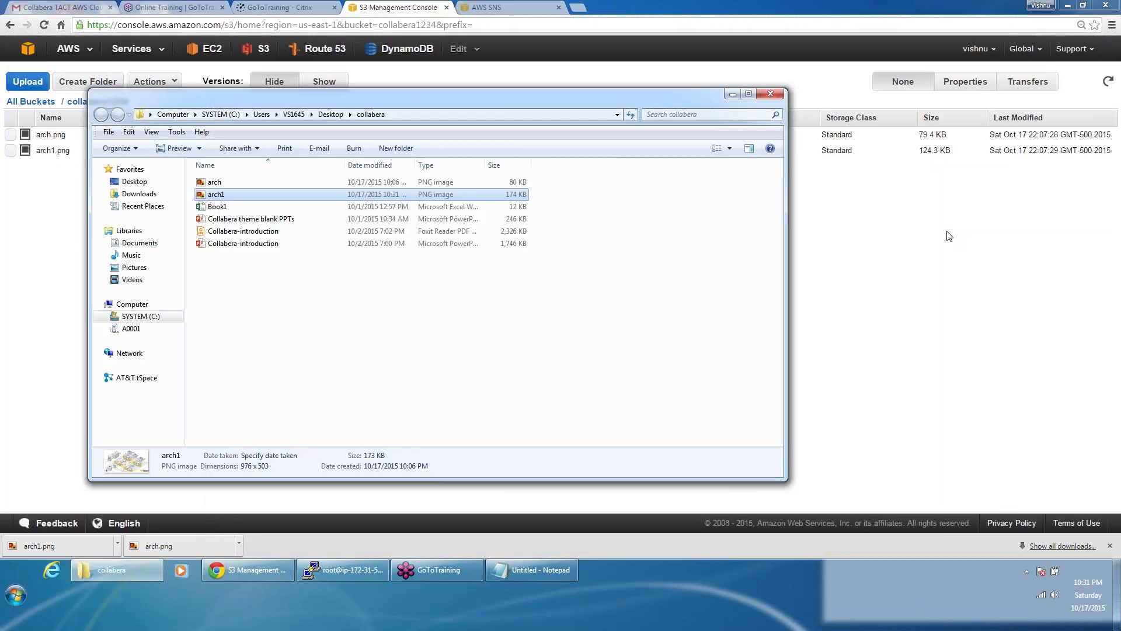
Step: Upload arch.png to collabera1234 with Make everything public ticked
left_click(946, 233)
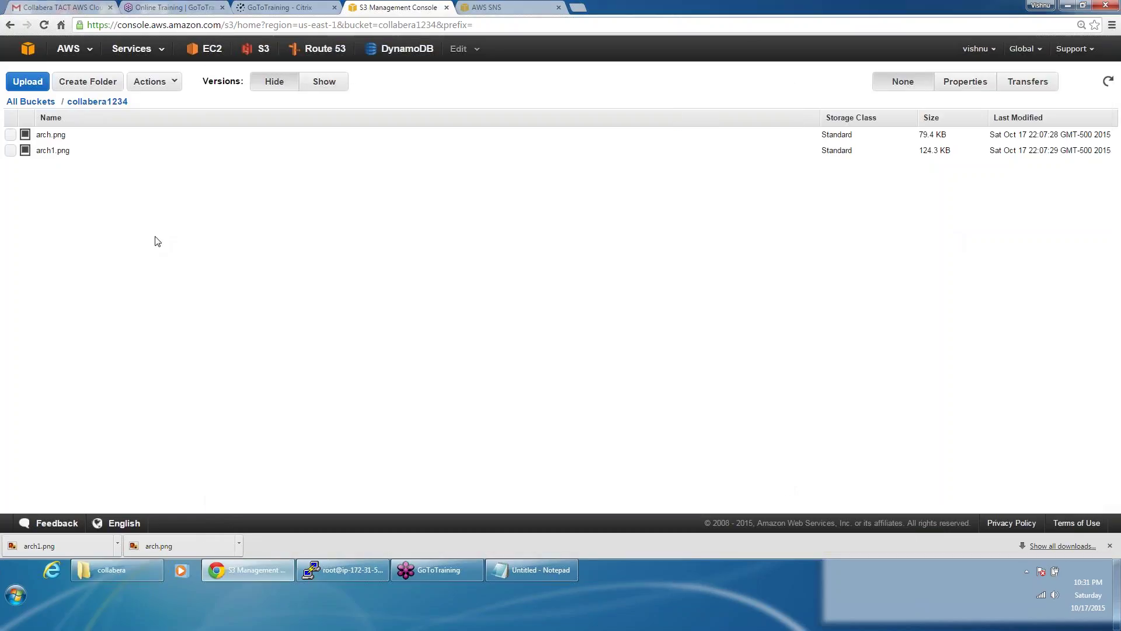
left_click(153, 83)
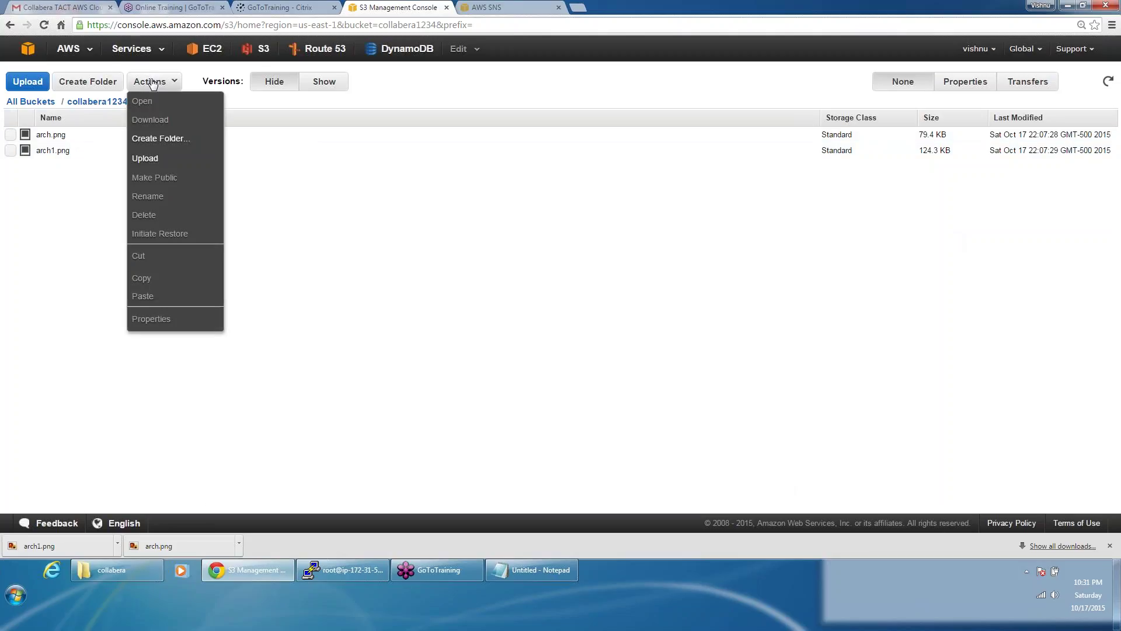
left_click(156, 161)
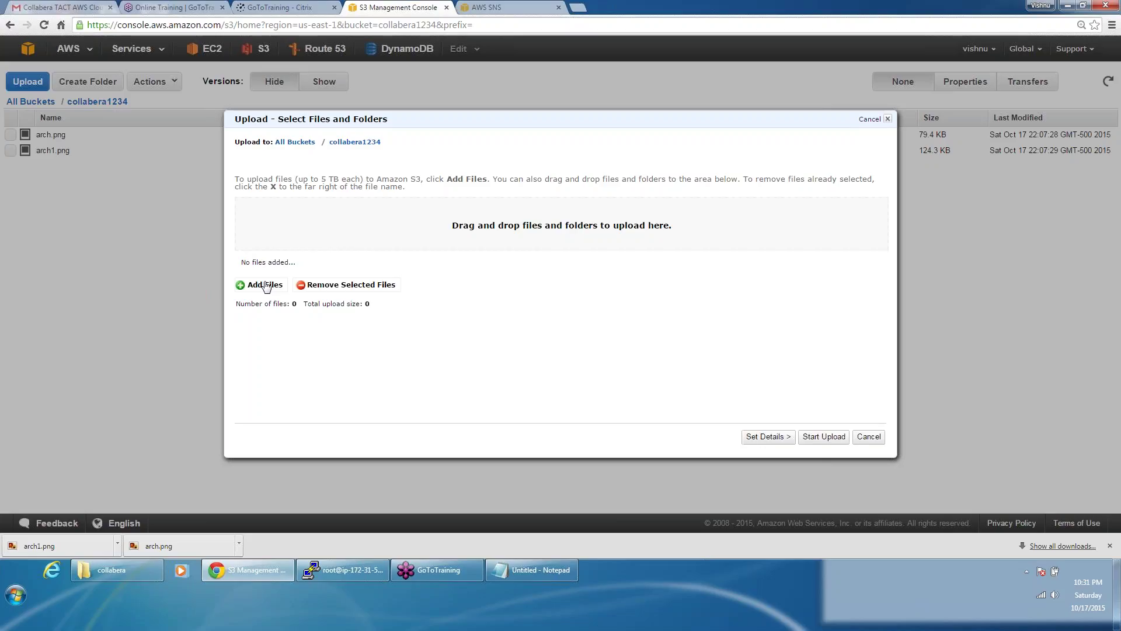
left_click(267, 286)
left_click(485, 251)
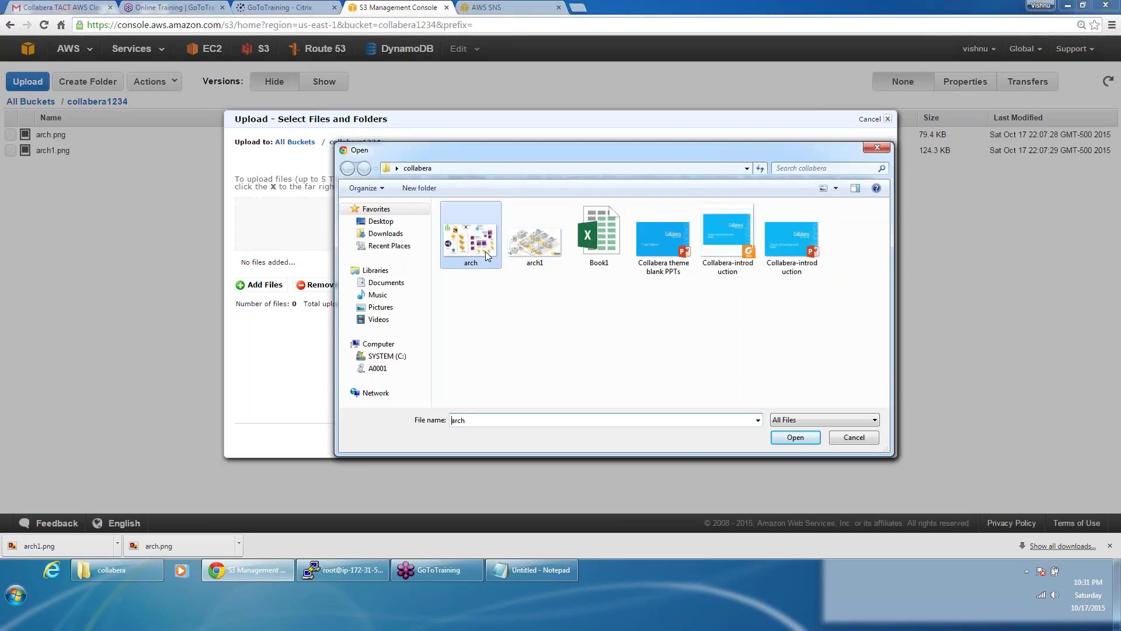
double_click(485, 251)
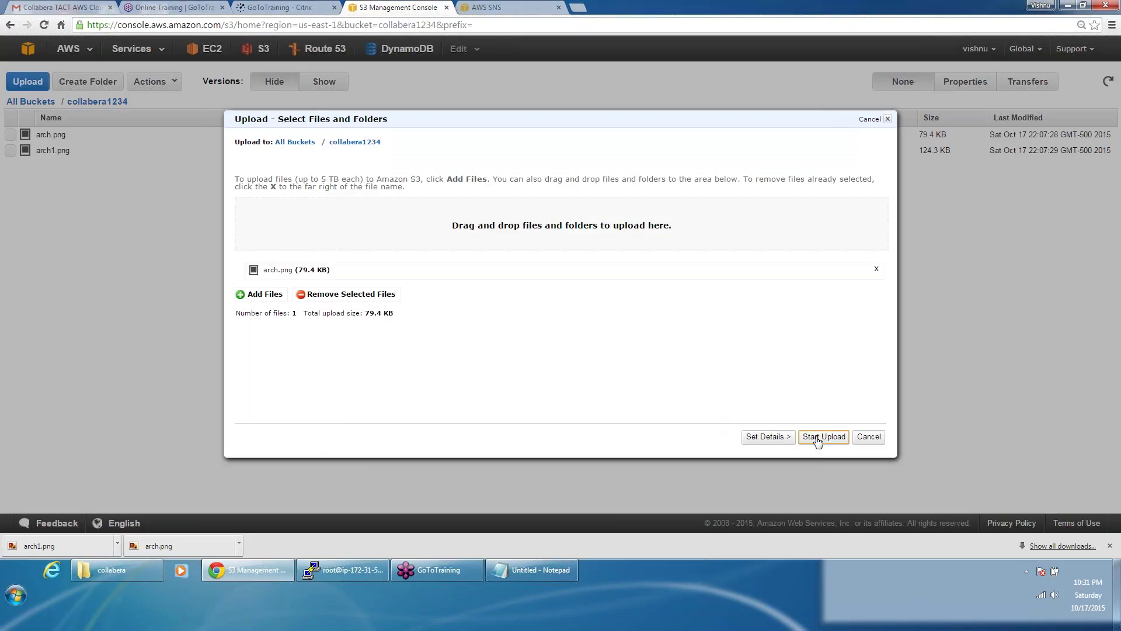
left_click(783, 438)
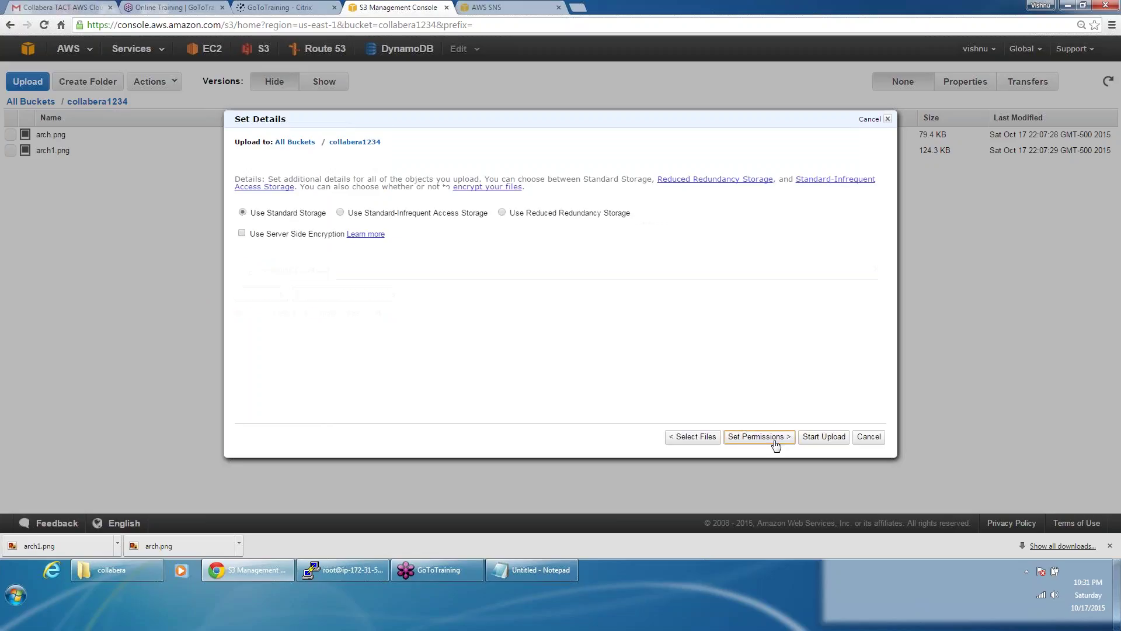
left_click(732, 439)
left_click(327, 211)
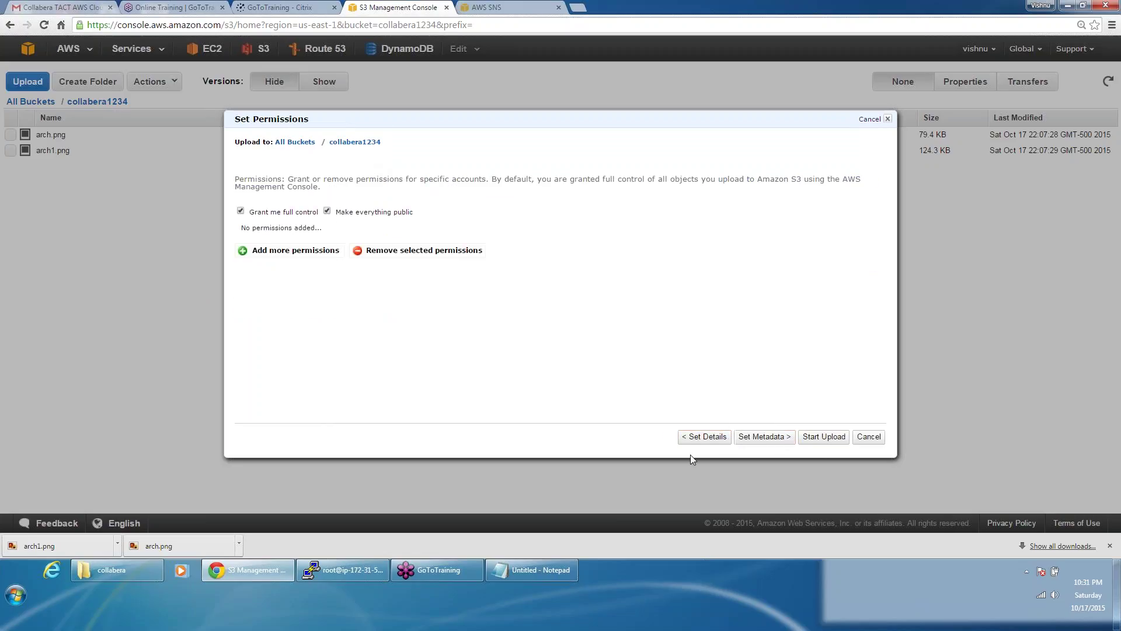
left_click(833, 439)
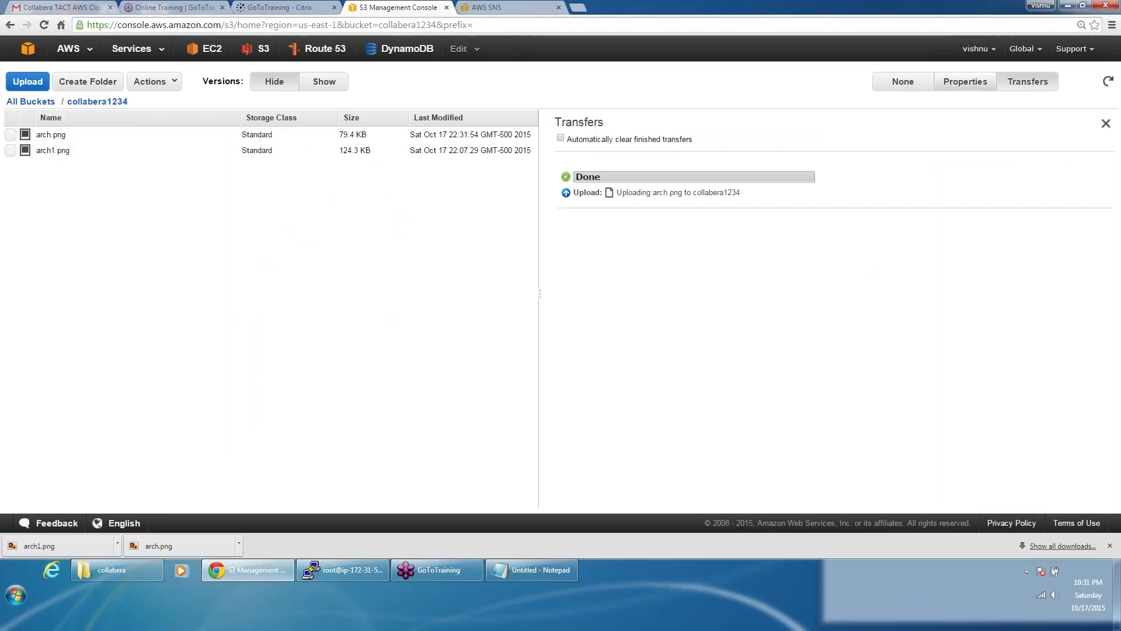
Step: Check the bucket properties and view arch.png through its public link in a new tab
left_click(959, 82)
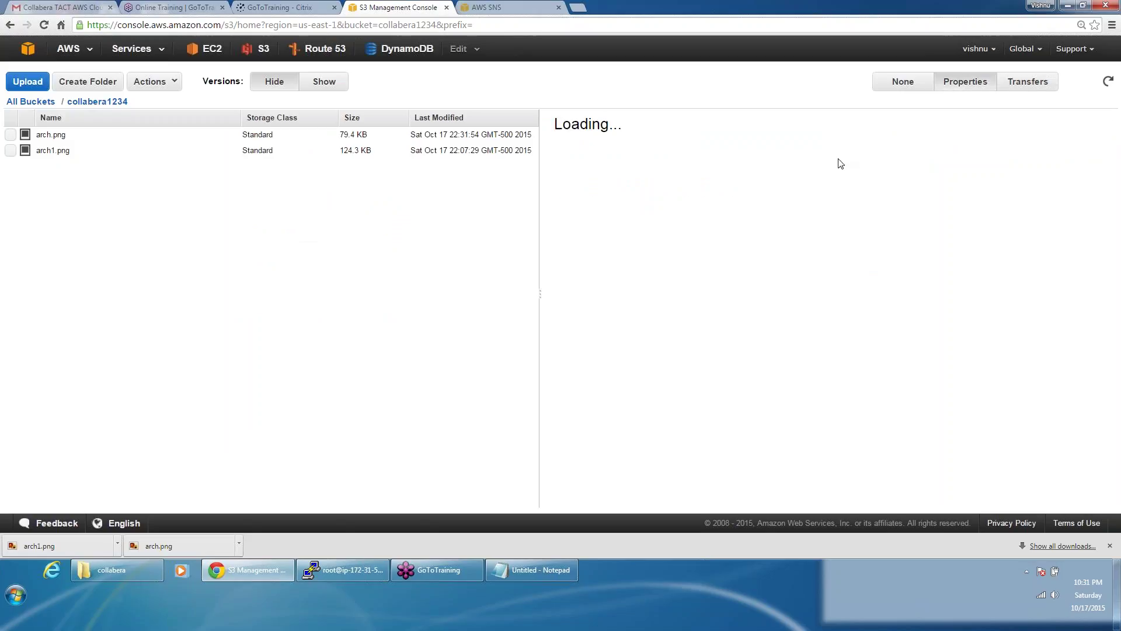
scroll(963, 263, "down", 2)
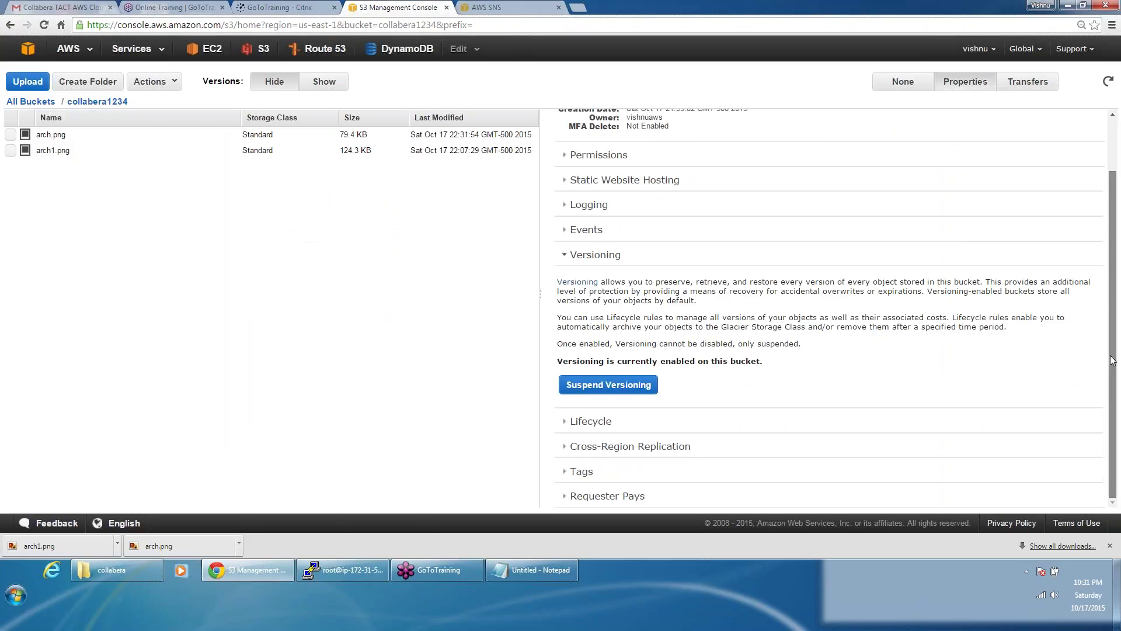
scroll(759, 262, "up", 2)
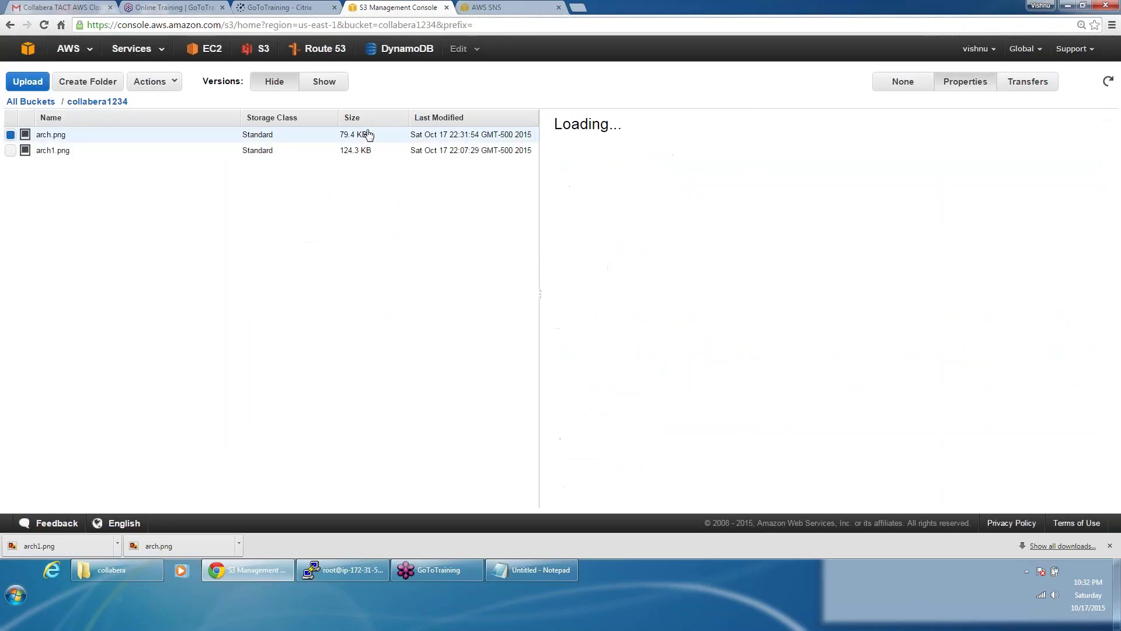
left_click(706, 173)
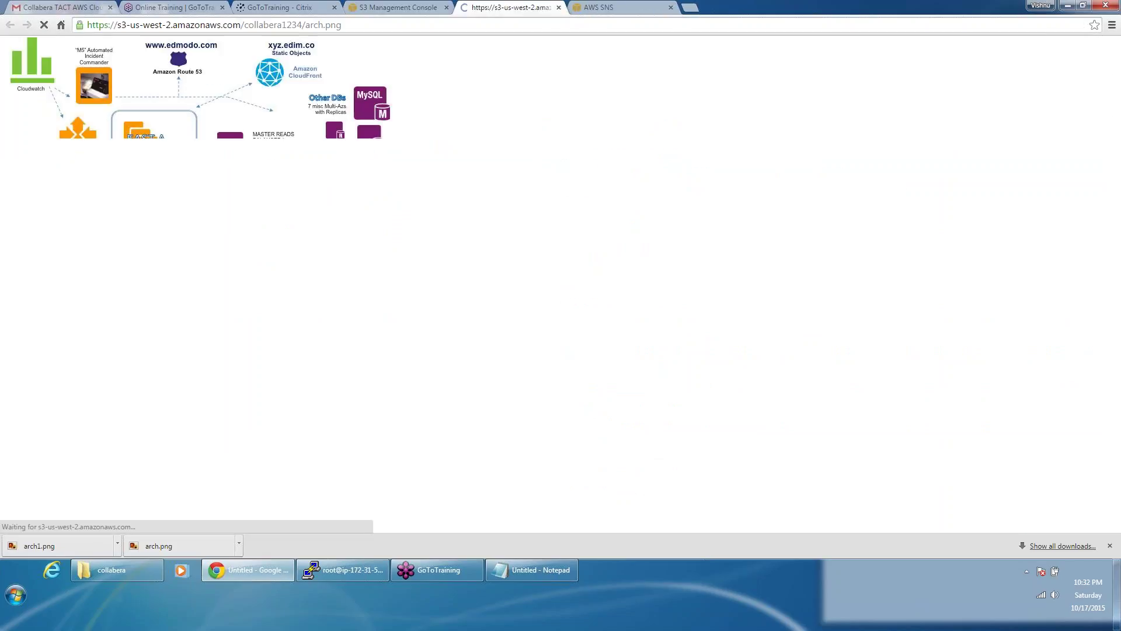
left_click(559, 9)
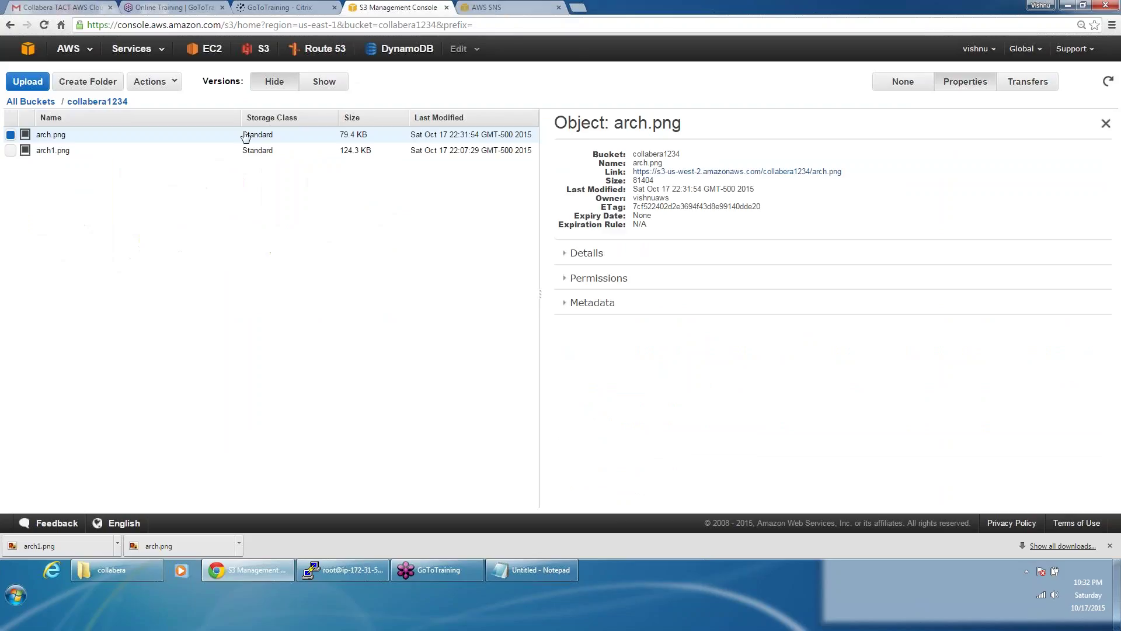
left_click(168, 87)
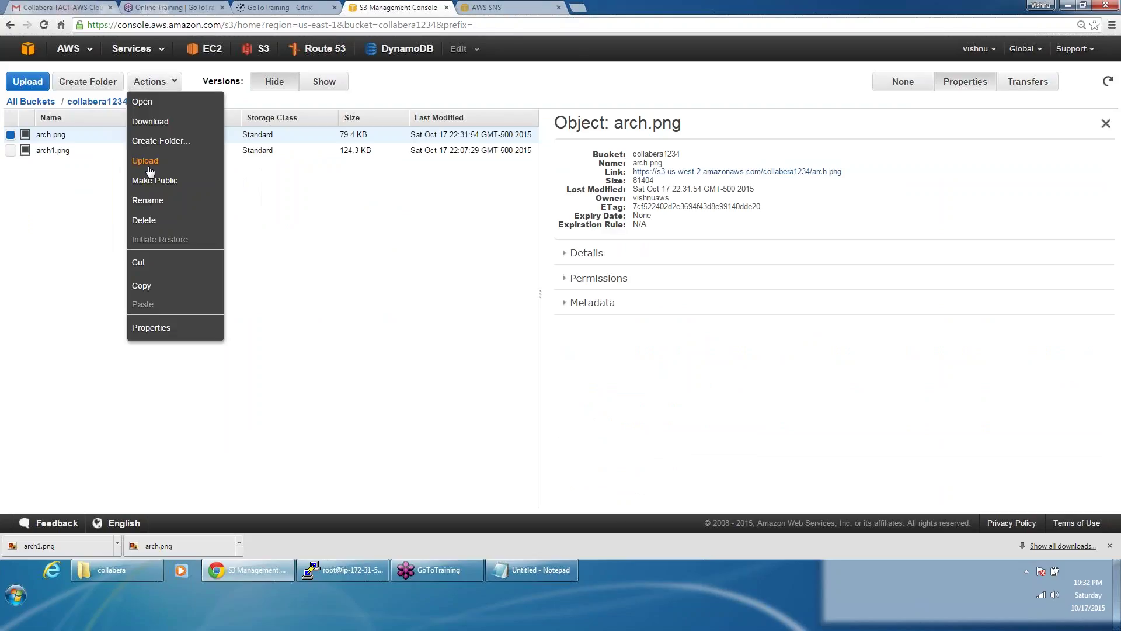
Step: Upload the edited arch1.png to collabera1234 and select it once the transfer finishes
left_click(145, 161)
left_click(250, 287)
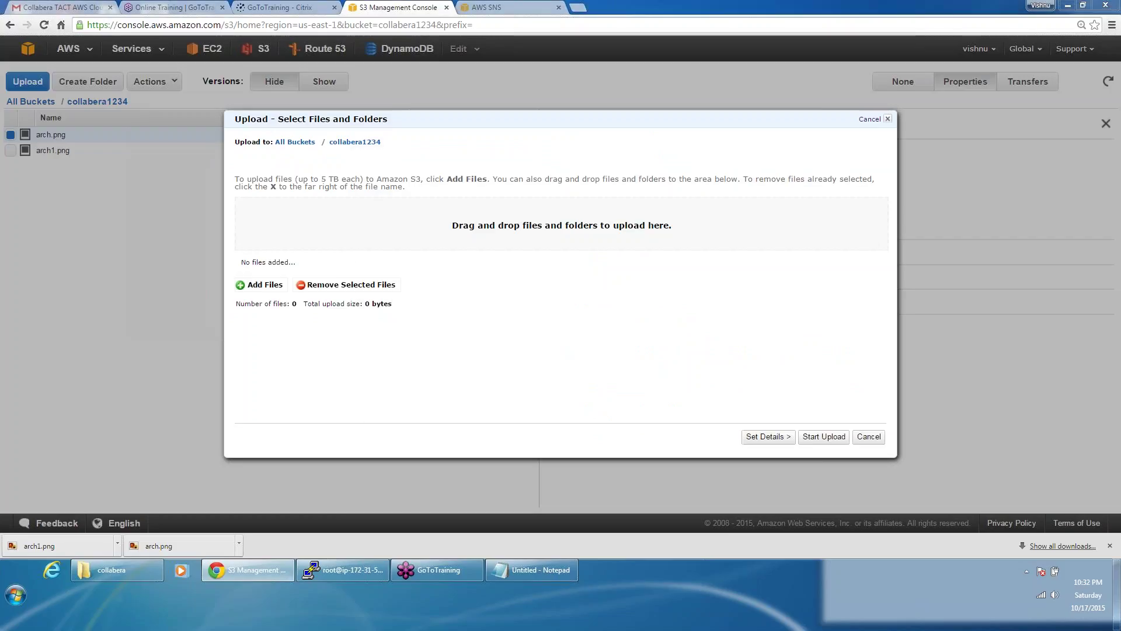
left_click(555, 246)
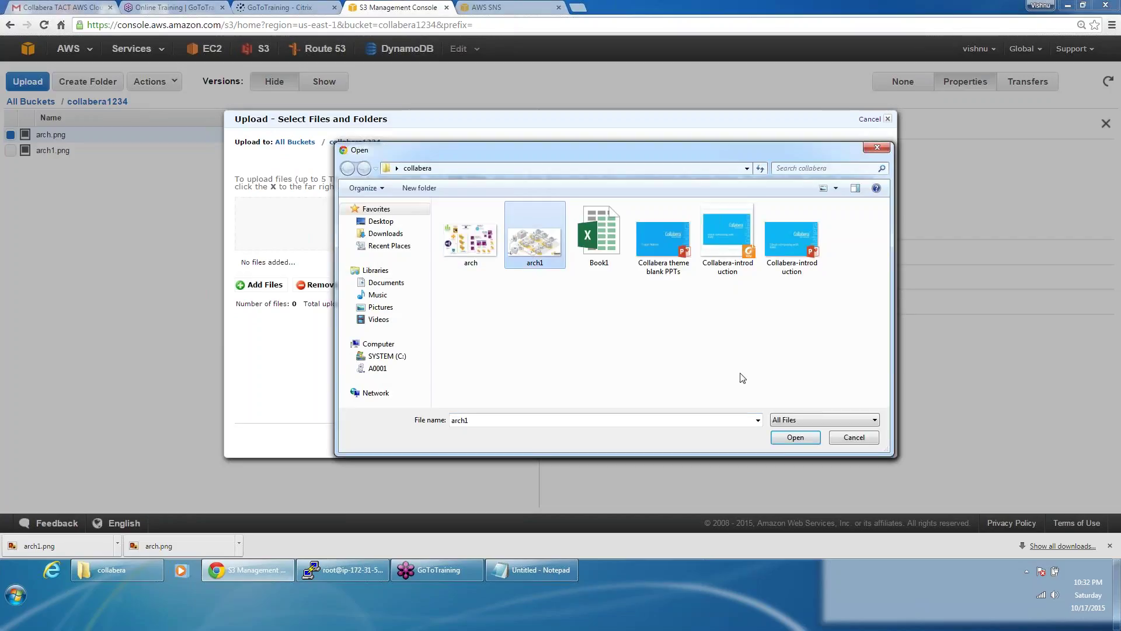
left_click(795, 438)
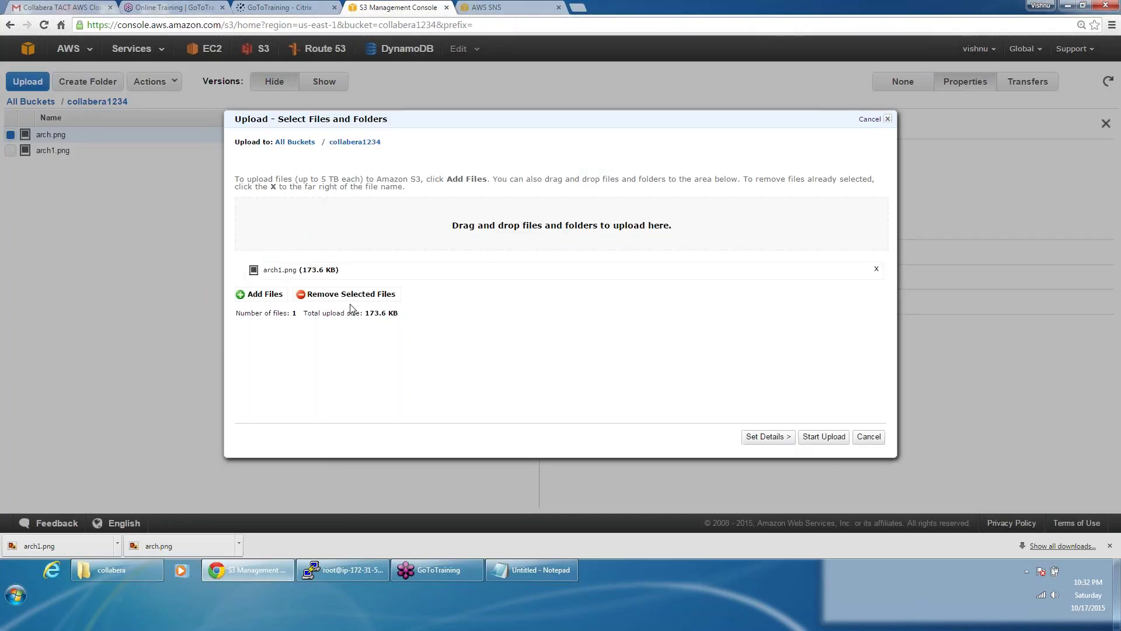
left_click(765, 438)
left_click(765, 438)
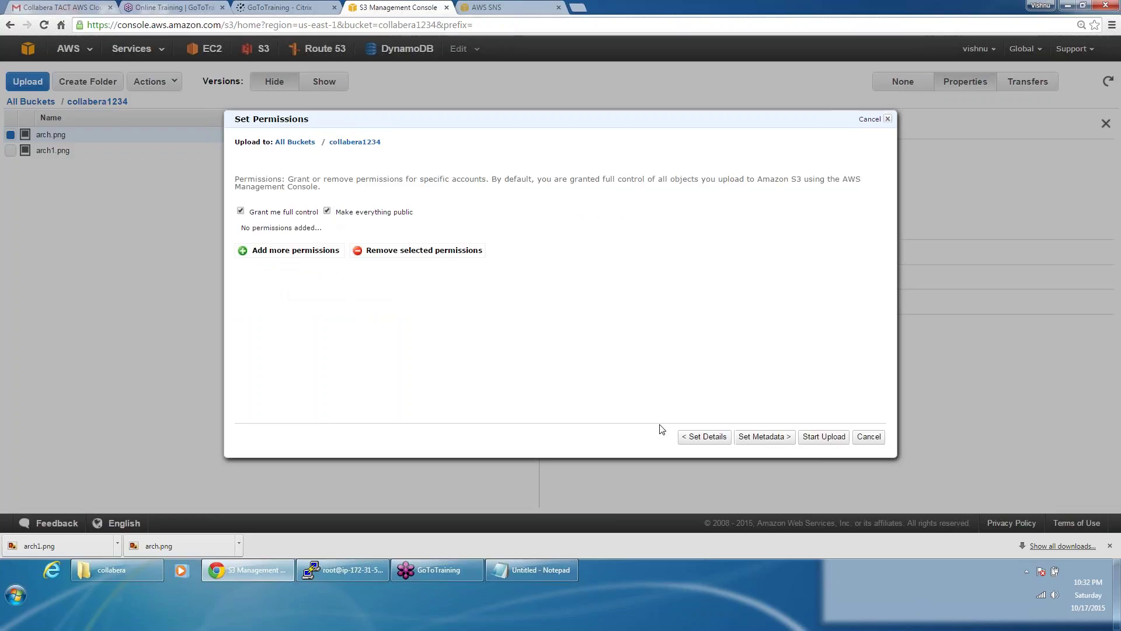
left_click(815, 441)
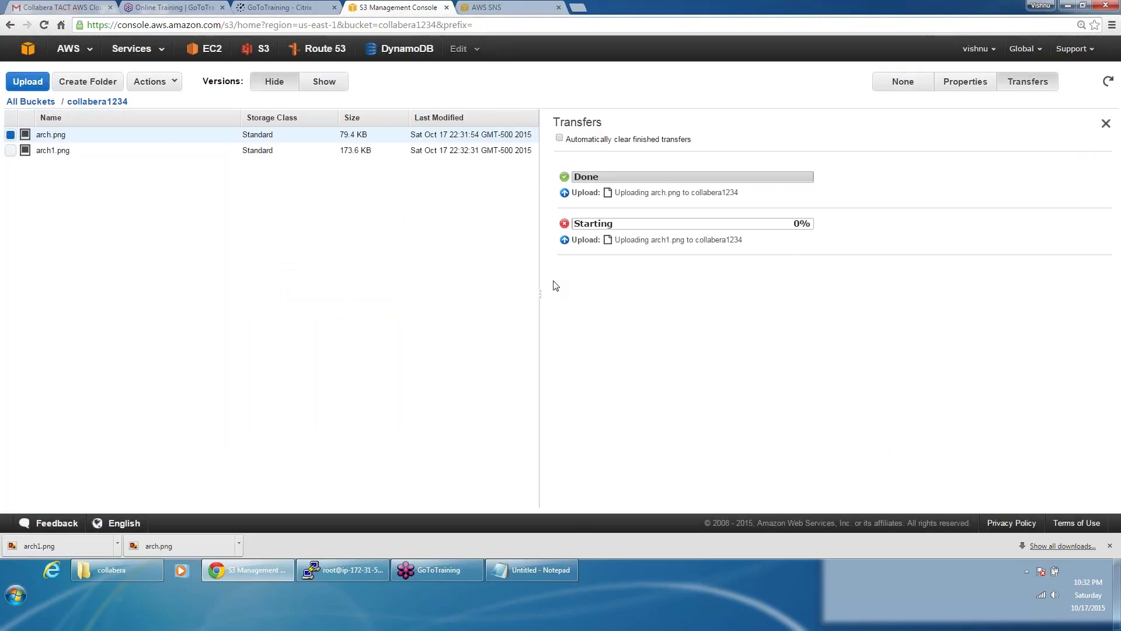
left_click(205, 154)
Step: View arch1.png via its Properties link, then go back through All Buckets to collabera1234
left_click(976, 82)
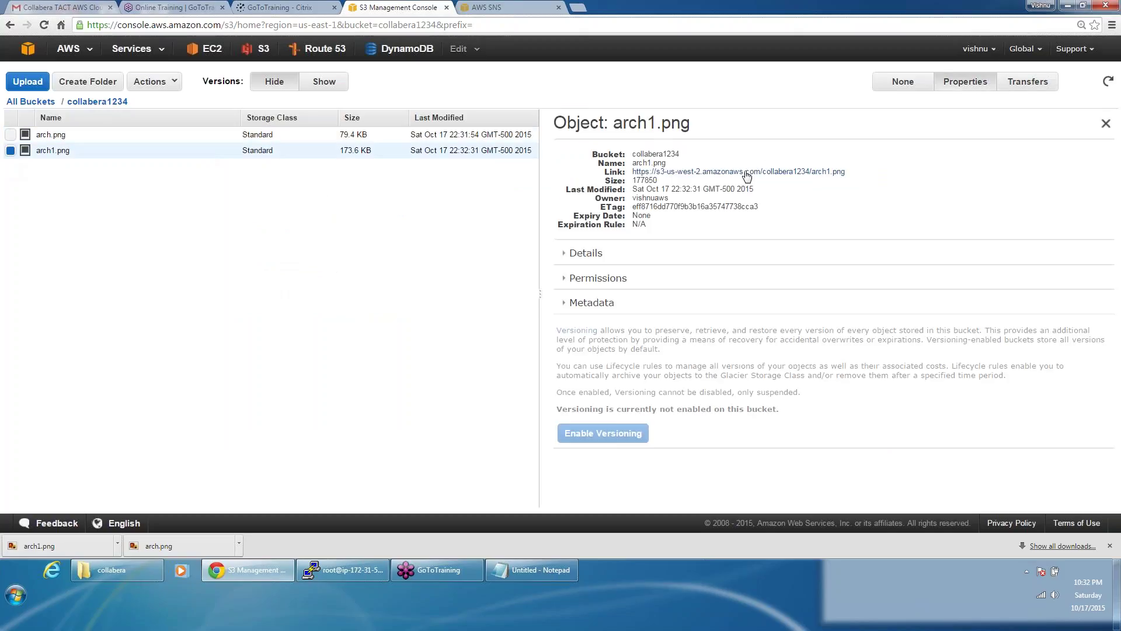
left_click(749, 171)
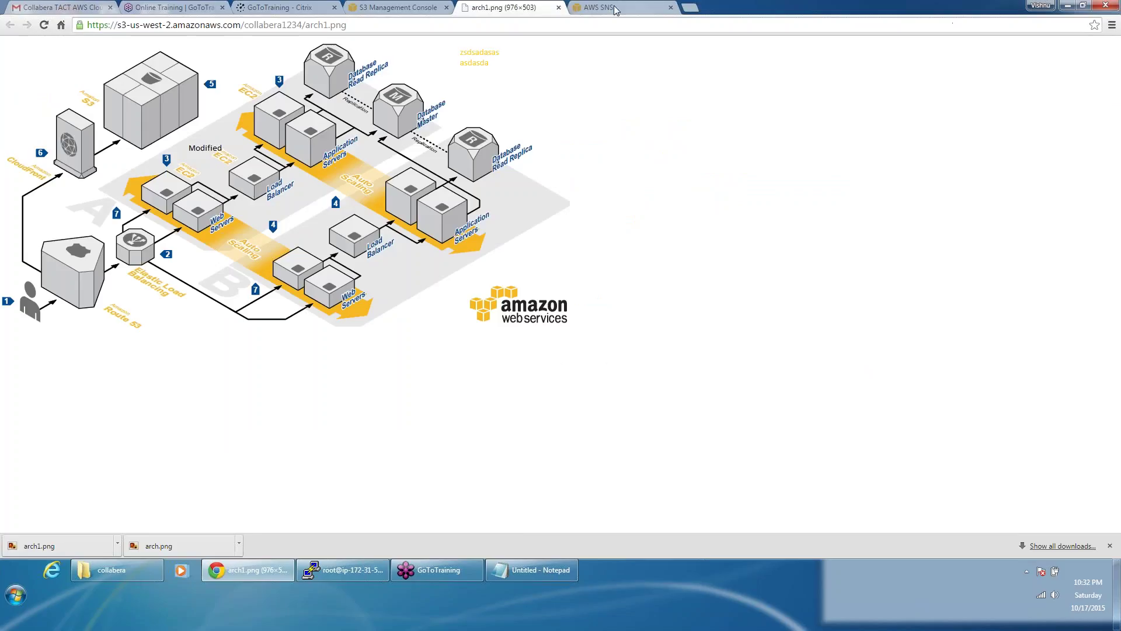
left_click(386, 6)
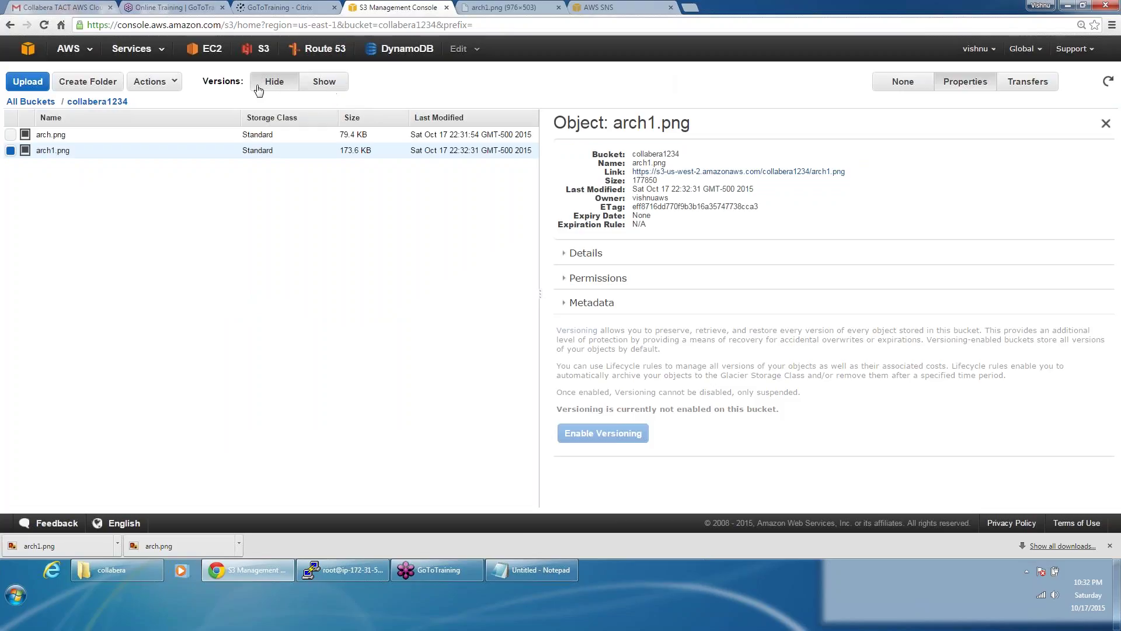
left_click(51, 108)
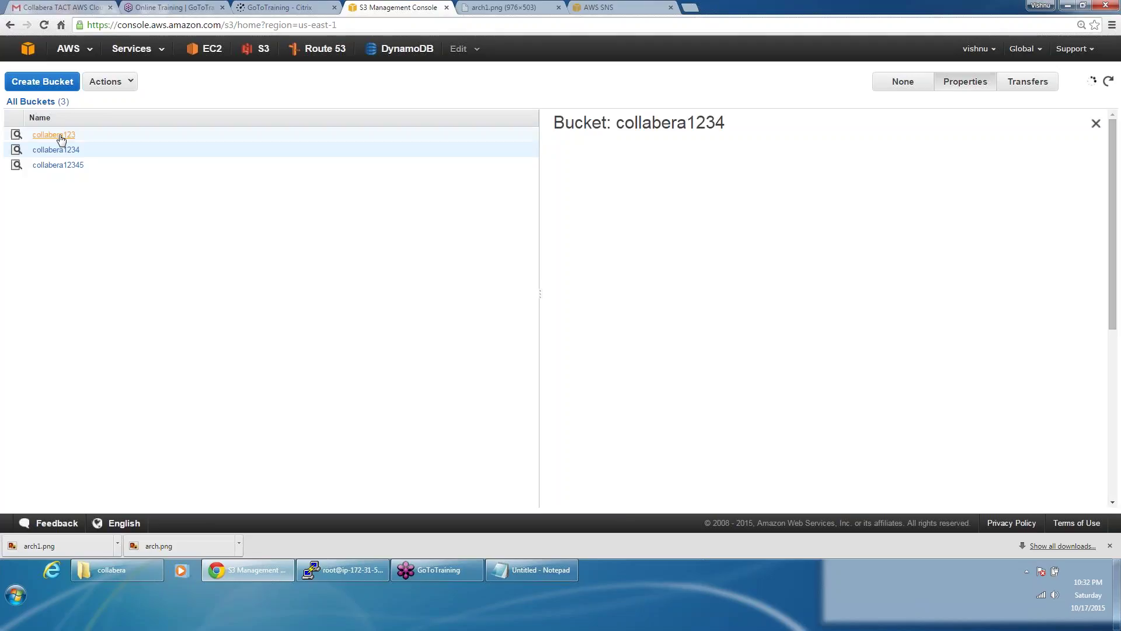
left_click(59, 133)
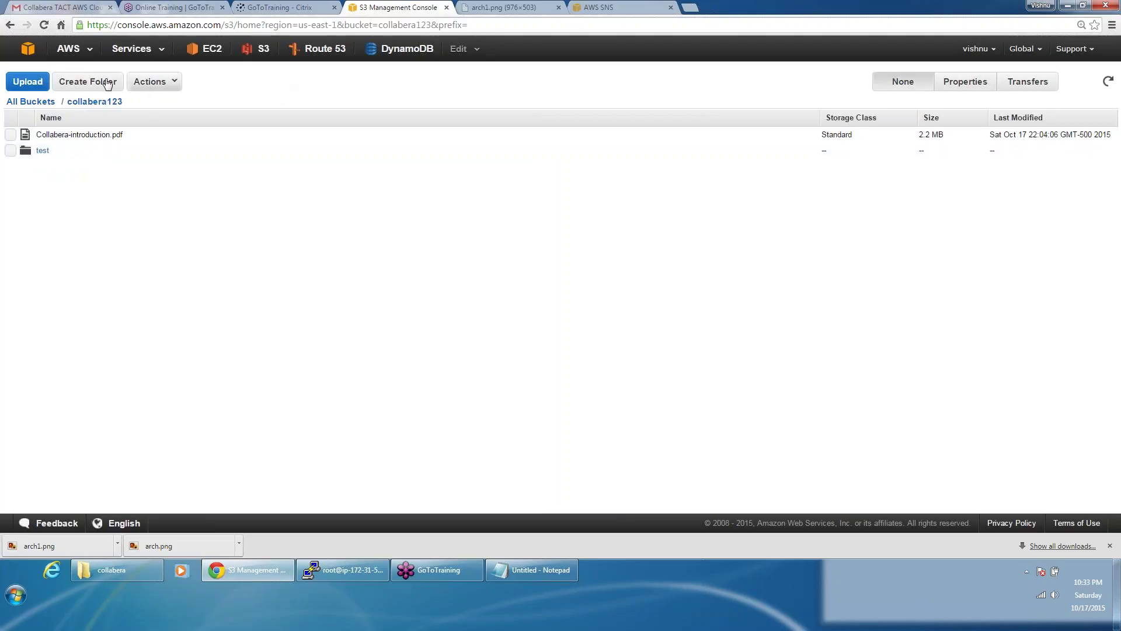
left_click(32, 103)
left_click(61, 150)
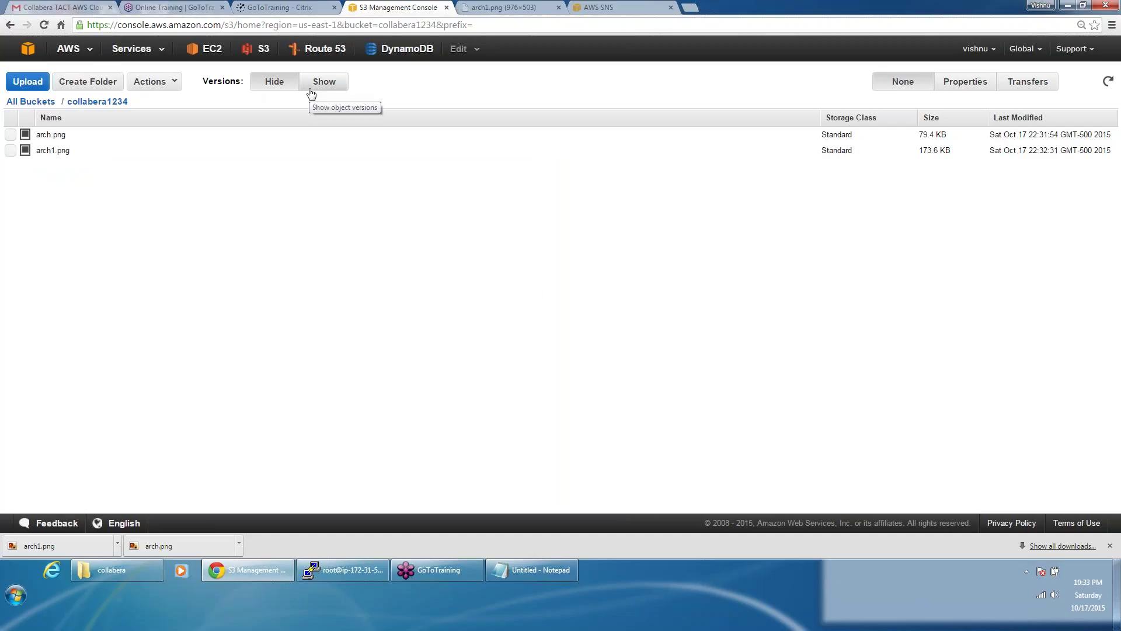
Step: Show all versions and open the 22:07:29 and 22:32:31 arch1.png versions' links in new tabs
left_click(311, 87)
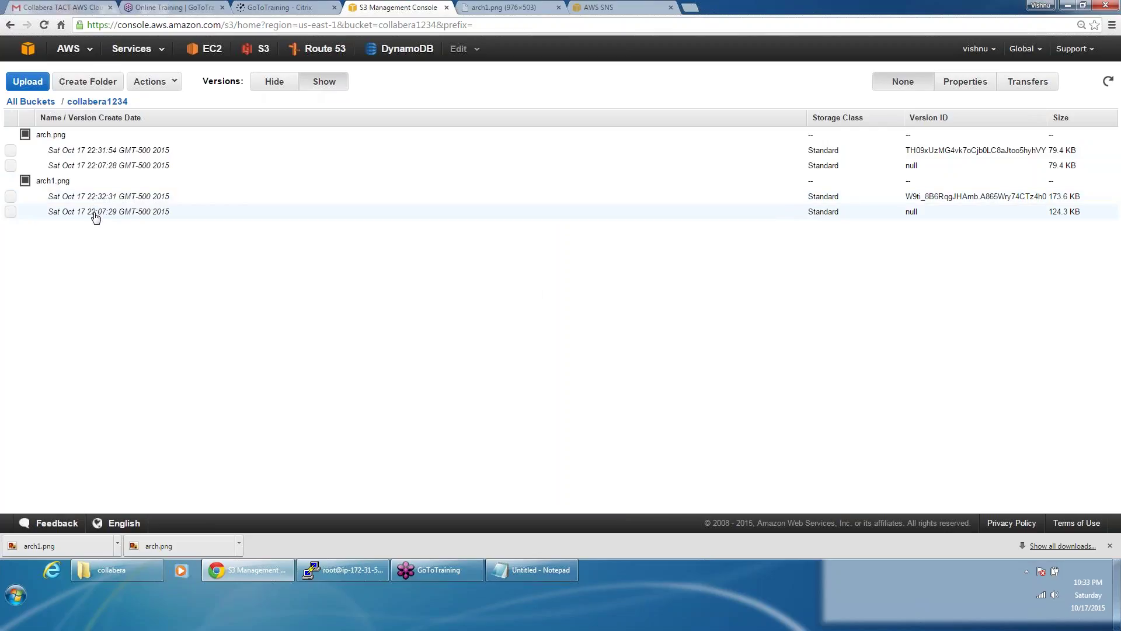
left_click(95, 214)
left_click(980, 83)
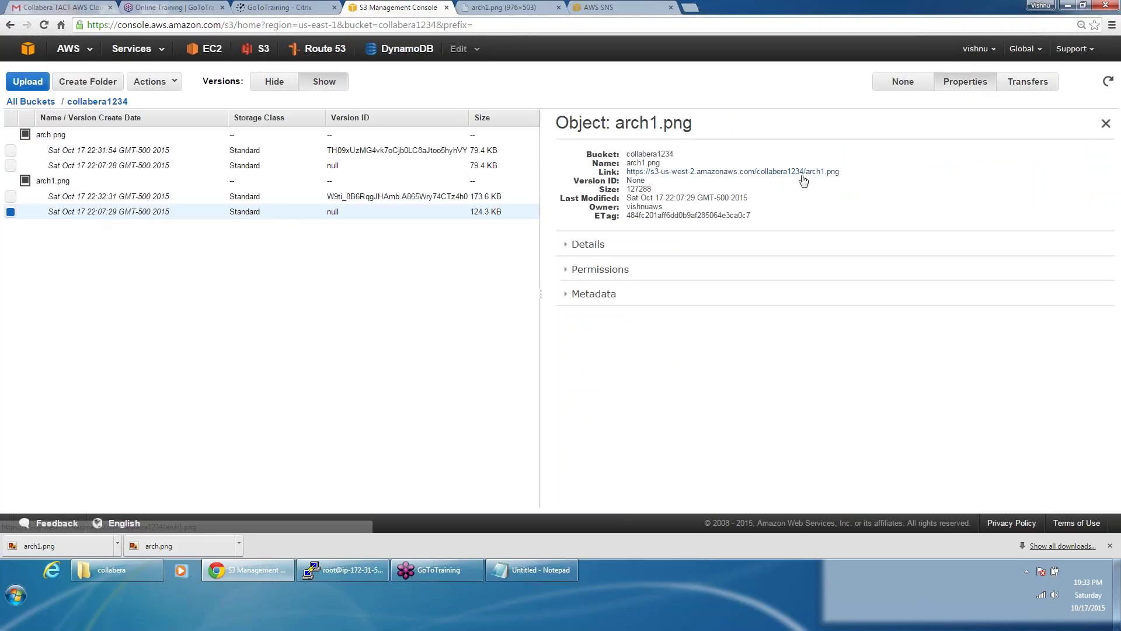
left_click(801, 174)
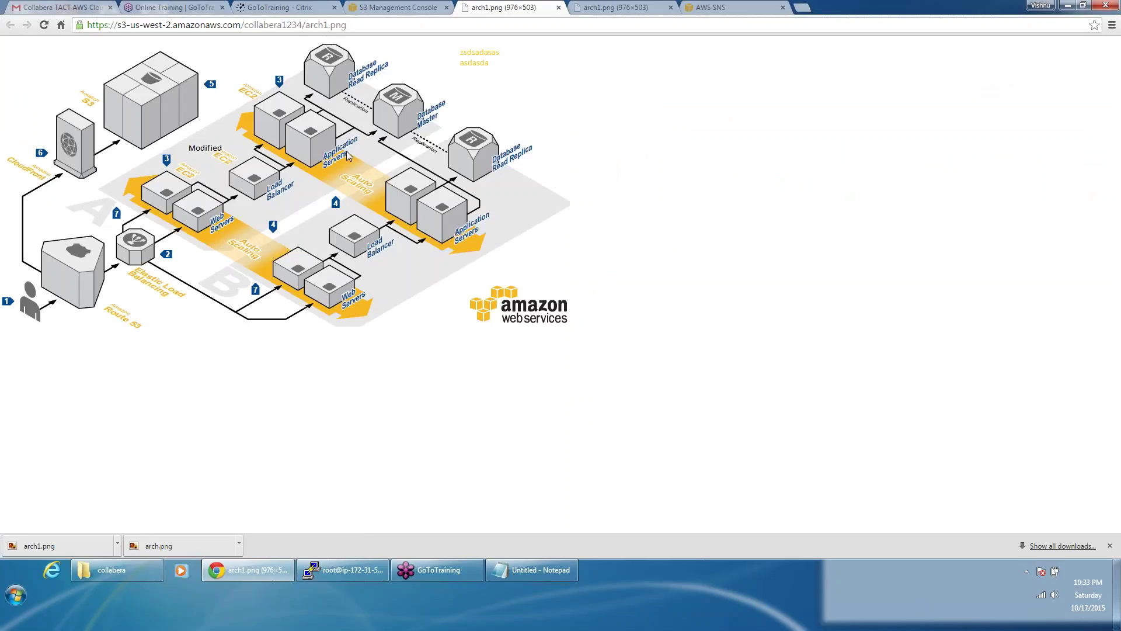
left_click(442, 7)
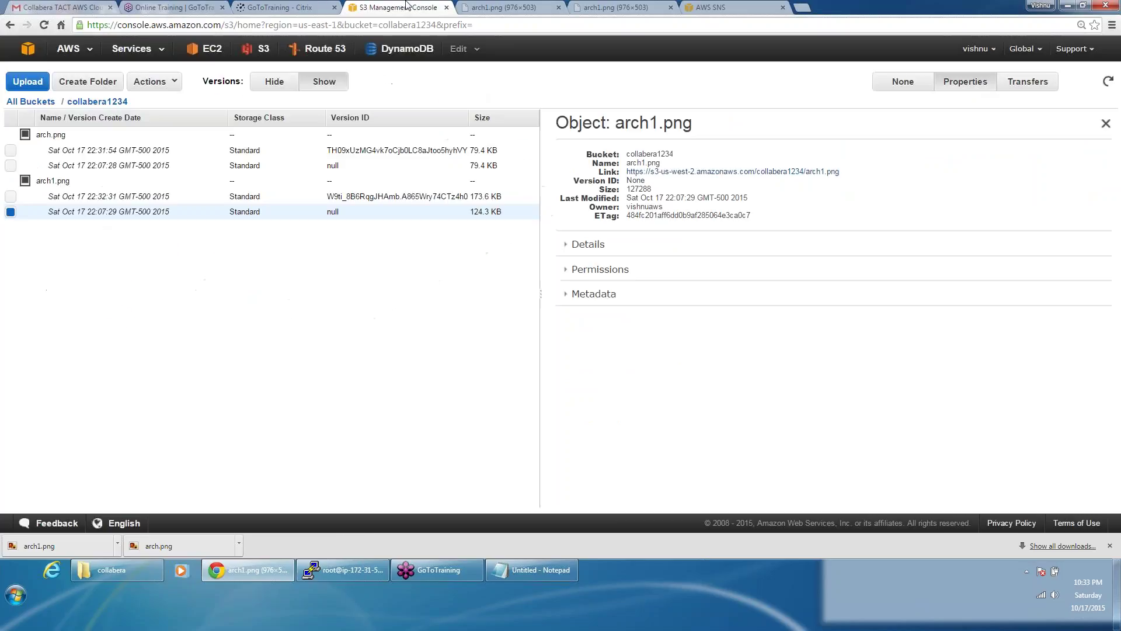
left_click(189, 198)
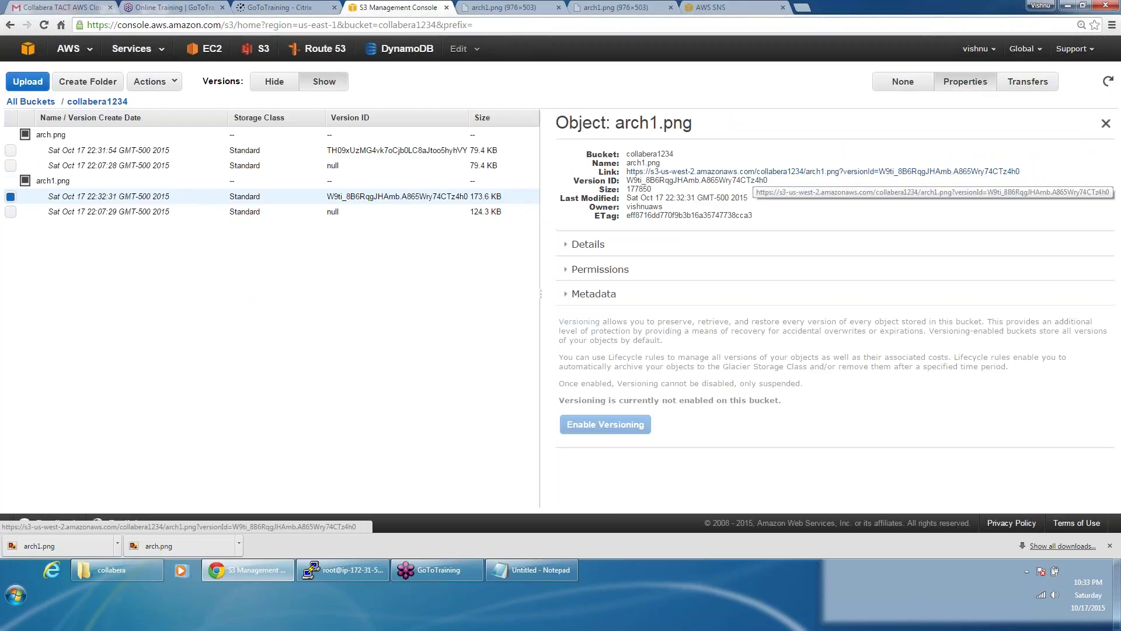
left_click(753, 172)
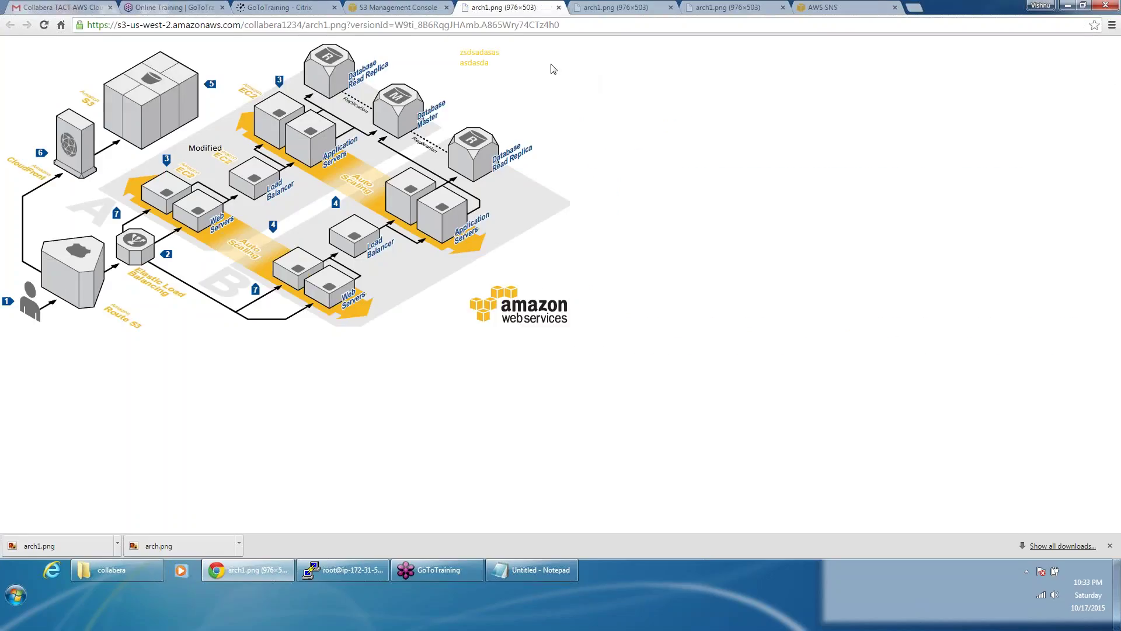
left_click(394, 8)
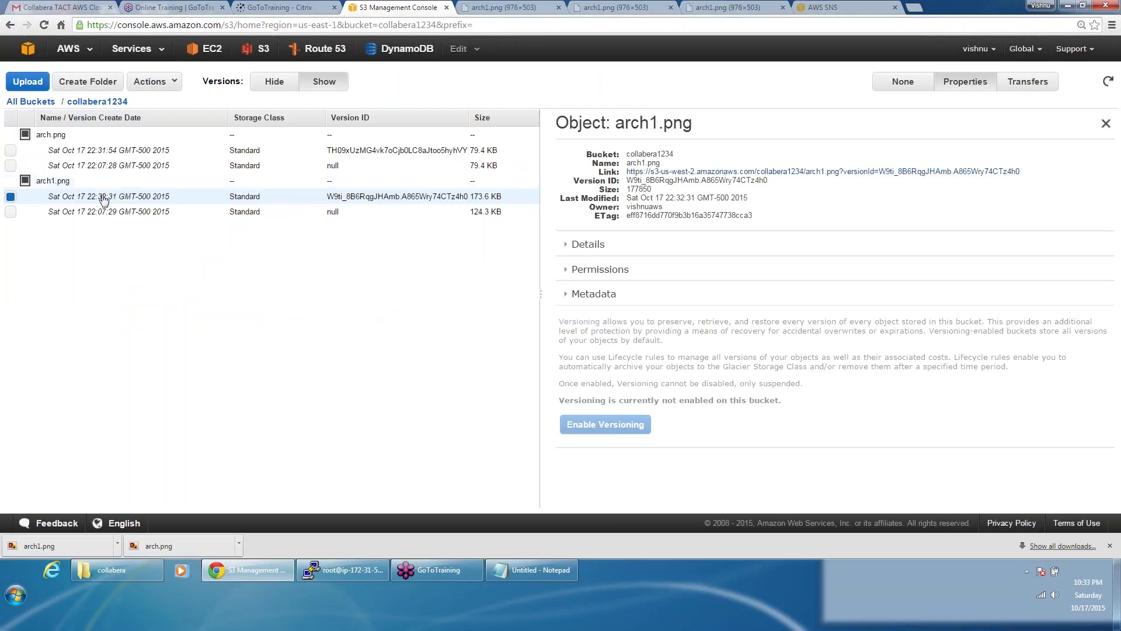
left_click(92, 213)
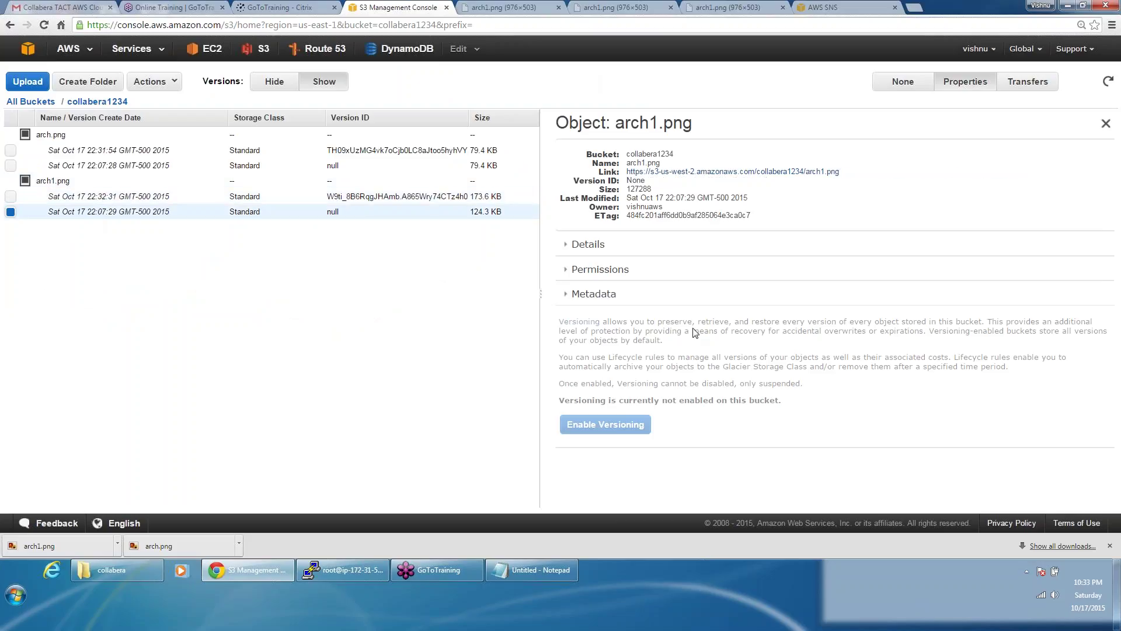
left_click(750, 172)
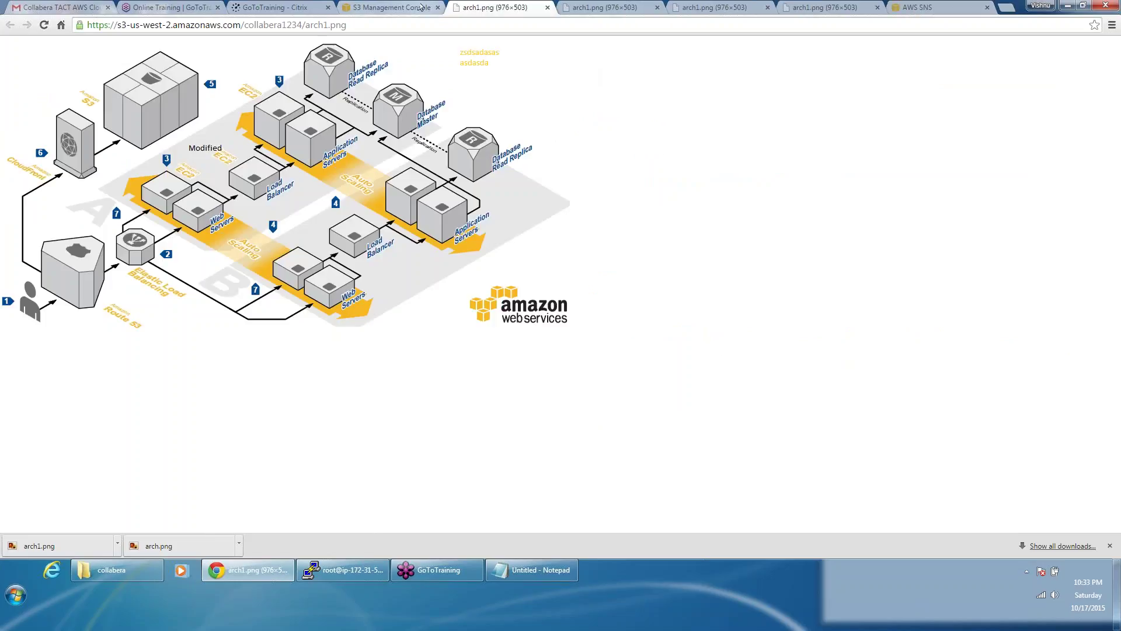
Step: Edit arch1 from Explorer, scribble a black freehand line across the diagram, and save it
left_click(118, 577)
right_click(246, 194)
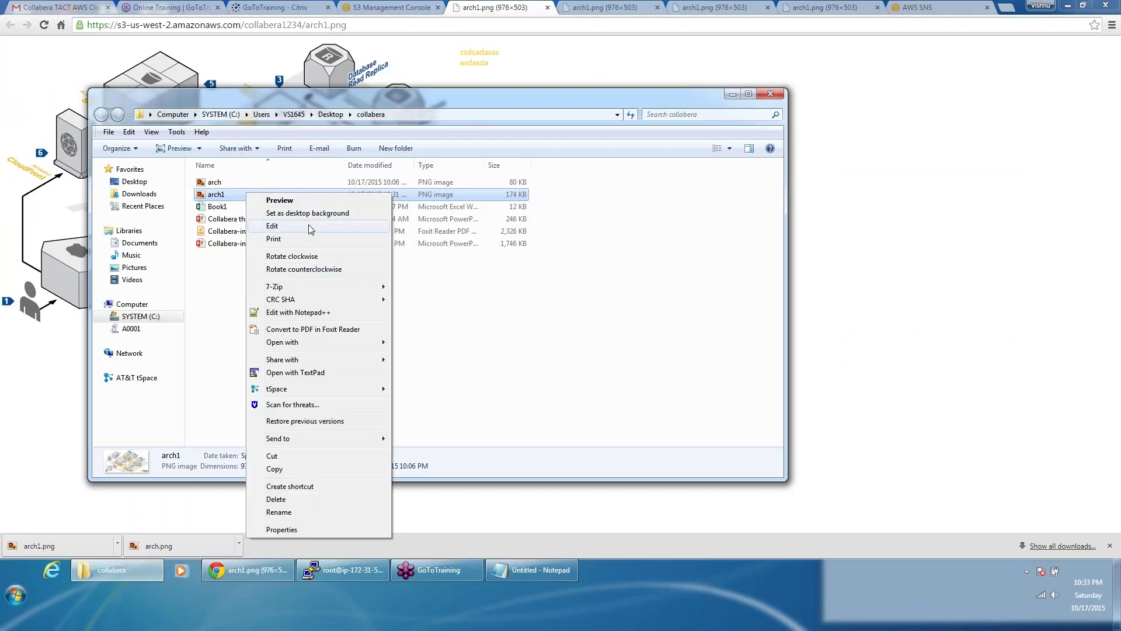
left_click(308, 225)
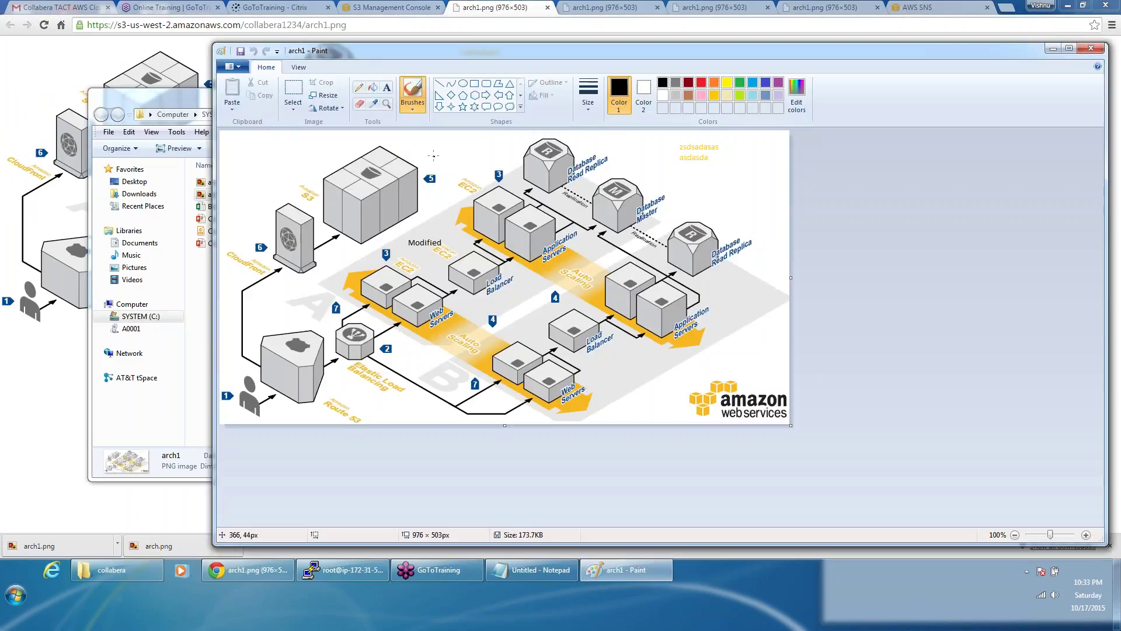
mouse_move(433, 156)
left_mouse_down()
mouse_move(525, 189)
mouse_move(377, 275)
mouse_move(549, 296)
mouse_move(433, 362)
mouse_move(556, 246)
mouse_move(592, 273)
left_mouse_up()
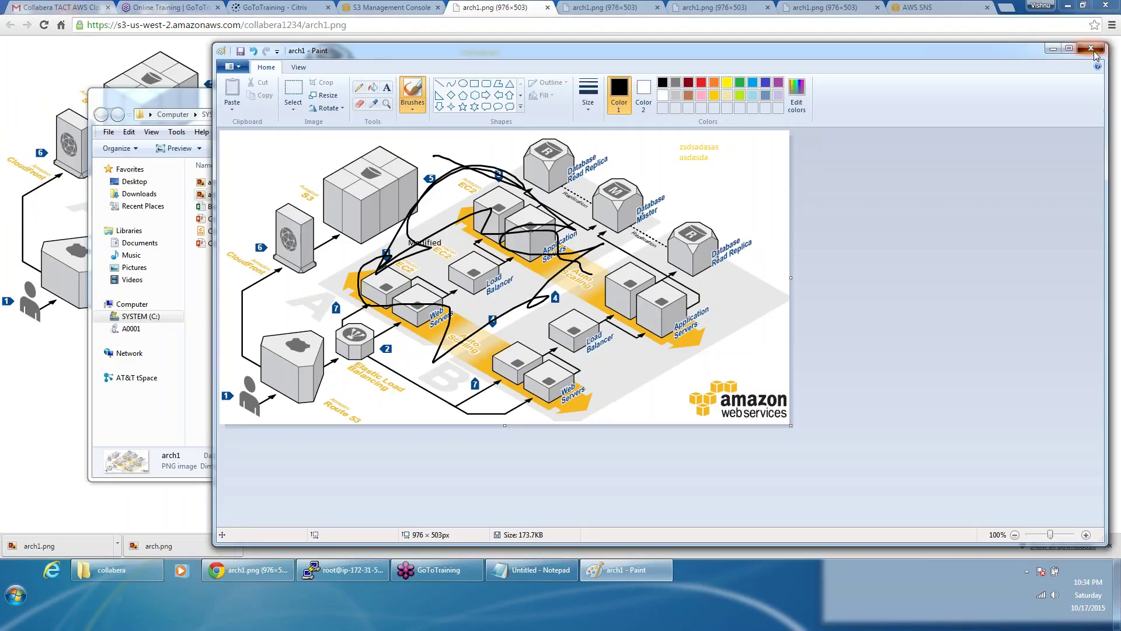
left_click(1093, 51)
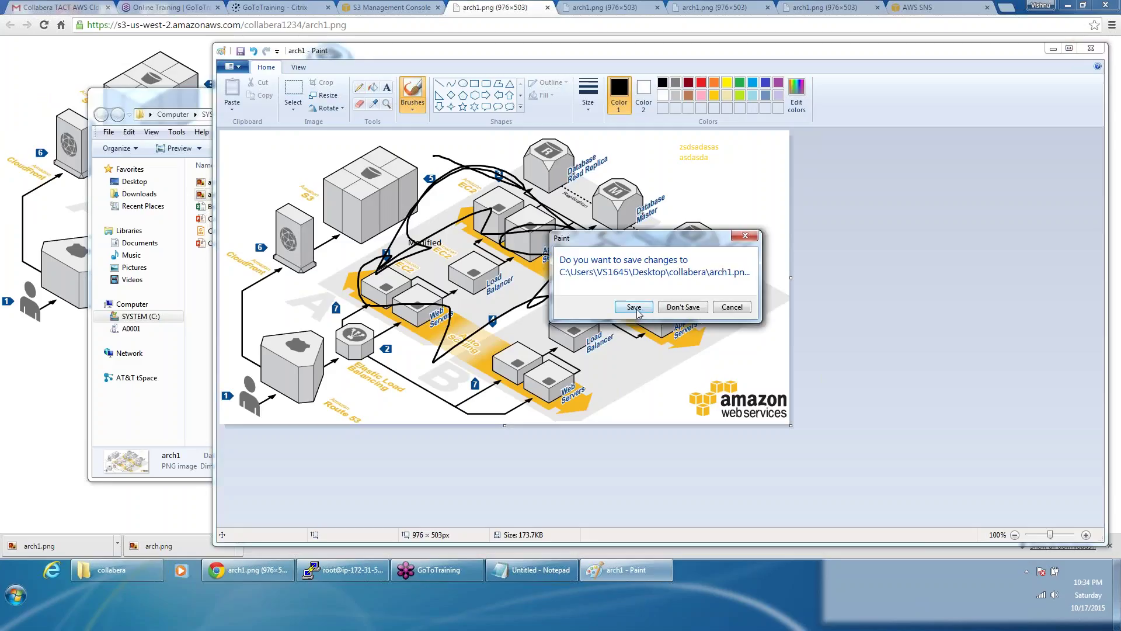
left_click(634, 307)
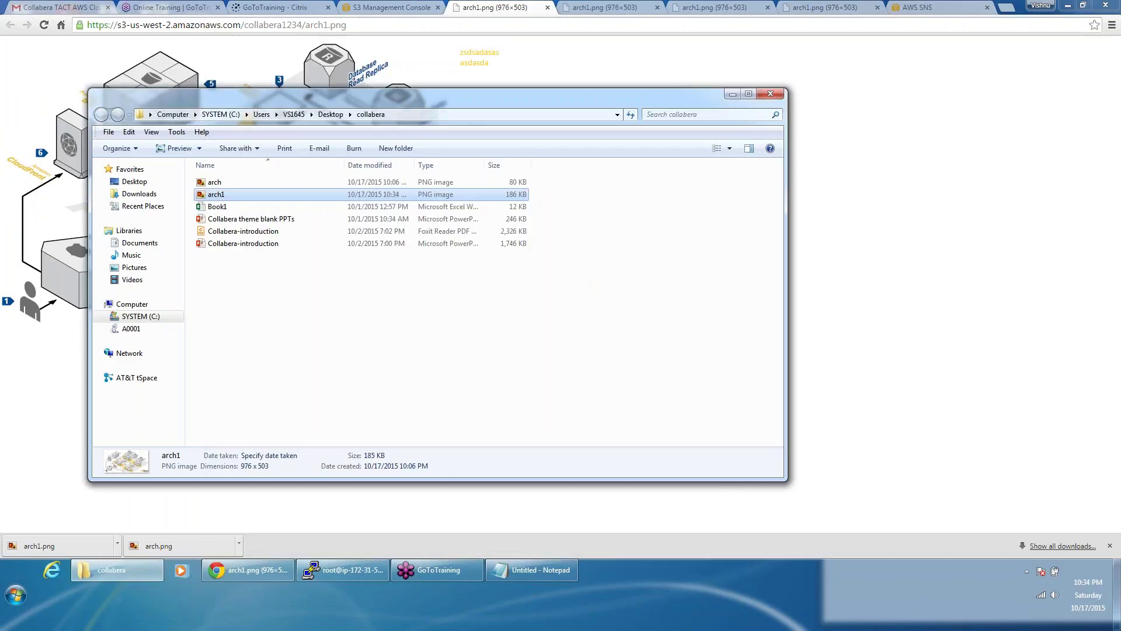
left_click(381, 5)
Step: Upload the scribbled arch1.png publicly to collabera1234, creating a new 185.4 KB version
left_click(380, 5)
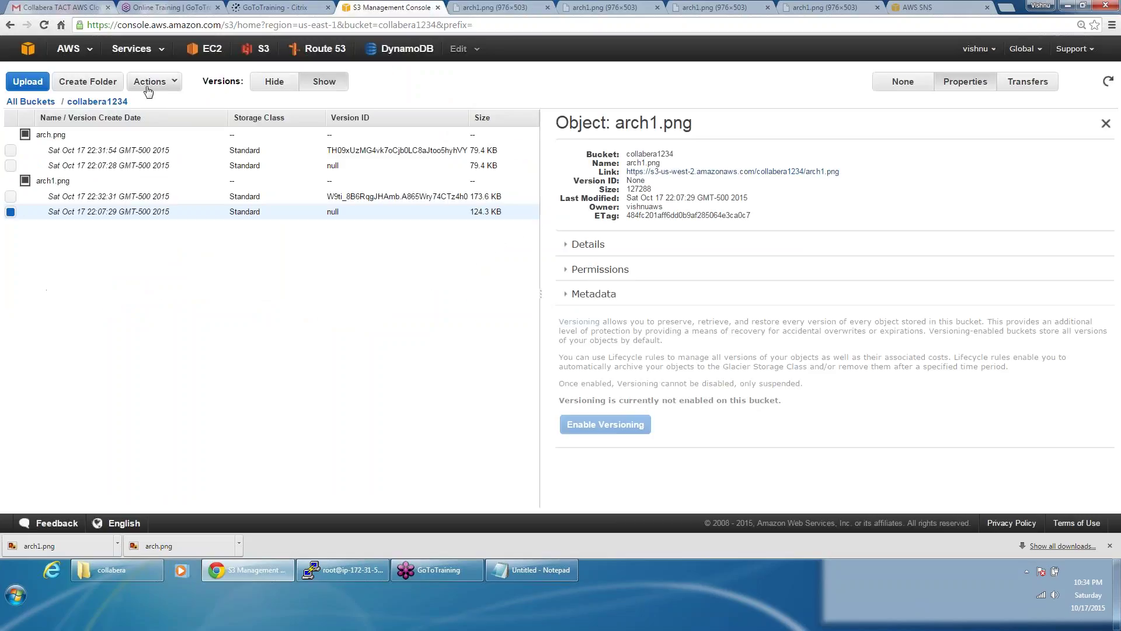
left_click(149, 87)
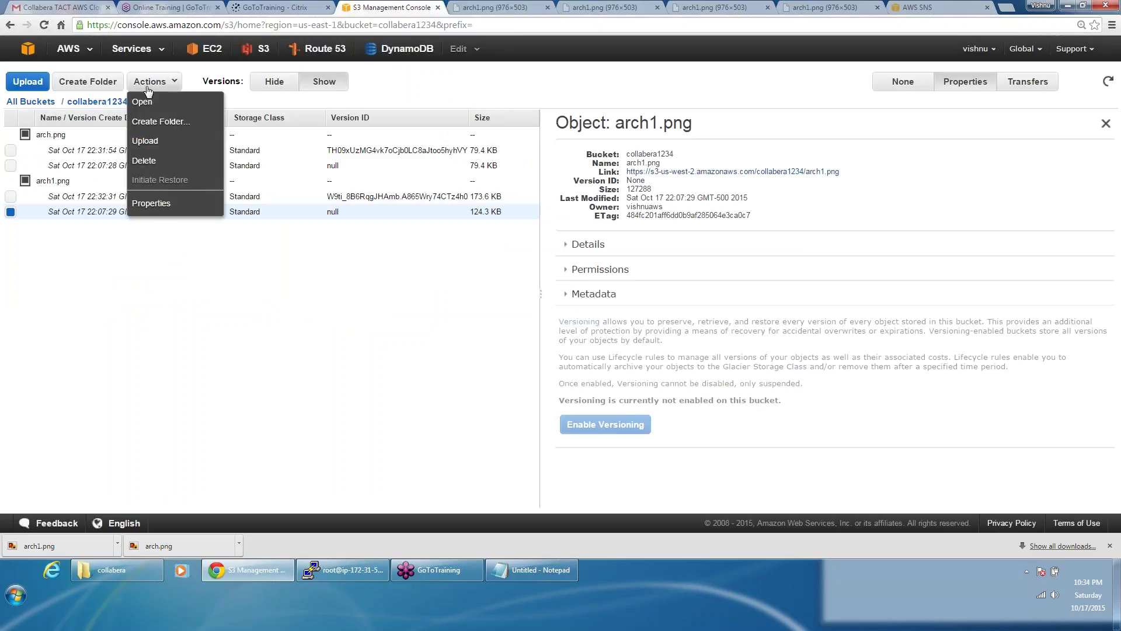
left_click(145, 140)
left_click(261, 285)
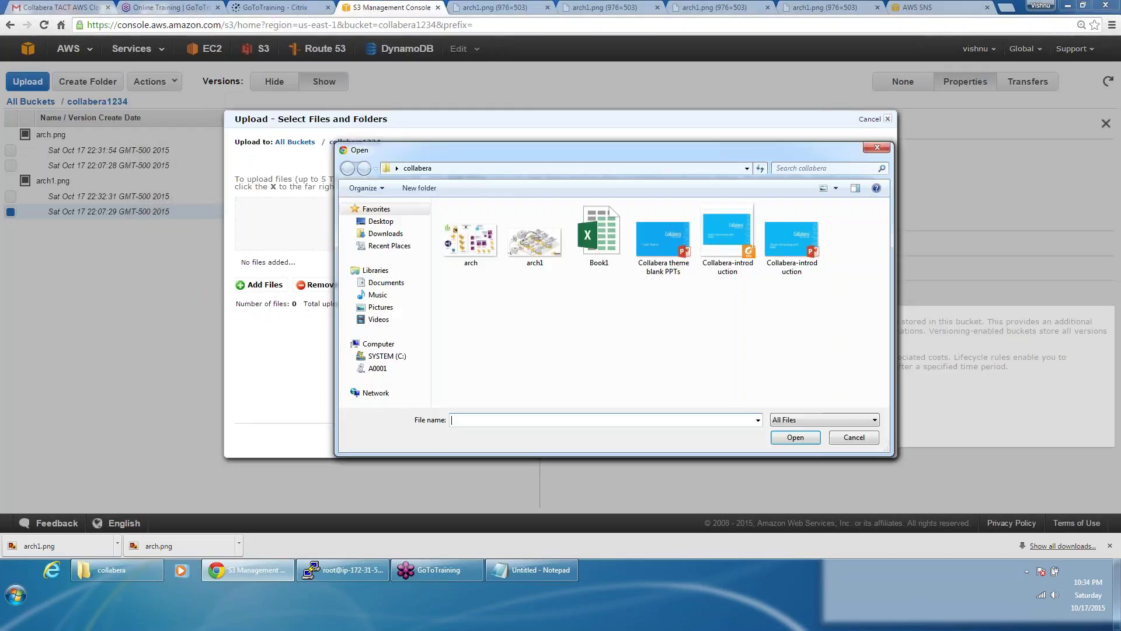
left_click(538, 250)
double_click(539, 250)
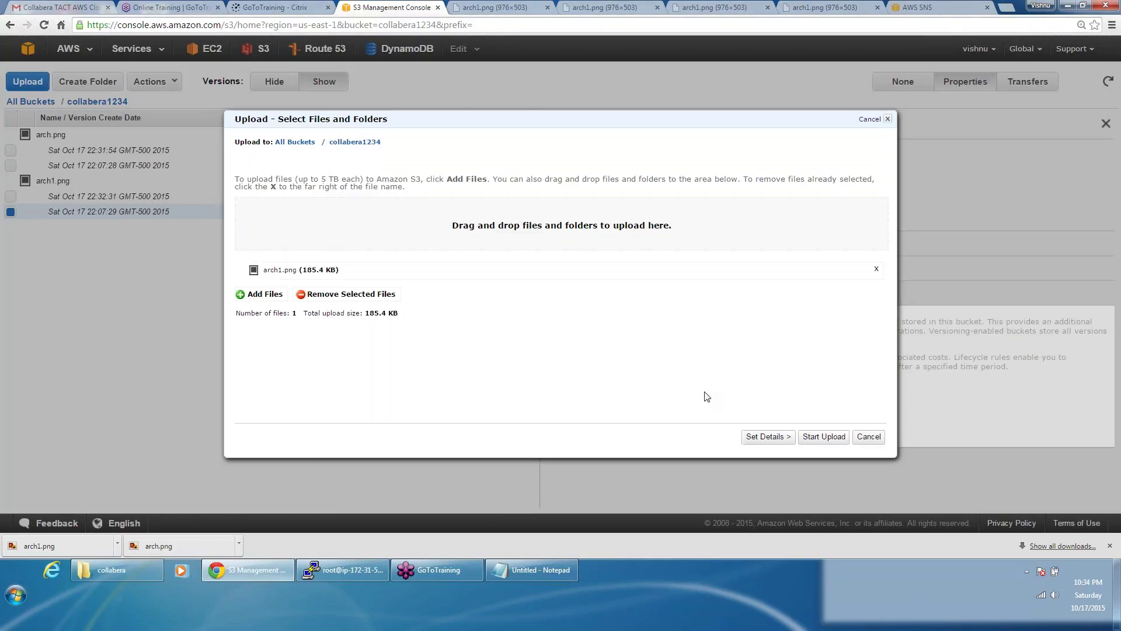
left_click(788, 439)
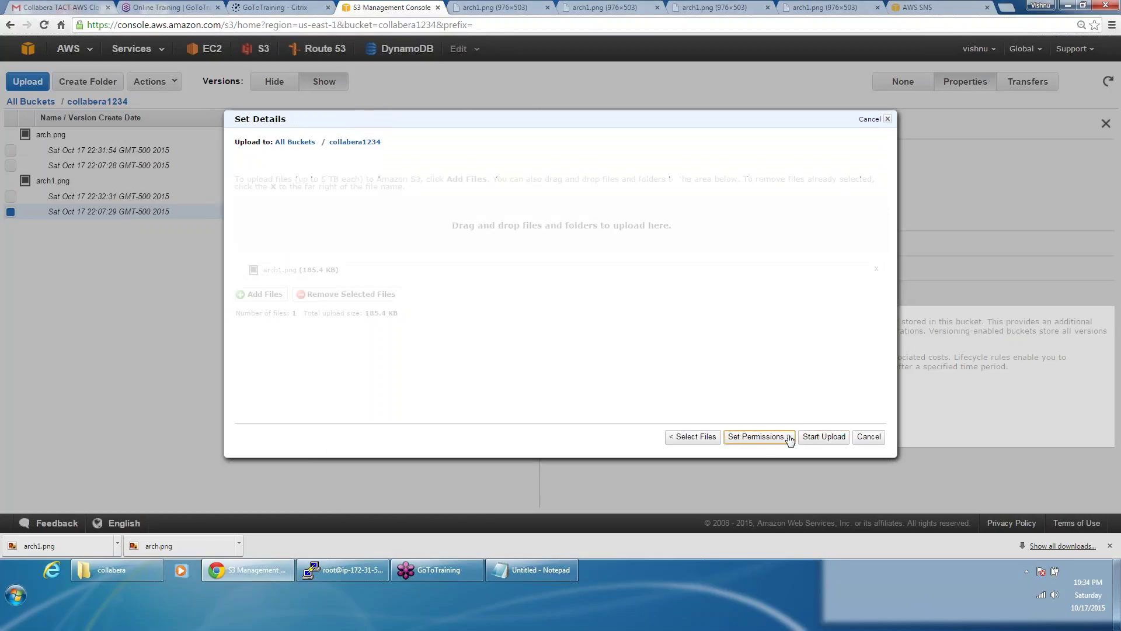
left_click(777, 439)
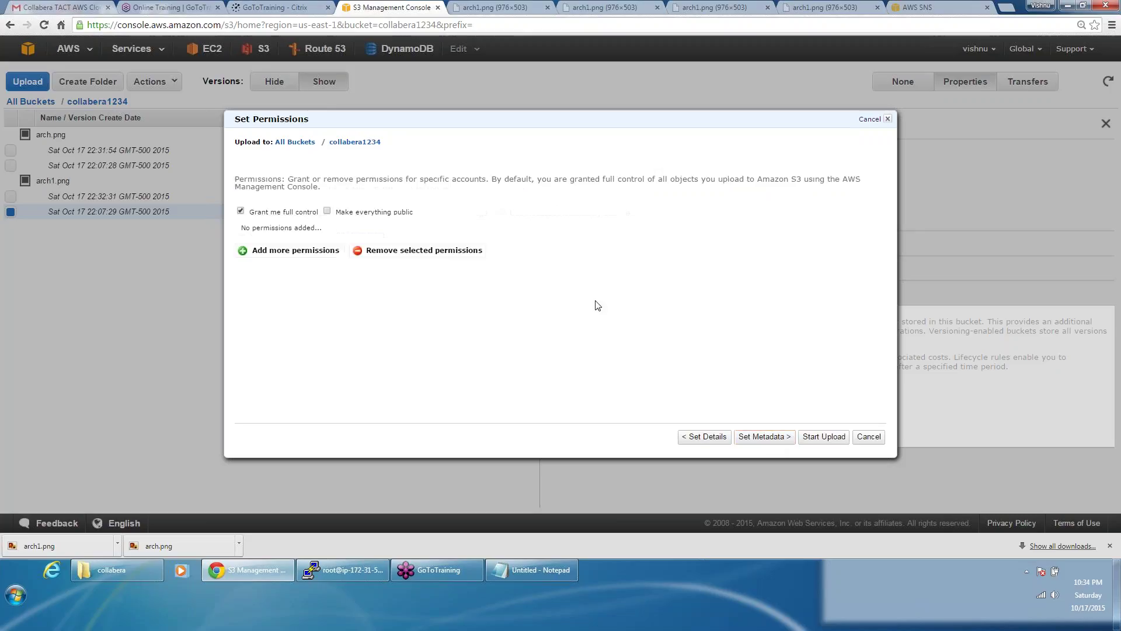
left_click(327, 211)
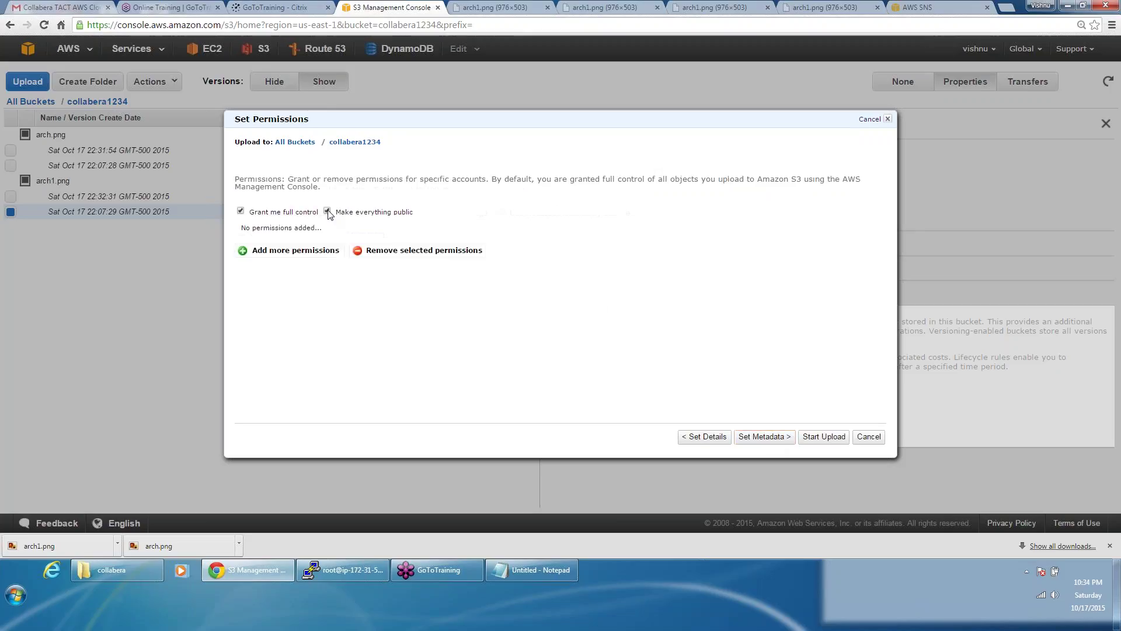
left_click(824, 436)
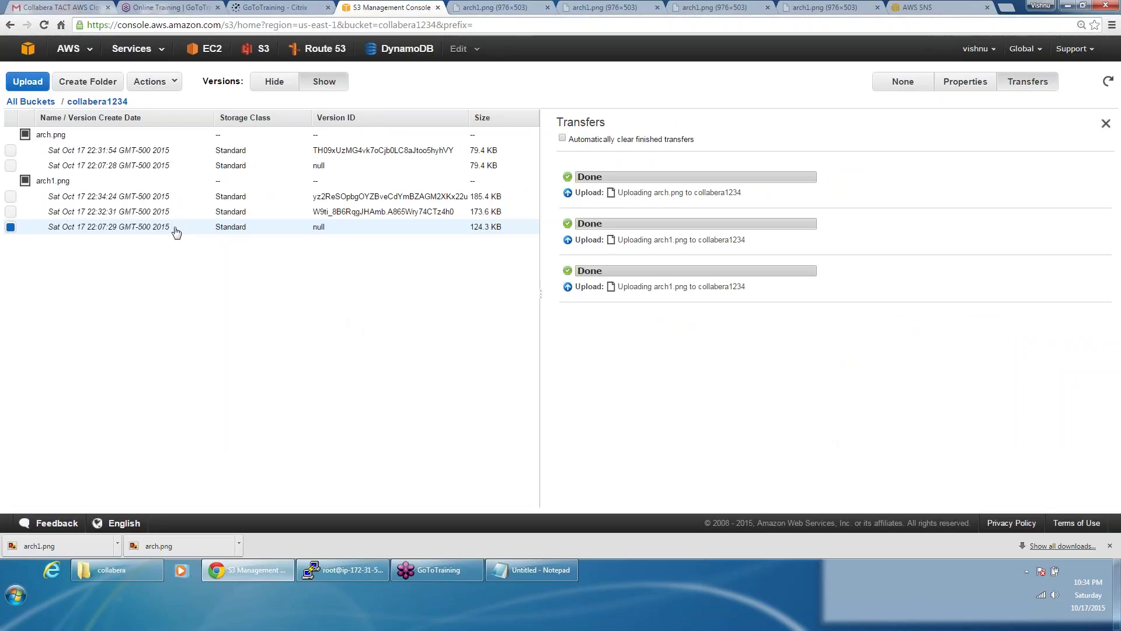
Step: Open the 22:34:24 version of arch1.png from its properties link in a new tab
left_click(160, 199)
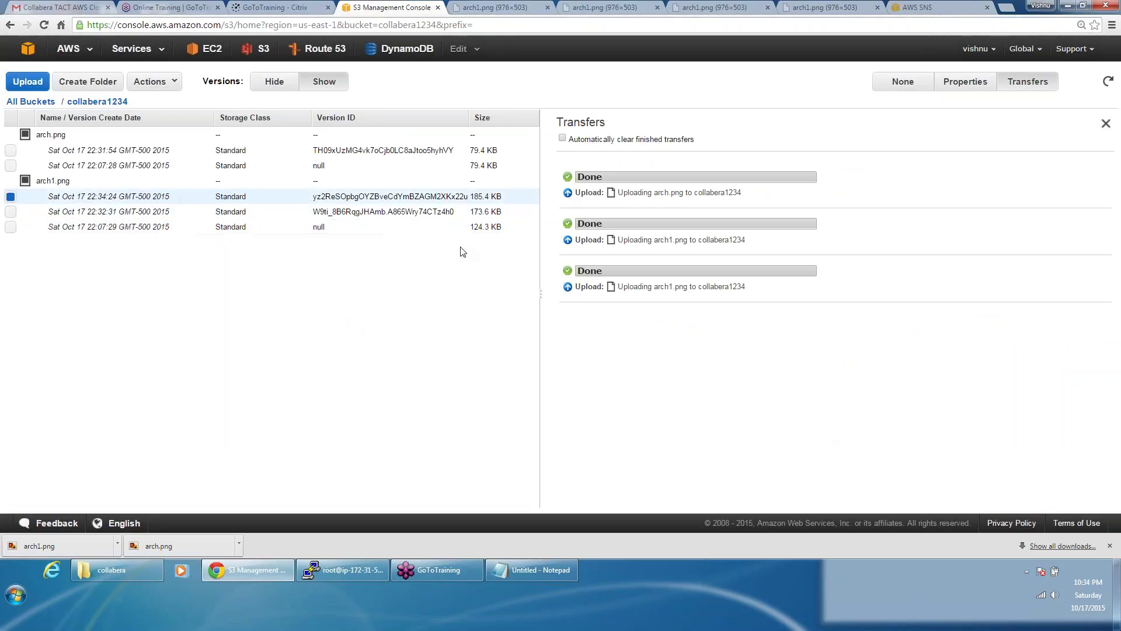
left_click(964, 83)
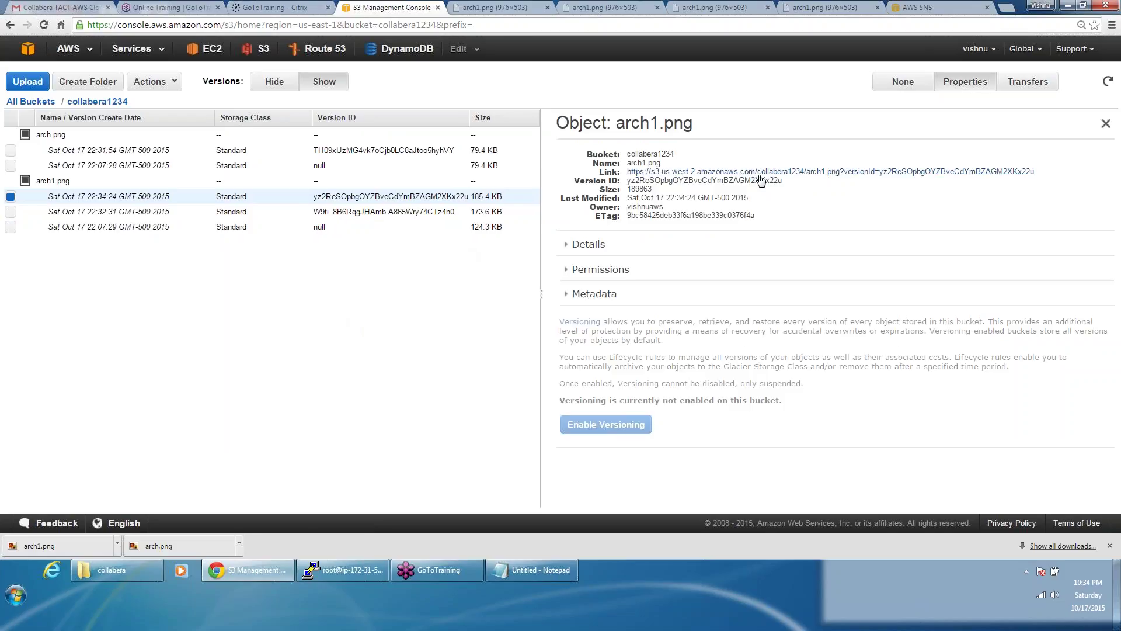
left_click(759, 172)
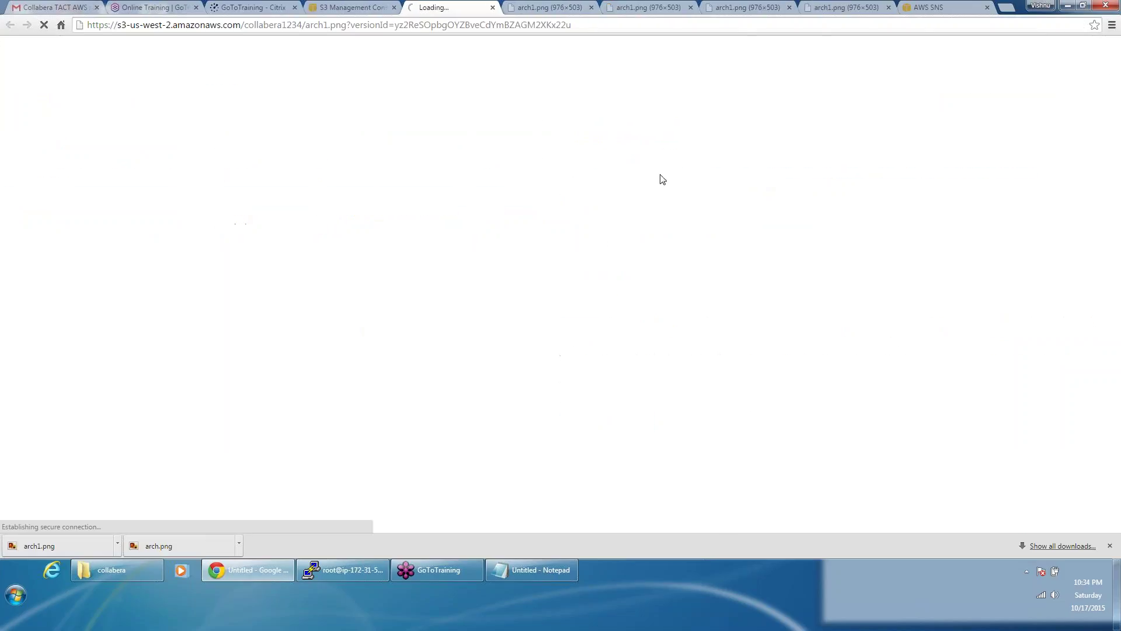
left_click(368, 7)
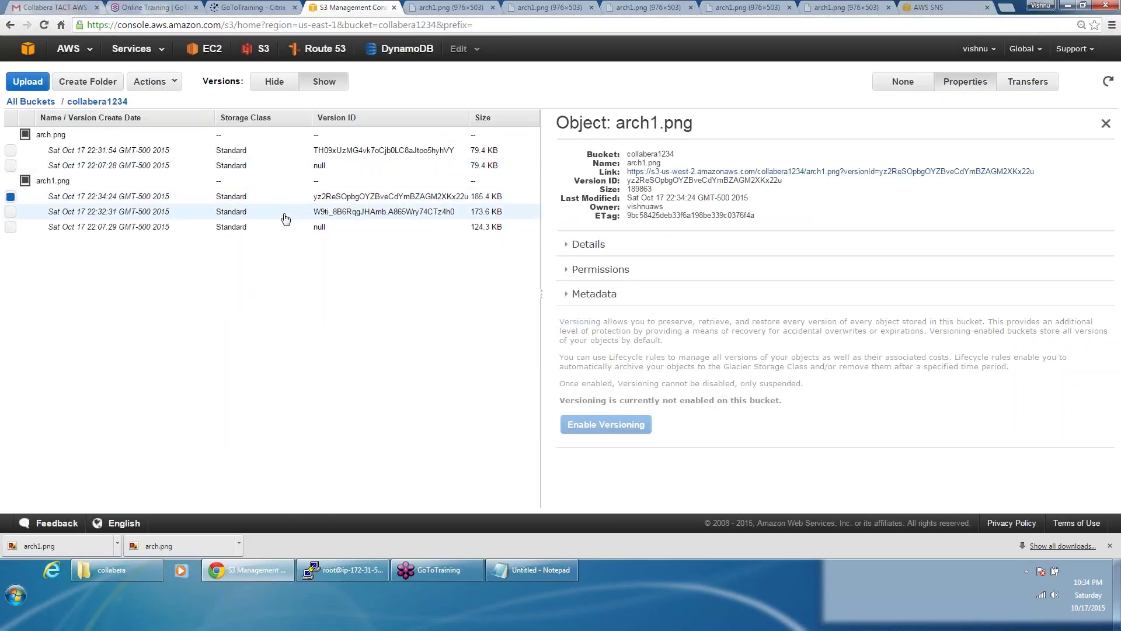
Step: Open the 22:32:31 arch1.png version, then list only current objects with versions hidden
left_click(828, 172)
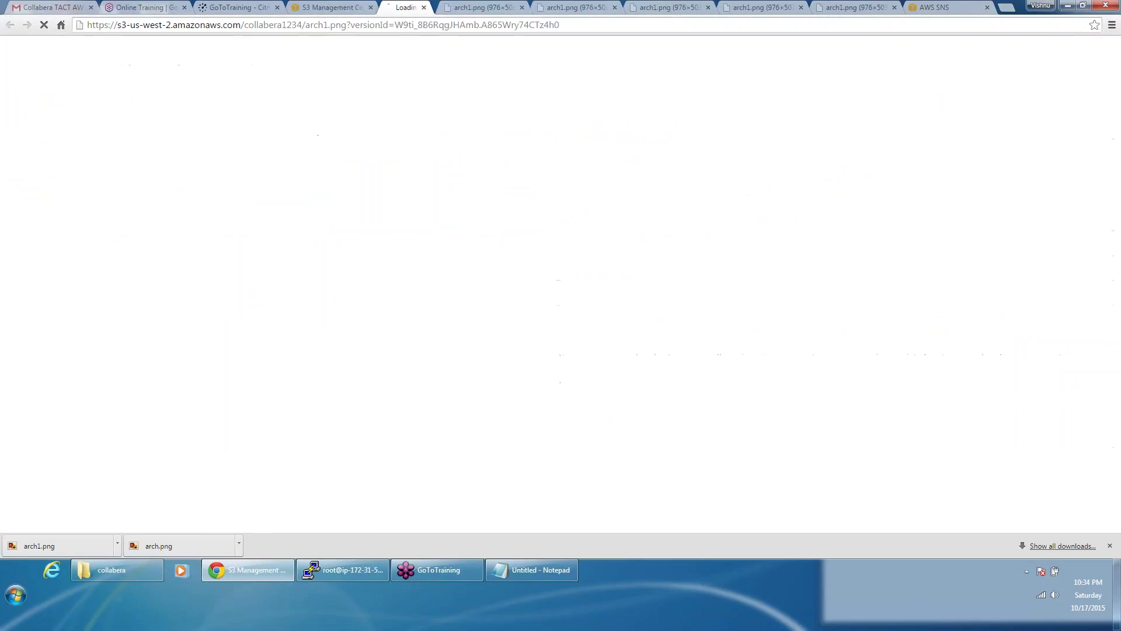
left_click(295, 7)
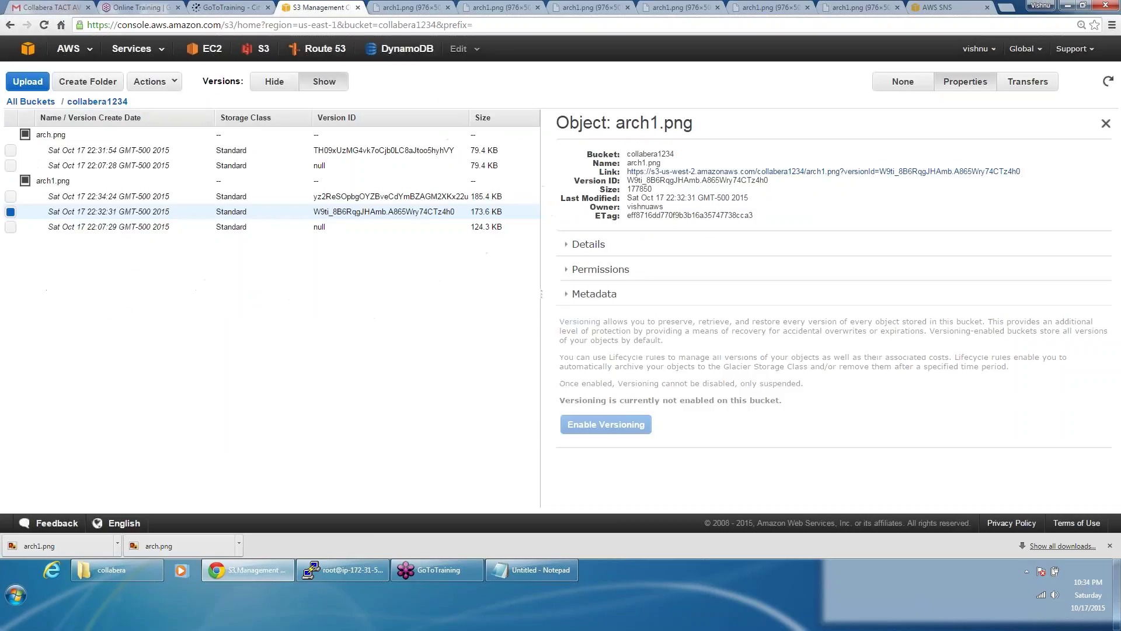
left_click(268, 88)
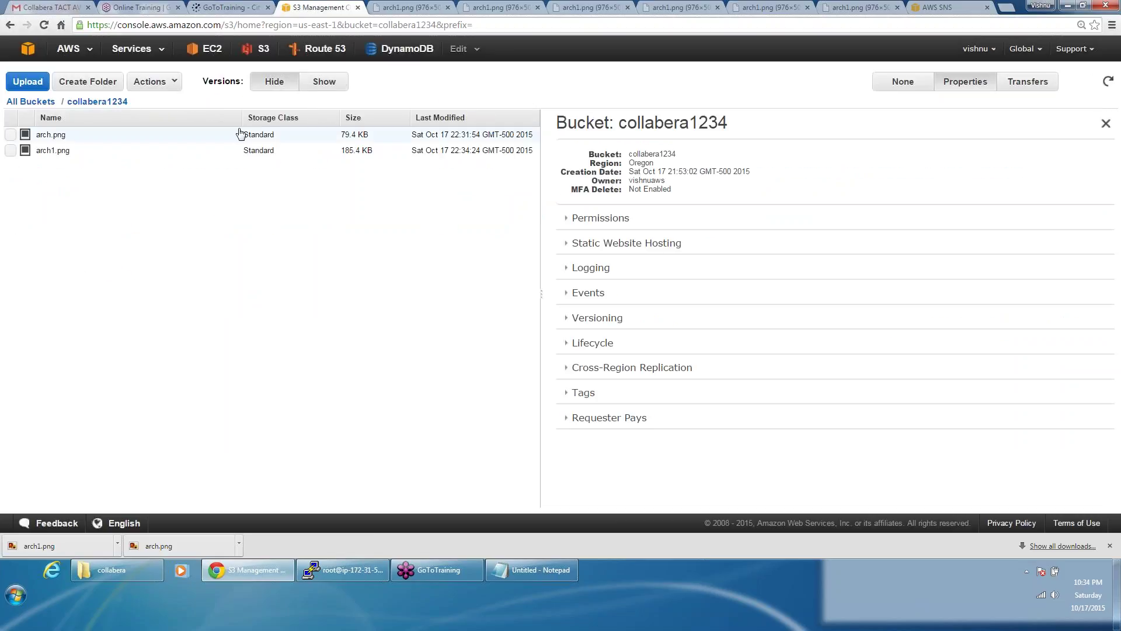
Step: Open the current arch1.png, close the six extra image tabs, and show all versions again
left_click(203, 156)
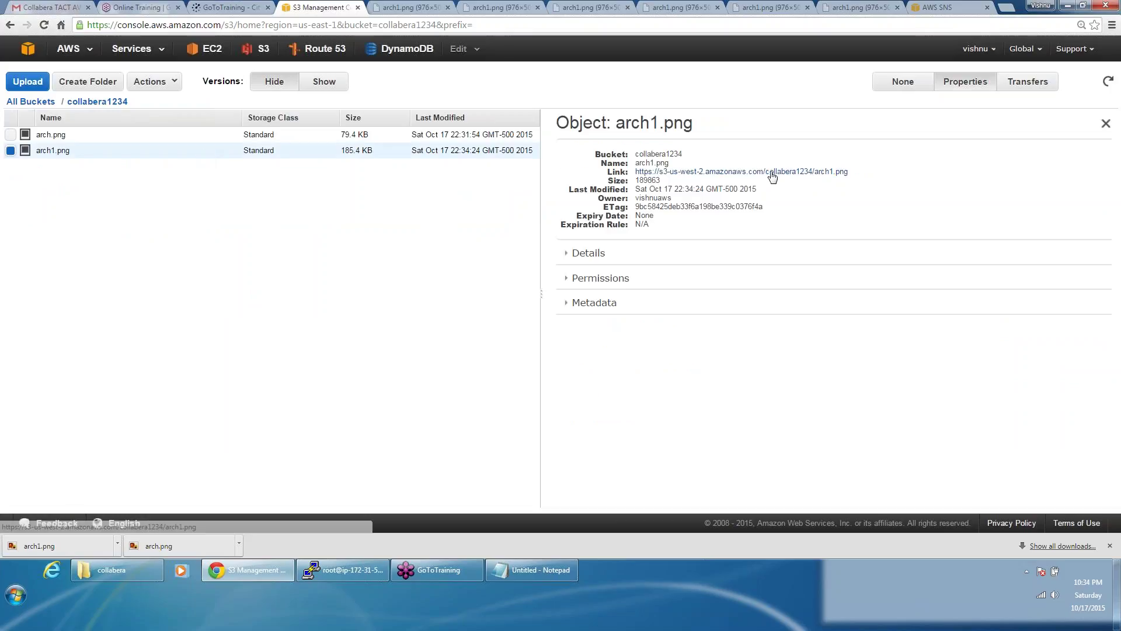
left_click(771, 171)
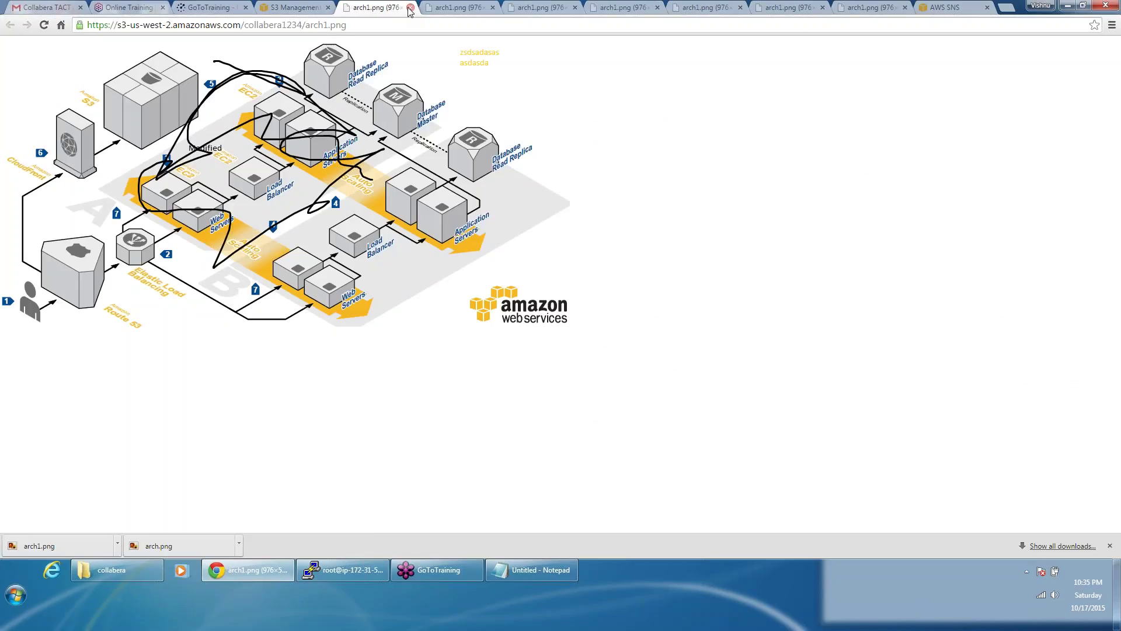
left_click(411, 8)
left_click(411, 8)
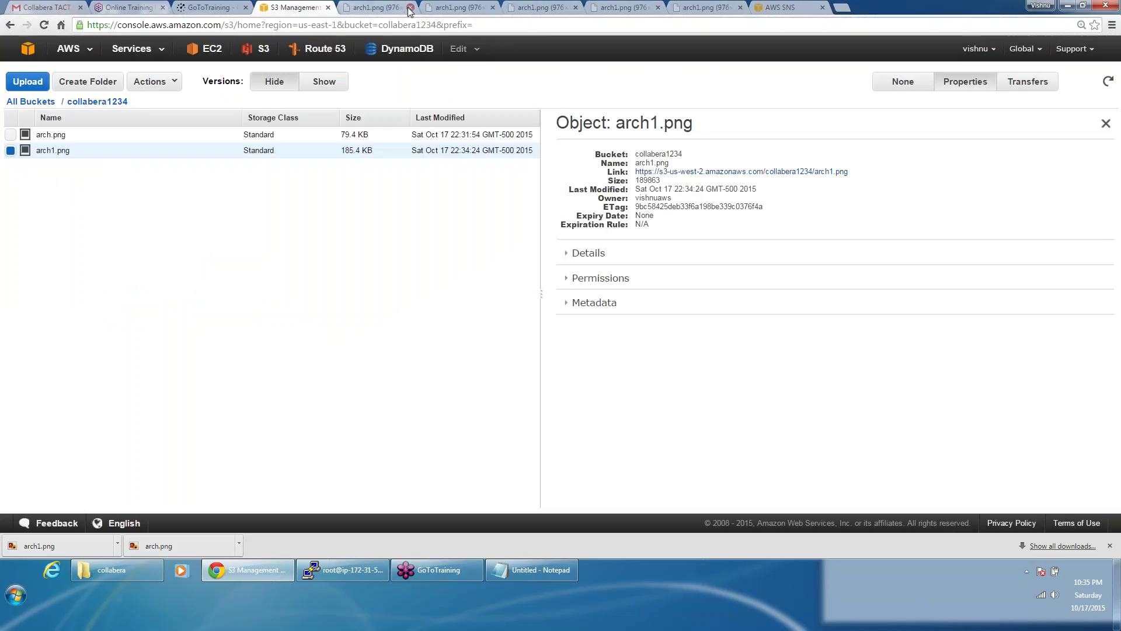
left_click(411, 8)
left_click(411, 8)
left_click(411, 8)
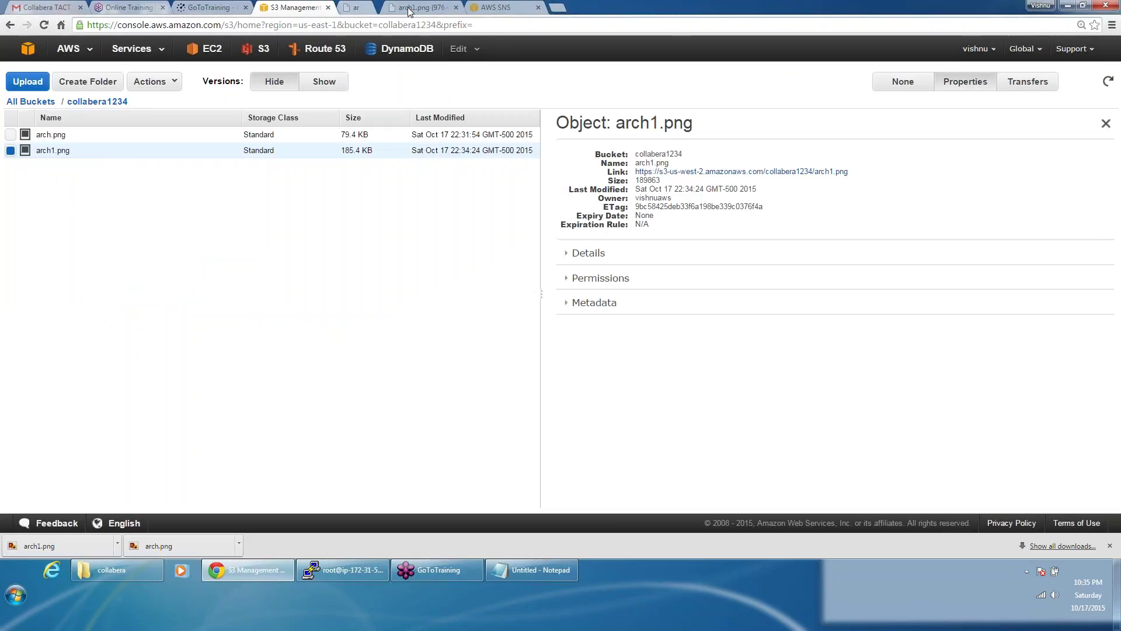
left_click(410, 8)
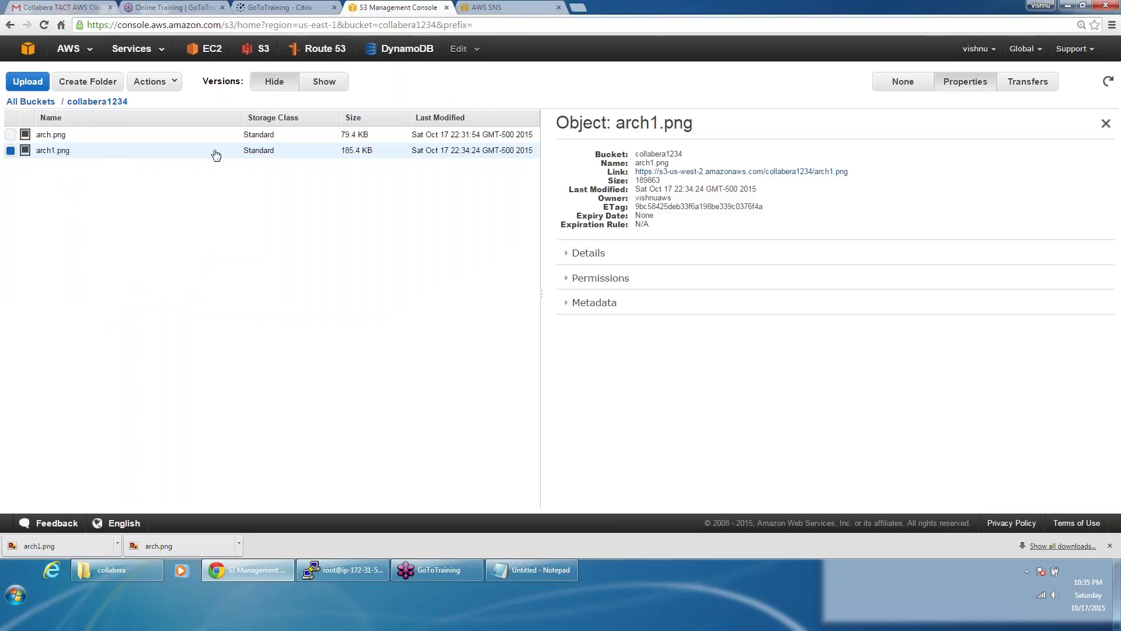
left_click(327, 82)
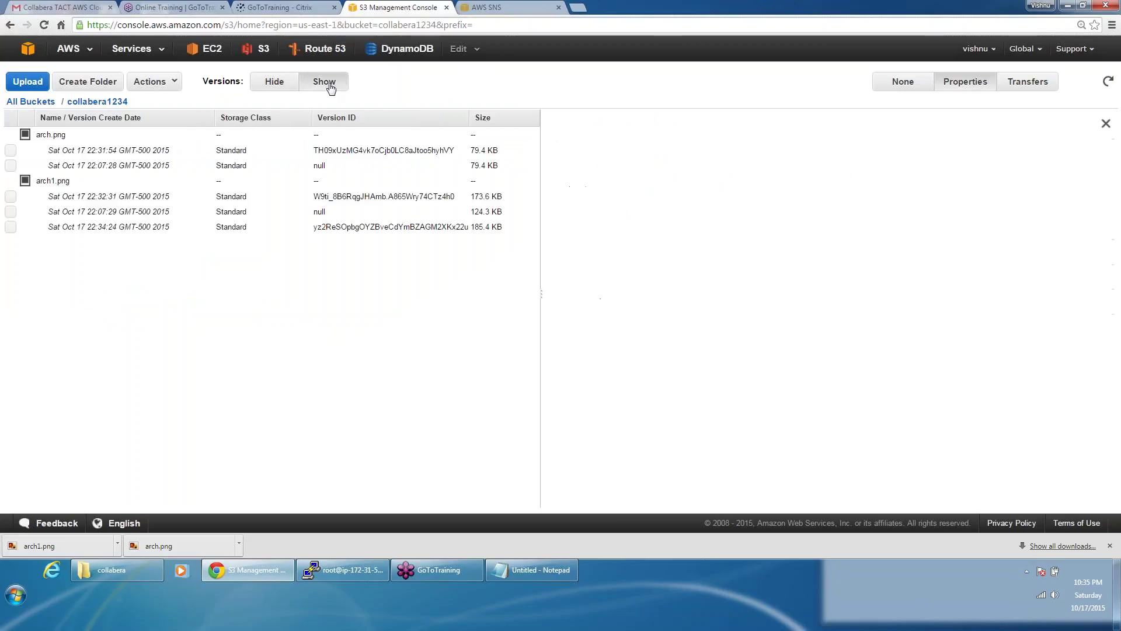
Step: Open the 22:34:24 arch1.png version's link in a new tab
left_click(195, 200)
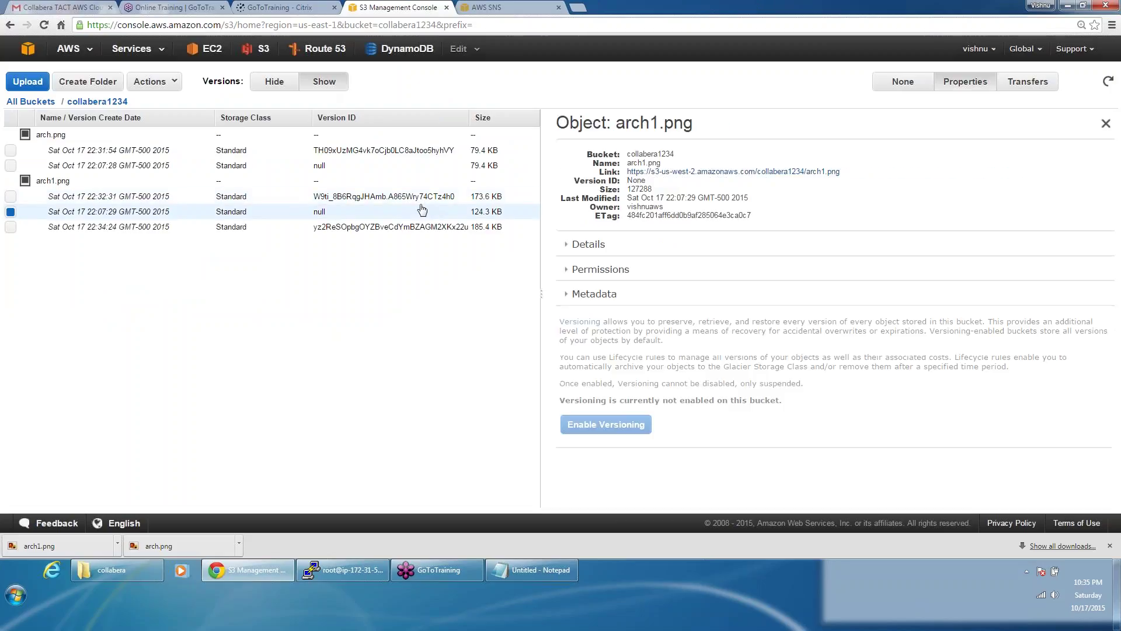
left_click(418, 228)
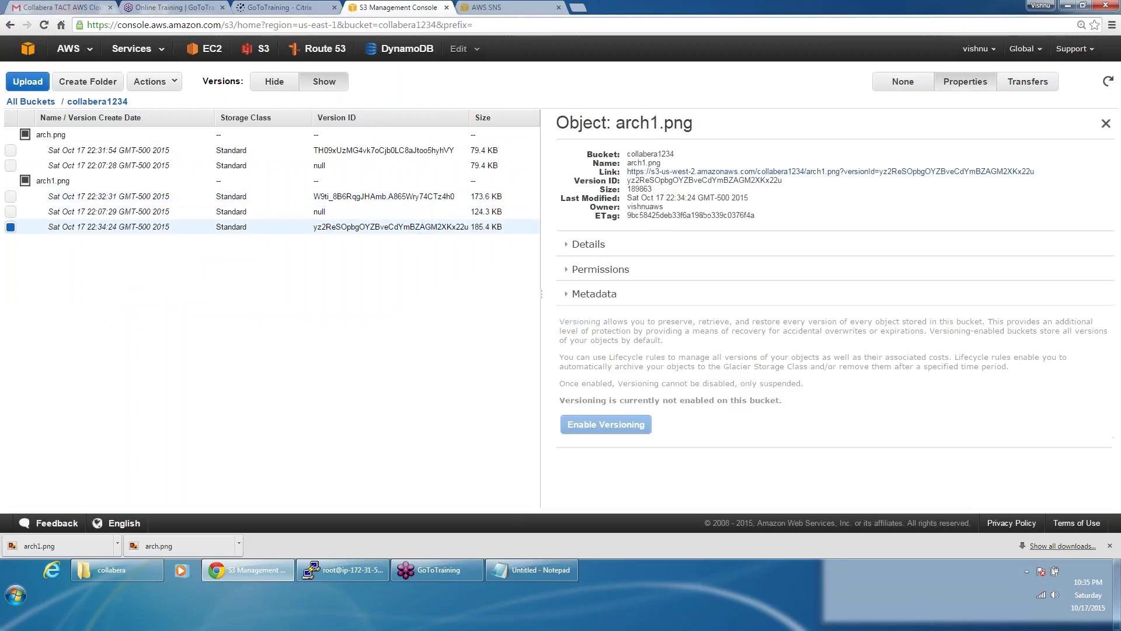
left_click(859, 173)
left_click(363, 13)
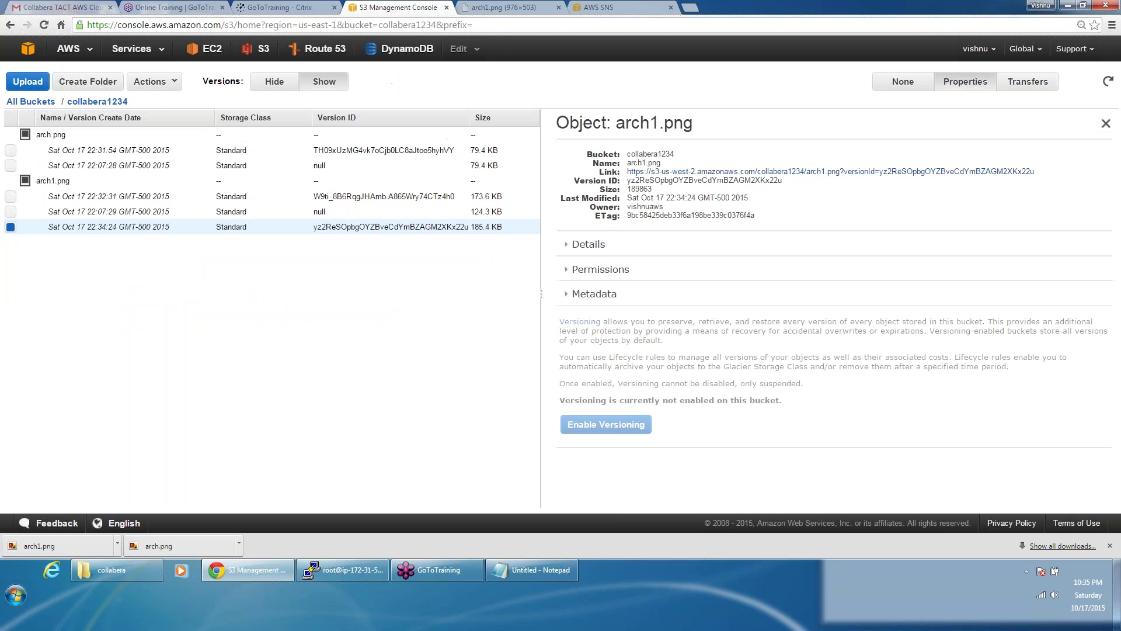
Step: Open the 22:32:31 version, then the 22:34:24 version again, each in a new tab
left_click(435, 196)
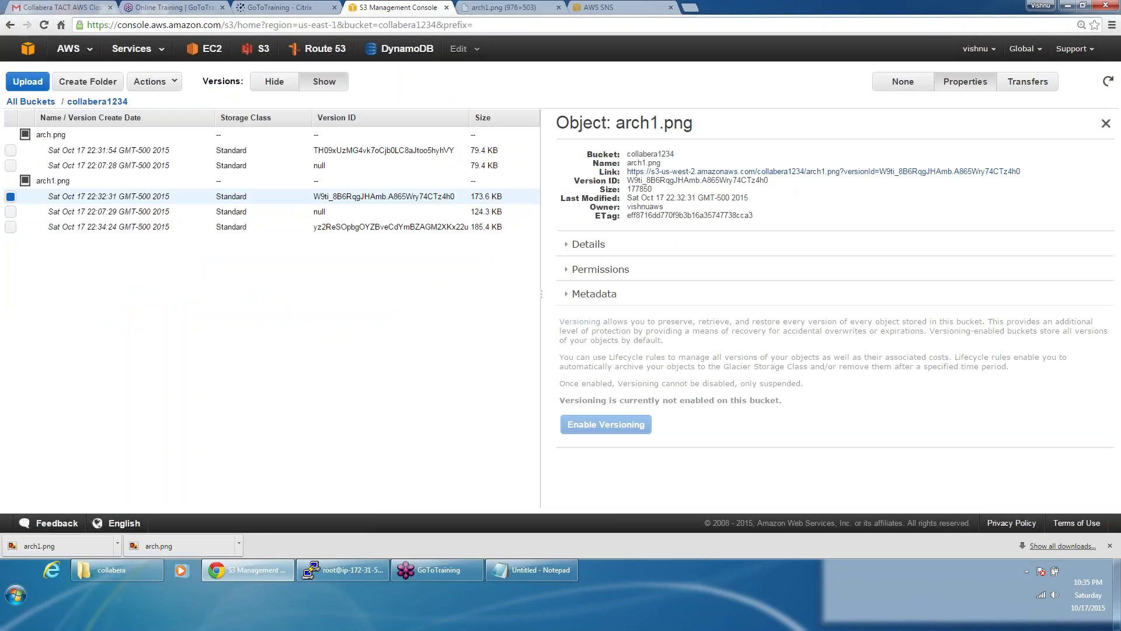
left_click(824, 171)
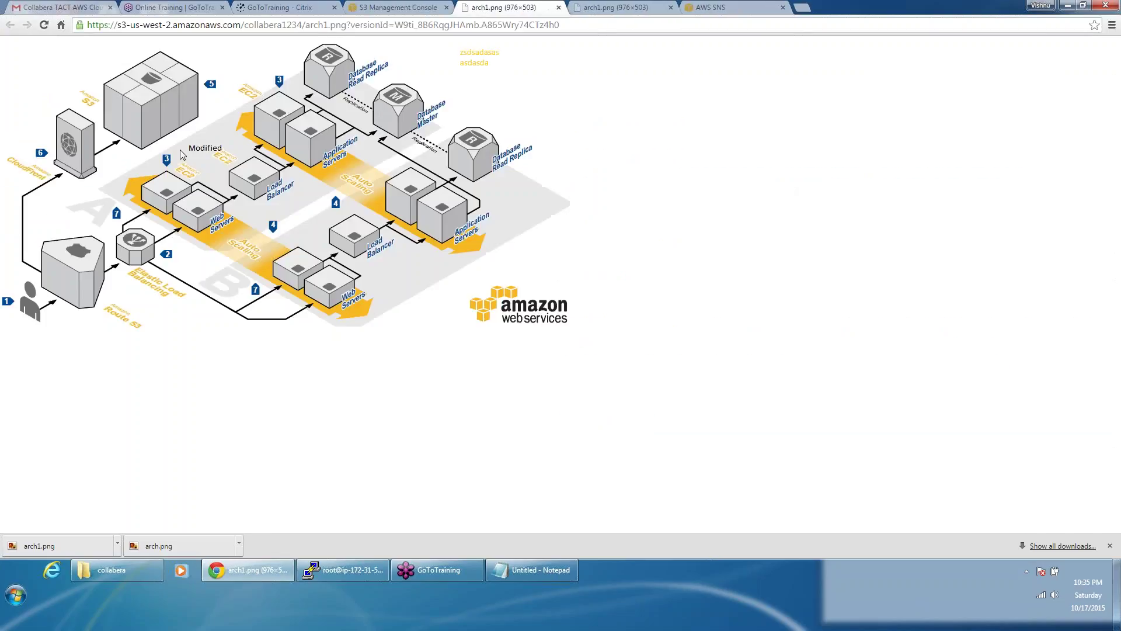
left_click(399, 7)
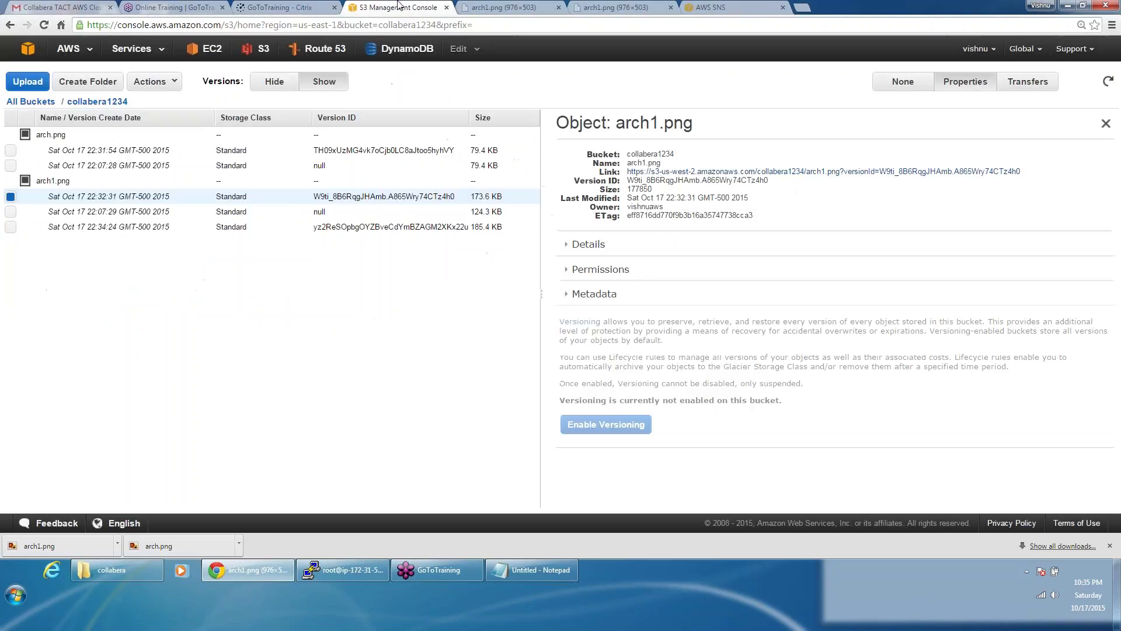
left_click(370, 226)
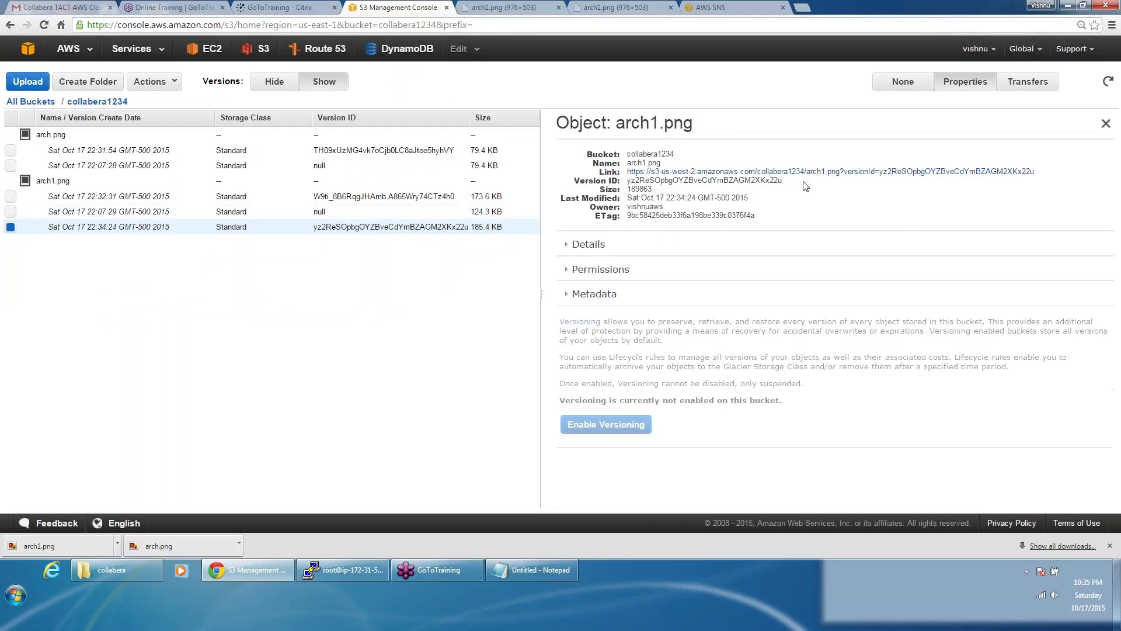
left_click(812, 172)
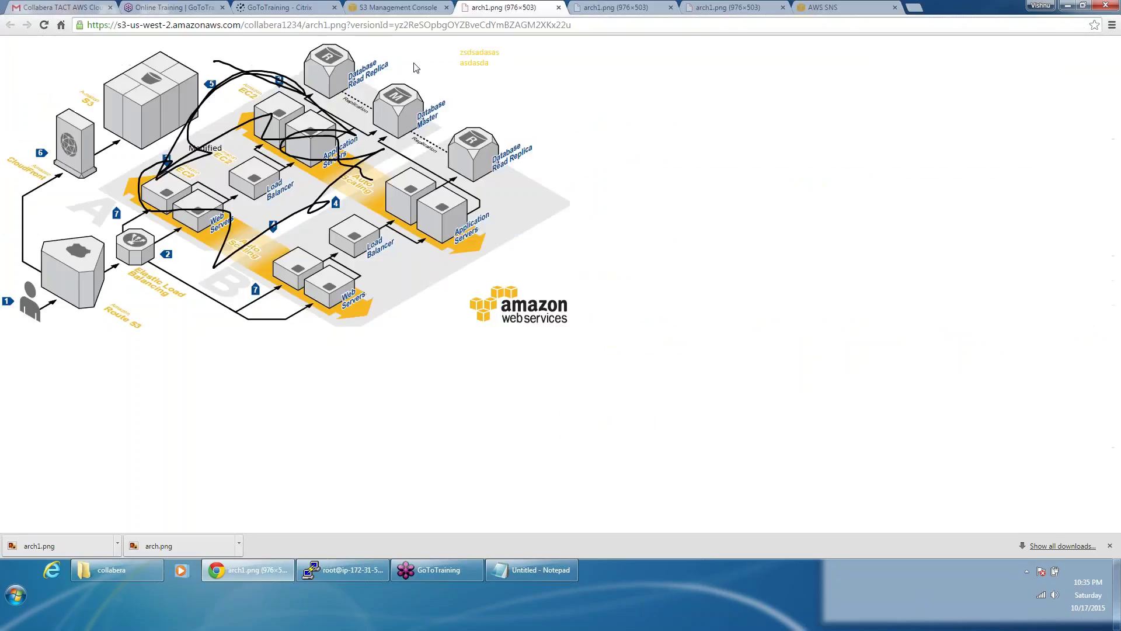
left_click(410, 6)
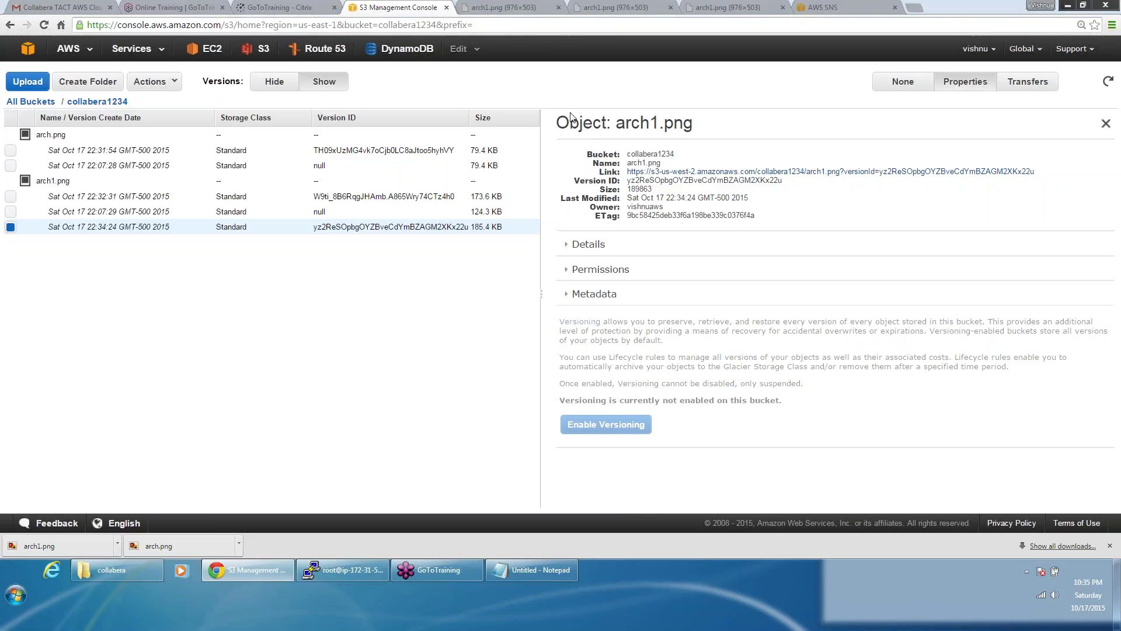
Step: Reopen collabera1234 from All Buckets and list its current objects with versions hidden
left_click(31, 102)
double_click(56, 149)
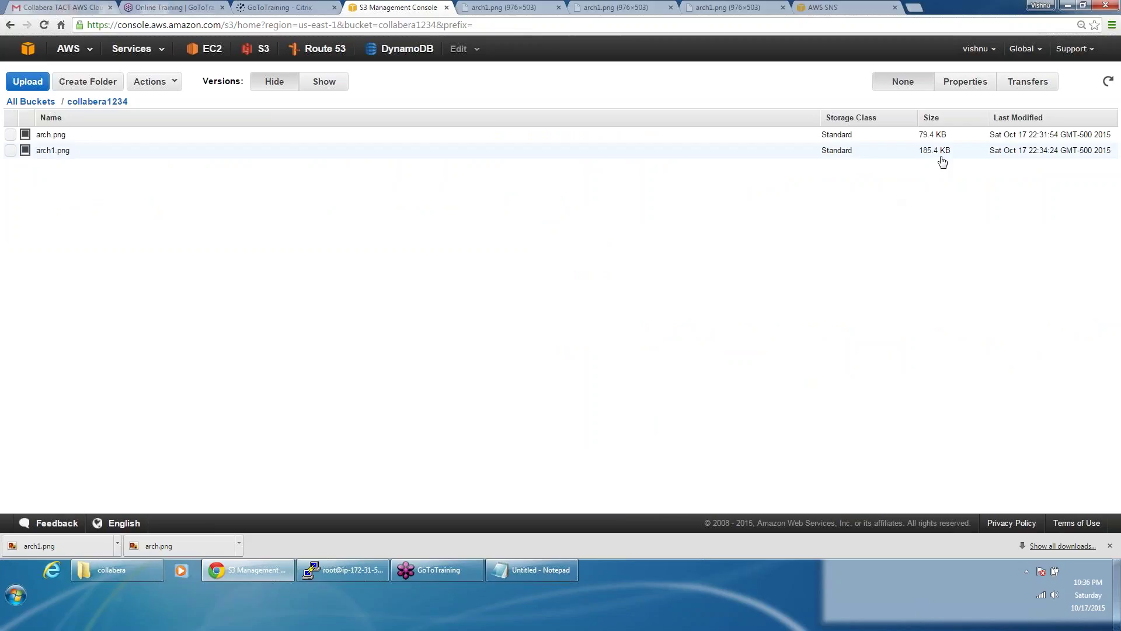
left_click(324, 83)
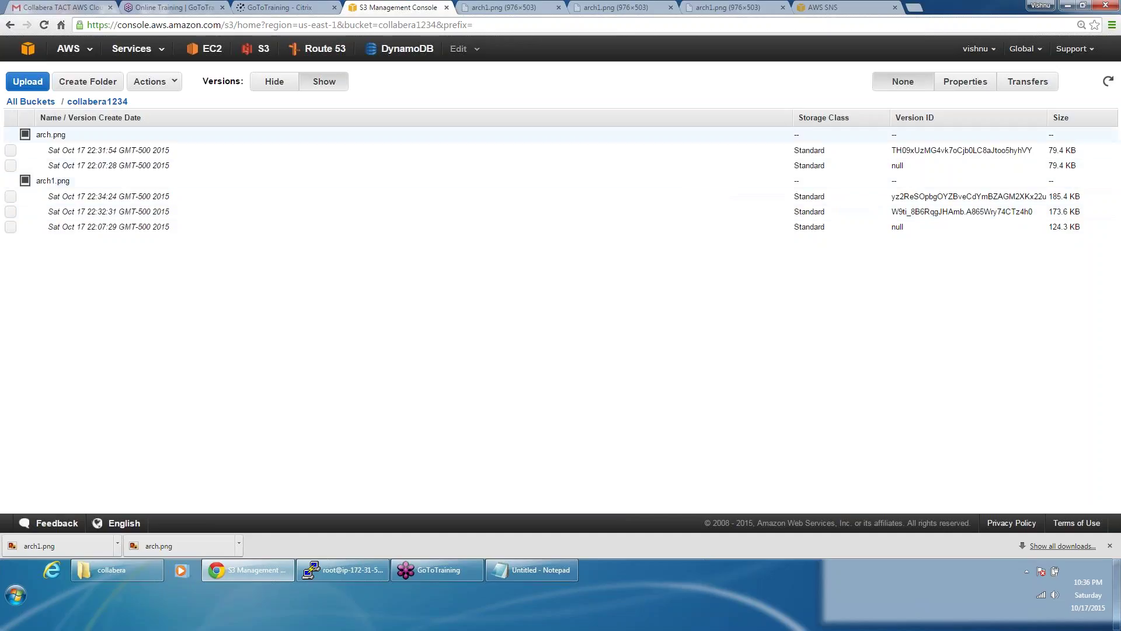
left_click(271, 81)
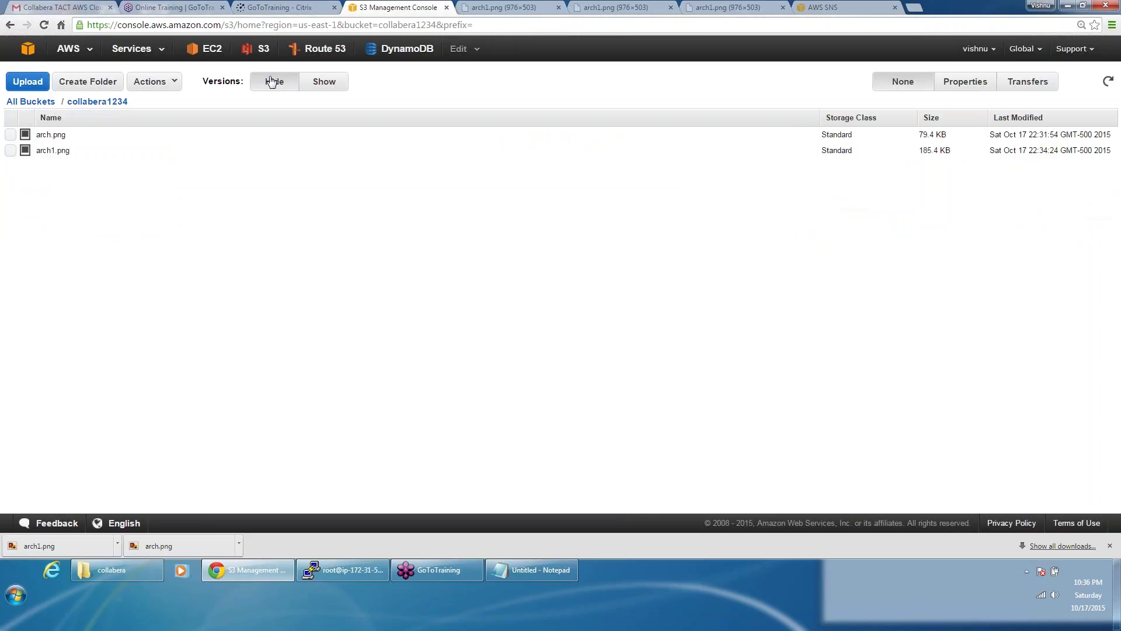
Step: Delete the current arch1.png from collabera1234
left_click(11, 151)
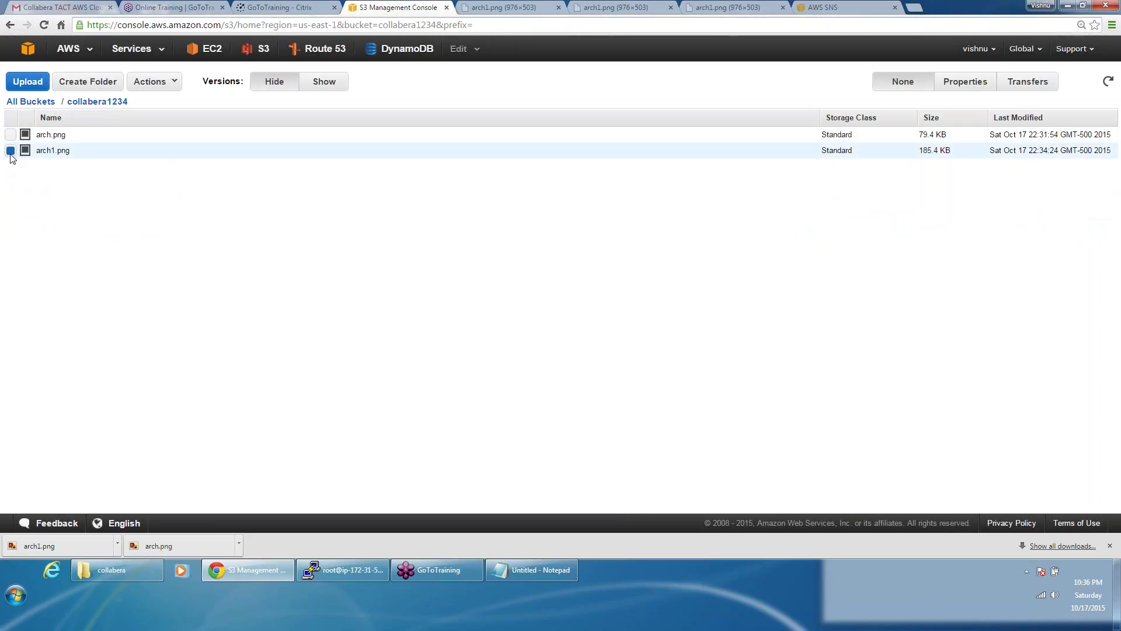
left_click(158, 88)
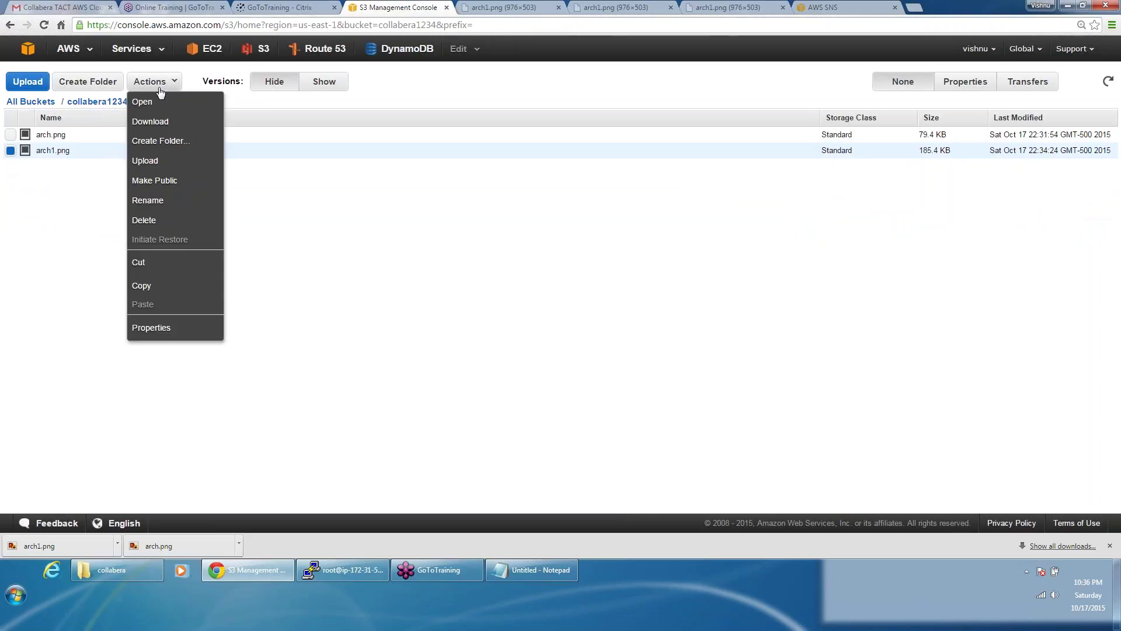
left_click(153, 222)
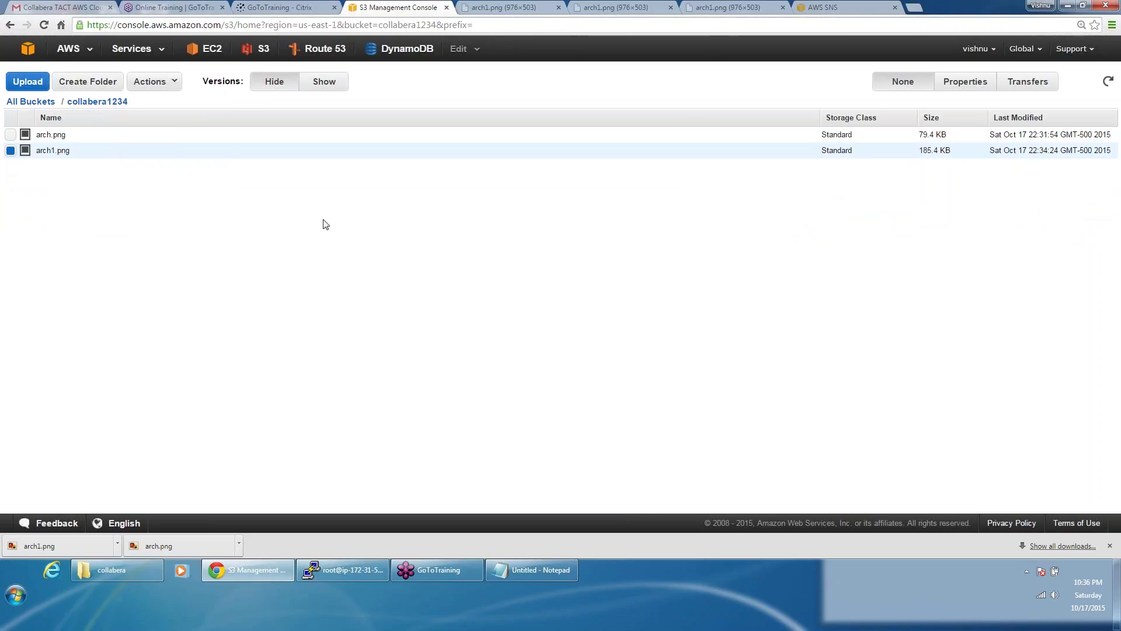
left_click(639, 99)
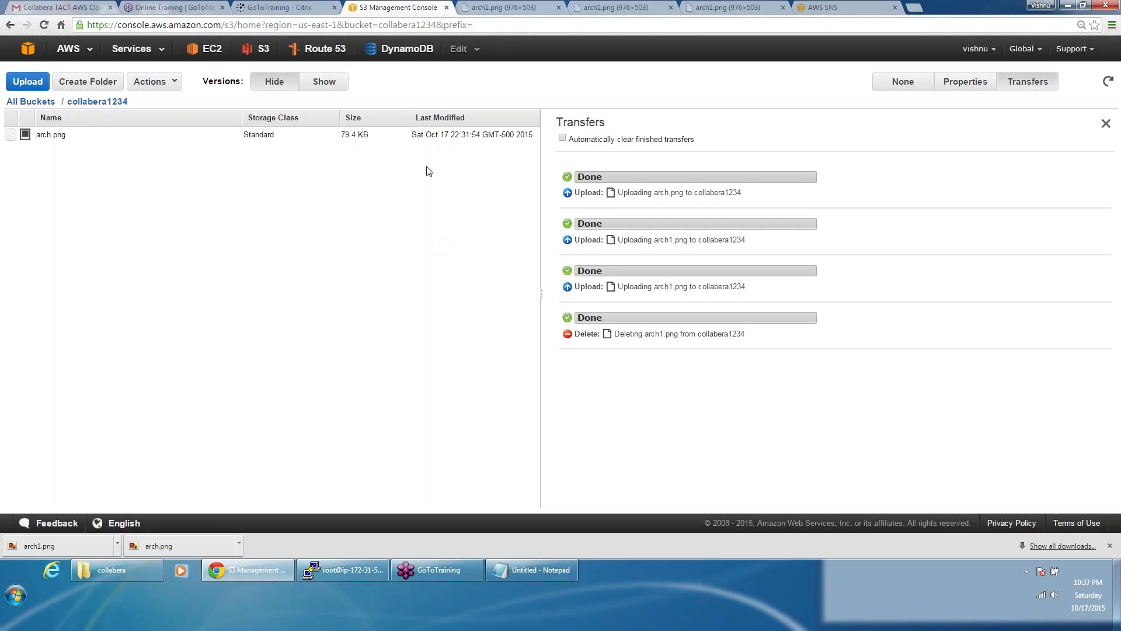
Step: Show all versions and select the 22:34:24 arch1.png version below the new delete marker
left_click(325, 83)
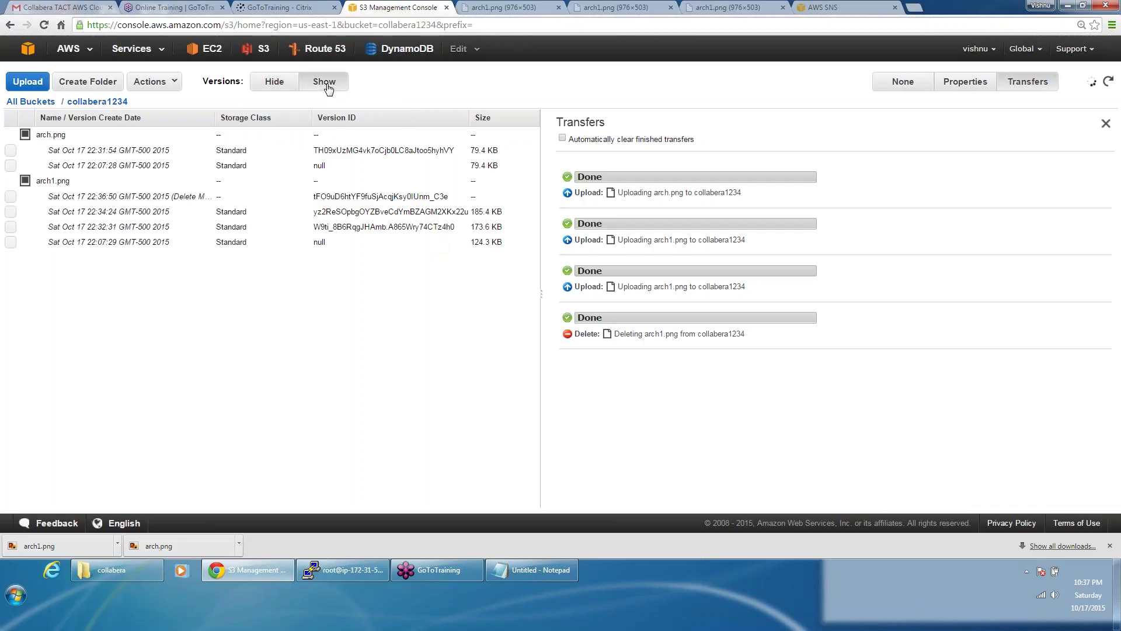
left_click(174, 196)
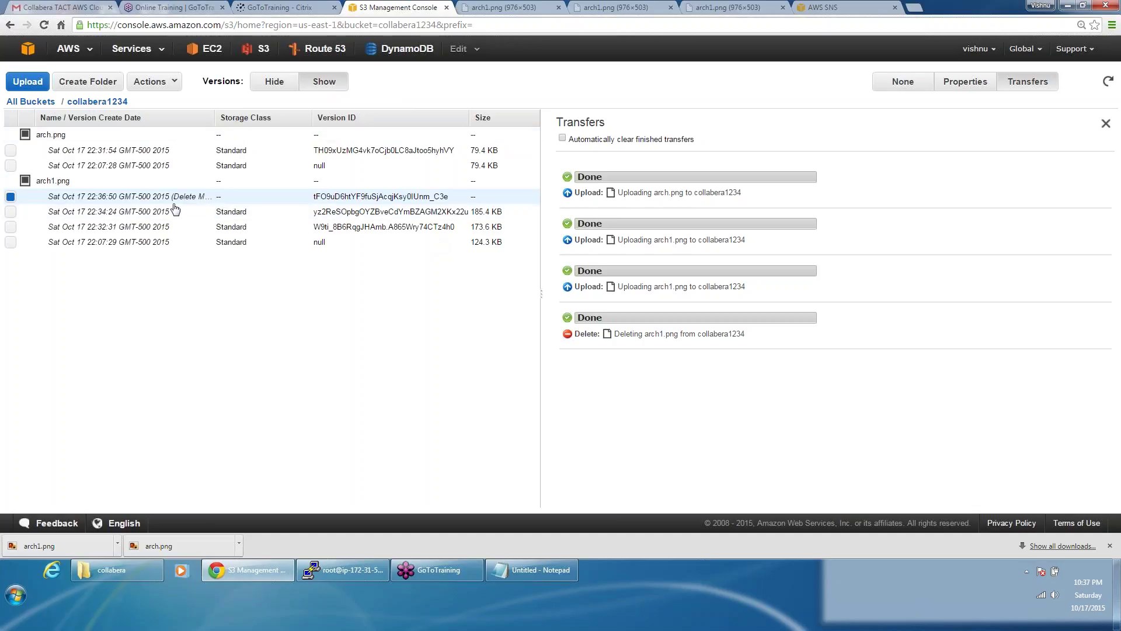
left_click(10, 212)
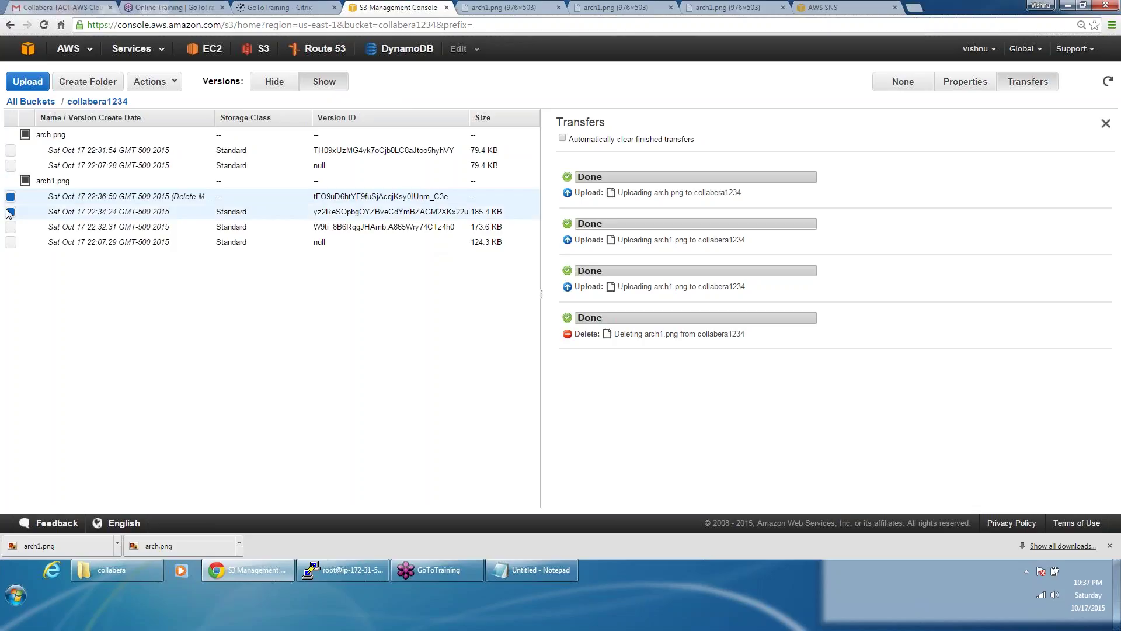
left_click(10, 198)
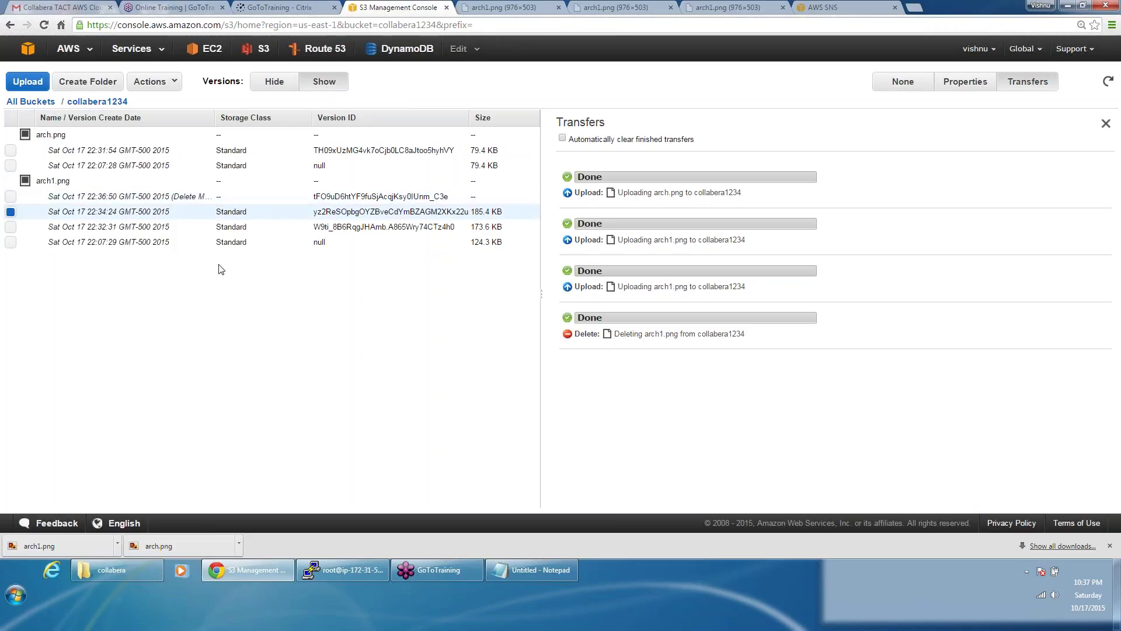
Step: Open the 22:34:24 and 22:32:31 arch1.png versions in new tabs
left_click(969, 83)
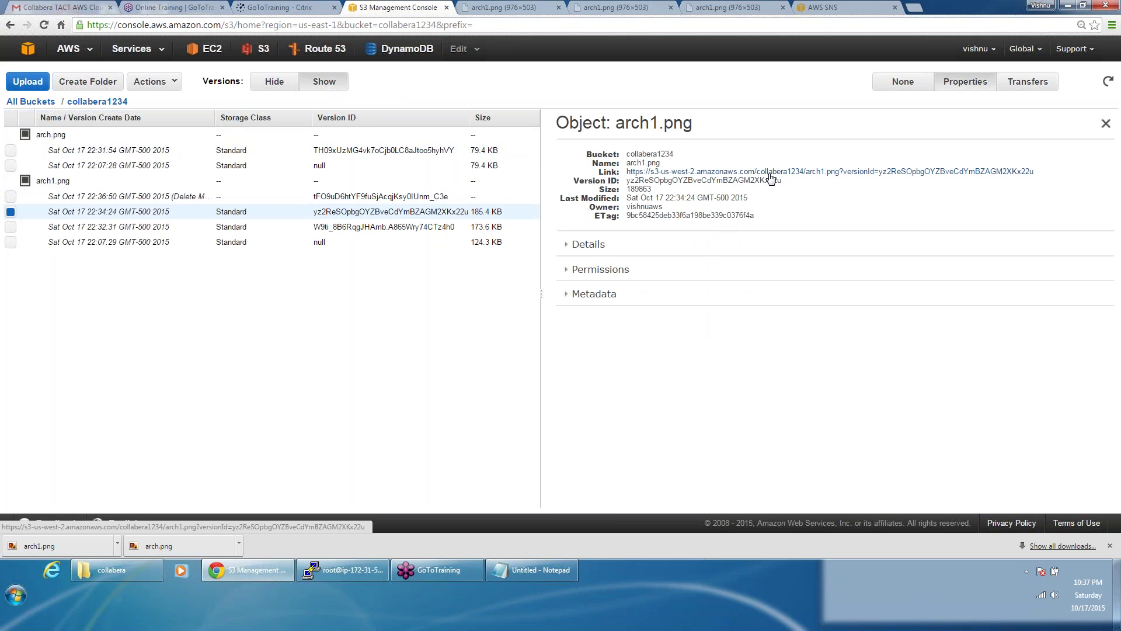
left_click(770, 175)
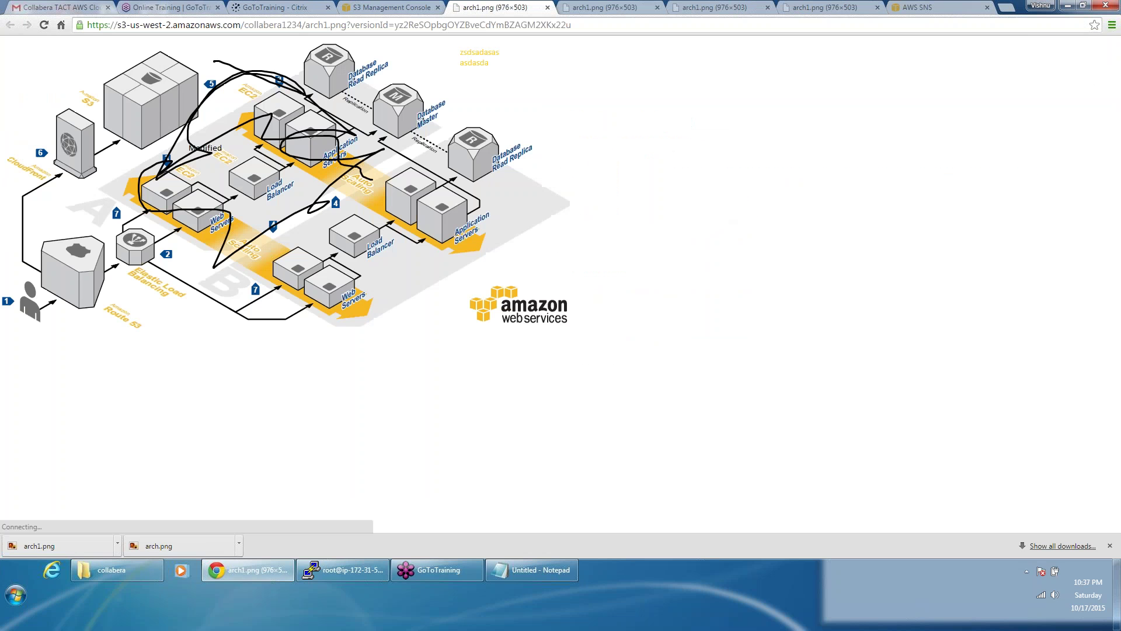
left_click(383, 8)
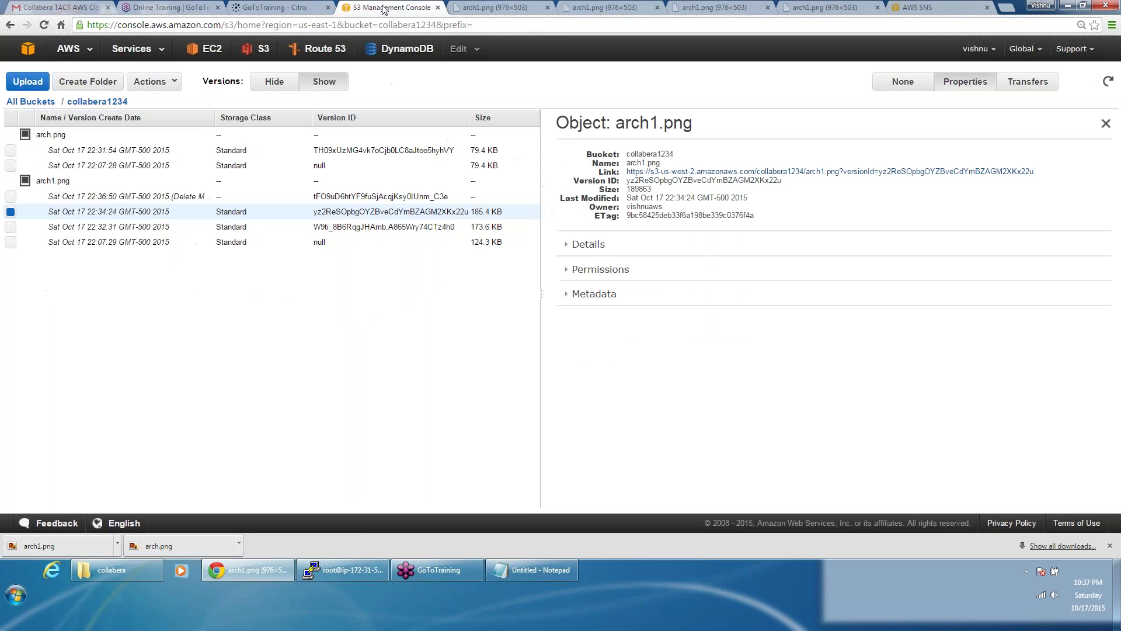
left_click(9, 214)
left_click(10, 226)
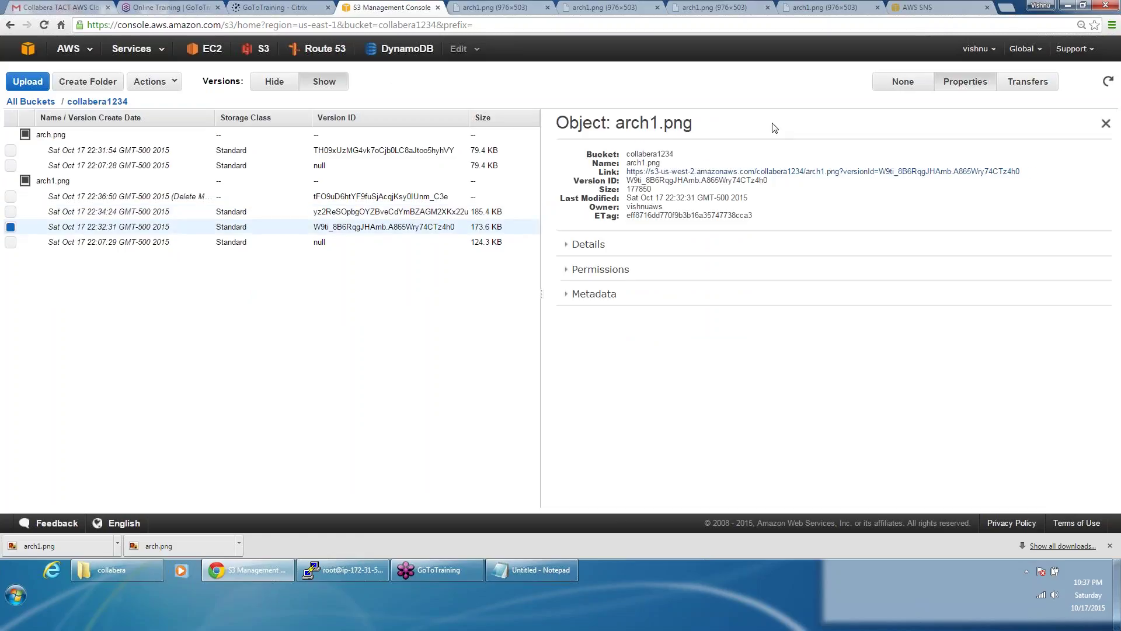
left_click(817, 171)
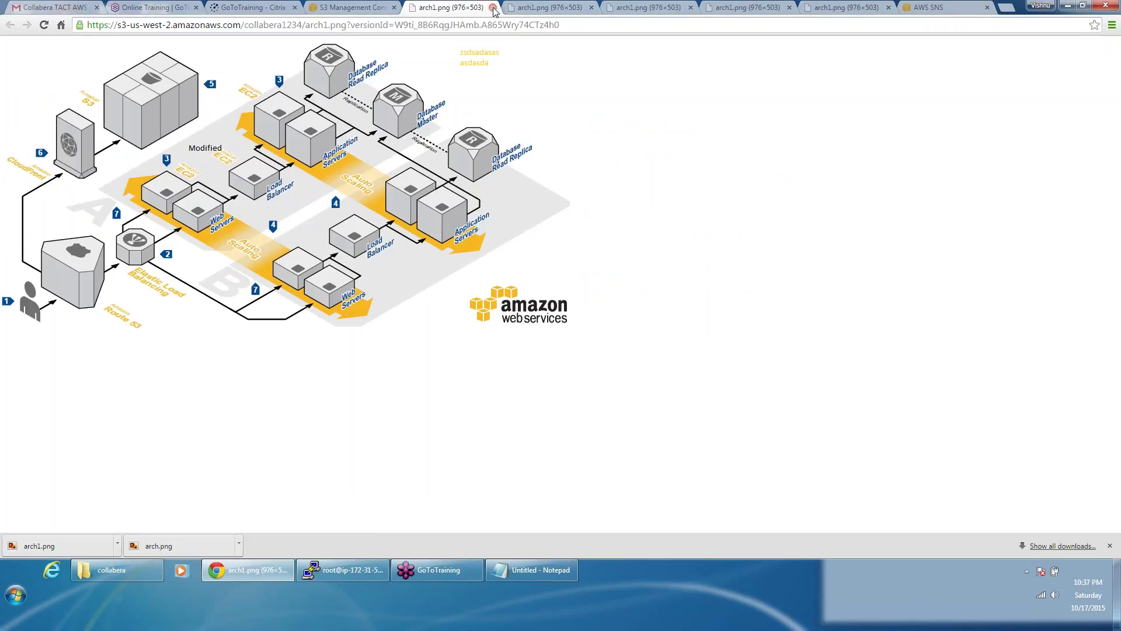
Step: Close the five extra arch1.png image tabs and select the 22:36:50 delete marker
left_click(494, 9)
left_click(494, 8)
left_click(493, 8)
left_click(494, 8)
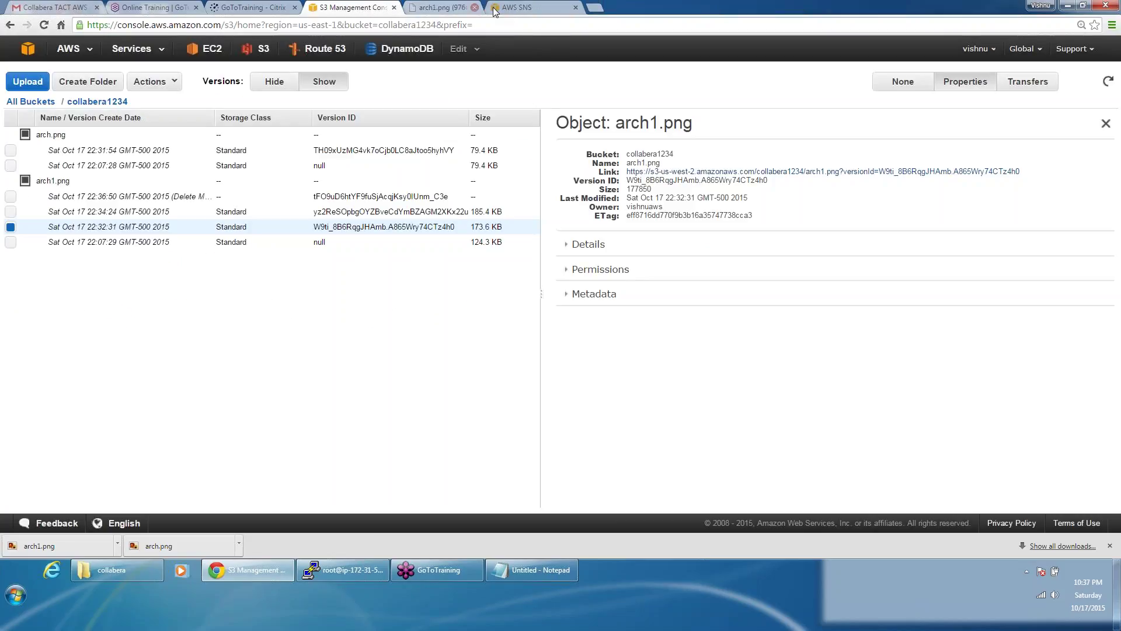
left_click(475, 8)
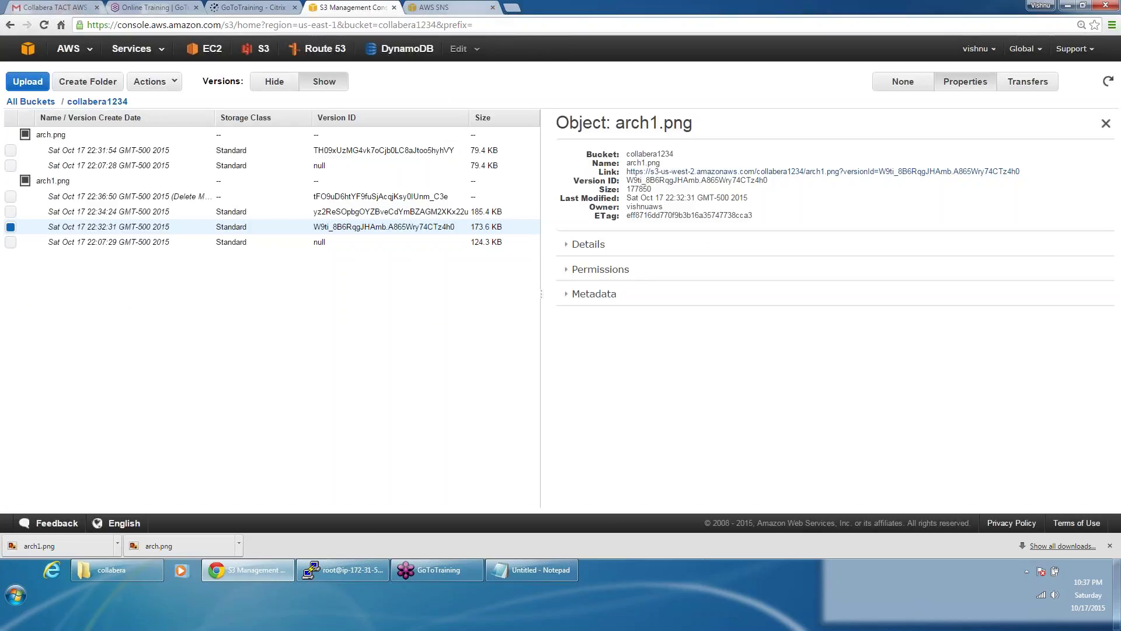
left_click(10, 196)
Step: Permanently delete all four selected arch1.png versions, refresh, and return to the bucket list
left_click(10, 212)
left_click(10, 241)
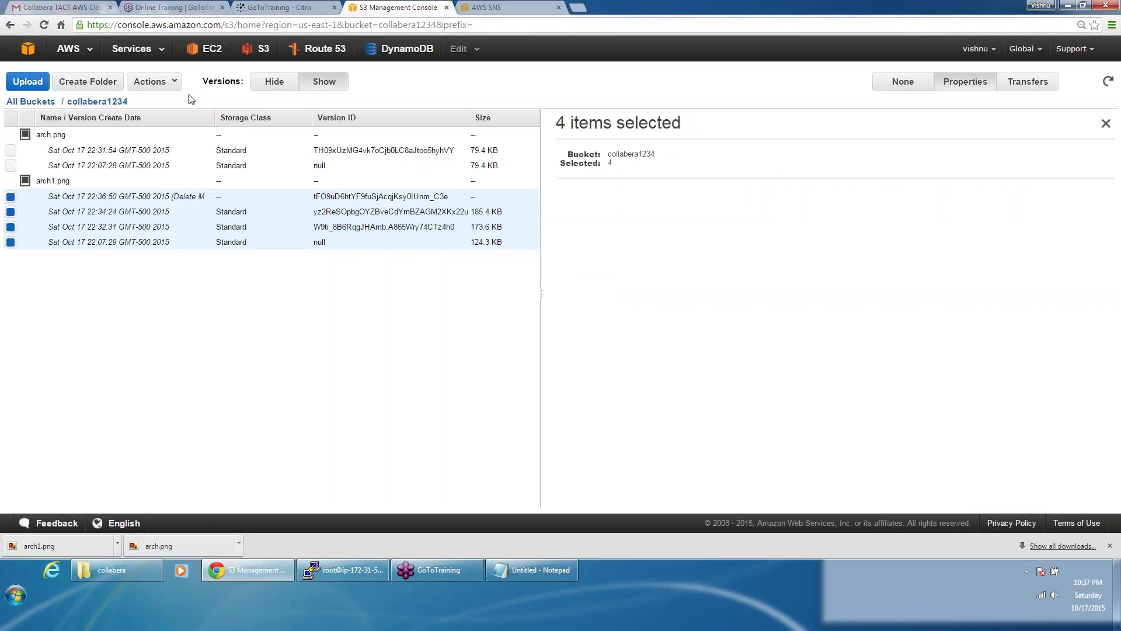
left_click(170, 86)
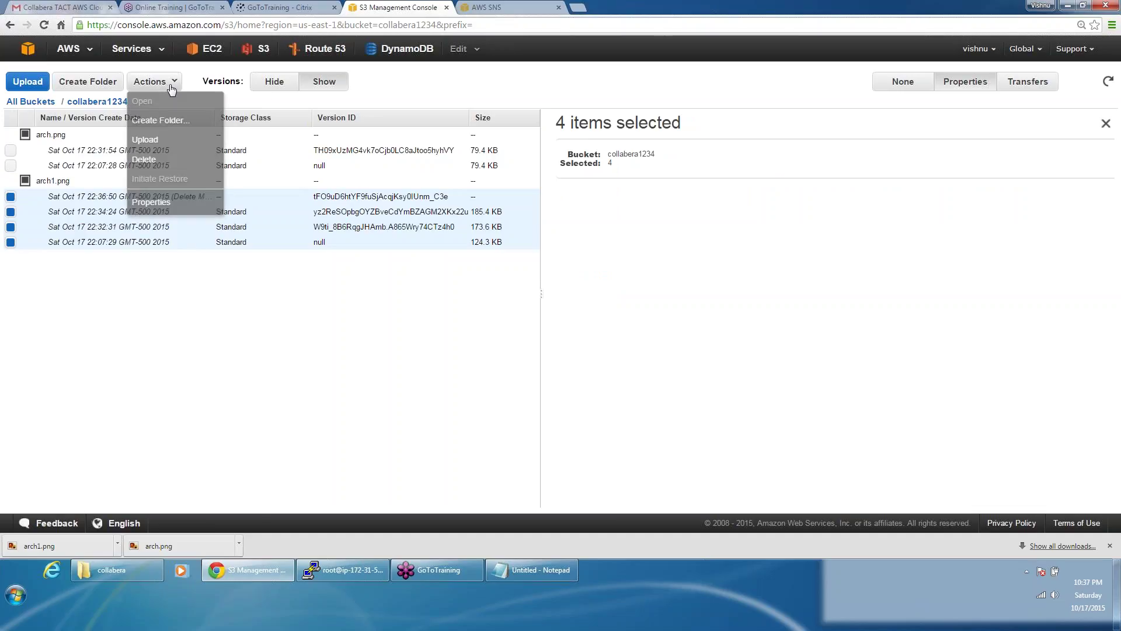
left_click(169, 160)
left_click(641, 101)
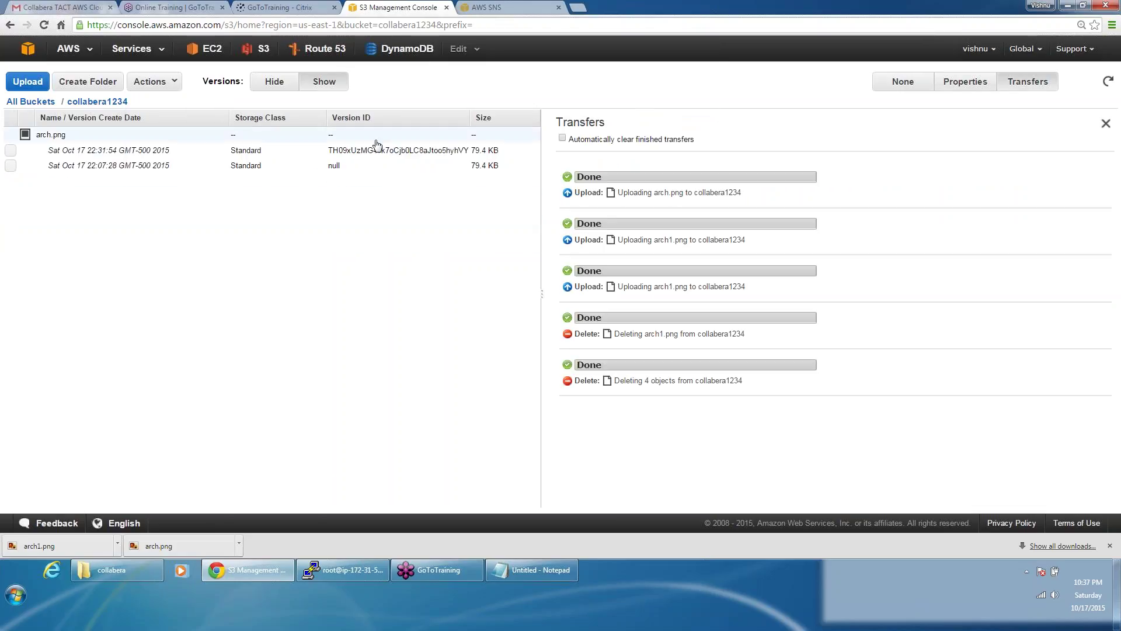
left_click(105, 103)
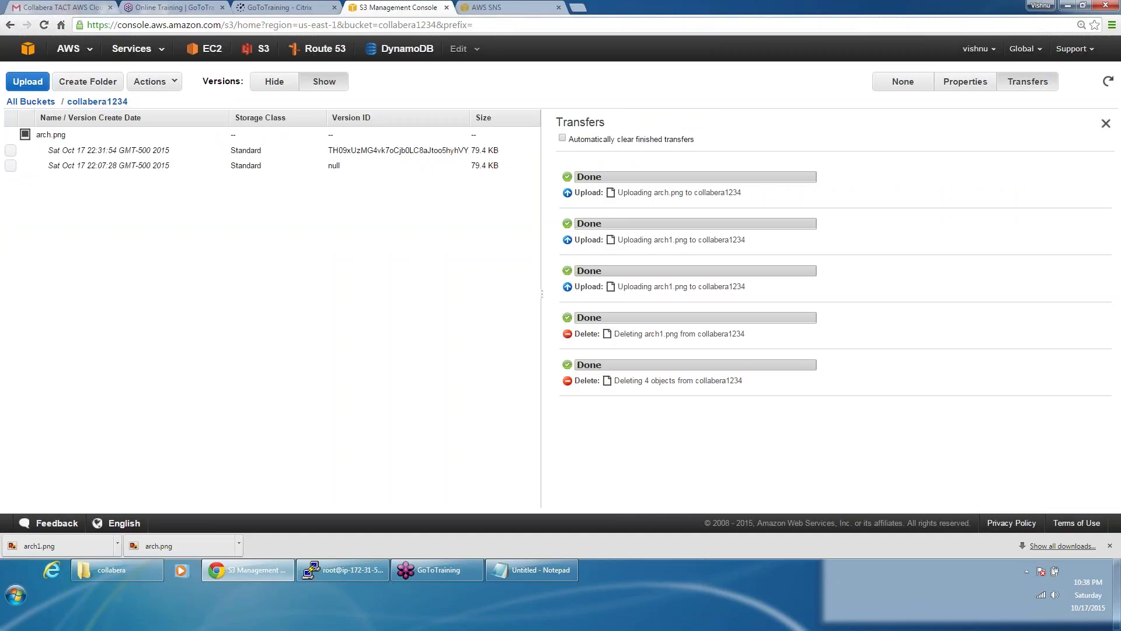
left_click(30, 101)
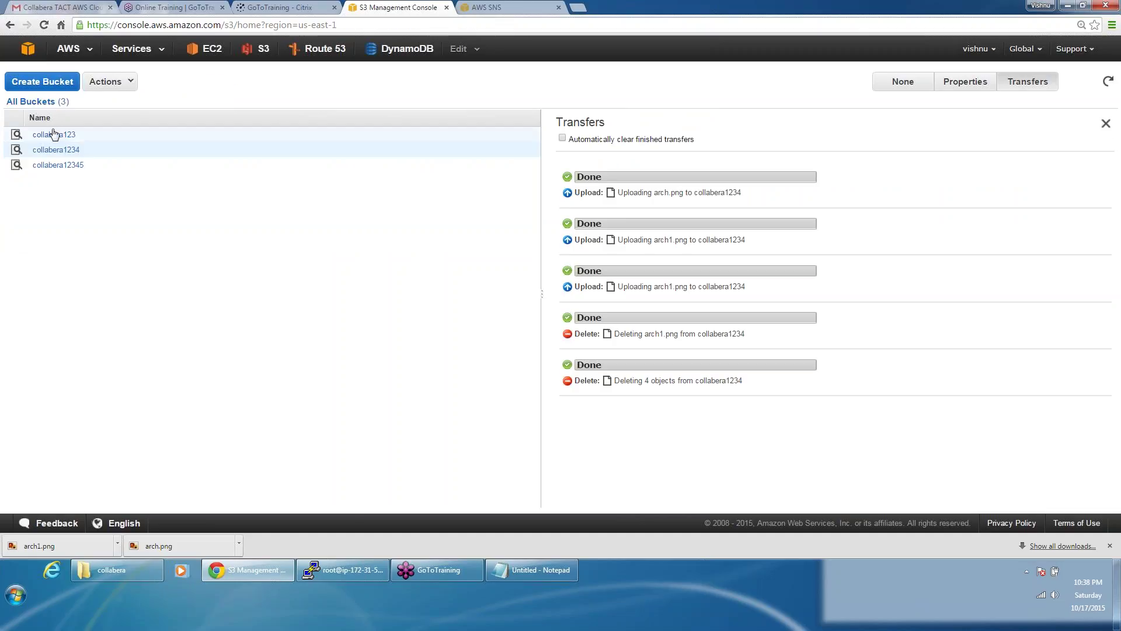
Step: Open collabera1234 with all versions shown, then go back to the bucket list
left_click(55, 150)
left_click(321, 81)
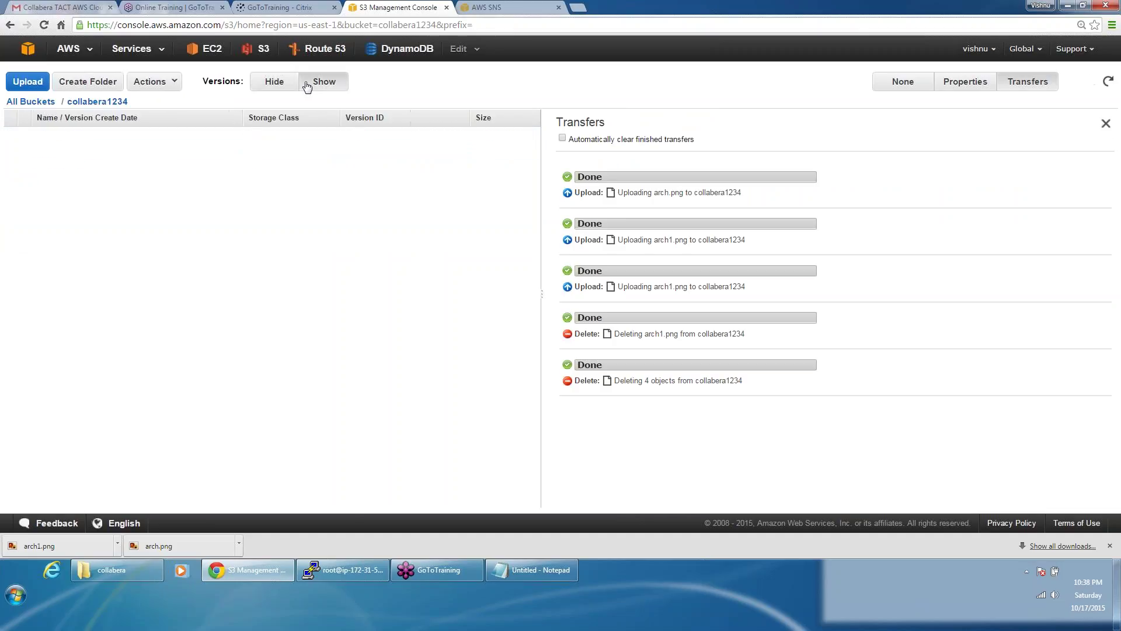
left_click(30, 101)
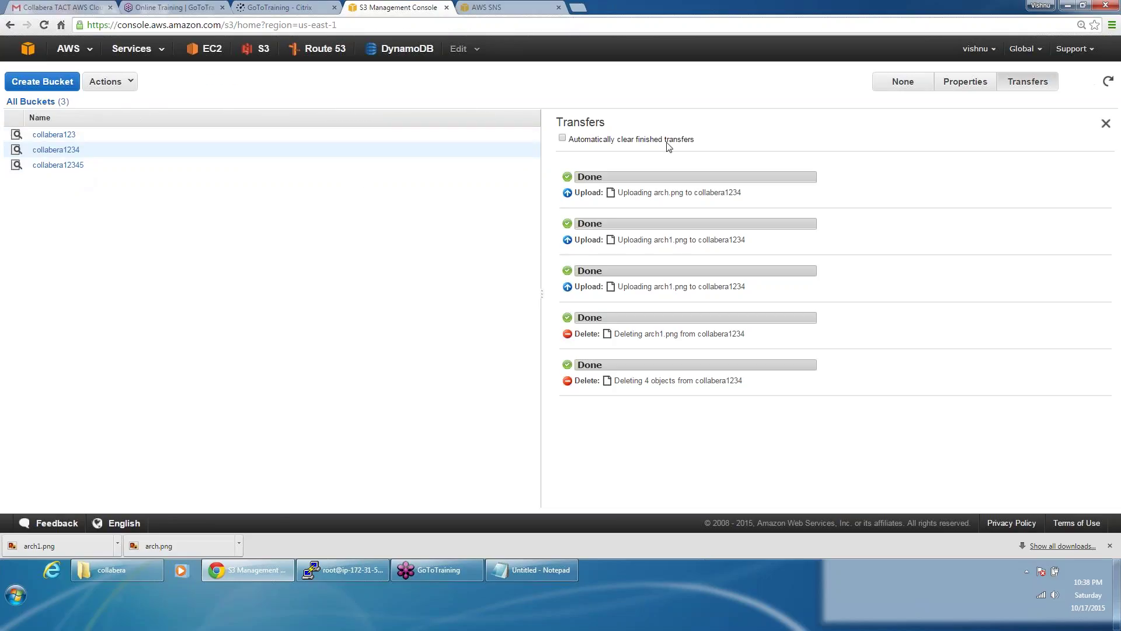
Step: Expand collabera1234's Lifecycle properties and open the AWS console home in a new tab
left_click(959, 89)
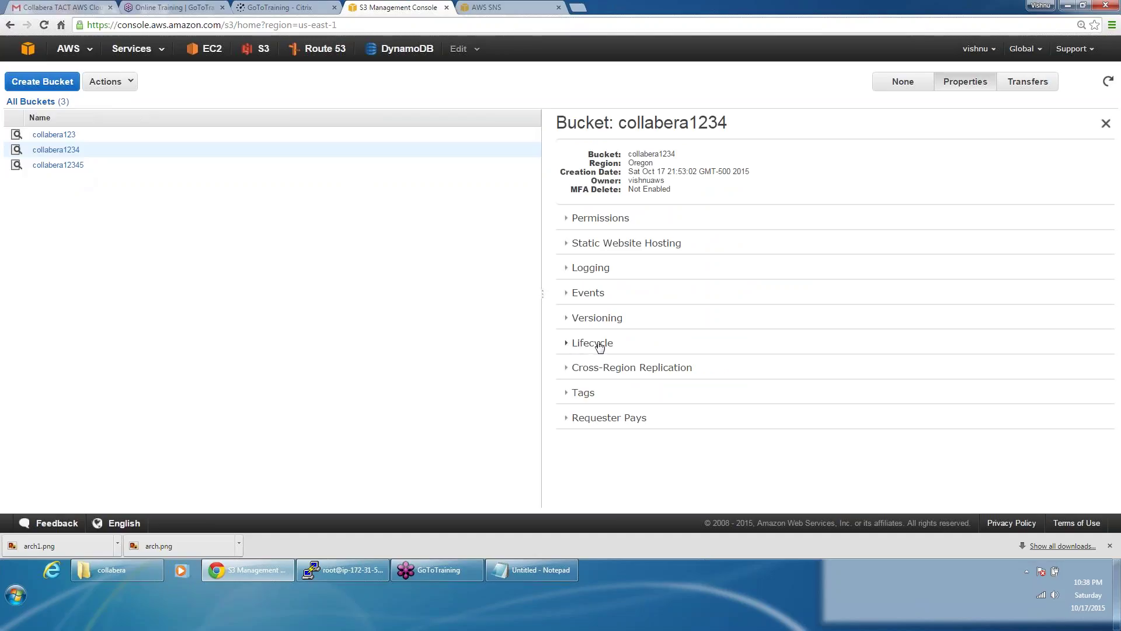
left_click(593, 343)
scroll(694, 329, "down", 1)
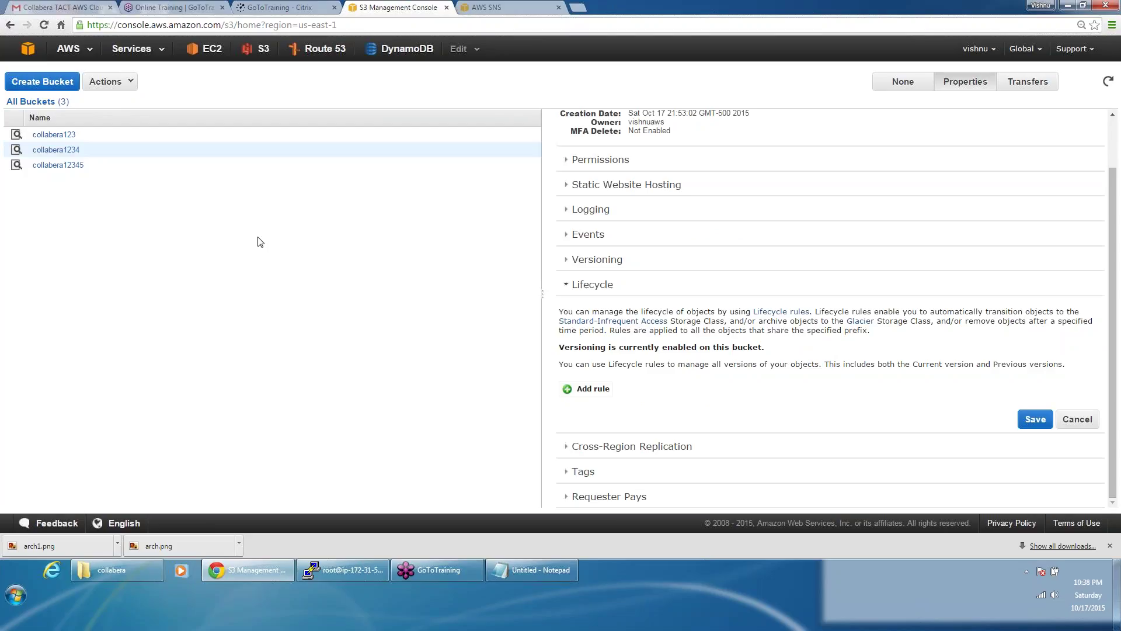
right_click(26, 49)
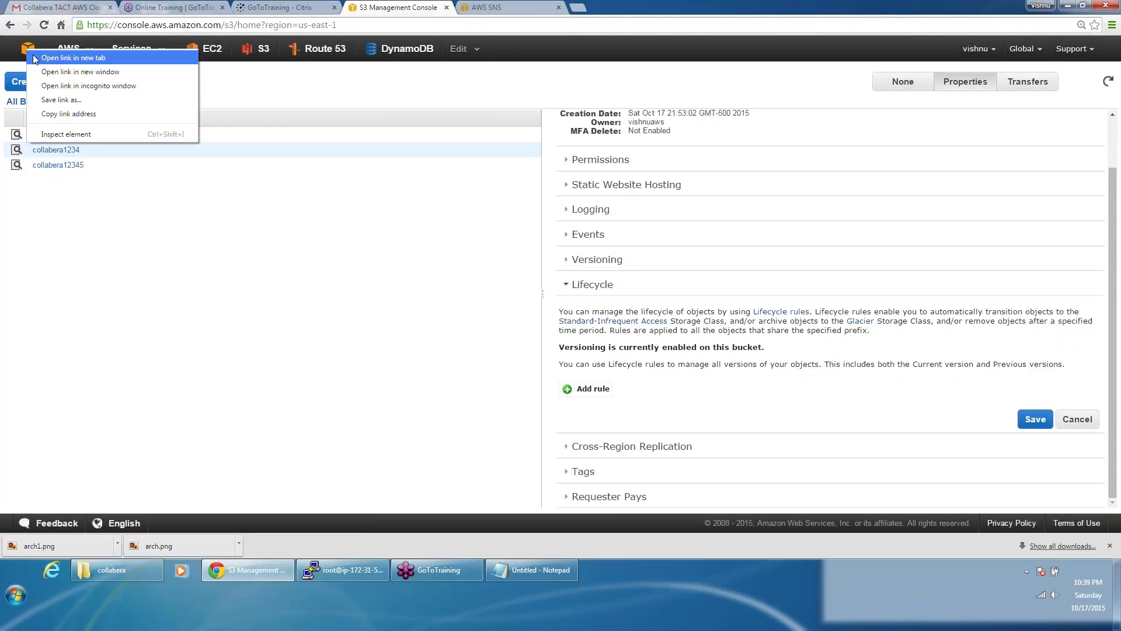
left_click(33, 55)
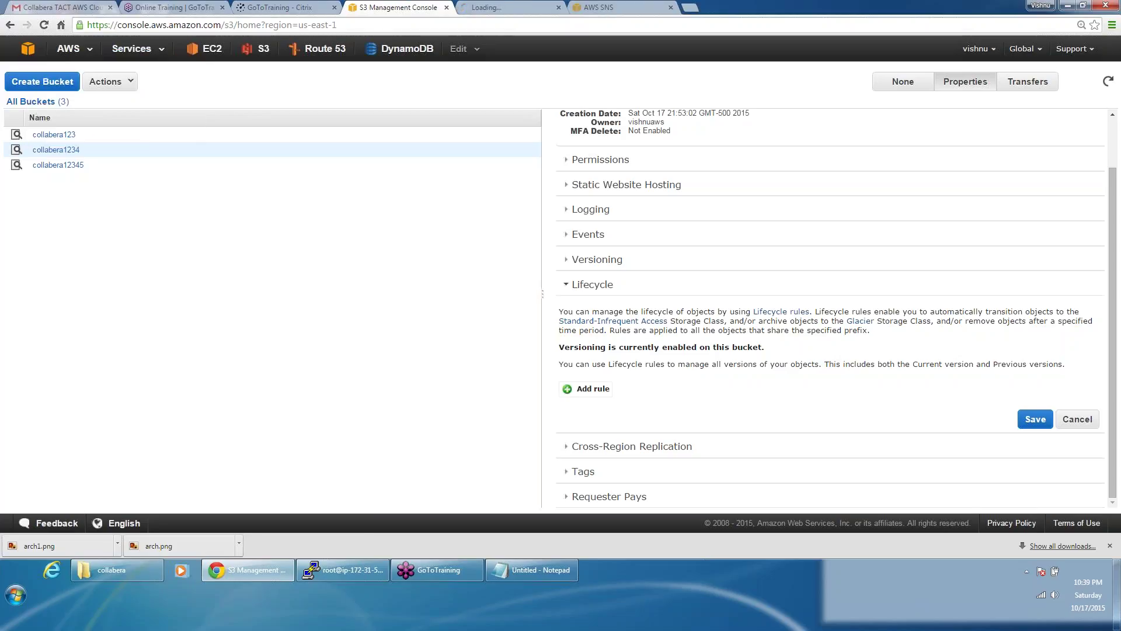
left_click(514, 7)
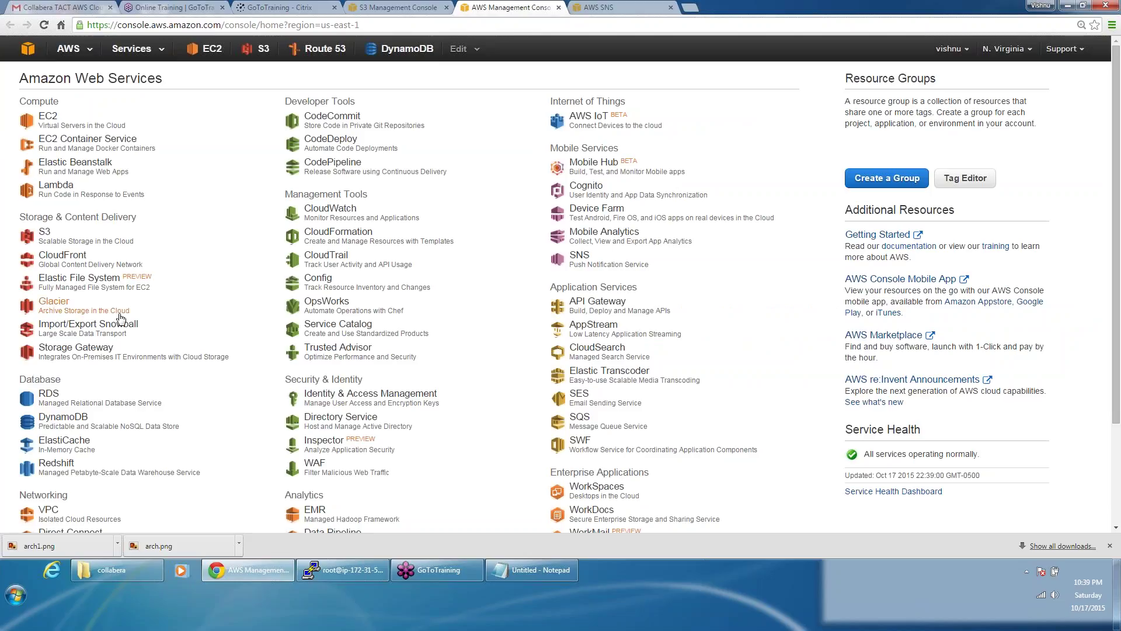
left_click(408, 7)
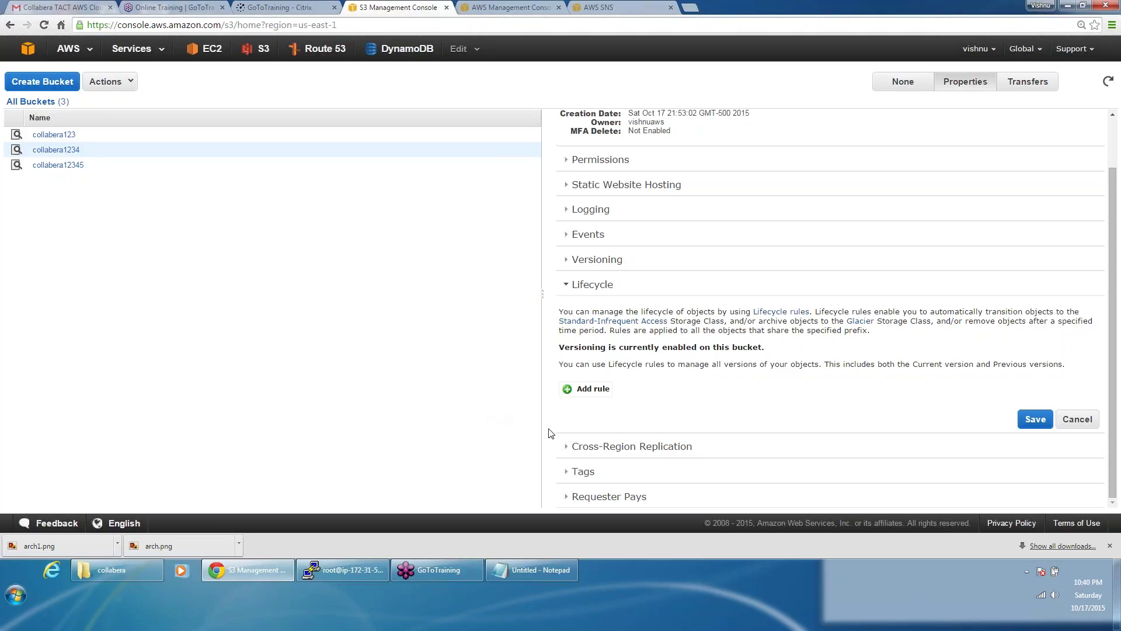
left_click(593, 389)
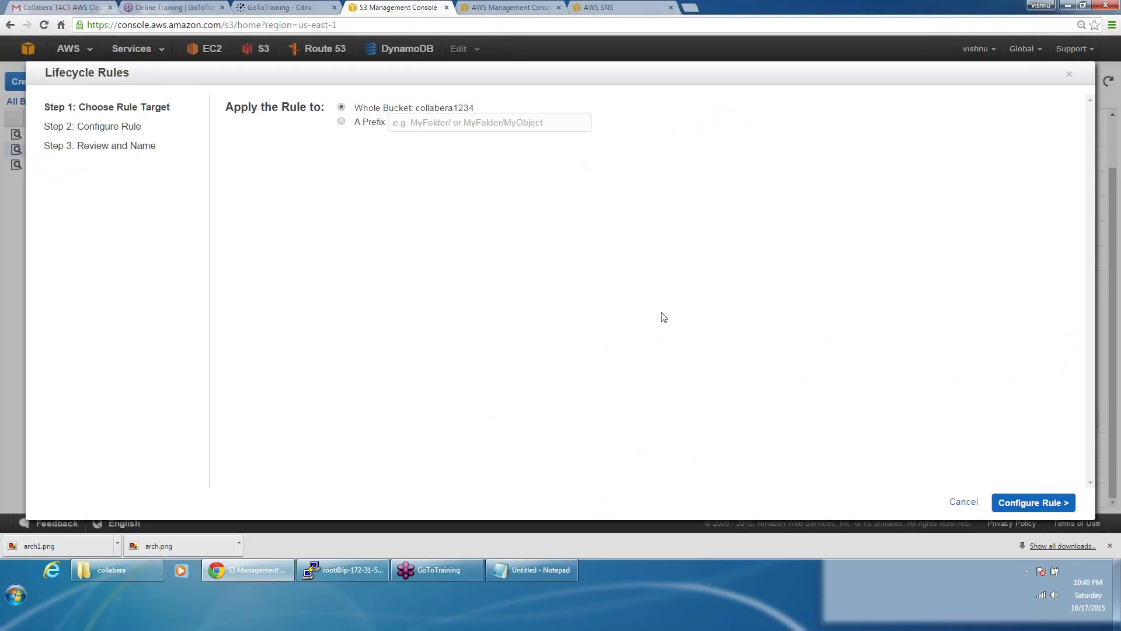
left_click(962, 503)
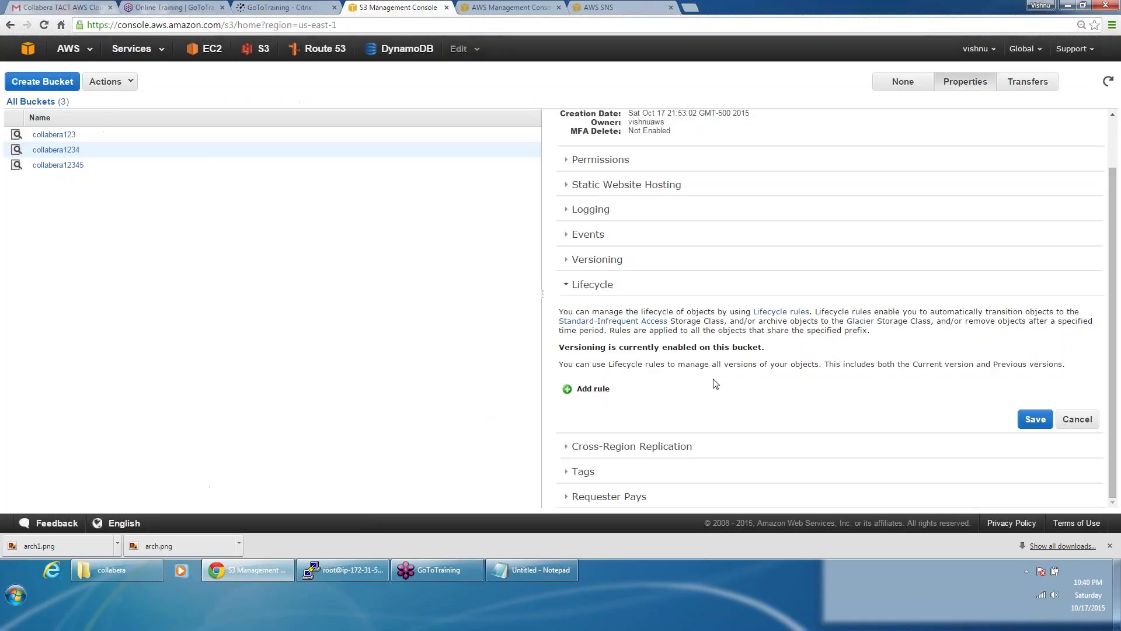
left_click(602, 394)
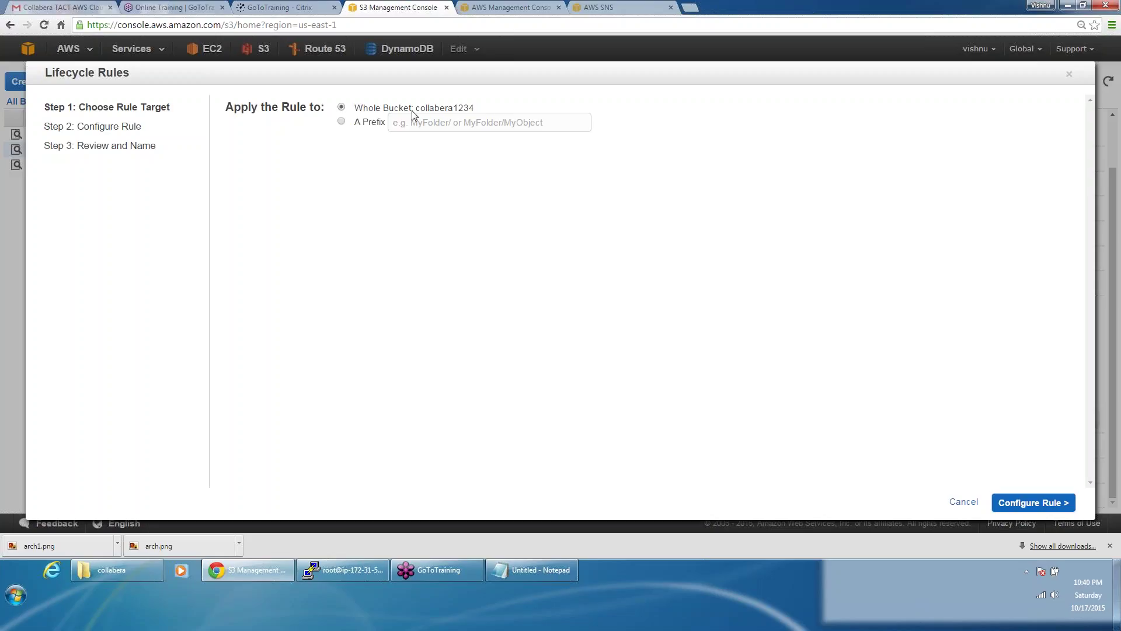
left_click(340, 122)
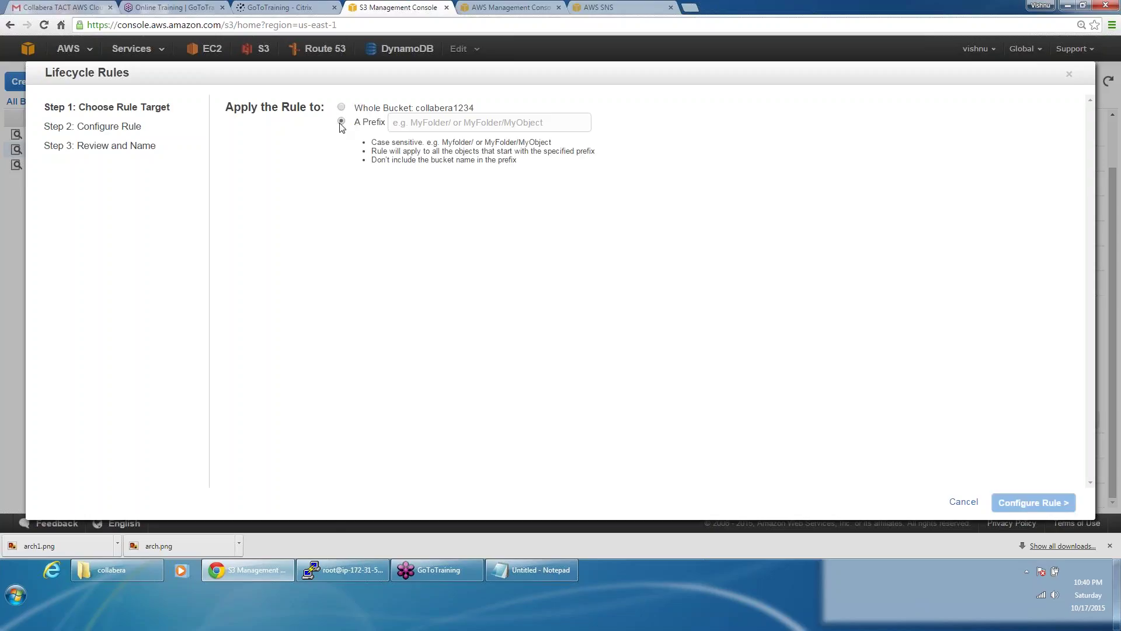
left_click(401, 123)
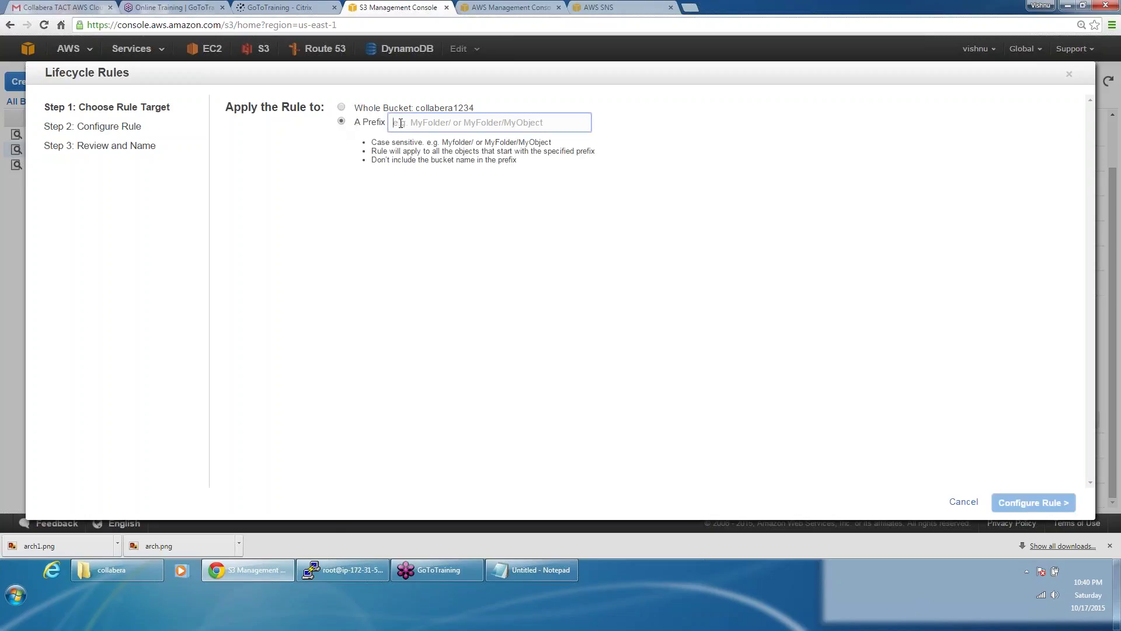
left_click(343, 109)
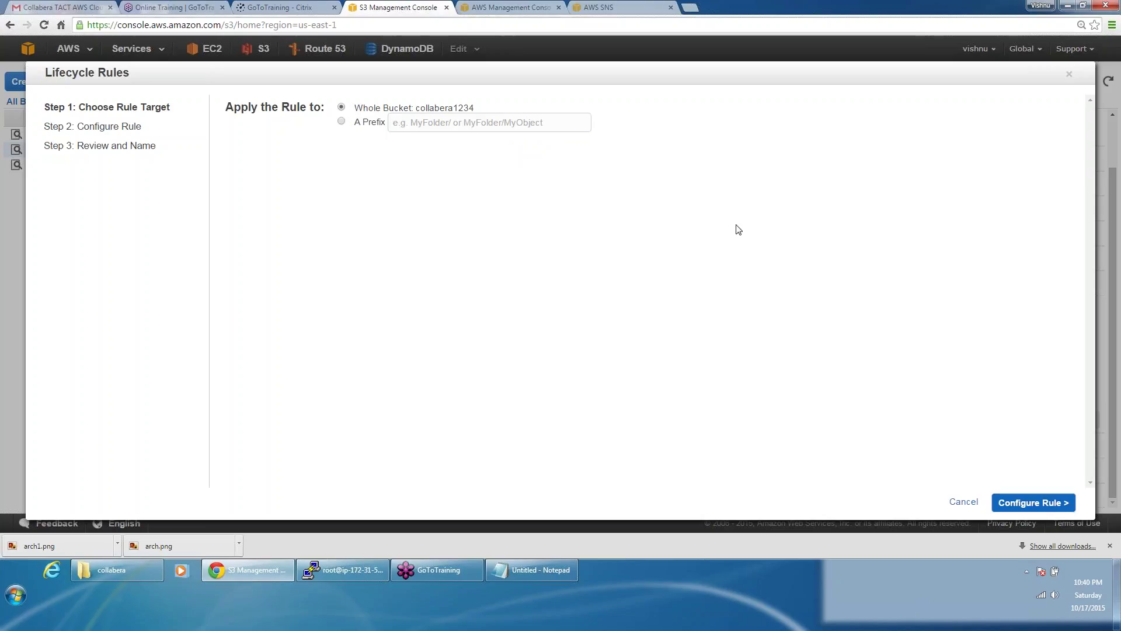
left_click(1033, 503)
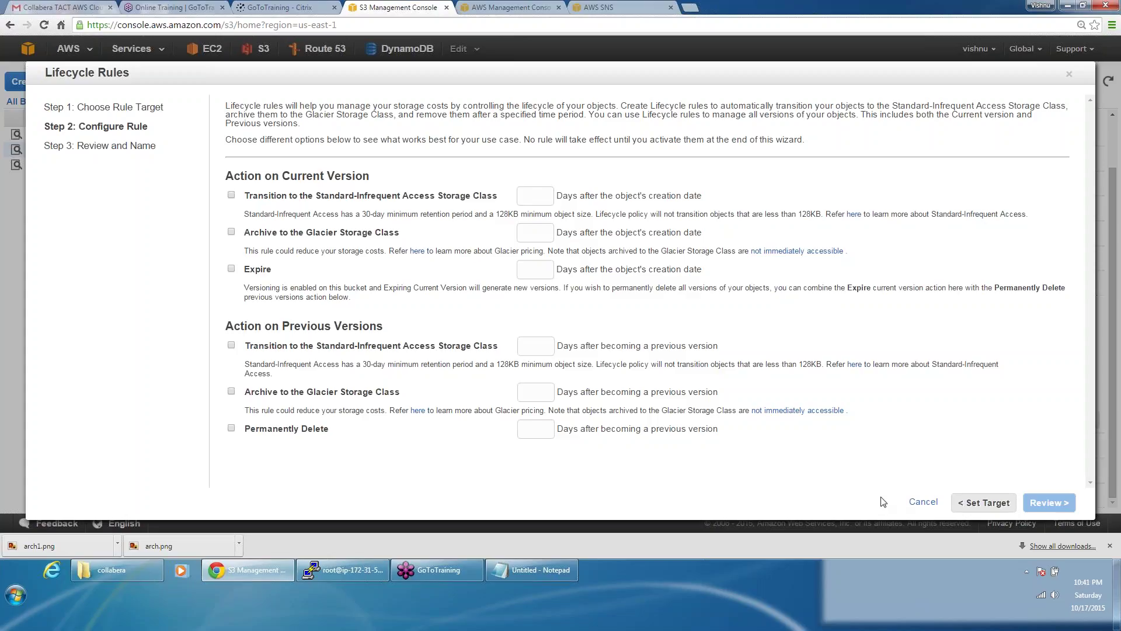
left_click(921, 502)
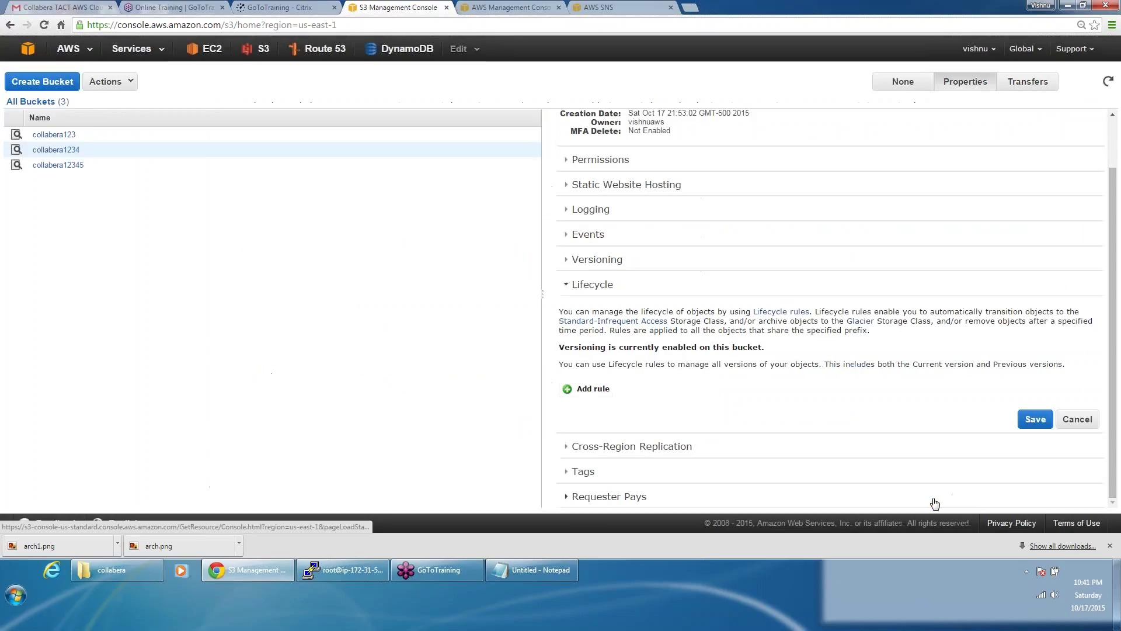
Step: Open collabera1234 with versions shown and select the 22:31:54 arch.png version
left_click(76, 153)
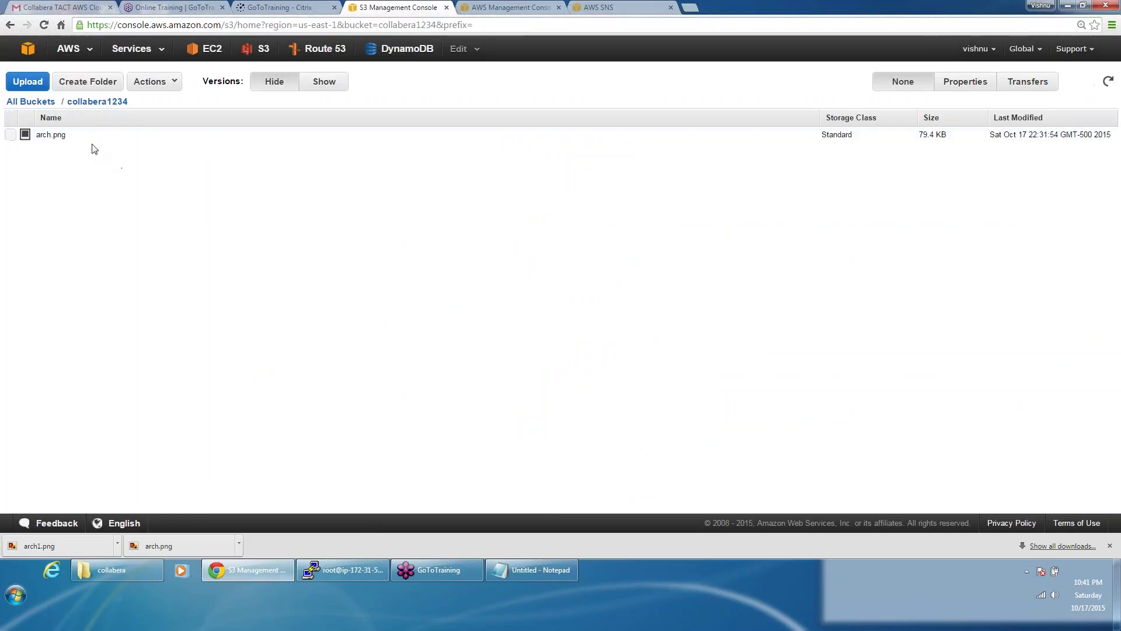
left_click(337, 86)
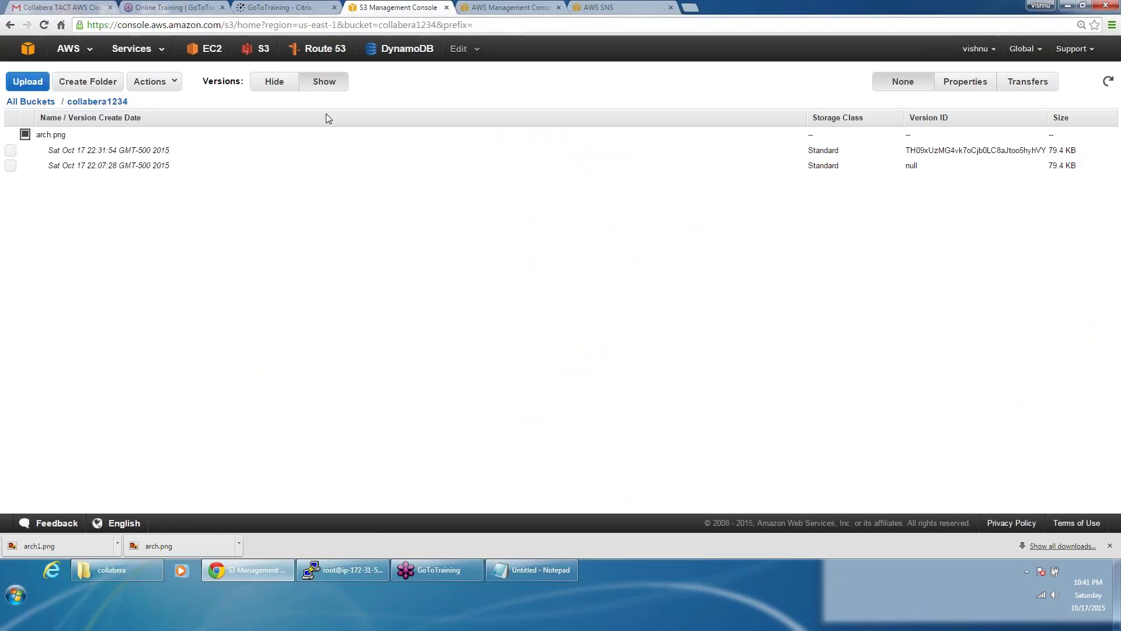
left_click(286, 155)
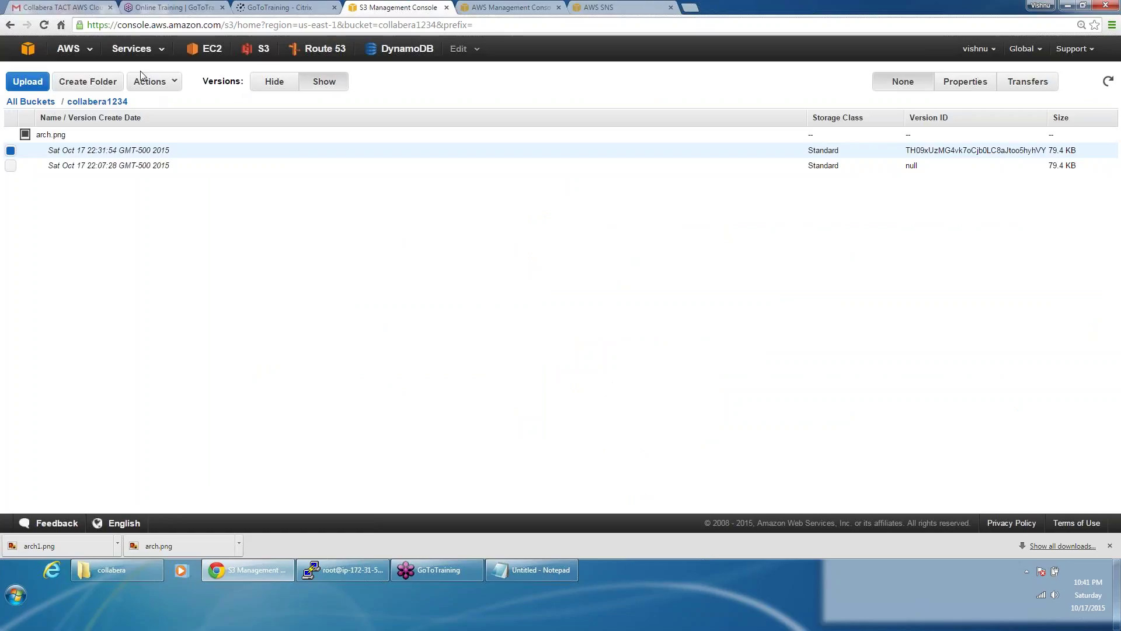
Step: Upload arch1 from the collabera folder into collabera1234
left_click(154, 89)
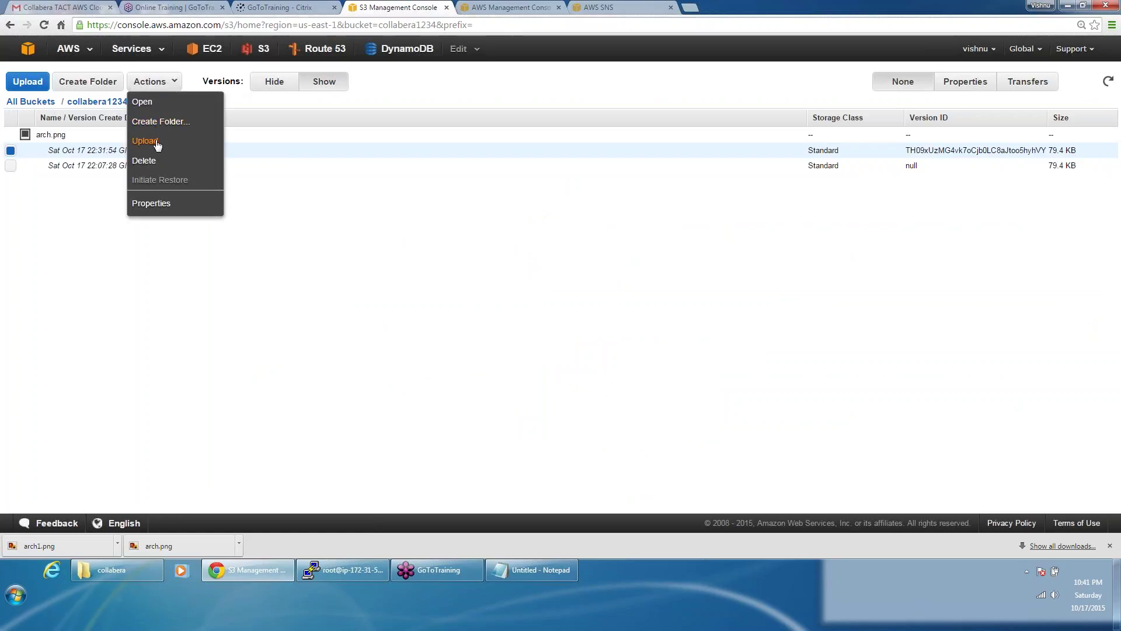
left_click(153, 141)
left_click(260, 285)
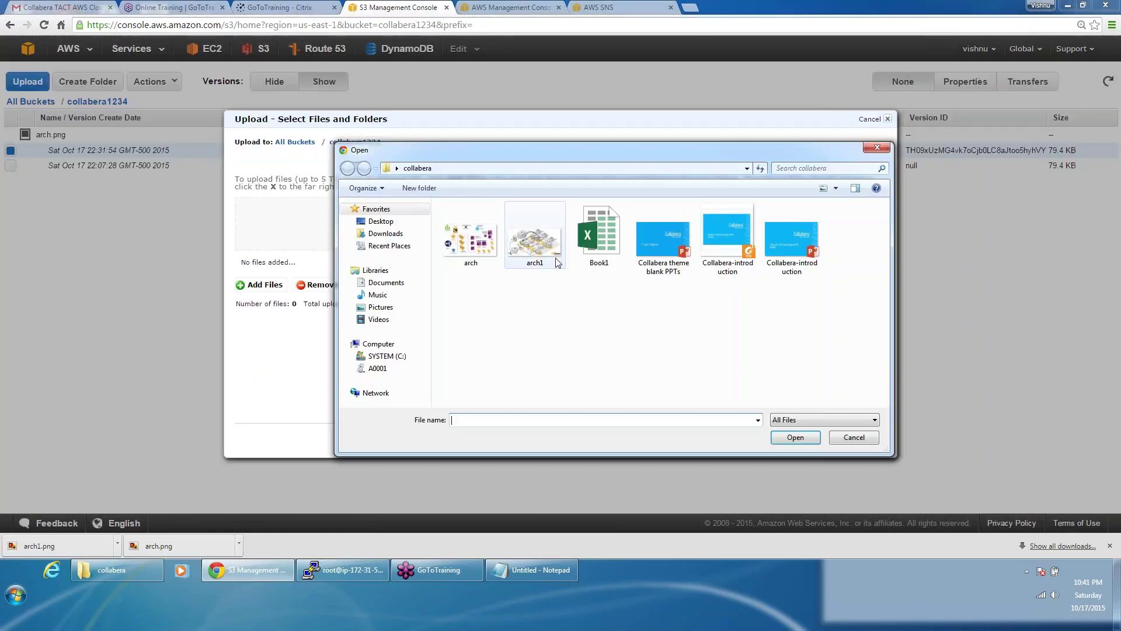
left_click(554, 260)
left_click(804, 437)
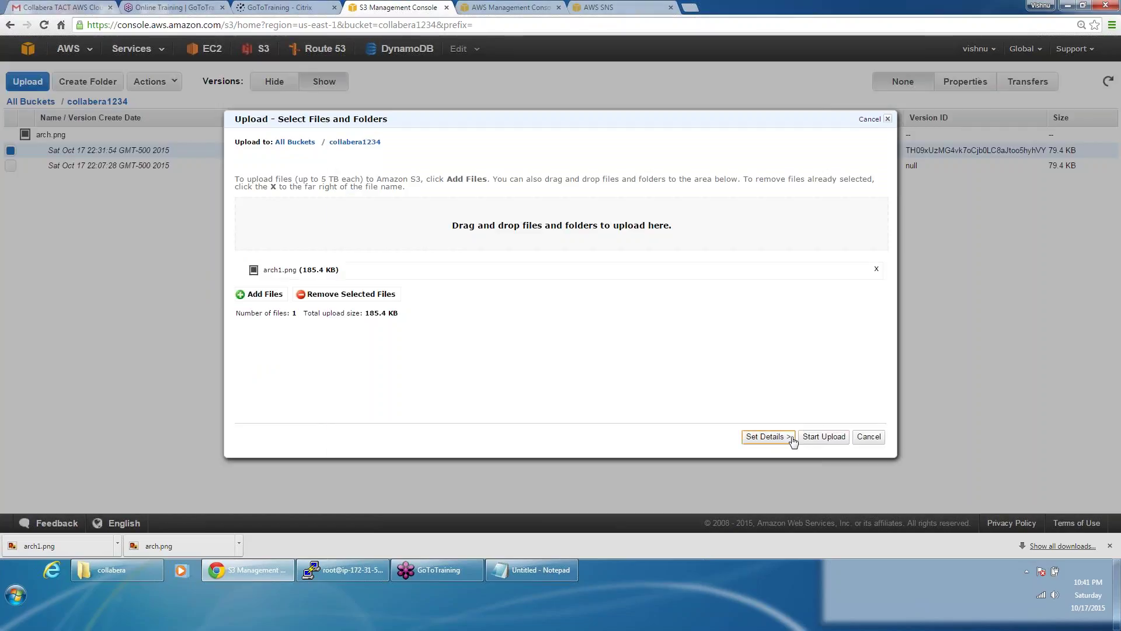
left_click(815, 437)
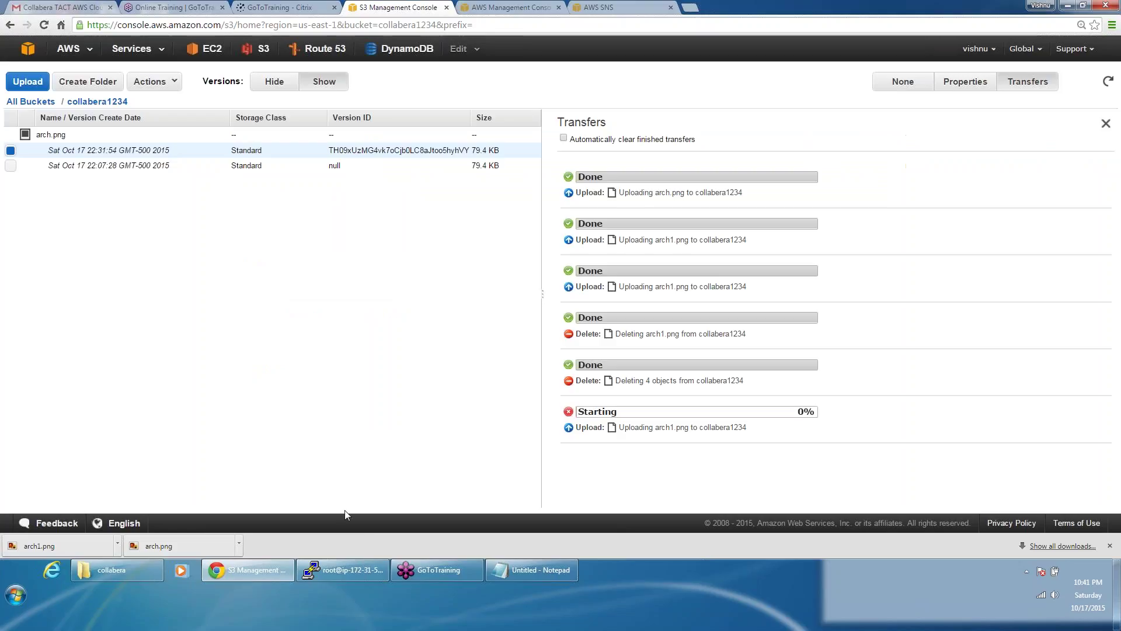
left_click(111, 567)
Step: Edit arch1 in Paint, draw red strokes over the load balancers and servers, and save
right_click(226, 194)
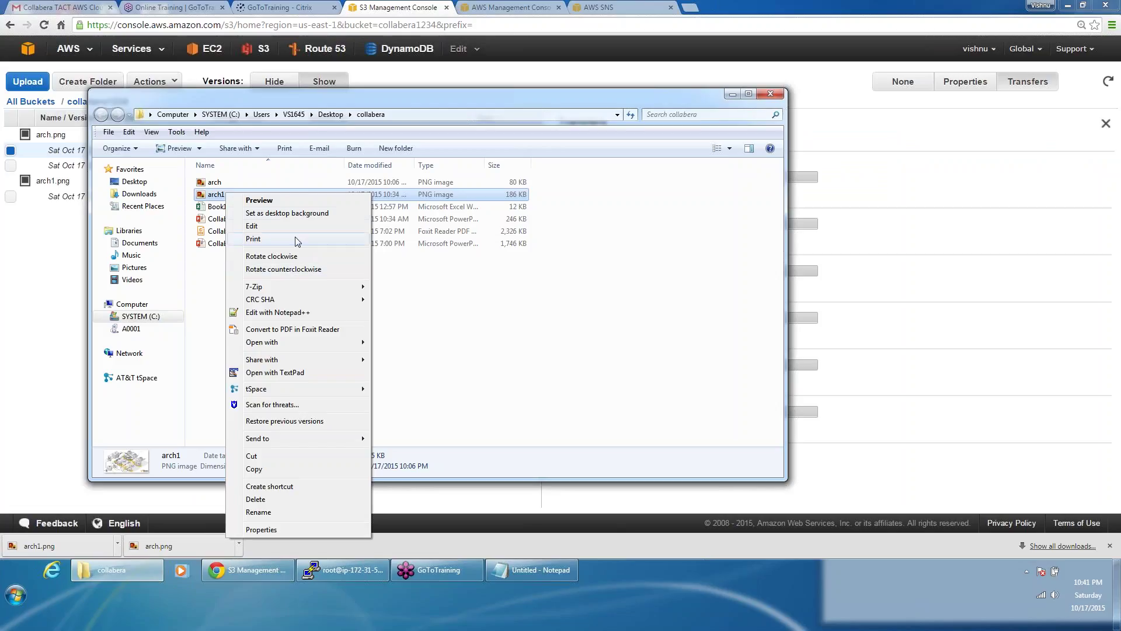
left_click(285, 225)
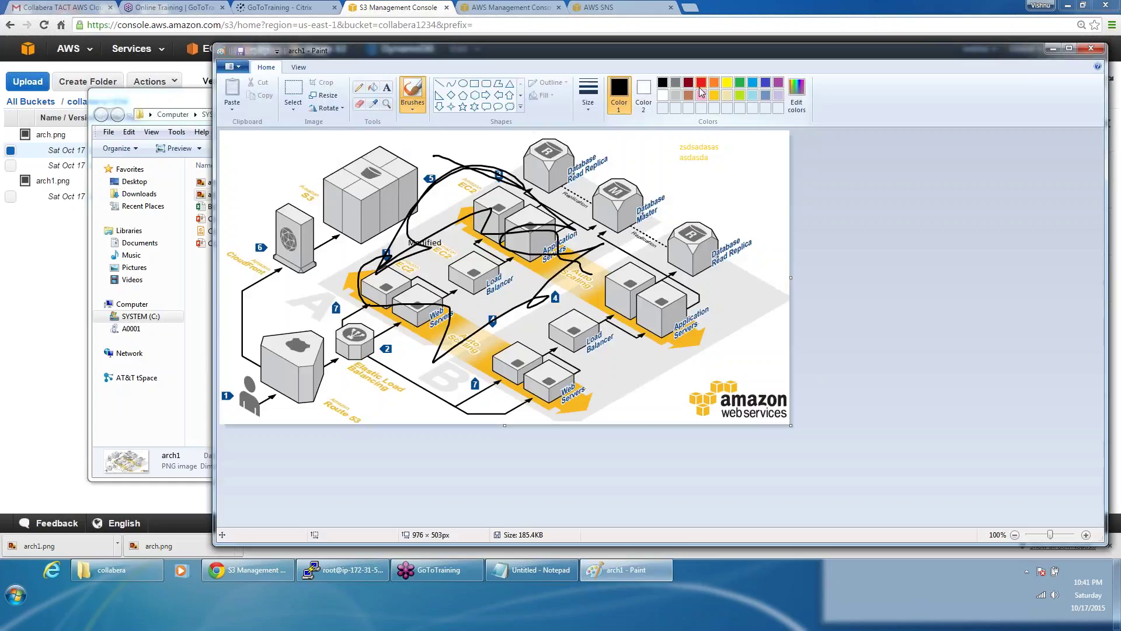
left_click(702, 83)
mouse_move(625, 309)
left_mouse_down()
mouse_move(643, 336)
mouse_move(709, 316)
left_mouse_up()
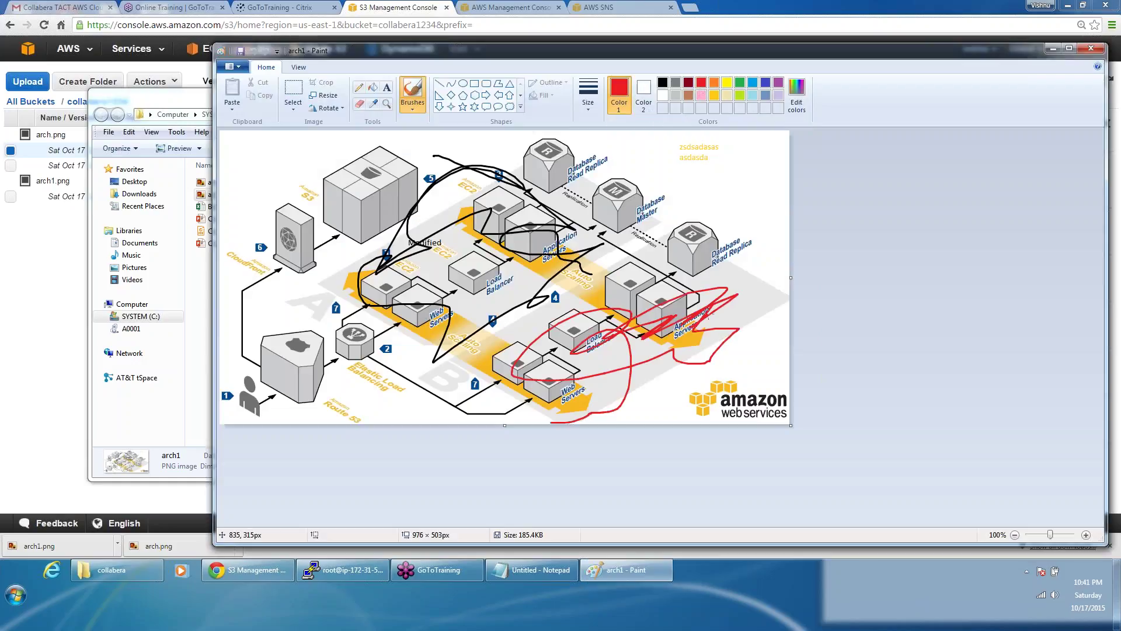
left_click(240, 50)
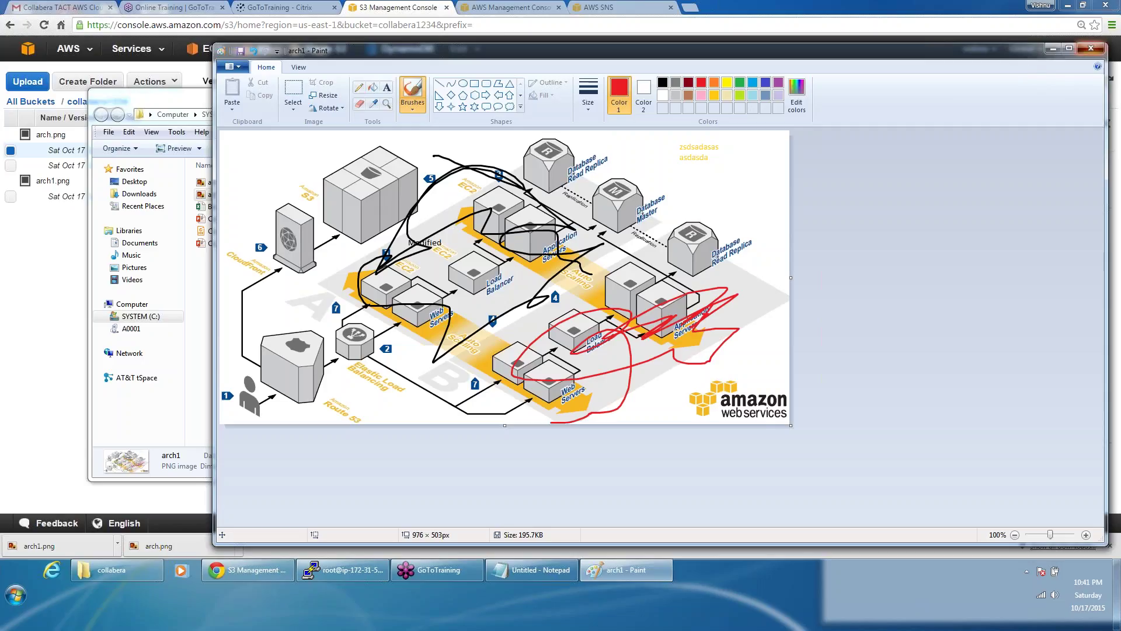
left_click(1091, 48)
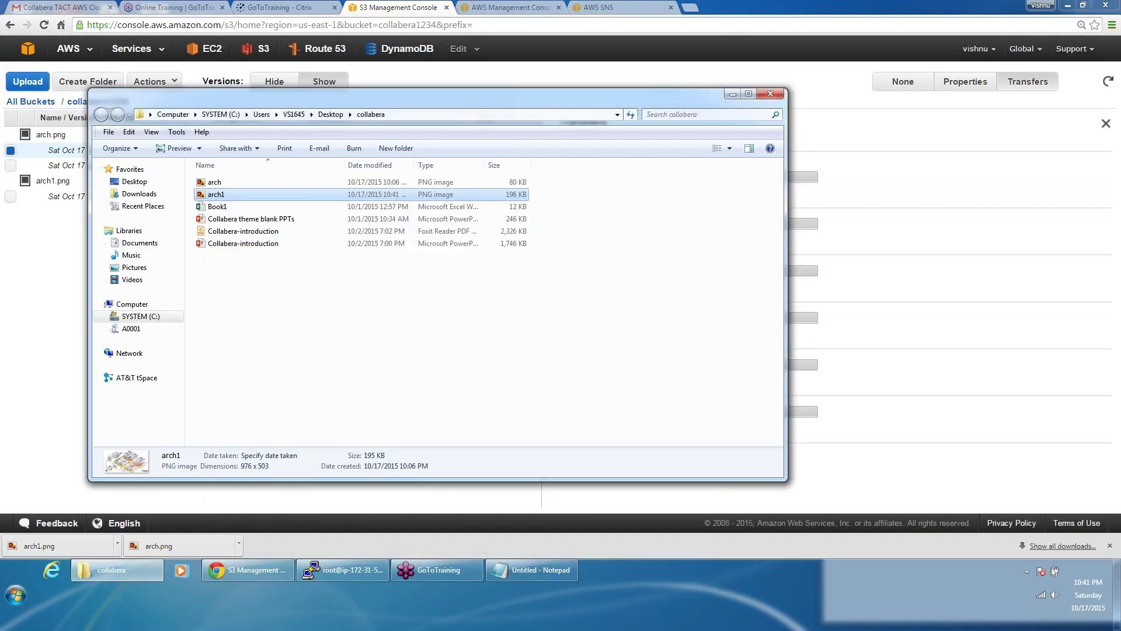
Step: Upload the edited 195.7 KB arch1.png to the collabera1234 bucket
left_click(168, 82)
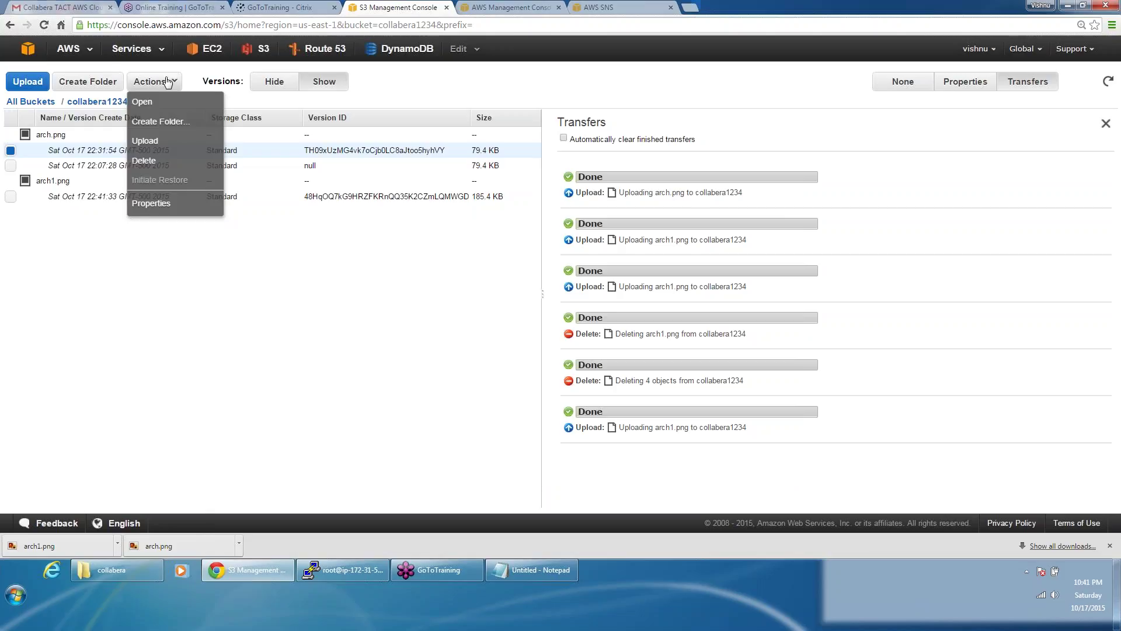
left_click(145, 141)
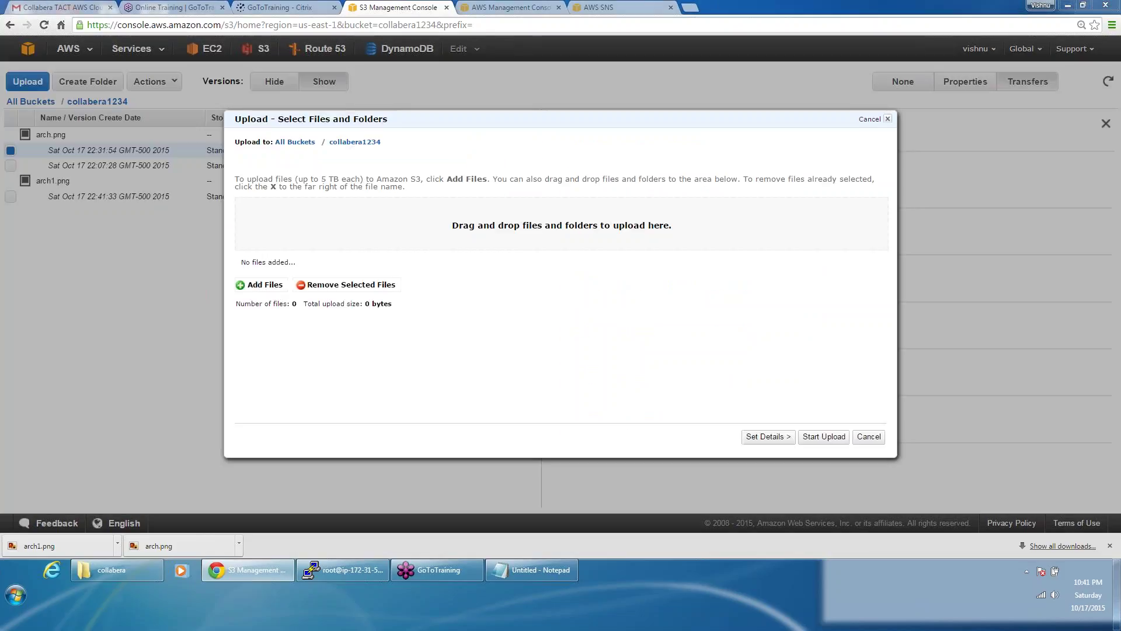
left_click(533, 230)
double_click(550, 240)
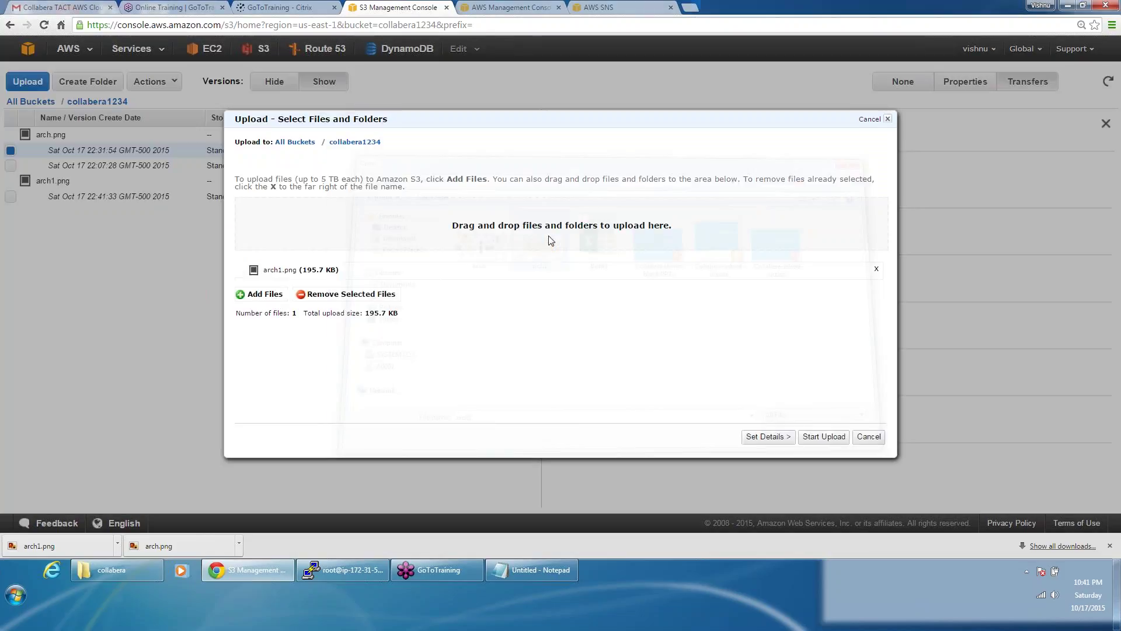
left_click(824, 437)
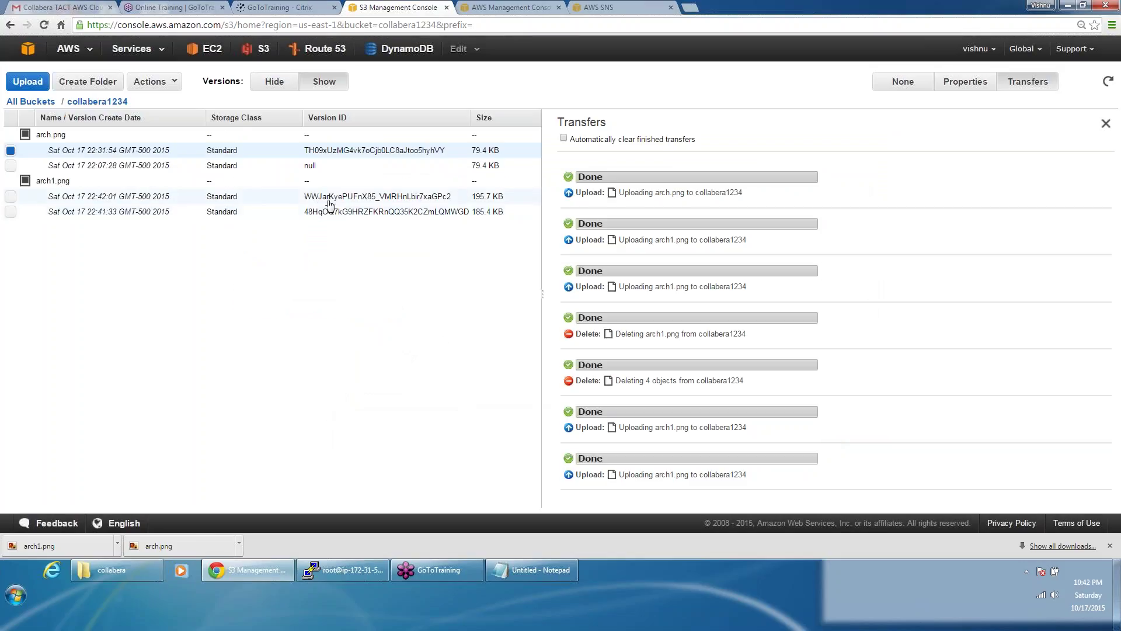
Step: Hide older versions so only the newest arch1.png is listed
left_click(329, 198)
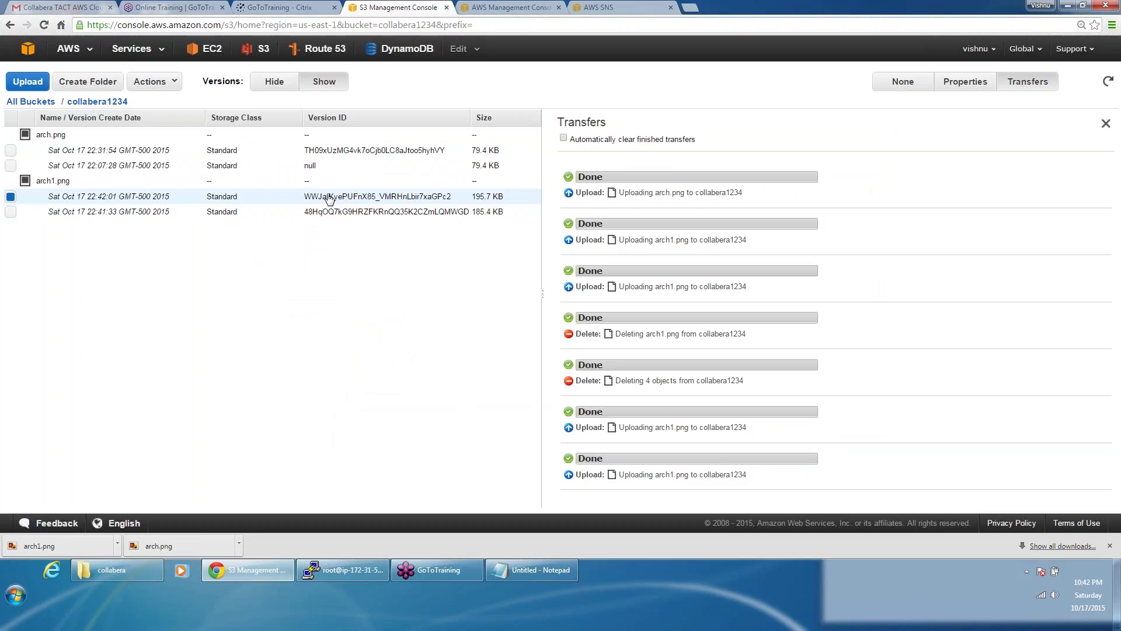
left_click(271, 85)
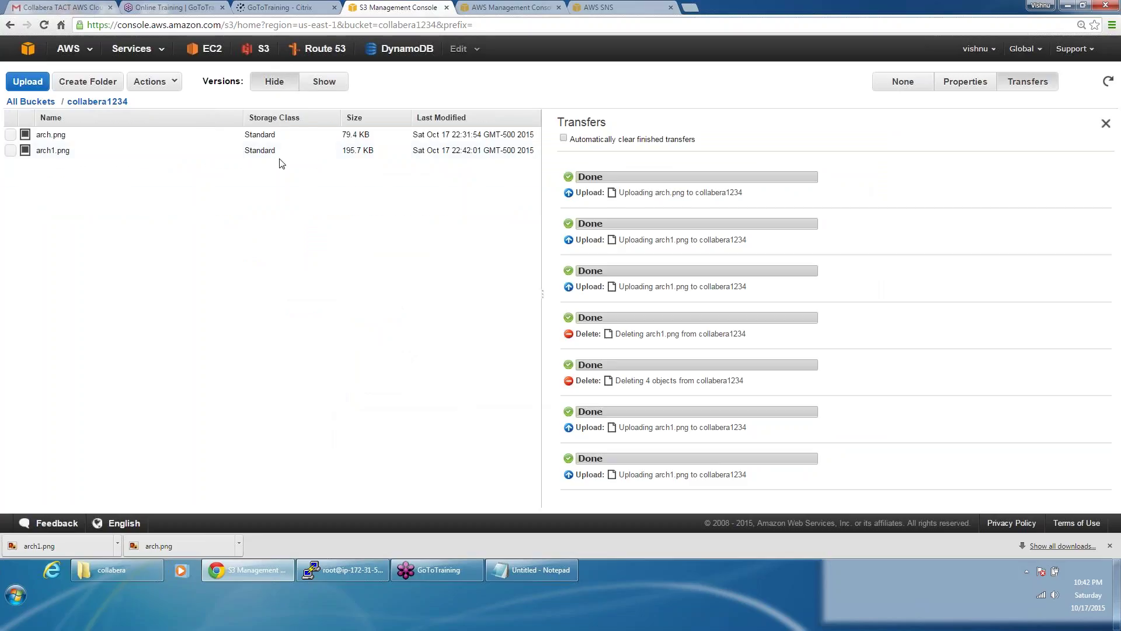
left_click(335, 153)
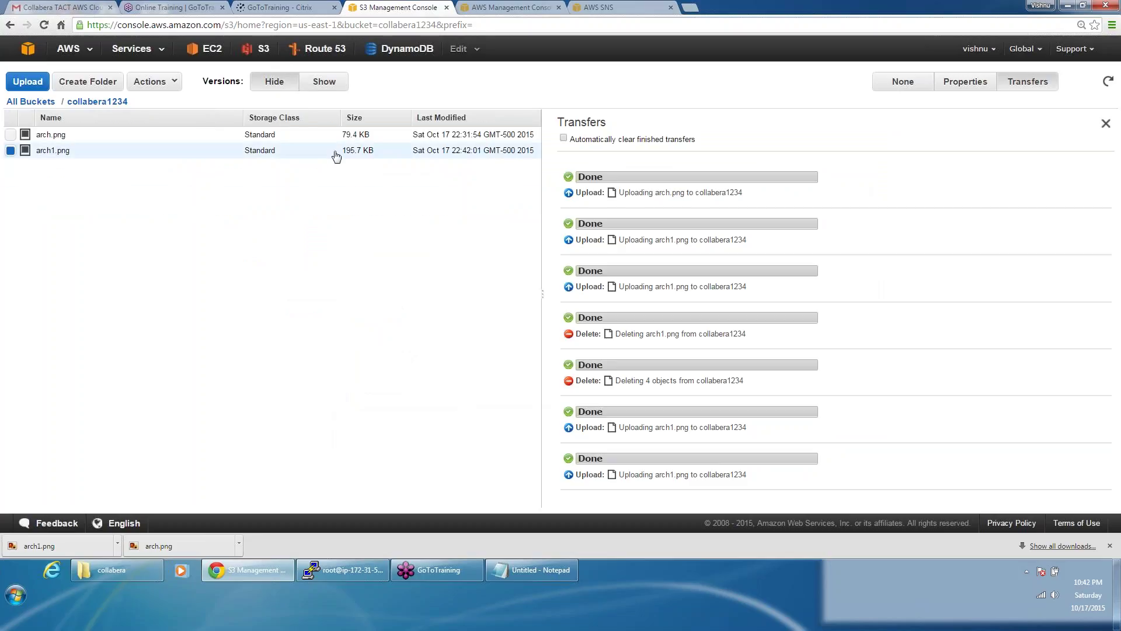
Step: Show all versions, inspect arch1.png's 195.7 KB and 185.4 KB versions, then return to All Buckets
left_click(328, 87)
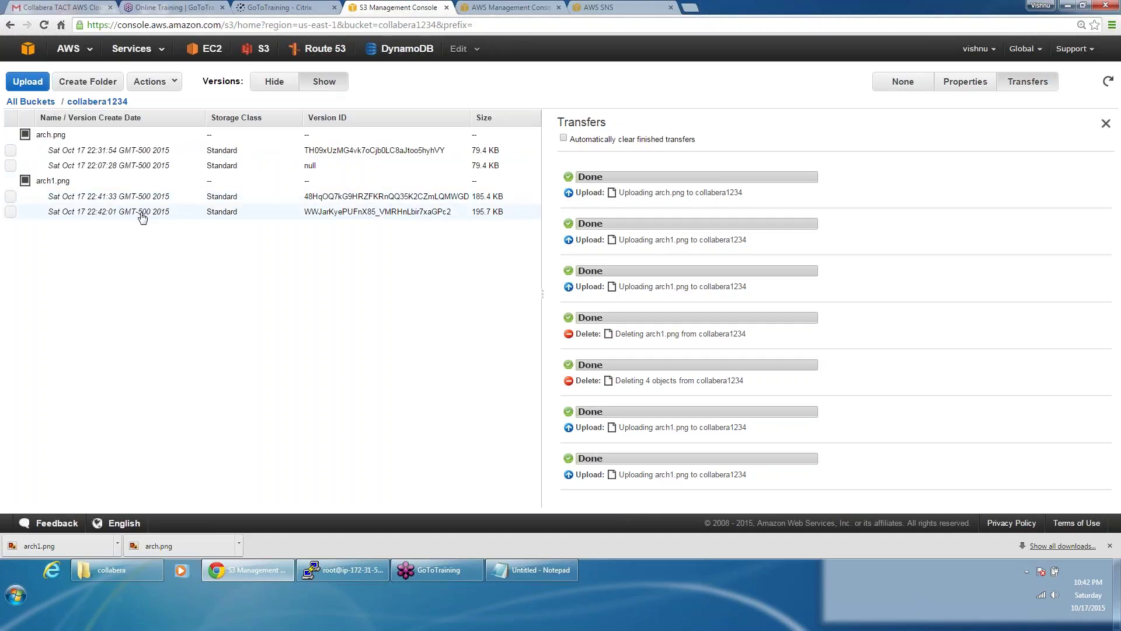
left_click(143, 217)
left_click(150, 201)
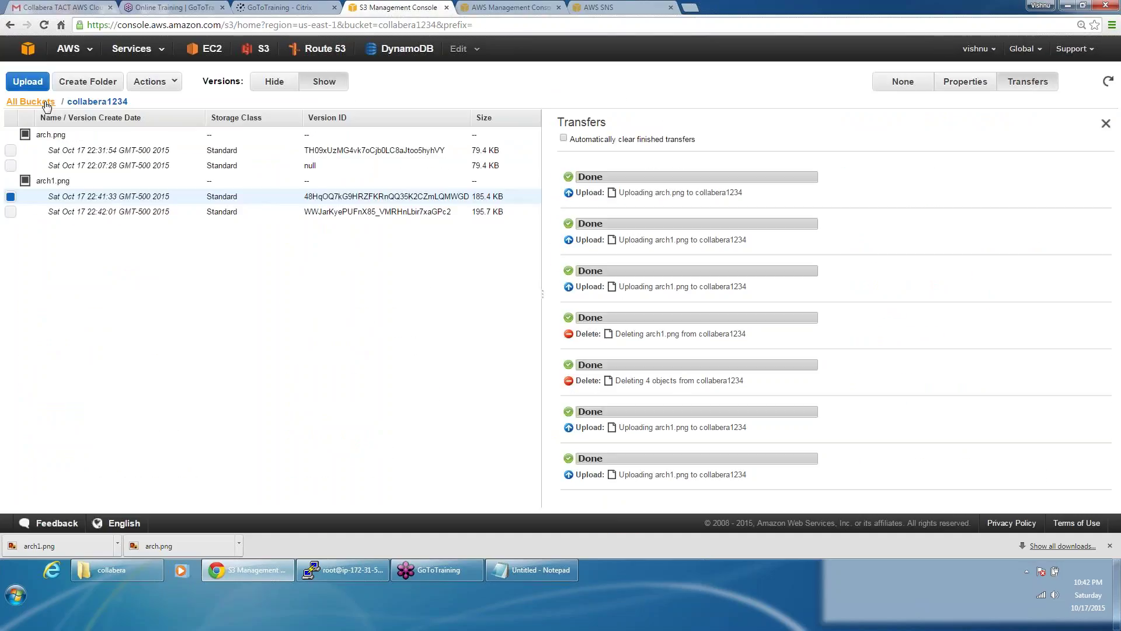
left_click(46, 103)
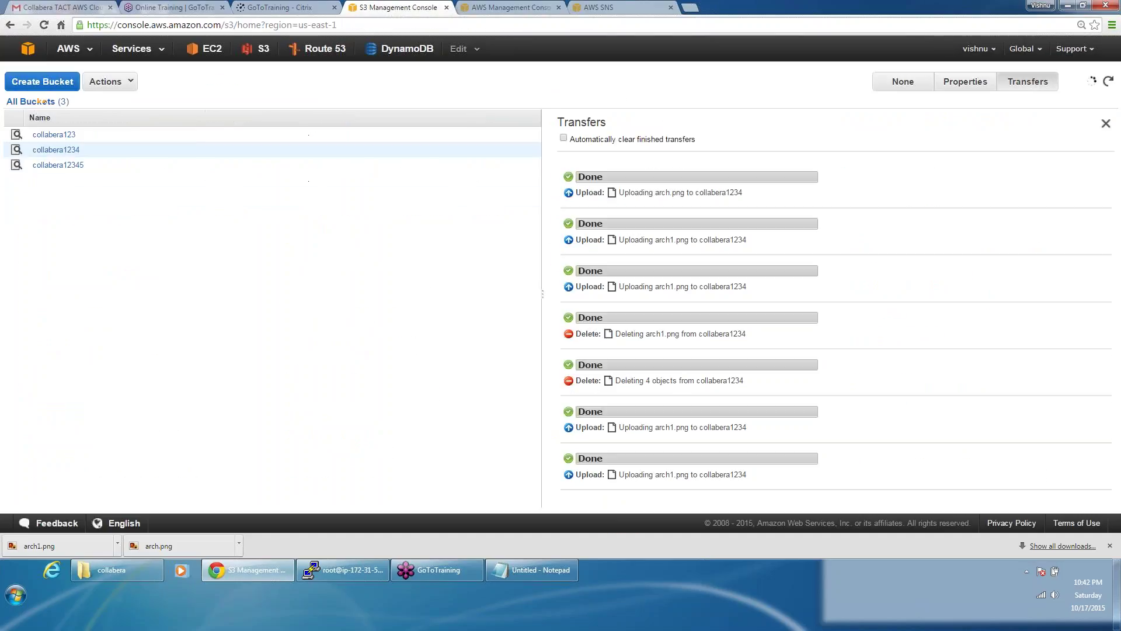
Step: Add a Whole Bucket lifecycle rule on collabera1234 and review its current and previous version actions
left_click(967, 83)
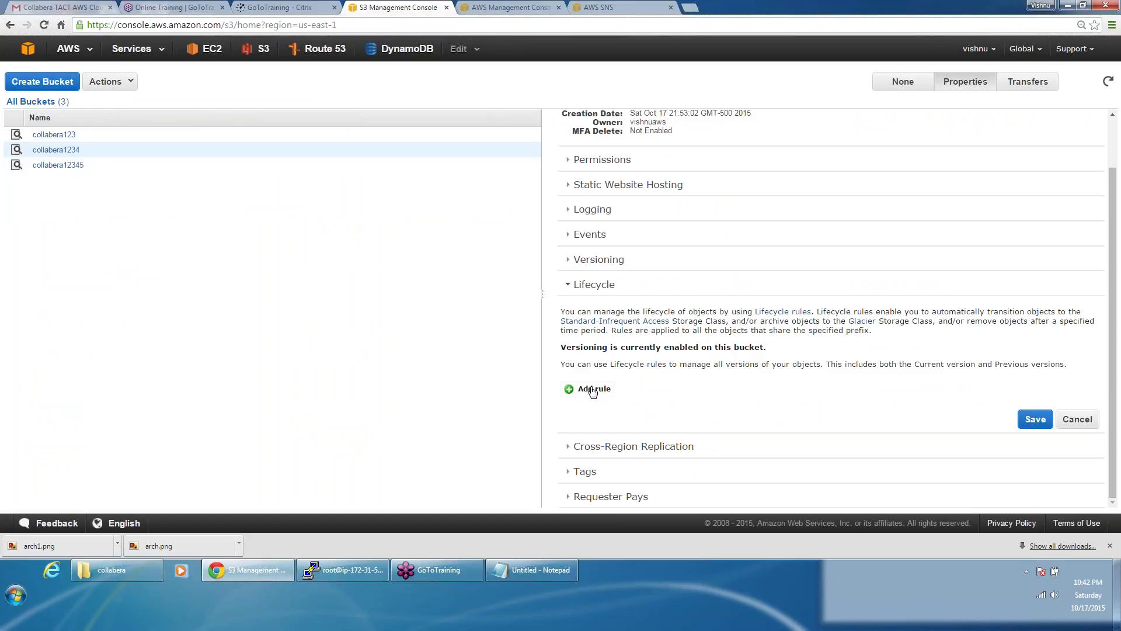
left_click(593, 390)
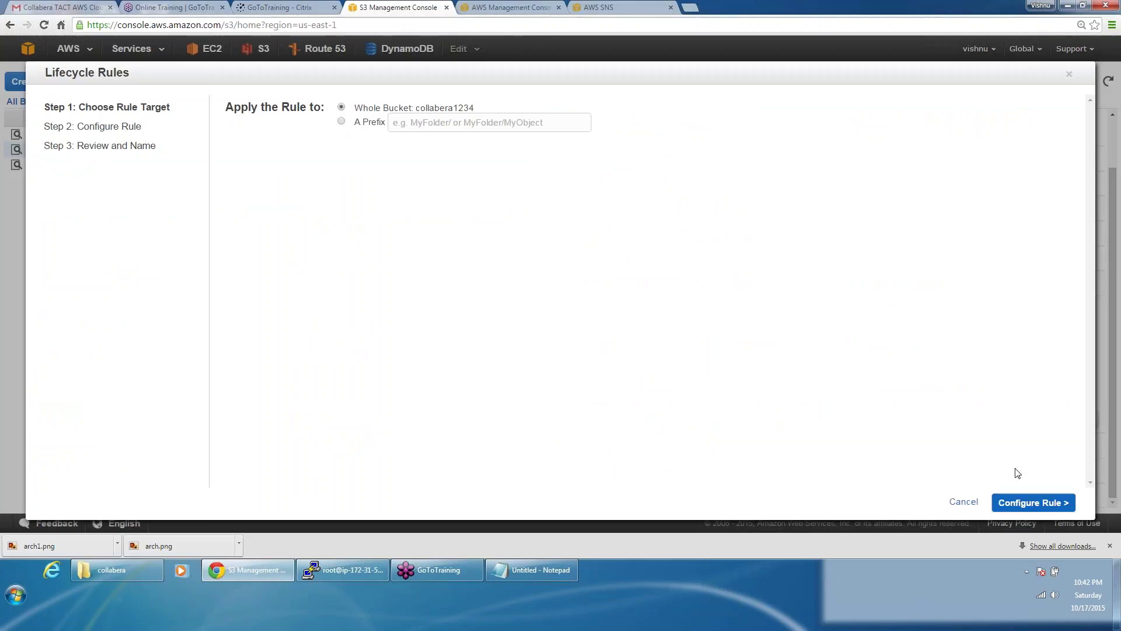
left_click(1026, 504)
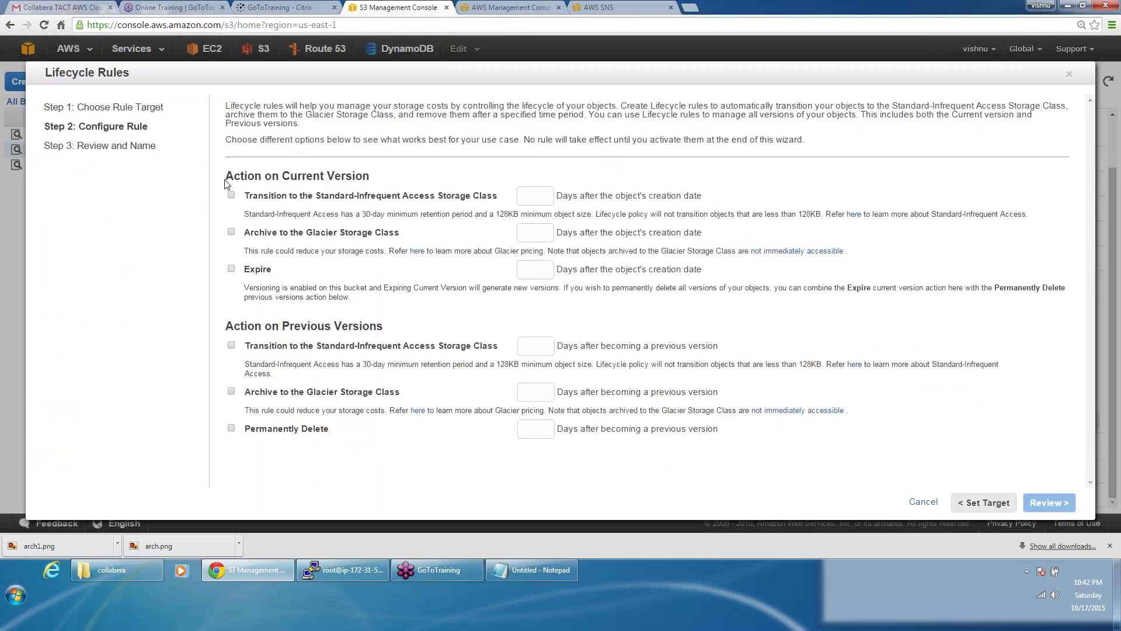
left_click_drag(226, 182, 373, 179)
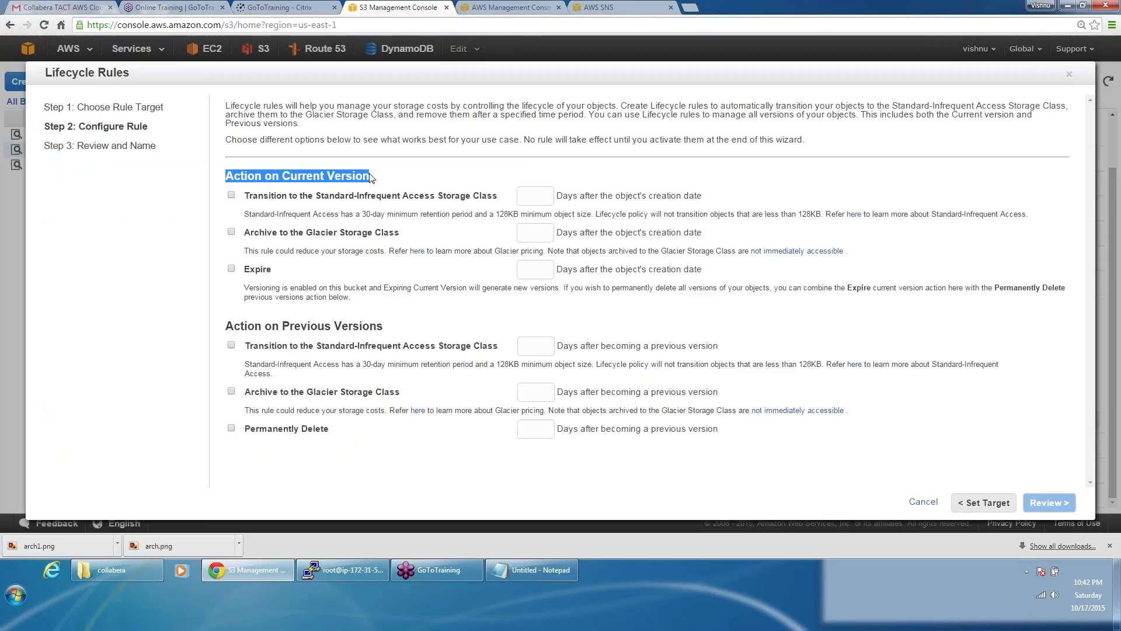
left_click(234, 331)
left_click_drag(233, 330, 396, 330)
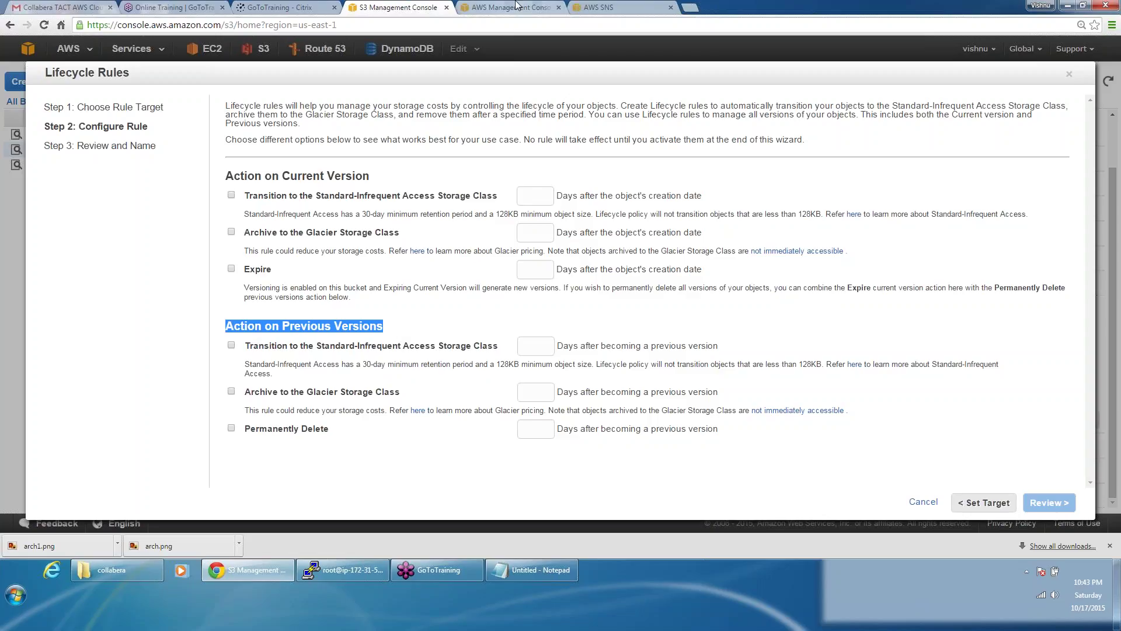
left_click(449, 8)
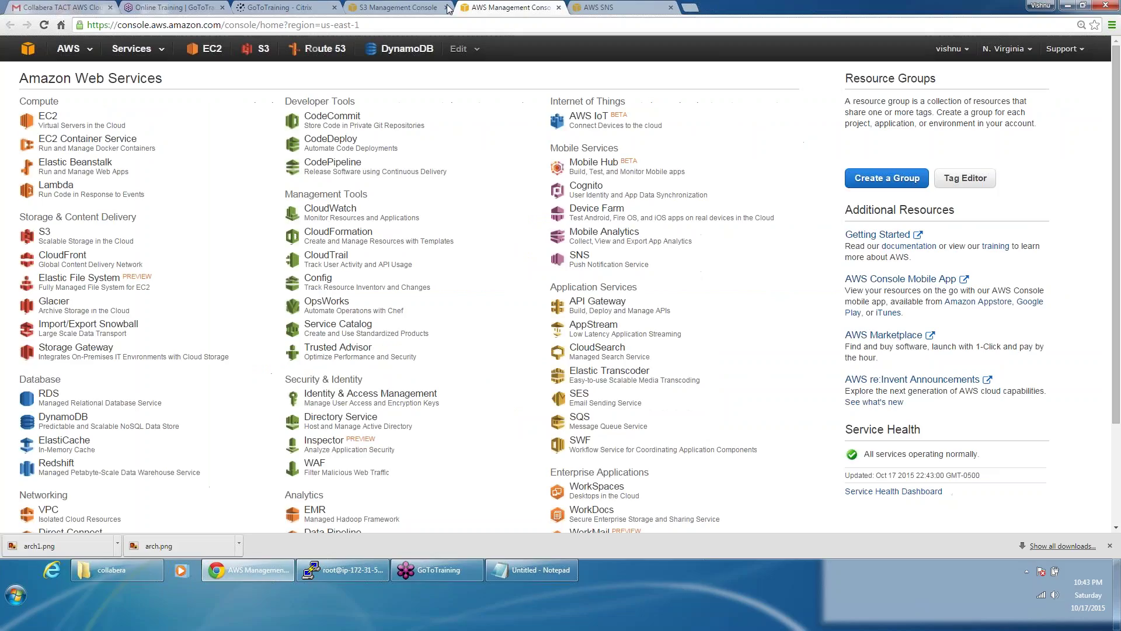
Step: Search for 'aws glacier' in a new tab and open the Amazon Glacier product page
left_click(690, 7)
type("aws")
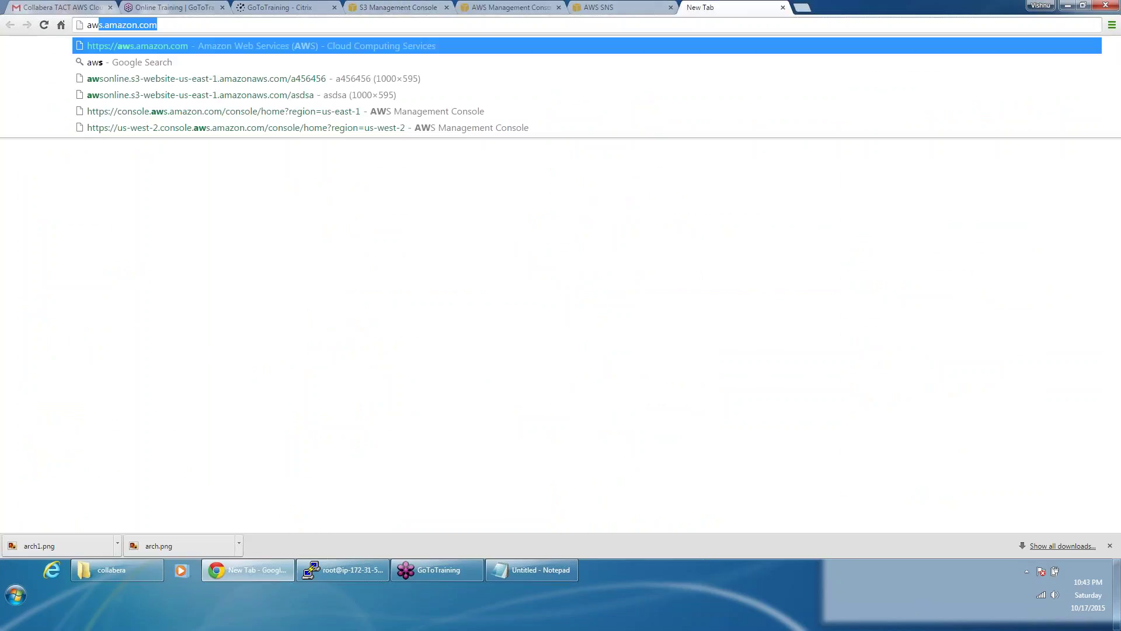
type(" glacier")
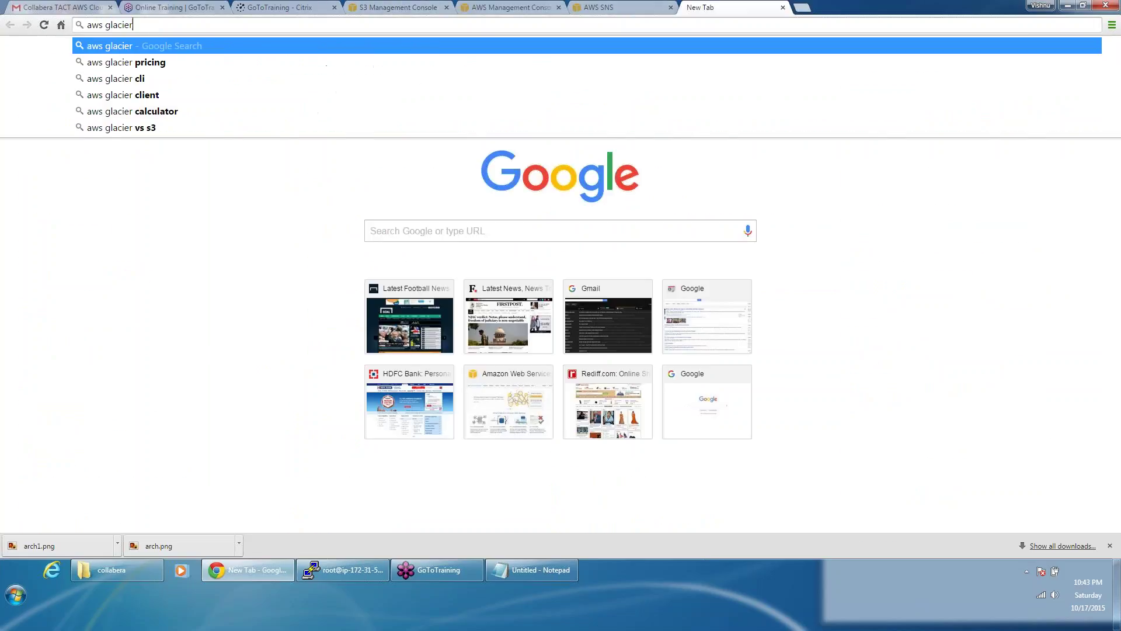
key("Return")
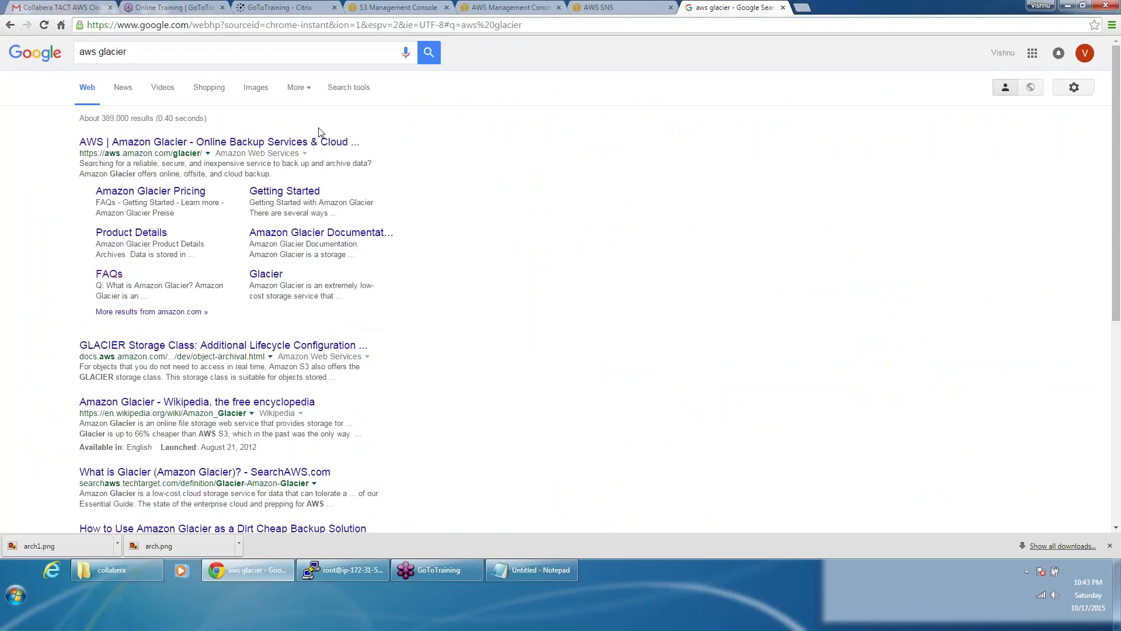
left_click(220, 142)
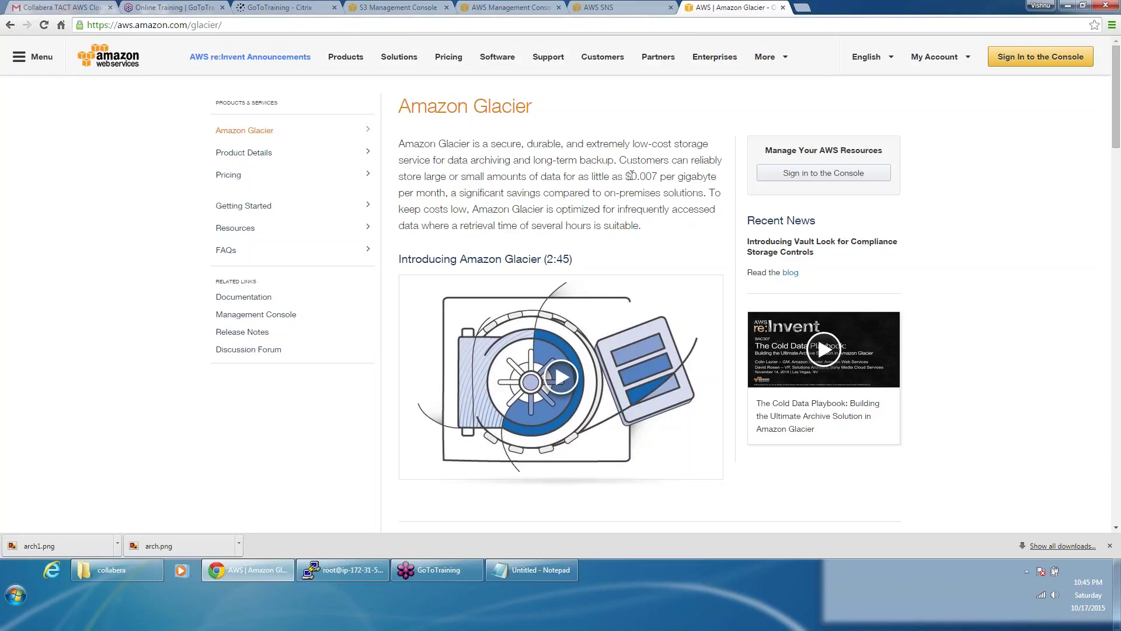
Step: Note Glacier's $0.007 per gigabyte price, then return to the lifecycle rule setup
left_click_drag(632, 175, 662, 178)
left_click(419, 8)
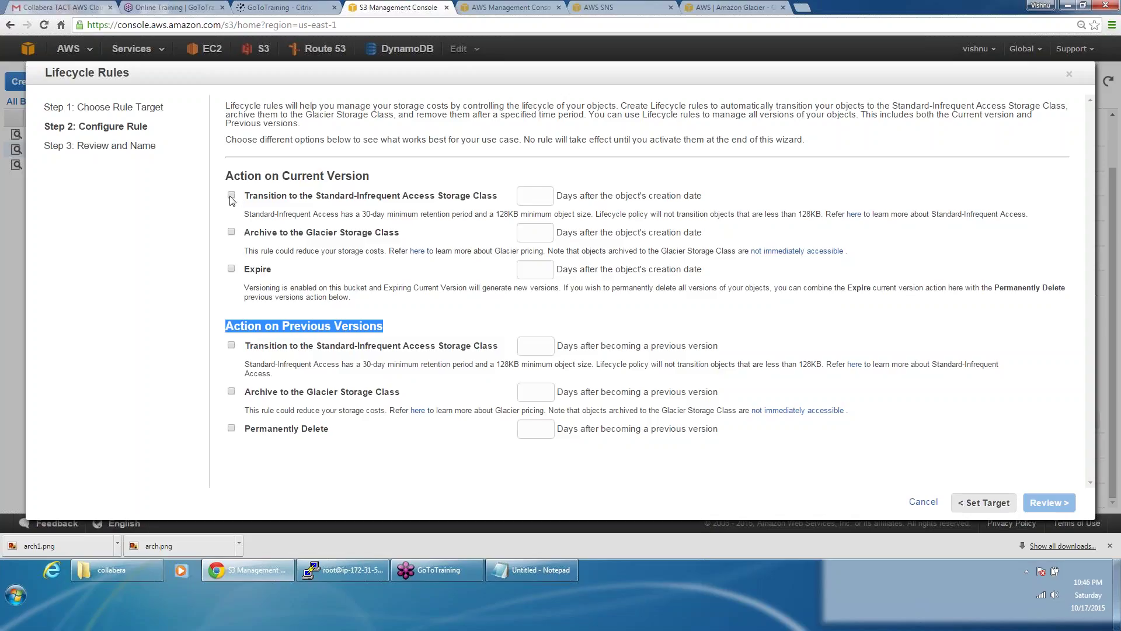
left_click(231, 195)
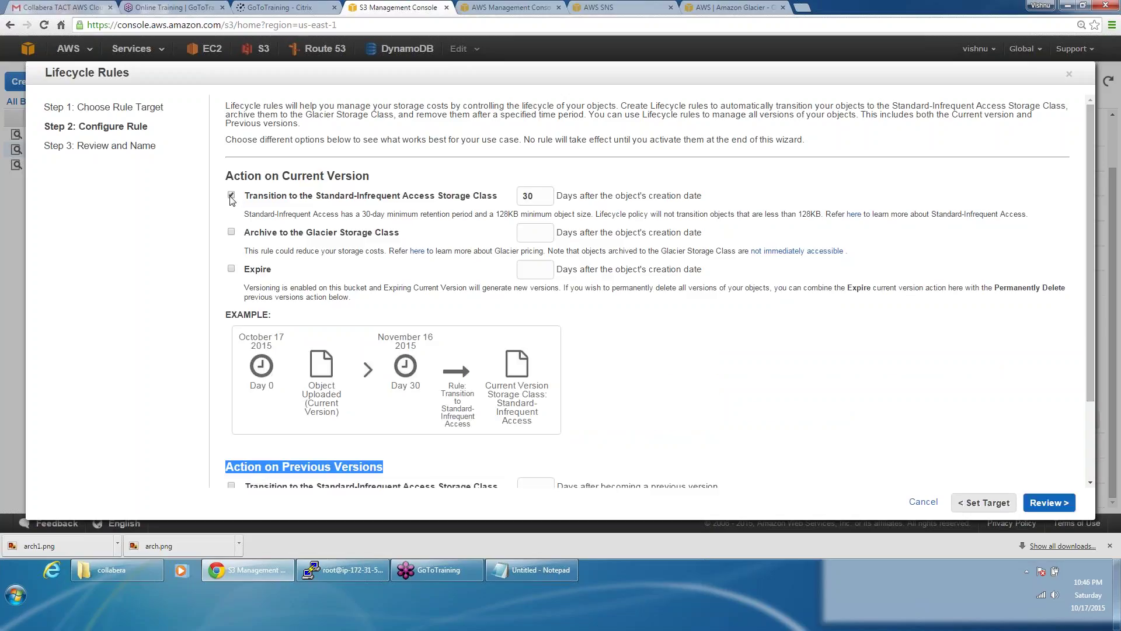
left_click(231, 196)
left_click(232, 195)
left_click(231, 196)
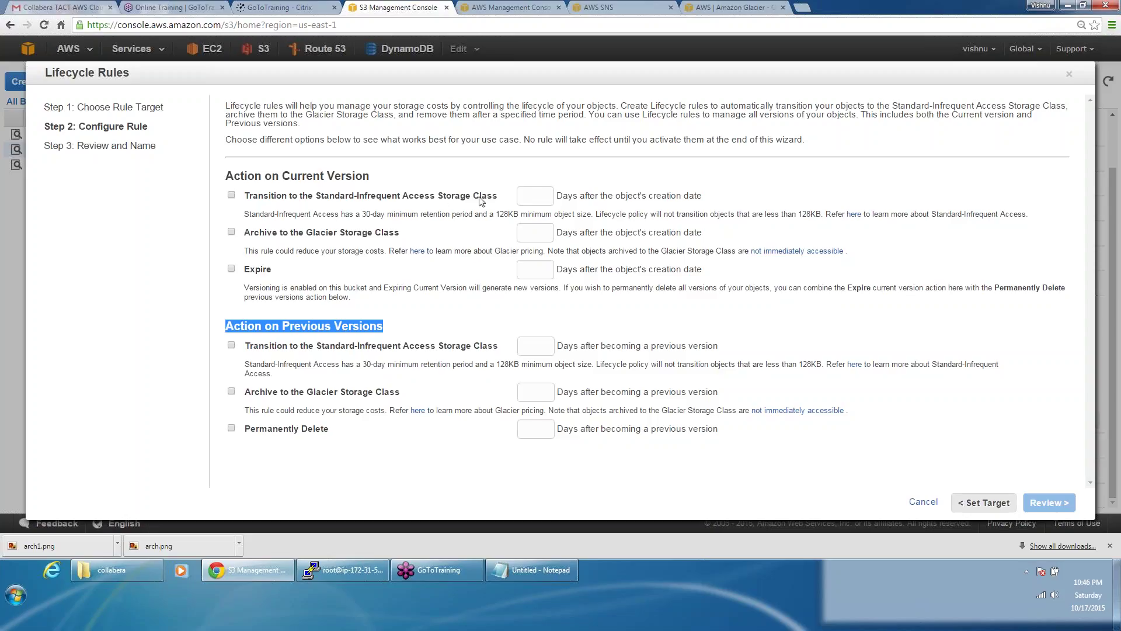
left_click(535, 6)
Step: Search 'amazon s3', review the Amazon S3 Pricing storage cost tables, then return to the rule
left_click(553, 23)
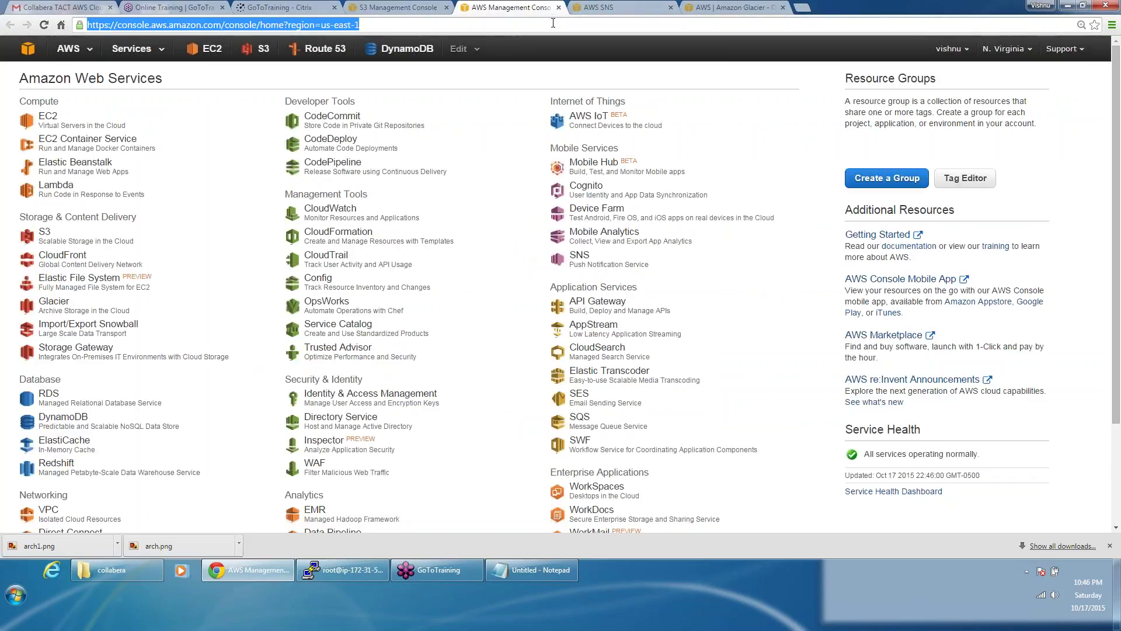
type("amazo")
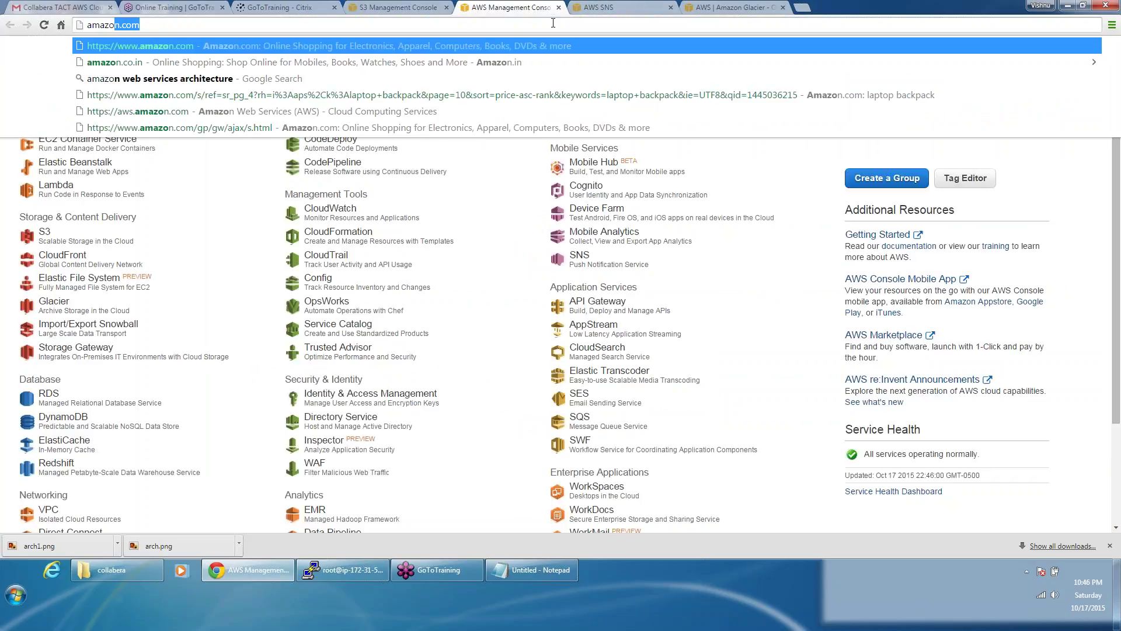
type("n s3")
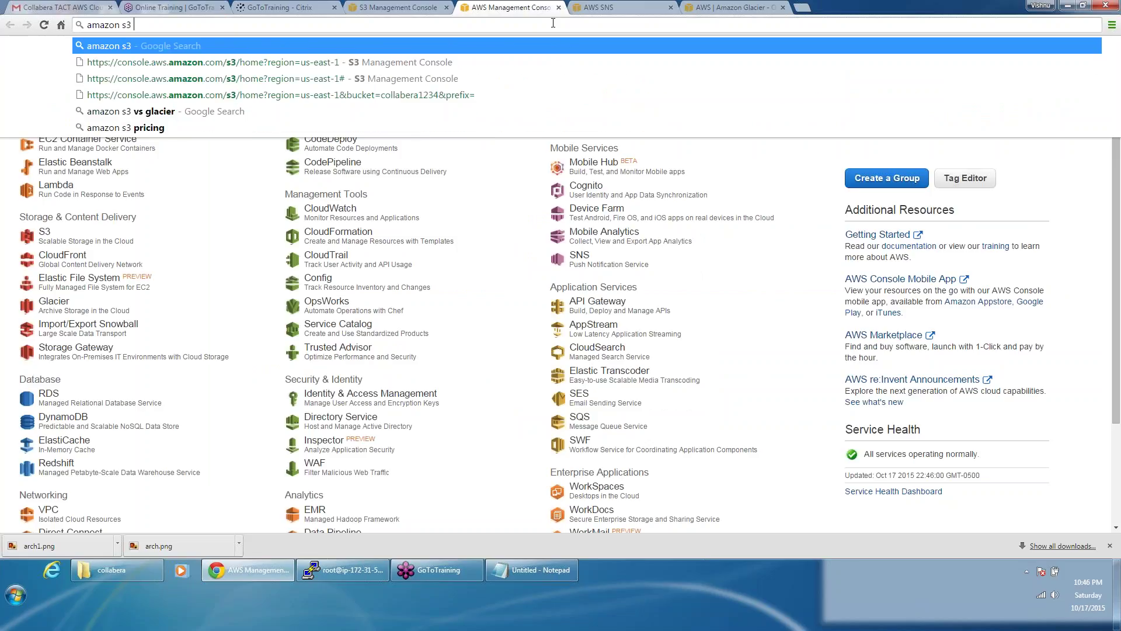
key("Return")
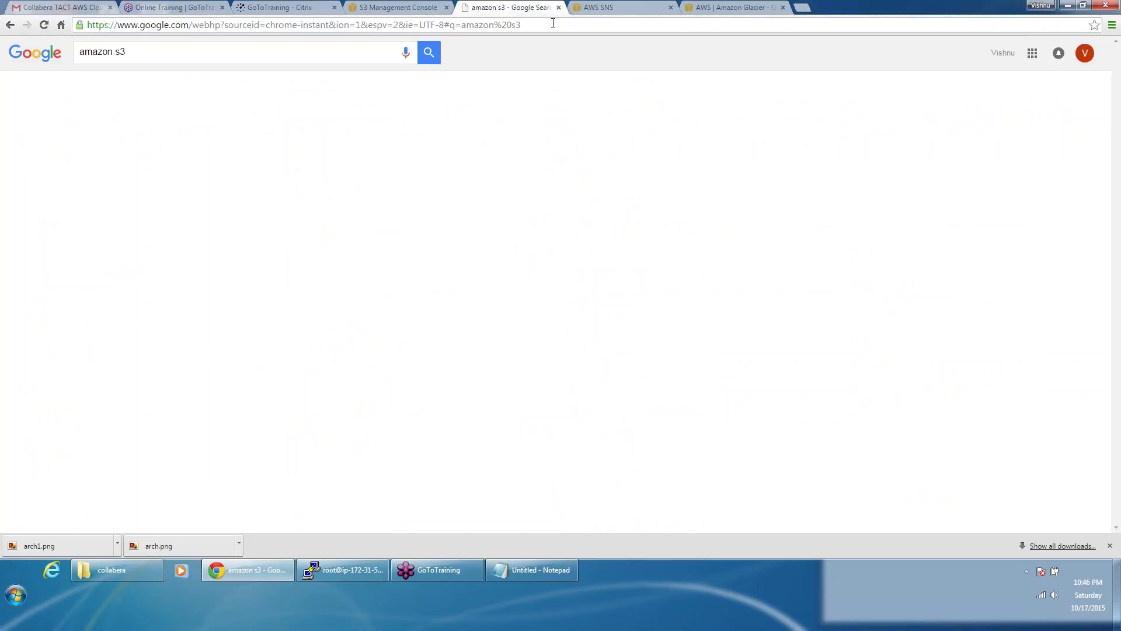
left_click(271, 243)
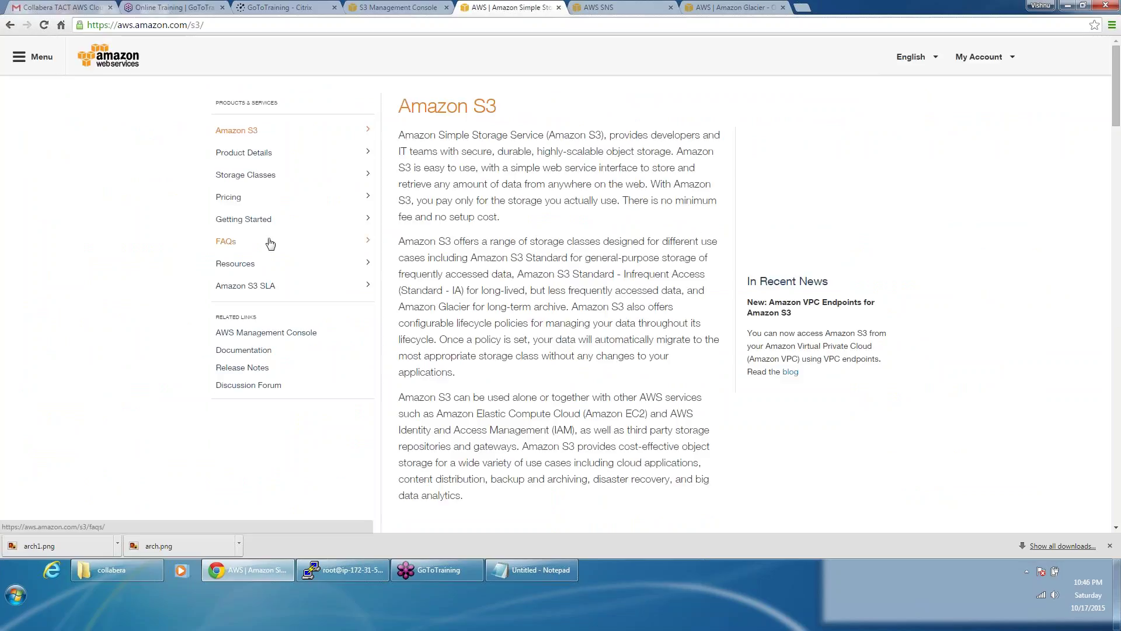
left_click(271, 198)
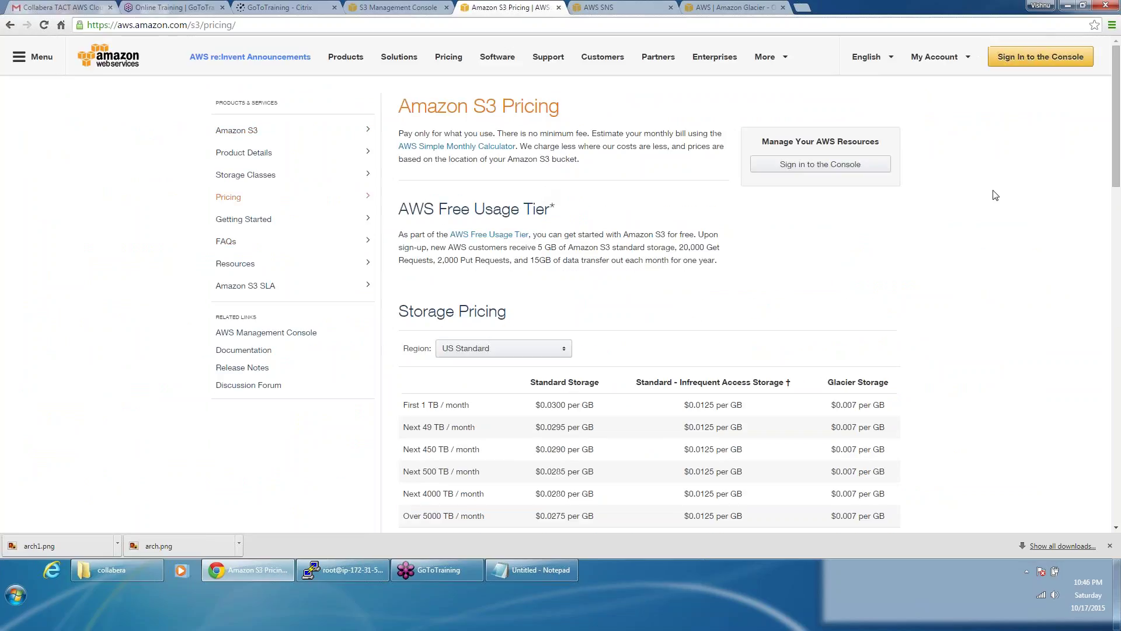
scroll(996, 195, "down", 1)
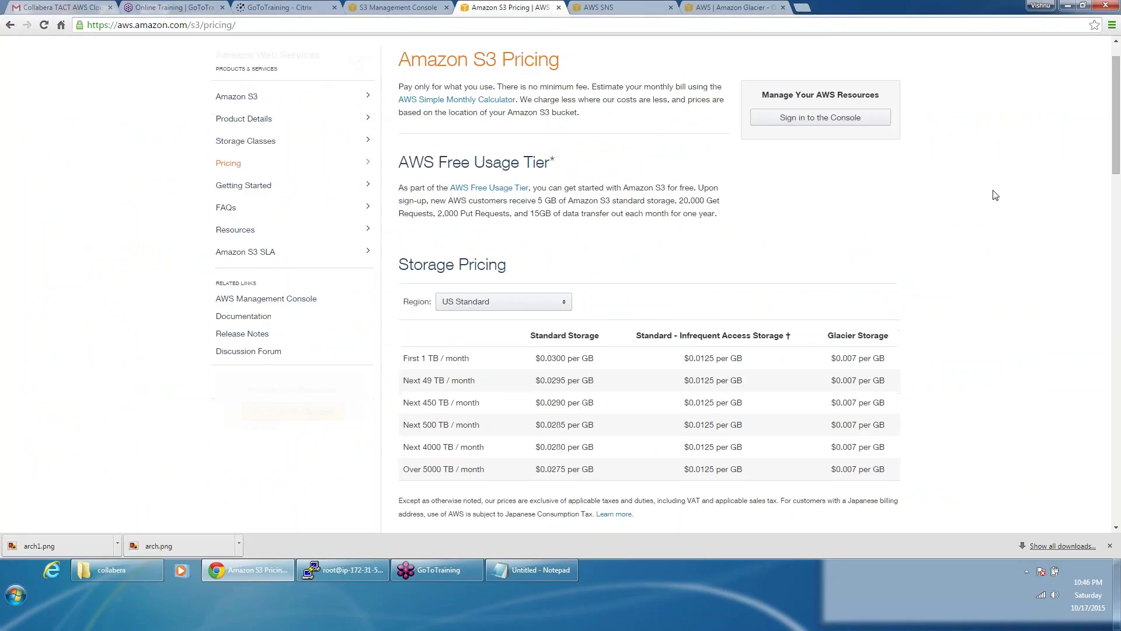
scroll(554, 315, "down", 1)
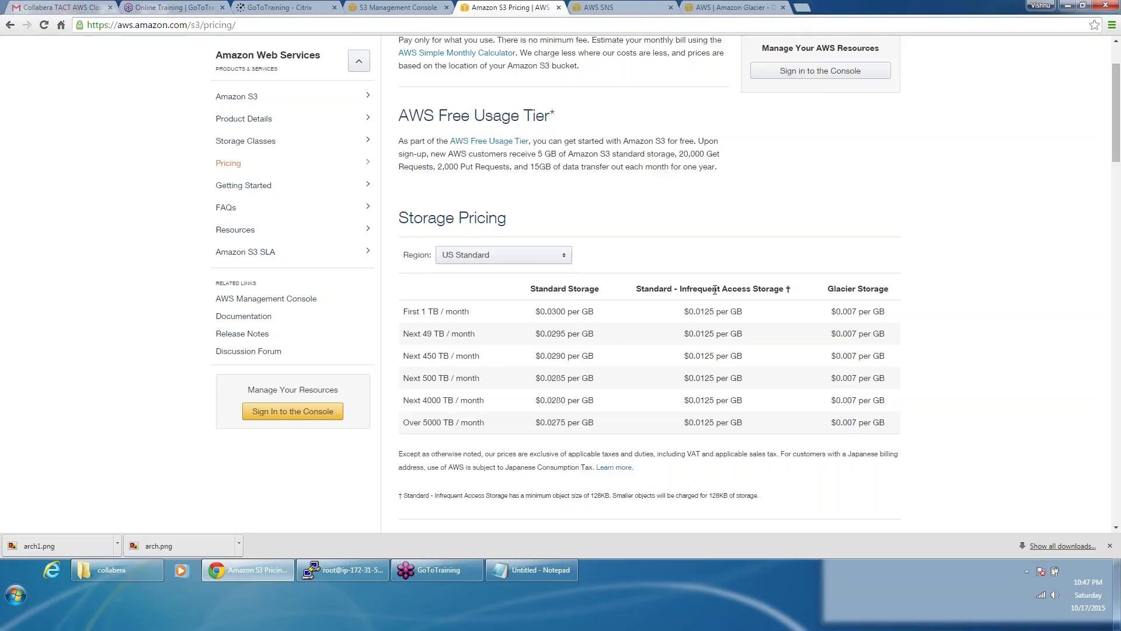
left_click(407, 6)
left_click(384, 173)
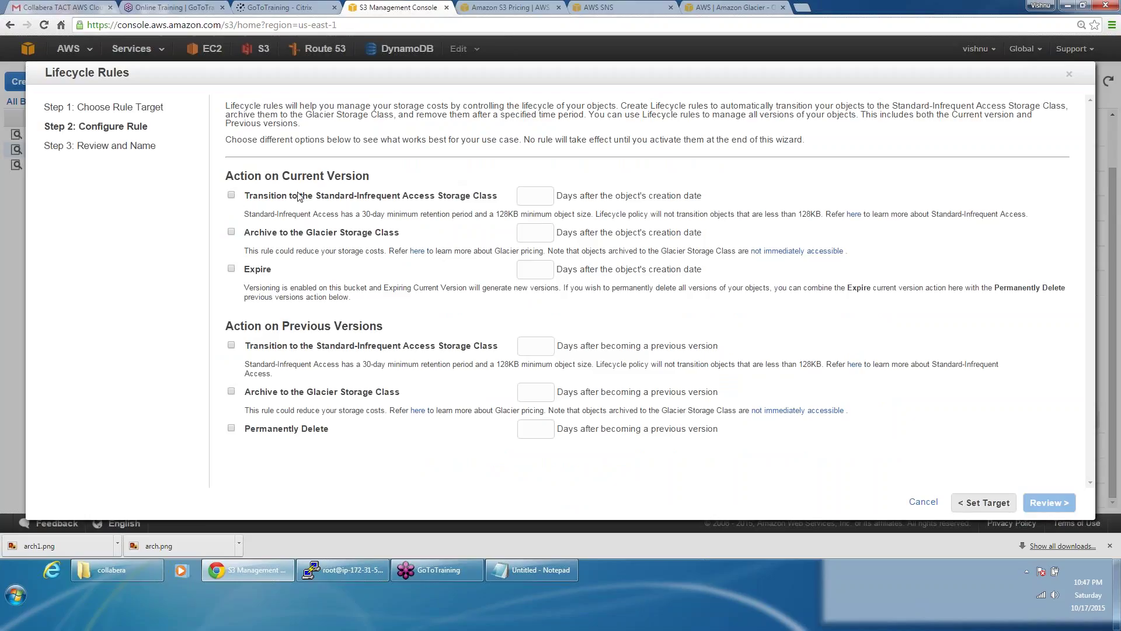
Step: Enable transitioning current objects to Standard-Infrequent Access after the default 30 days
left_click(231, 196)
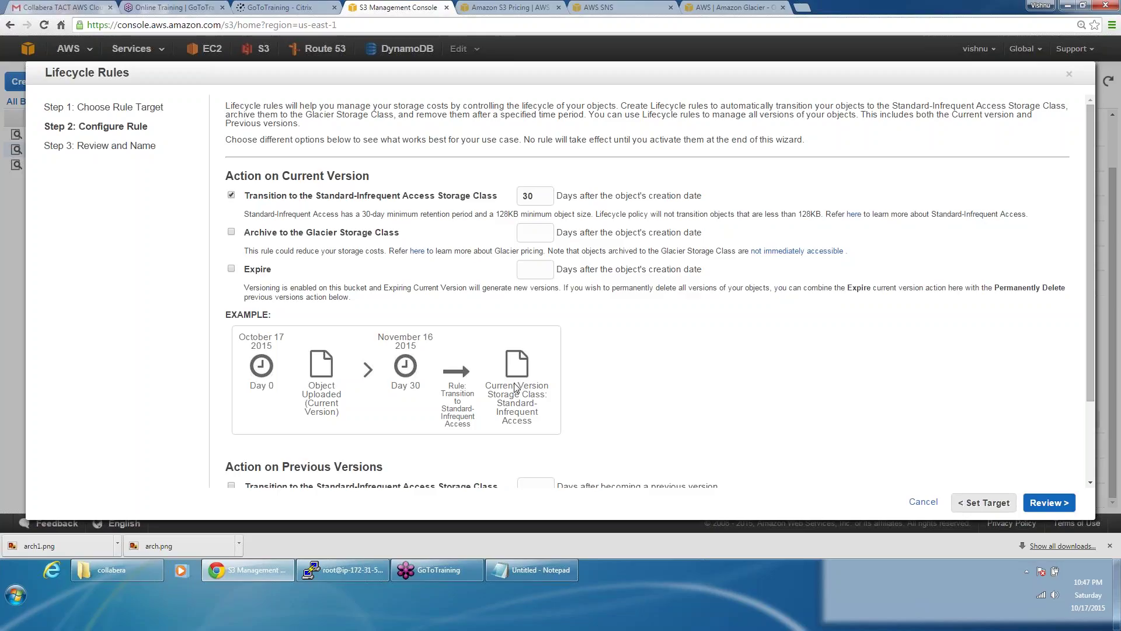
Step: Scroll through the S3 pricing details, then go to the AWS home page
left_click(476, 7)
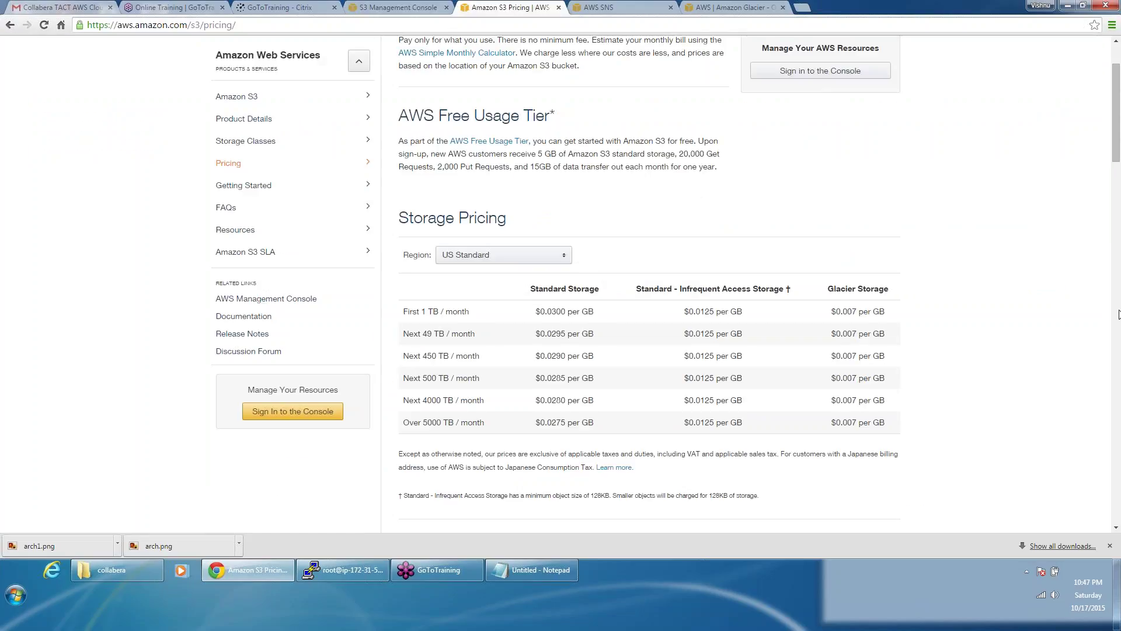
left_click(1117, 314)
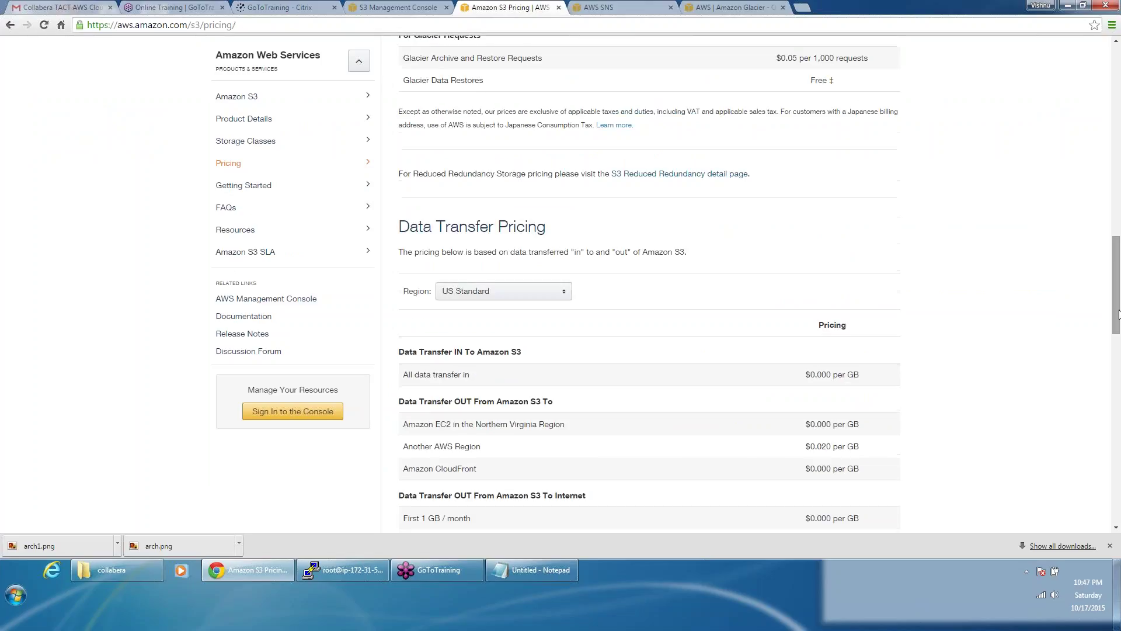
left_click_drag(1116, 314, 1117, 122)
mouse_move(35, 56)
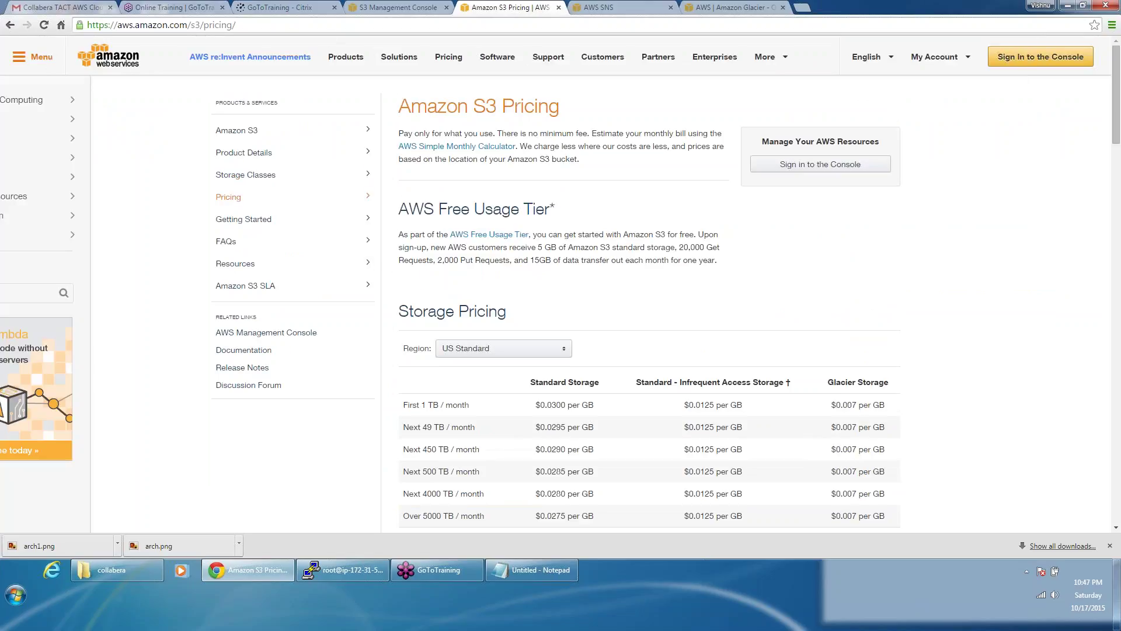
left_click(111, 63)
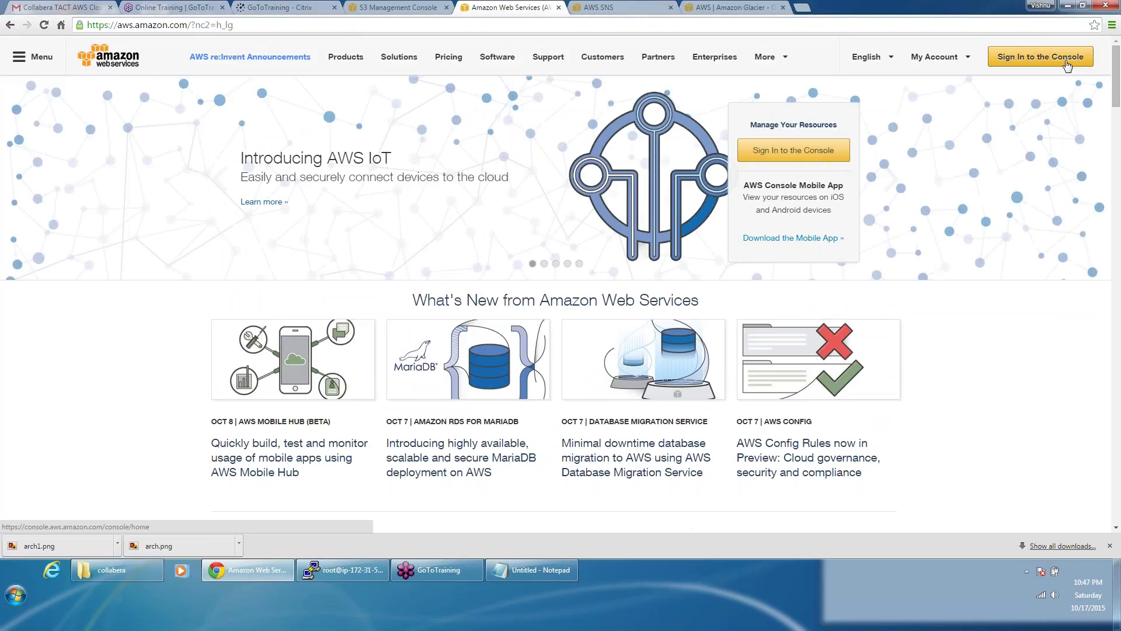
Step: Sign in to the console and check the collabera1234 bucket's files alongside the rule setup
left_click(1067, 66)
left_click(258, 48)
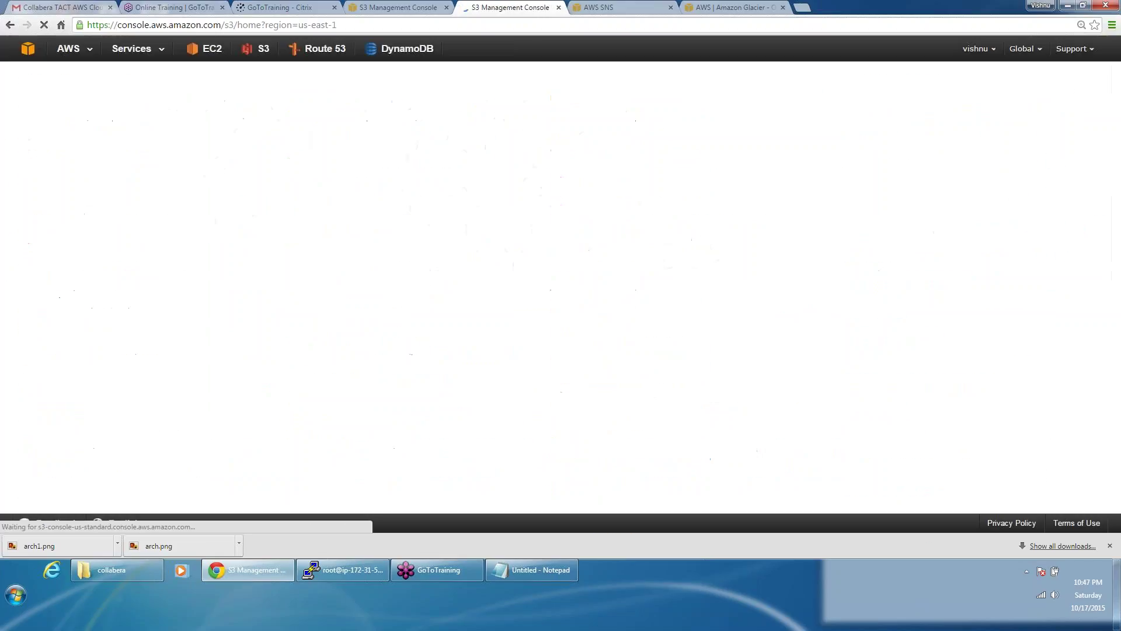
left_click(59, 151)
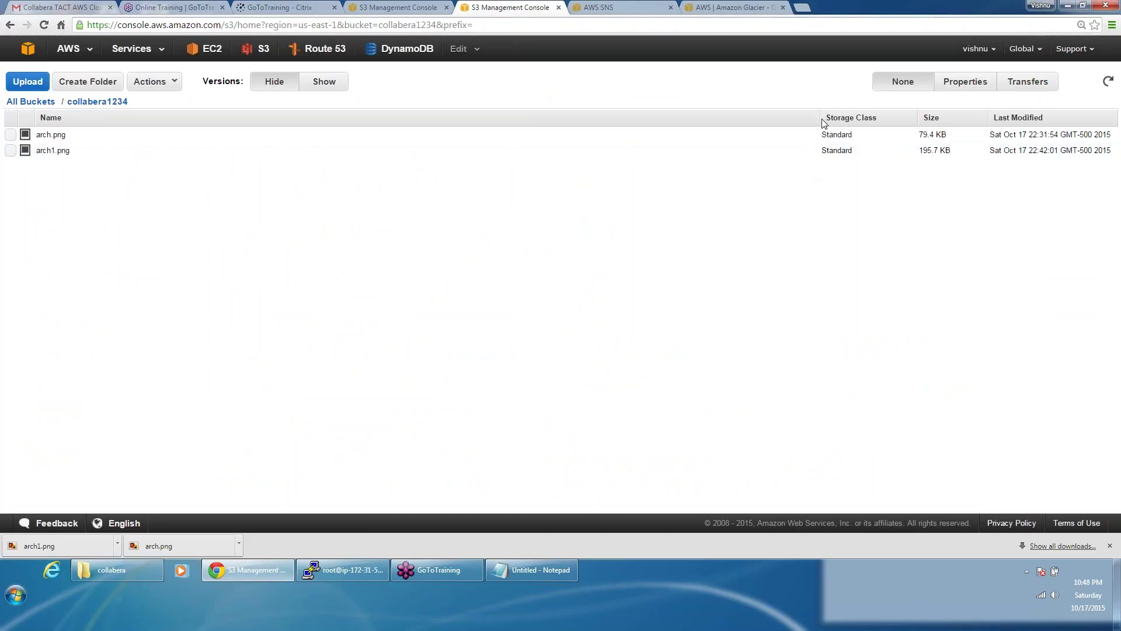
left_click(403, 5)
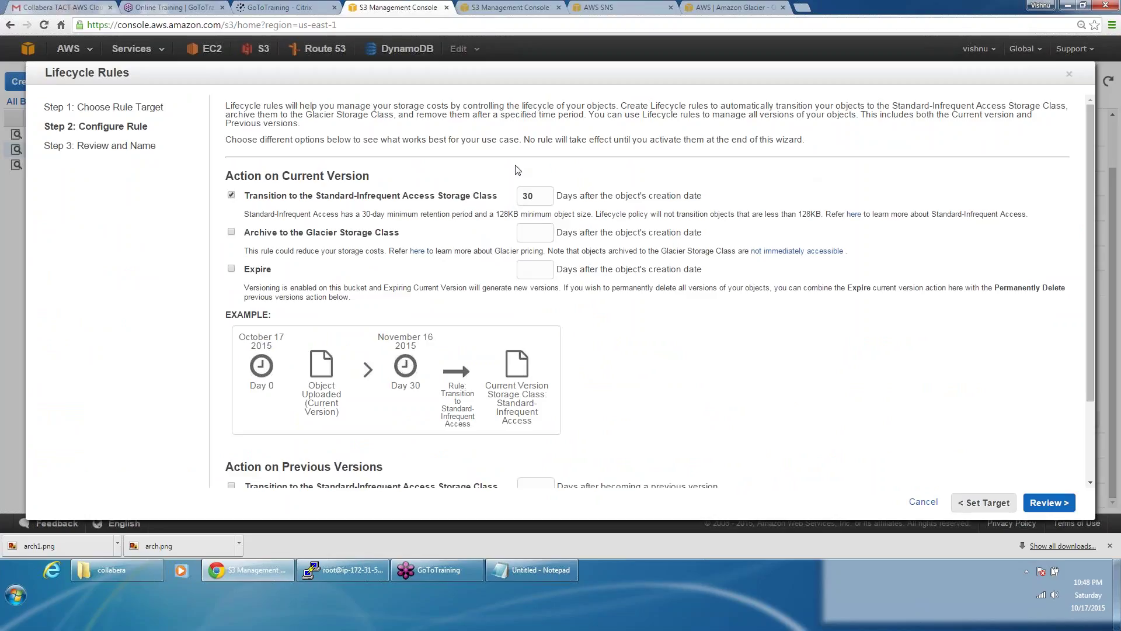
left_click(493, 6)
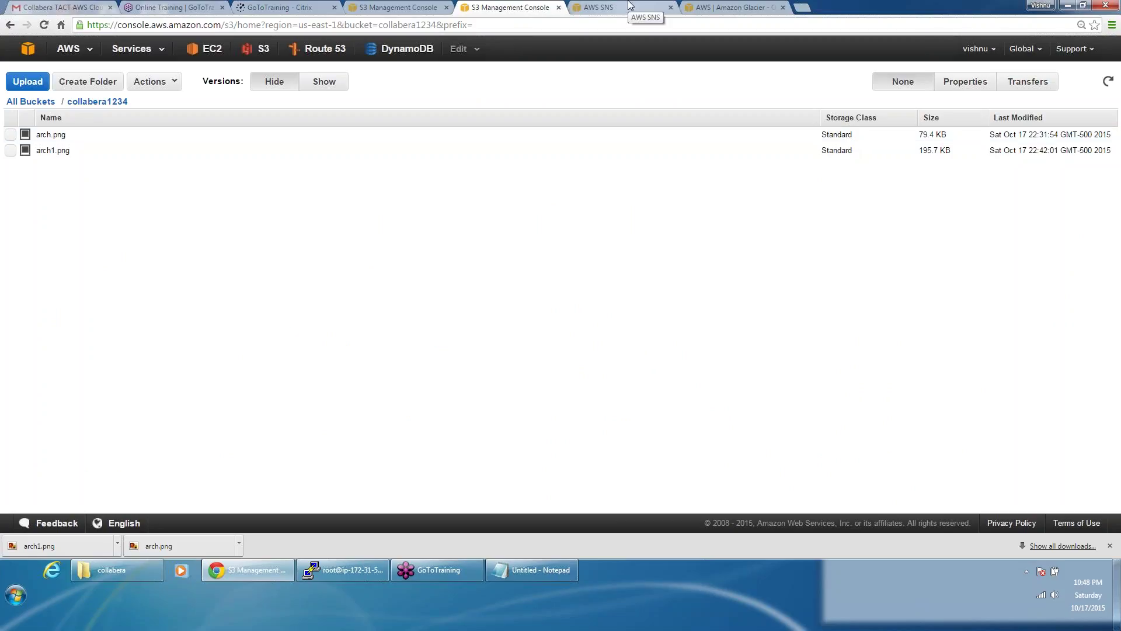
left_click(397, 7)
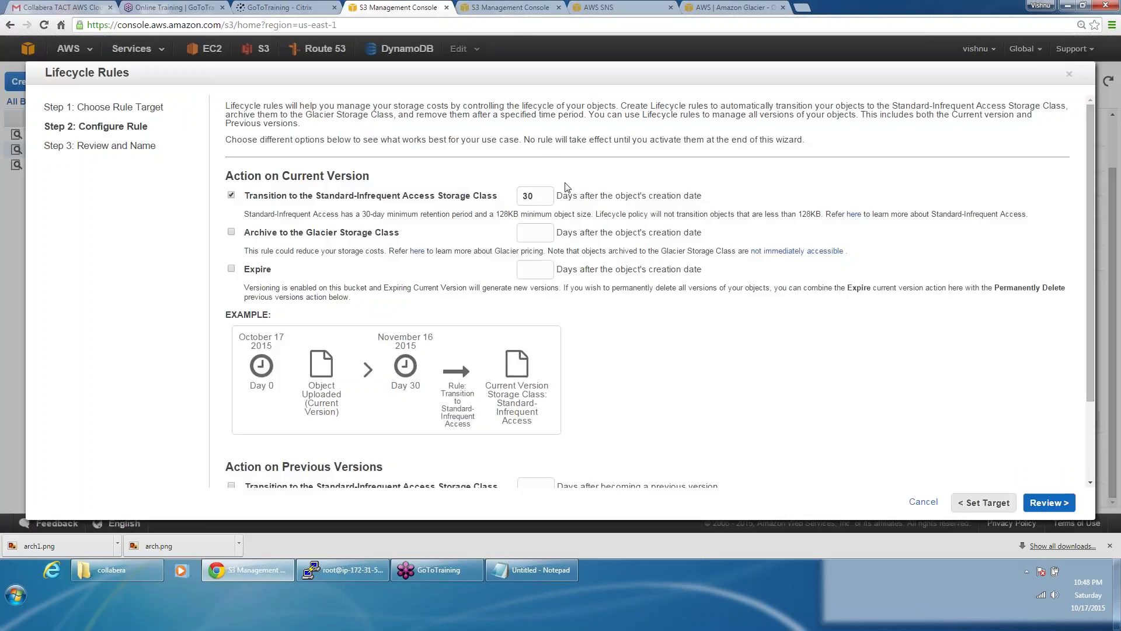
Step: Try 1 and 28 days for the Standard-IA transition, then settle back on 30 days
double_click(537, 193)
type("1")
key("Tab")
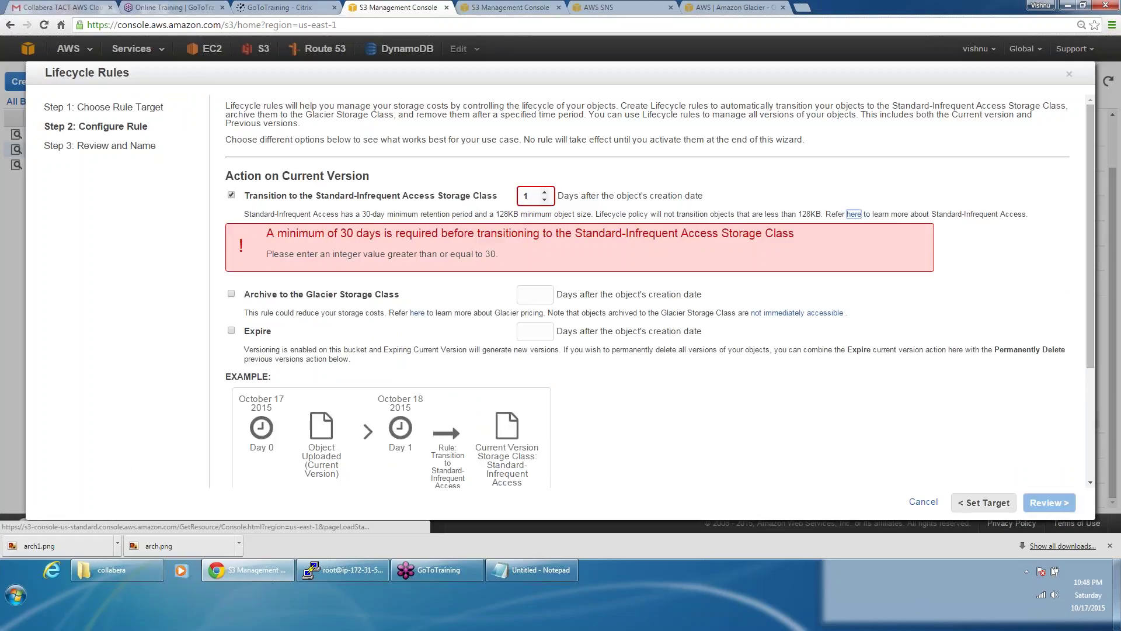
double_click(529, 190)
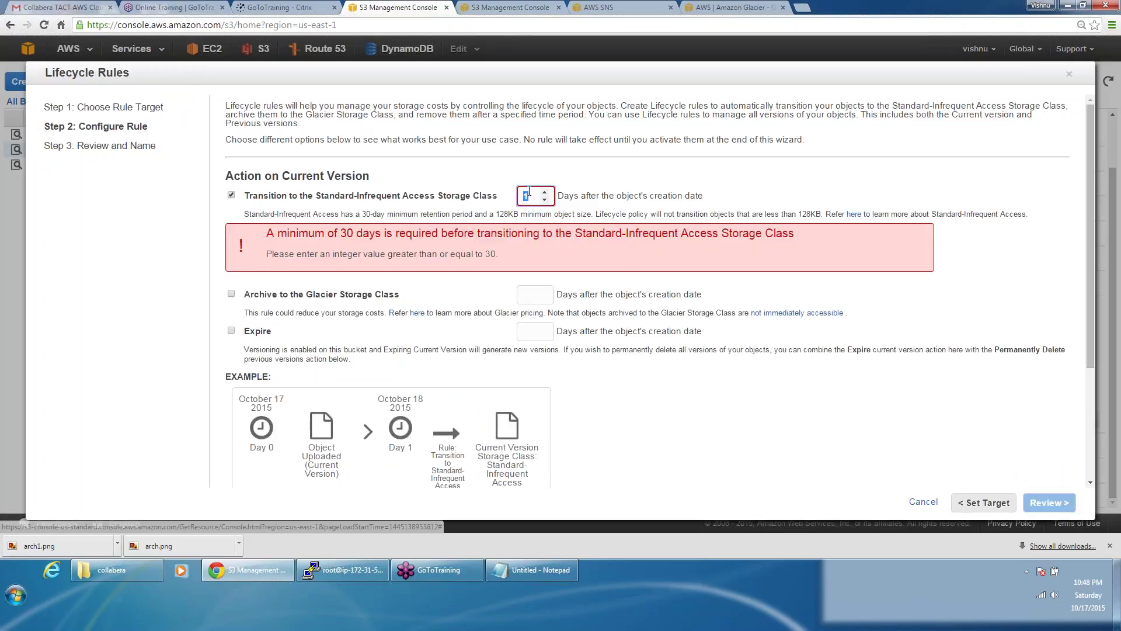
type("30")
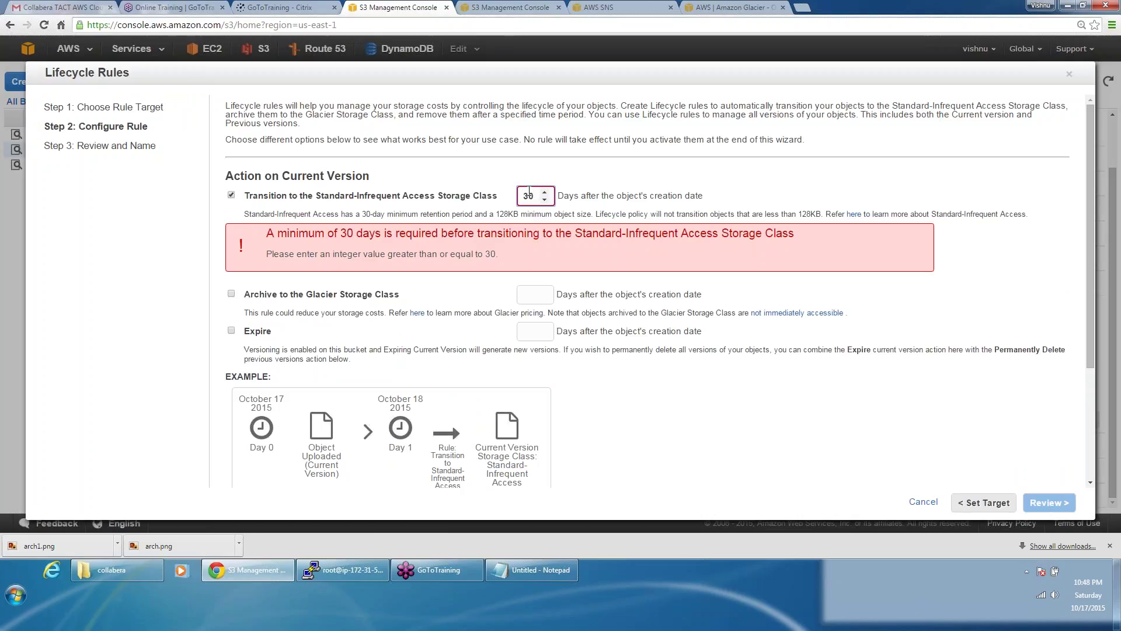
left_click(545, 192)
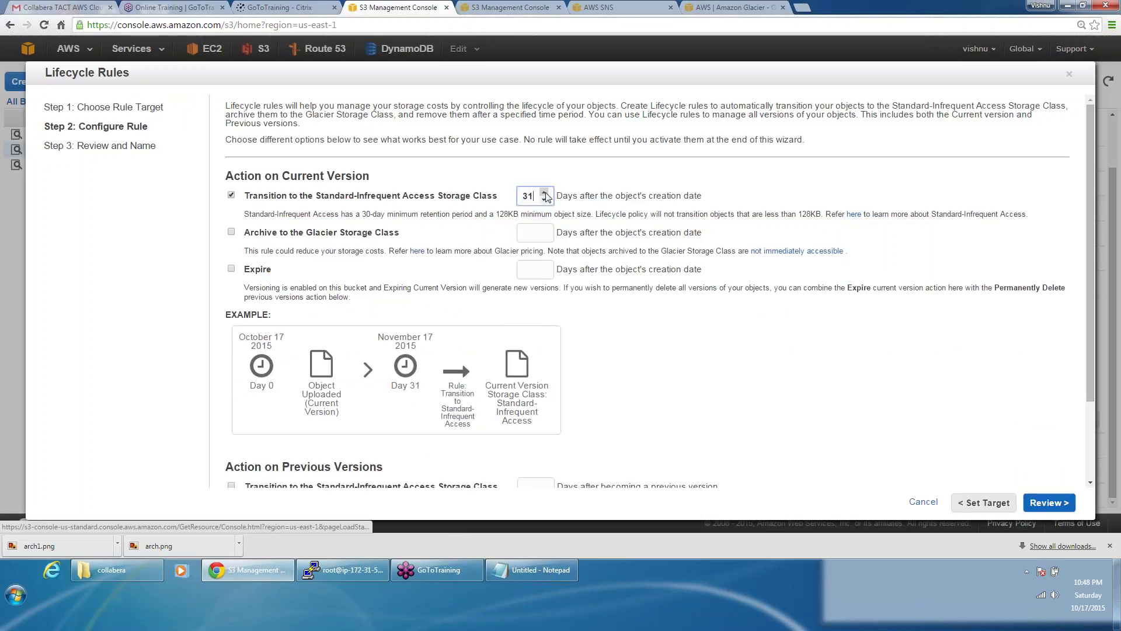
left_click(545, 200)
left_click(545, 200)
left_click(545, 200)
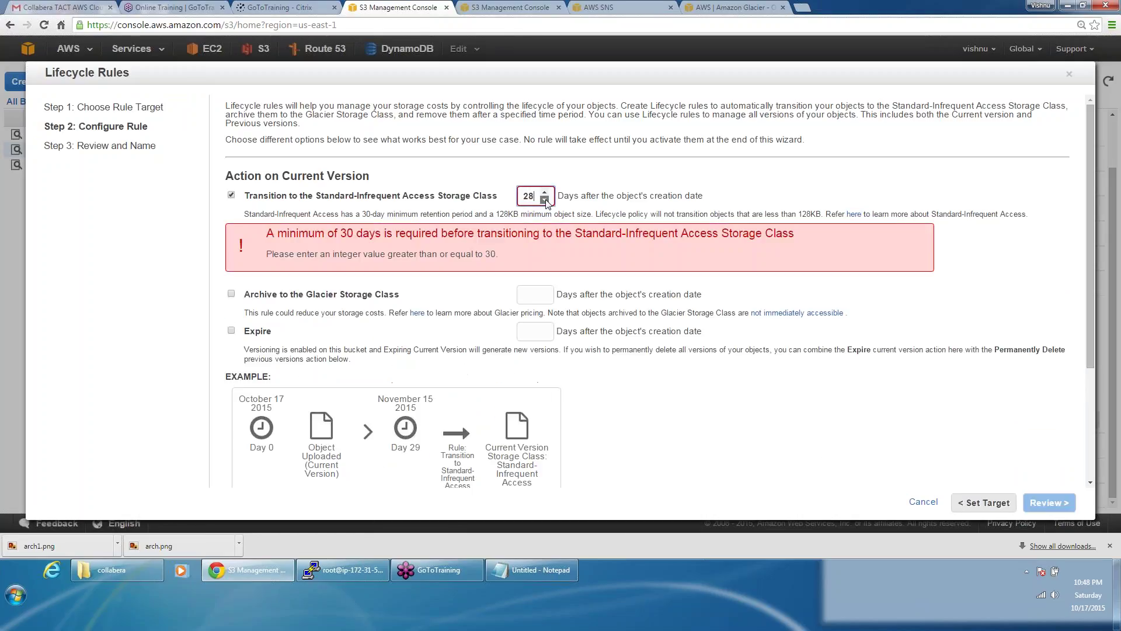
left_click(545, 193)
left_click(545, 193)
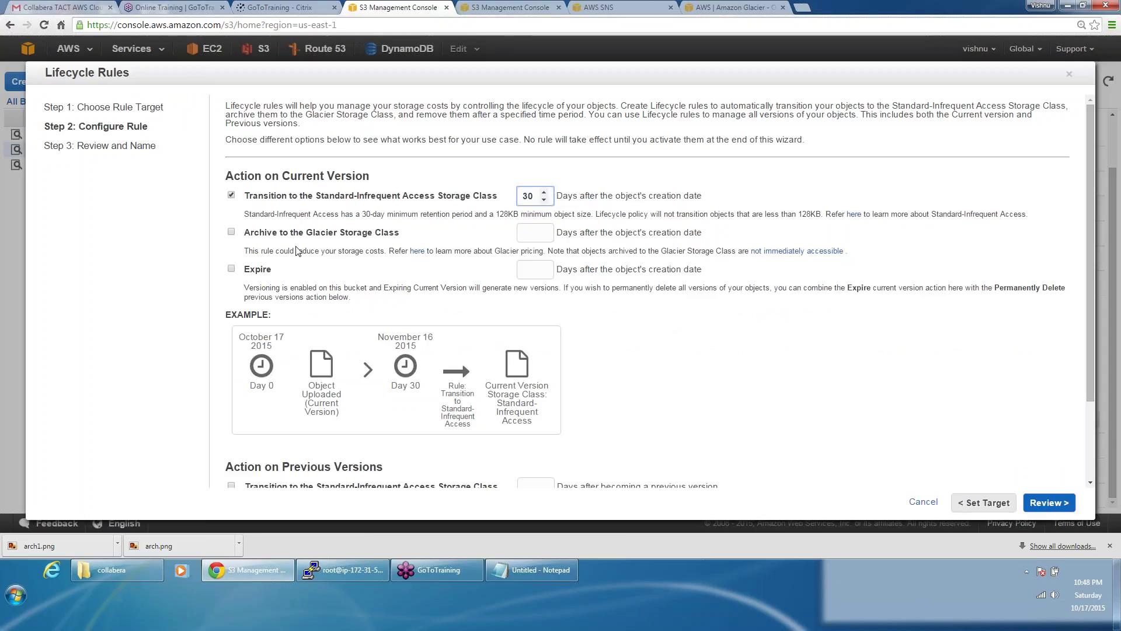
Step: Enable Archive to the Glacier Storage Class and set its days to 90
left_click(232, 232)
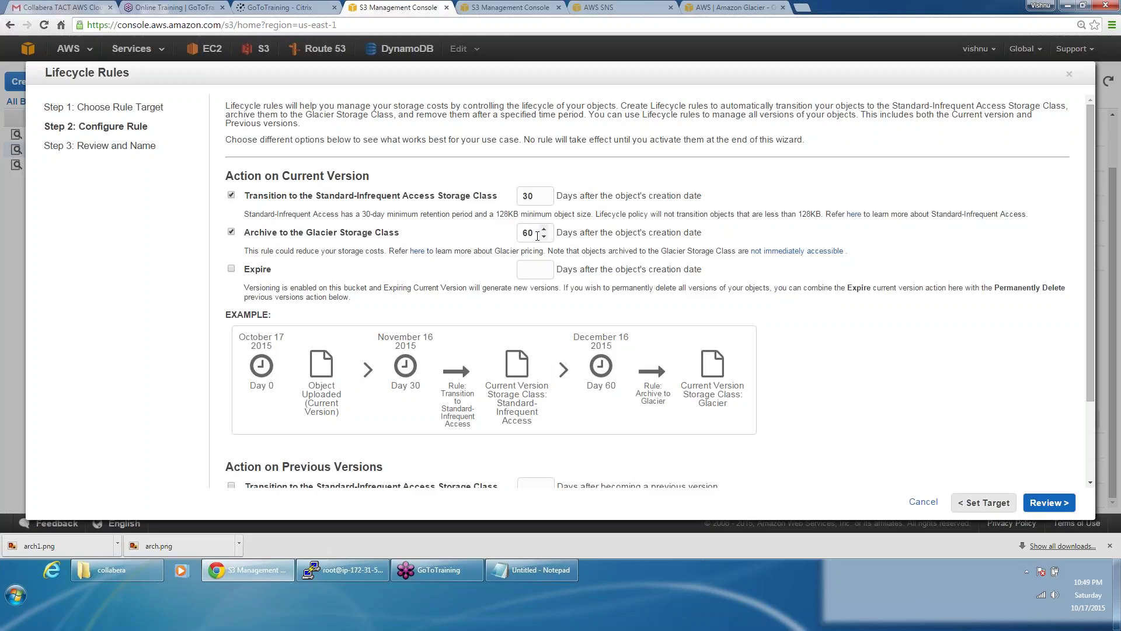
double_click(537, 235)
type("90")
key("Tab")
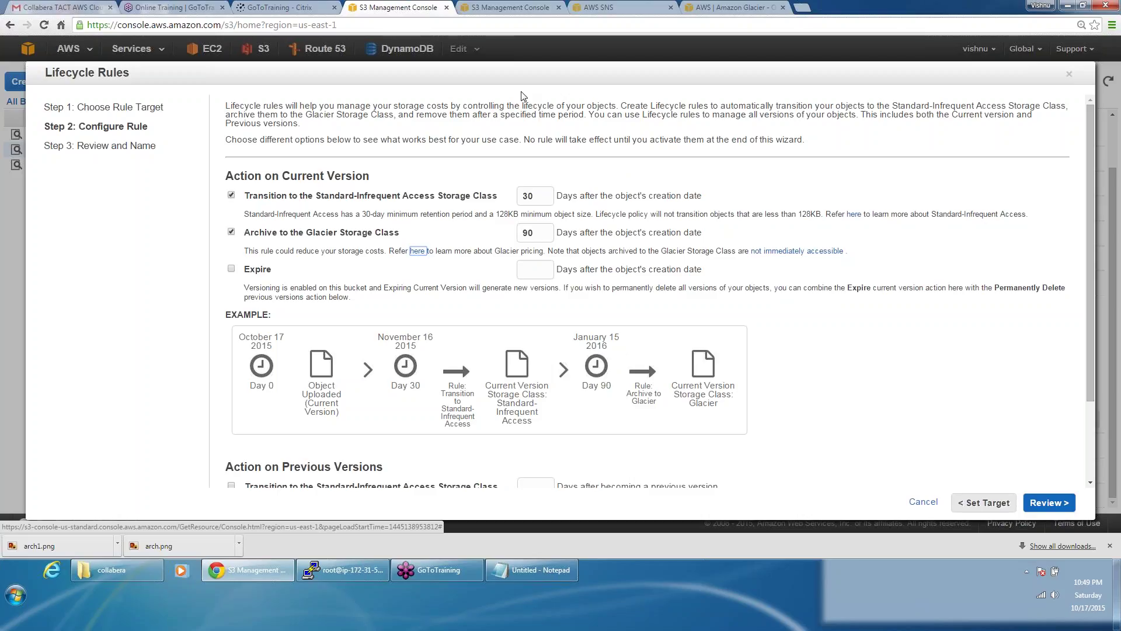
Step: Enable expiry of current objects and set Expire days to 120 after creation
left_click(231, 272)
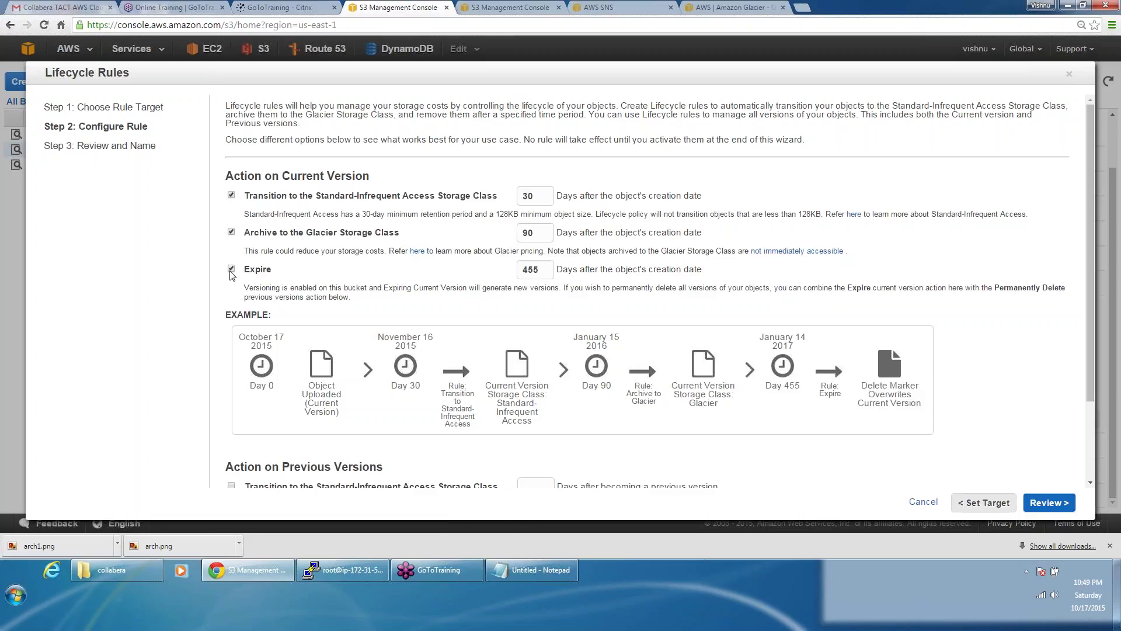
double_click(533, 273)
type("60")
key("BackSpace")
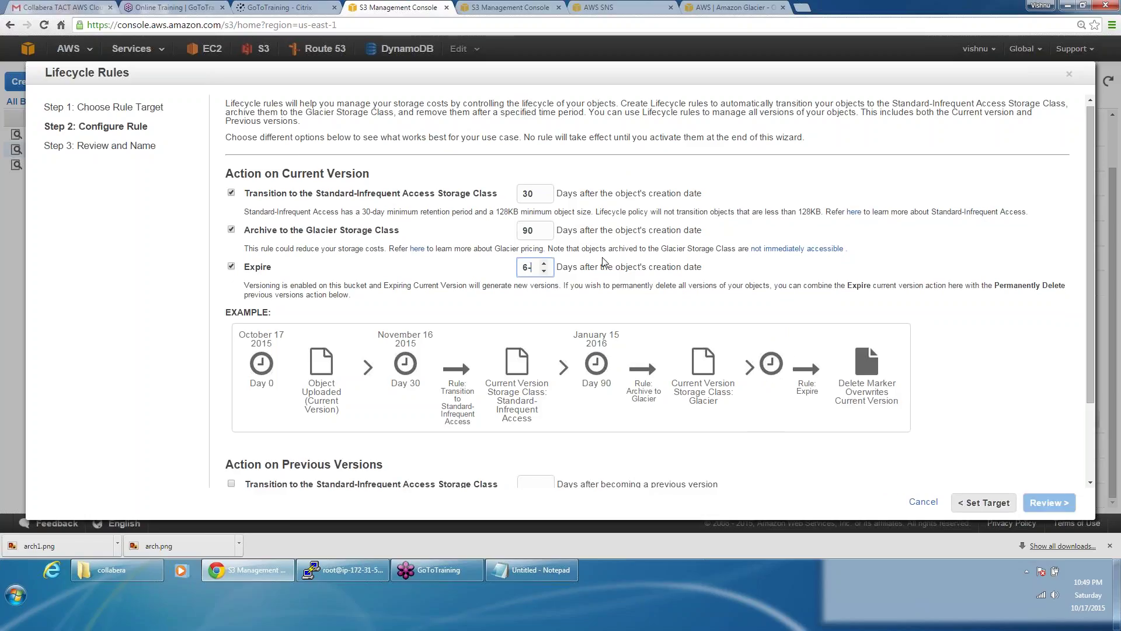
type("0")
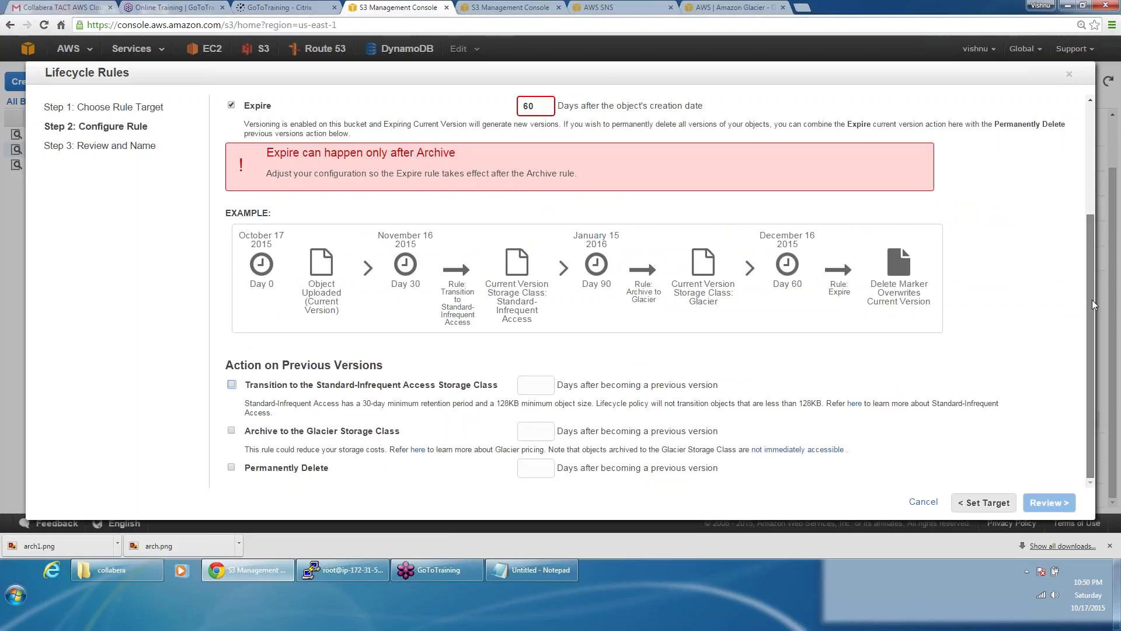
left_click_drag(1094, 304, 1092, 199)
double_click(532, 244)
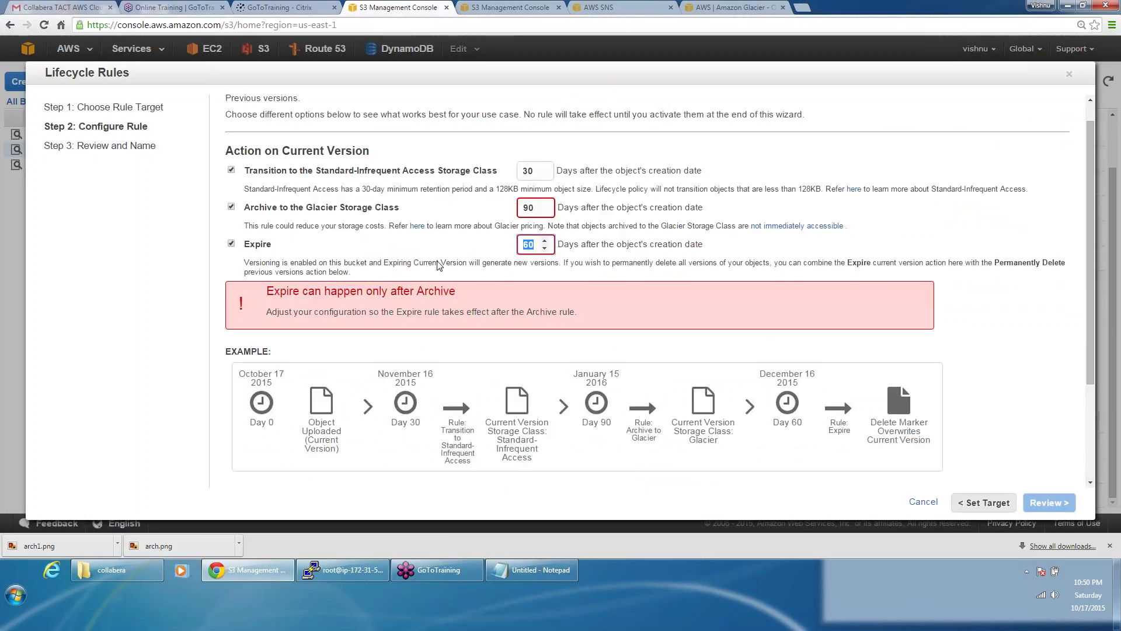
type("120")
left_click(440, 266)
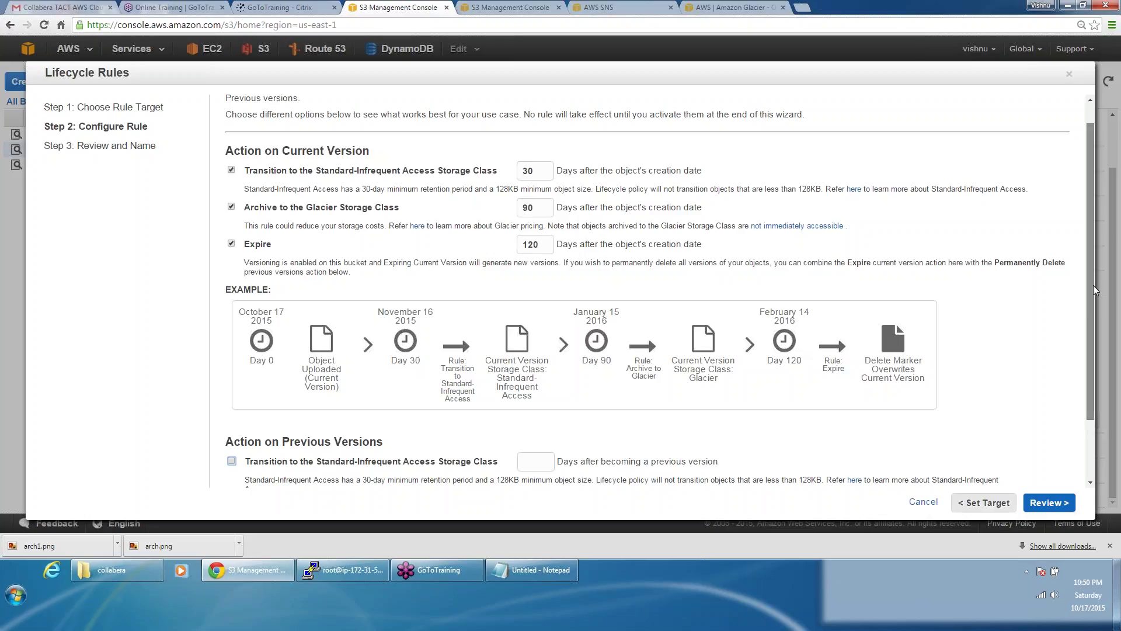
left_click_drag(1095, 292, 1110, 383)
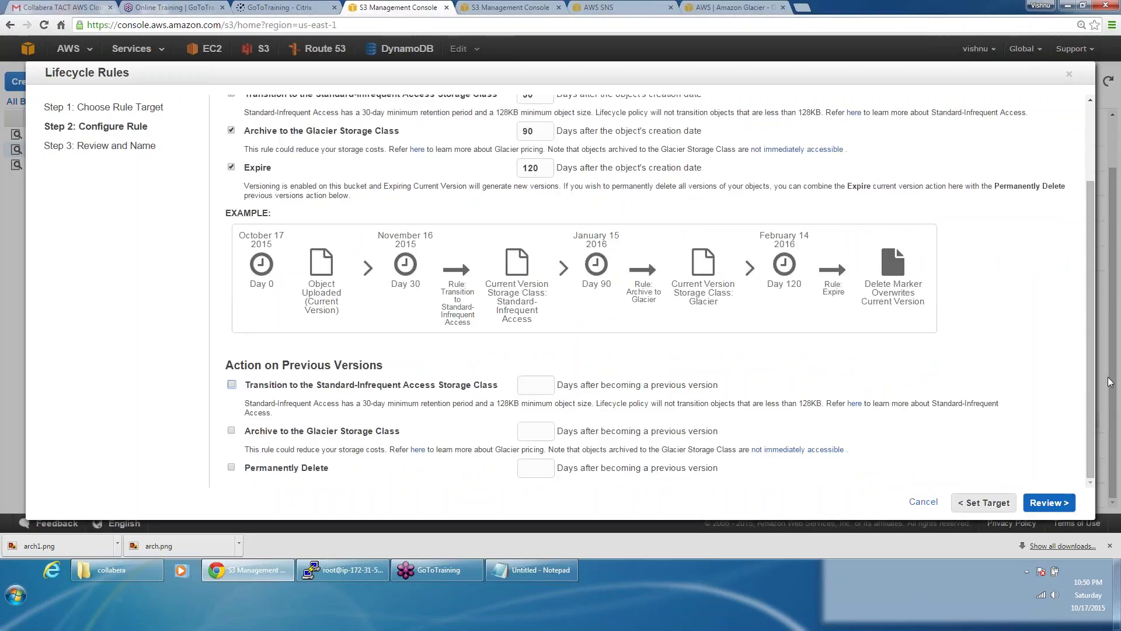
left_click(525, 7)
left_click(53, 150)
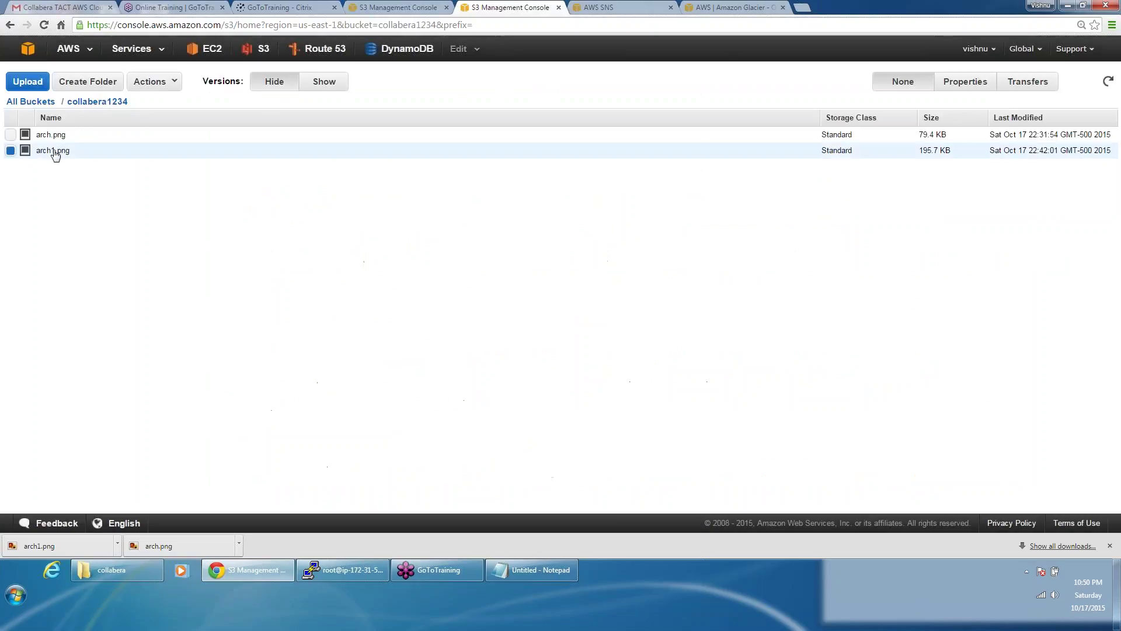
left_click(337, 82)
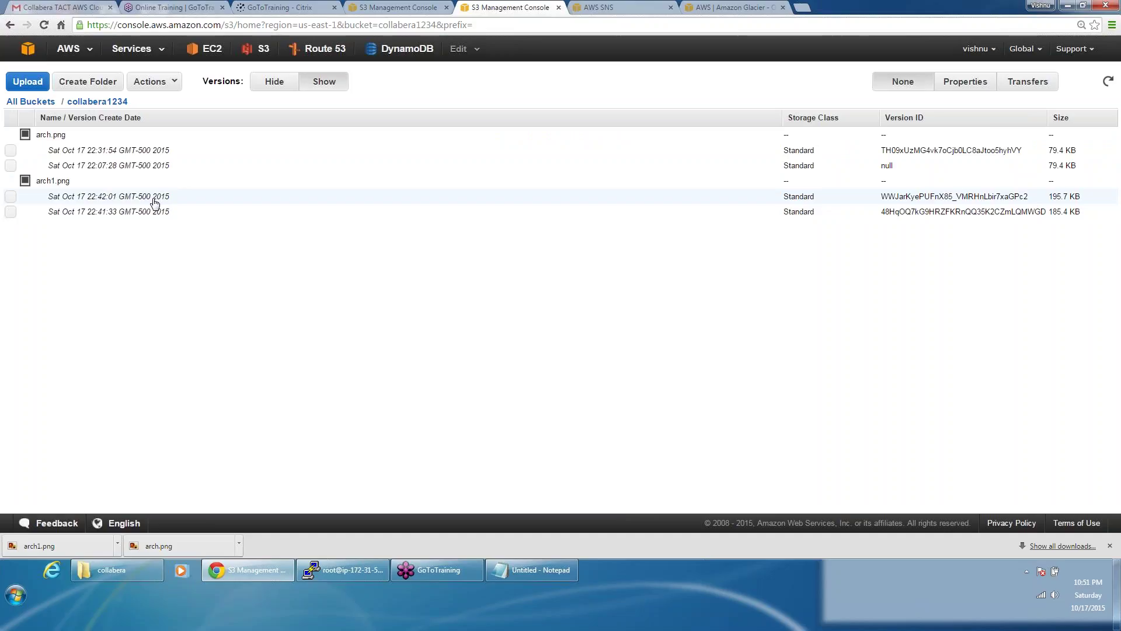
left_click(383, 5)
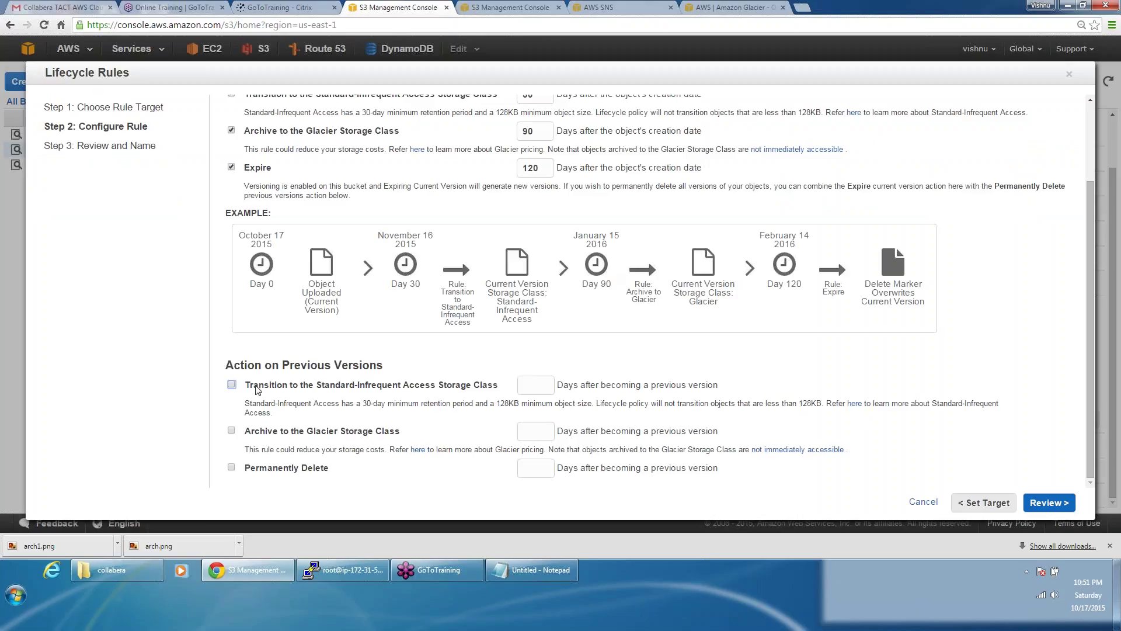
Step: Try the previous-version Standard-IA and permanent deletion options, entering 20 deletion days
left_click(231, 384)
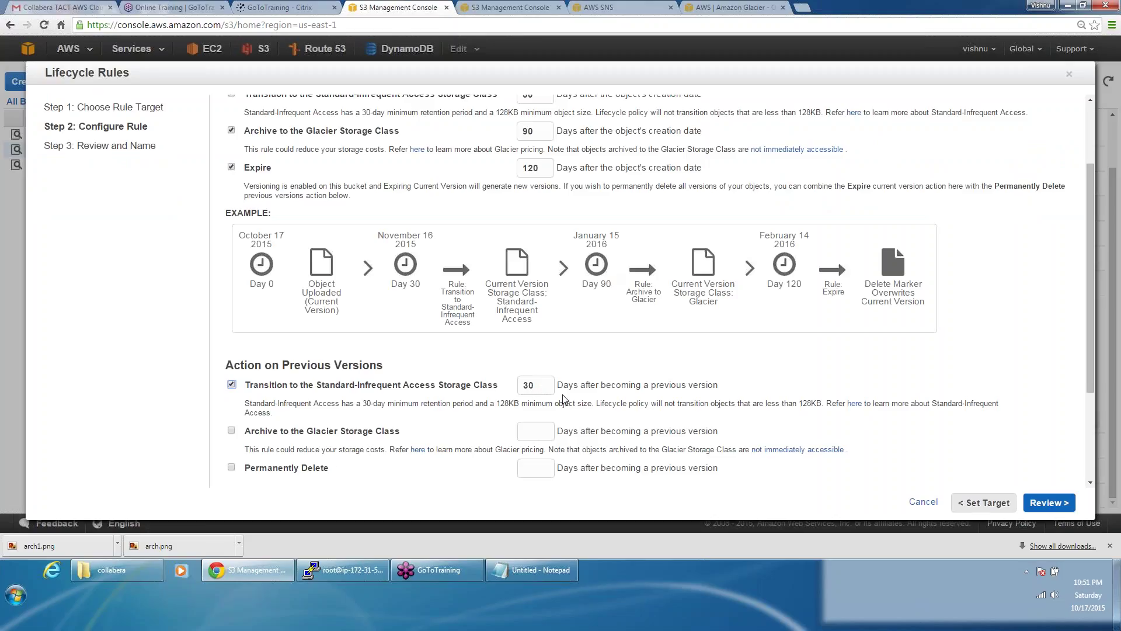
left_click(231, 384)
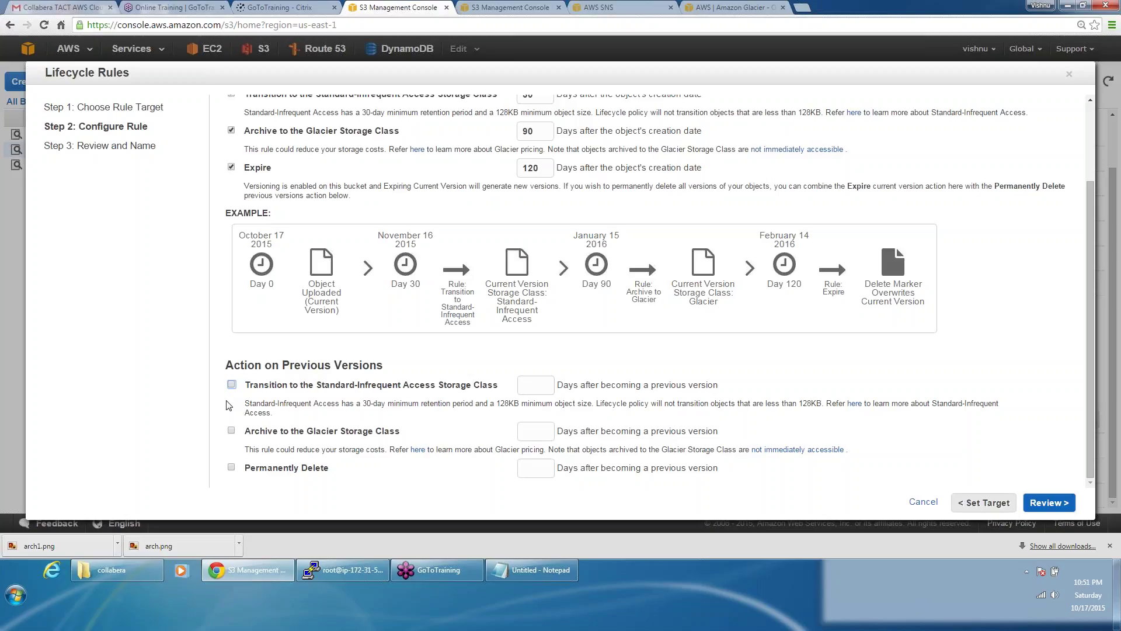
left_click(232, 467)
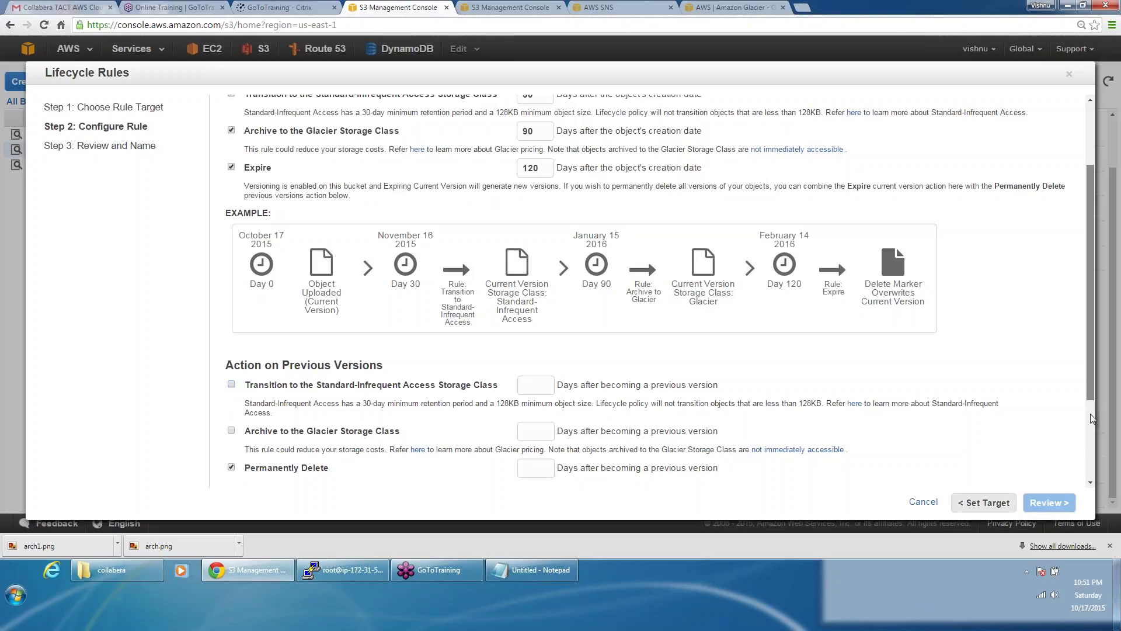
scroll(1091, 419, "down", 2)
left_click(534, 352)
type("20")
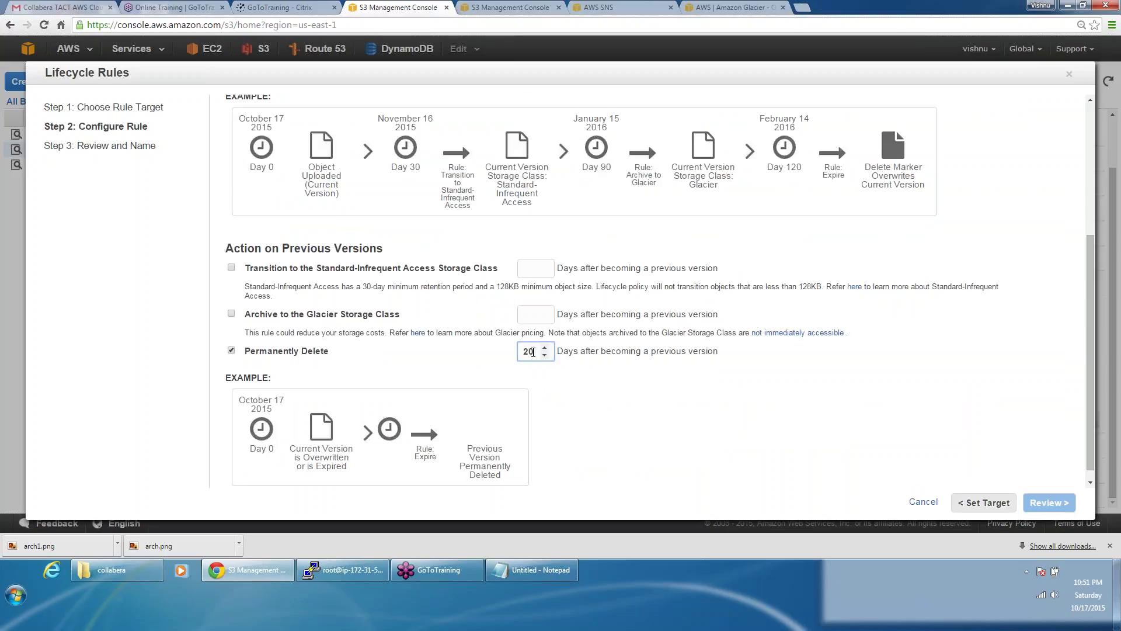
key("Tab")
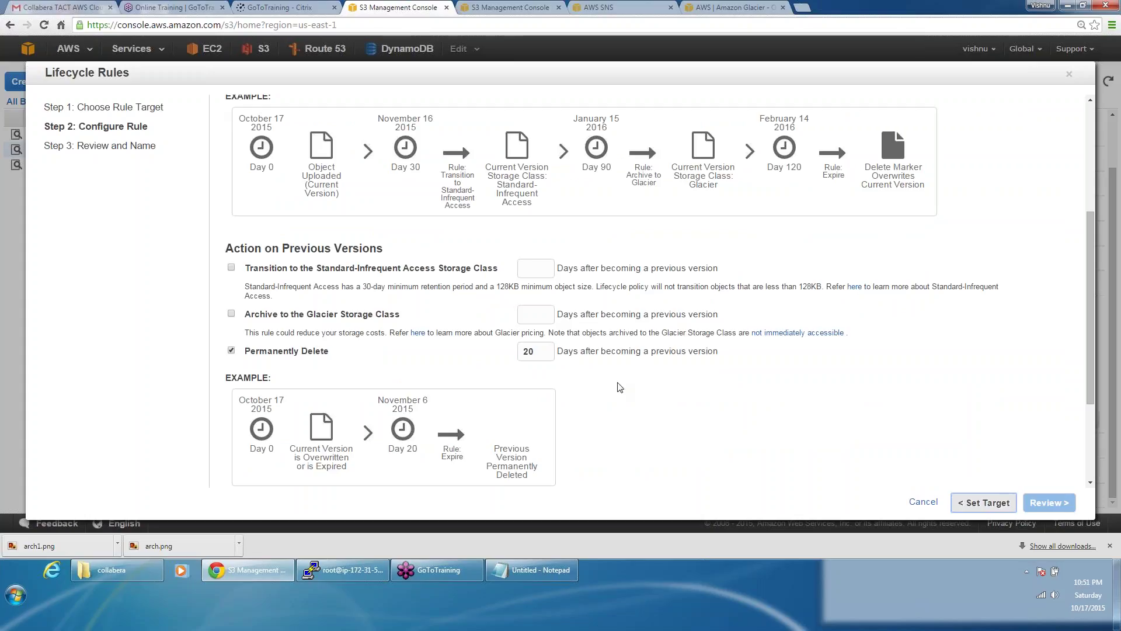
left_click(611, 390)
Step: Set previous versions to Standard-IA at 30 days, Glacier at 60, deletion at 425, and review
left_click(232, 350)
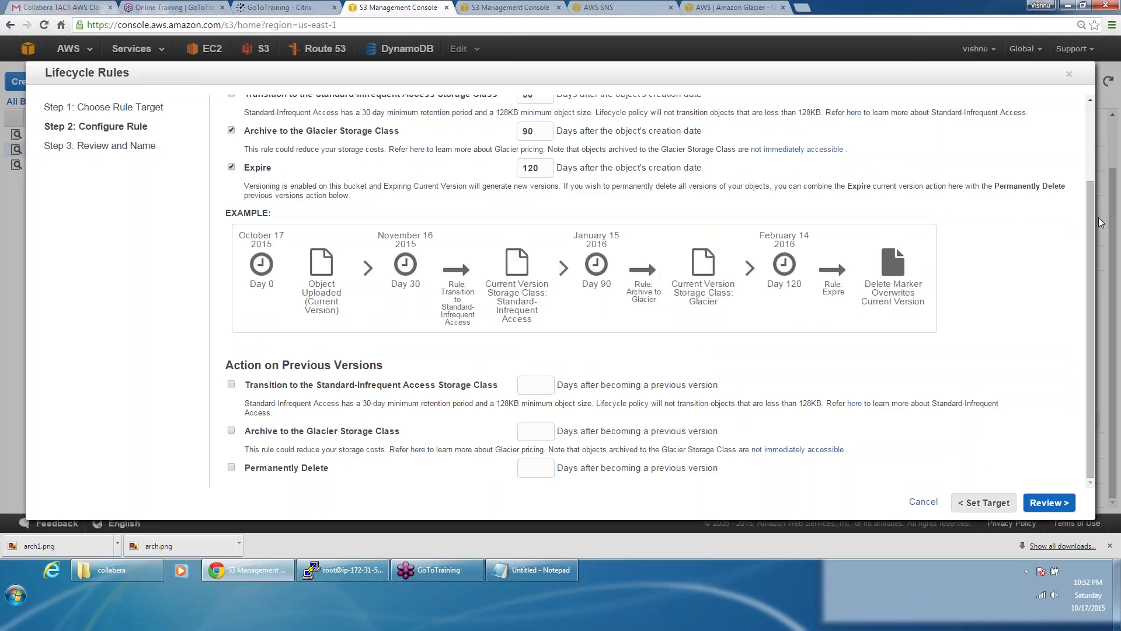
left_click(231, 384)
left_click(231, 432)
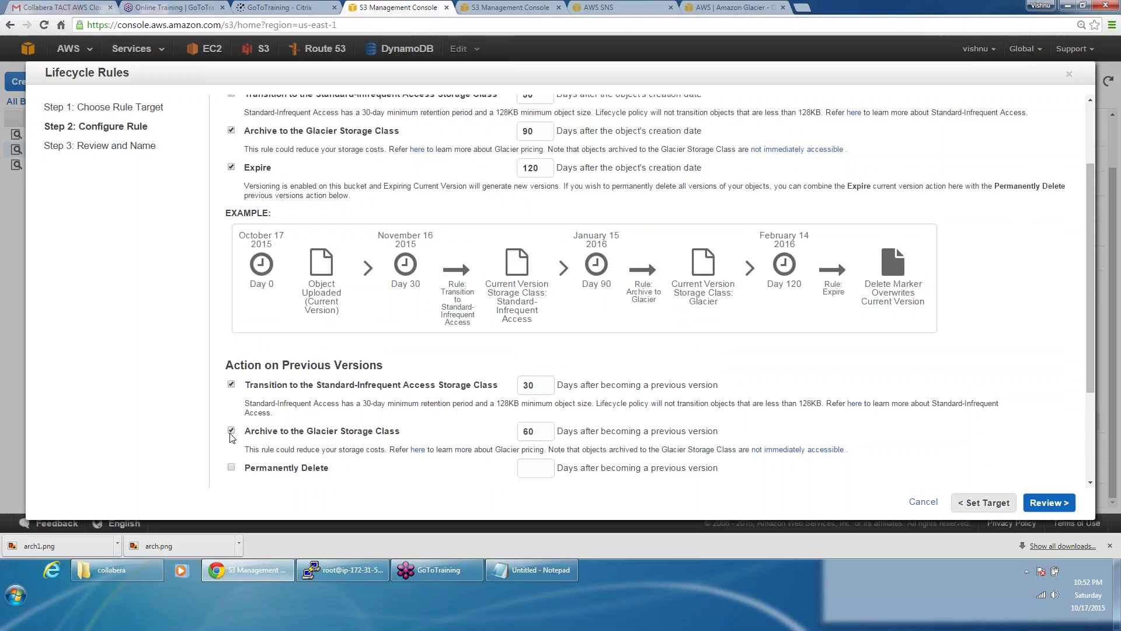
left_click(231, 468)
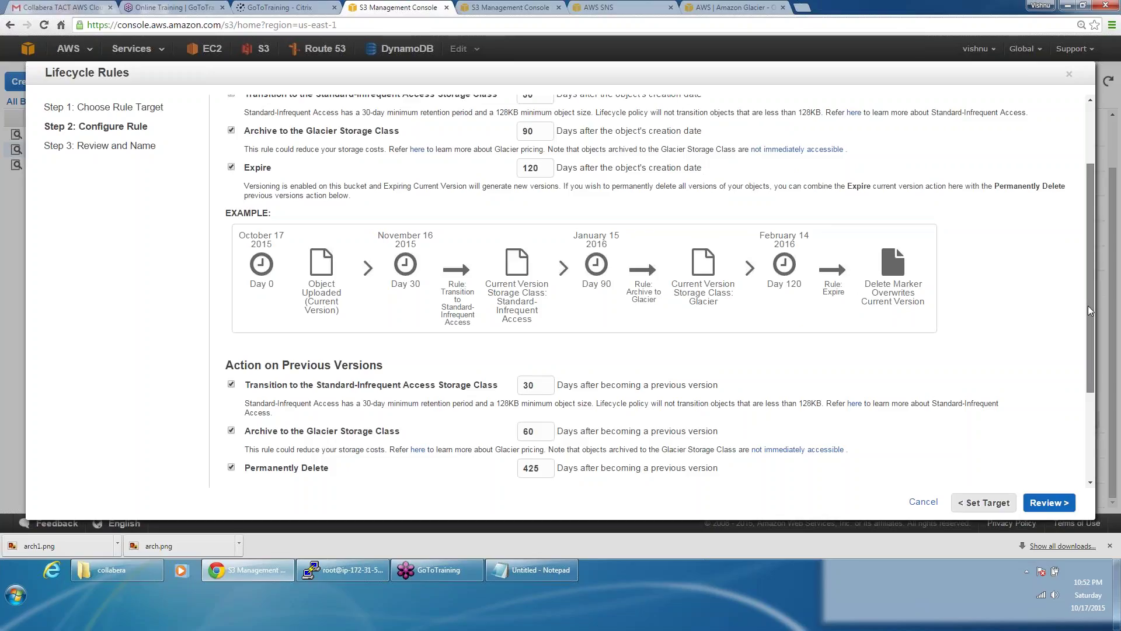
left_click_drag(1088, 306, 1088, 397)
left_click(1056, 507)
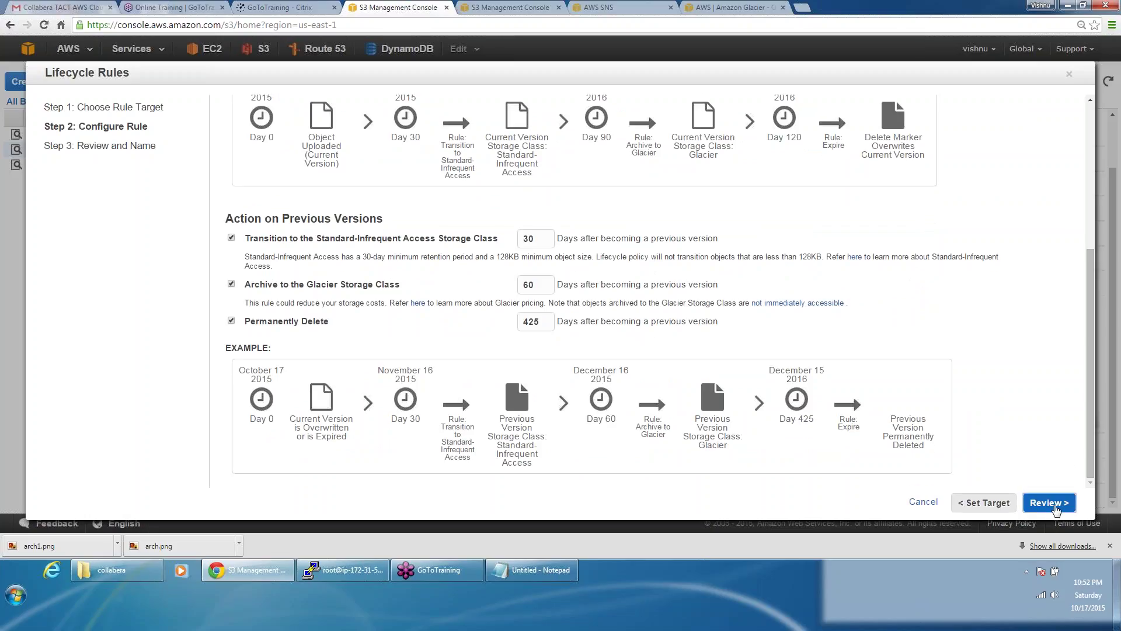
Step: Name the lifecycle rule 'move' and create and activate it
left_click(422, 149)
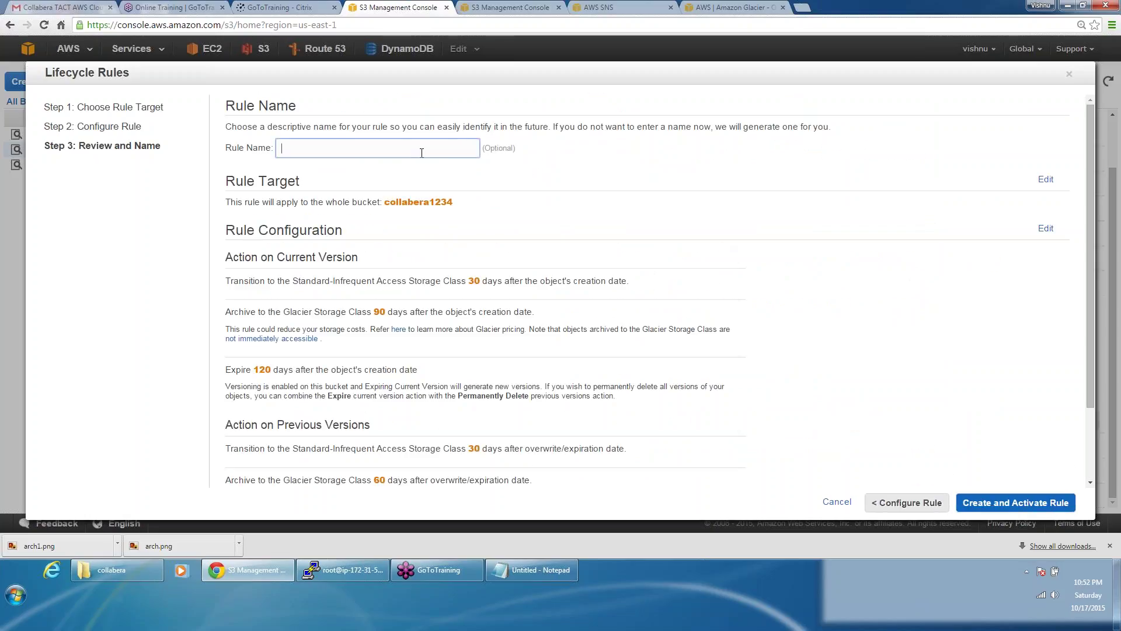
type("move")
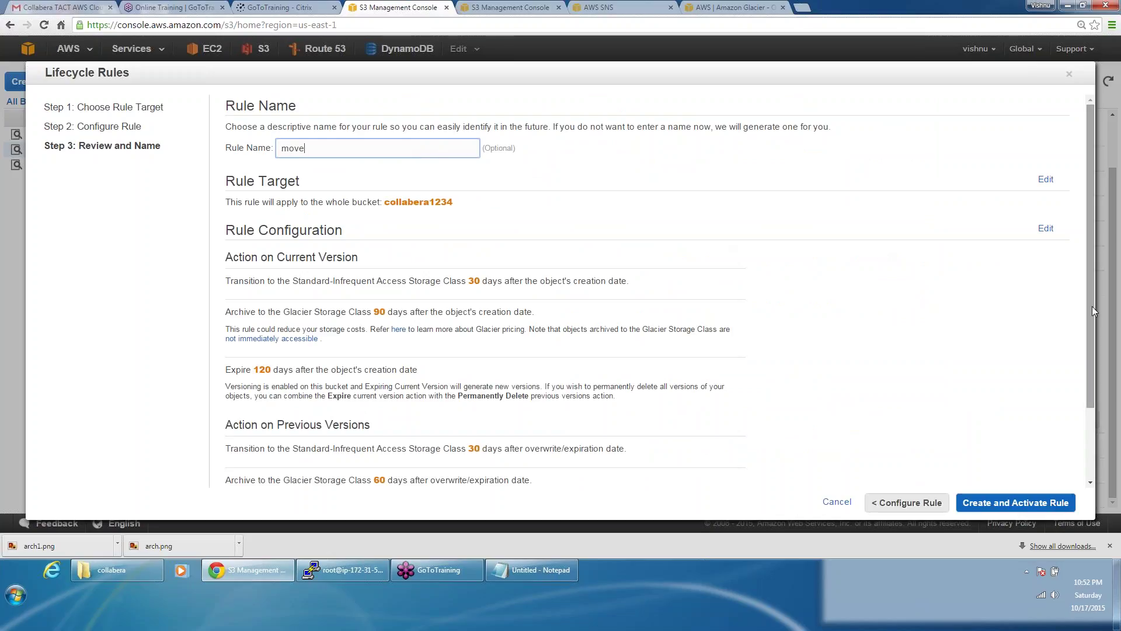
left_click_drag(1092, 308, 1102, 402)
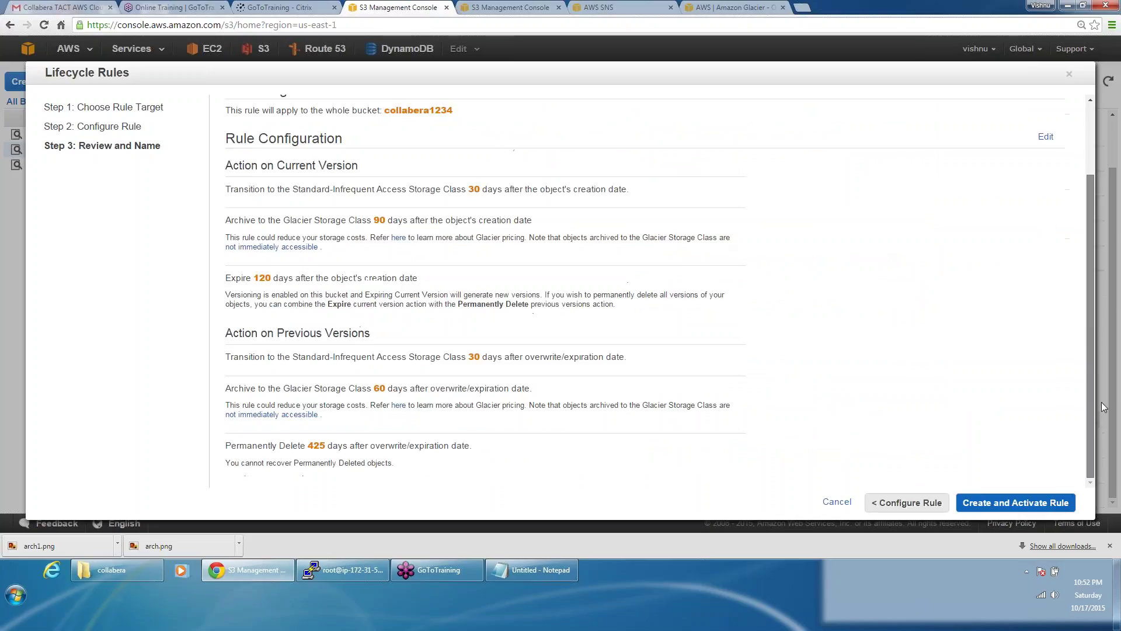
left_click(1031, 508)
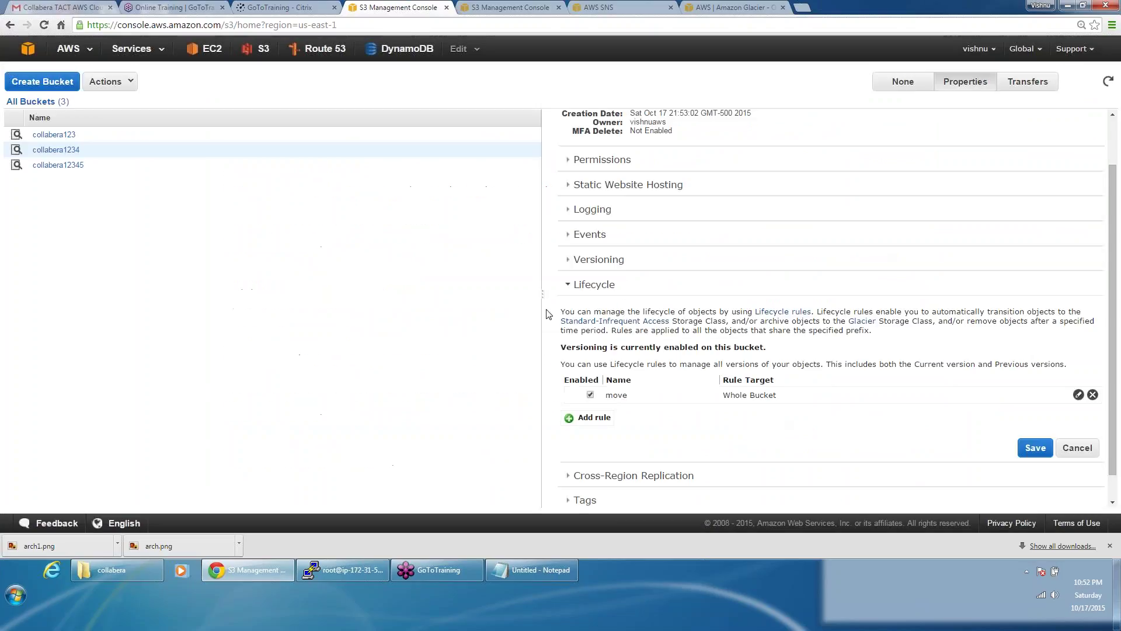
Step: Show collabera1234's properties to confirm the move rule under Lifecycle
left_click(80, 151)
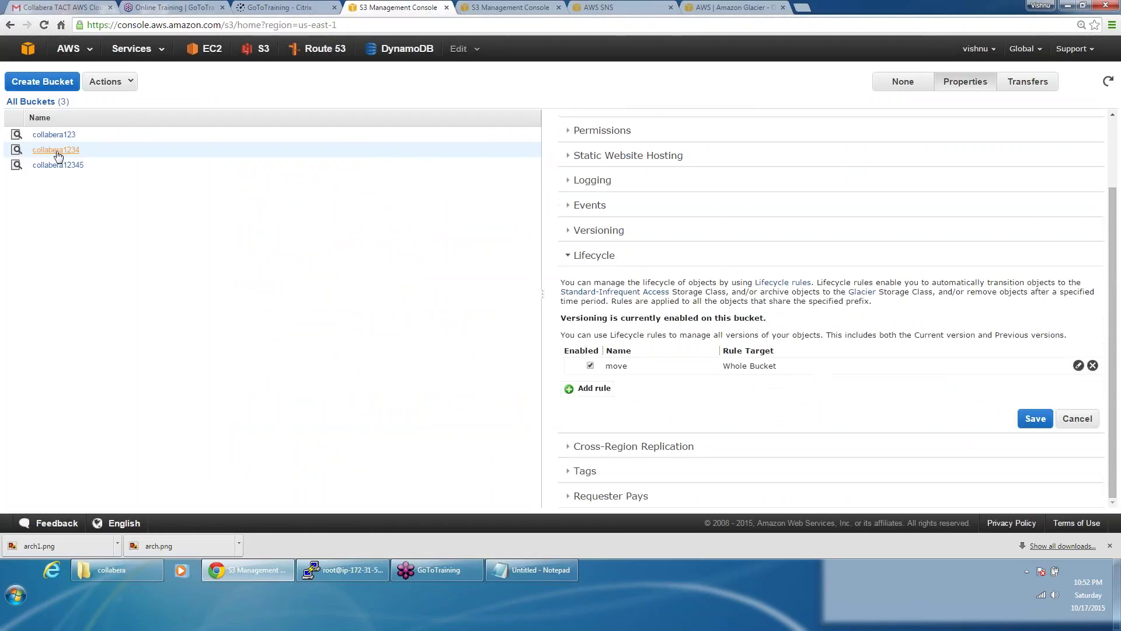
left_click(80, 151)
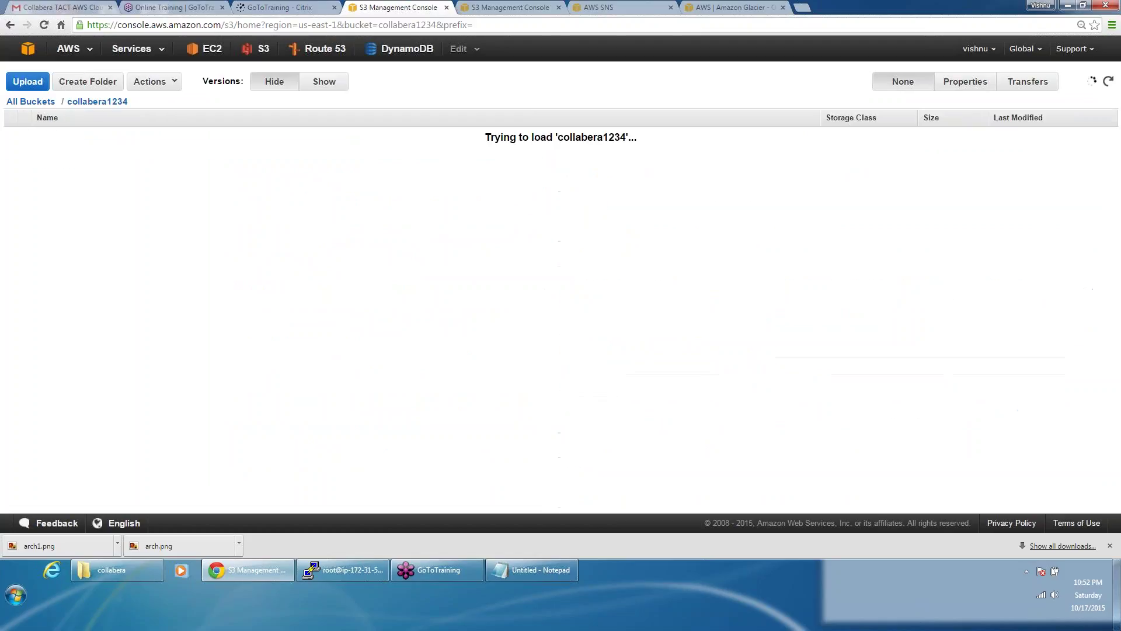
left_click(41, 102)
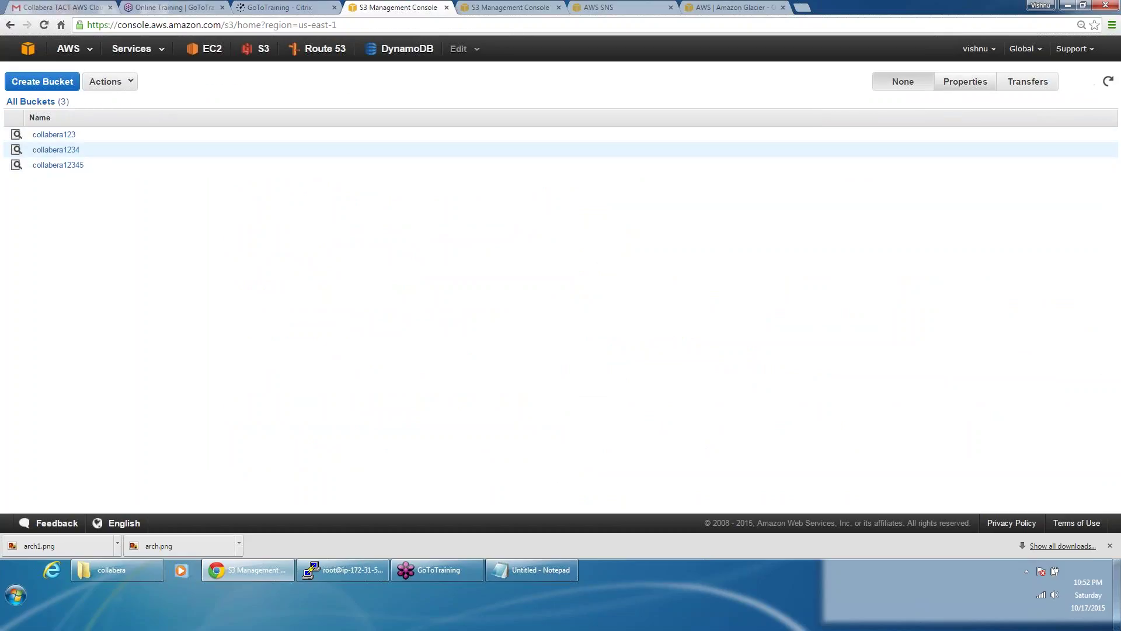
left_click(960, 83)
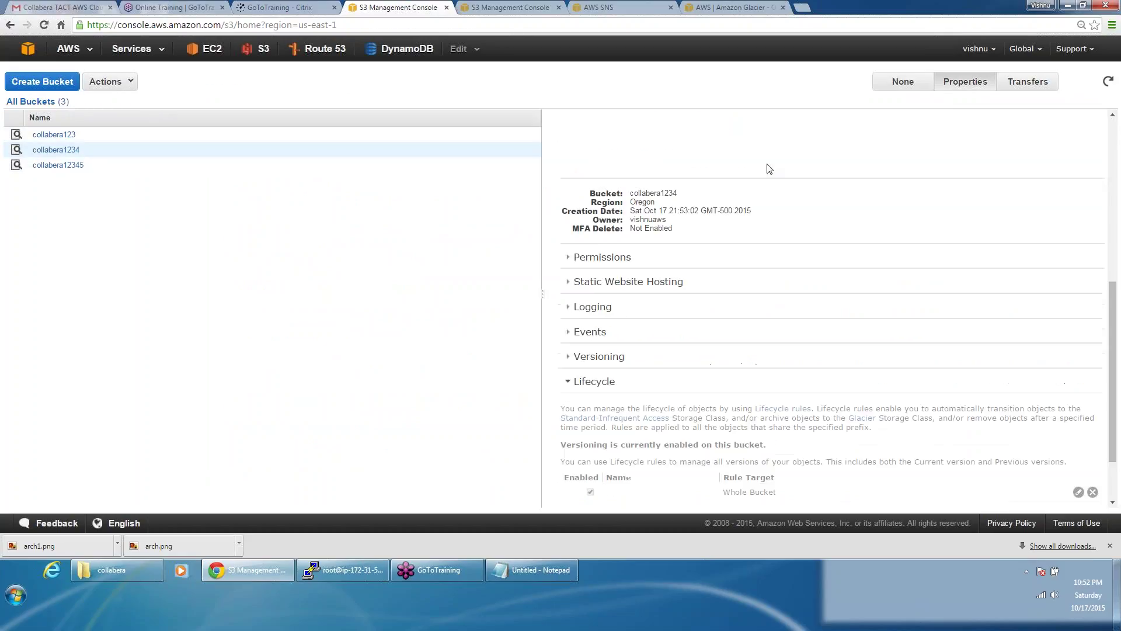
scroll(763, 176, "down", 3)
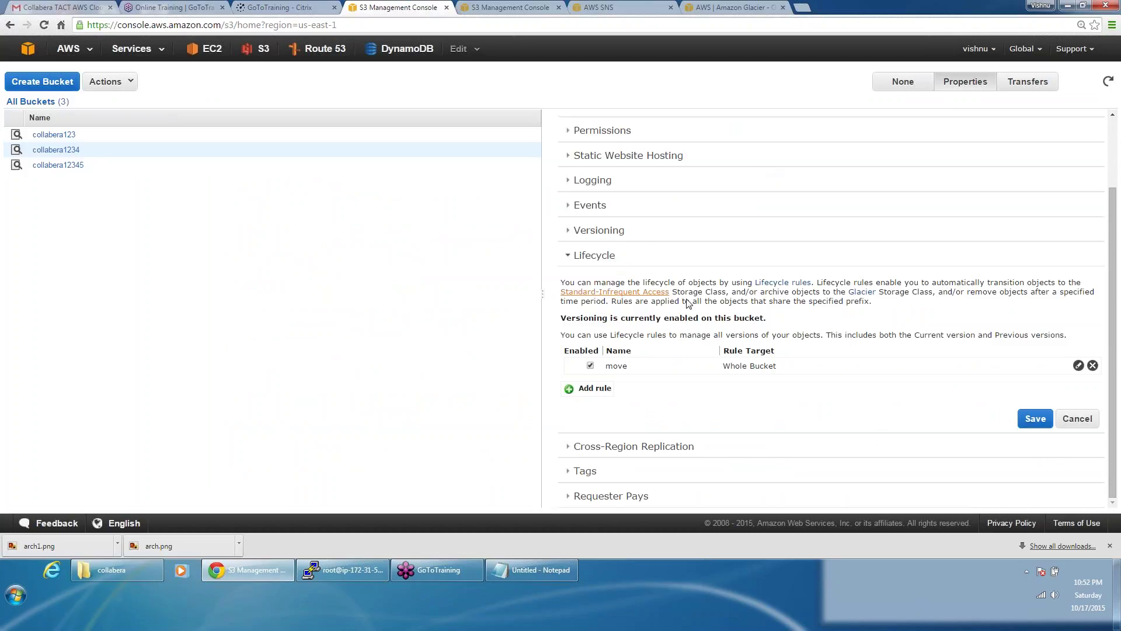
Step: Add a second lifecycle rule to collabera1234 that applies only to the prefix log/
left_click(595, 389)
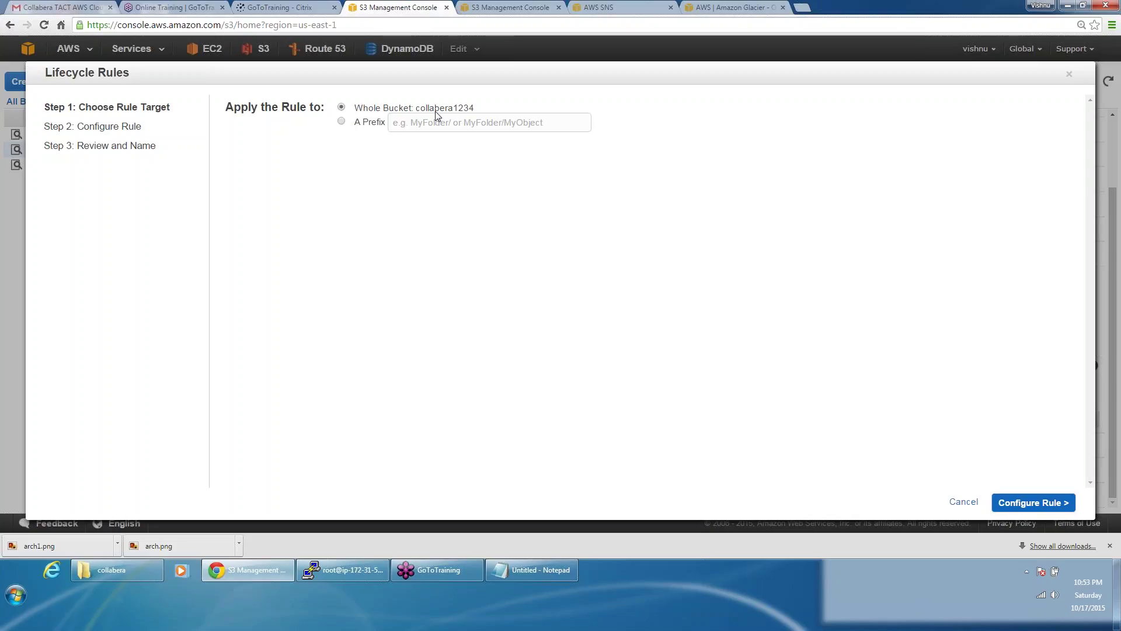
left_click(343, 122)
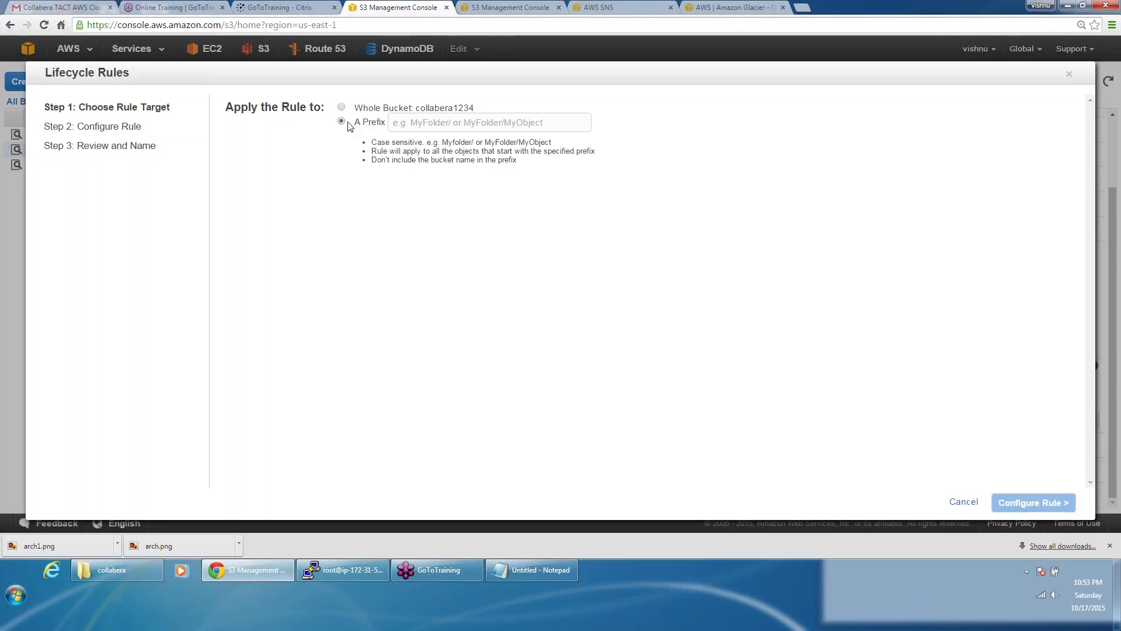
left_click(416, 123)
type("l")
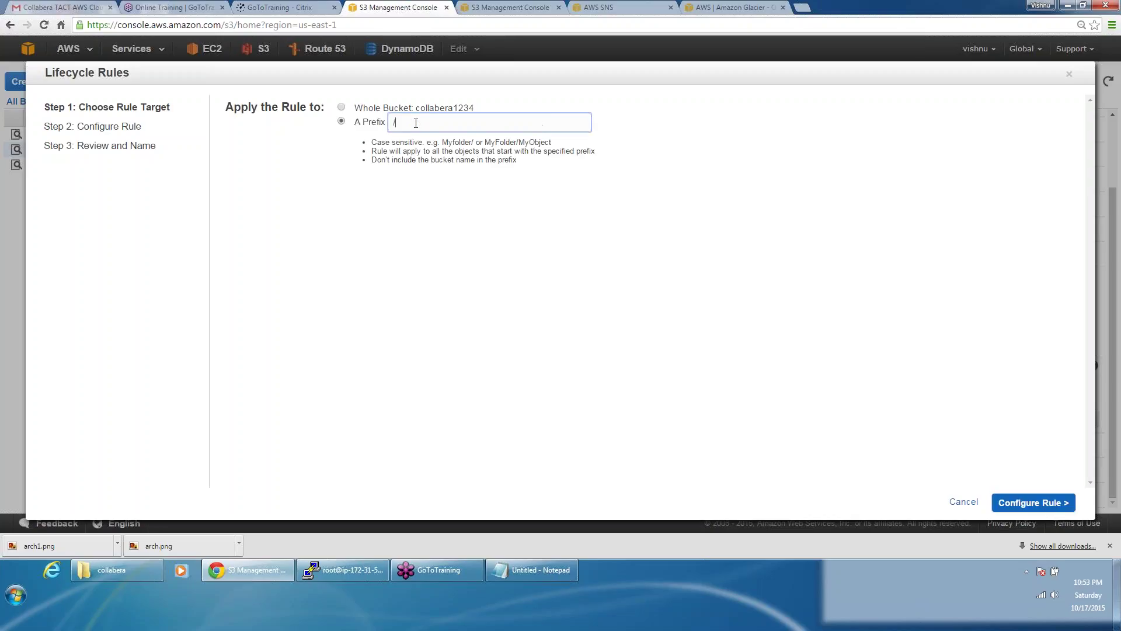
key("BackSpace")
type("log")
Step: Enable permanent deletion of previous versions, initially entering 10 days
left_click(1044, 508)
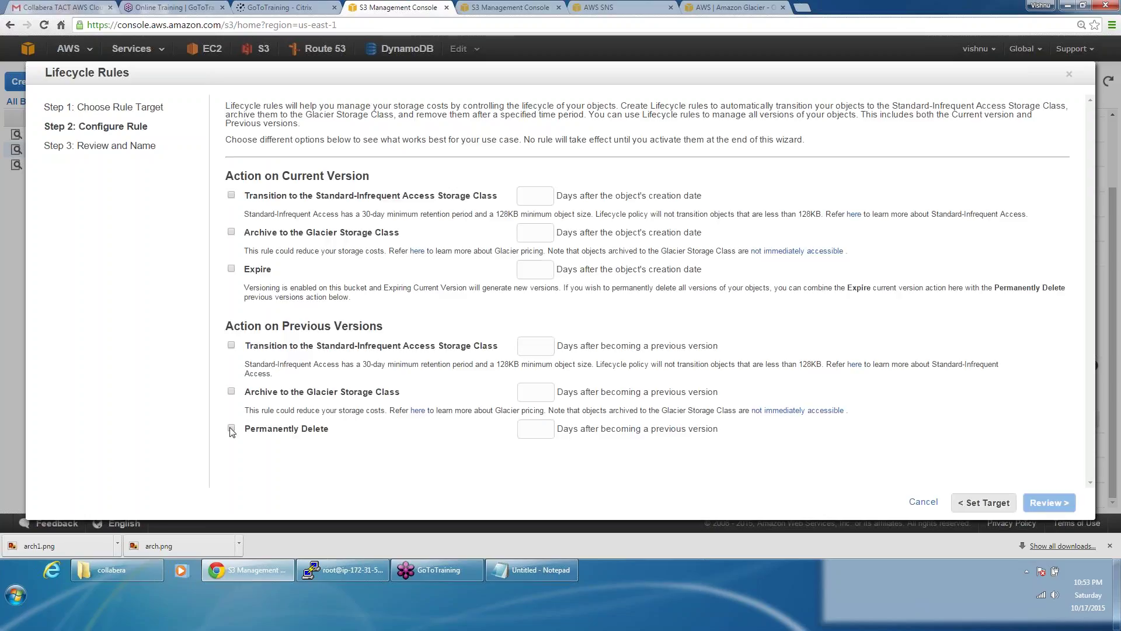
left_click(231, 429)
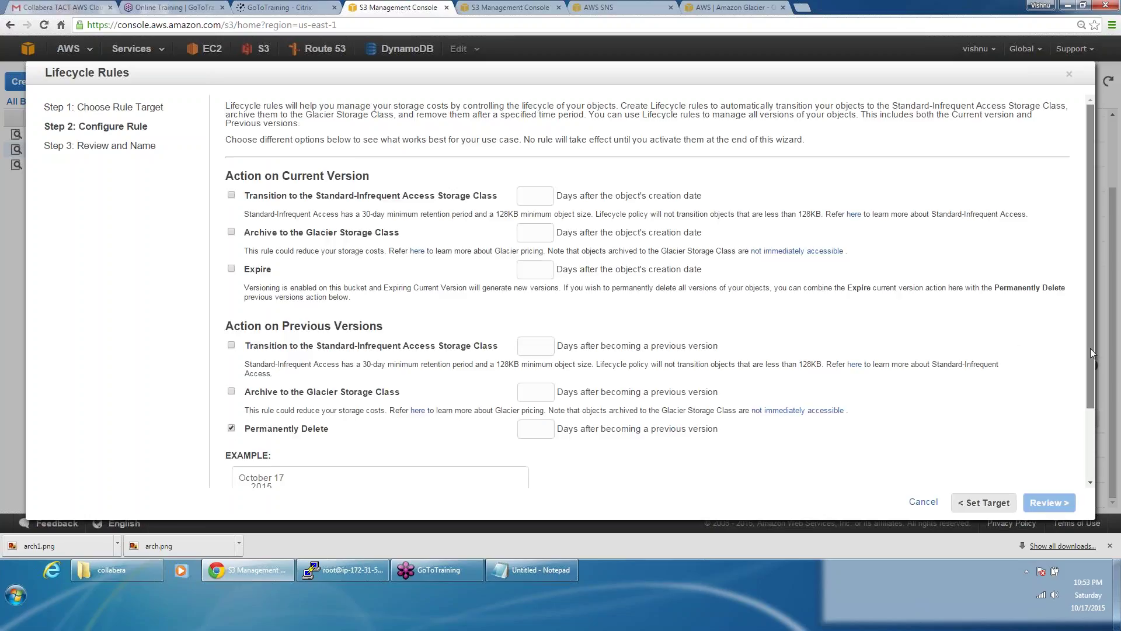
left_click_drag(1092, 368, 1093, 438)
left_click(524, 335)
type("10")
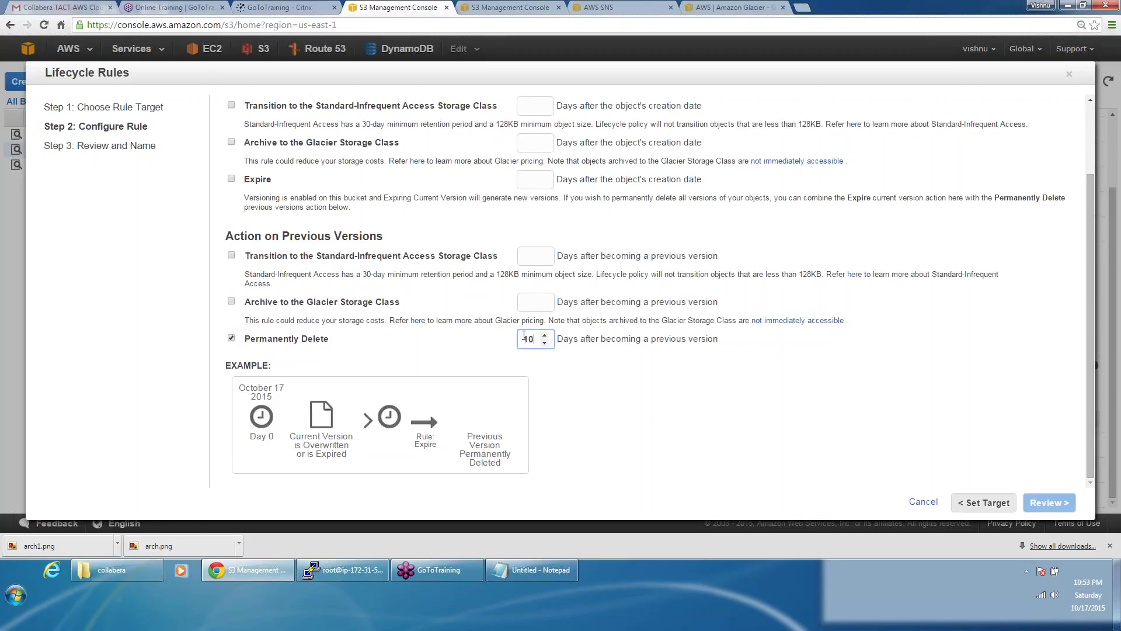
Step: Enable expiry of current versions and correct Expire days to 1
left_click(232, 180)
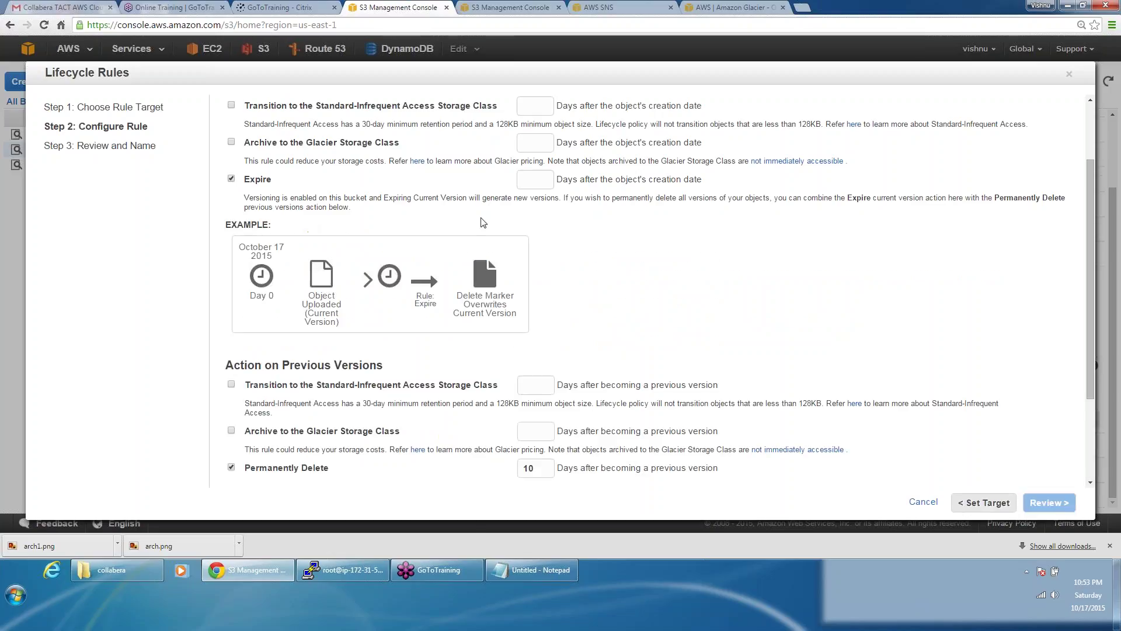
left_click(529, 181)
type("4")
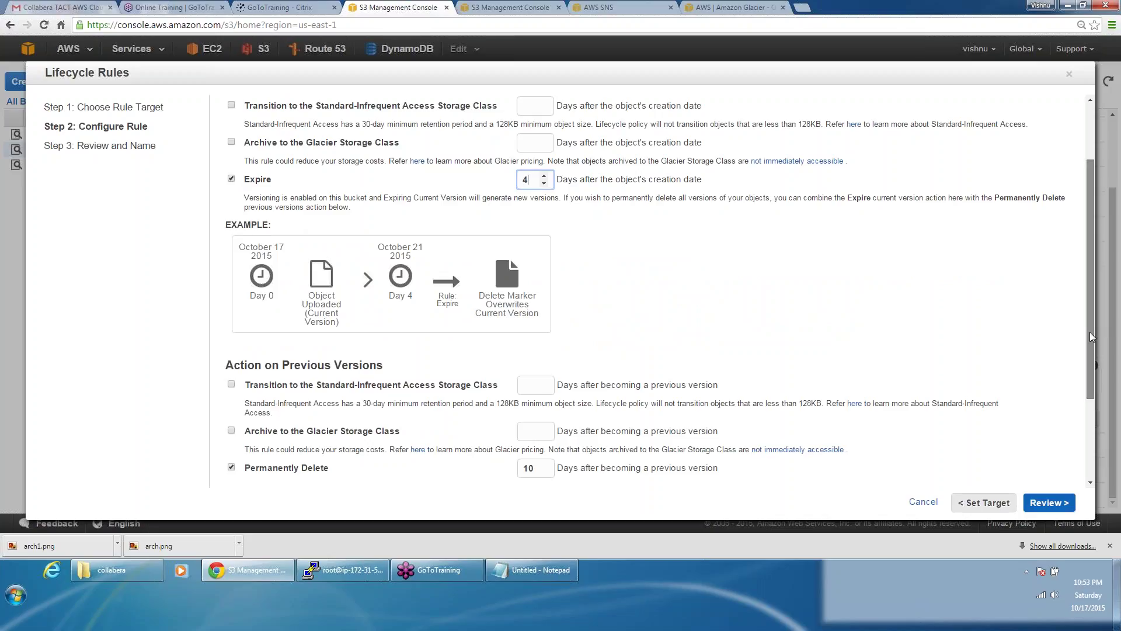
left_click_drag(1092, 337, 1090, 274)
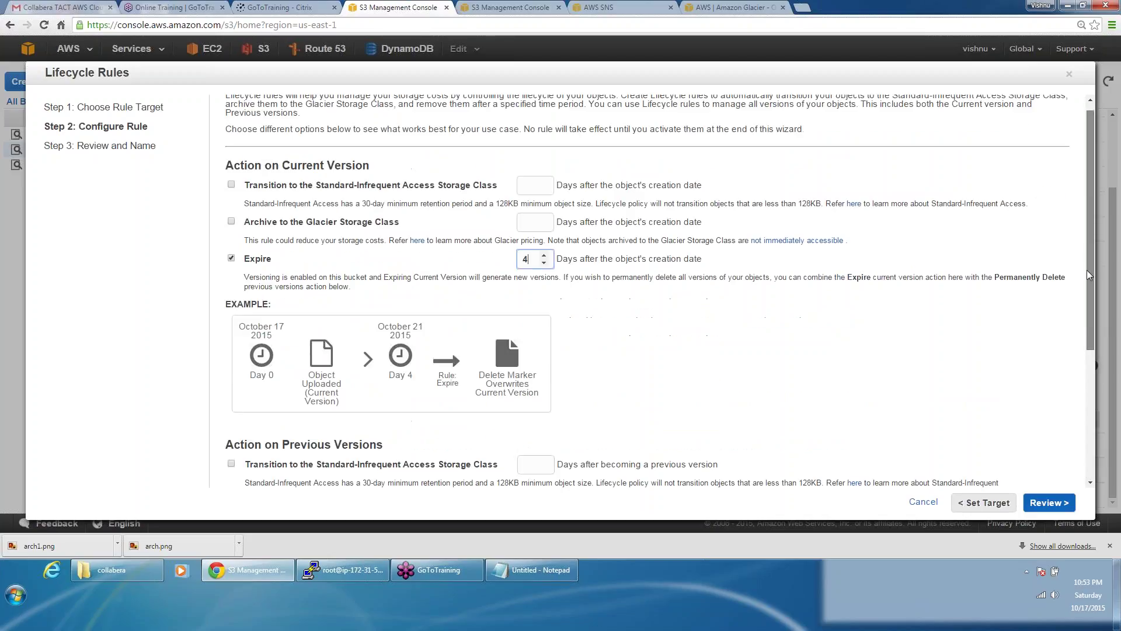
key("BackSpace")
type("0")
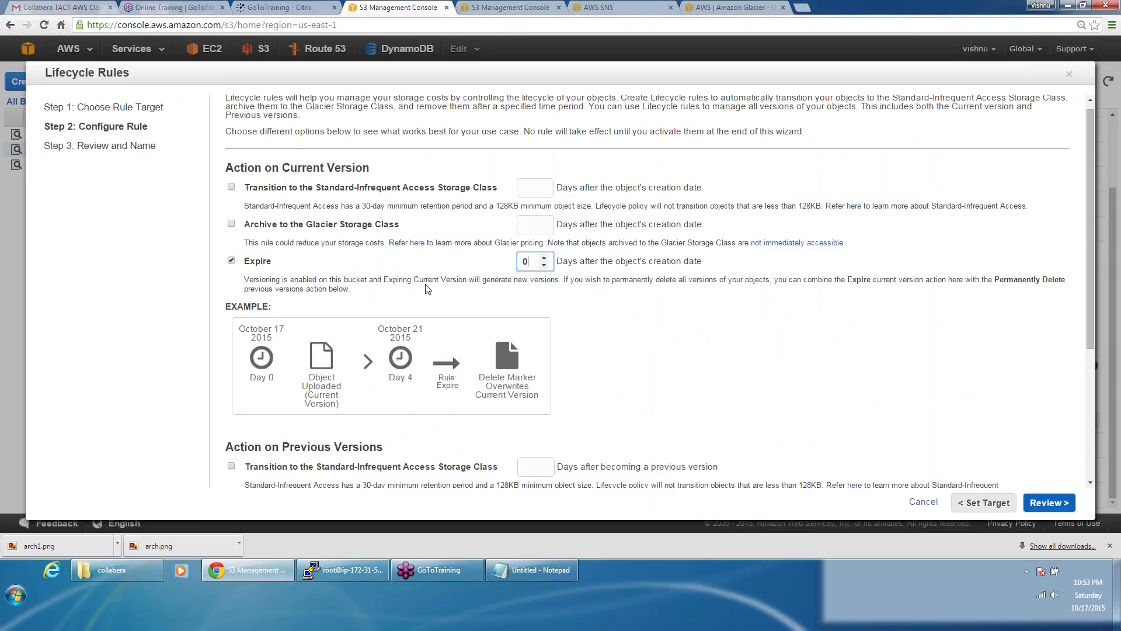
scroll(428, 288, "down", 4)
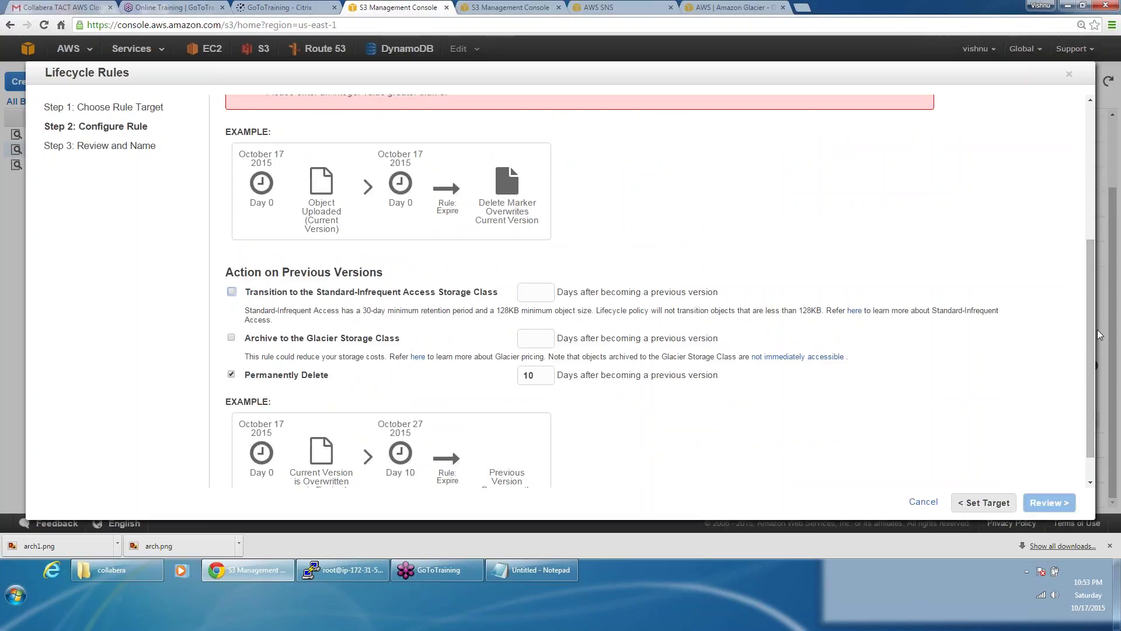
left_click_drag(1091, 299, 1088, 201)
double_click(524, 154)
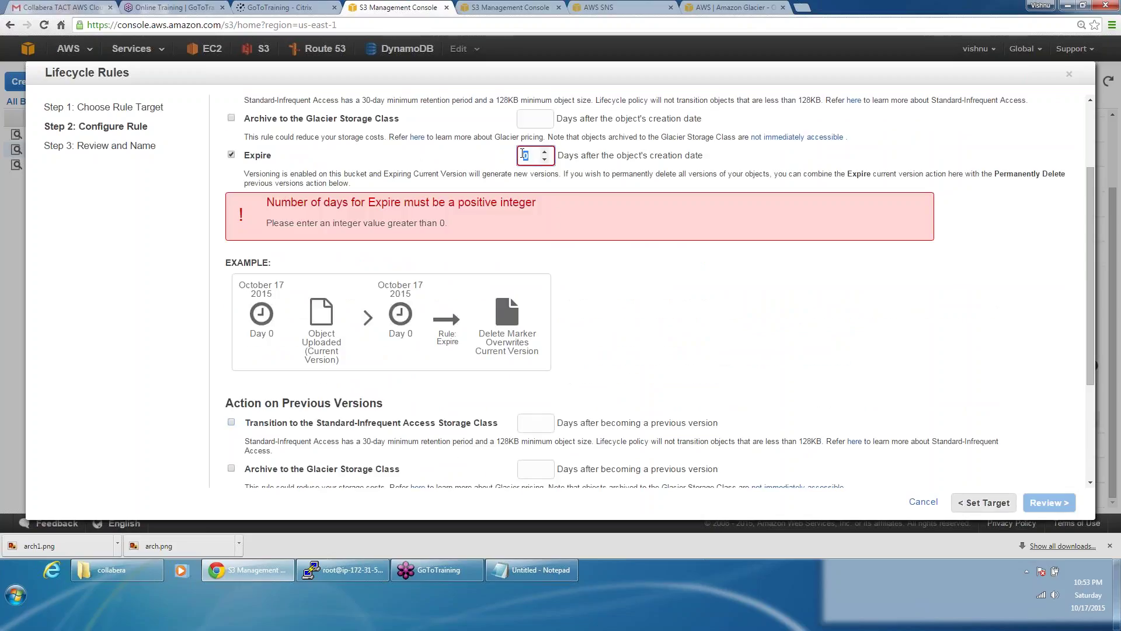
type("1")
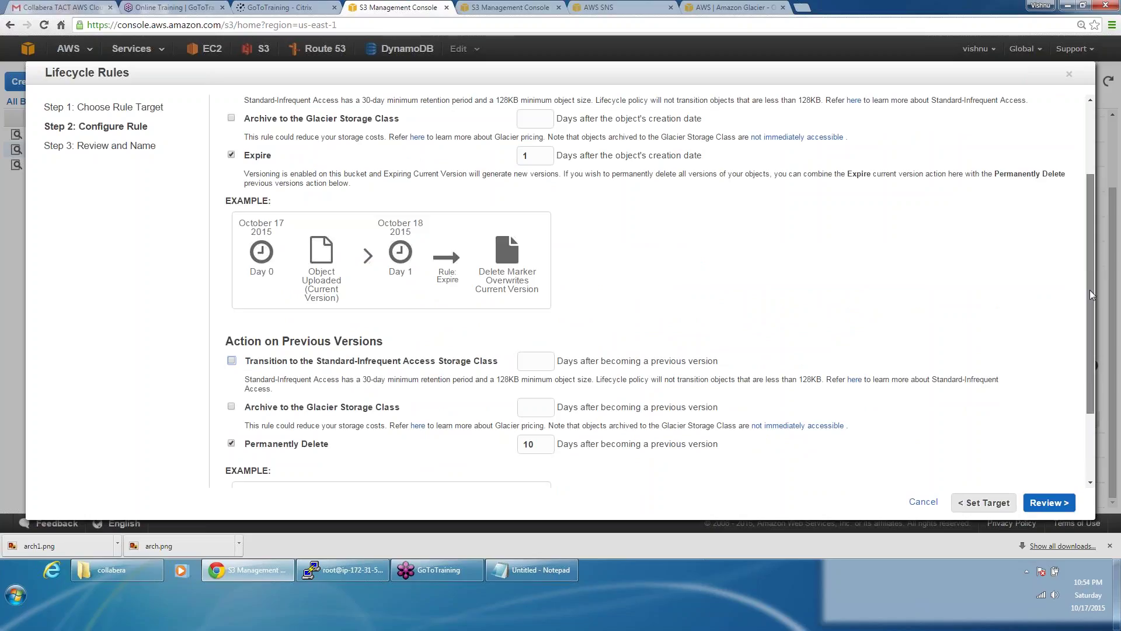
Step: Change Permanently Delete days to 1 and advance to the review step
scroll(1092, 294, "down", 2)
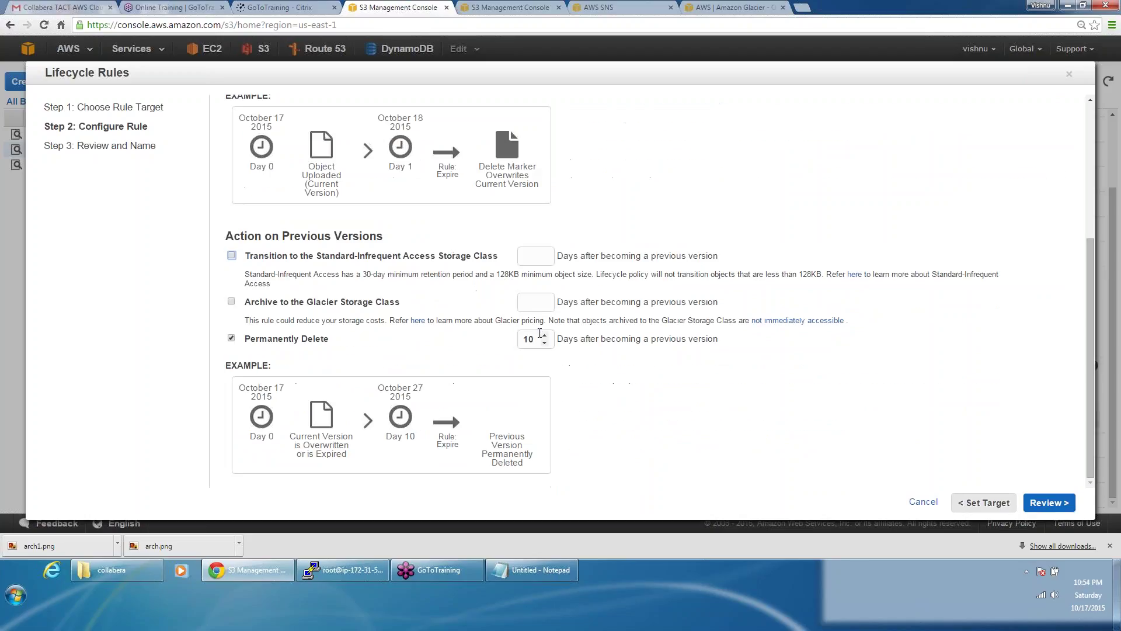
double_click(528, 338)
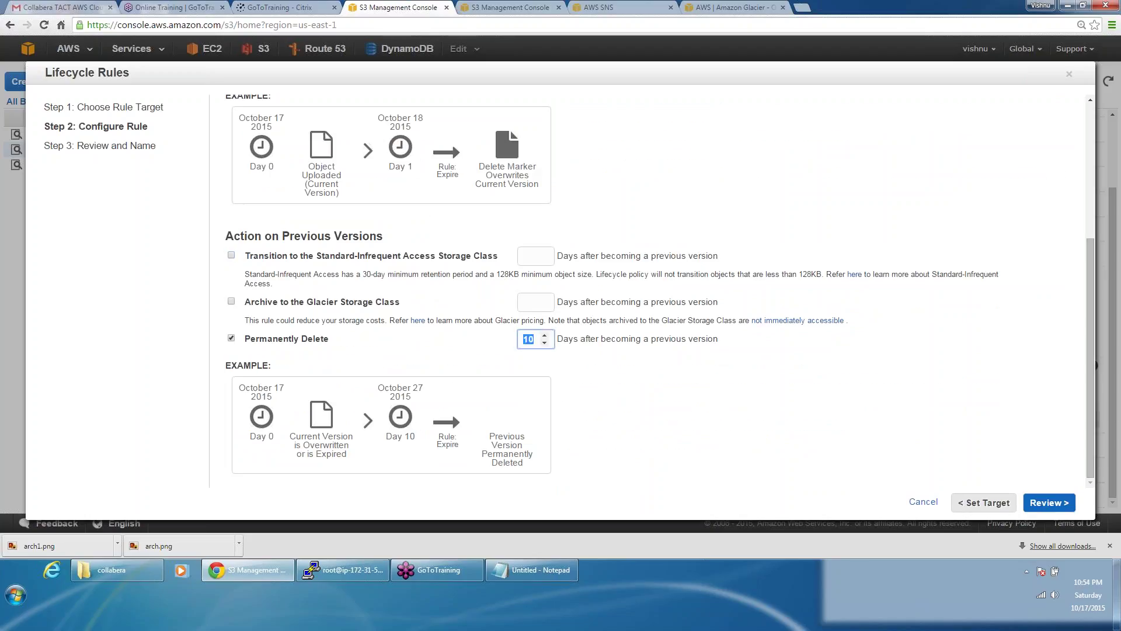
key("BackSpace")
type("1")
left_click(420, 340)
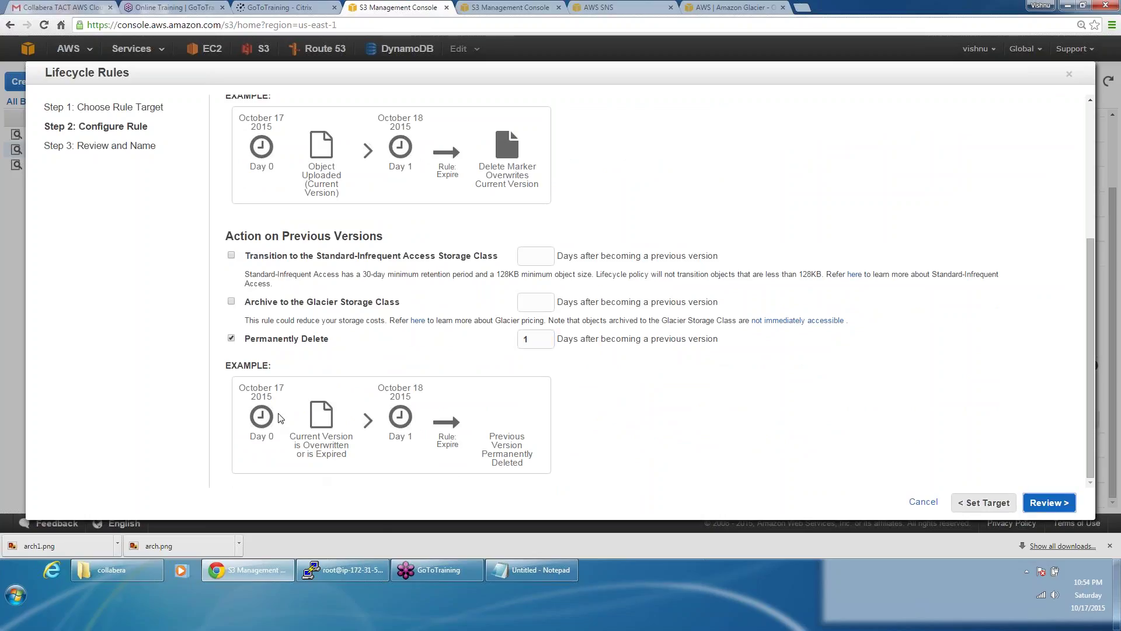
left_click(1050, 503)
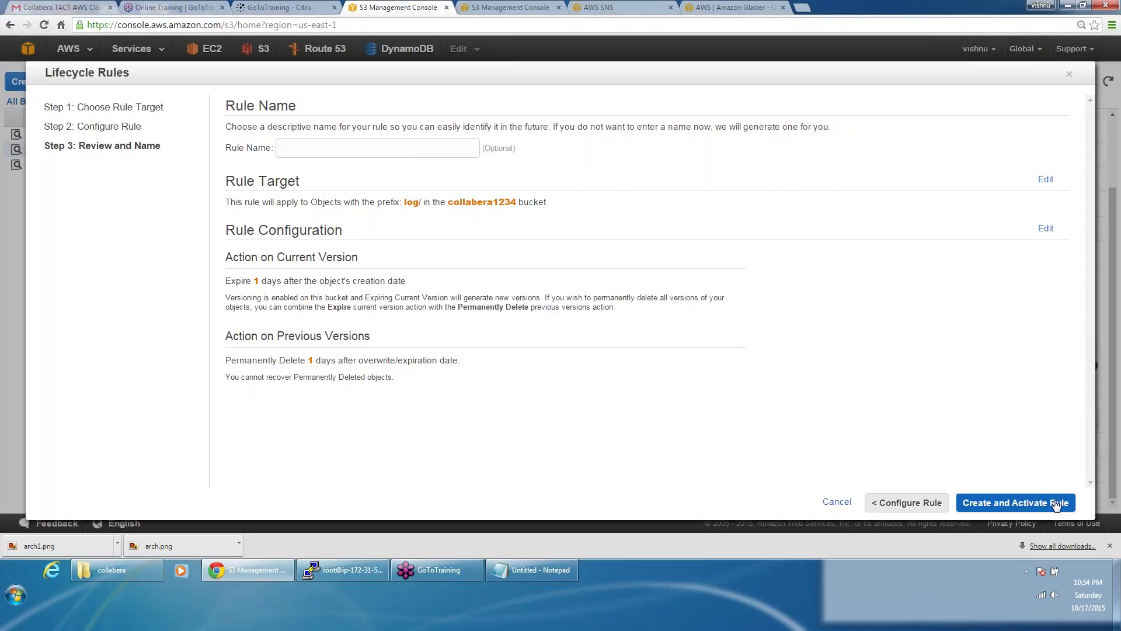
Step: Attempt to create the log/ rule, then cancel the wizard after its validation error
left_click(1056, 503)
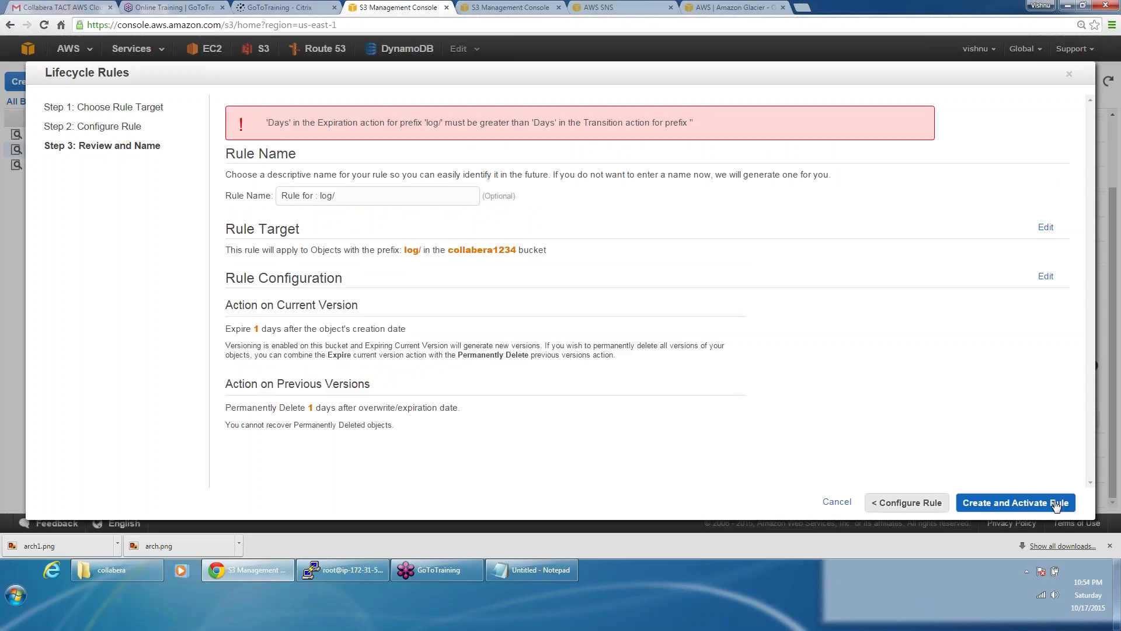
left_click(837, 502)
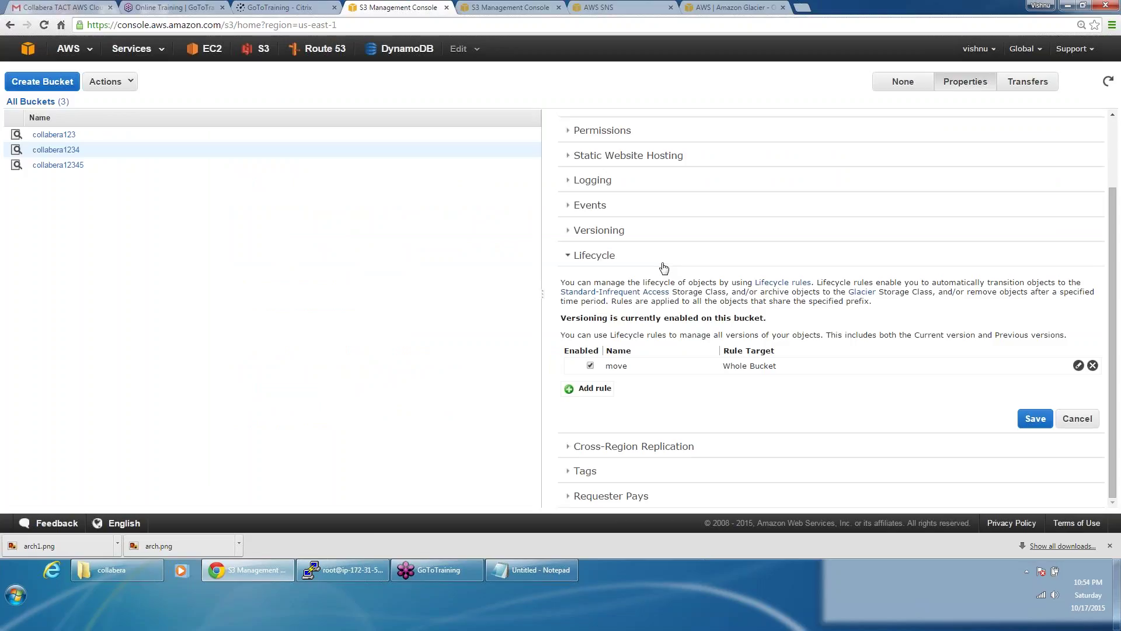
Step: Collapse the Lifecycle section in collabera1234's Properties panel
left_click(664, 267)
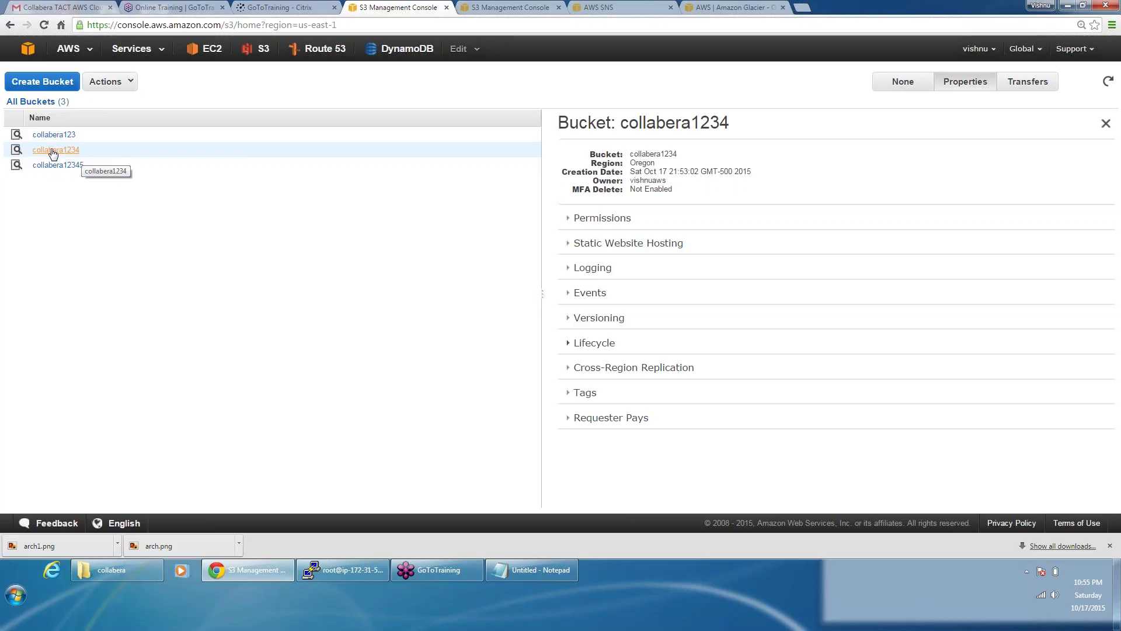
Step: Enable Cross-Region Replication for collabera1234 with Sydney as the destination region
left_click(697, 375)
scroll(697, 375, "down", 3)
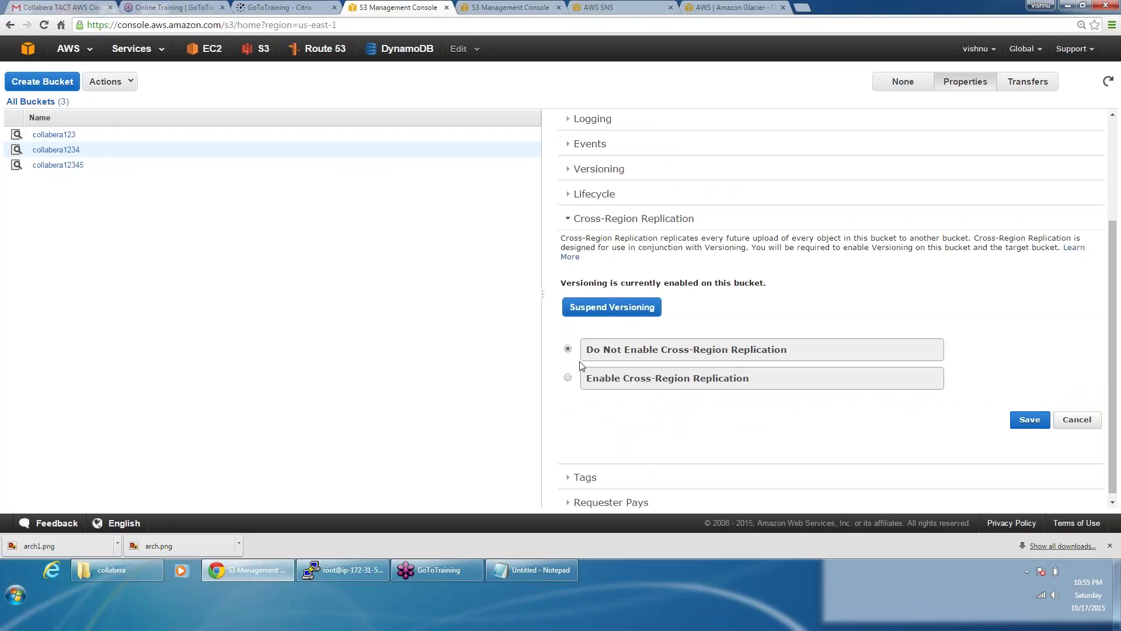
left_click(568, 378)
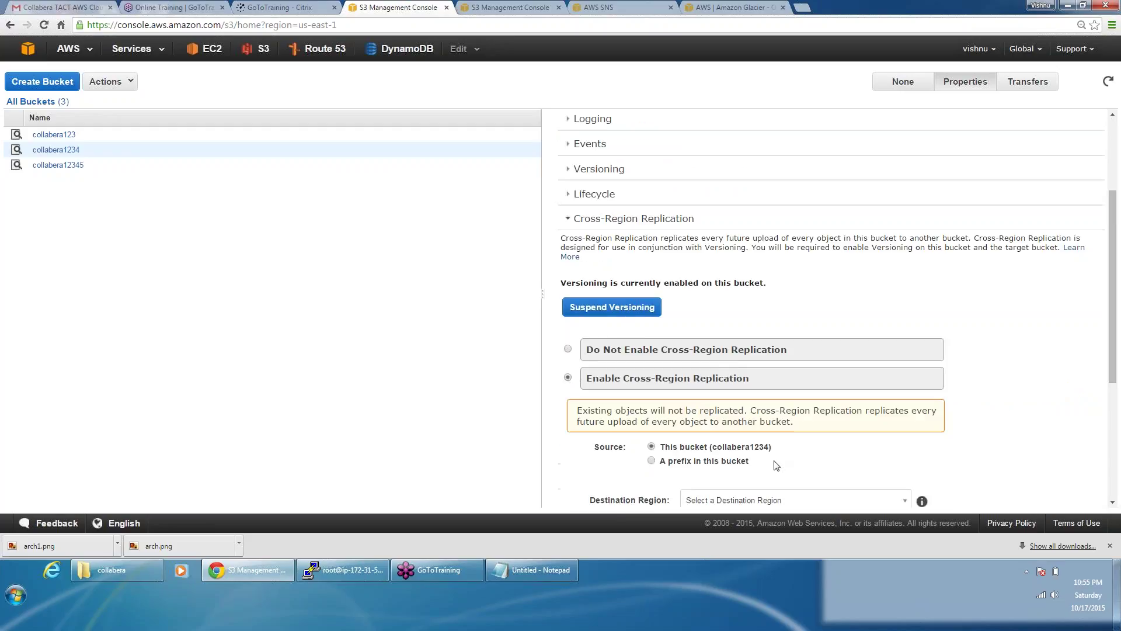
left_click_drag(1114, 292, 1112, 394)
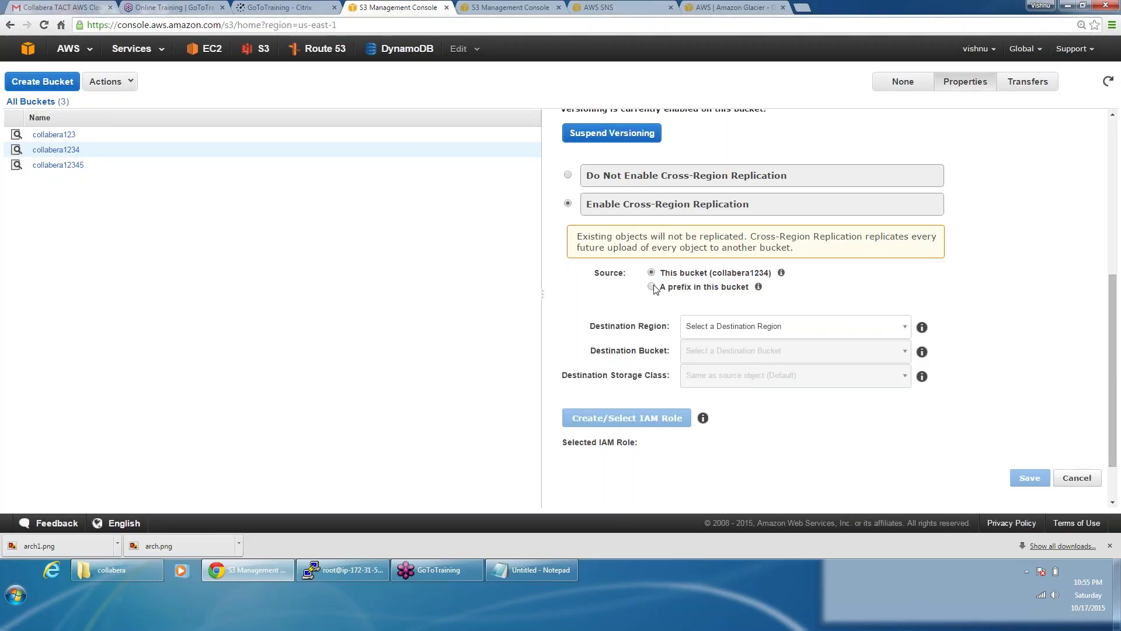
left_click(713, 330)
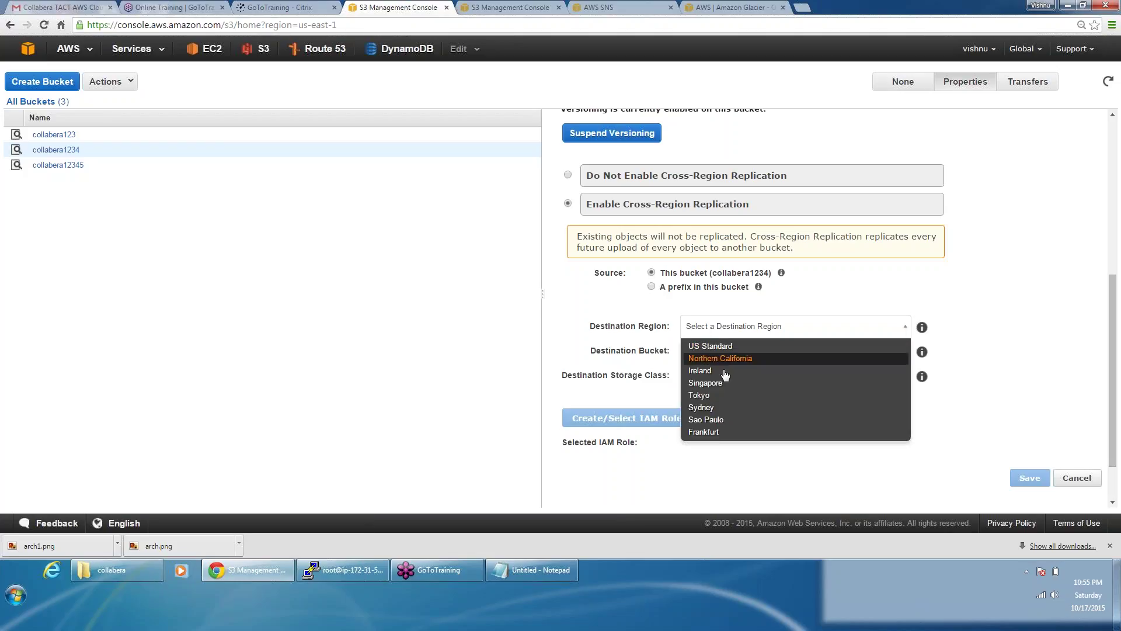
left_click(715, 408)
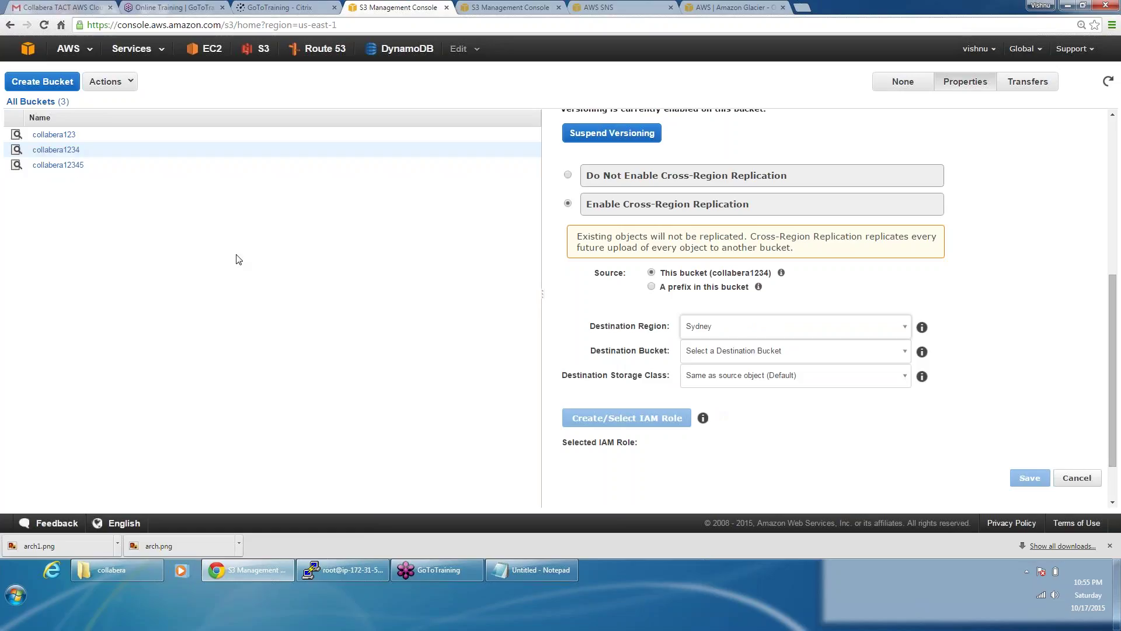
Step: Create destination bucket collabera1234sydney and choose the S3 Standard storage class
left_click(733, 351)
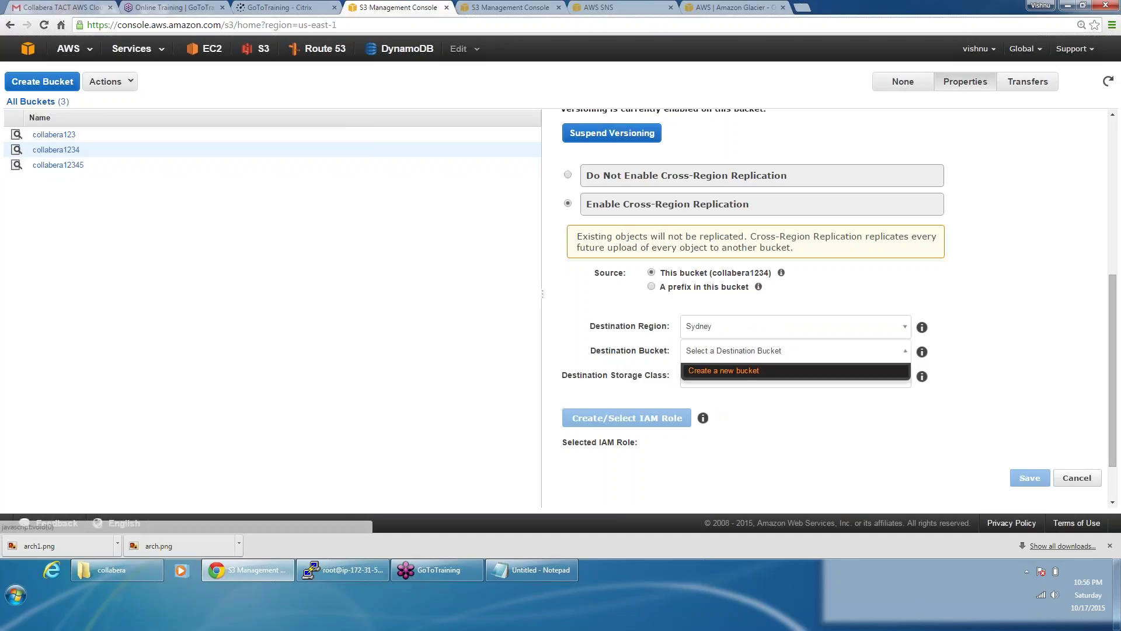
left_click(733, 371)
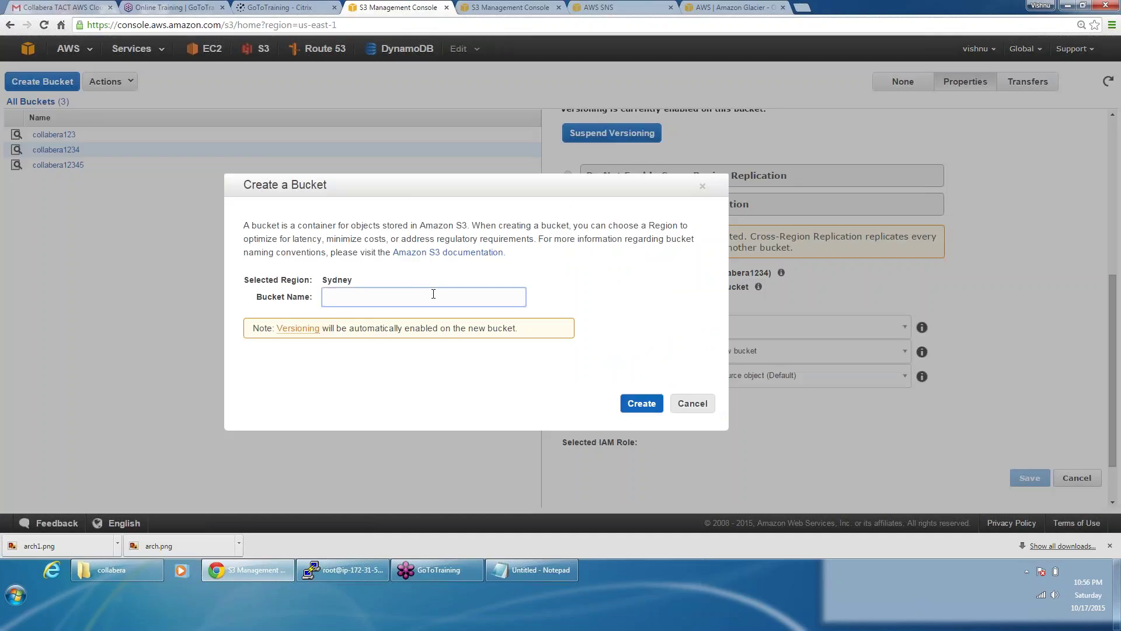
type("collabera1234sydney")
left_click(639, 407)
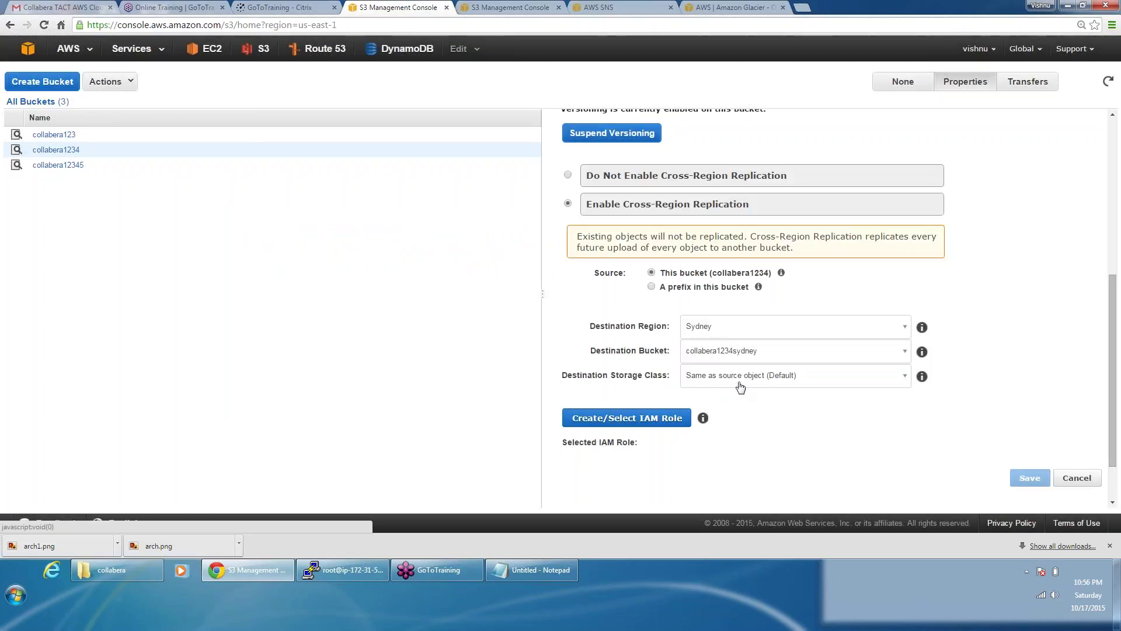
left_click(740, 379)
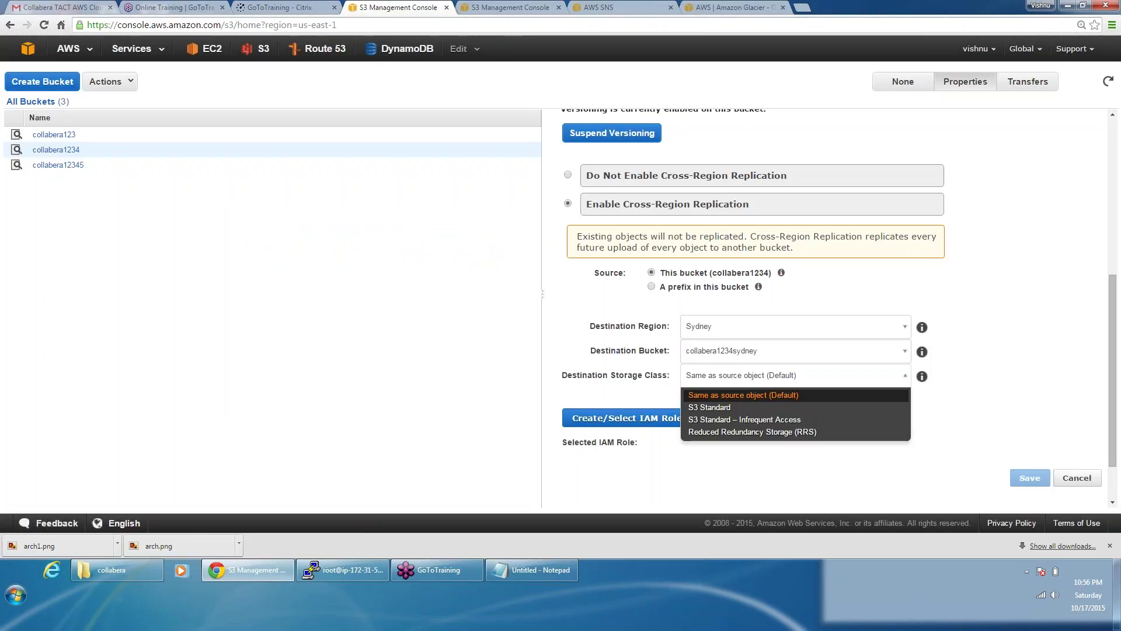
left_click(723, 411)
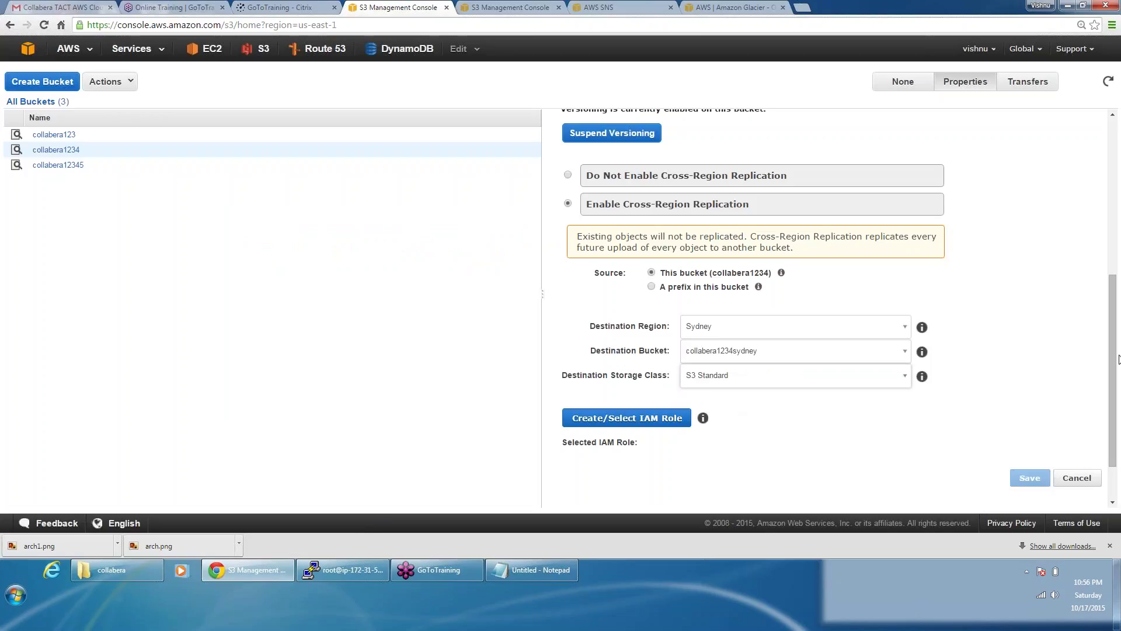
left_click_drag(1111, 368, 1110, 401)
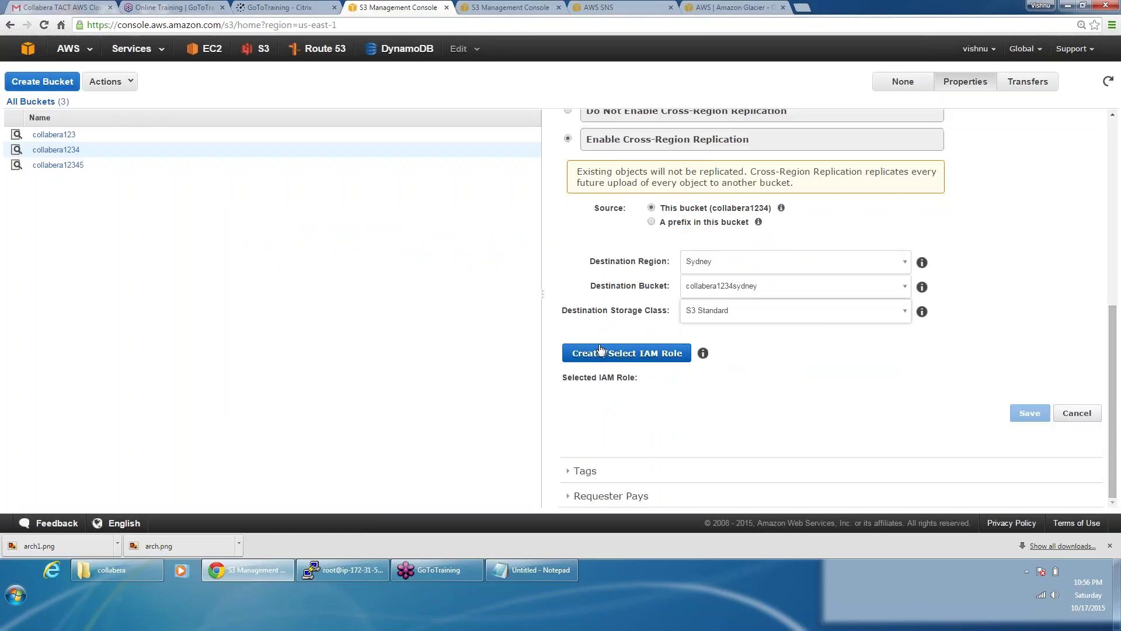
Step: Create and allow the IAM replication role, save replication, and reload the console
left_click(598, 354)
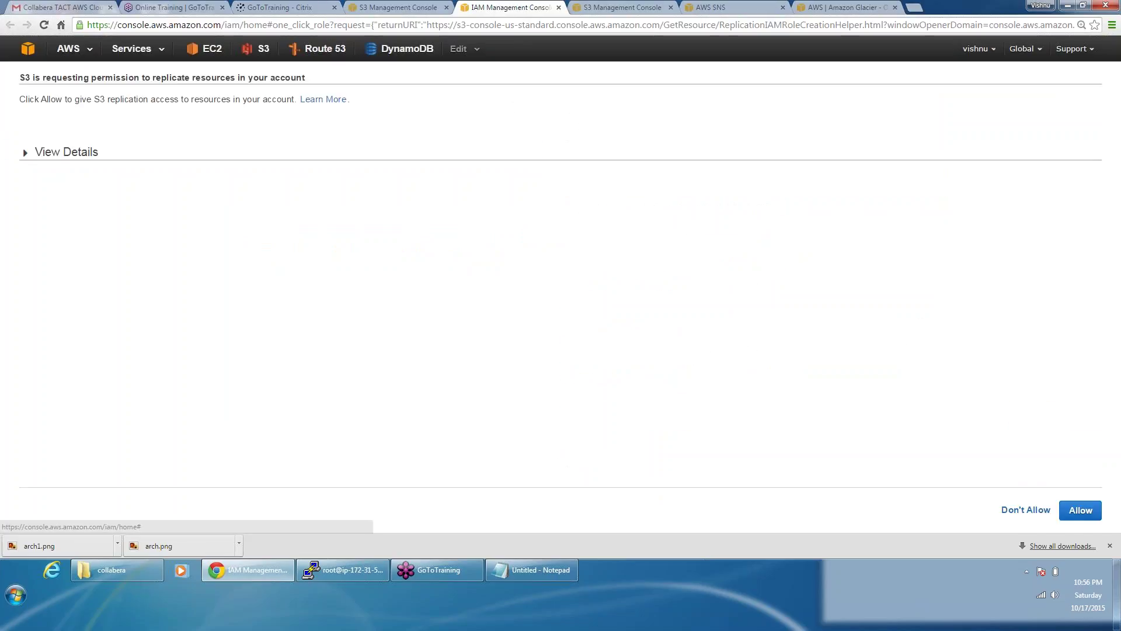
left_click(1100, 515)
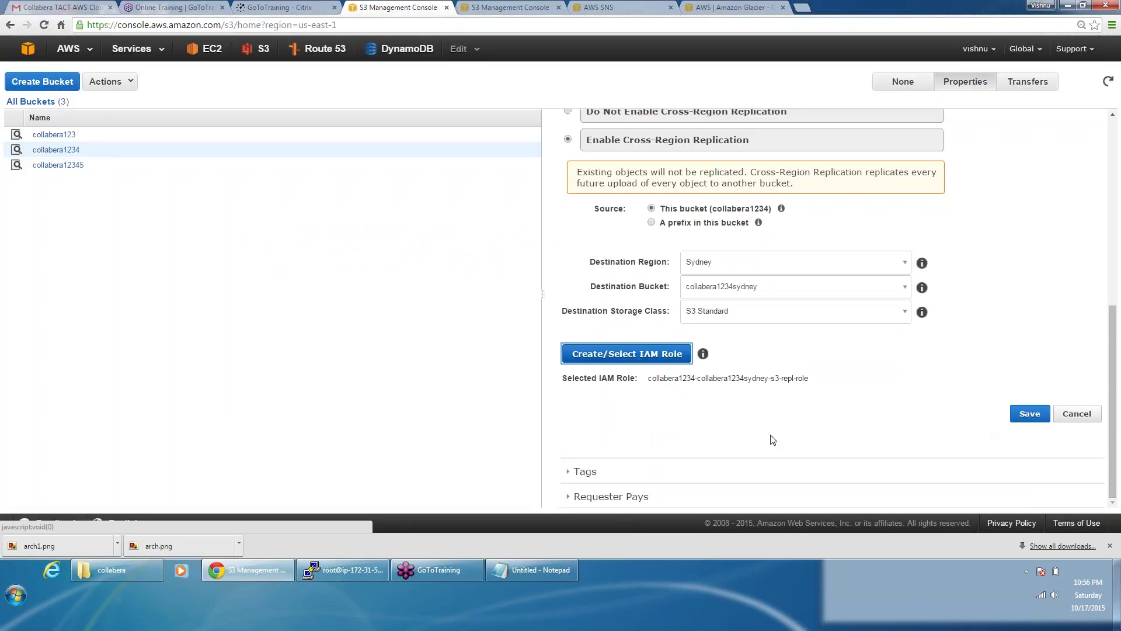
left_click(1029, 414)
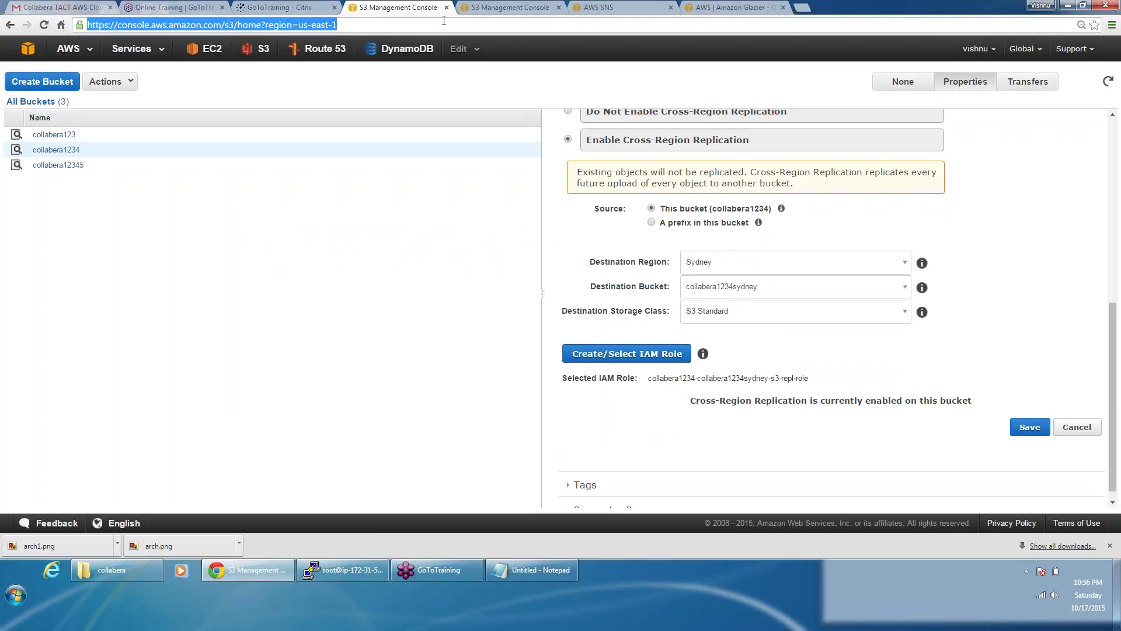
key("Return")
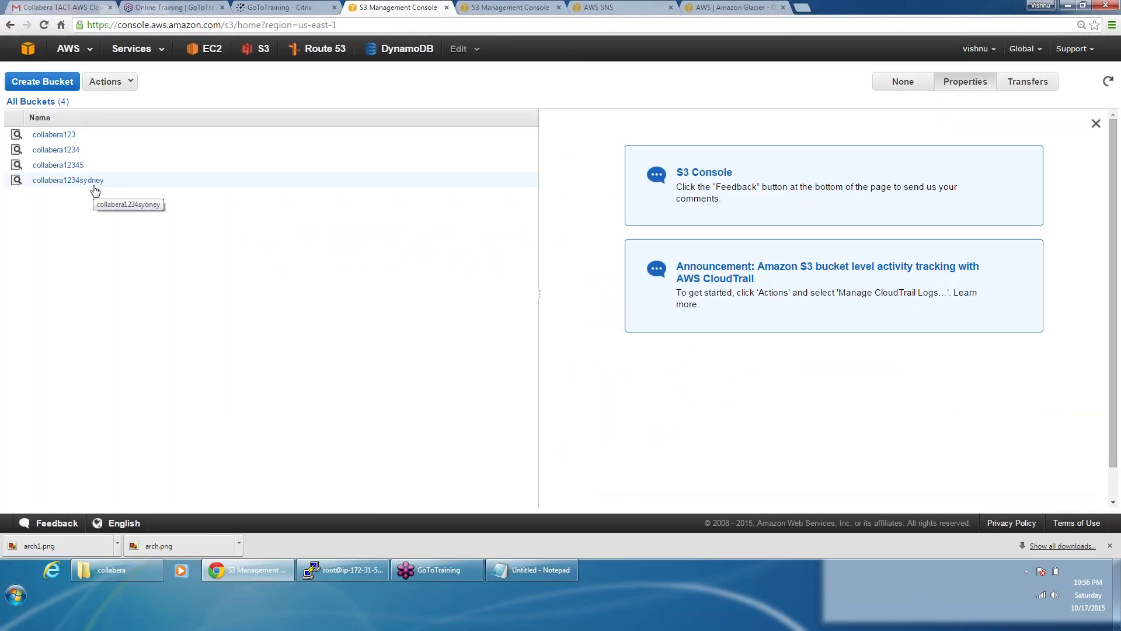
Step: Inspect the collabera1234sydney bucket's cross-region replication properties
left_click(94, 186)
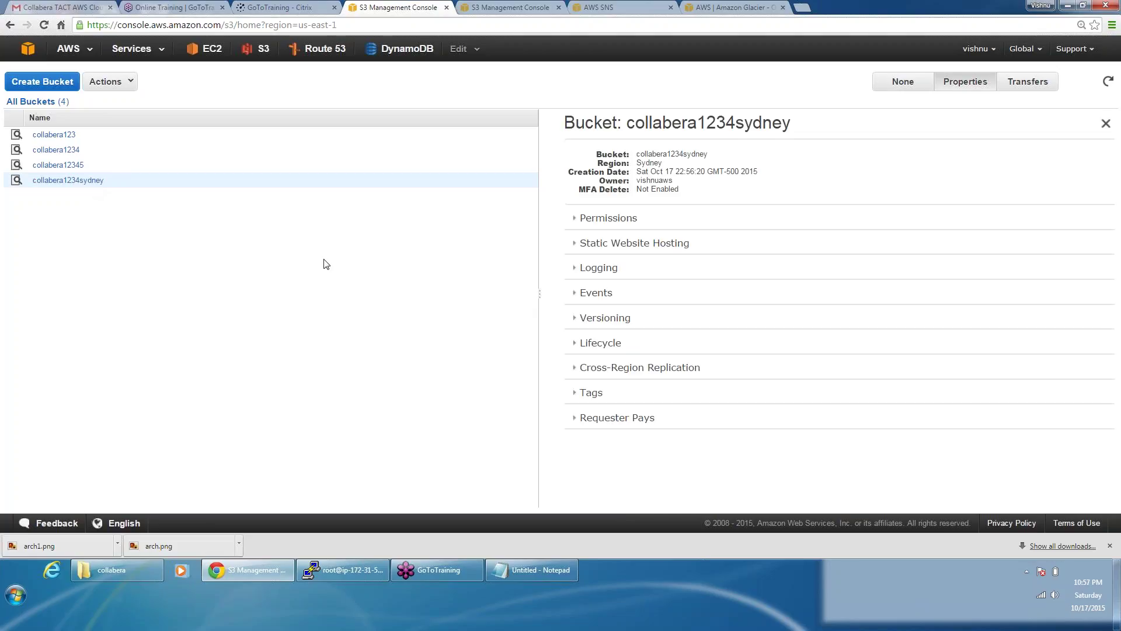
left_click(653, 365)
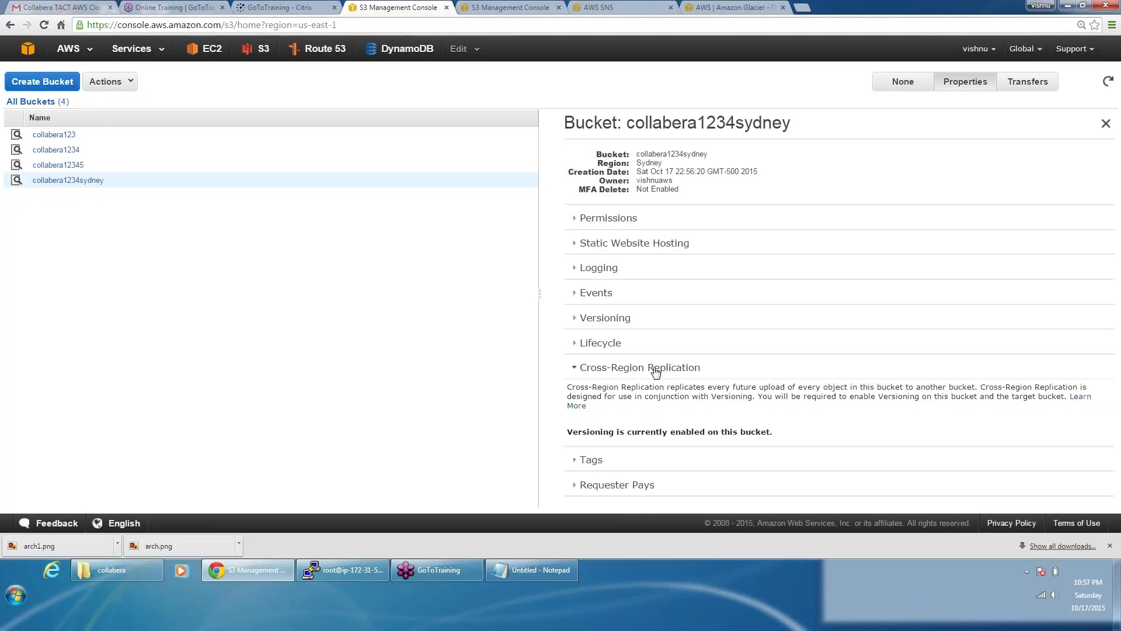
scroll(782, 396, "down", 3)
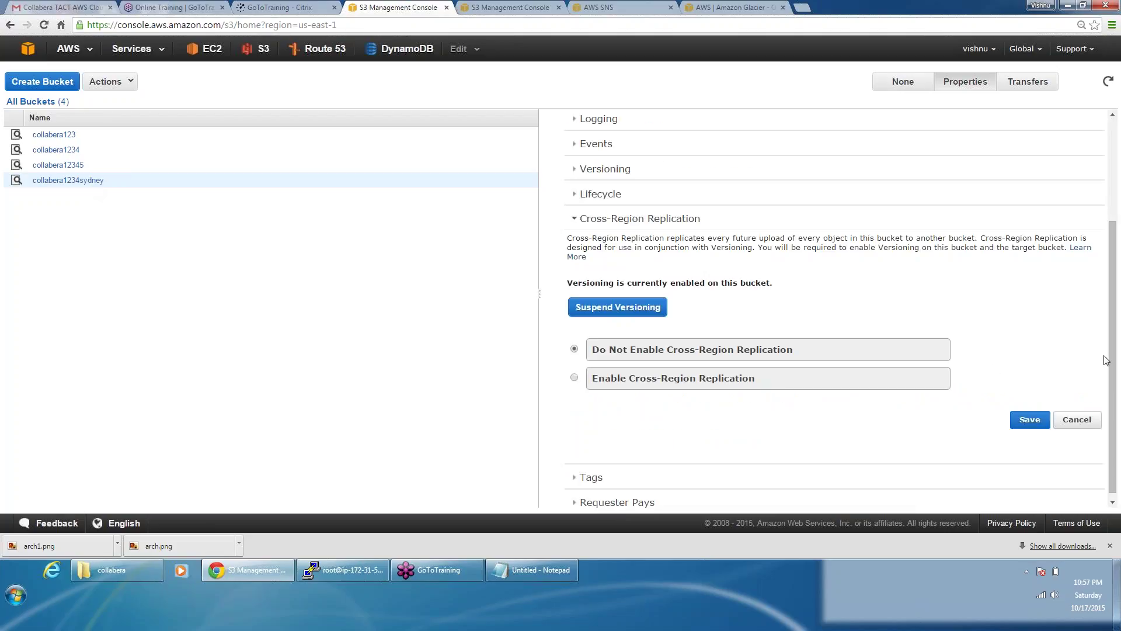
left_click_drag(1115, 373, 233, 241)
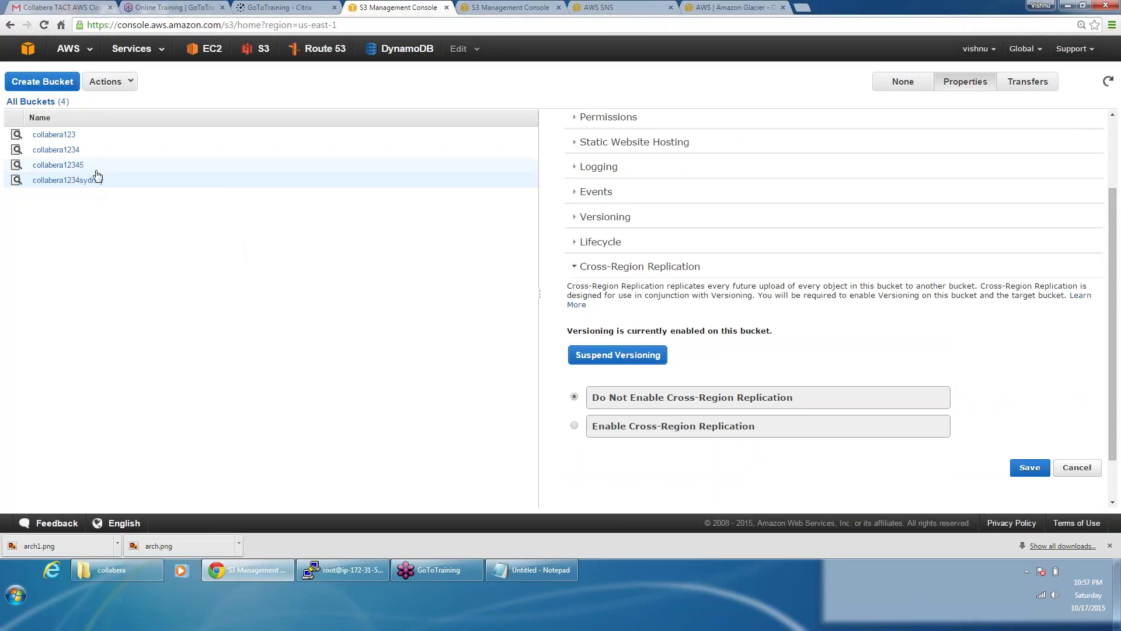
Step: Review collabera1234's replication settings, then return to the list of all buckets
left_click(90, 154)
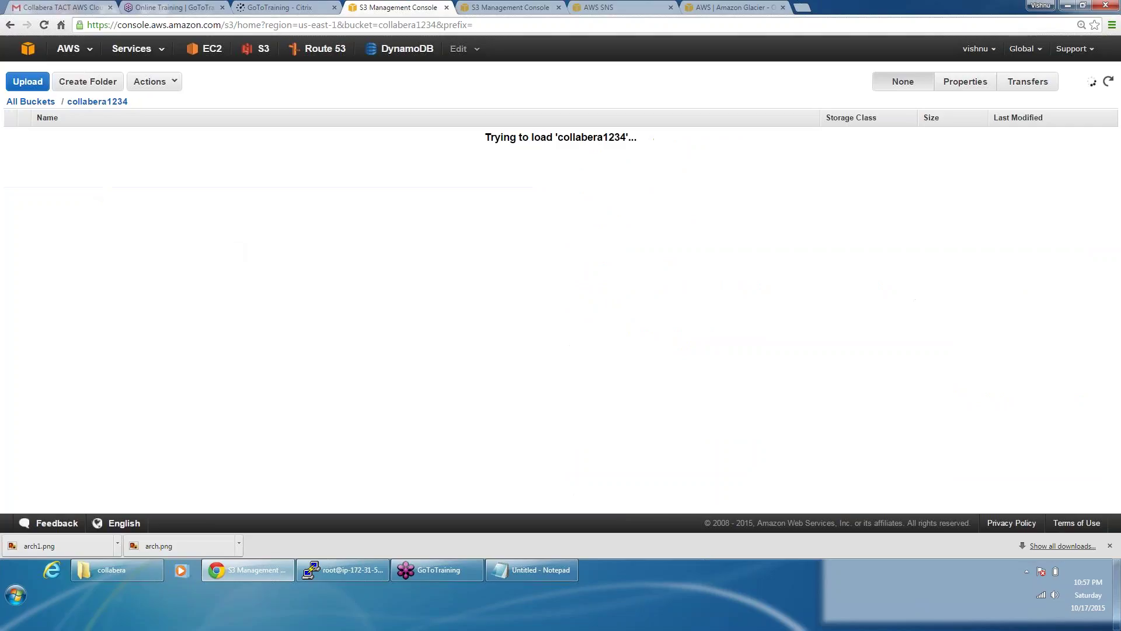
left_click(972, 83)
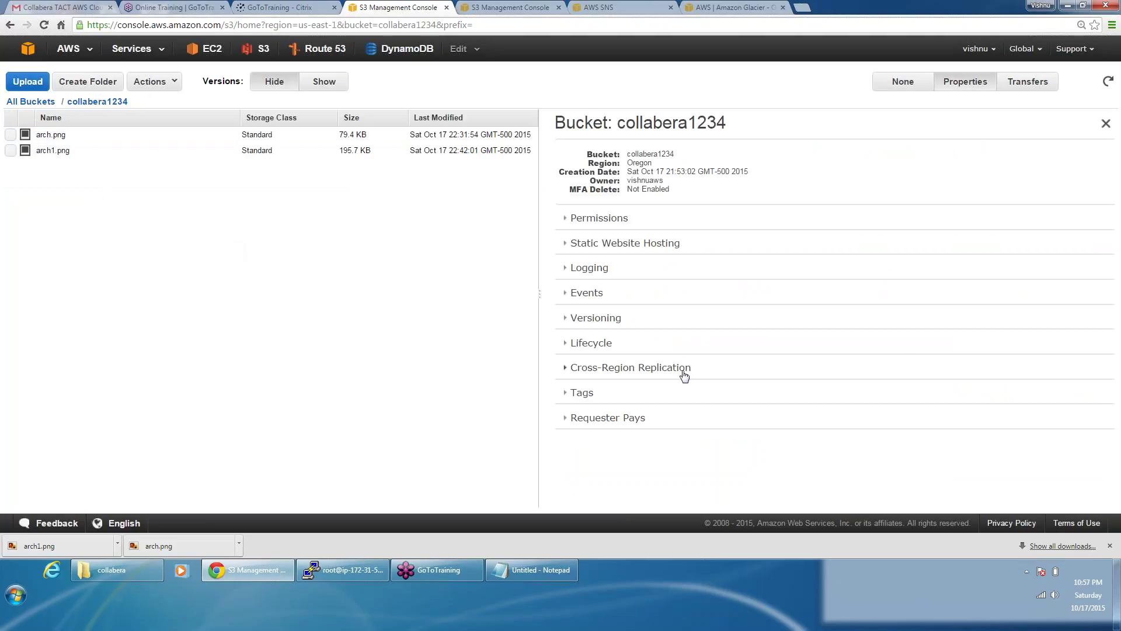
left_click(685, 368)
scroll(759, 374, "down", 3)
left_click(841, 380)
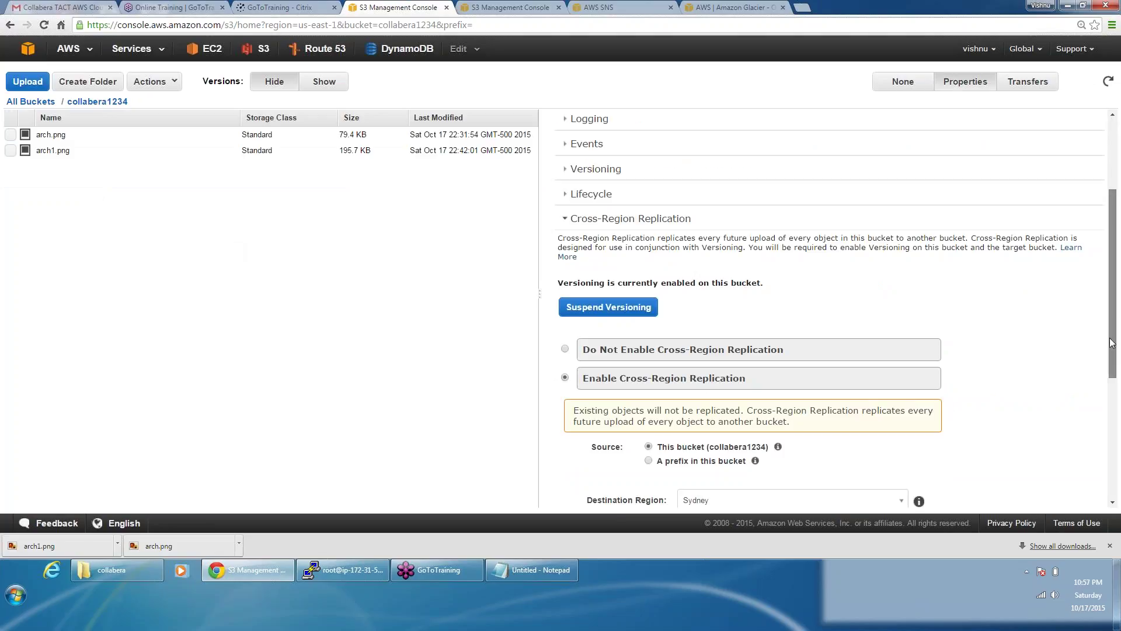
mouse_move(1112, 343)
left_mouse_down()
mouse_move(1112, 497)
mouse_move(1112, 321)
left_mouse_up()
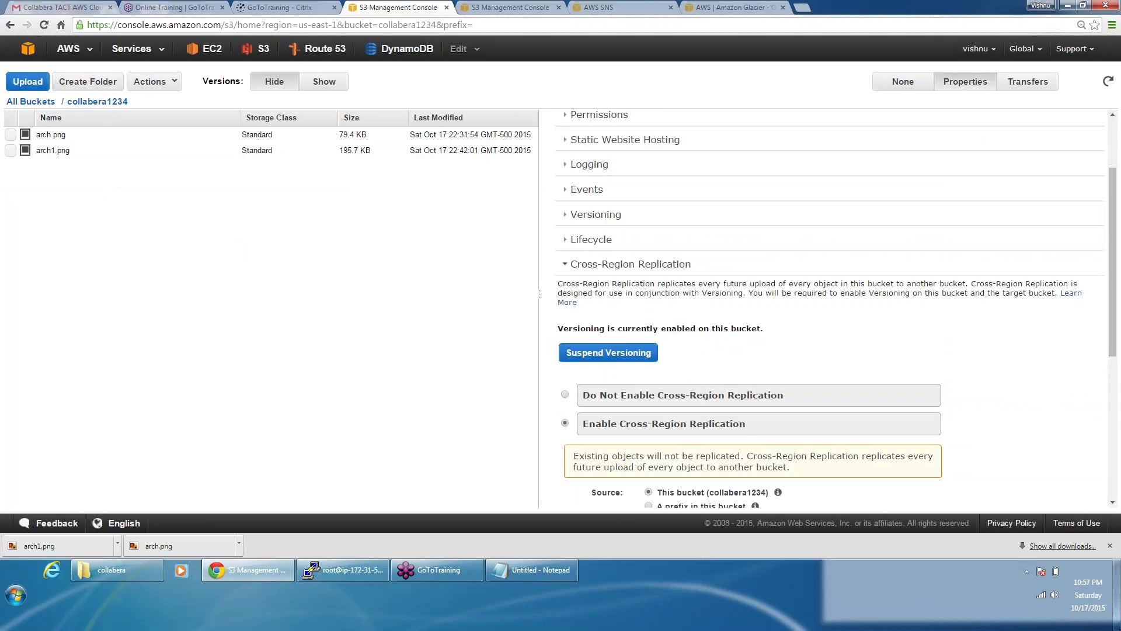
left_click(47, 101)
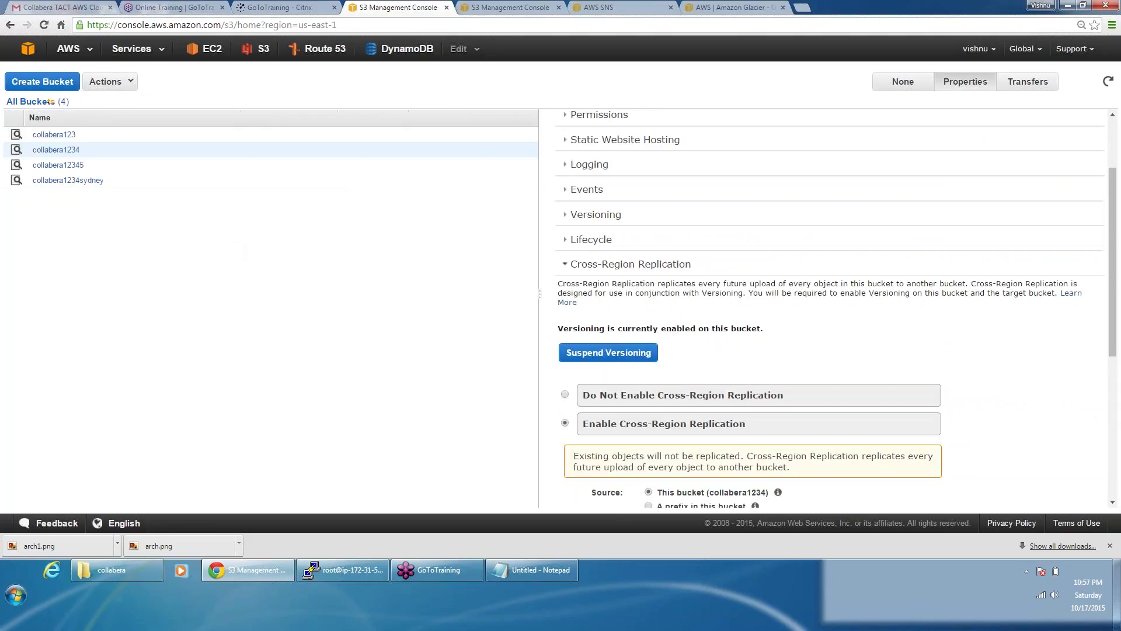
left_click(56, 150)
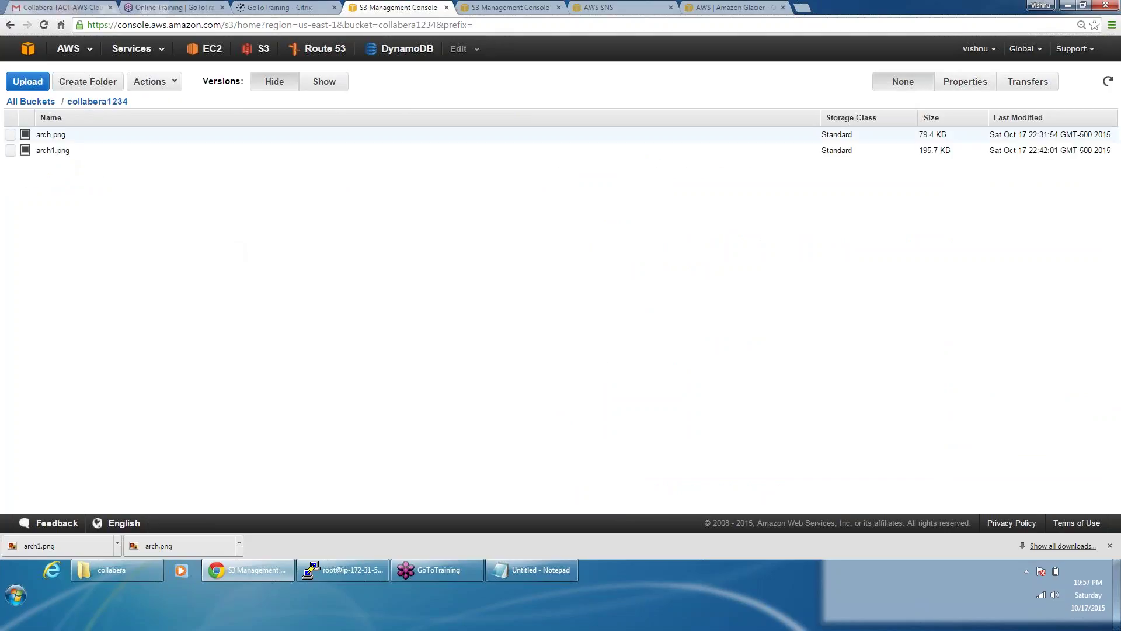
left_click(37, 102)
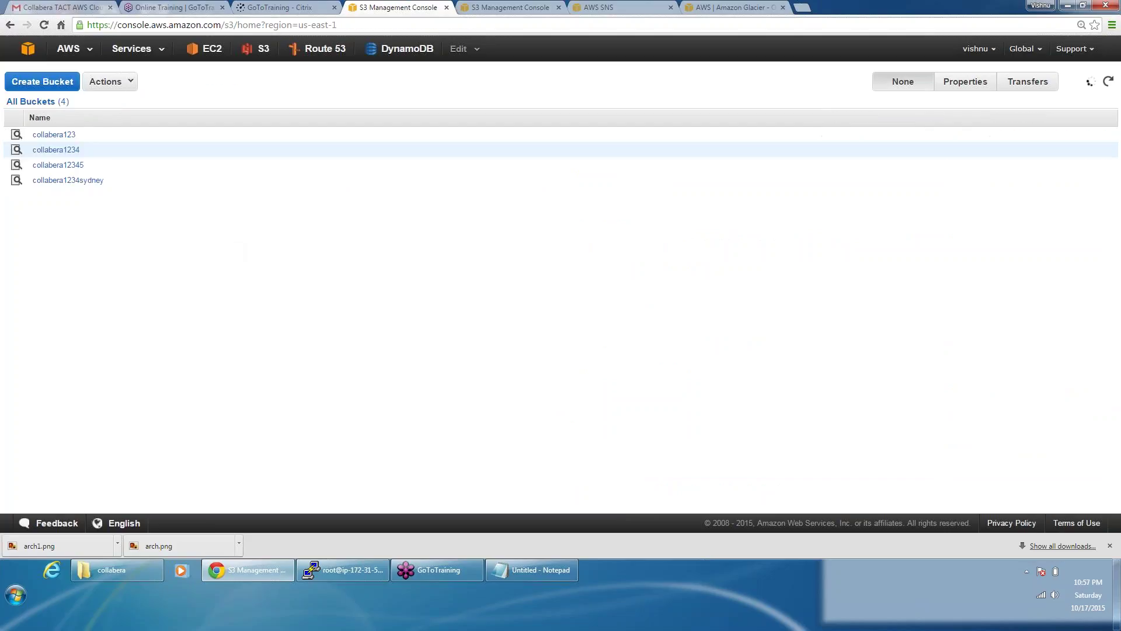
Step: Upload Collabera-introduction.pdf (2.2 MB) into collabera1234 with 'Make everything public' permissions
left_click(58, 135)
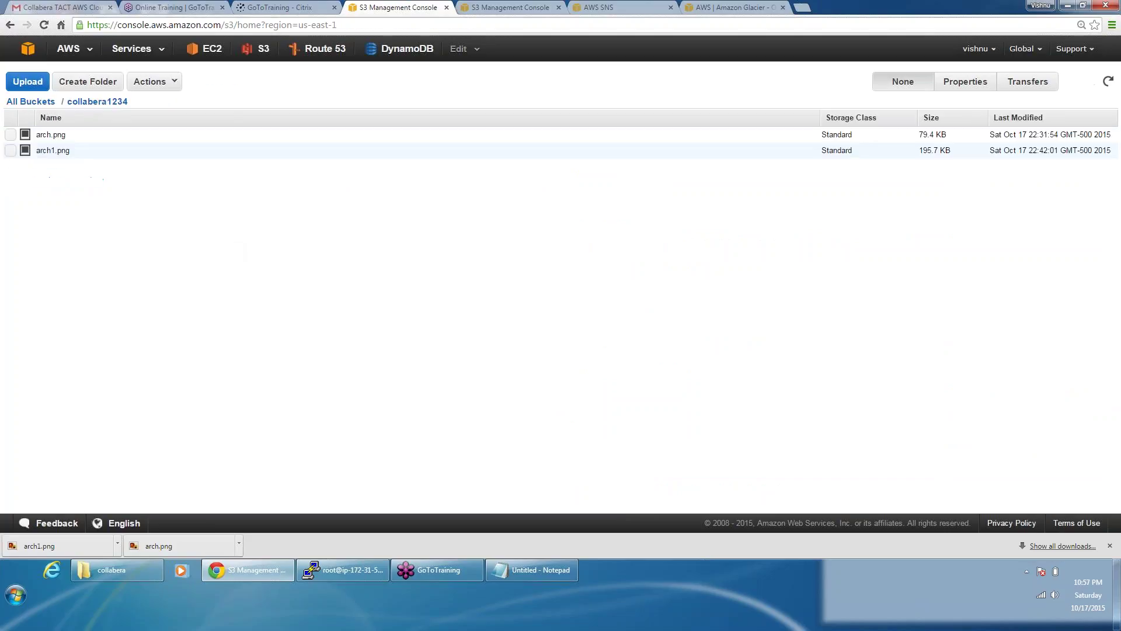
left_click(146, 82)
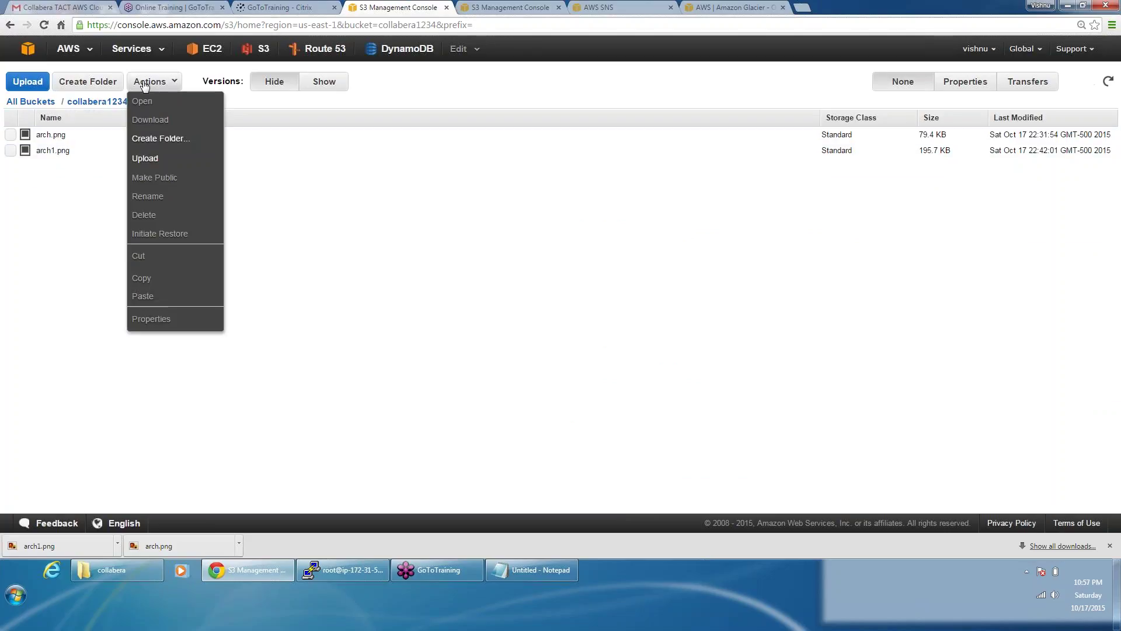
left_click(150, 157)
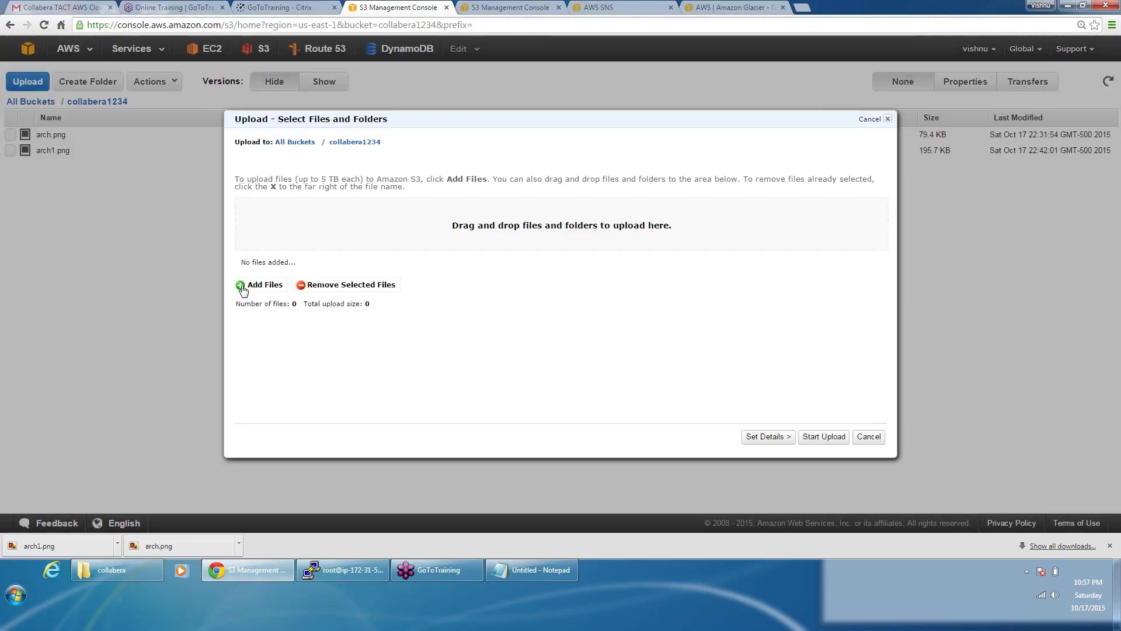
left_click(262, 285)
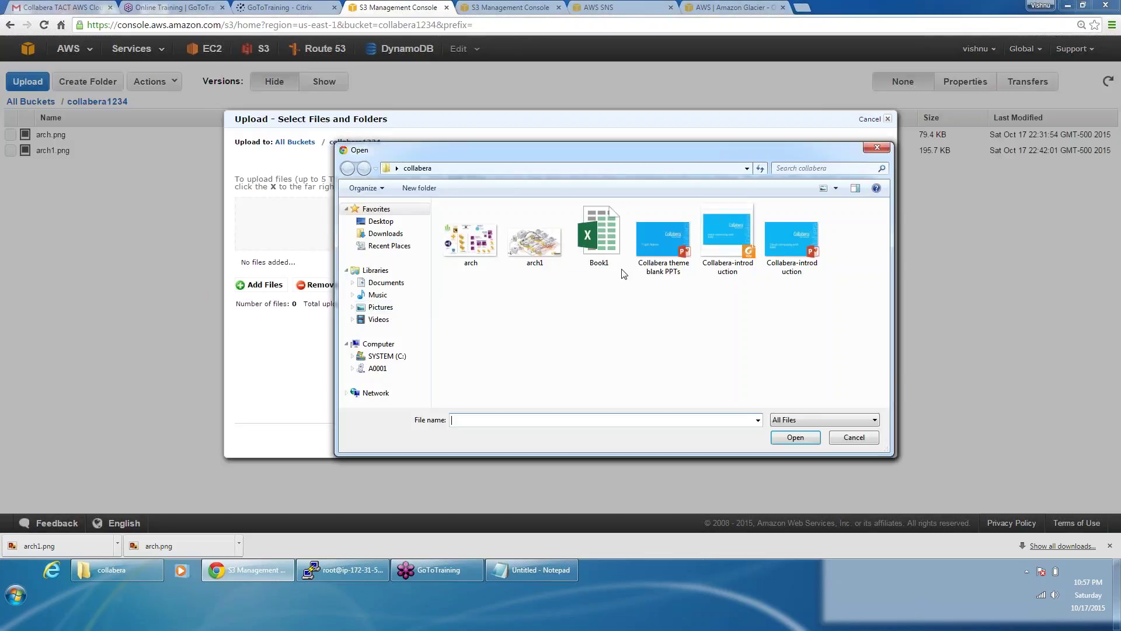
left_click(741, 247)
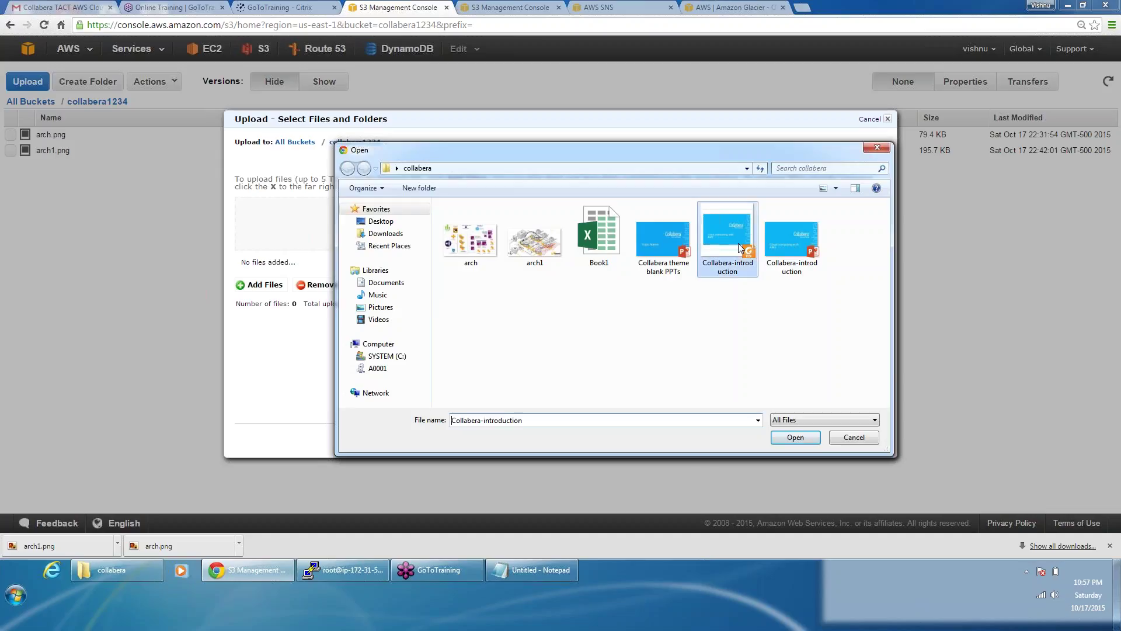
left_click(795, 437)
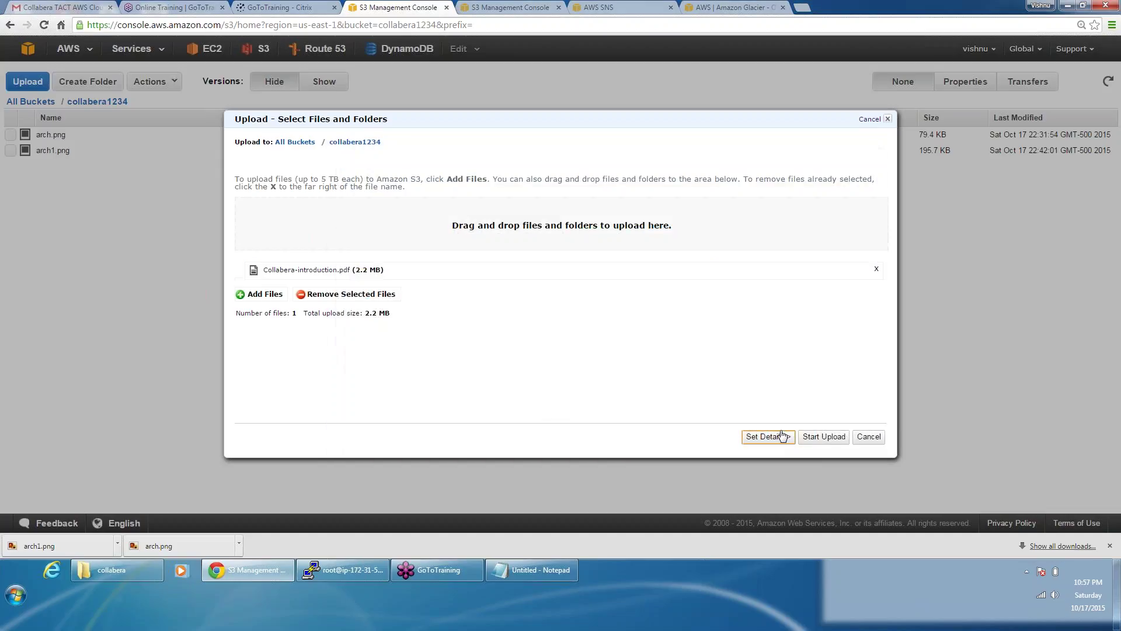
left_click(772, 438)
left_click(750, 444)
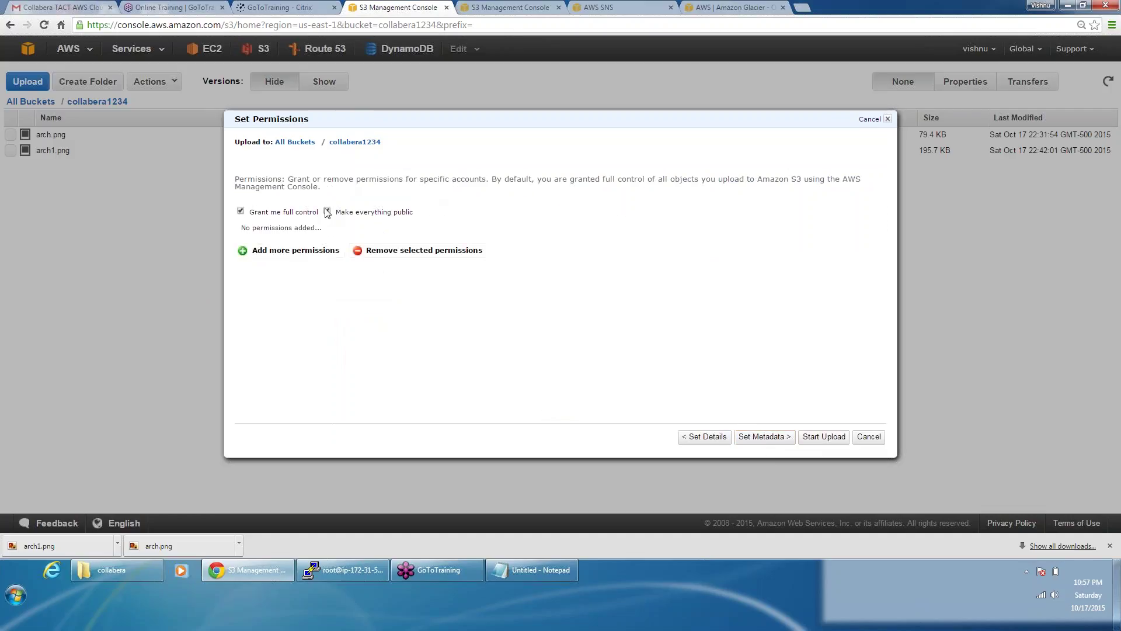
left_click(327, 211)
left_click(824, 437)
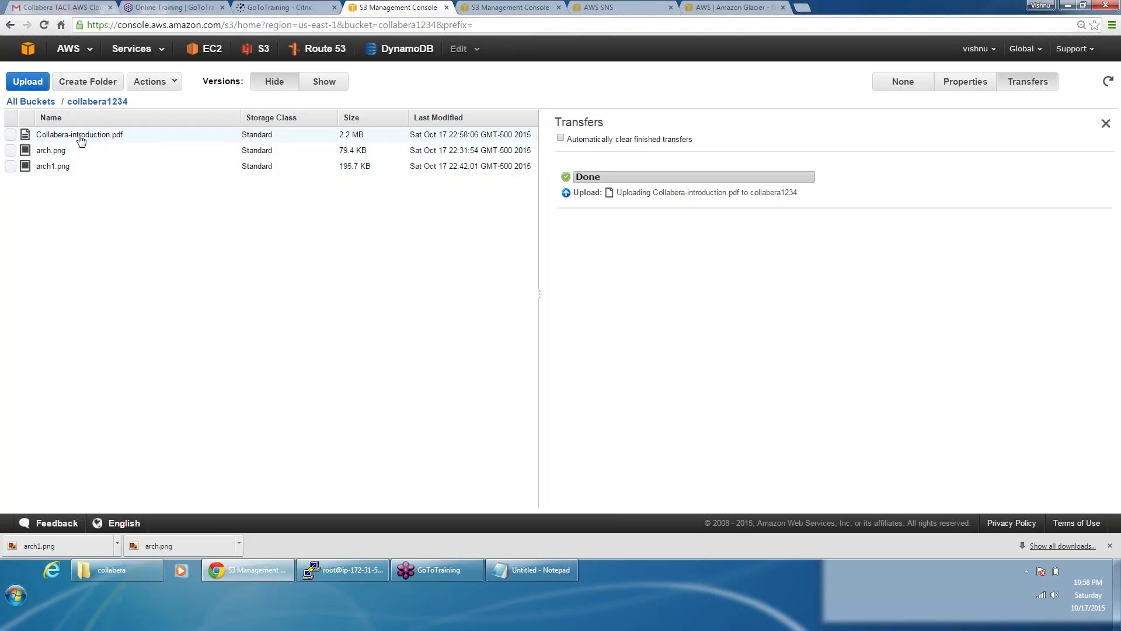
left_click(45, 103)
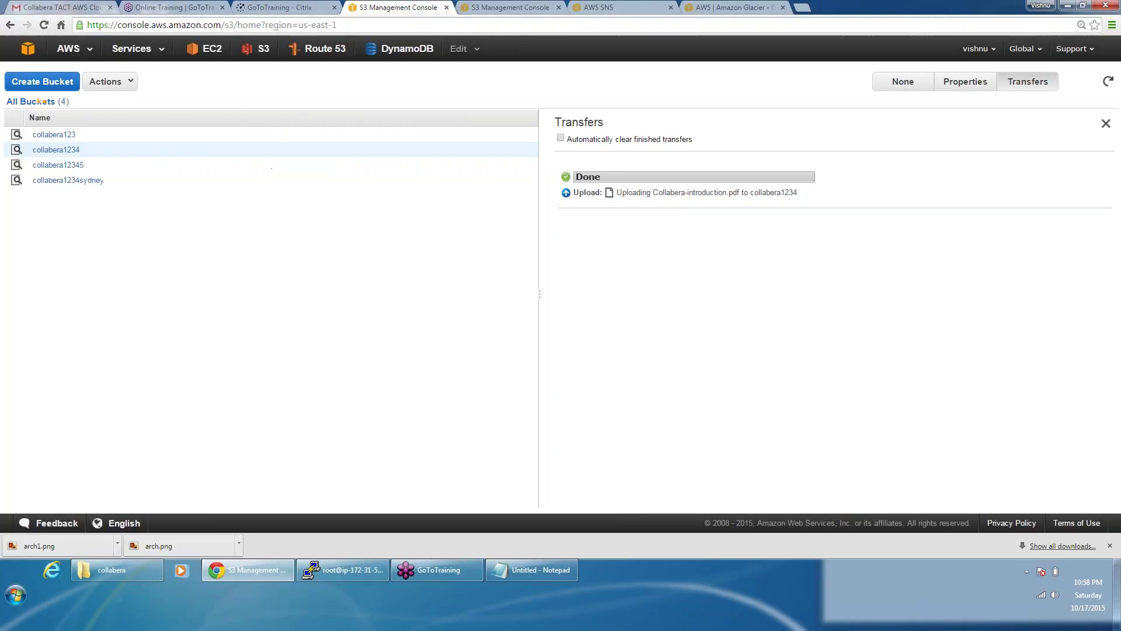
left_click(75, 181)
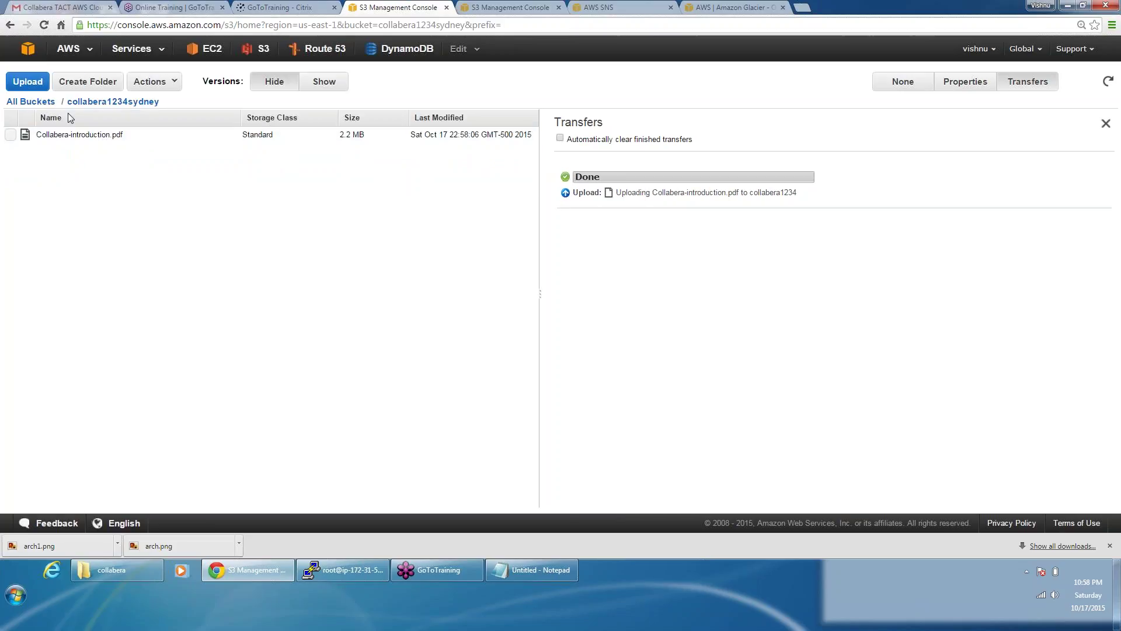
left_click(47, 102)
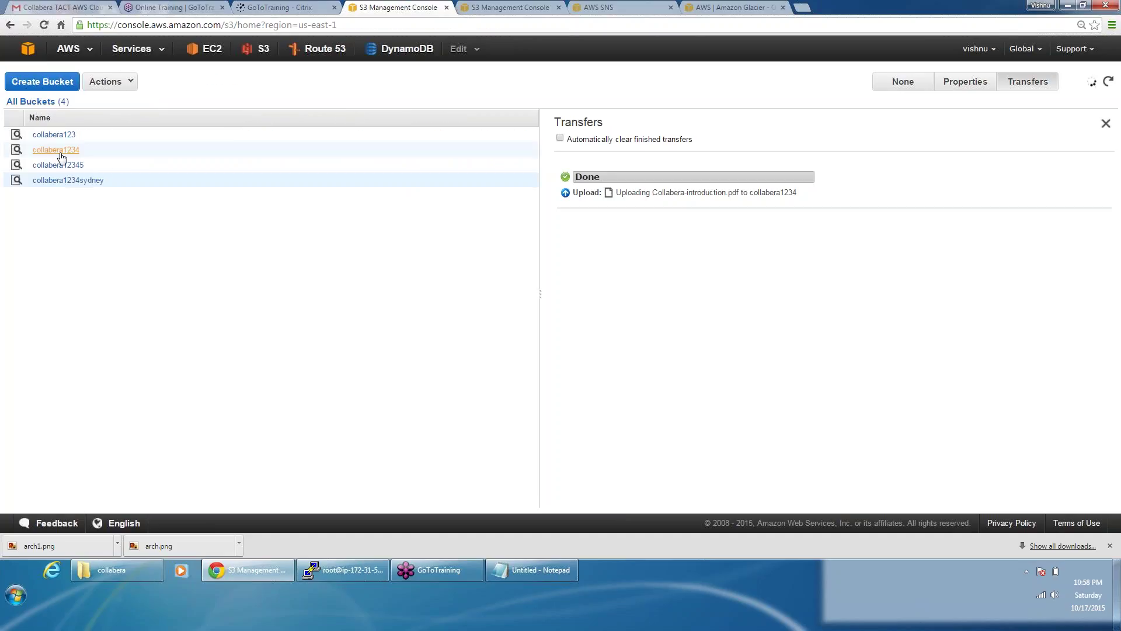
left_click(72, 183)
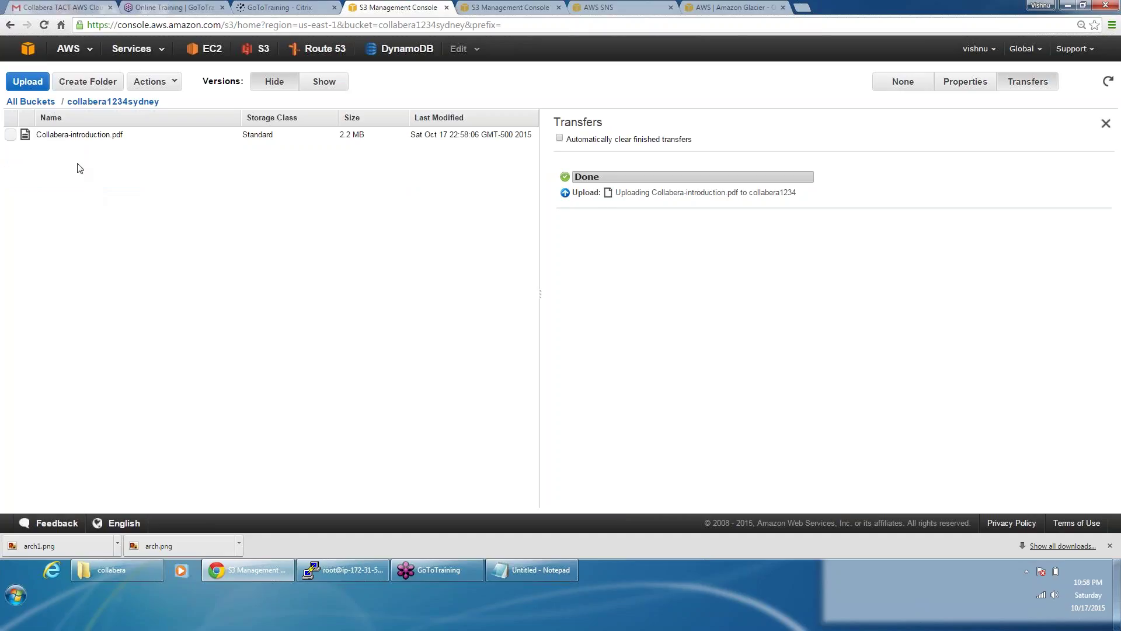
left_click(29, 103)
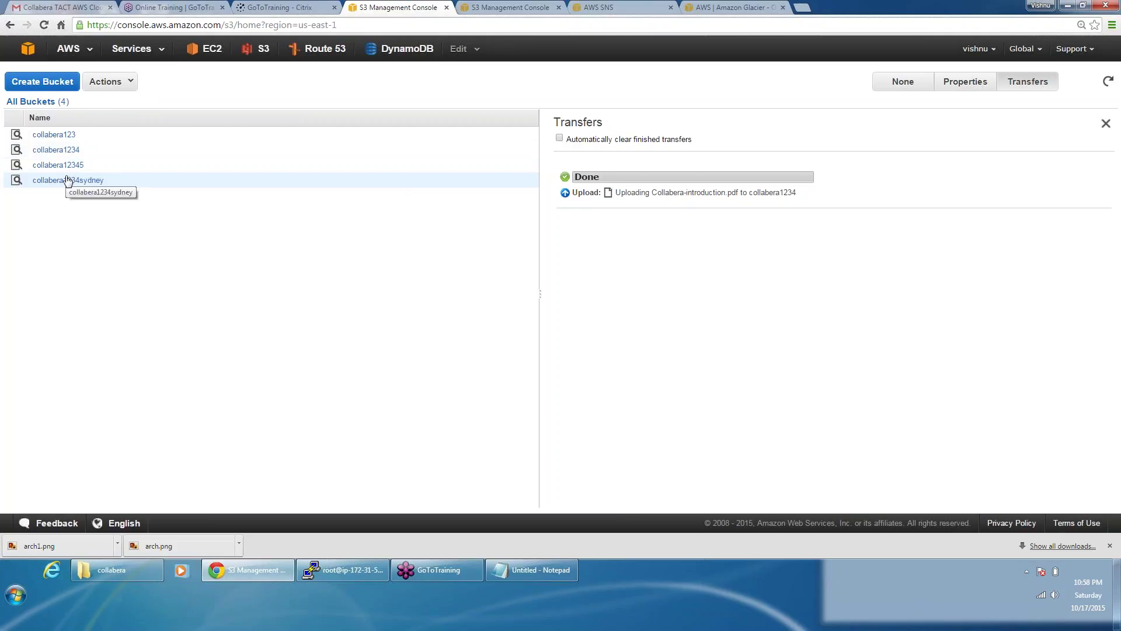
left_click(65, 151)
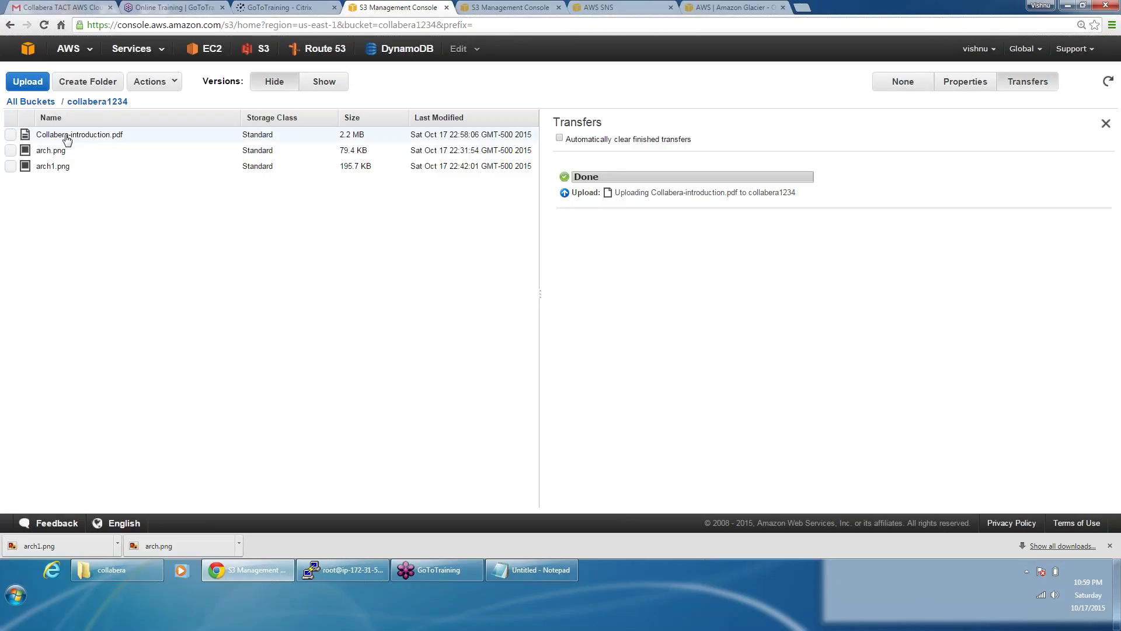
Step: View collabera1234's properties from All Buckets, then go to Glacier from the AWS services home page
left_click(30, 101)
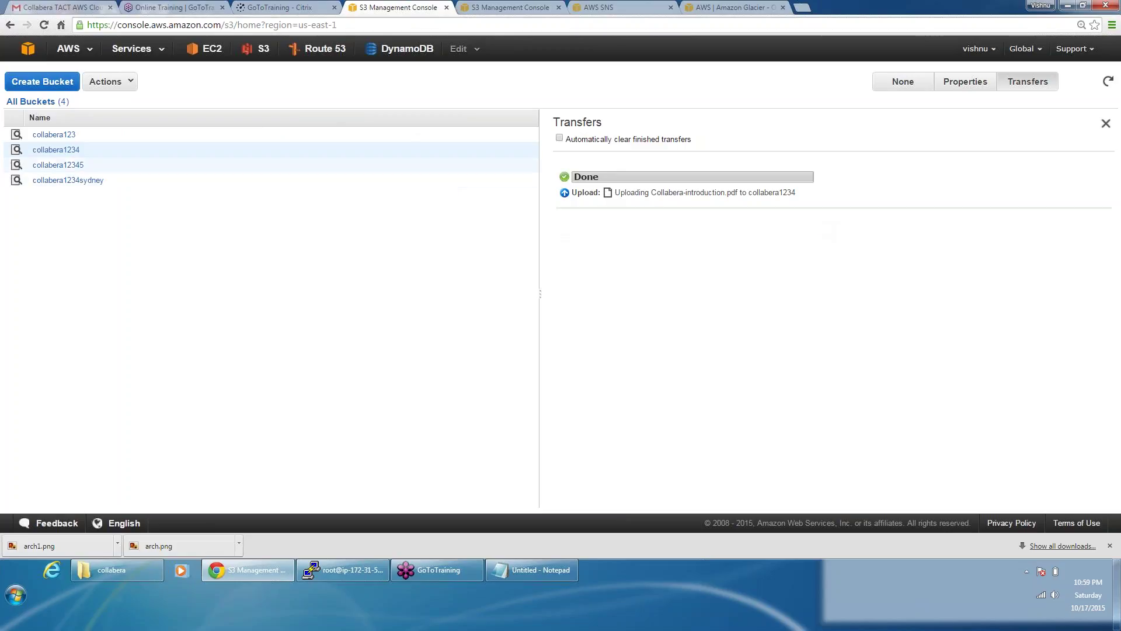
left_click(966, 83)
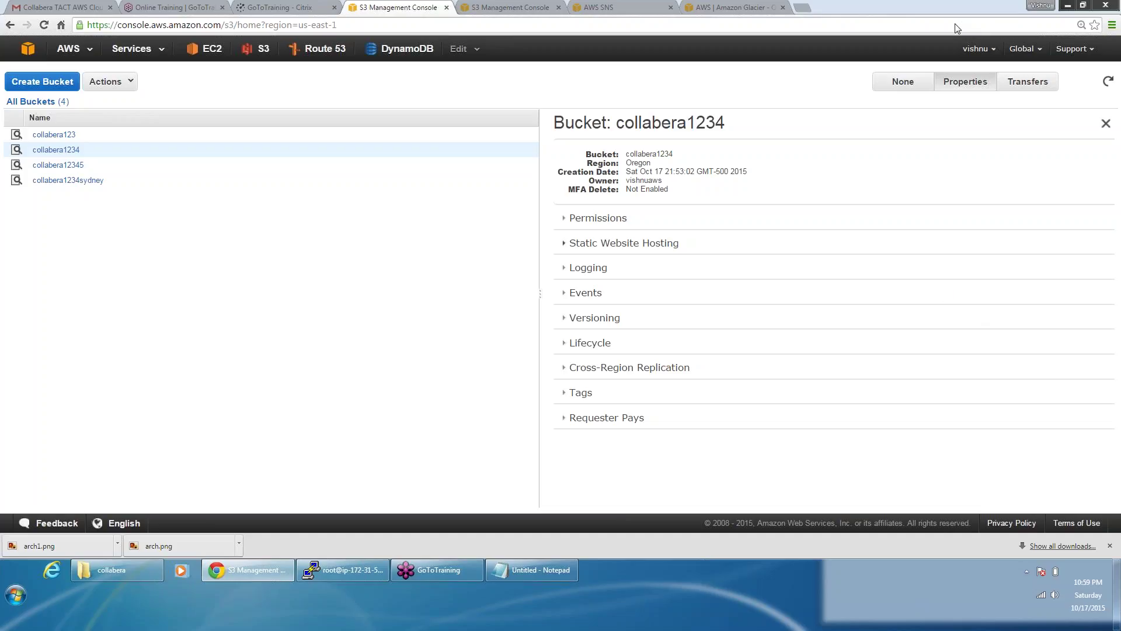
left_click(69, 51)
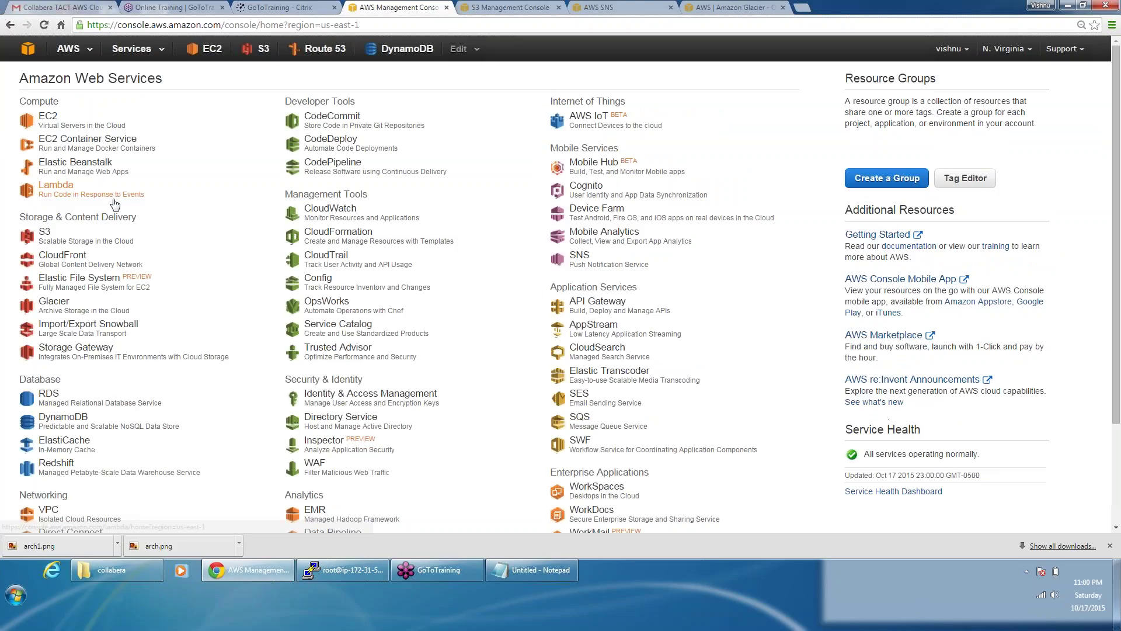
left_click(63, 303)
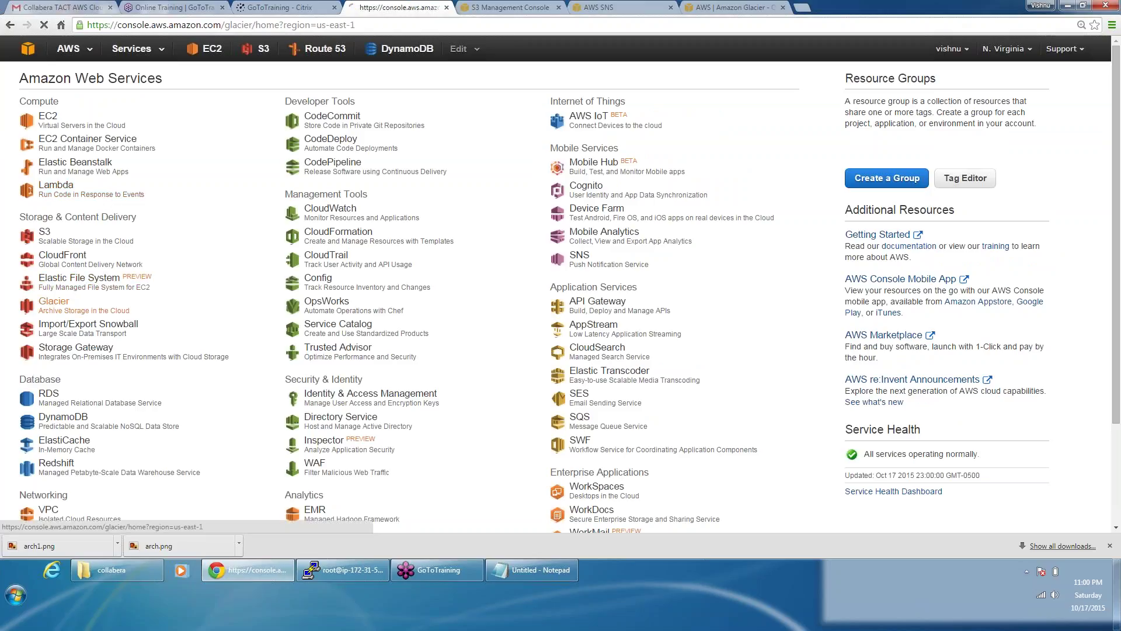
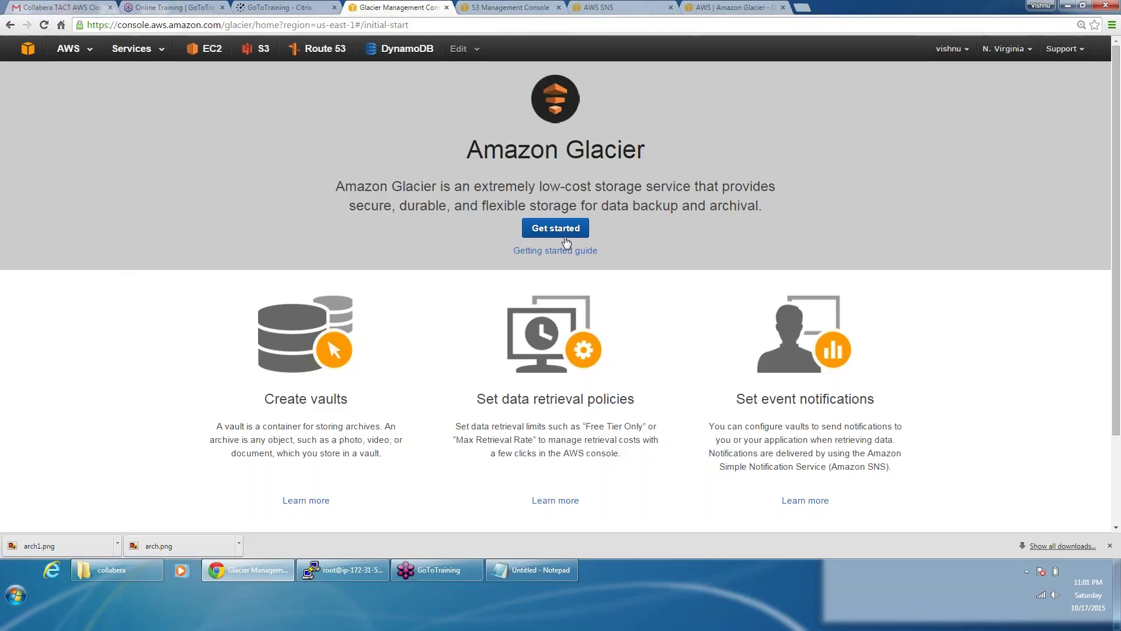
Step: Start a new Glacier vault and name it myvault
left_click(566, 230)
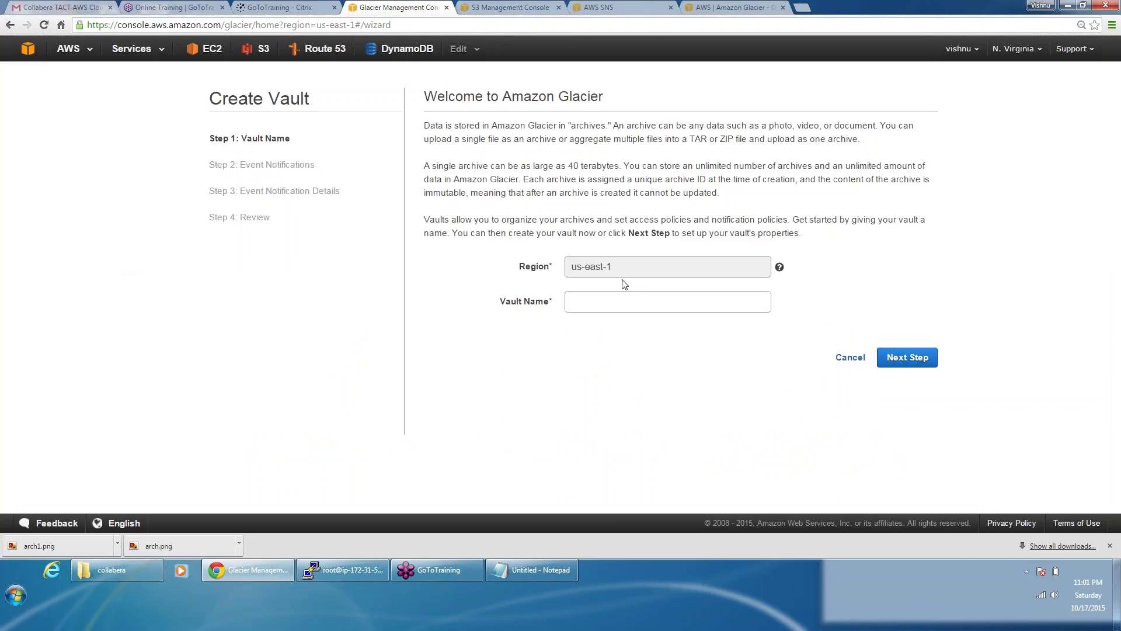
left_click(597, 307)
type("m")
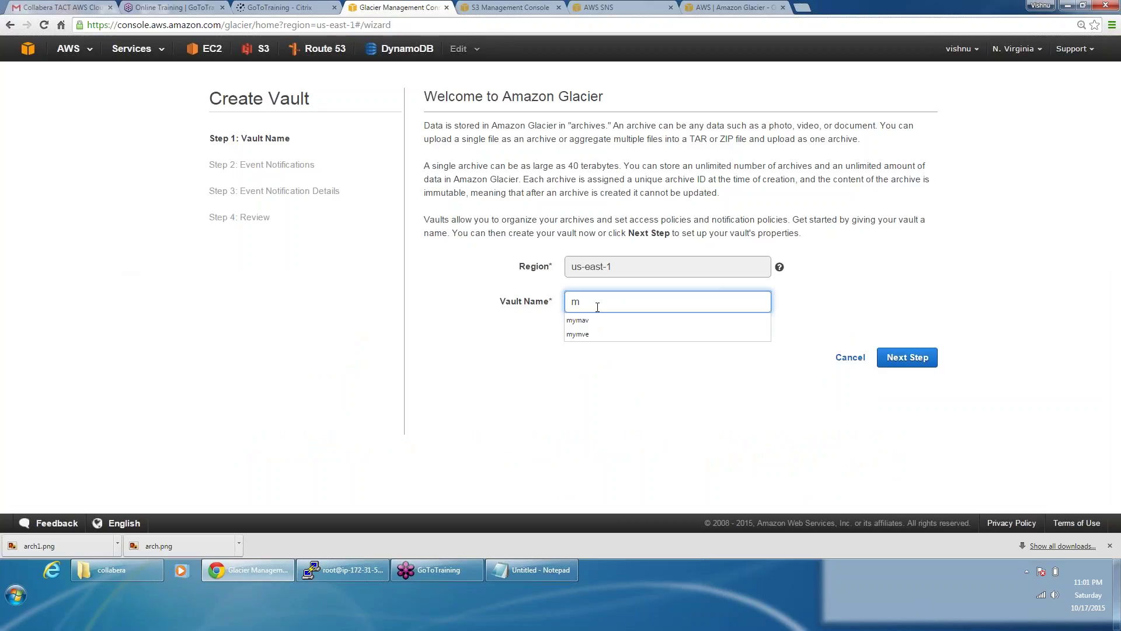
key("Down")
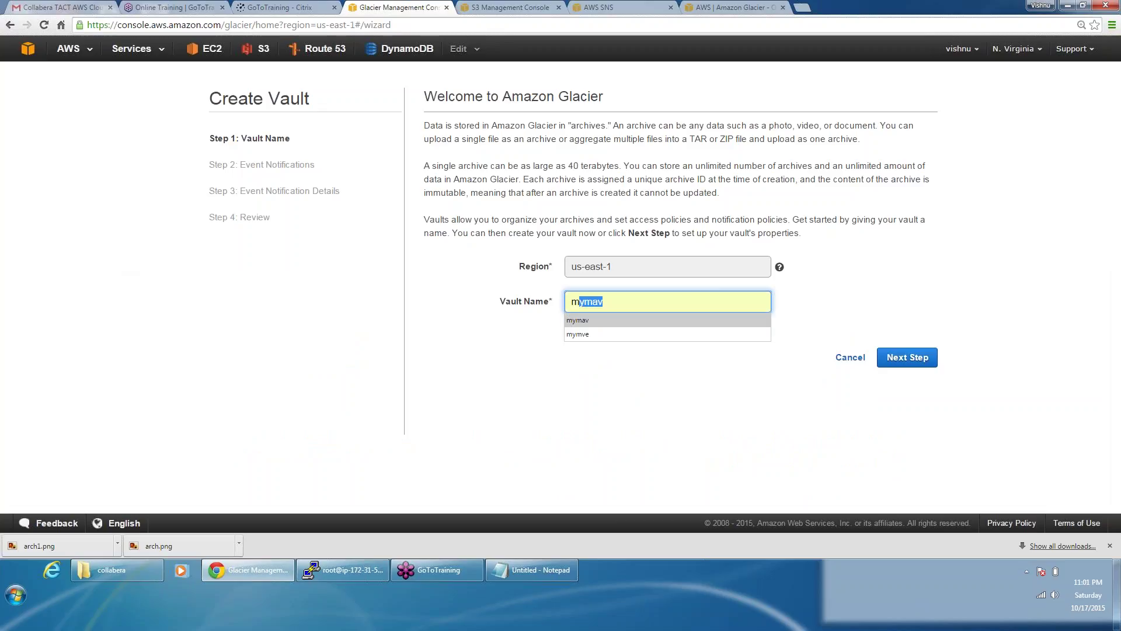
key("Up")
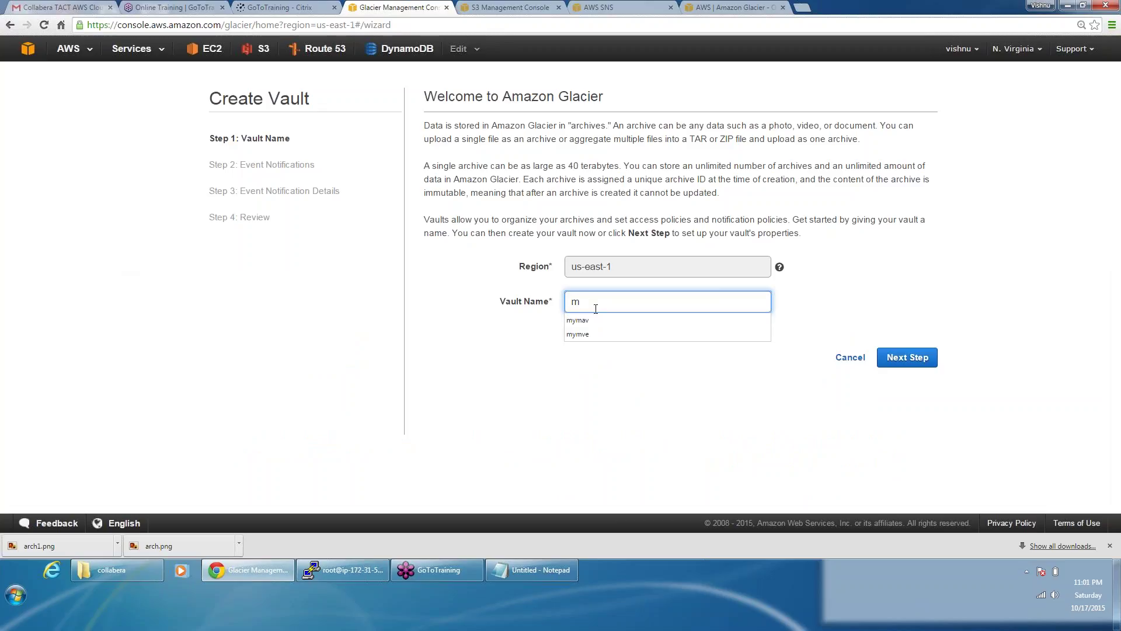
type("yvau")
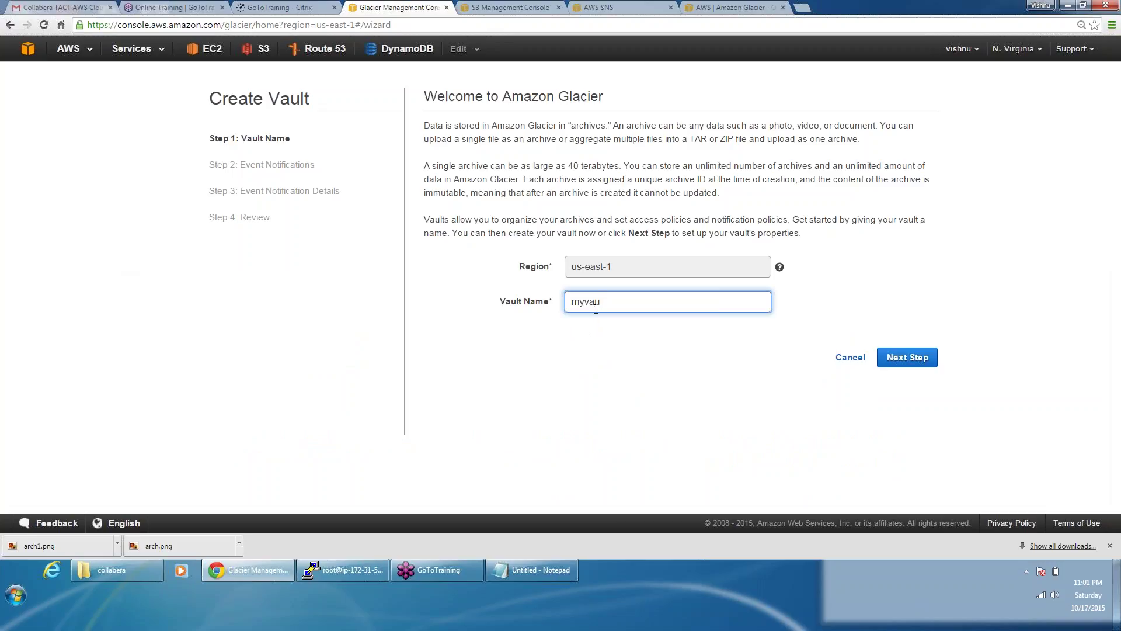
type("lt")
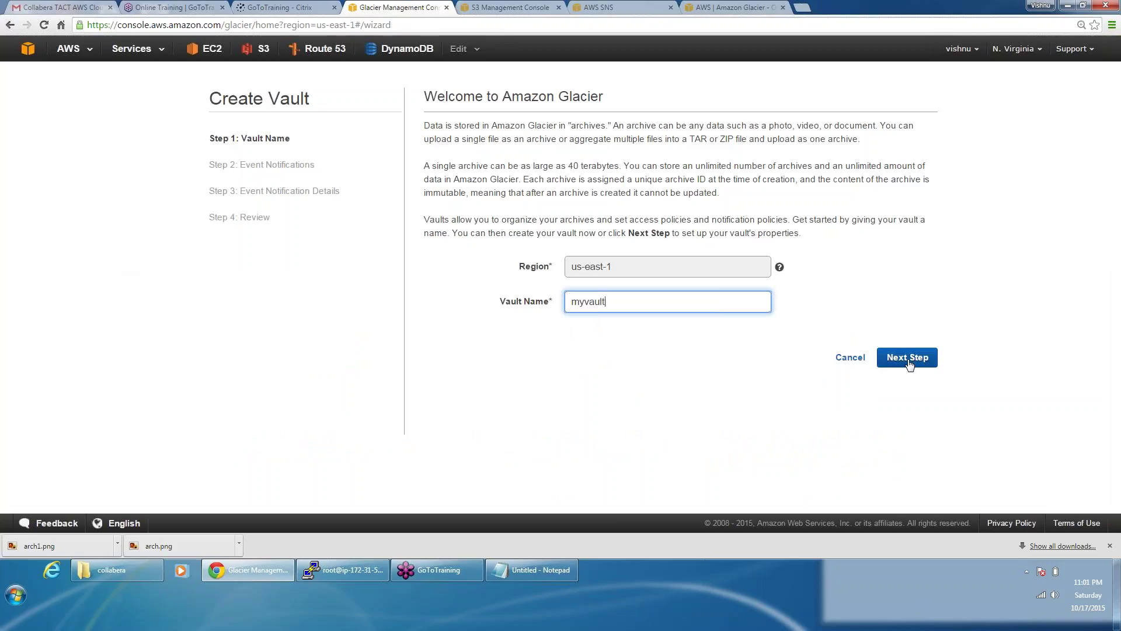
left_click(907, 358)
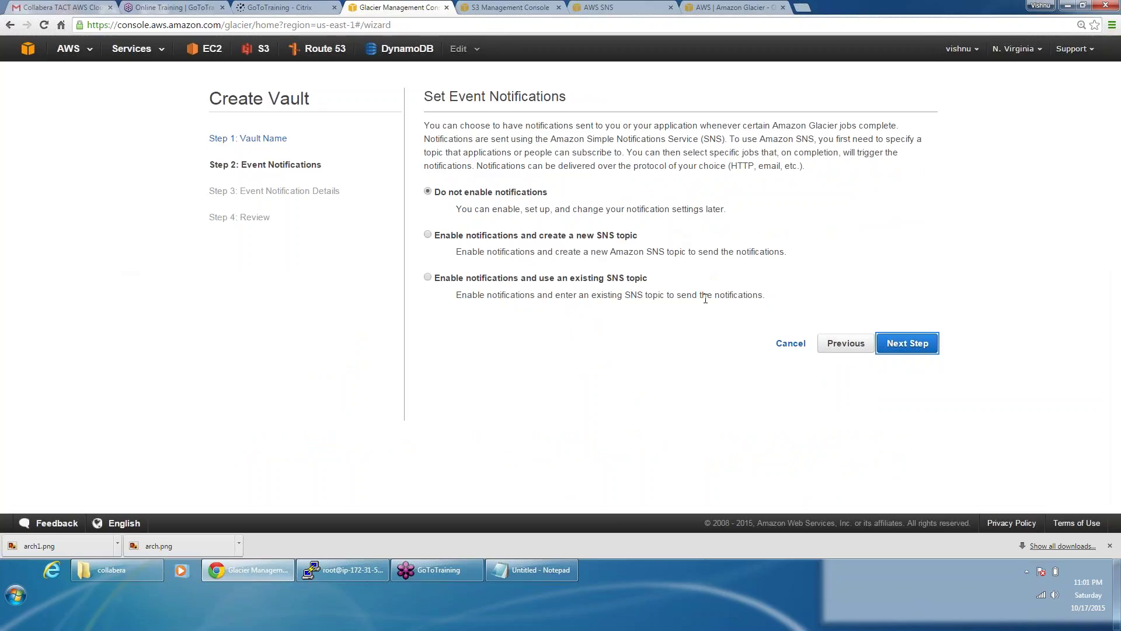
Step: Choose to enable notifications using an existing SNS topic, reaching the Topic ARN field
left_click(580, 237)
left_click(915, 346)
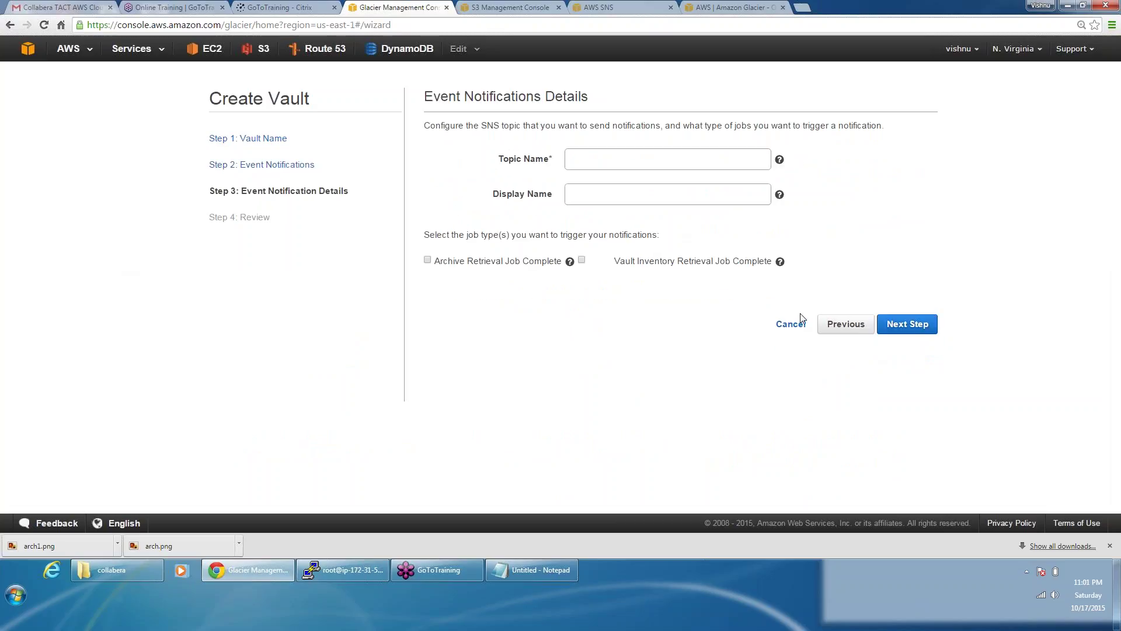
left_click(844, 323)
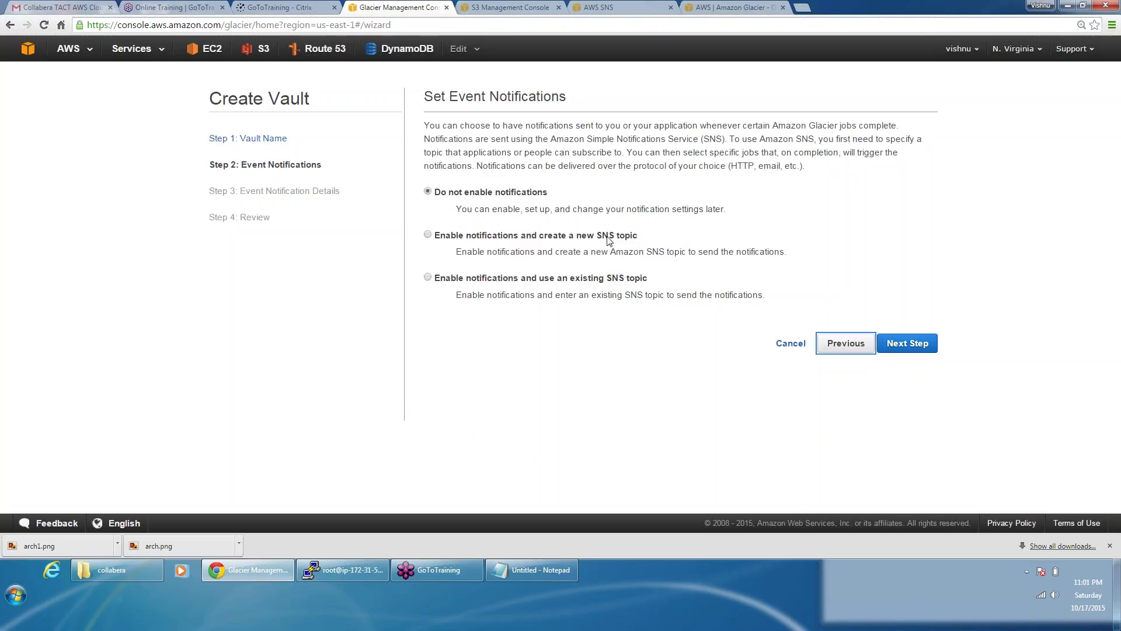
left_click(610, 278)
left_click(917, 349)
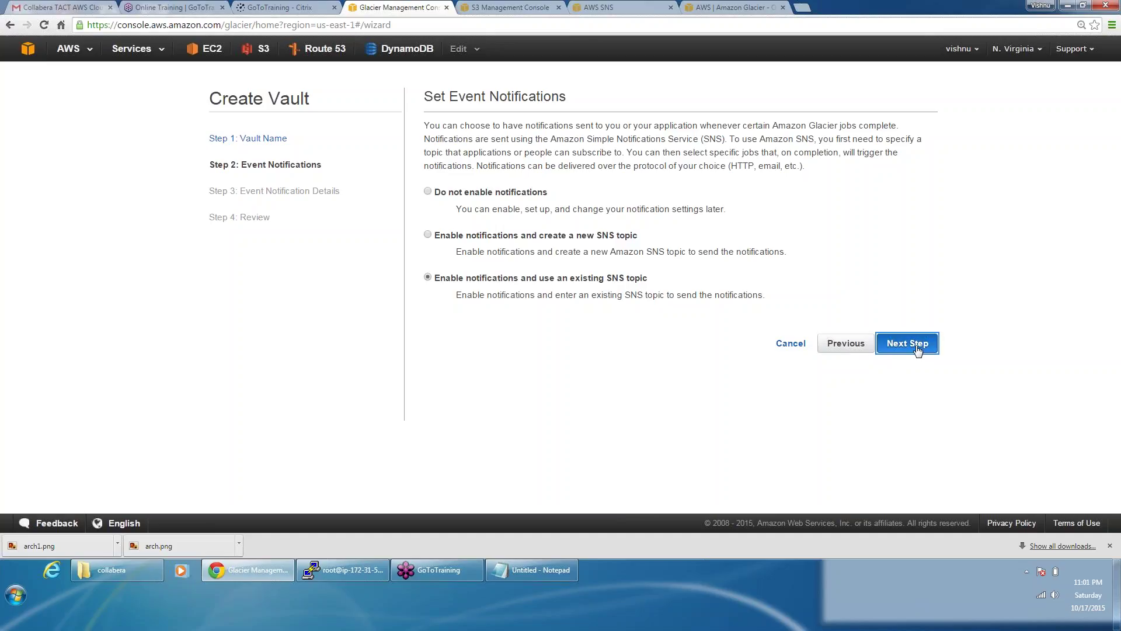
left_click(631, 160)
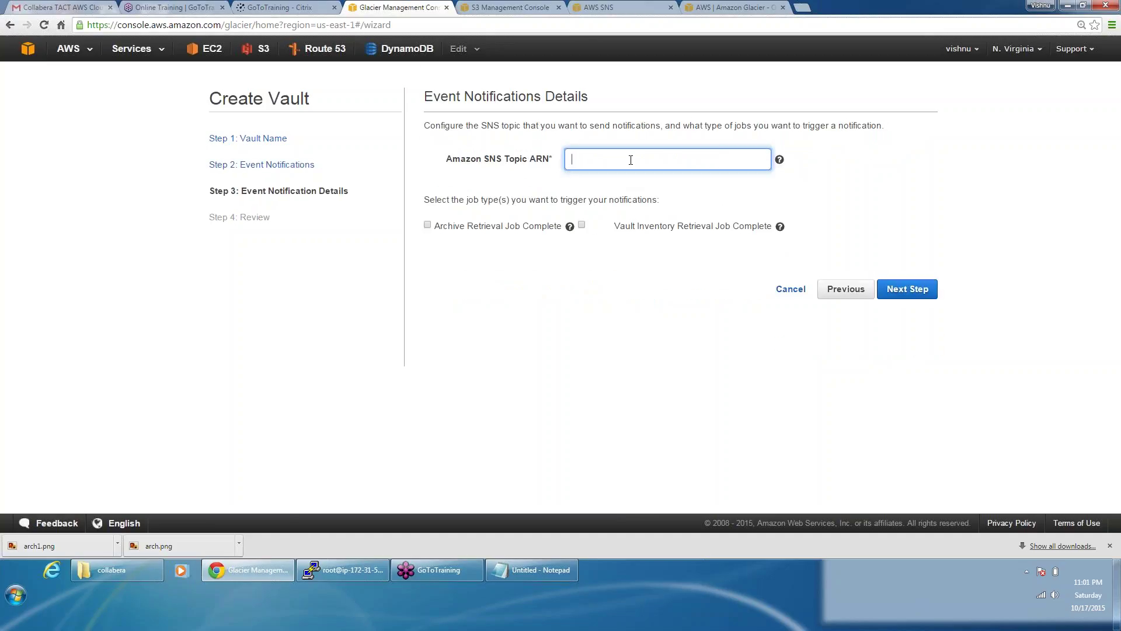
Step: Copy the awsalarms topic ARN from SNS in US East (N. Virginia) for the vault wizard
left_click(596, 7)
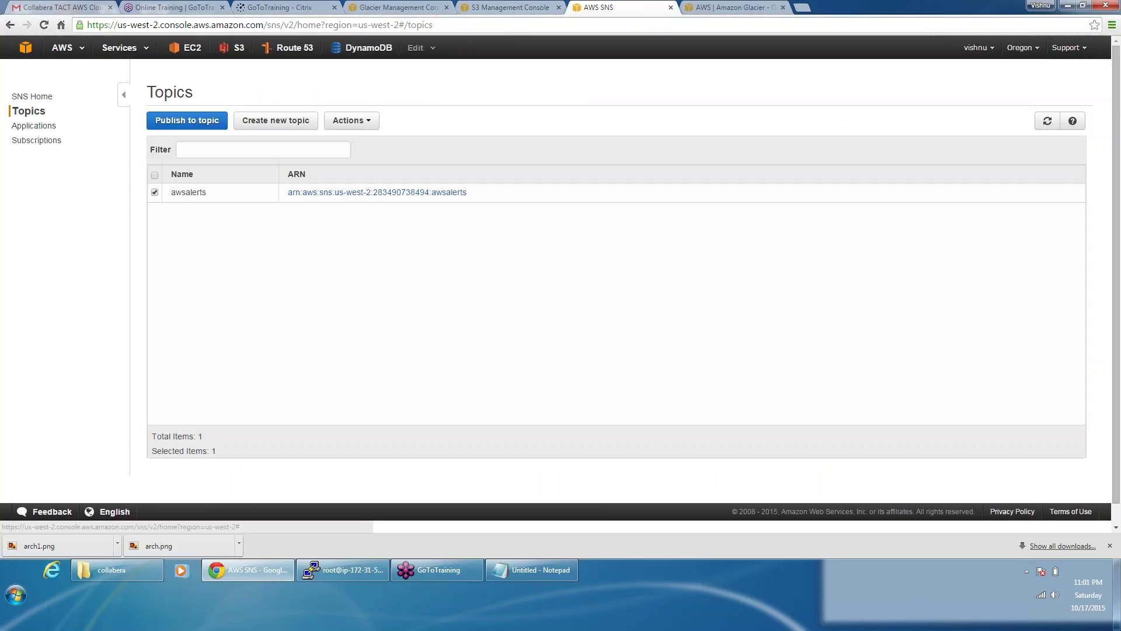
left_click(1022, 47)
left_click(969, 77)
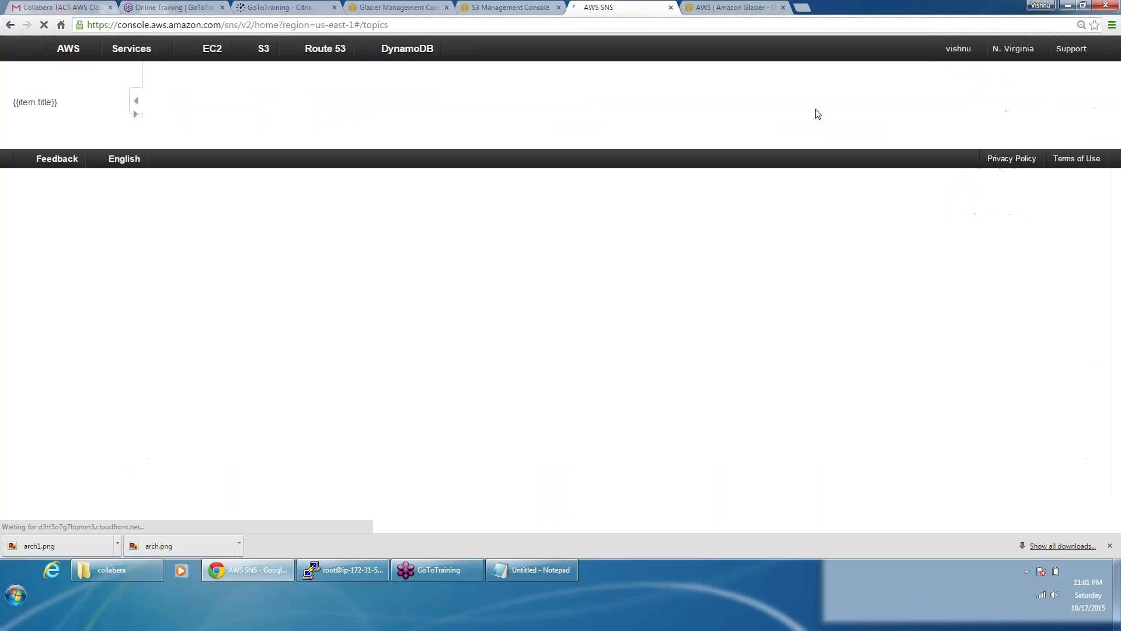
left_click(534, 215)
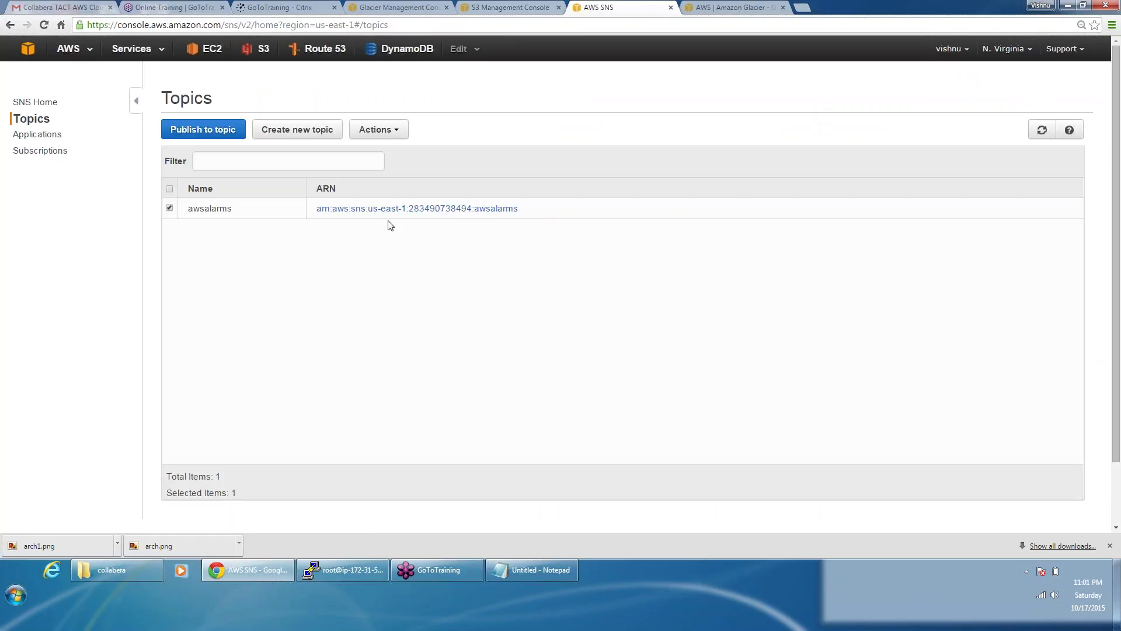
left_click_drag(317, 211, 527, 217)
key("ctrl+c")
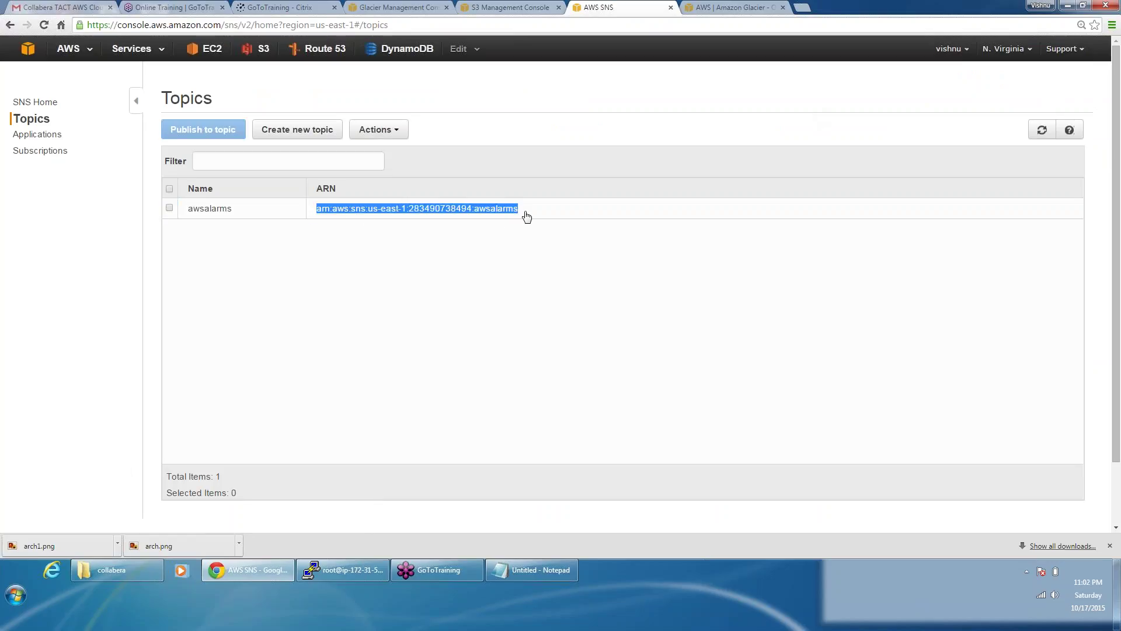
left_click(489, 6)
left_click(399, 7)
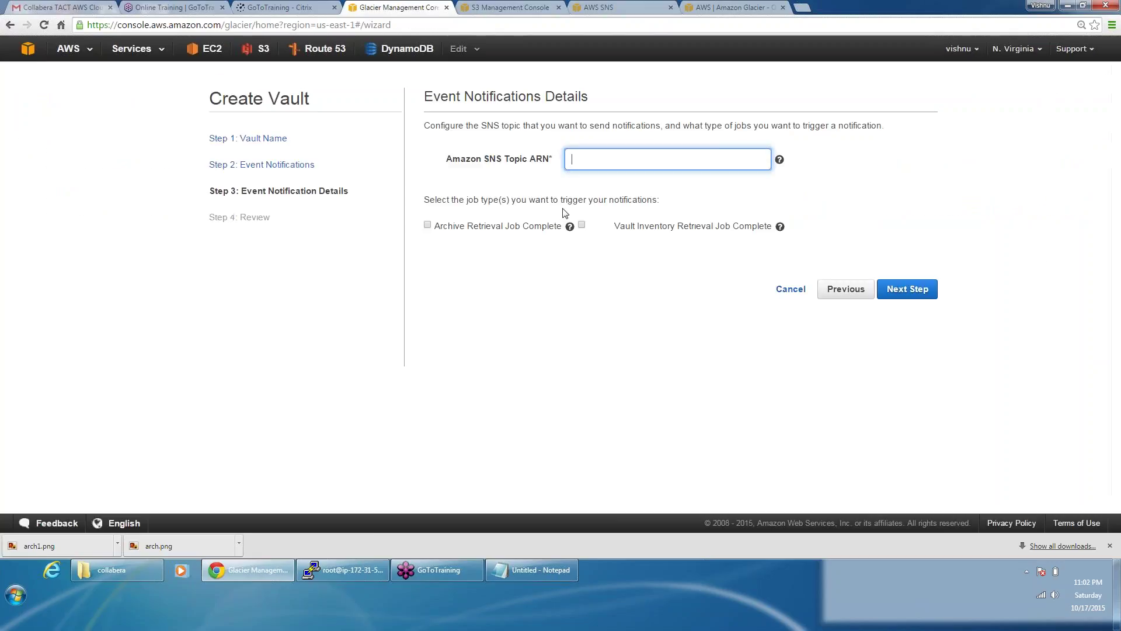
Step: Paste the awsalarms ARN, notify on Archive Retrieval Job Complete, and submit vault myvault
key("ctrl+v")
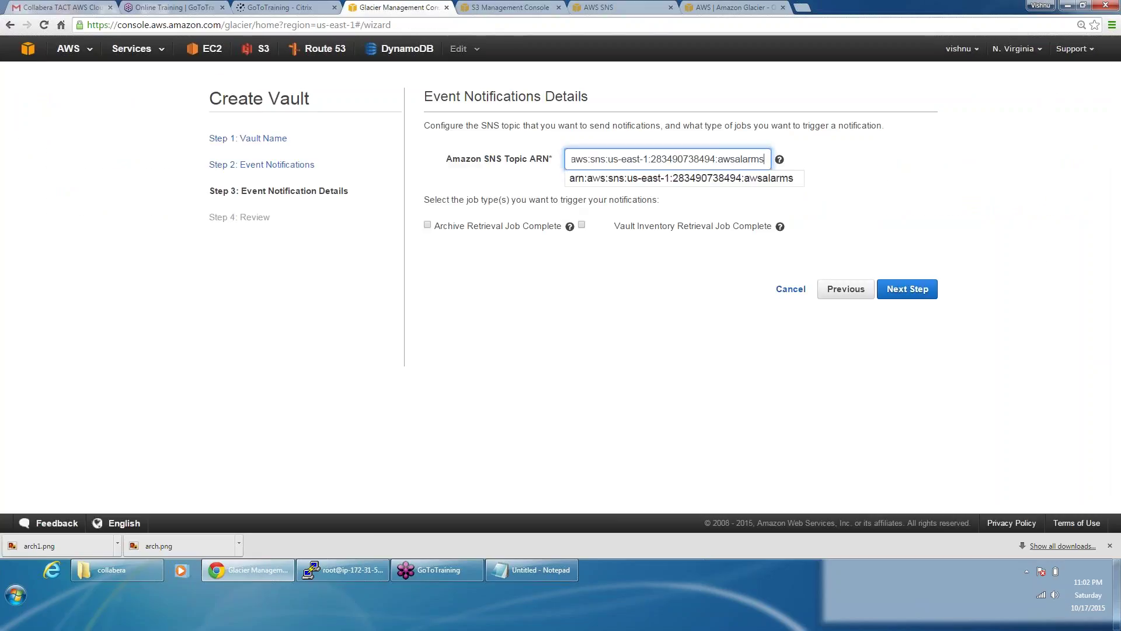
key("Escape")
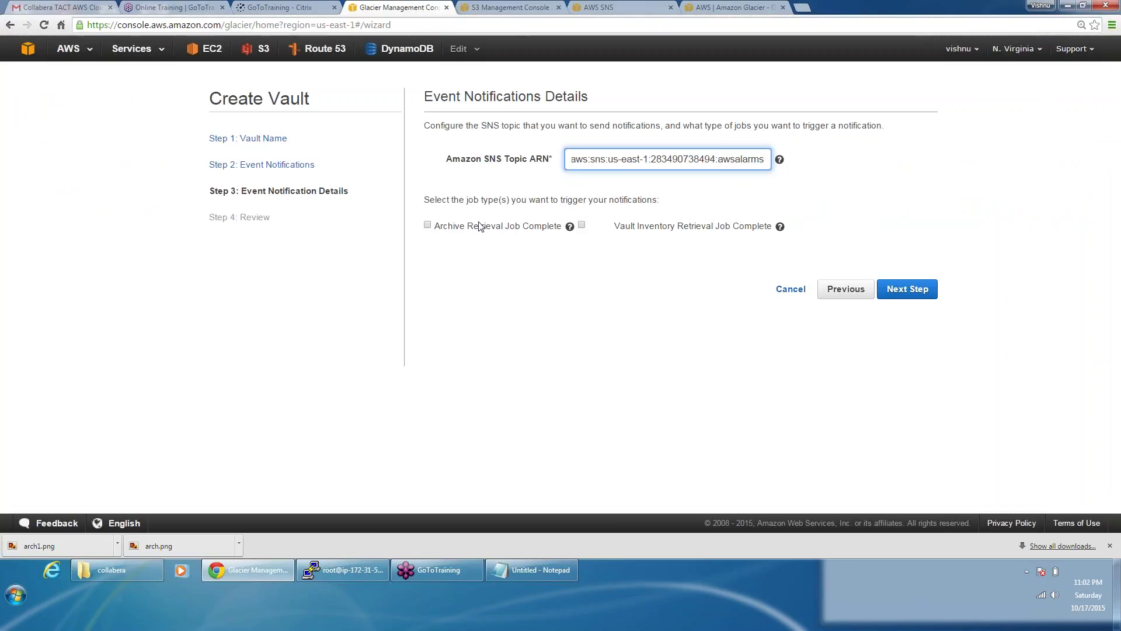
left_click(430, 228)
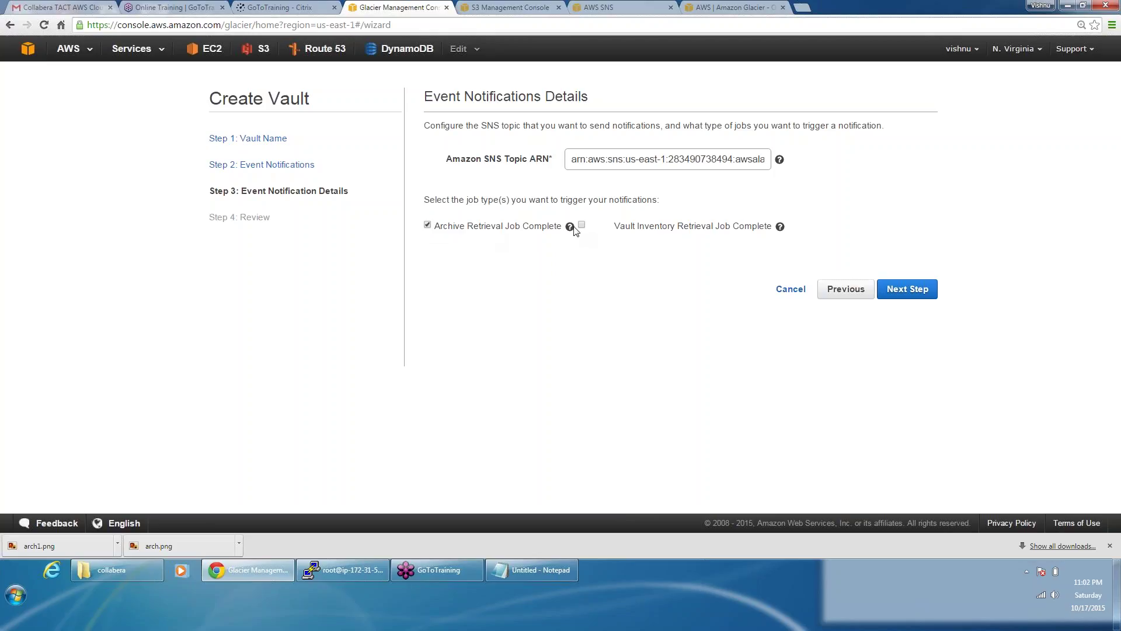
mouse_move(569, 227)
mouse_move(780, 225)
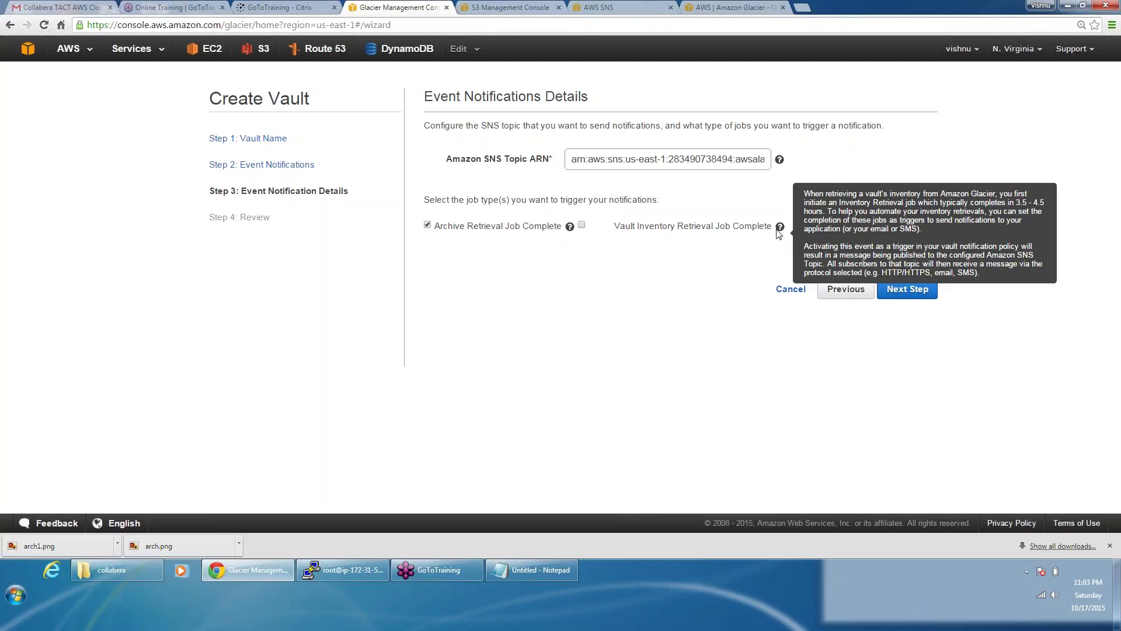
left_click(920, 293)
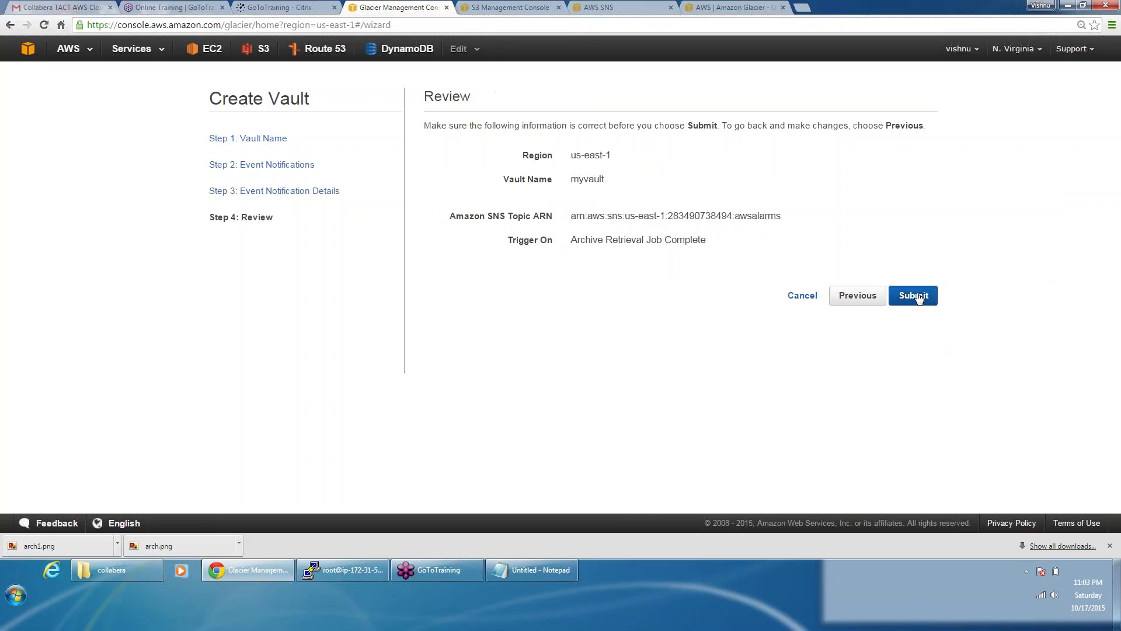
left_click(914, 296)
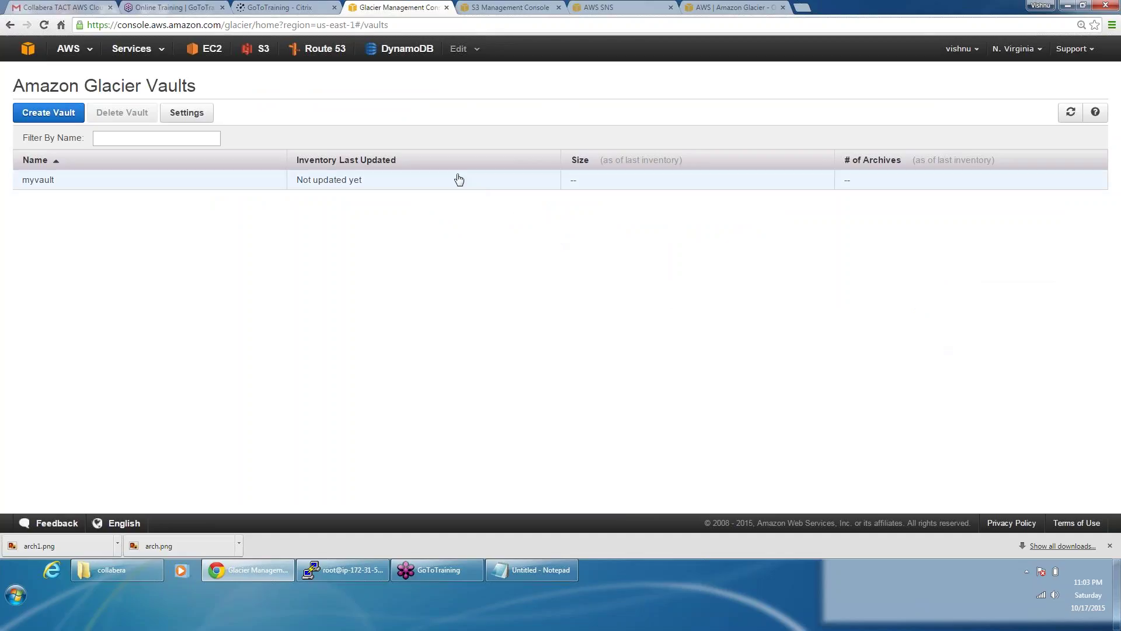
Step: Inspect myvault's Notification, Permissions, Tags and Details tabs, then open a blank browser tab
left_click(459, 180)
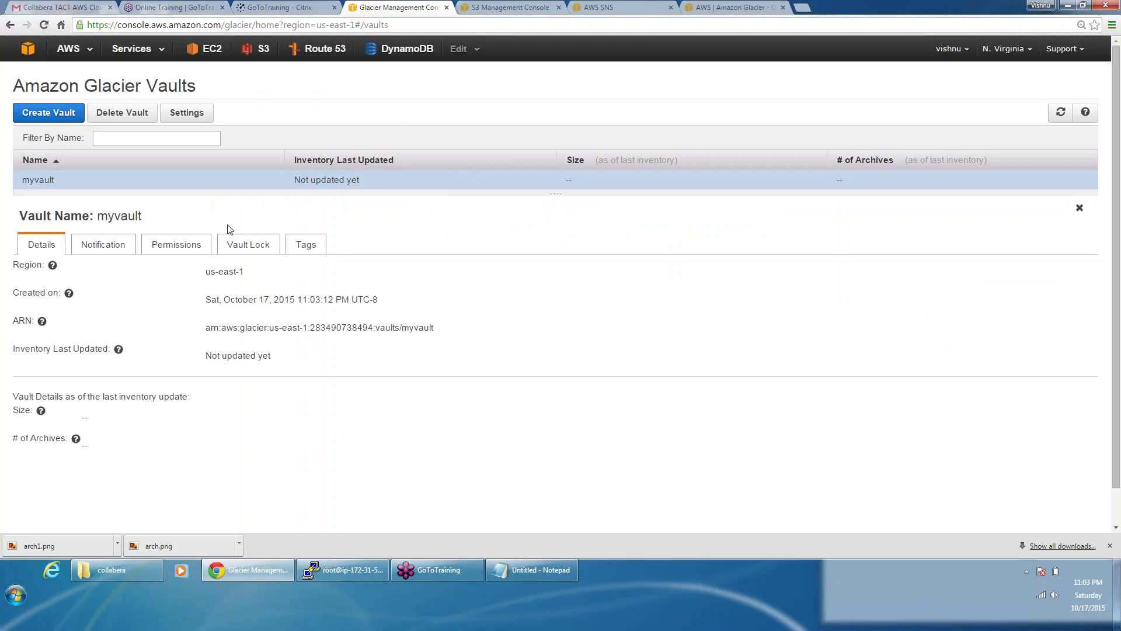
left_click(128, 244)
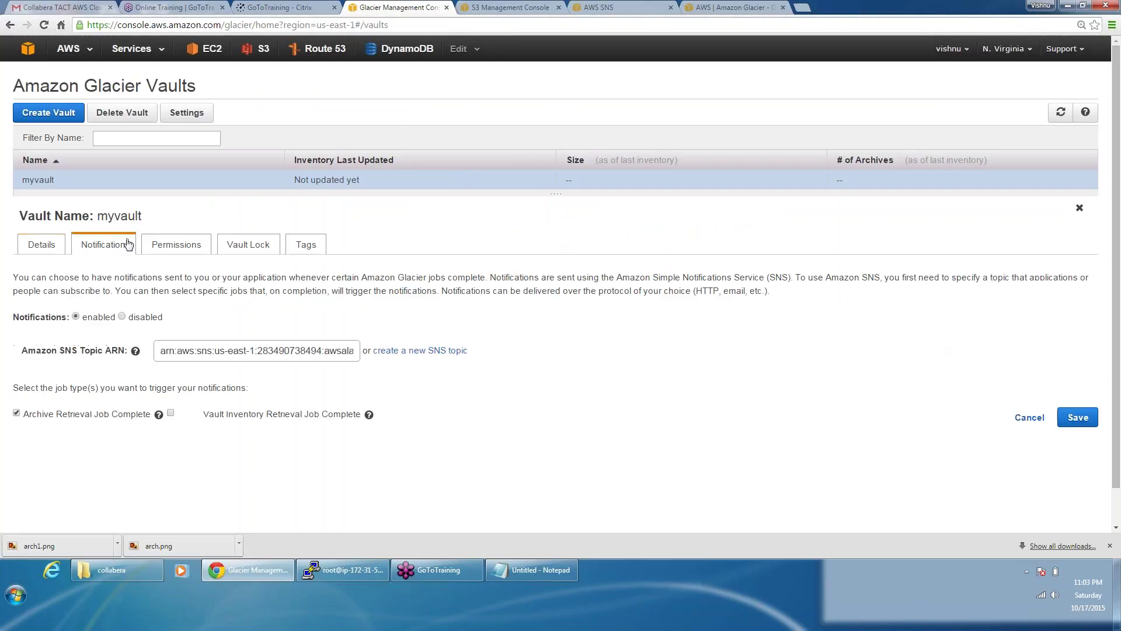
left_click(173, 248)
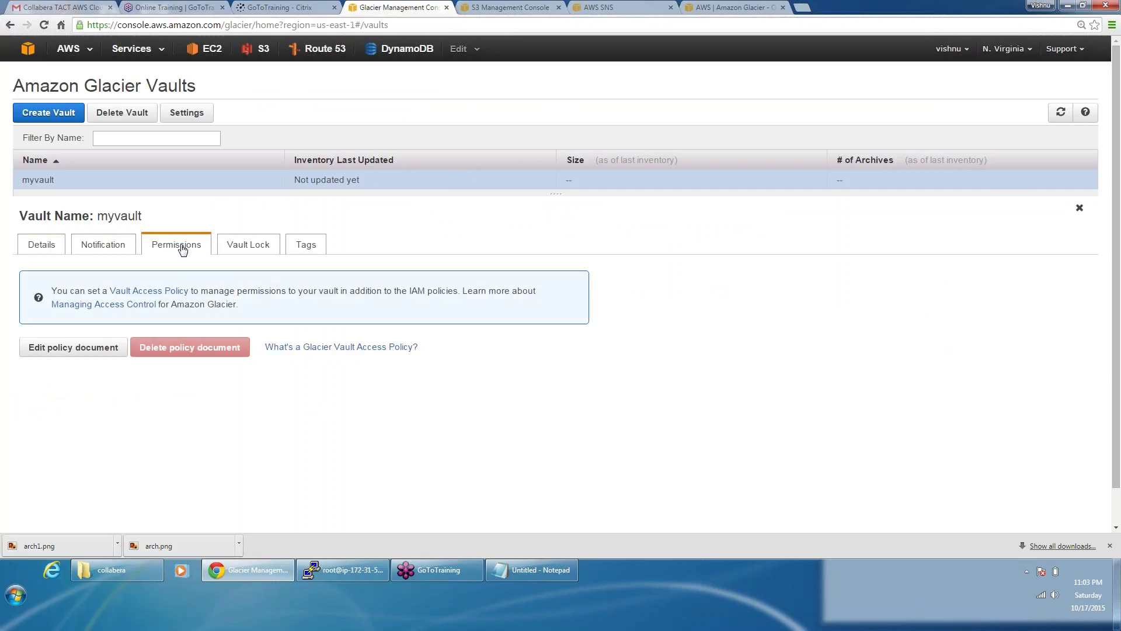
left_click(307, 249)
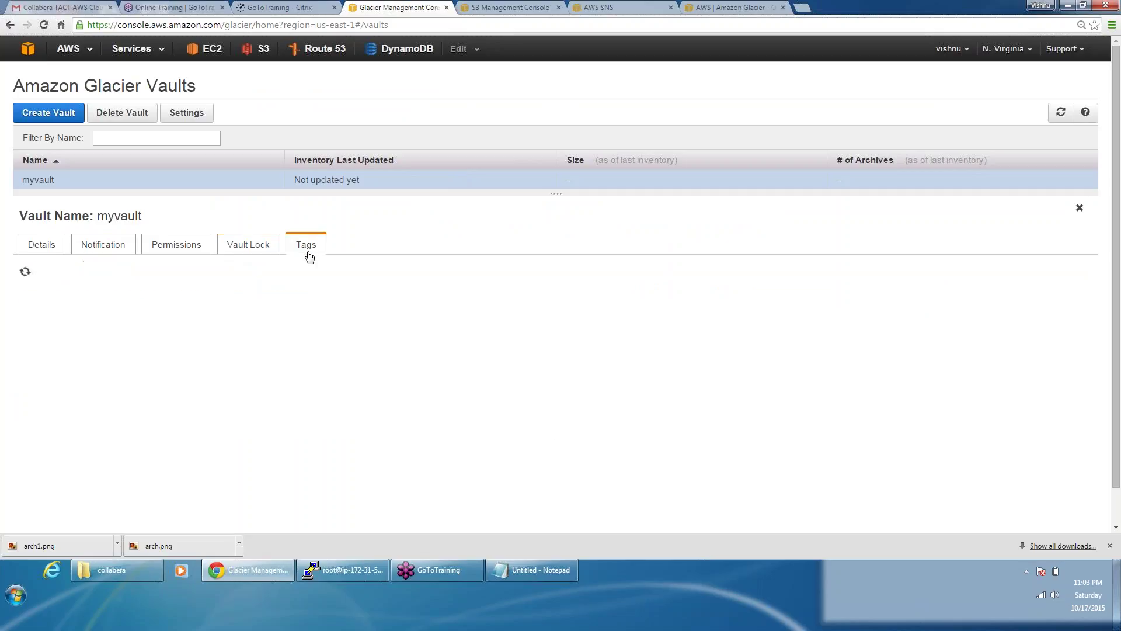
left_click(50, 244)
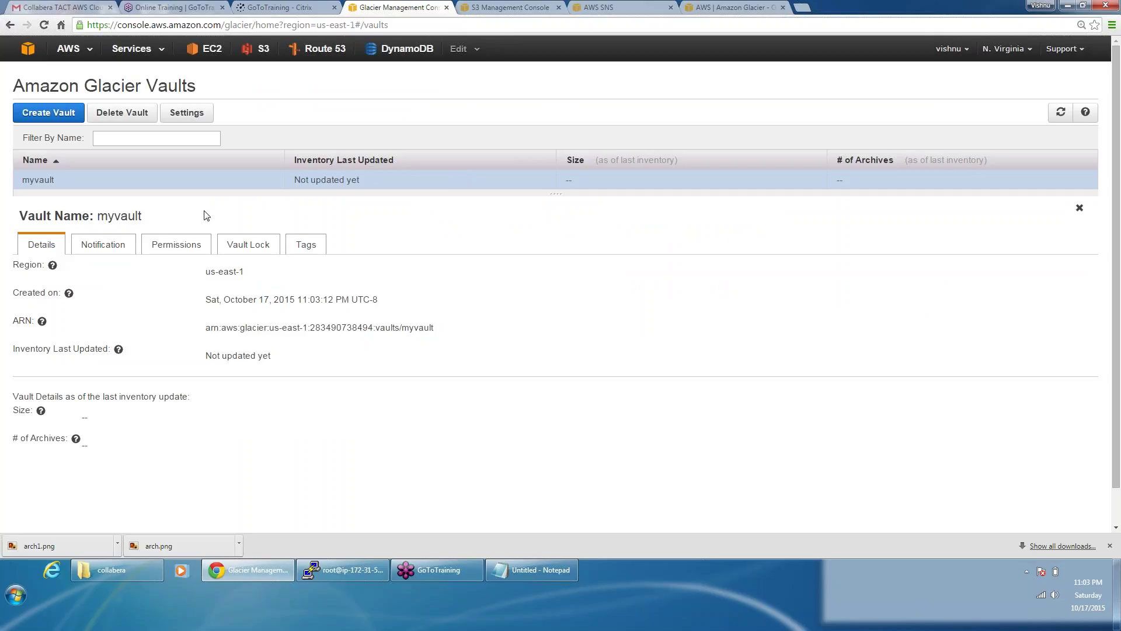
left_click(803, 7)
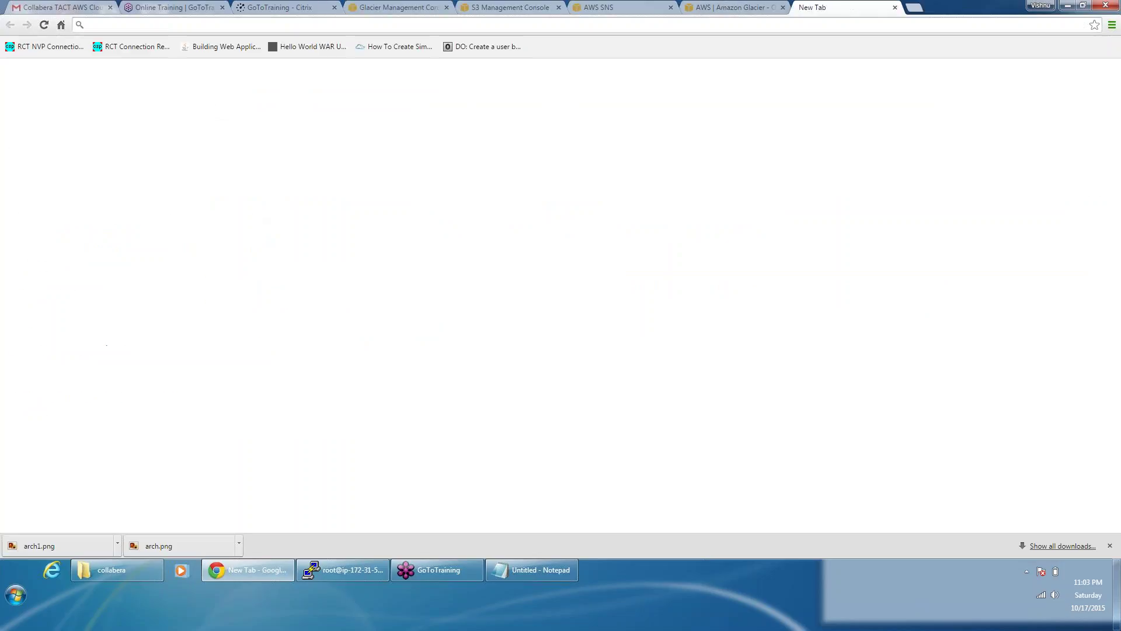
Step: Search Google for 'aws glacier gui' and open the FastGlacier result
type("aws ")
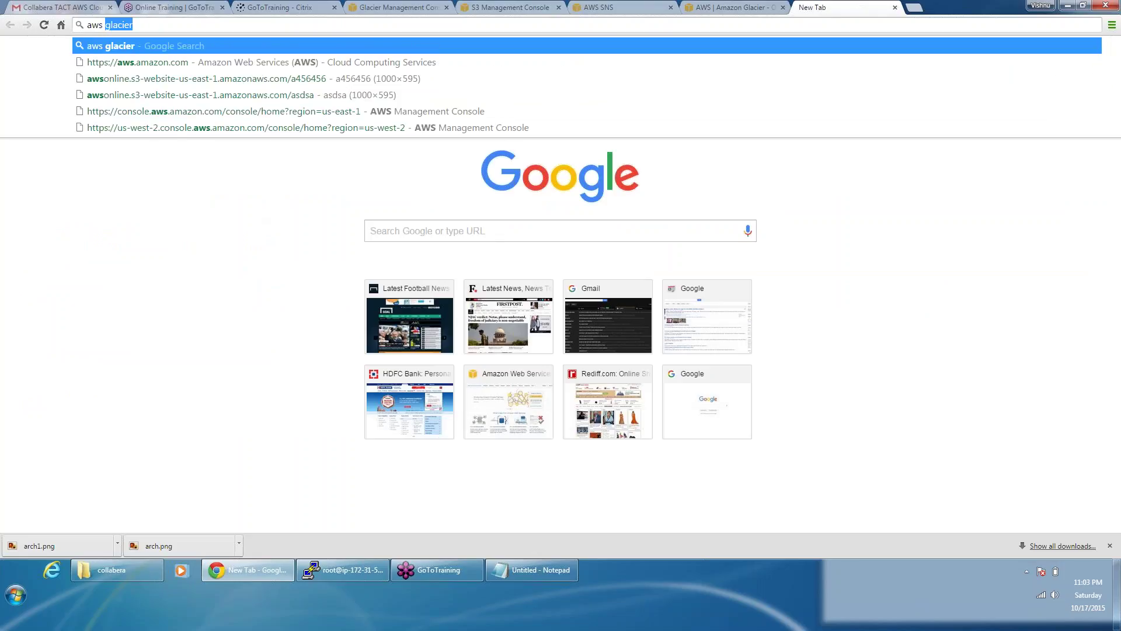
type("s3")
key("BackSpace")
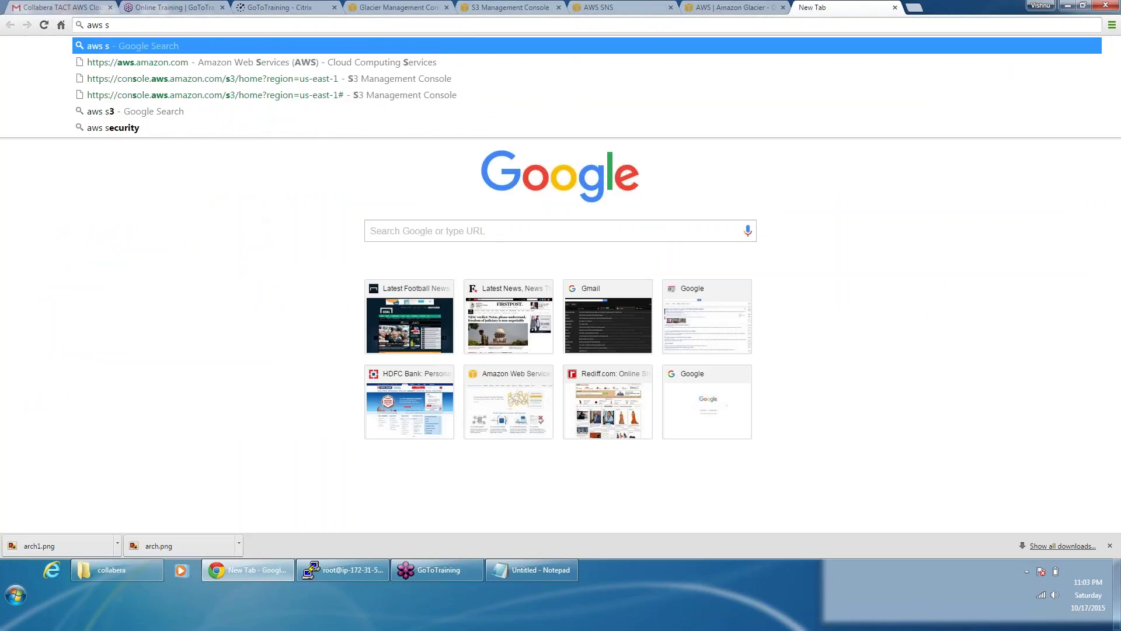
key("BackSpace")
type("gla")
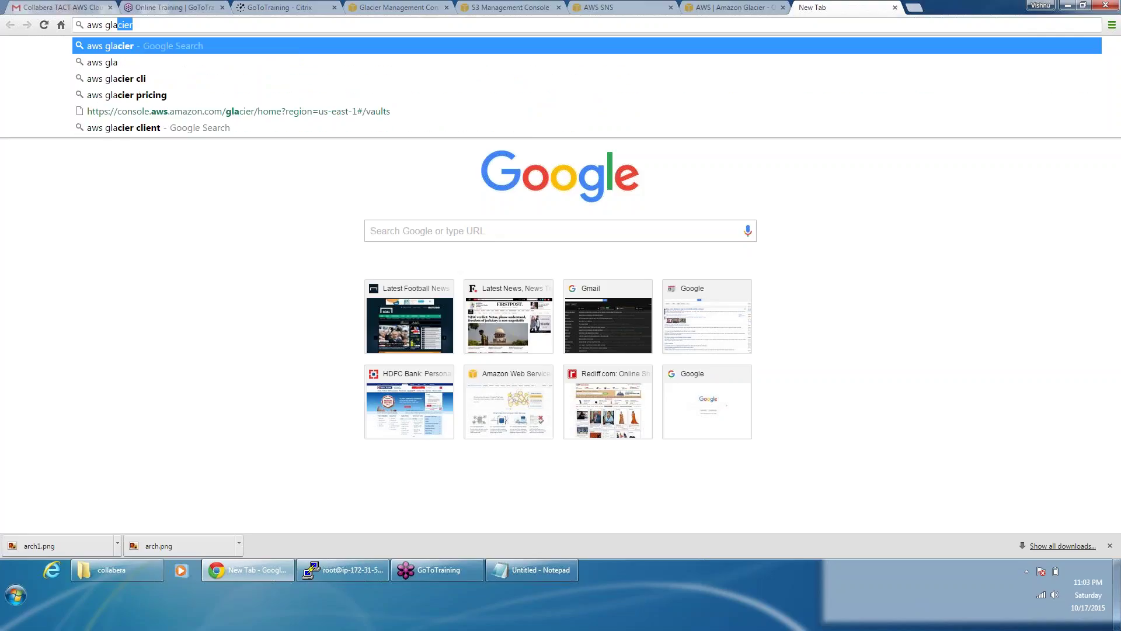
type("cier ")
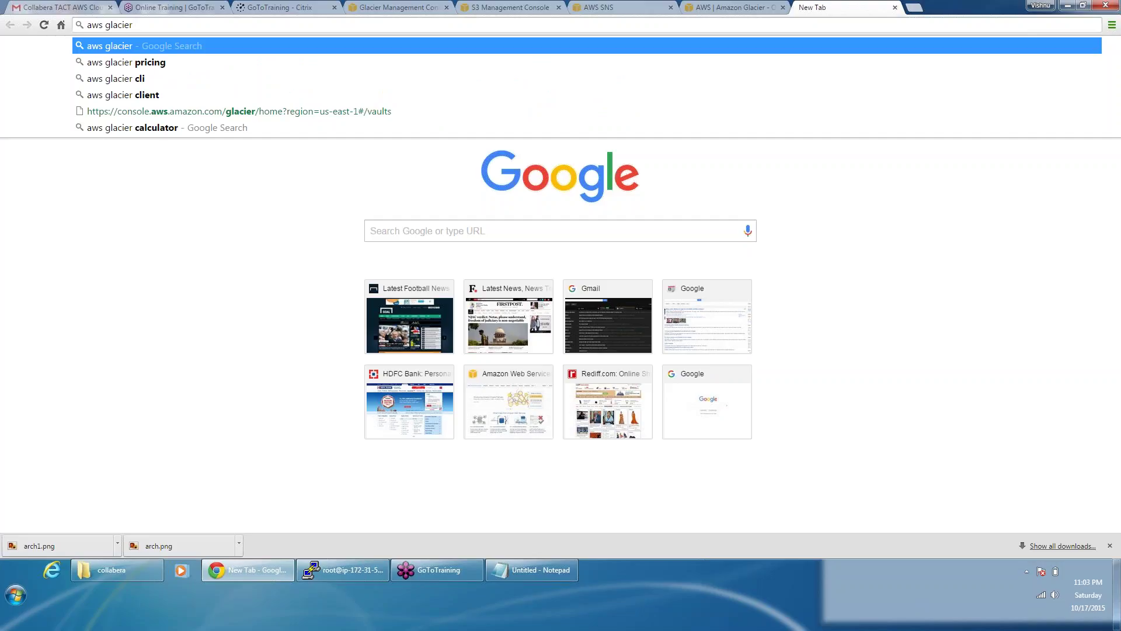
type("gui")
key("Return")
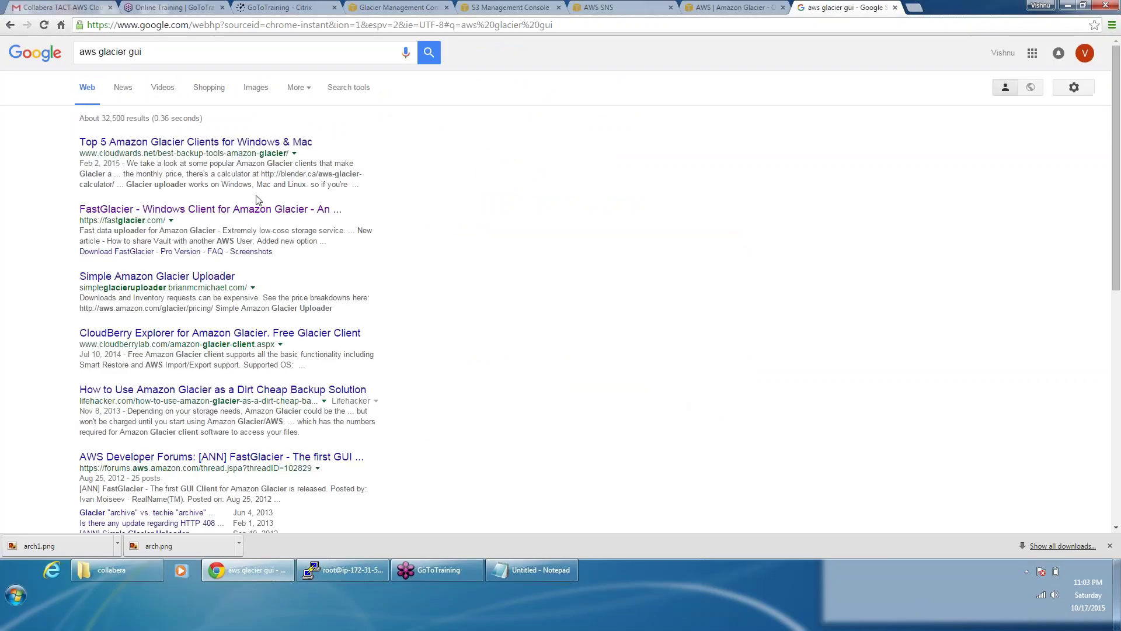
left_click(211, 209)
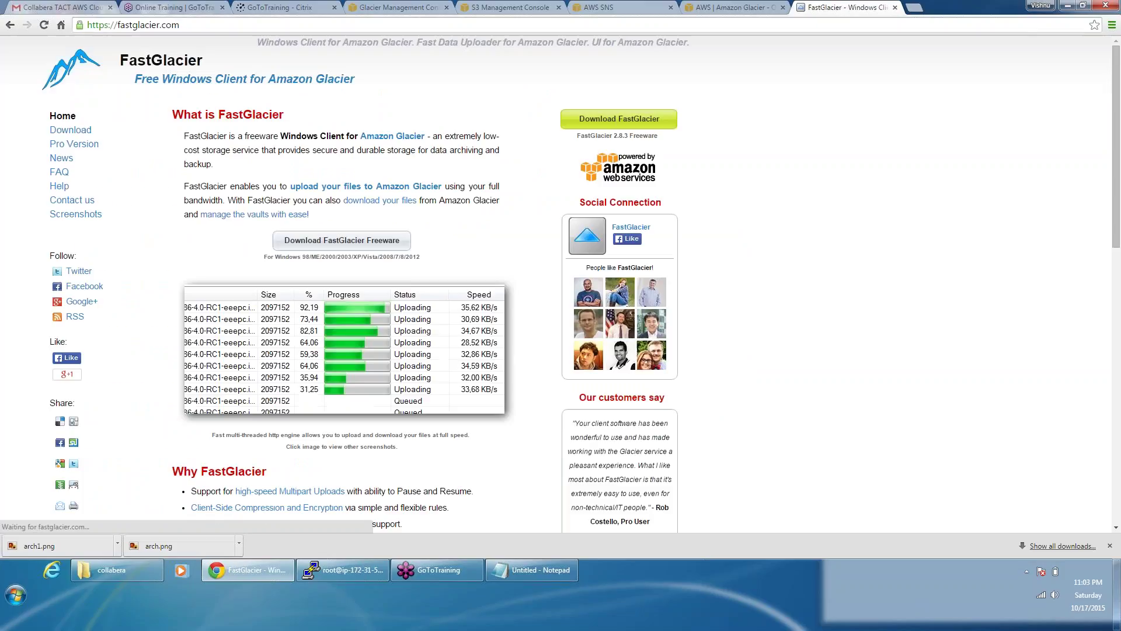
Step: Download the FastGlacier freeware installer and install 2.8.3 with default options, then launch it
left_click(342, 240)
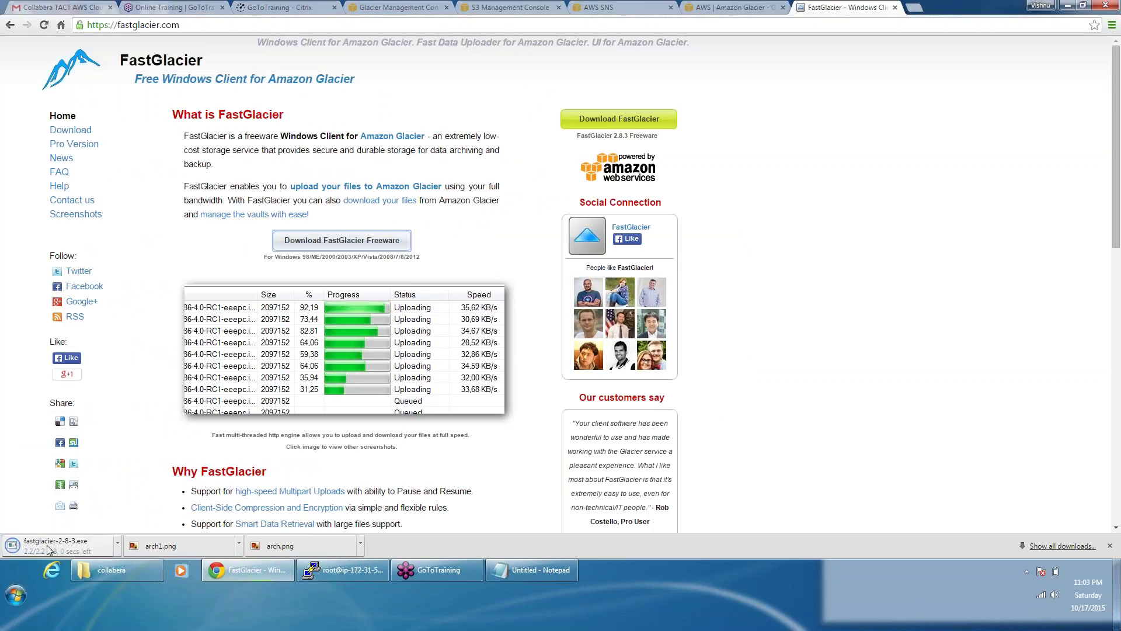
left_click(51, 547)
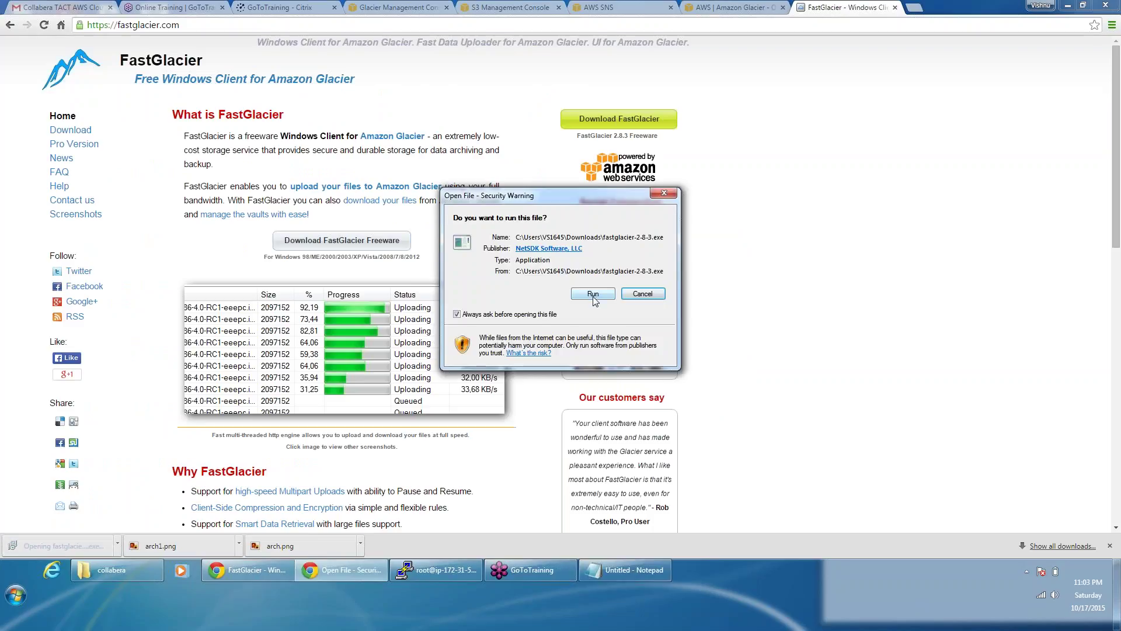
left_click(584, 293)
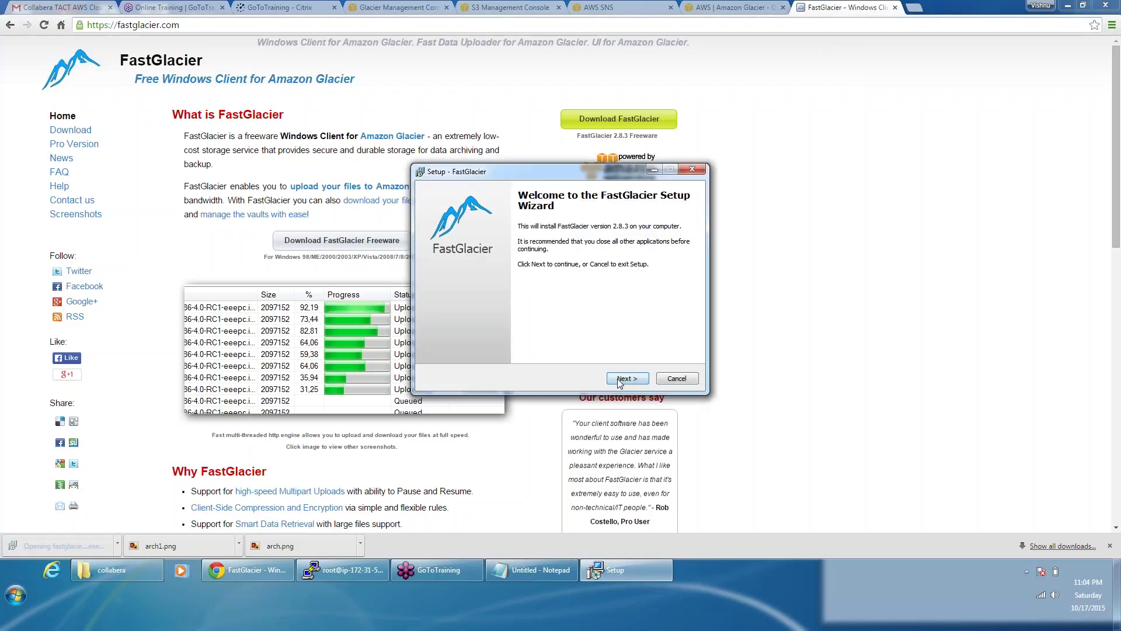
left_click(621, 379)
left_click(505, 342)
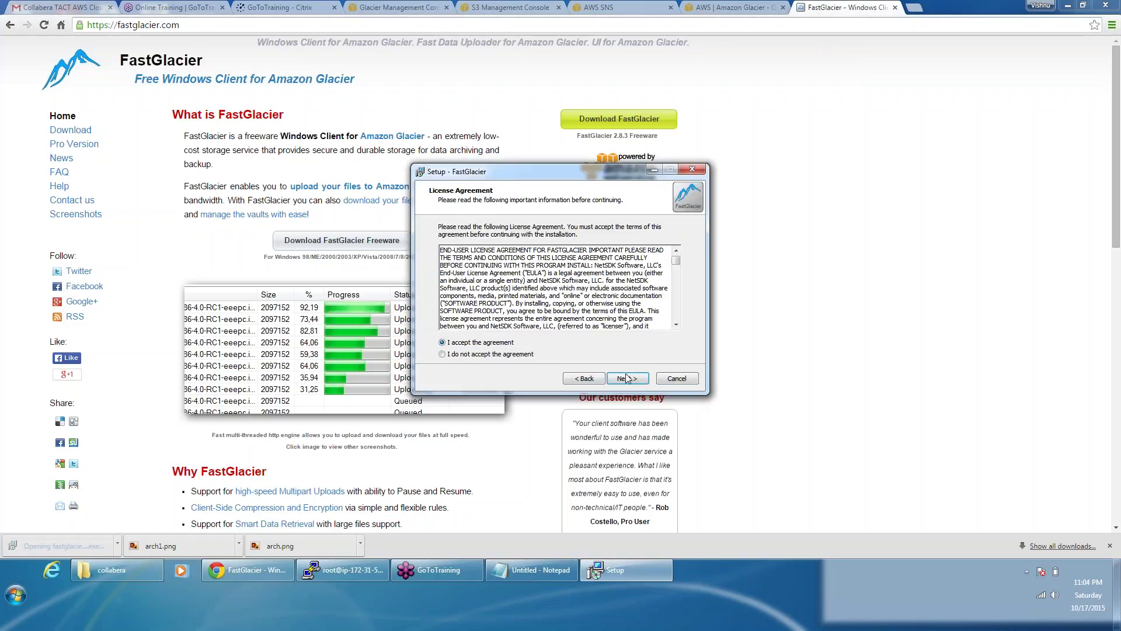
left_click(627, 379)
left_click(627, 379)
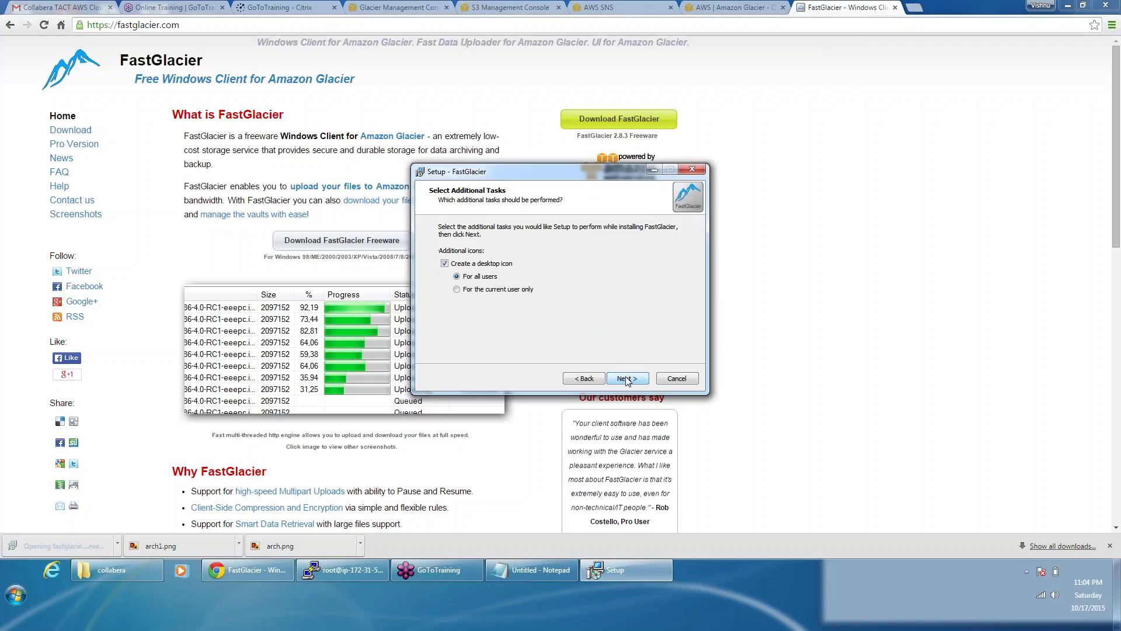
left_click(627, 379)
left_click(627, 379)
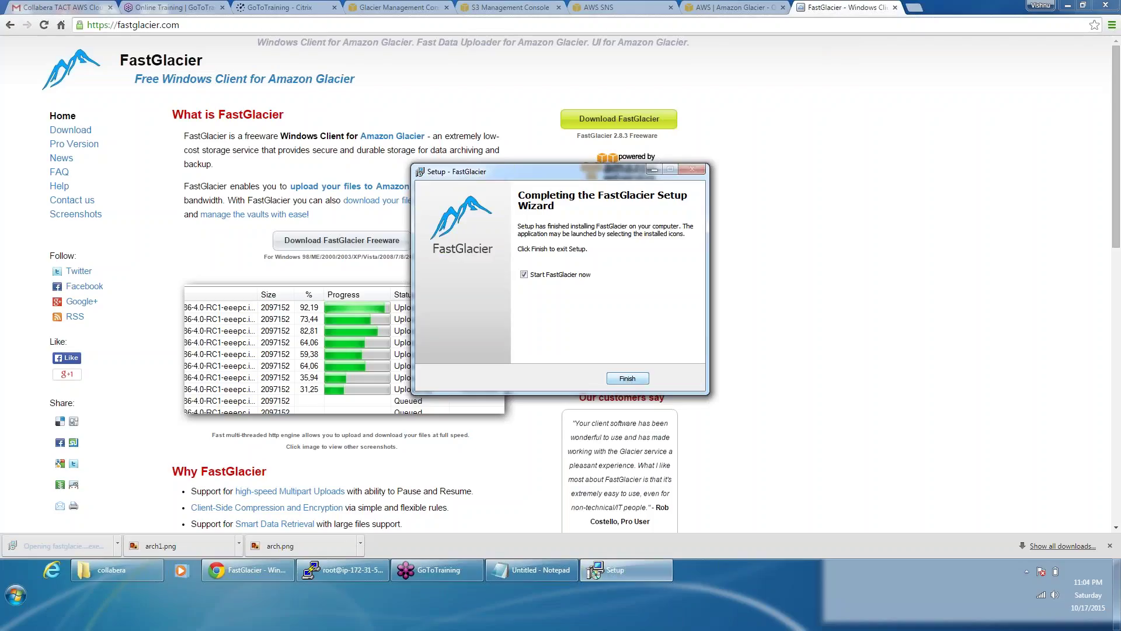
left_click(613, 378)
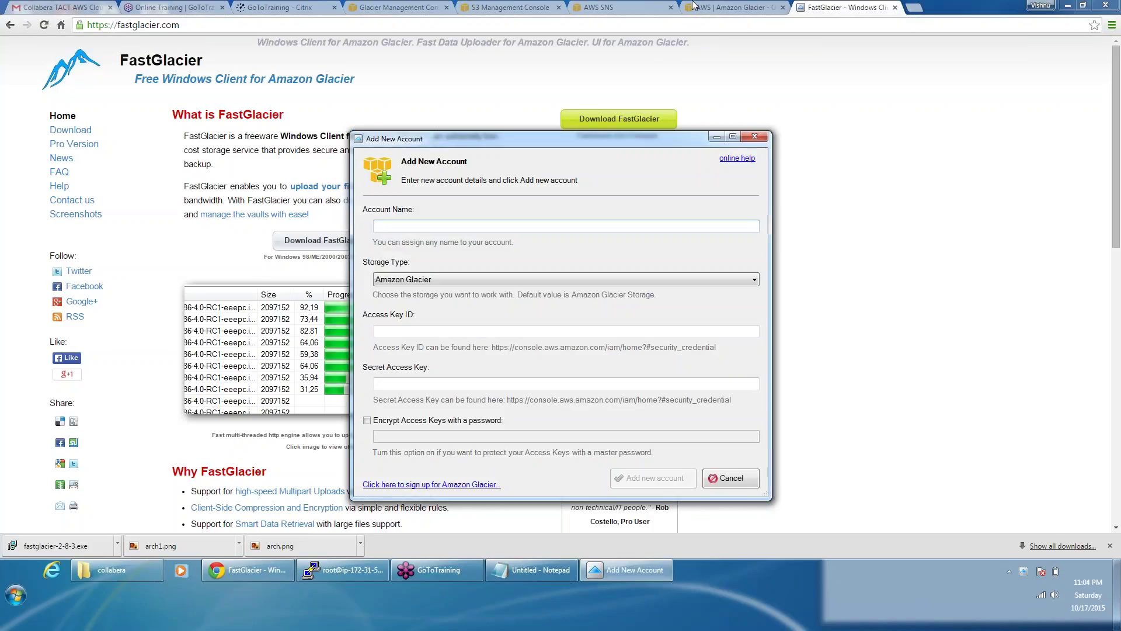
Step: In IAM Users, create a new user named admin
left_click(608, 7)
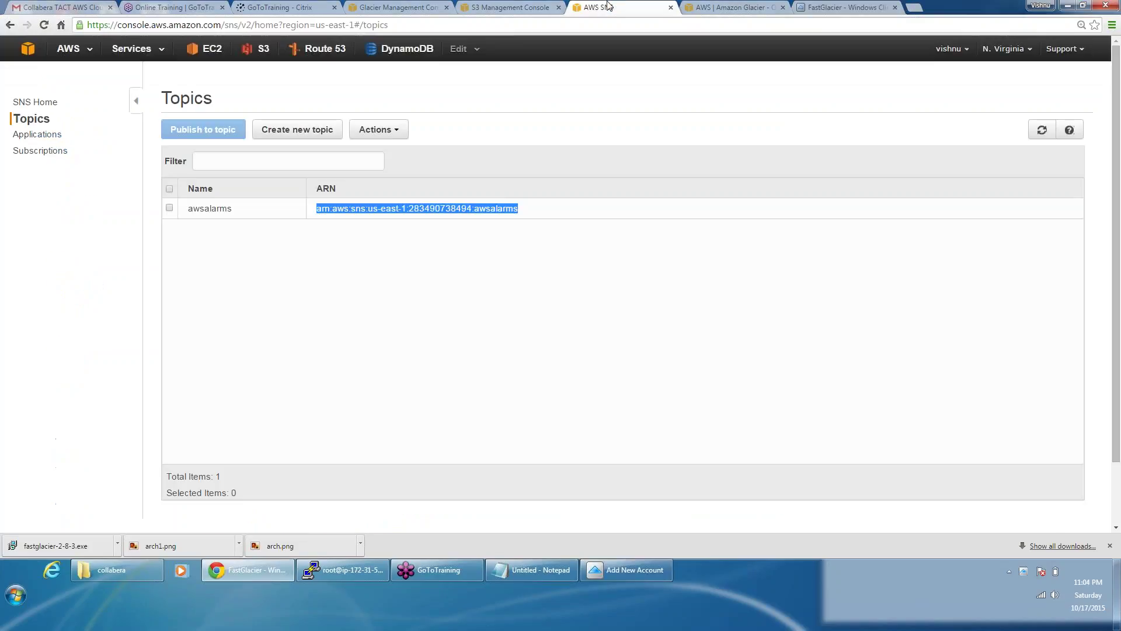
left_click(397, 7)
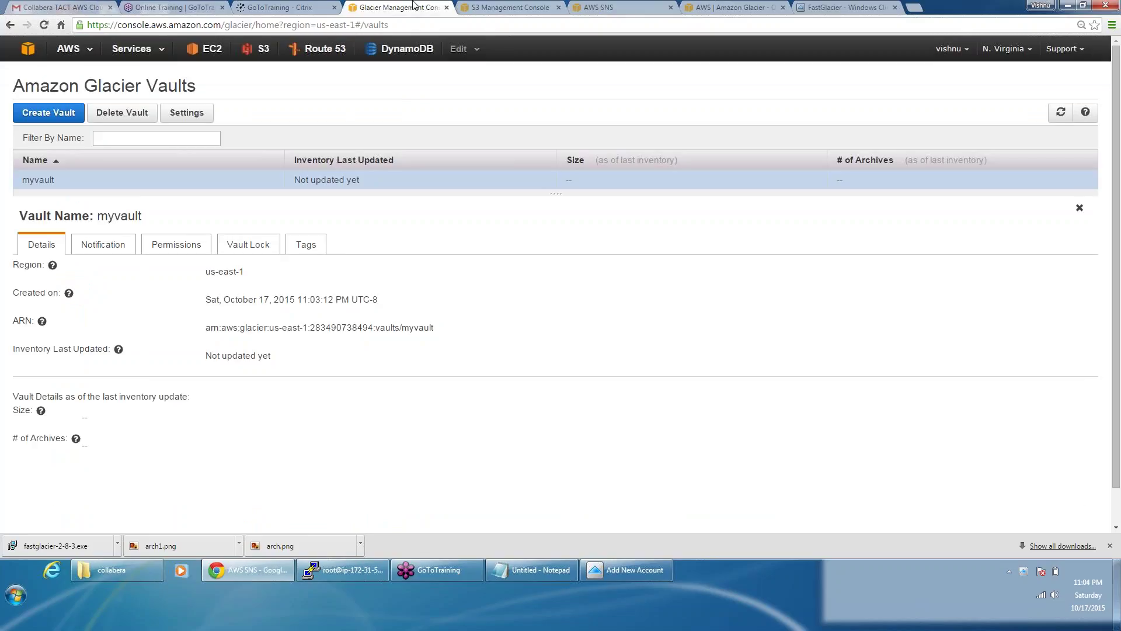
left_click(506, 8)
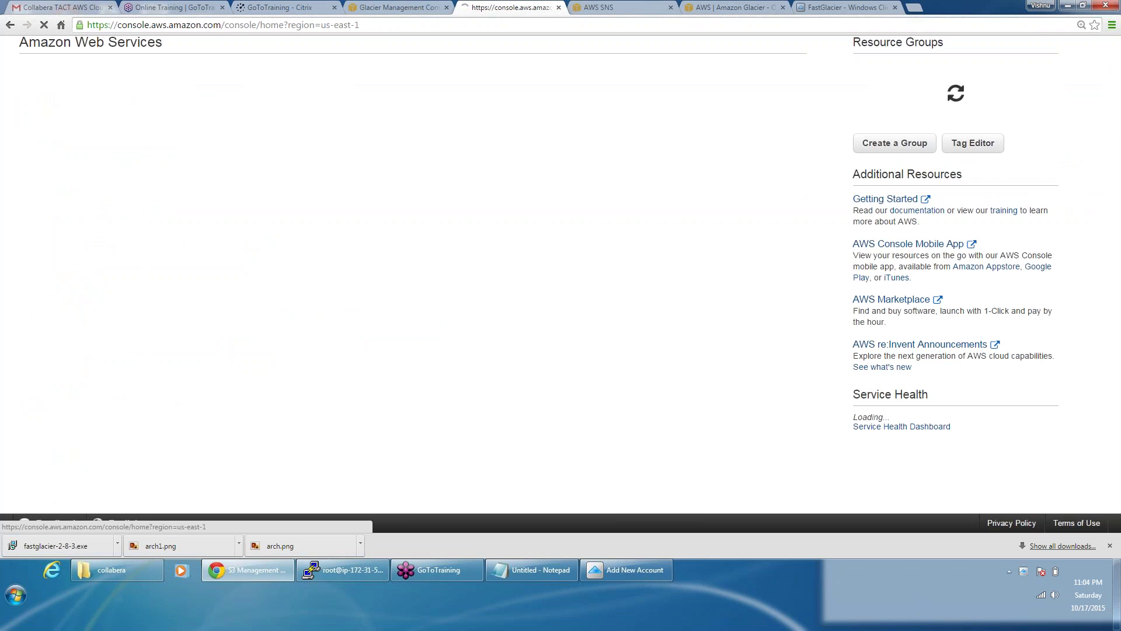
left_click(371, 379)
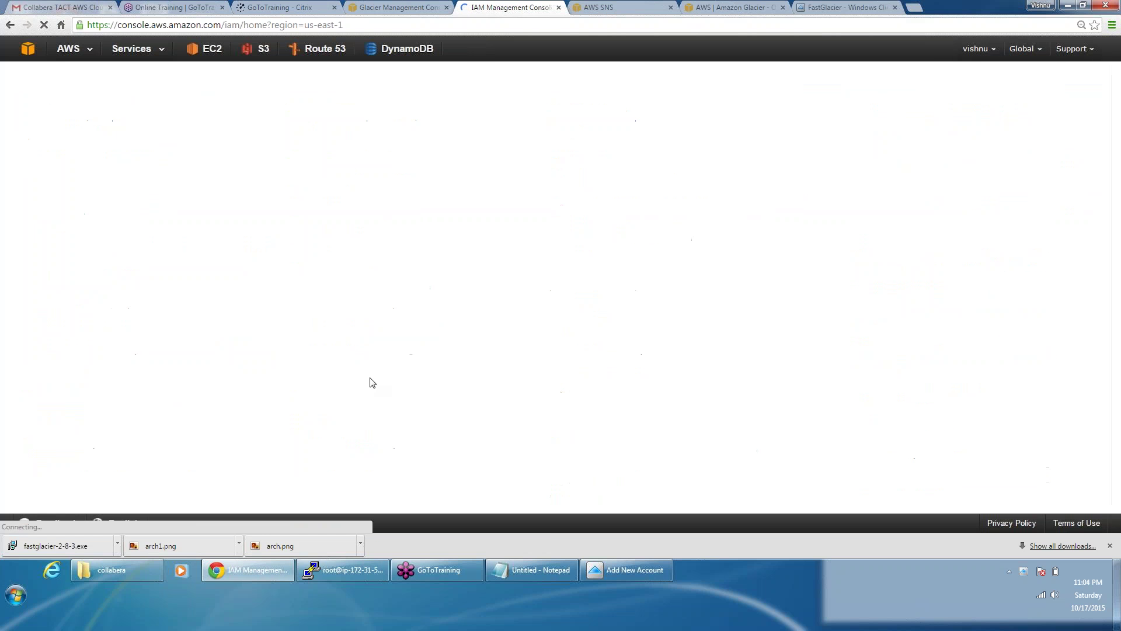
left_click(41, 155)
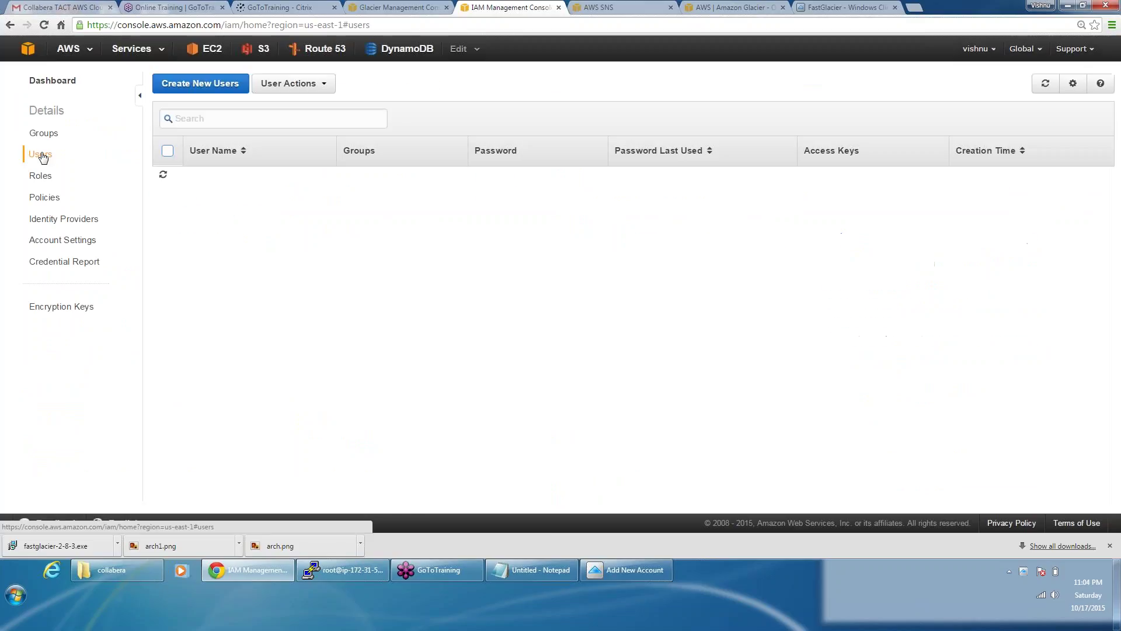
left_click(184, 96)
left_click(274, 91)
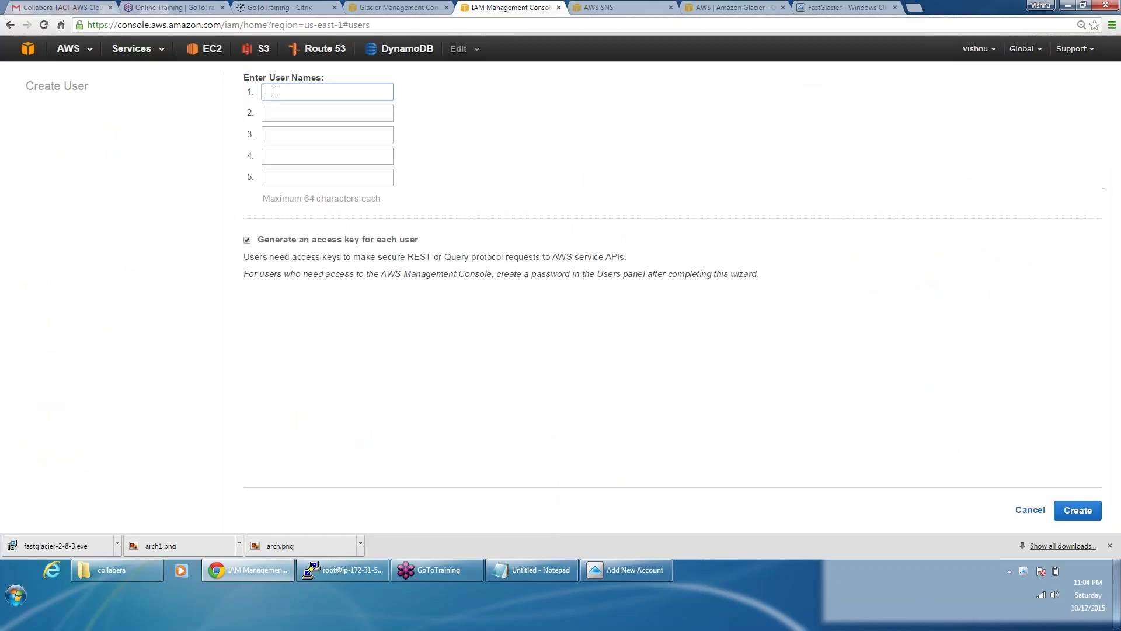
type("admin")
left_click(1081, 511)
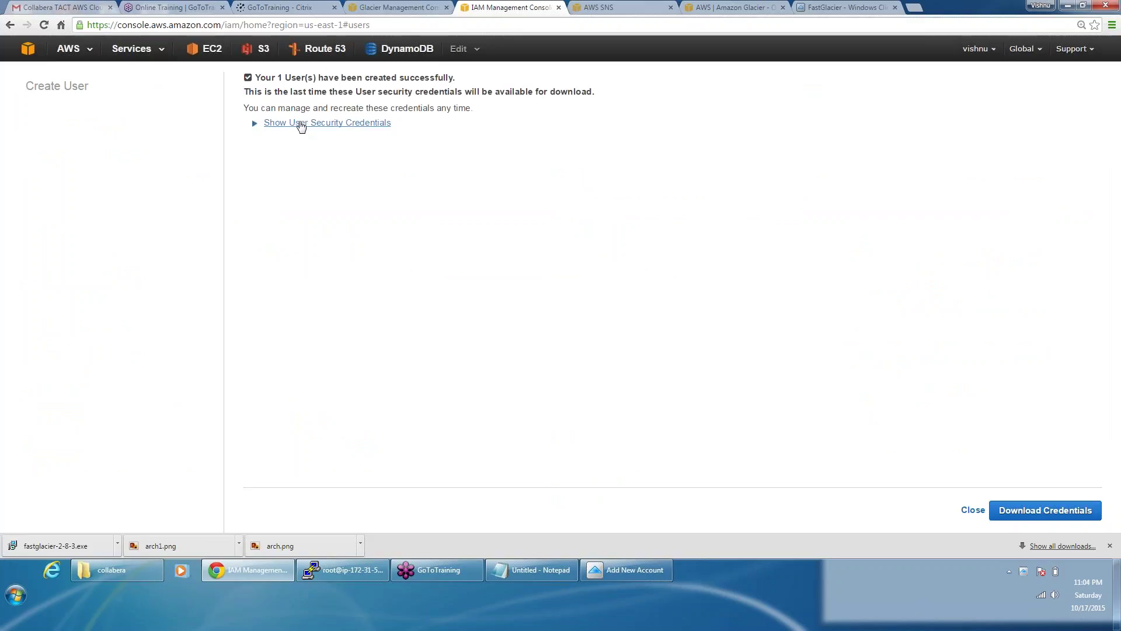
Step: Copy admin's access key credentials into the Notepad notes and close without downloading
left_click(296, 123)
left_click_drag(577, 181, 291, 149)
key("ctrl+c")
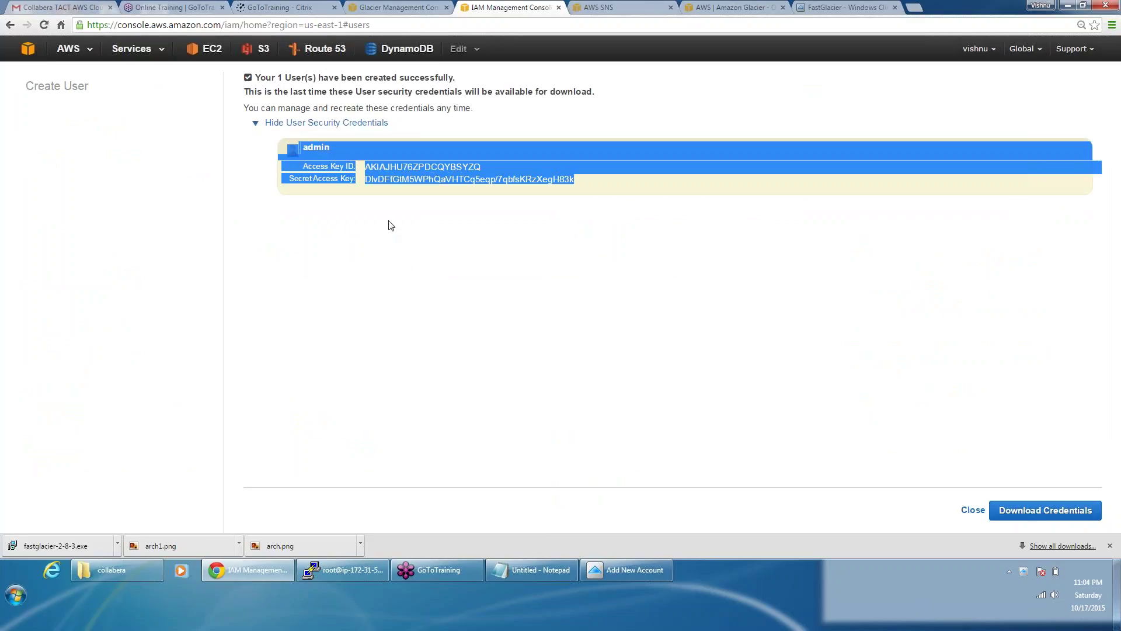
left_click(555, 578)
left_click(1045, 288)
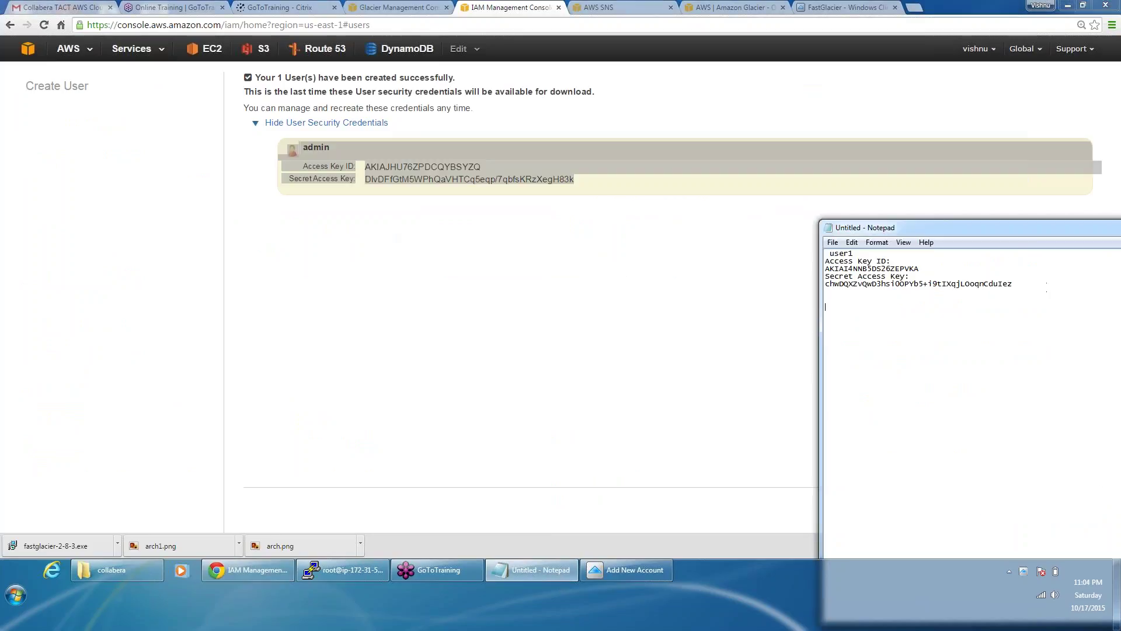
key("ctrl+v")
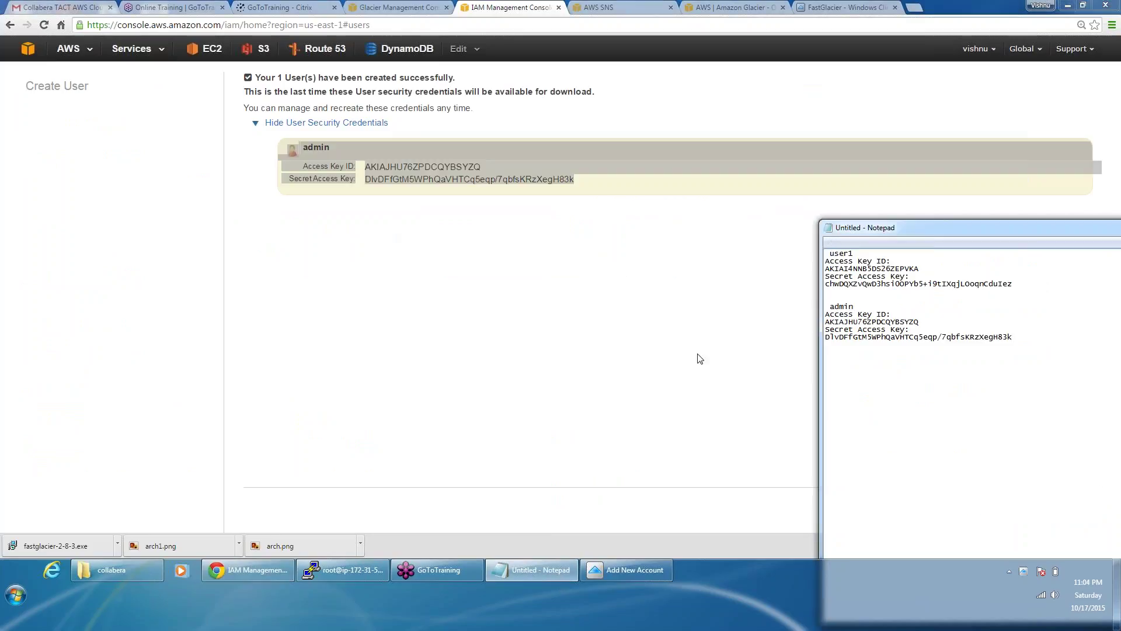
left_click(699, 358)
left_click(973, 511)
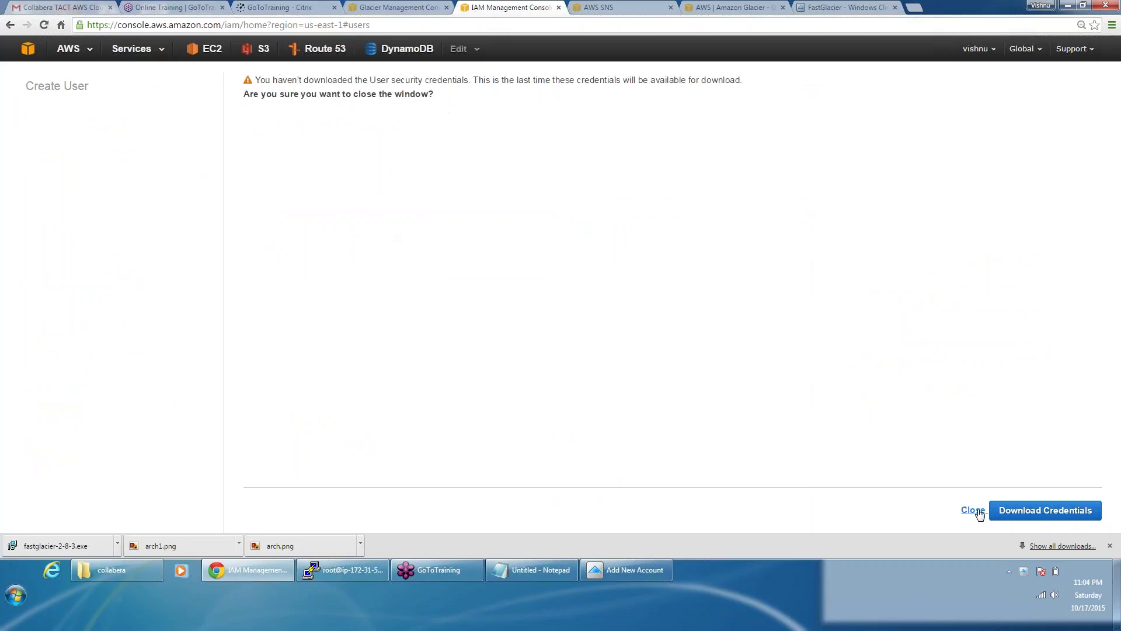
left_click(974, 512)
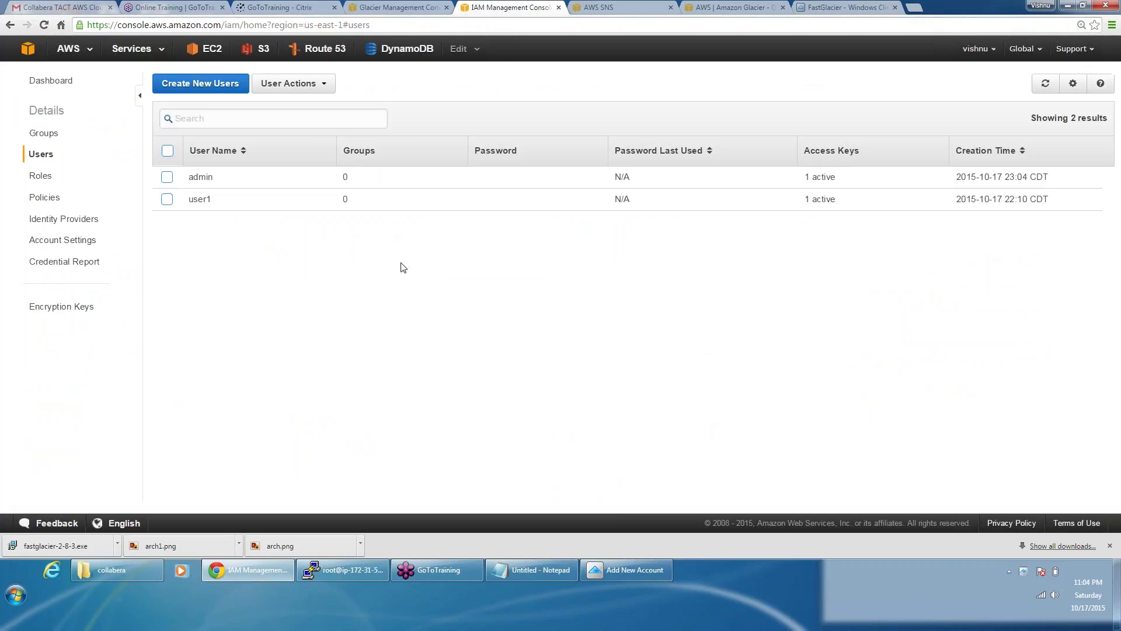
Step: Filter policies by 'gl' and attach AmazonGlacierFullAccess to user admin
left_click(275, 177)
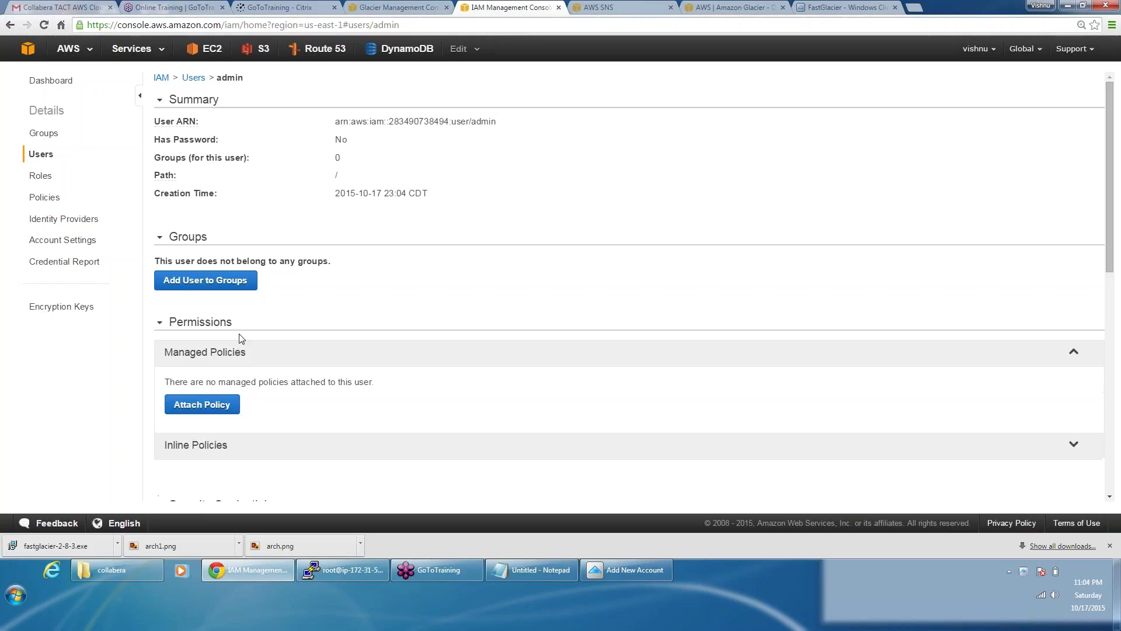
left_click(219, 408)
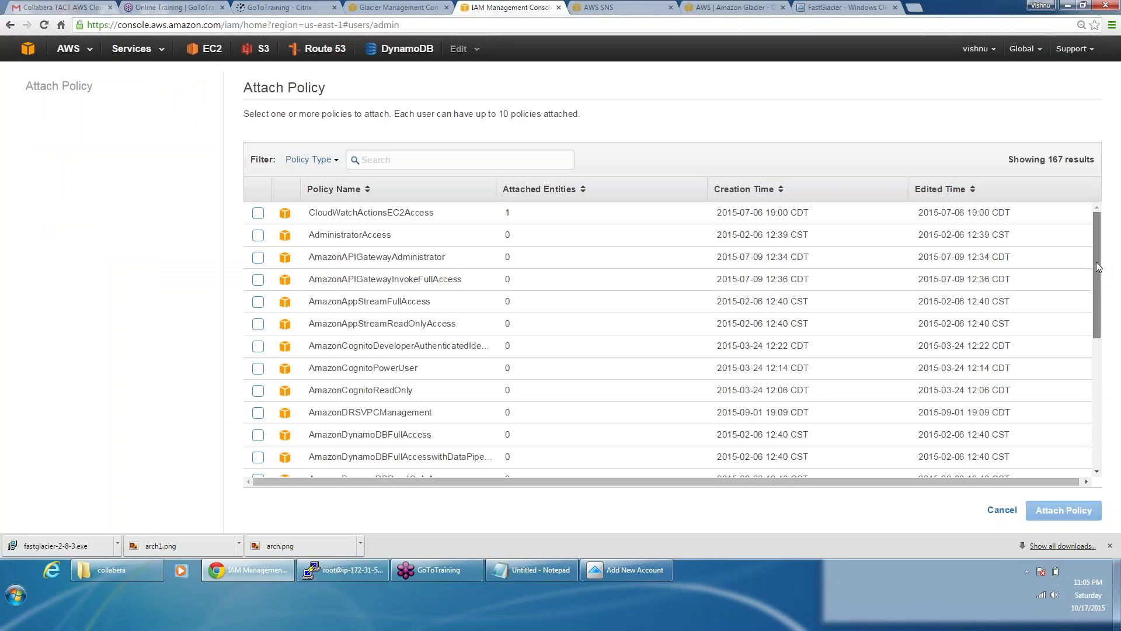
left_click_drag(1096, 271, 1100, 304)
left_click(442, 165)
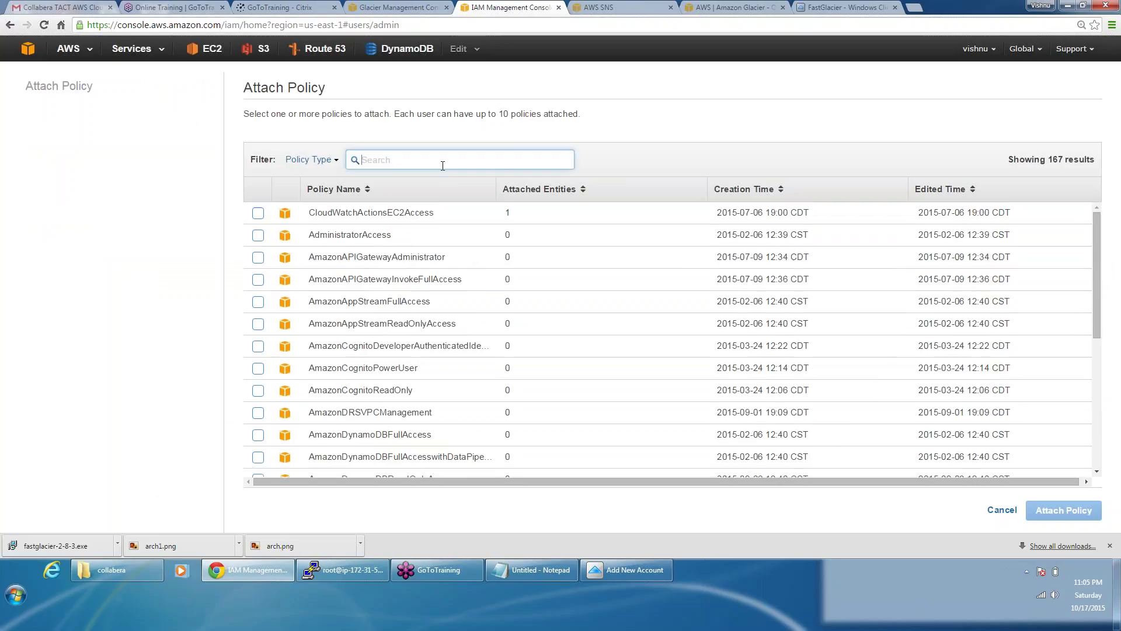
type("h")
key("BackSpace")
type("g")
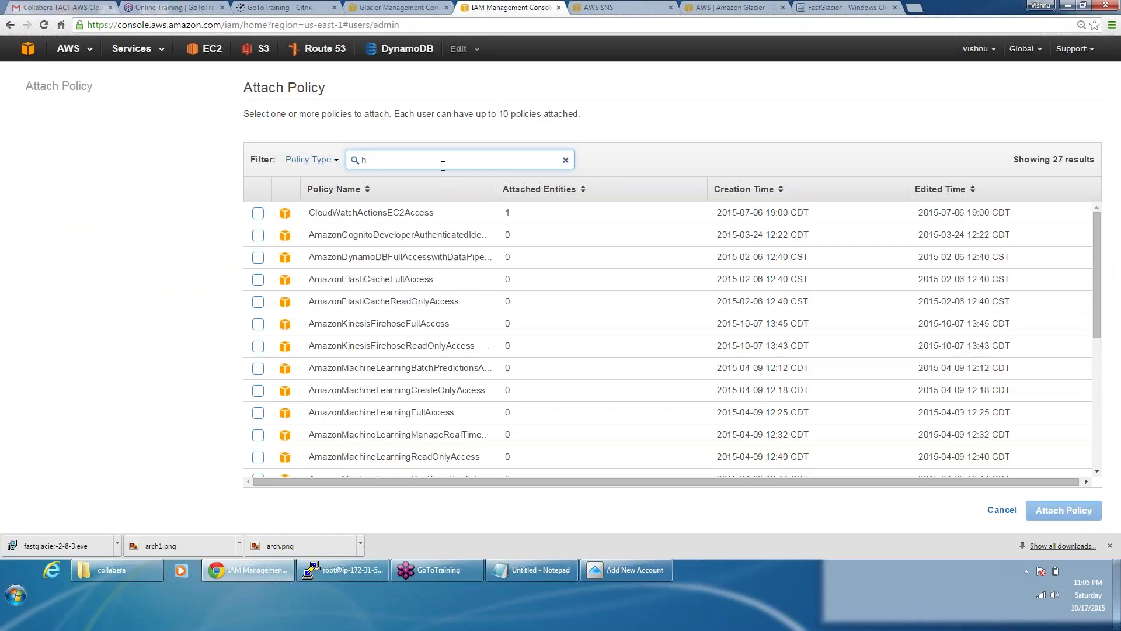
type("l")
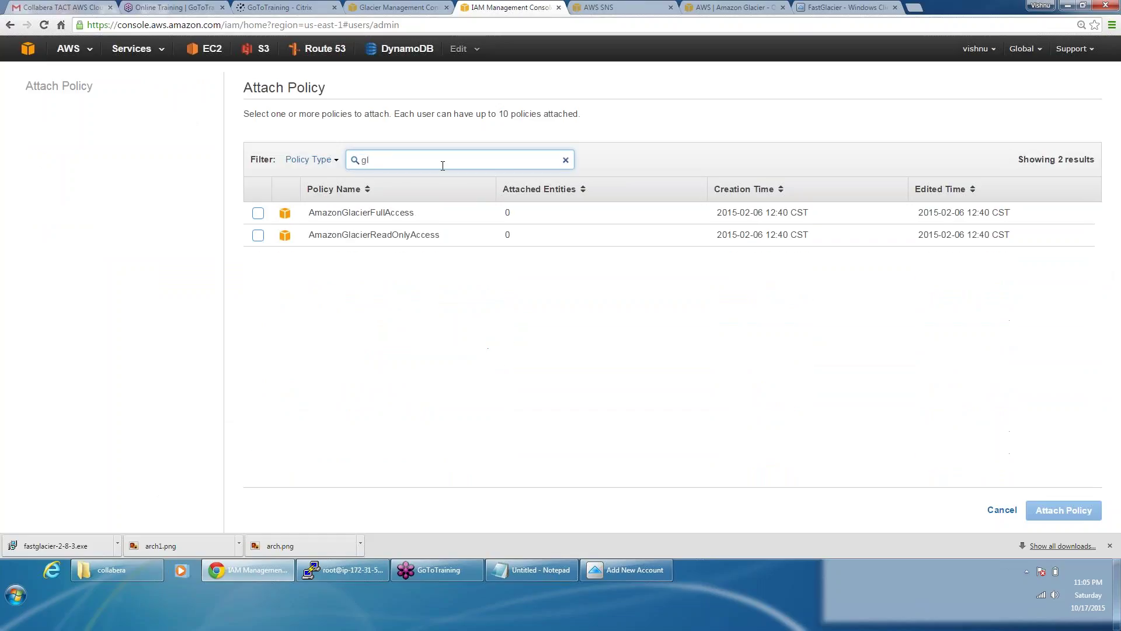
left_click(258, 214)
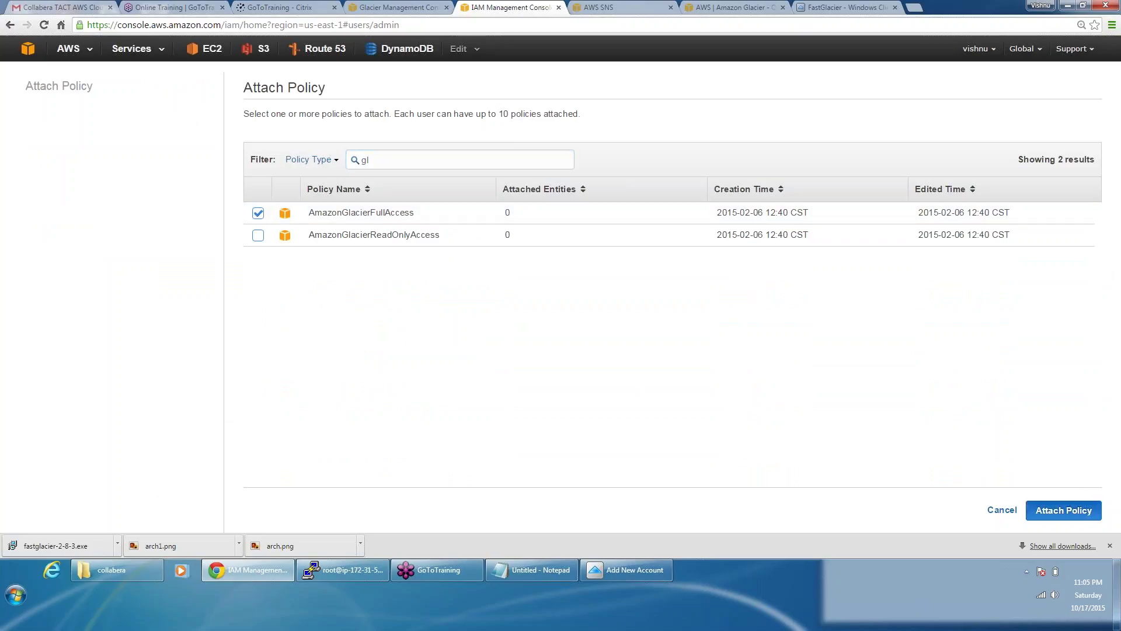
left_click(1063, 510)
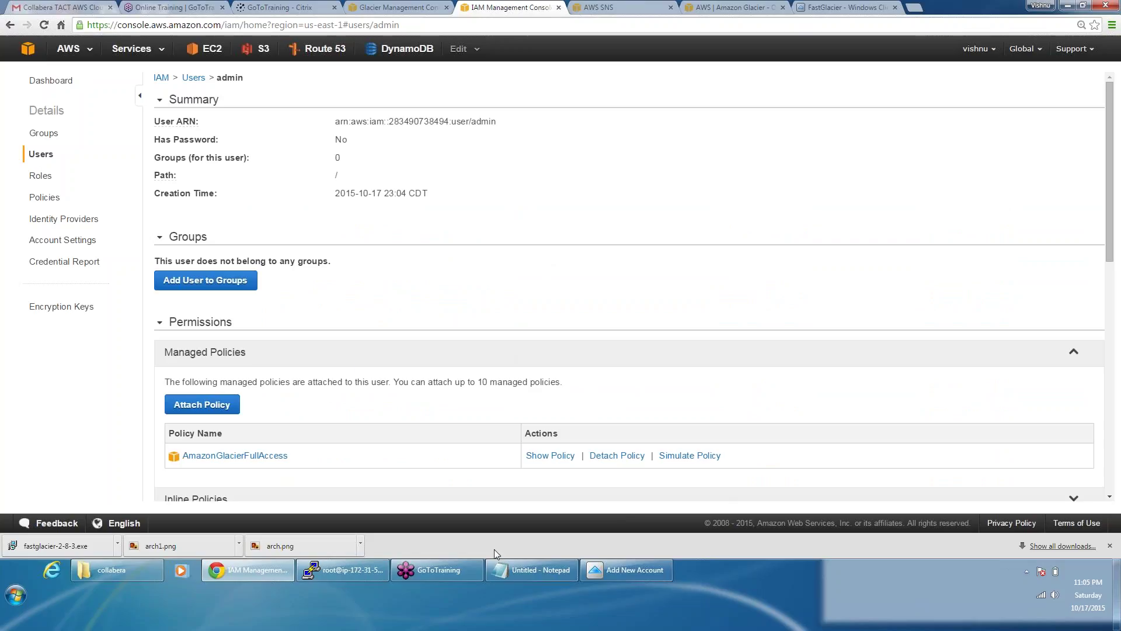
Step: Name the new FastGlacier account 'myglacier'
left_click(605, 575)
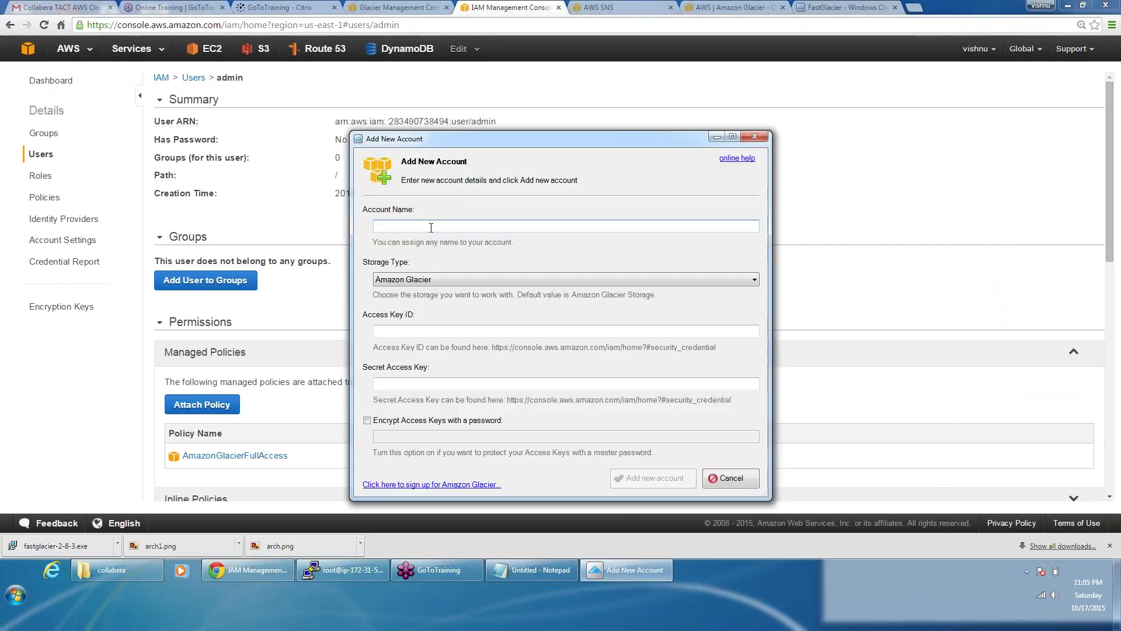
left_click(431, 227)
type("myglacier")
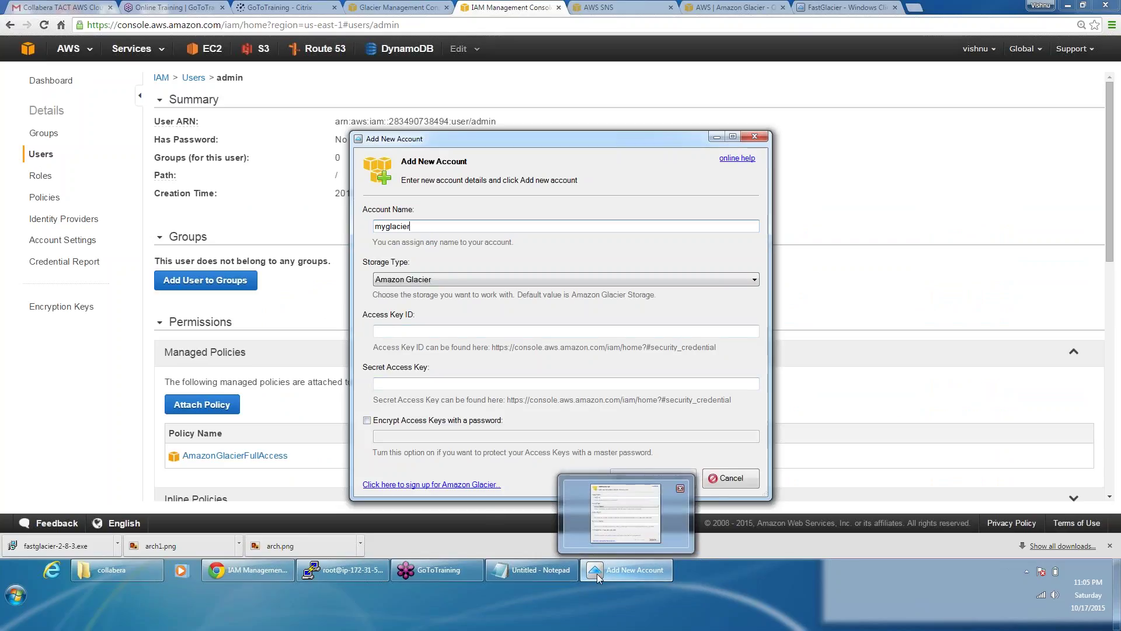
Step: Paste admin's Access Key ID and Secret Access Key from Notepad and save the account
left_click(535, 571)
left_click_drag(923, 320, 820, 321)
key("ctrl+c")
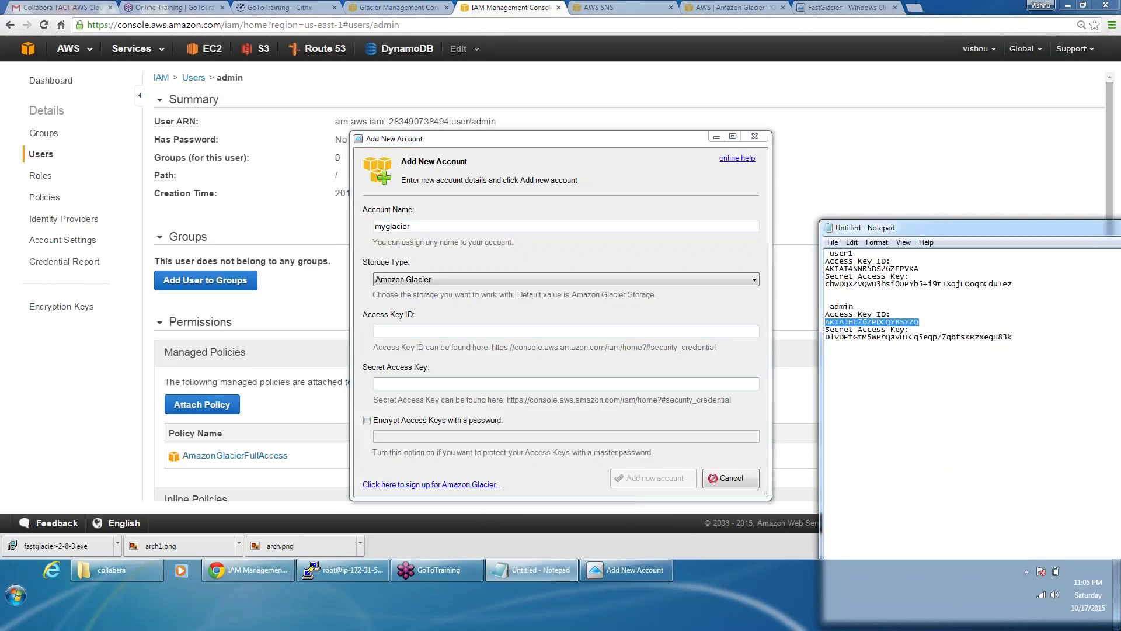
left_click(486, 333)
key("ctrl+v")
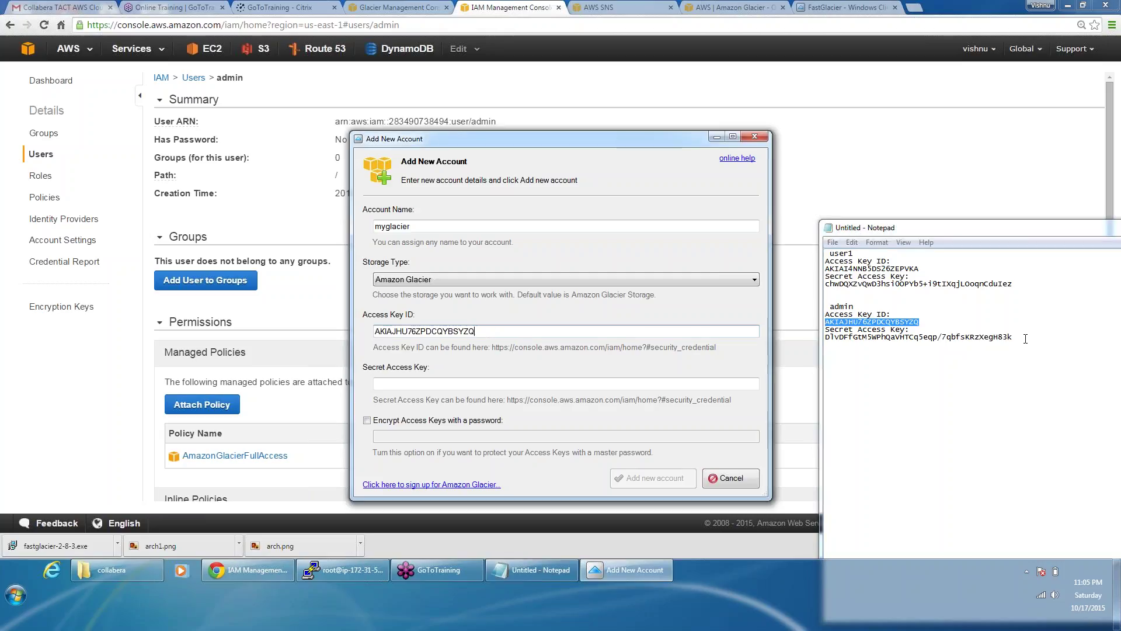
left_click_drag(1017, 338, 810, 347)
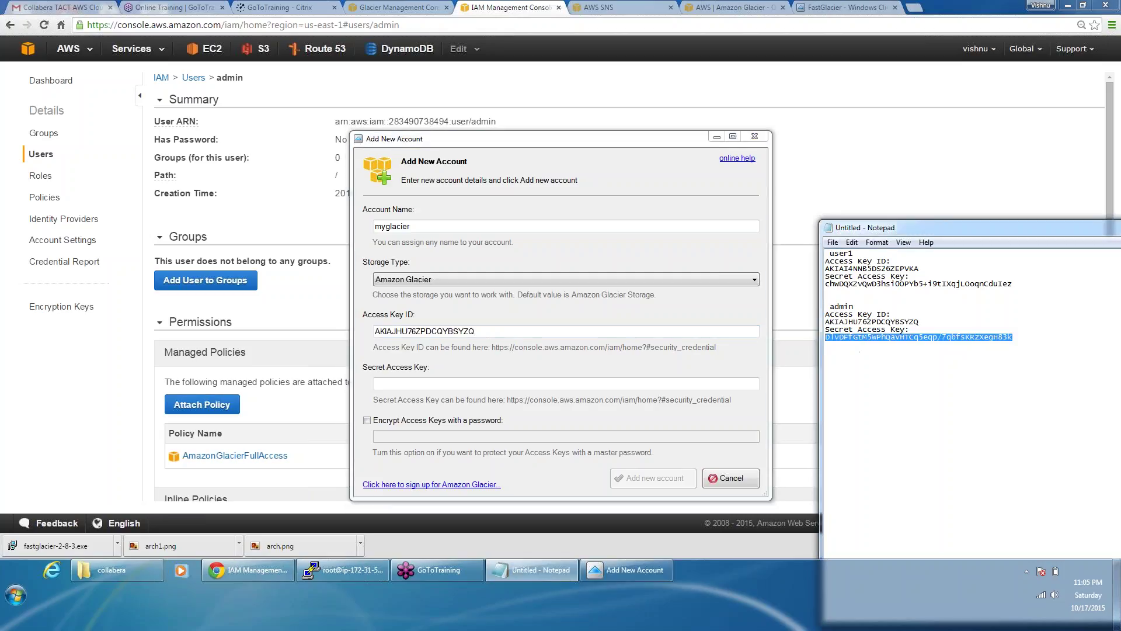
left_click(622, 384)
key("ctrl+v")
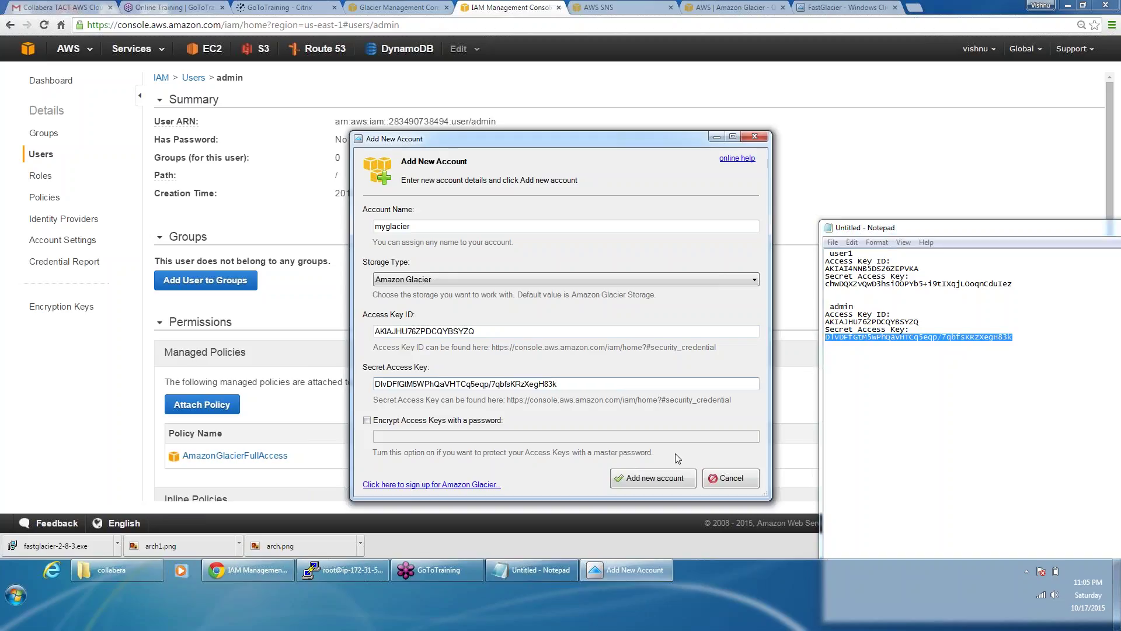
left_click(675, 479)
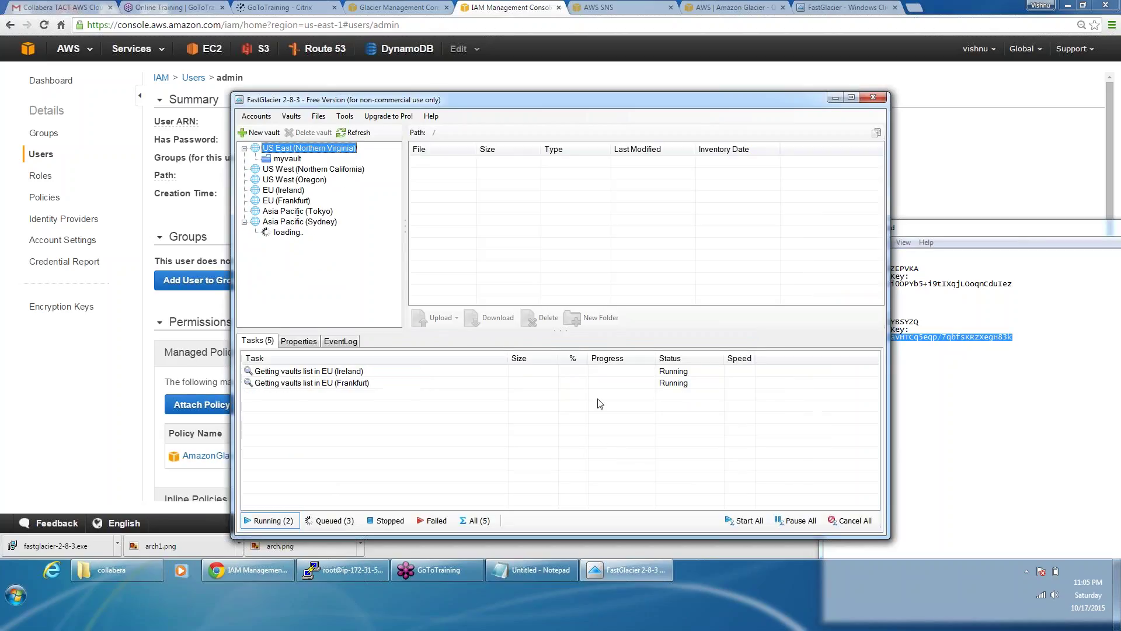
Step: Open myvault under US East (Northern Virginia) and see its empty file list
left_click(288, 159)
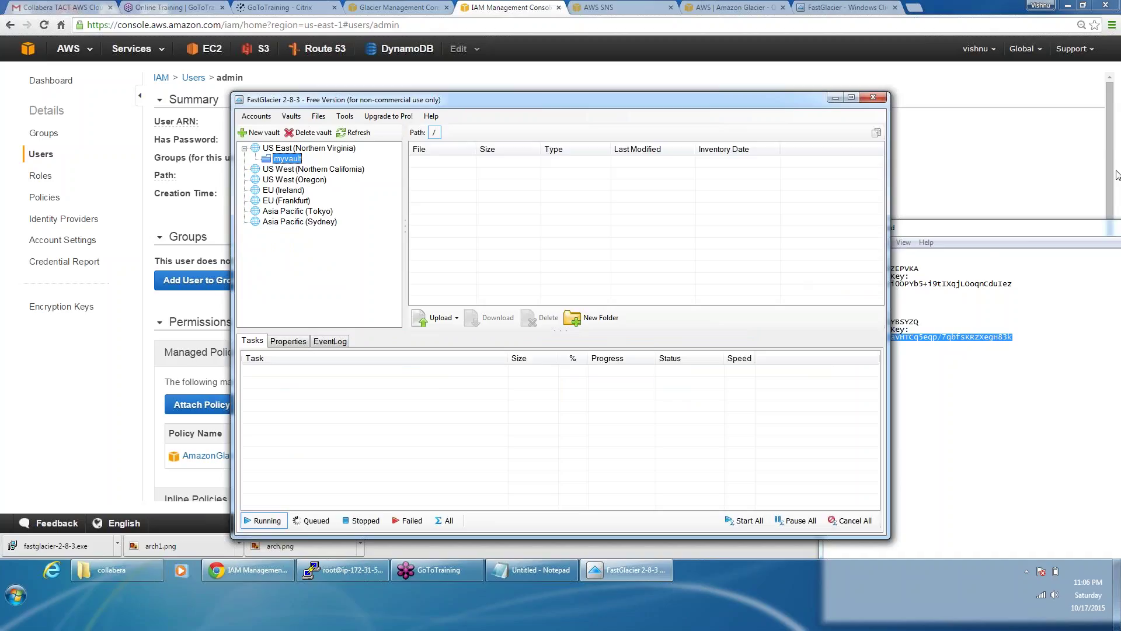
left_click(1030, 227)
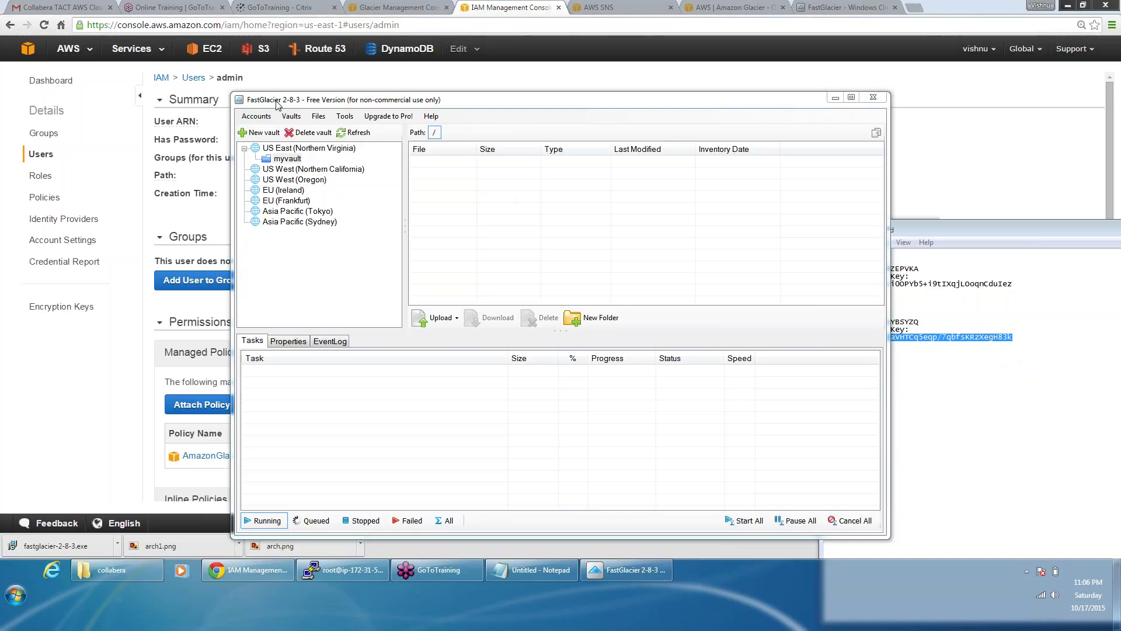
Step: Close FastGlacier and relaunch it from a Start menu search for 'fast'
left_click(872, 98)
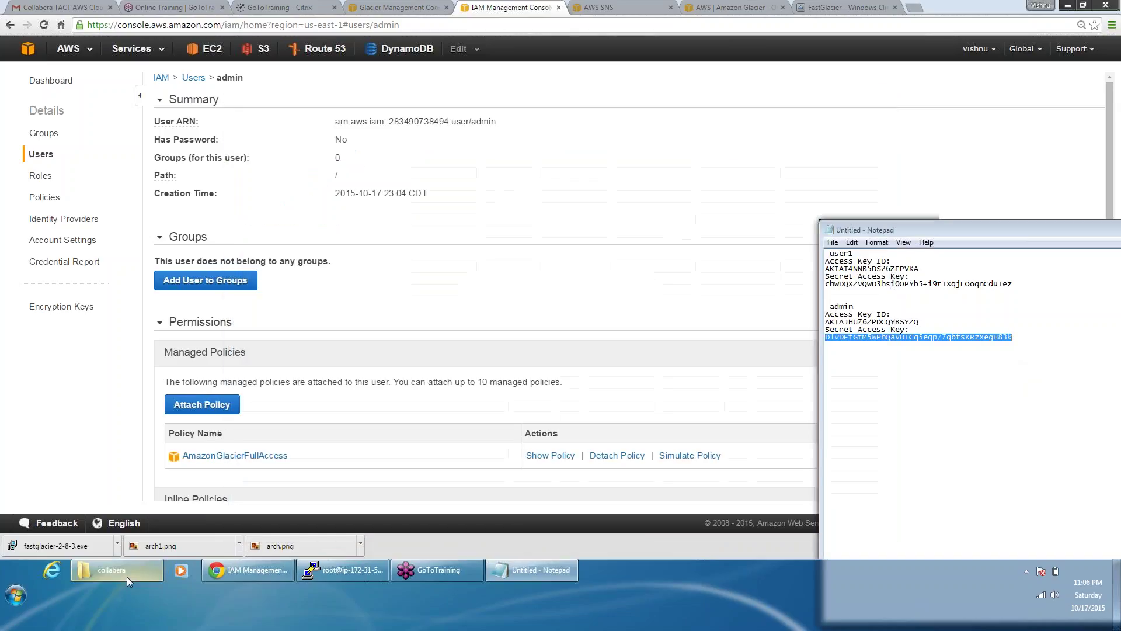
left_click(24, 593)
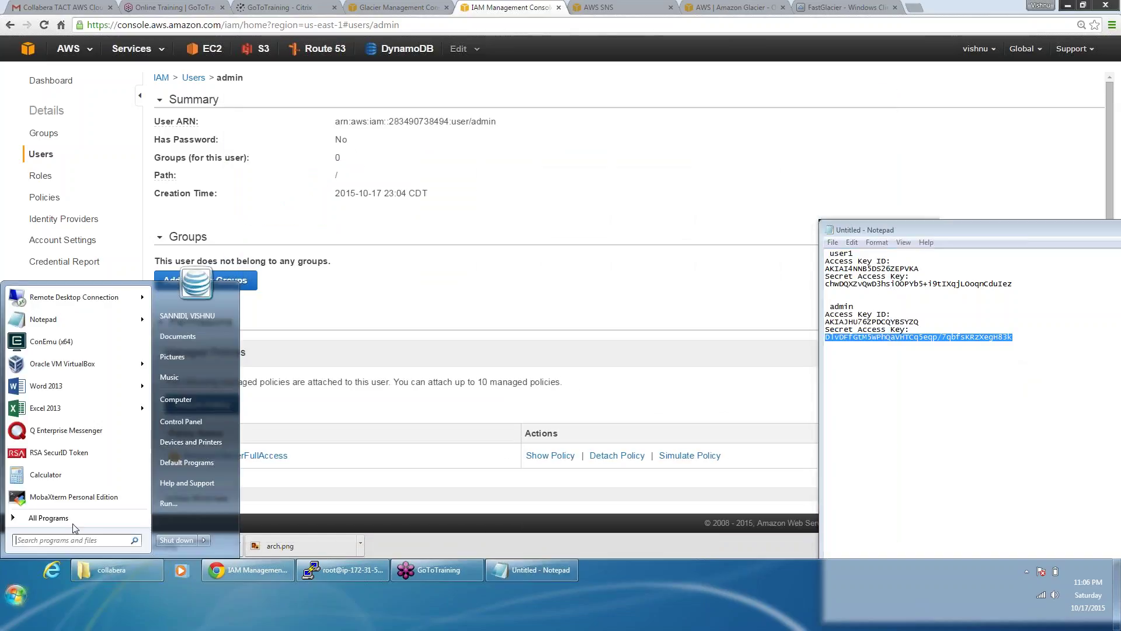
left_click(72, 519)
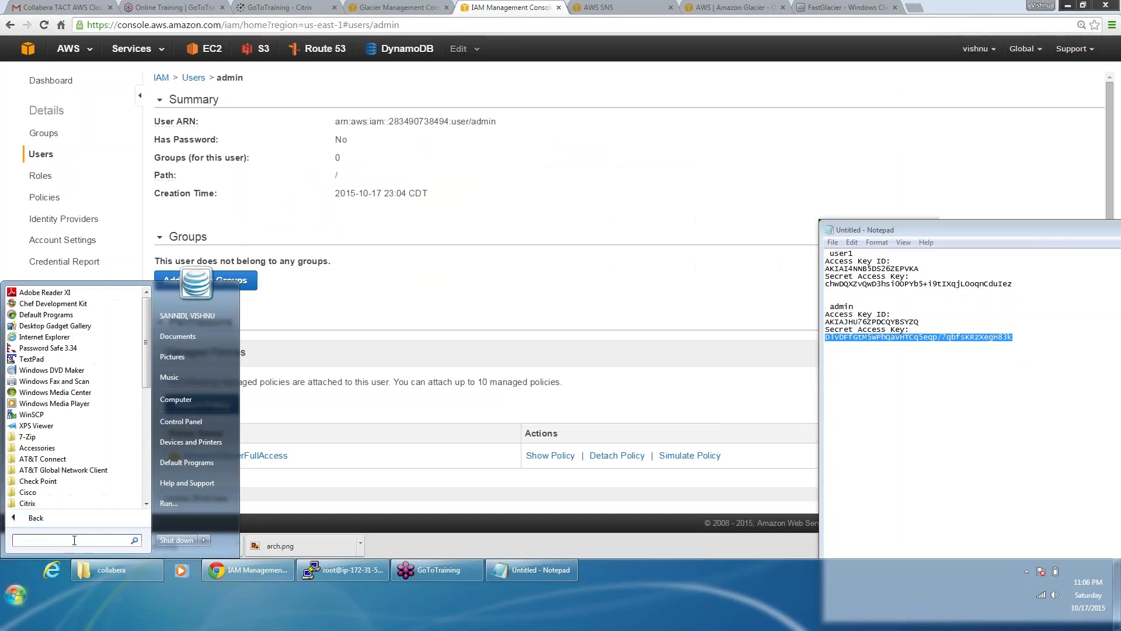
type("fast")
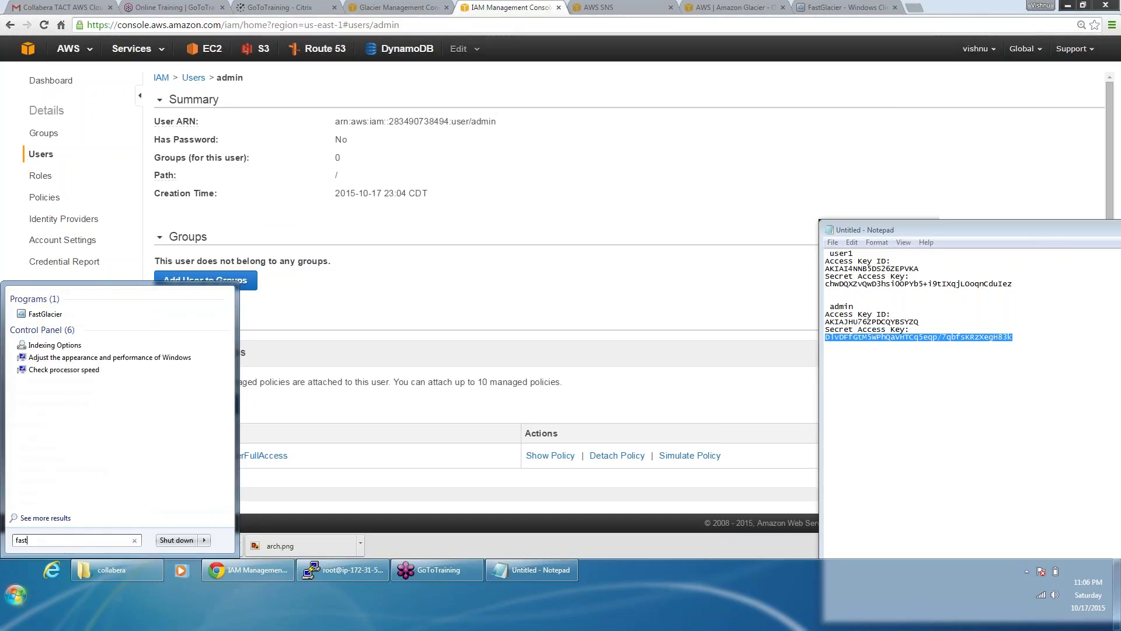
left_click(68, 314)
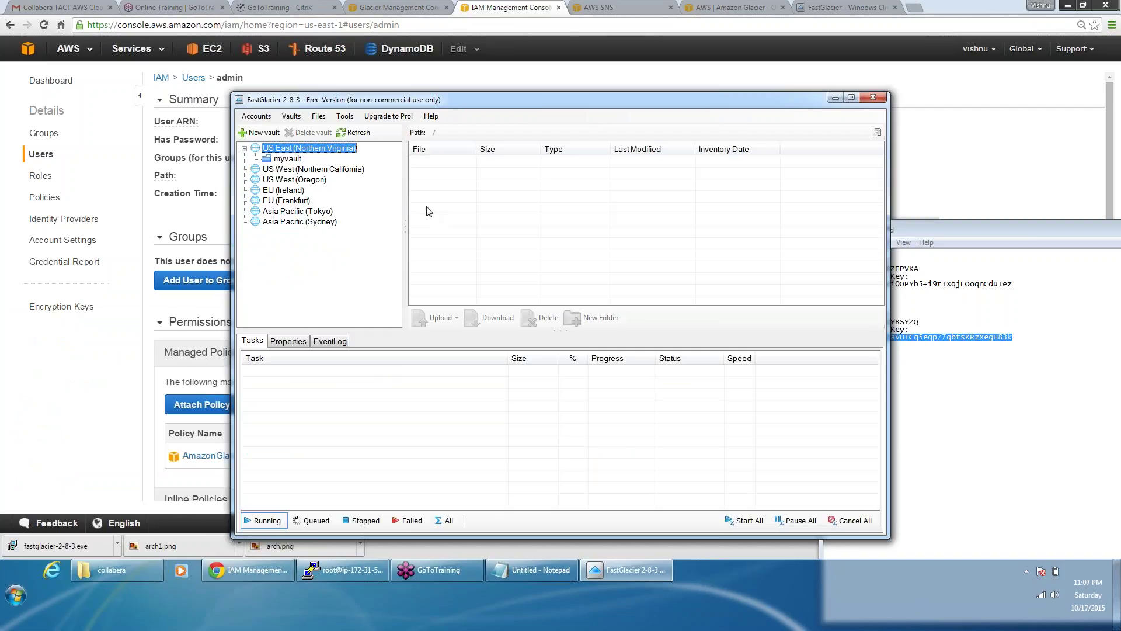
Step: Bring the access-key notes, then the Amazon Glacier Vaults page in Chrome, to the front
left_click(542, 570)
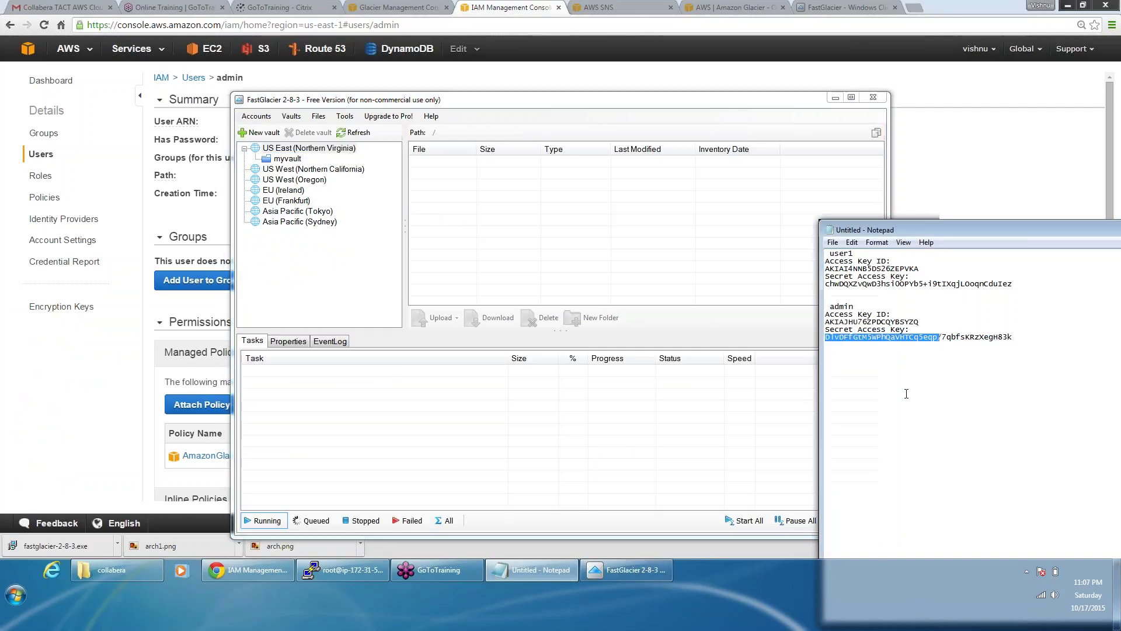
left_click(892, 379)
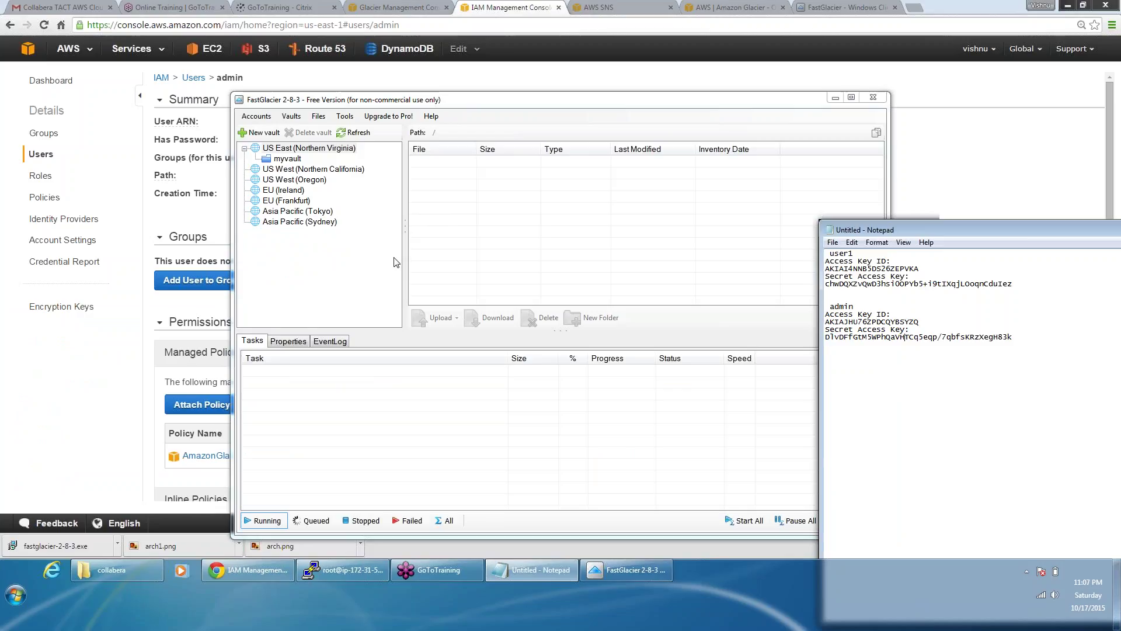
left_click(394, 263)
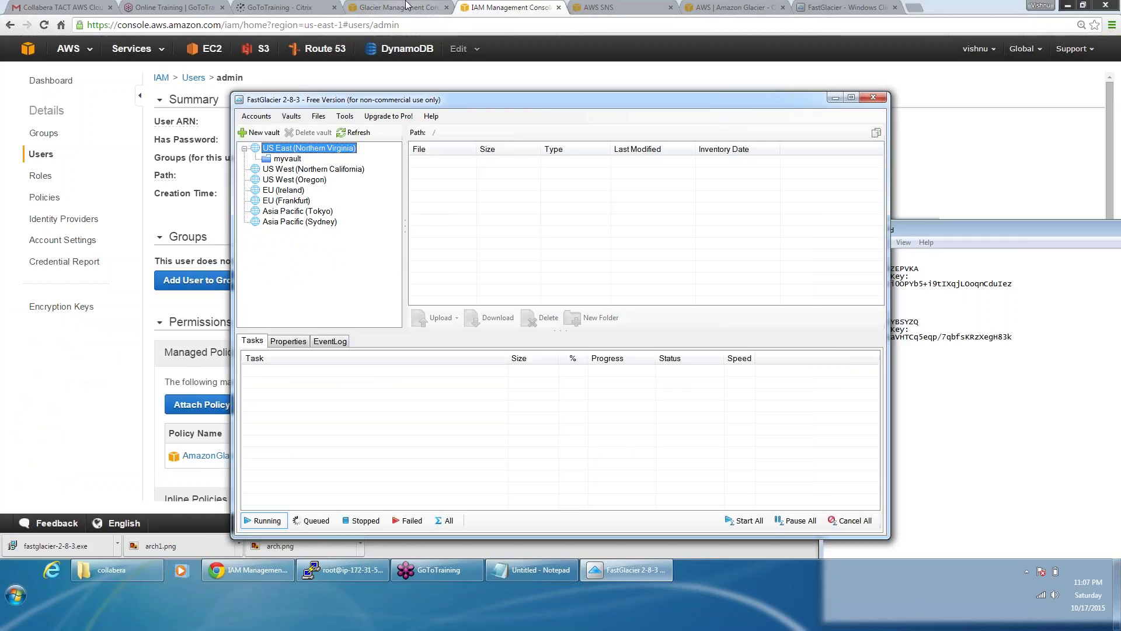
left_click(407, 5)
left_click(408, 4)
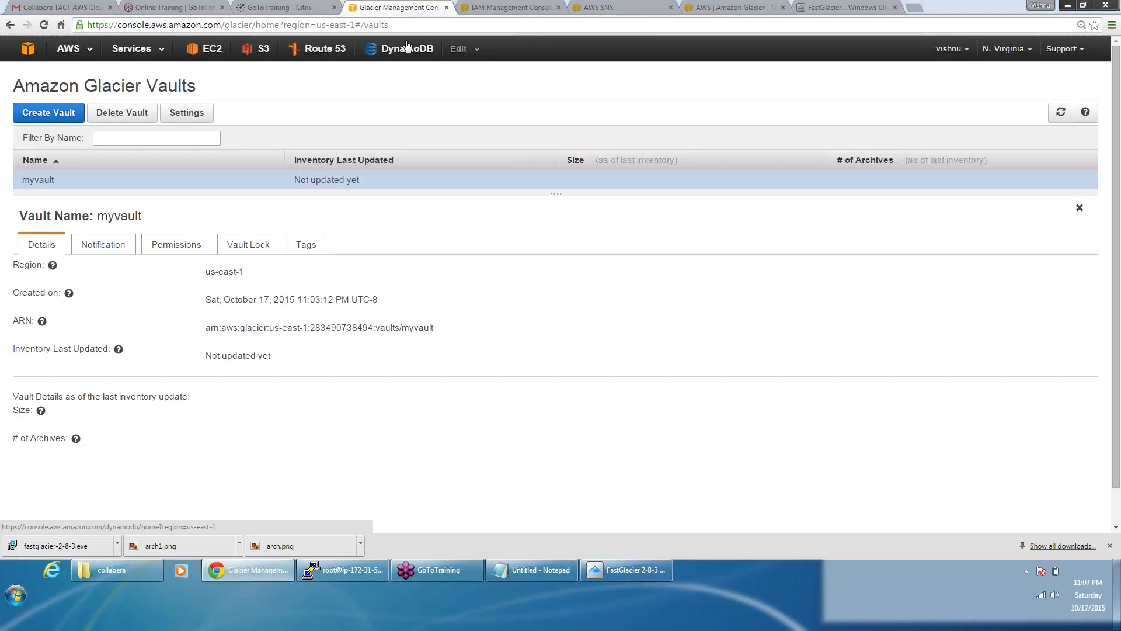
Step: Return to FastGlacier and open myvault at its root path
key("alt+Tab")
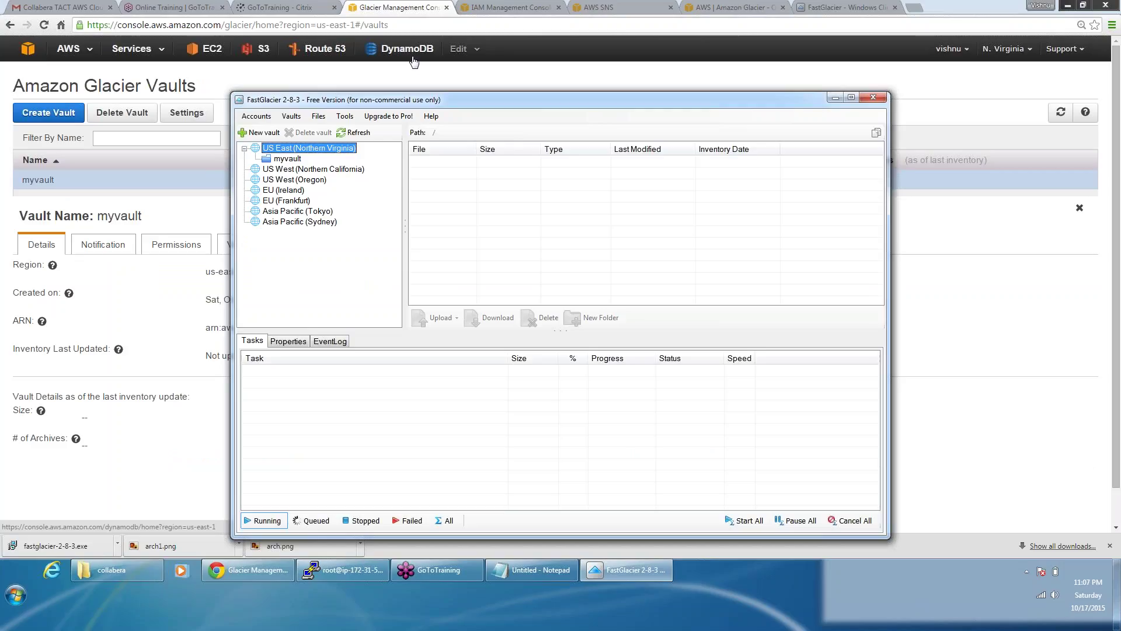
key("alt+Tab")
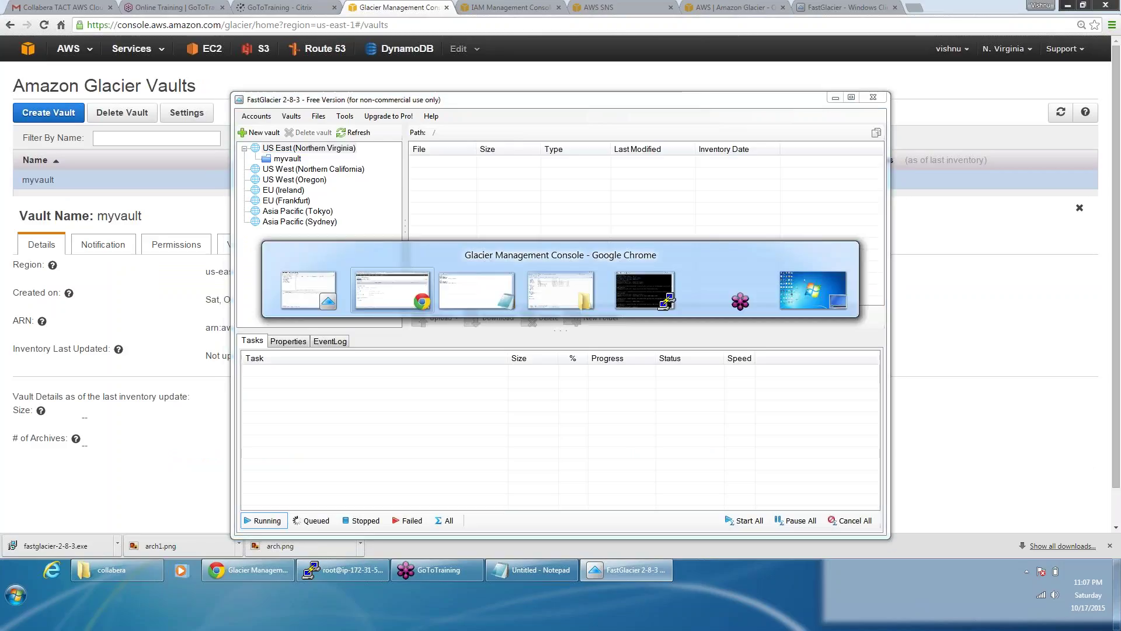
key("alt+Tab")
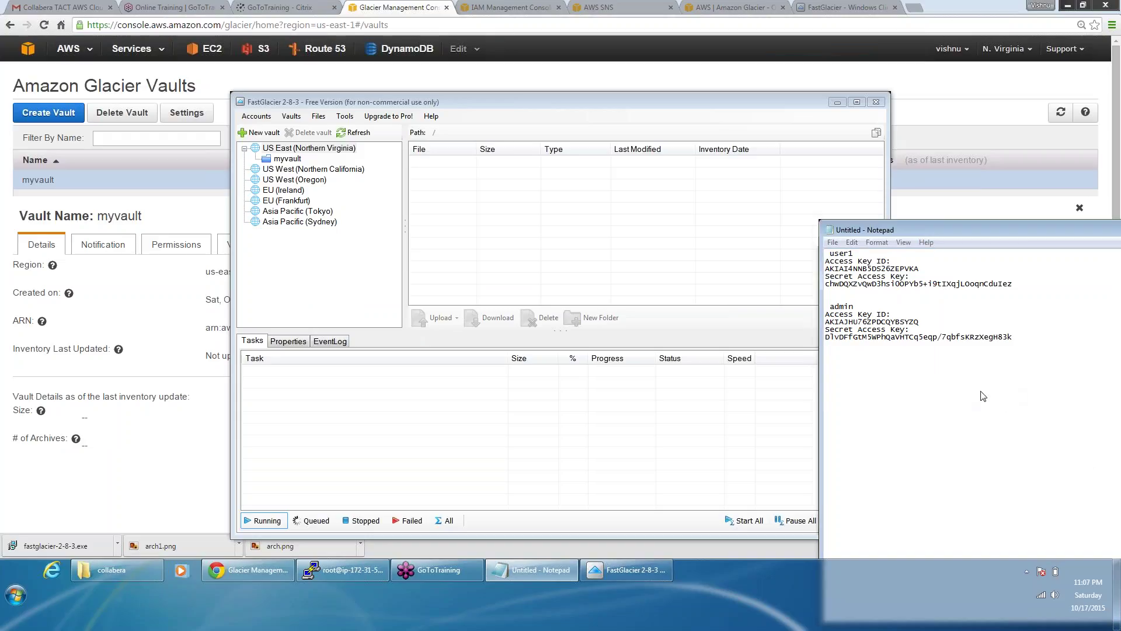
left_click(544, 401)
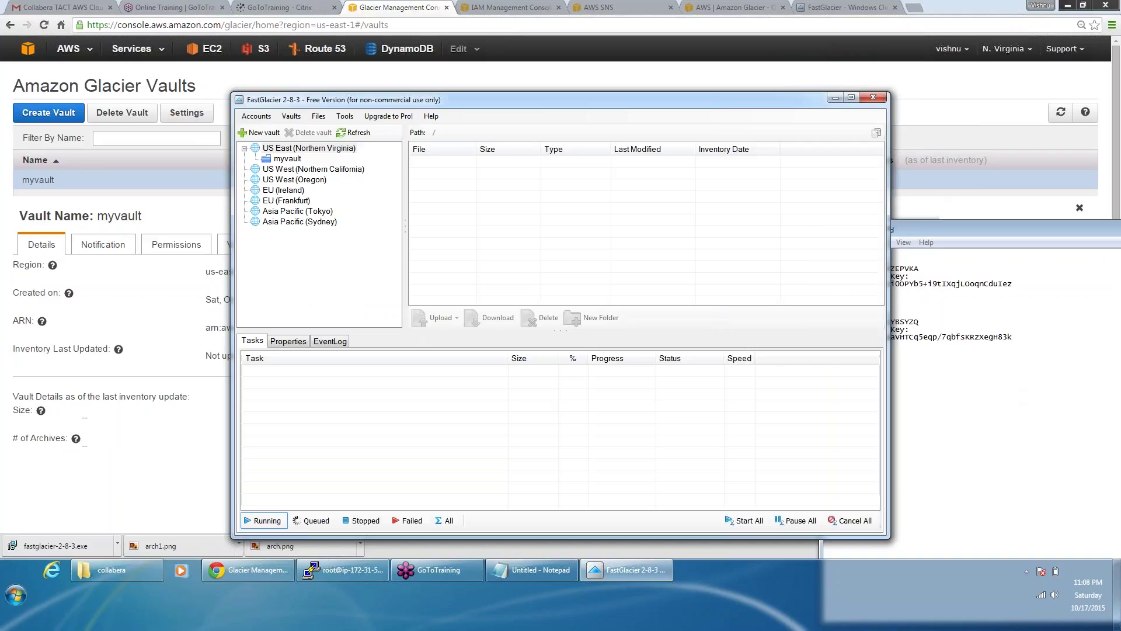
left_click(283, 159)
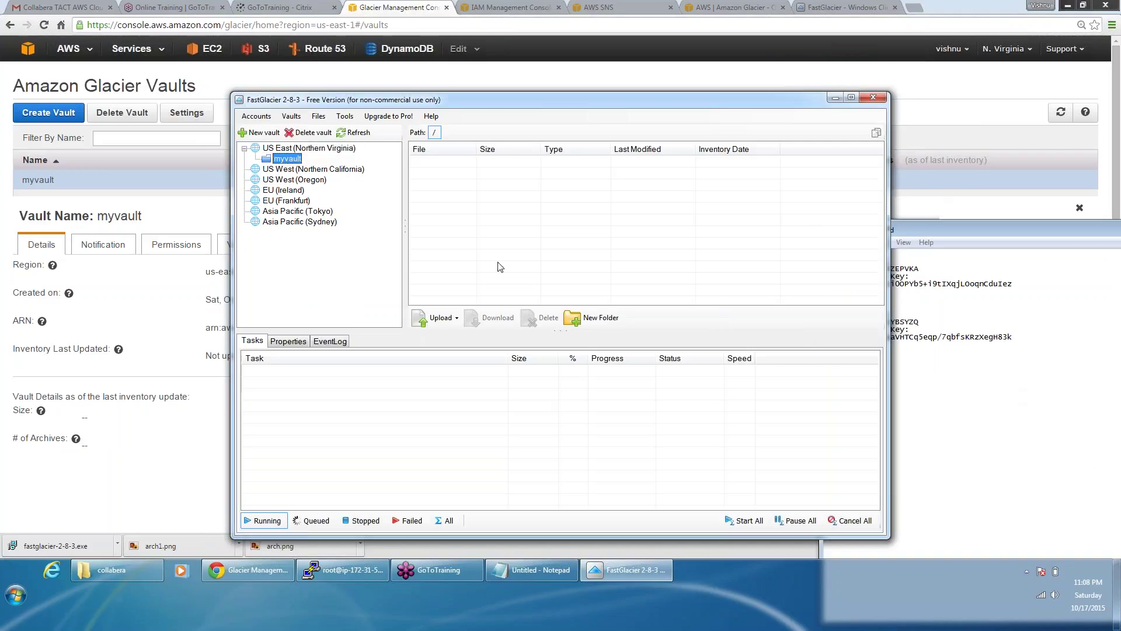
Step: Upload arch.png and arch1.png from Desktop\collabera into myvault
left_click(439, 316)
left_click(446, 272)
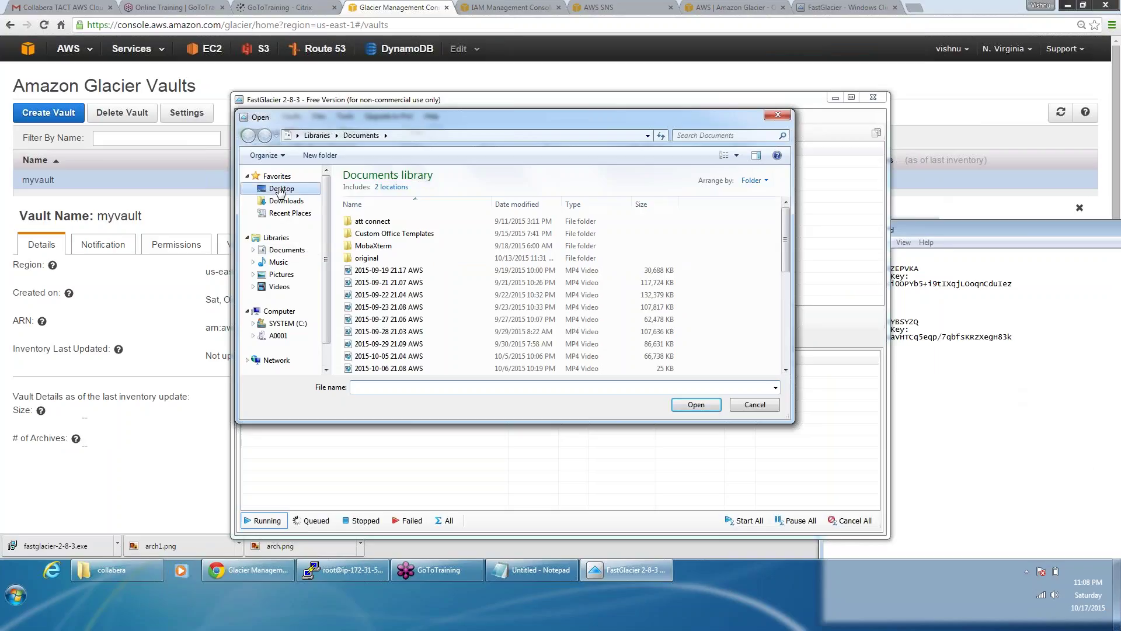
left_click(280, 190)
left_click(542, 286)
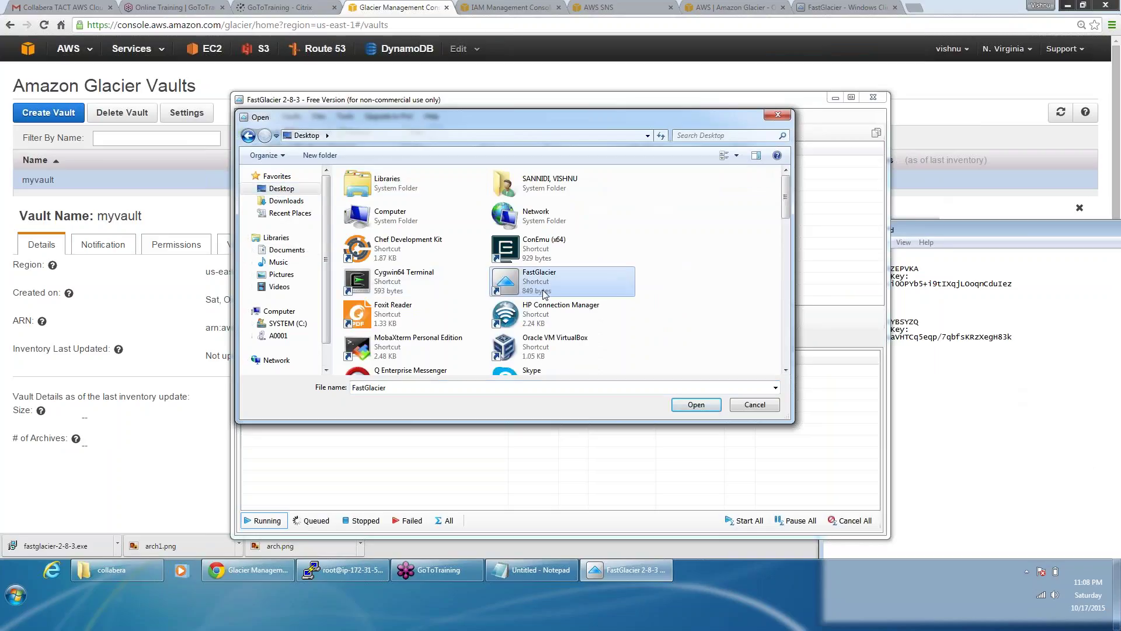
scroll(543, 292, "down", 3)
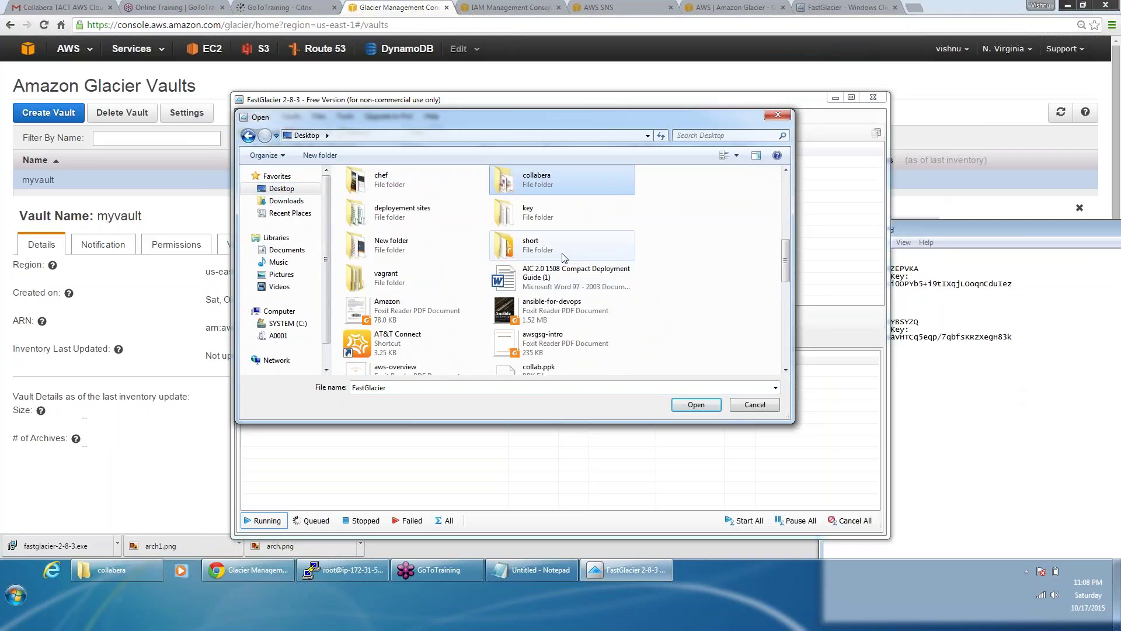
double_click(560, 192)
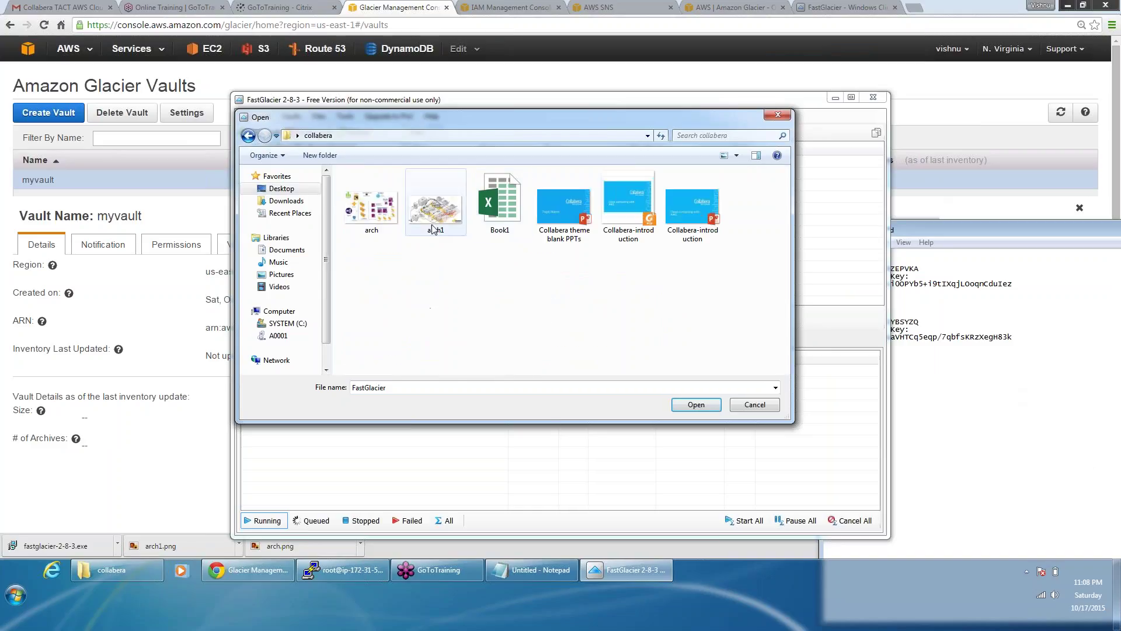
left_click(371, 217)
left_click(435, 208, "ctrl")
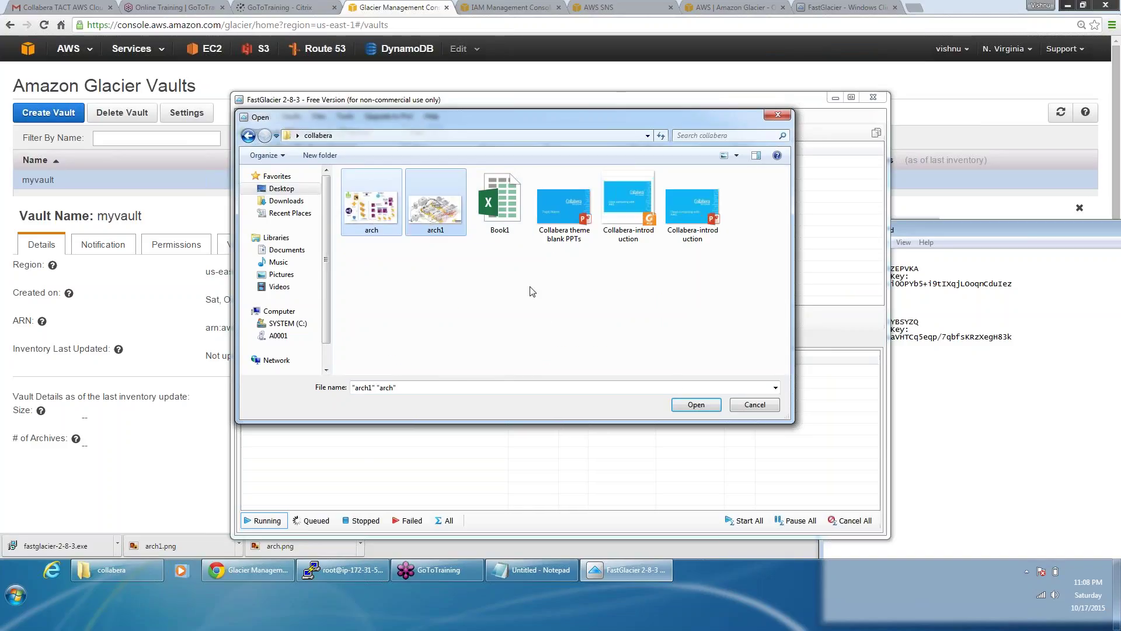
left_click(695, 409)
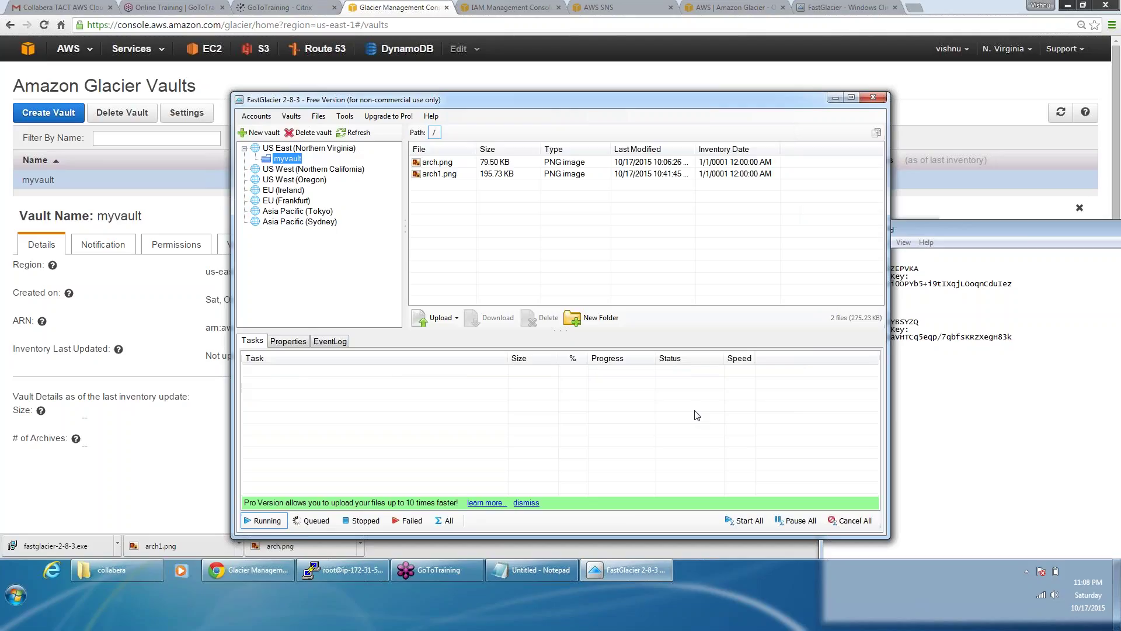
Step: Minimize FastGlacier so the AWS console in Chrome is showing
left_click(158, 474)
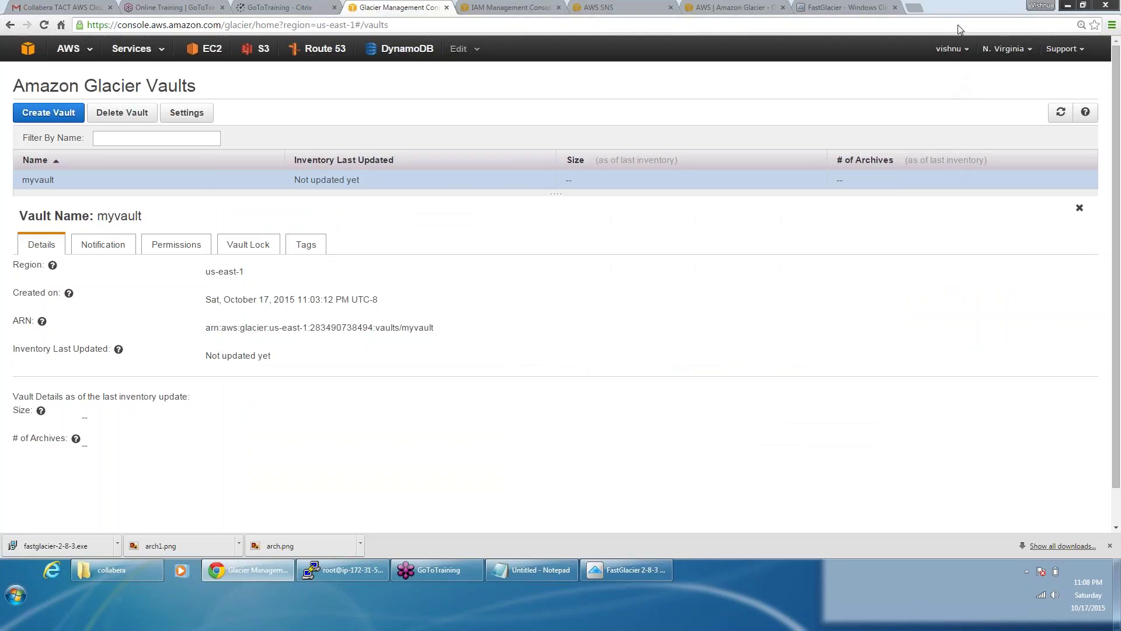
left_click(629, 569)
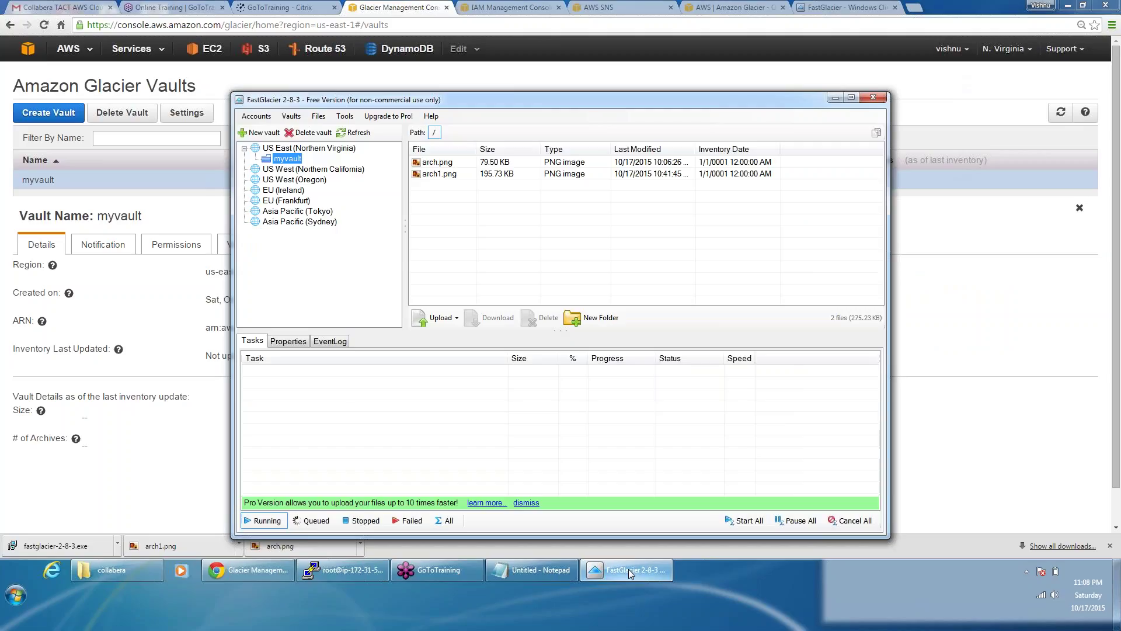
left_click(629, 569)
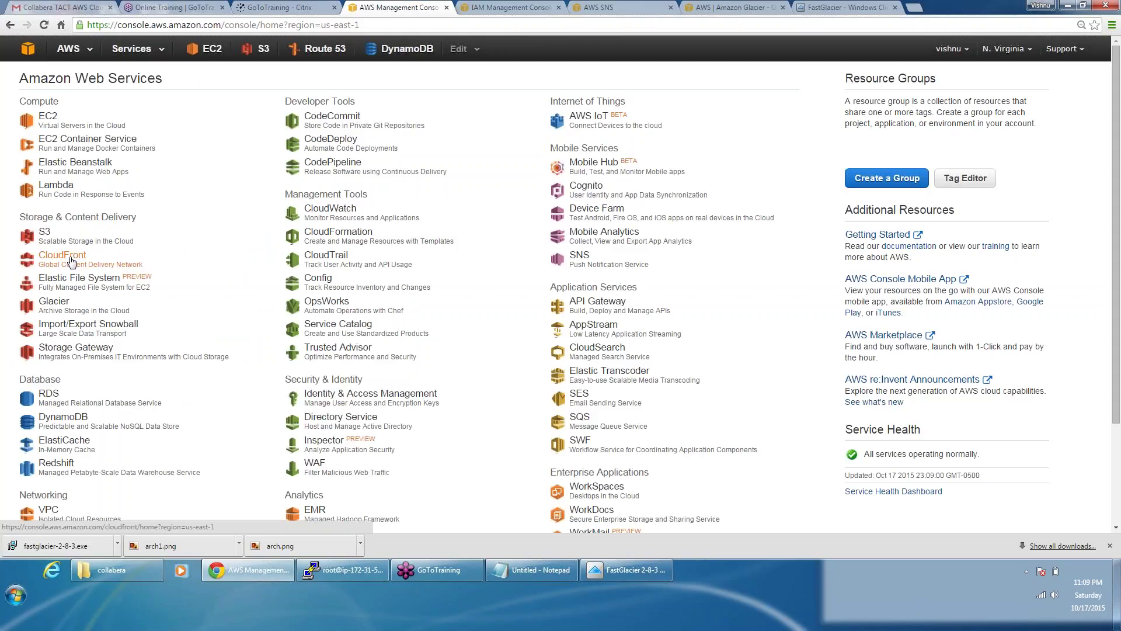
key("ctrl+plus")
key("ctrl+plus")
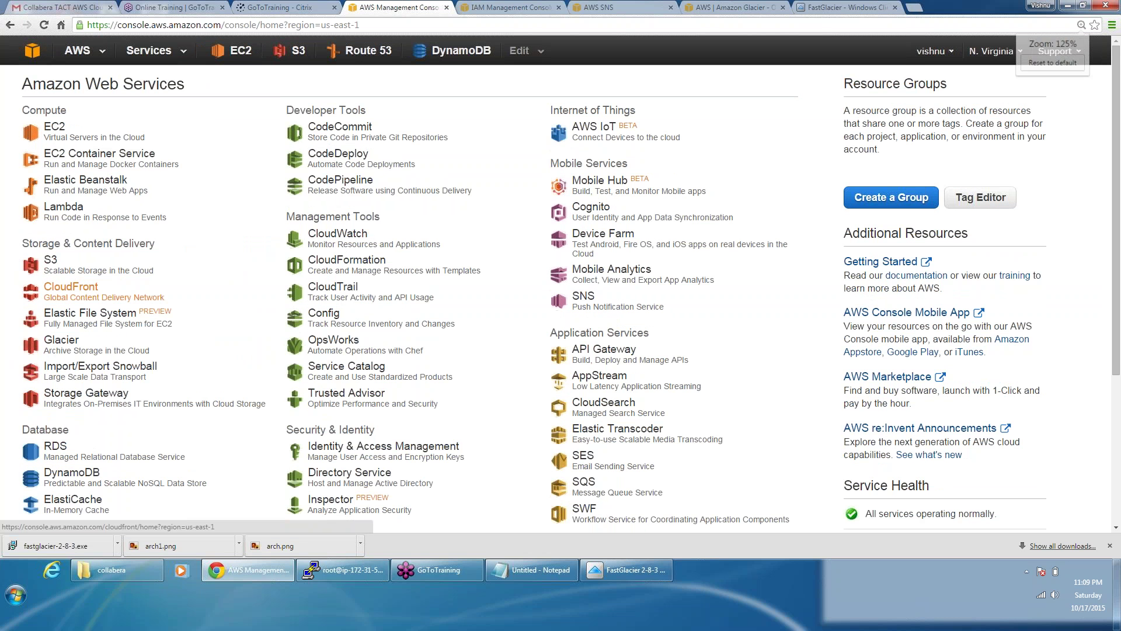
key("ctrl+plus")
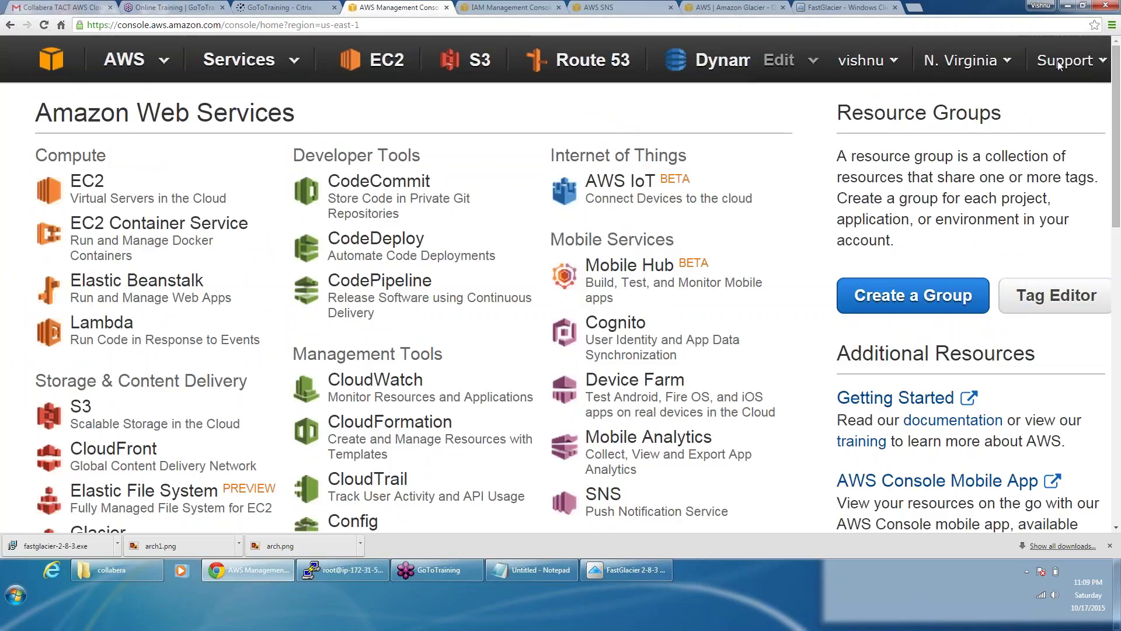
key("ctrl+0")
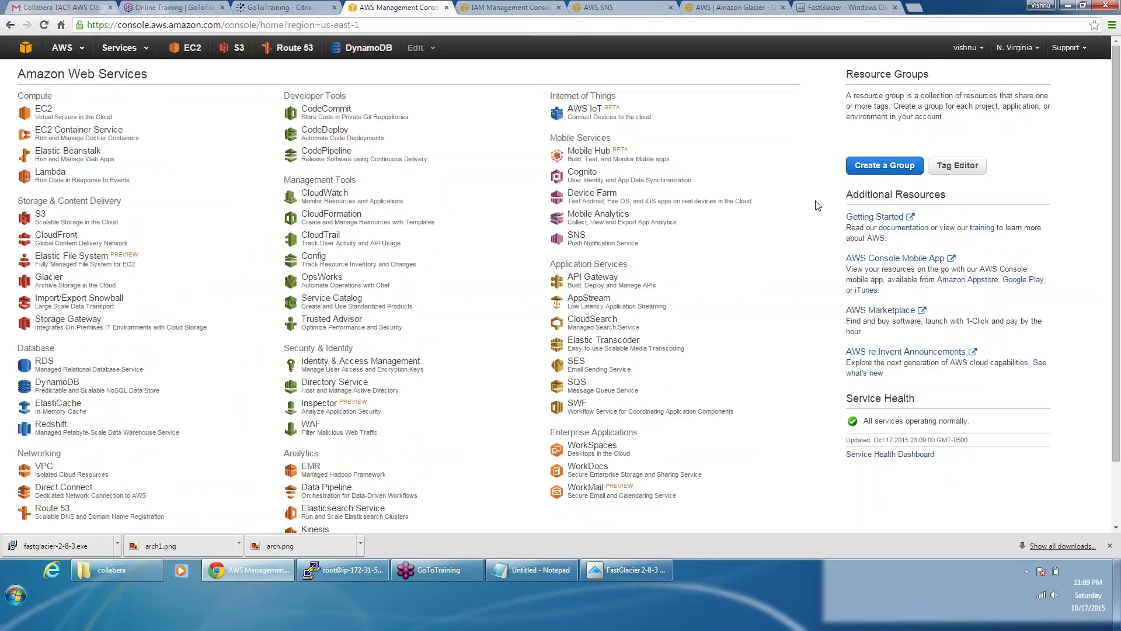